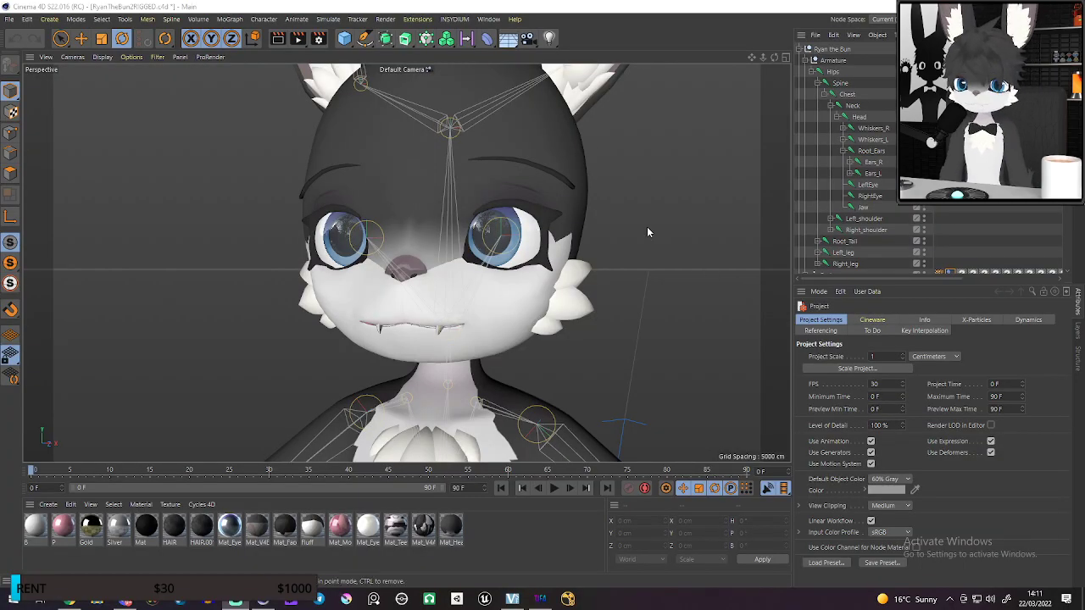
{"action": "scroll", "coordinate": [447, 205], "scroll_direction": "down", "scroll_amount": 3}
{"action": "left_click_drag", "start_coordinate": [447, 205], "coordinate": [410, 199], "text": "alt"}
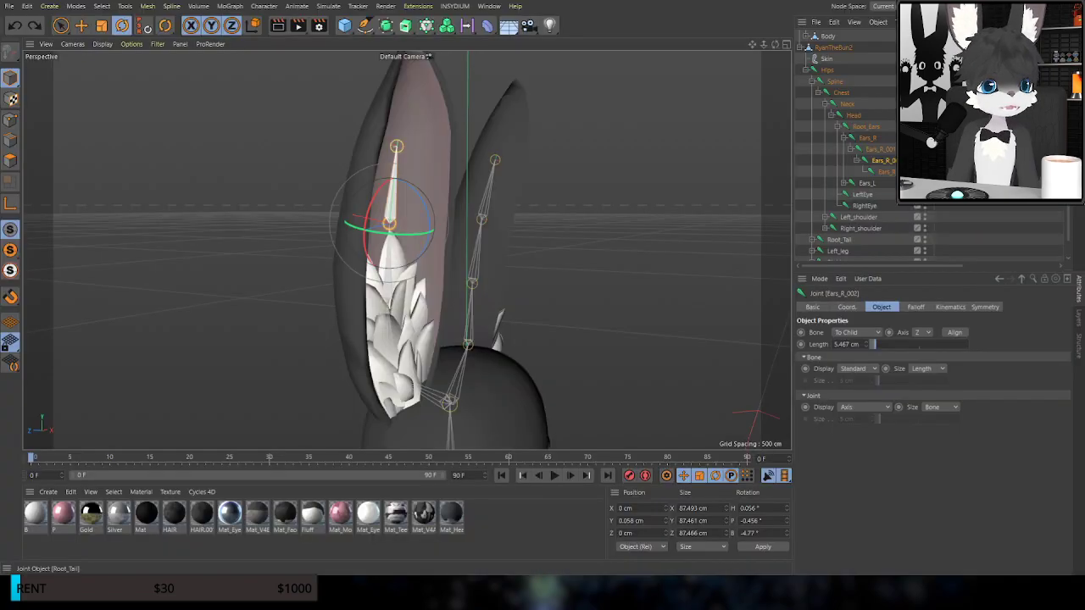
Test-rotate the Ears_R_002 joint to check how the right ear deforms, and undo the rotation
{"action": "left_click_drag", "start_coordinate": [538, 264], "coordinate": [281, 102], "text": "alt"}
{"action": "left_click", "coordinate": [166, 27]}
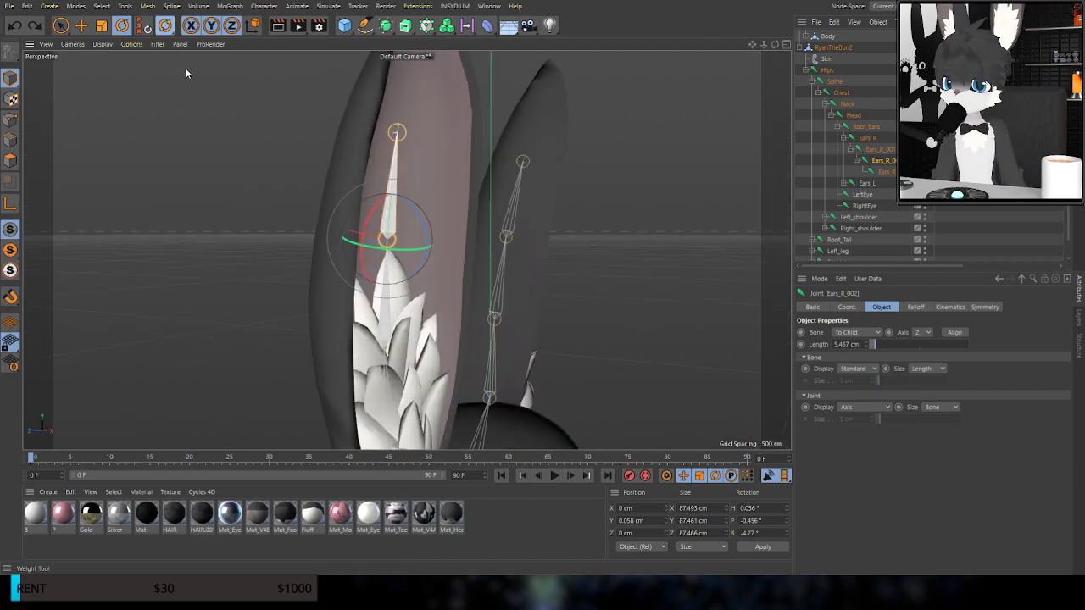
{"action": "left_click", "coordinate": [185, 72]}
{"action": "left_click", "coordinate": [122, 26]}
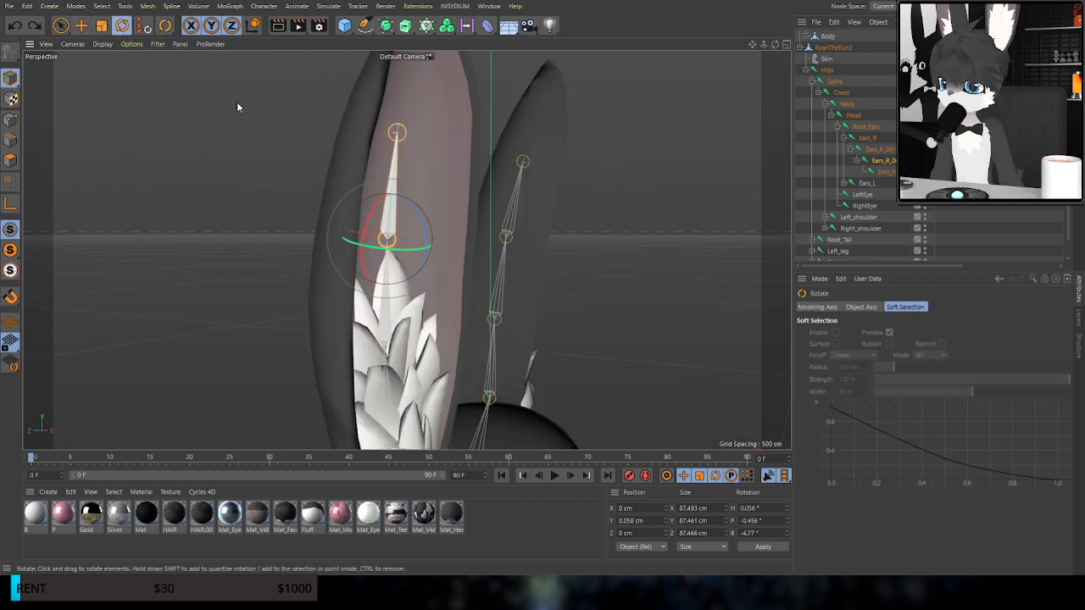
{"action": "left_click_drag", "start_coordinate": [416, 219], "coordinate": [413, 276]}
{"action": "key", "text": "ctrl+z"}
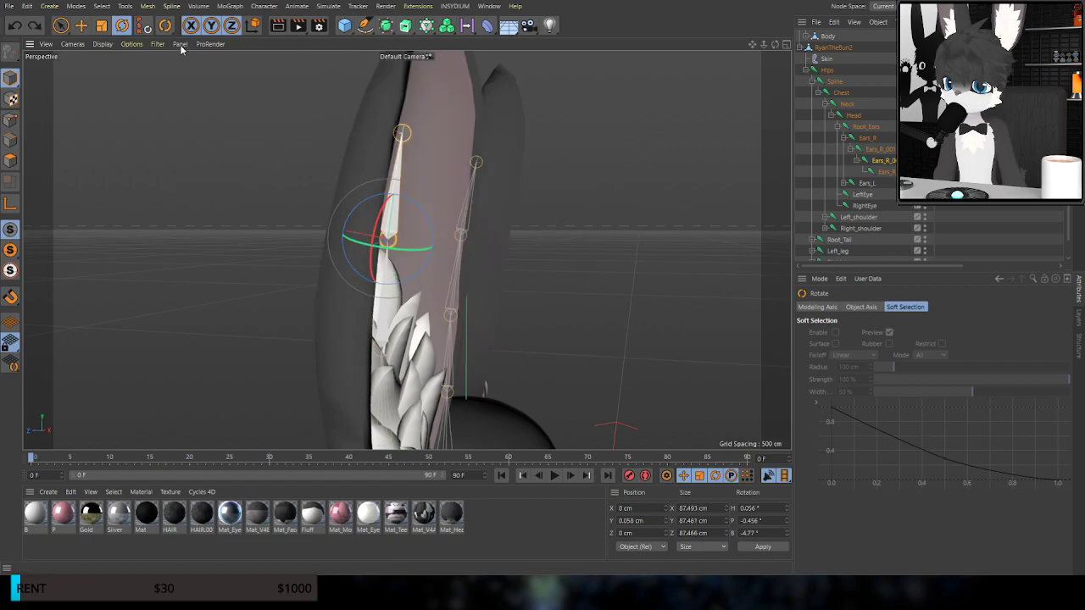
Smooth the Ears_R_002 joint's weights across the middle of the right ear, and check the result on the shaded model
{"action": "left_click", "coordinate": [165, 27]}
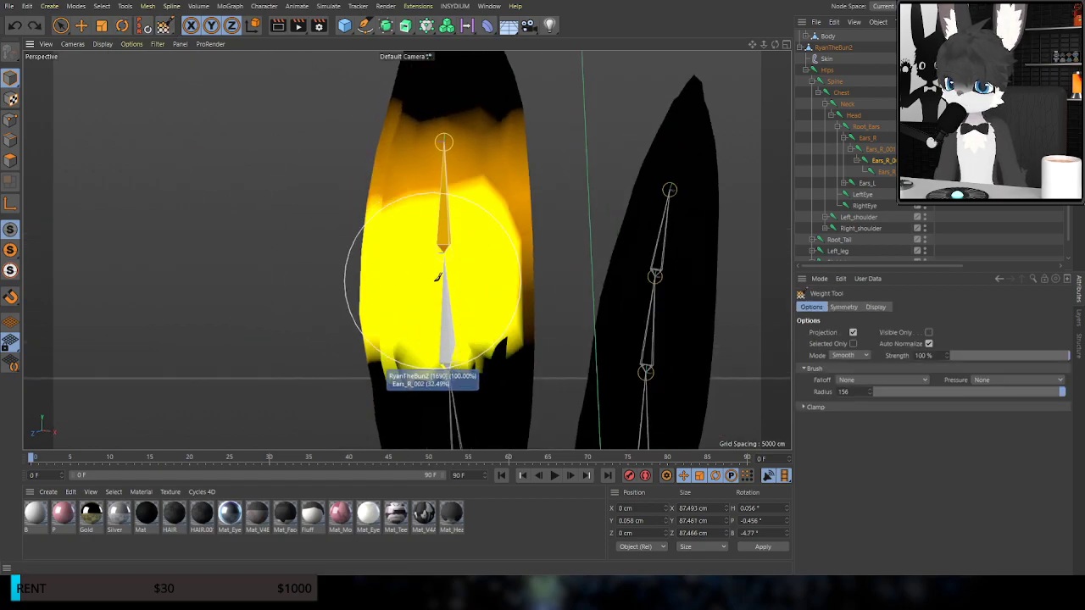
{"action": "mouse_move", "coordinate": [447, 278]}
{"action": "left_mouse_down"}
{"action": "mouse_move", "coordinate": [391, 296]}
{"action": "mouse_move", "coordinate": [500, 320]}
{"action": "mouse_move", "coordinate": [373, 293]}
{"action": "left_mouse_up"}
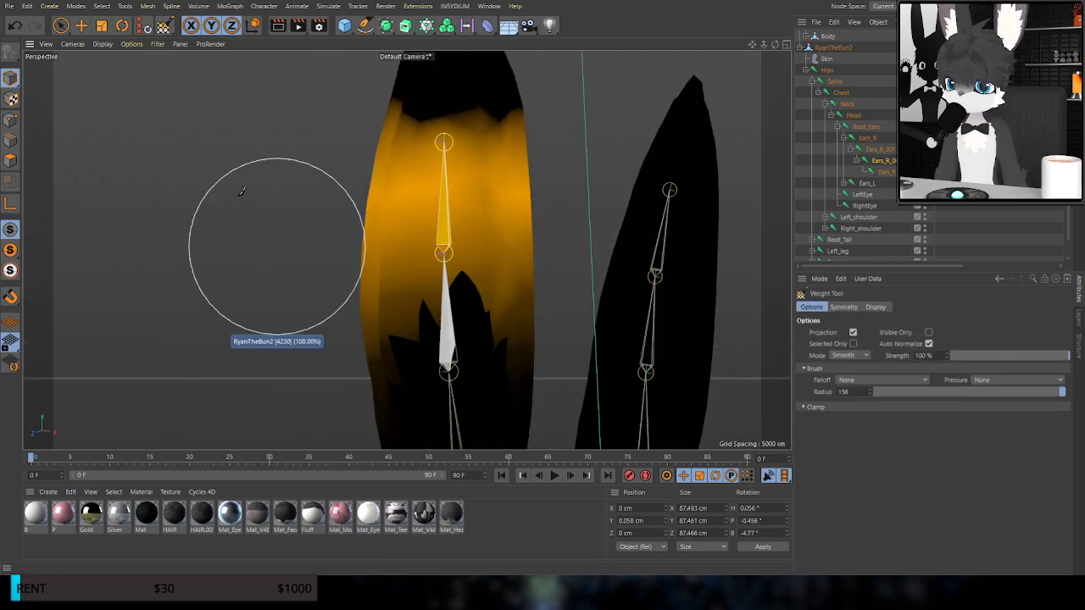
{"action": "left_click", "coordinate": [122, 26]}
{"action": "mouse_move", "coordinate": [465, 244]}
{"action": "left_mouse_down", "text": "alt"}
{"action": "mouse_move", "coordinate": [548, 253]}
{"action": "mouse_move", "coordinate": [535, 290]}
{"action": "left_mouse_up", "text": "alt"}
{"action": "key", "text": "ctrl+z"}
Smooth the Ears_R_001 joint's weights along the right ear, and test the bend with a rotation that is undone
{"action": "left_click", "coordinate": [880, 149]}
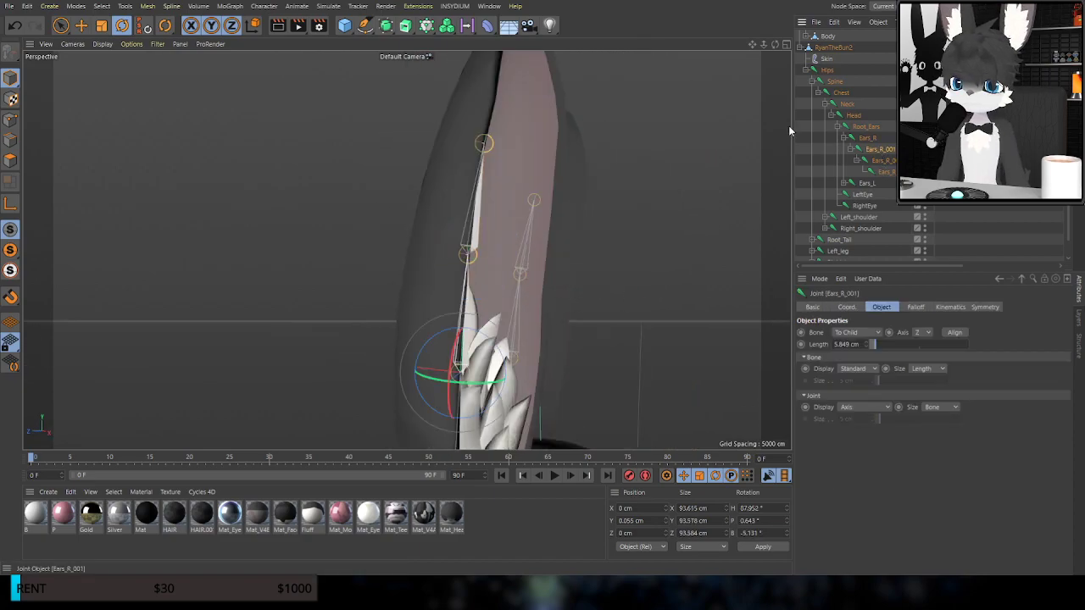
{"action": "left_click", "coordinate": [204, 66]}
{"action": "left_click_drag", "start_coordinate": [509, 248], "coordinate": [402, 245], "text": "alt"}
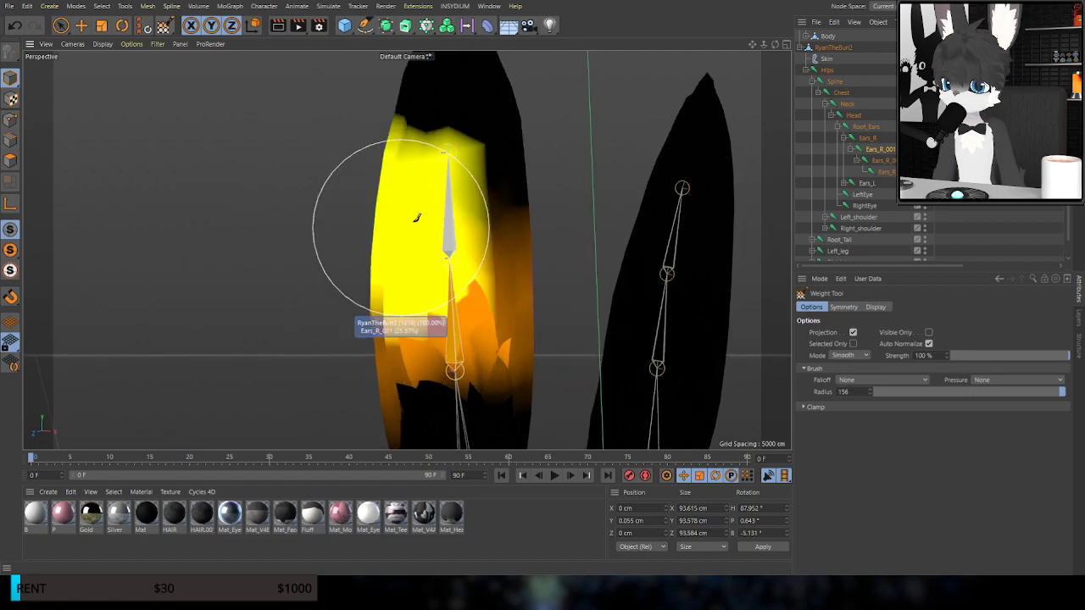
{"action": "left_click", "coordinate": [122, 25]}
{"action": "left_click_drag", "start_coordinate": [425, 225], "coordinate": [535, 251], "text": "alt"}
{"action": "left_click_drag", "start_coordinate": [482, 335], "coordinate": [507, 380]}
{"action": "key", "text": "ctrl+z"}
Test-rotate Ears_R_002 again, undo the rotation, and save the project
{"action": "left_click", "coordinate": [878, 170]}
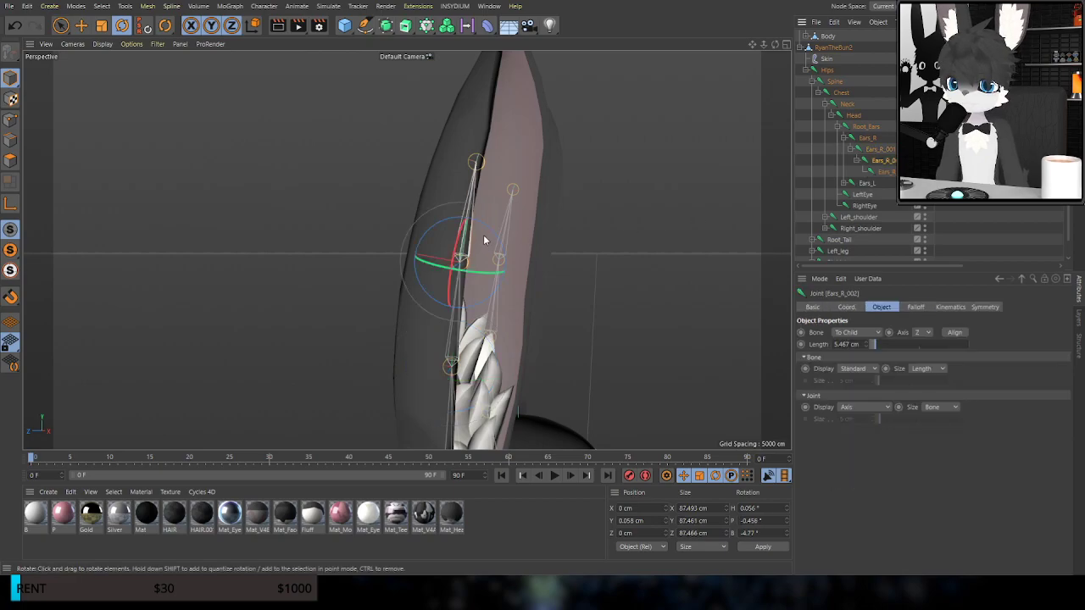
{"action": "left_click_drag", "start_coordinate": [485, 241], "coordinate": [463, 311]}
{"action": "key", "text": "ctrl+z"}
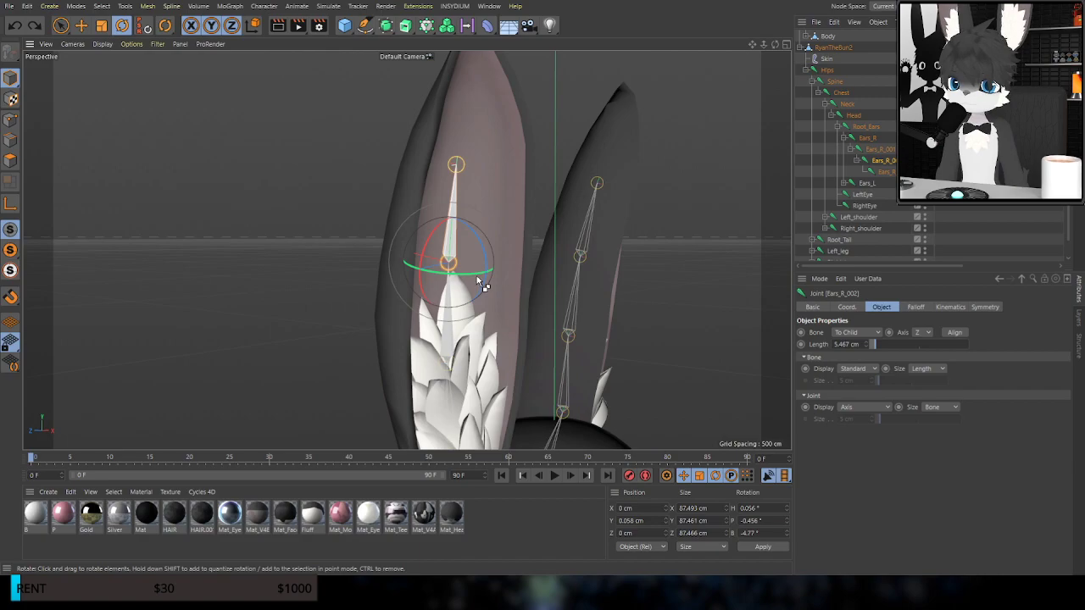
{"action": "key", "text": "ctrl+s"}
{"action": "left_click_drag", "start_coordinate": [525, 254], "coordinate": [500, 238], "text": "alt"}
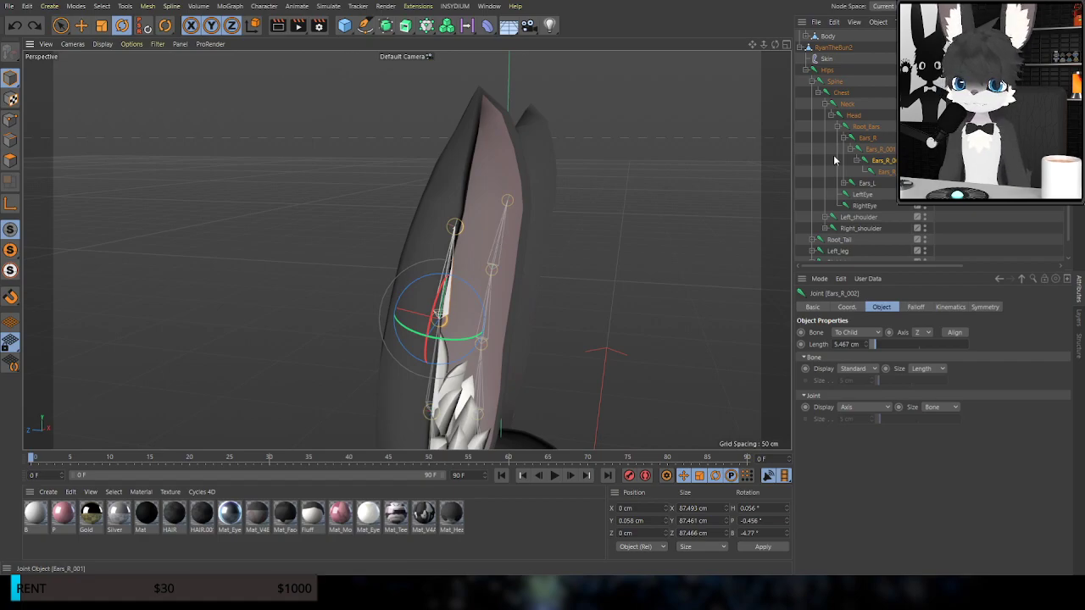
Check the Ears_R_003 joint's influence on the right ear's tip with a test rotation, and undo it
{"action": "left_click", "coordinate": [885, 172]}
{"action": "left_click", "coordinate": [163, 25]}
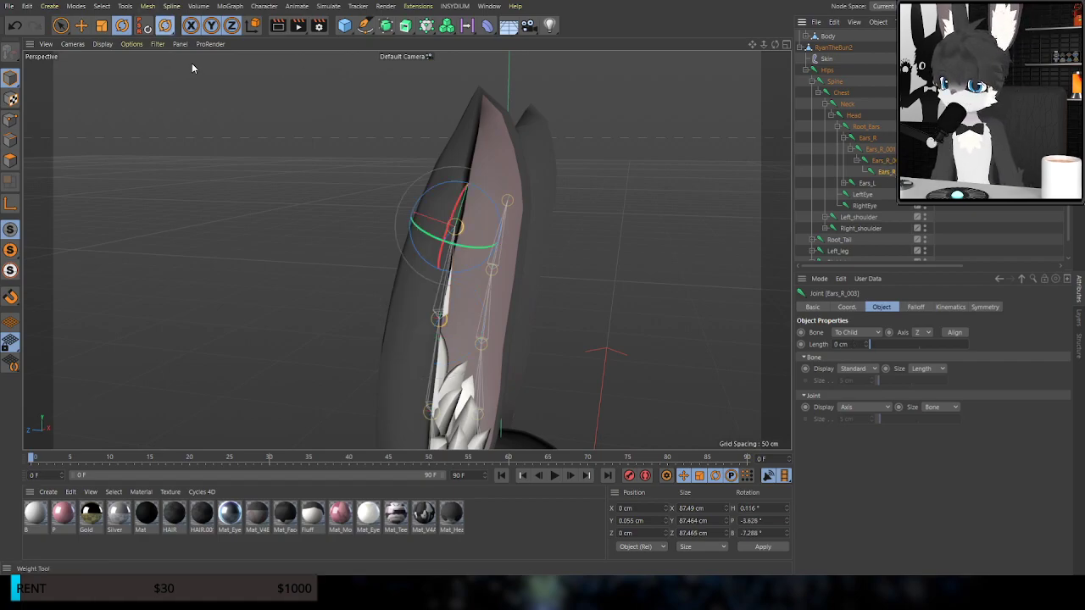
{"action": "mouse_move", "coordinate": [415, 280]}
{"action": "left_mouse_down", "text": "alt"}
{"action": "mouse_move", "coordinate": [352, 272]}
{"action": "mouse_move", "coordinate": [399, 267]}
{"action": "left_mouse_up", "text": "alt"}
{"action": "left_click", "coordinate": [122, 25]}
{"action": "left_click_drag", "start_coordinate": [494, 203], "coordinate": [513, 246]}
{"action": "left_click_drag", "start_coordinate": [484, 311], "coordinate": [555, 312], "text": "alt"}
{"action": "key", "text": "ctrl+z"}
{"action": "middle_click_drag", "start_coordinate": [554, 312], "coordinate": [379, 236], "text": "alt"}
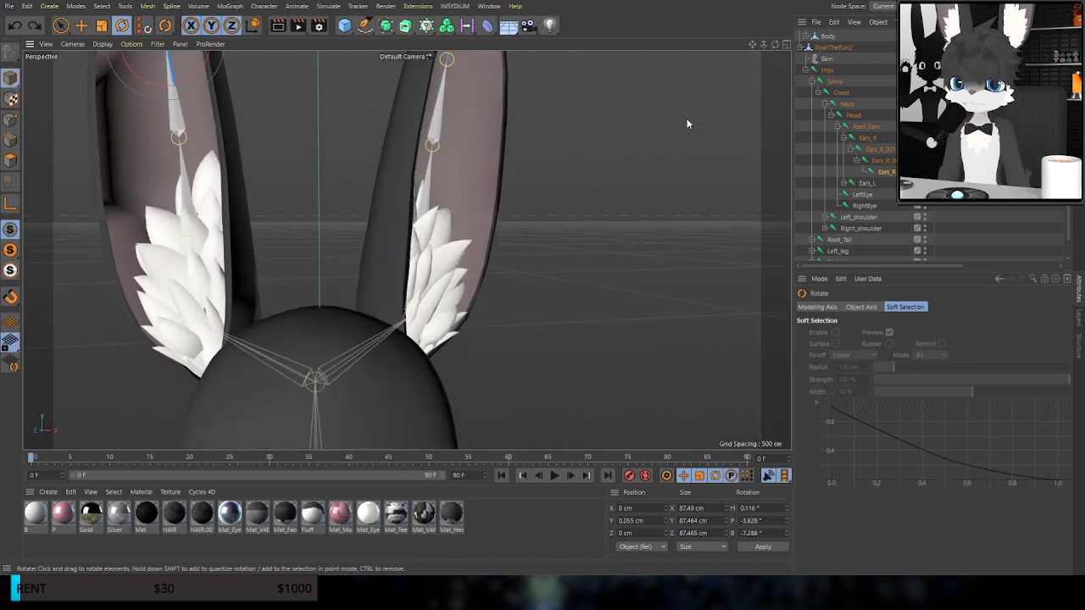
Collapse the right ear's joint chain, then test-rotate the Ears_L joint and undo the rotation
{"action": "left_click", "coordinate": [843, 138]}
{"action": "left_click", "coordinate": [862, 154]}
{"action": "left_click_drag", "start_coordinate": [497, 274], "coordinate": [265, 273], "text": "alt"}
{"action": "left_click_drag", "start_coordinate": [405, 292], "coordinate": [632, 269]}
{"action": "key", "text": "ctrl+z"}
{"action": "middle_click_drag", "start_coordinate": [309, 238], "coordinate": [459, 235], "text": "alt"}
{"action": "left_click_drag", "start_coordinate": [459, 239], "coordinate": [343, 223], "text": "alt"}
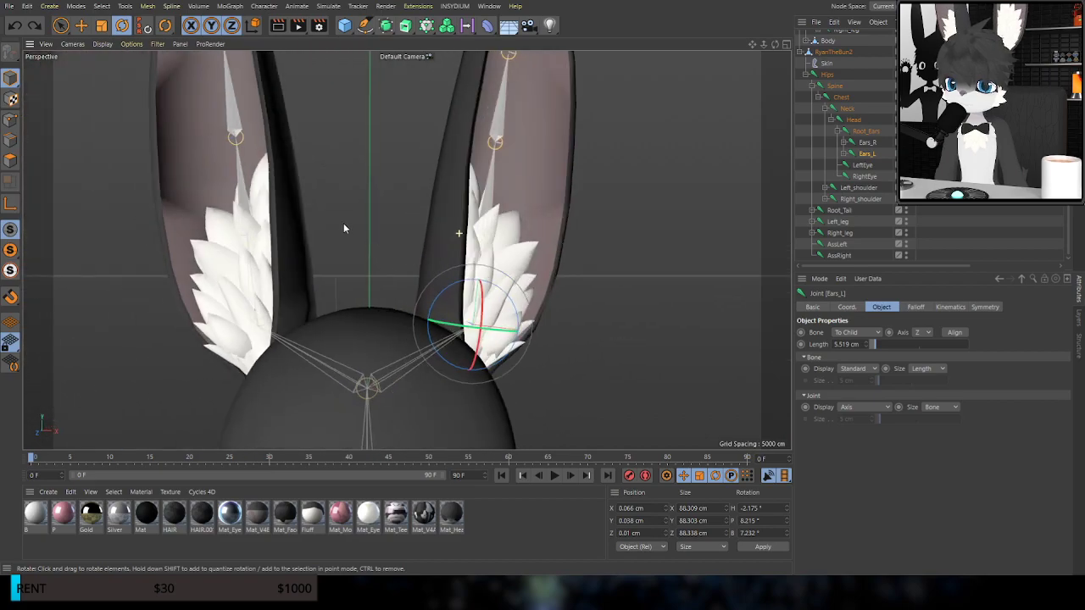
Compare the weights of Ears_R and Ears_L, and test-rotate Ears_L around its base, undoing each rotation
{"action": "left_click", "coordinate": [192, 59]}
{"action": "left_click", "coordinate": [865, 144]}
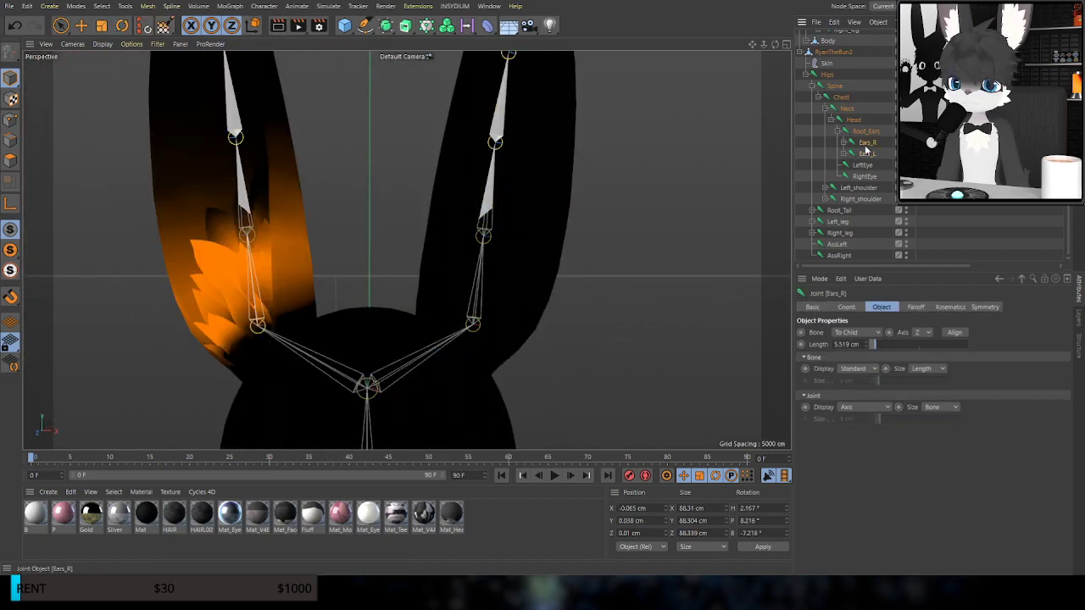
{"action": "left_click", "coordinate": [866, 154]}
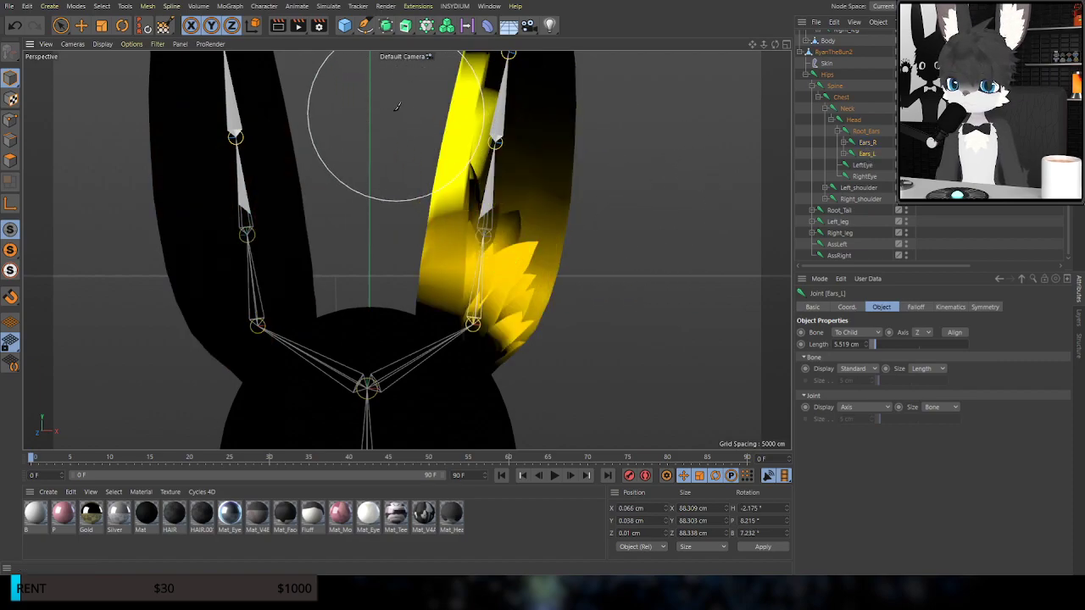
{"action": "left_click", "coordinate": [123, 26]}
{"action": "left_click_drag", "start_coordinate": [480, 222], "coordinate": [385, 254], "text": "alt"}
{"action": "left_click_drag", "start_coordinate": [459, 298], "coordinate": [442, 325]}
{"action": "left_click_drag", "start_coordinate": [476, 269], "coordinate": [636, 236], "text": "alt"}
{"action": "key", "text": "ctrl+z"}
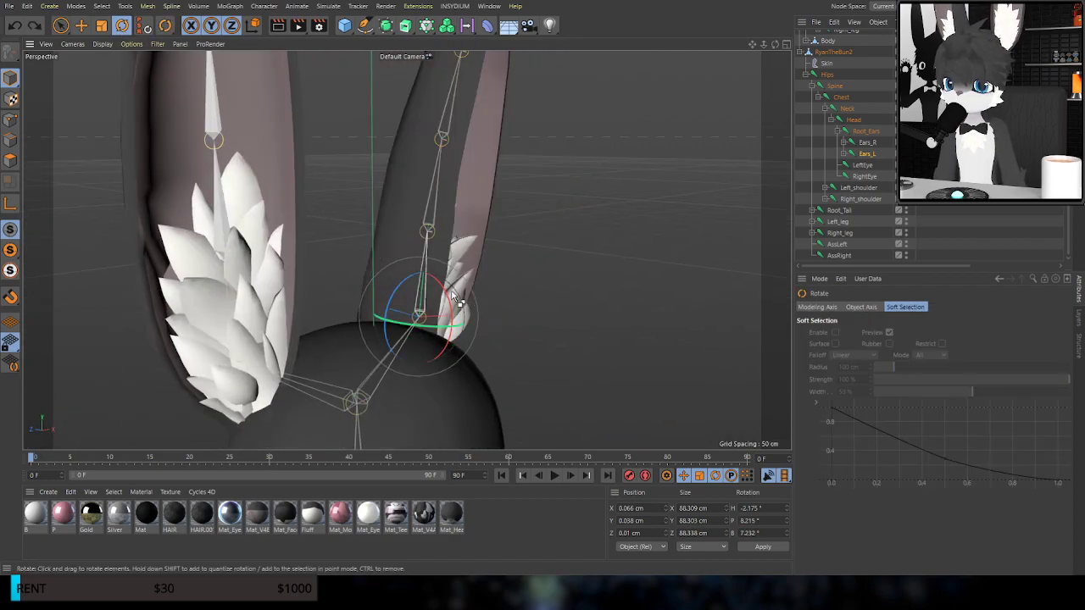
{"action": "left_click_drag", "start_coordinate": [441, 288], "coordinate": [503, 305]}
{"action": "key", "text": "ctrl+z"}
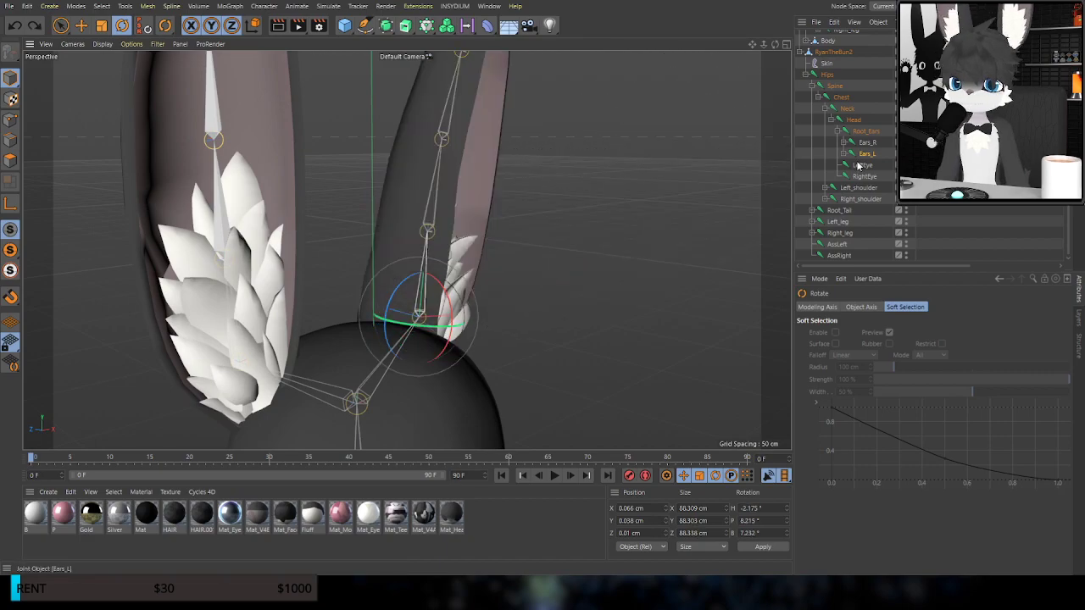
Expand the left ear's joint chain and test-rotate Ears_L_001 and Ears_L_002 in turn, undoing both rotations
{"action": "left_click", "coordinate": [844, 154]}
{"action": "left_click", "coordinate": [876, 165]}
{"action": "left_click_drag", "start_coordinate": [462, 224], "coordinate": [340, 213]}
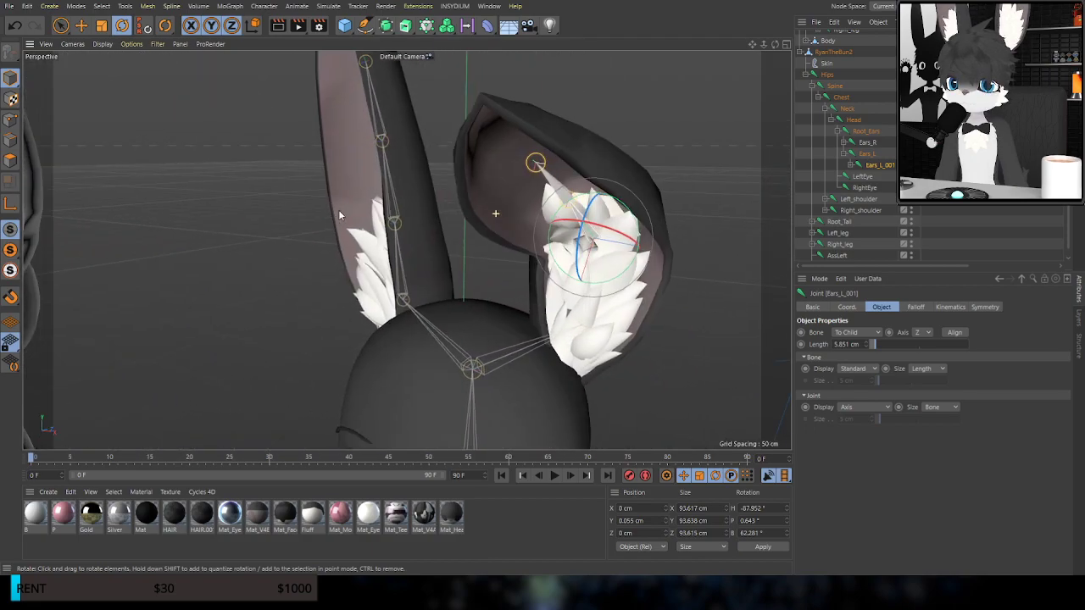
{"action": "key", "text": "ctrl+z"}
{"action": "left_click", "coordinate": [857, 164]}
{"action": "left_click", "coordinate": [884, 175]}
{"action": "left_click_drag", "start_coordinate": [518, 228], "coordinate": [455, 267], "text": "alt"}
{"action": "key", "text": "ctrl+z"}
Smooth the Ears_L_001 joint's weights along the left ear, and test the bend with a rotation that is undone
{"action": "left_click", "coordinate": [872, 168]}
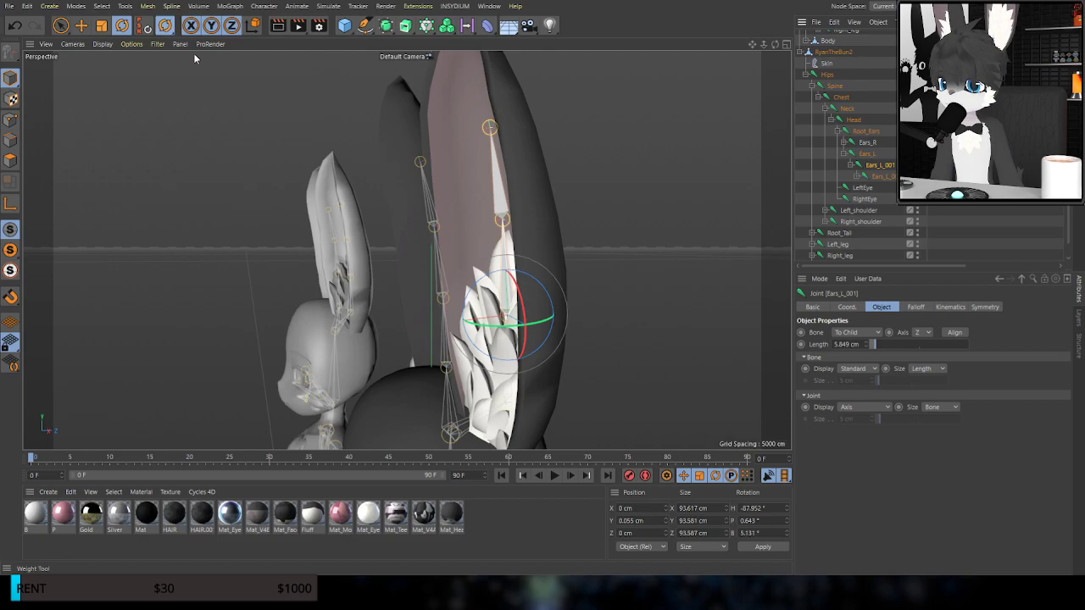
{"action": "left_click", "coordinate": [164, 25]}
{"action": "mouse_move", "coordinate": [465, 282]}
{"action": "left_mouse_down", "text": "alt"}
{"action": "mouse_move", "coordinate": [566, 286]}
{"action": "mouse_move", "coordinate": [583, 276]}
{"action": "left_mouse_up", "text": "alt"}
{"action": "mouse_move", "coordinate": [583, 263]}
{"action": "left_mouse_down"}
{"action": "mouse_move", "coordinate": [582, 206]}
{"action": "mouse_move", "coordinate": [424, 179]}
{"action": "mouse_move", "coordinate": [591, 169]}
{"action": "mouse_move", "coordinate": [427, 160]}
{"action": "mouse_move", "coordinate": [375, 133]}
{"action": "left_mouse_up"}
{"action": "left_click", "coordinate": [126, 30]}
{"action": "left_click_drag", "start_coordinate": [460, 283], "coordinate": [476, 351], "text": "alt"}
{"action": "key", "text": "ctrl+z"}
Smooth the Ears_L_002 joint's weights across the left ear, testing its rotation before and after the painting and undoing each test
{"action": "left_click", "coordinate": [878, 178]}
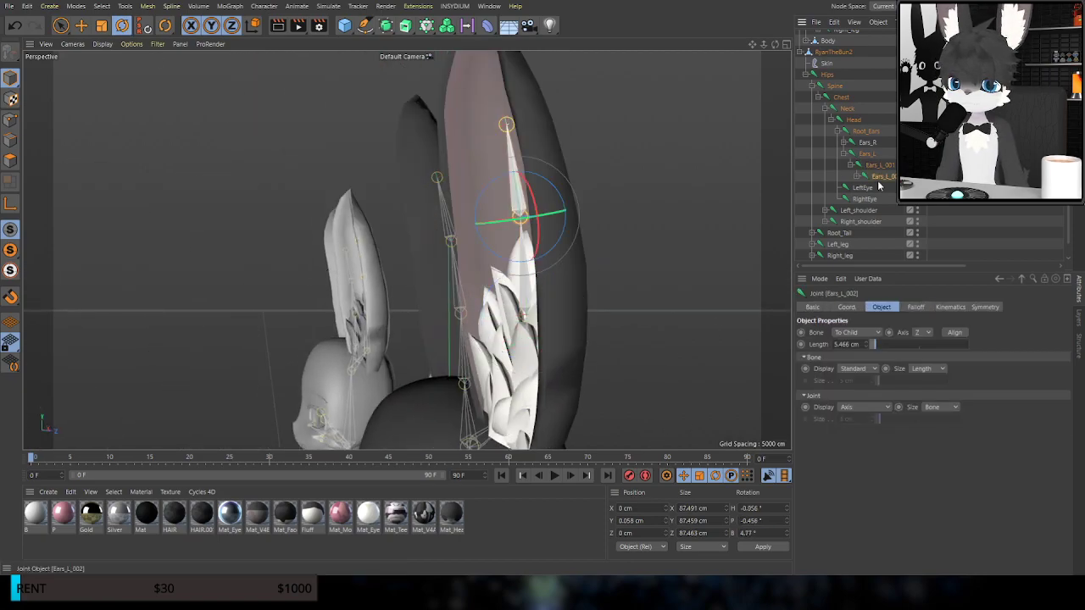
{"action": "left_click_drag", "start_coordinate": [468, 194], "coordinate": [522, 306]}
{"action": "key", "text": "ctrl+z"}
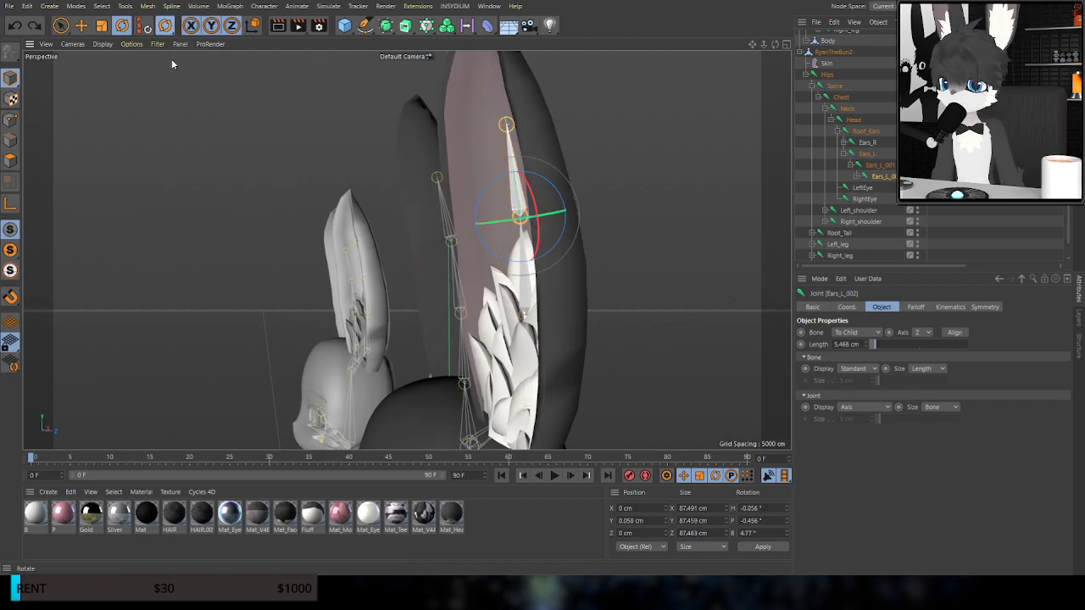
{"action": "left_click", "coordinate": [164, 25]}
{"action": "left_click_drag", "start_coordinate": [511, 242], "coordinate": [443, 285], "text": "alt"}
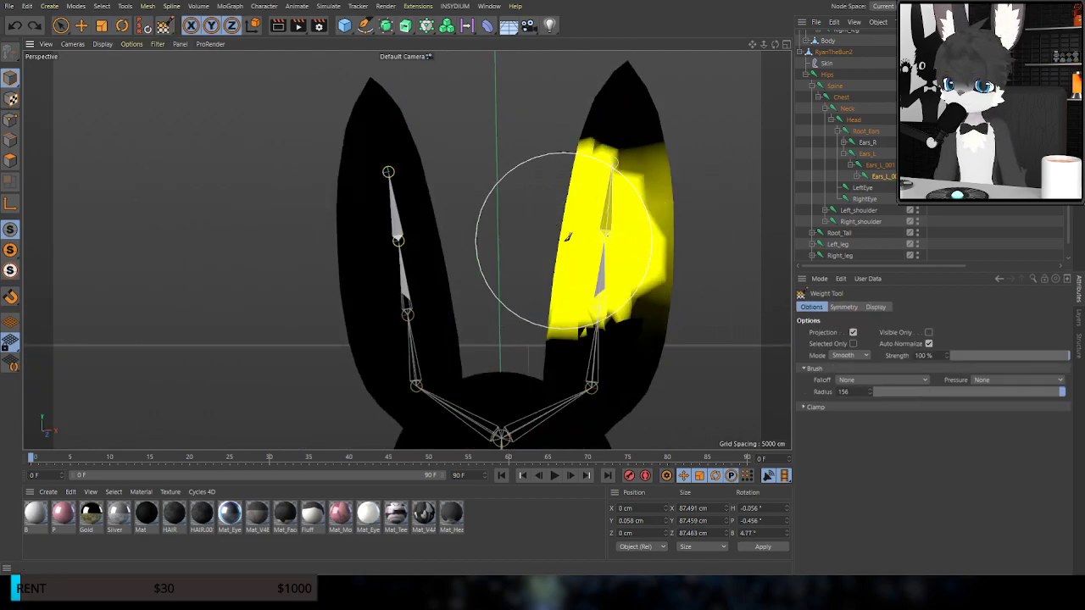
{"action": "left_click_drag", "start_coordinate": [547, 294], "coordinate": [678, 356]}
{"action": "left_click_drag", "start_coordinate": [683, 310], "coordinate": [469, 302], "text": "alt"}
{"action": "left_click", "coordinate": [122, 25]}
{"action": "left_click_drag", "start_coordinate": [566, 227], "coordinate": [556, 276]}
{"action": "key", "text": "ctrl+z"}
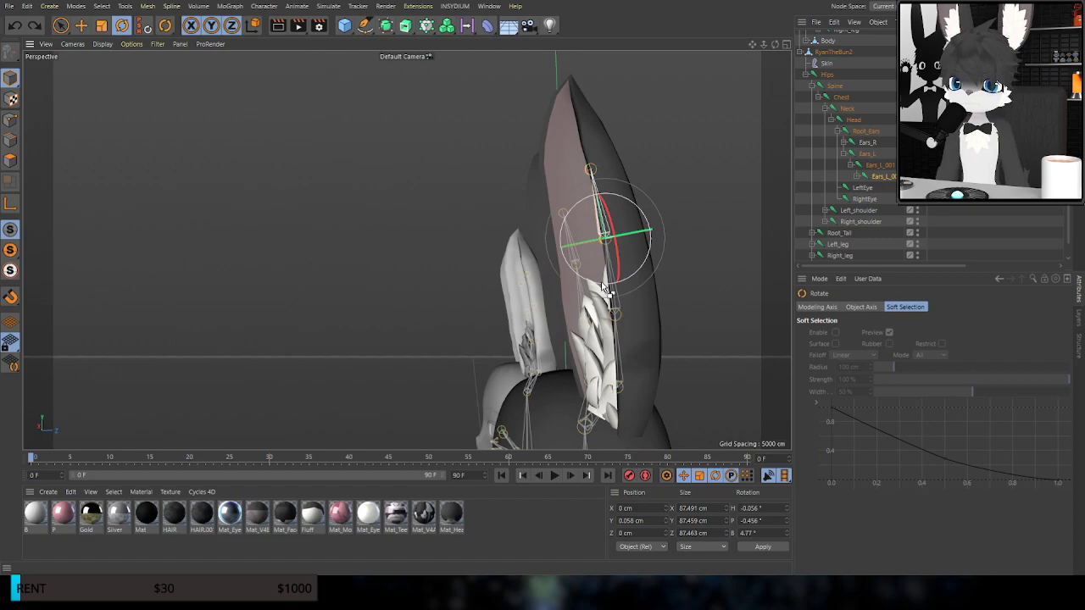
Test-rotate the Ears_L_003 joint to check how the left ear's tip bends, and undo the rotation
{"action": "left_click", "coordinate": [857, 177]}
{"action": "left_click", "coordinate": [887, 189]}
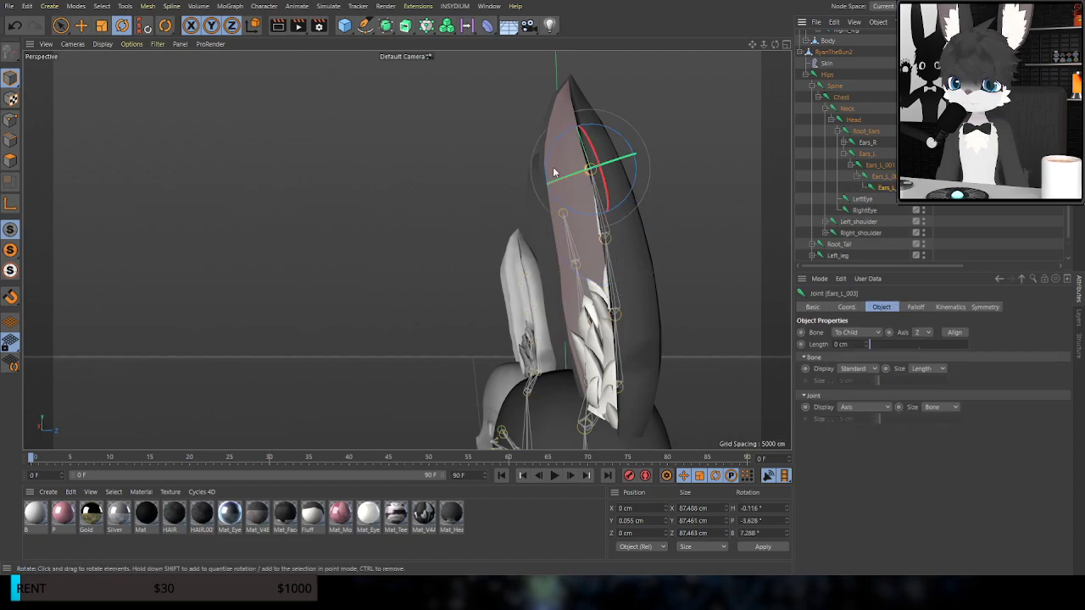
{"action": "left_click_drag", "start_coordinate": [548, 169], "coordinate": [727, 280], "text": "alt"}
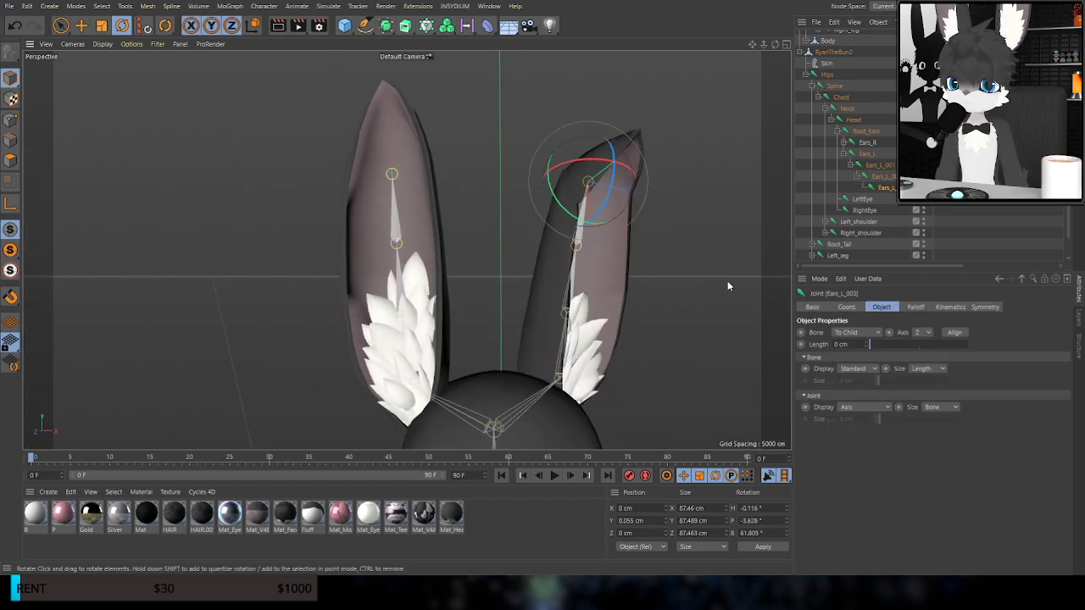
{"action": "left_click_drag", "start_coordinate": [649, 272], "coordinate": [571, 244], "text": "alt"}
Collapse the left ear's joint chain in the hierarchy and clear the selection
{"action": "left_click", "coordinate": [858, 177]}
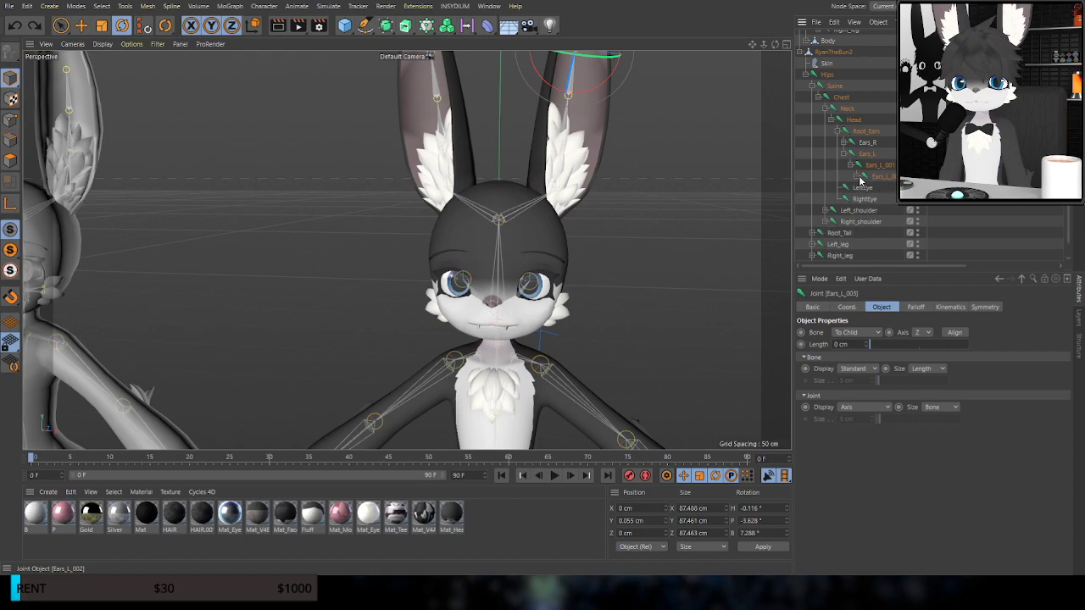
{"action": "left_click", "coordinate": [850, 165]}
{"action": "left_click", "coordinate": [844, 155]}
{"action": "middle_click_drag", "start_coordinate": [409, 215], "coordinate": [553, 201], "text": "alt"}
{"action": "left_click", "coordinate": [422, 198]}
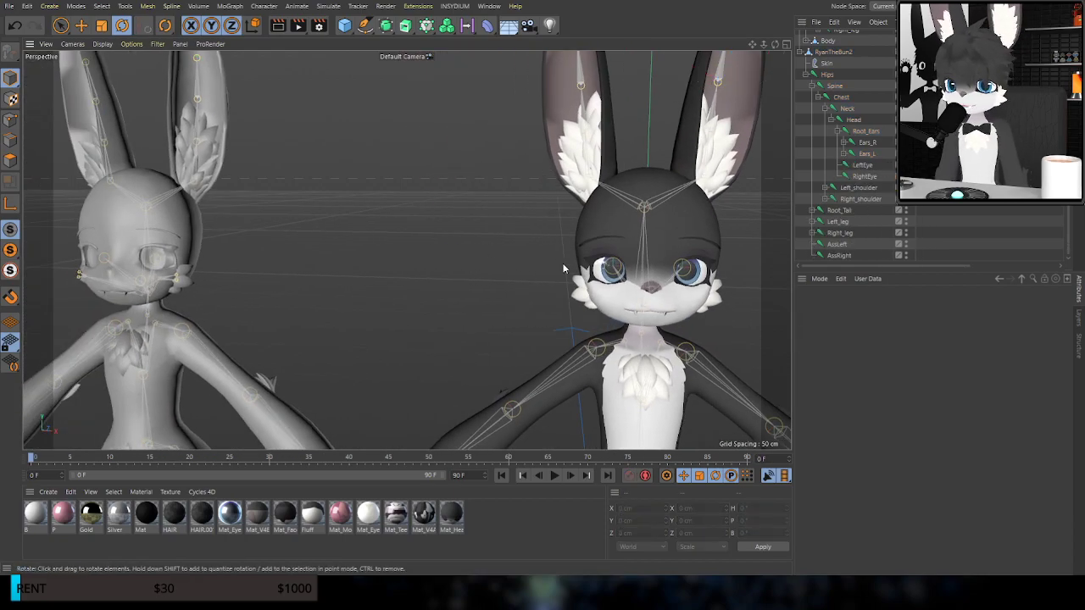
Examine the eye and surrounding face mesh of the grey duplicate character with its wireframe lines displayed
{"action": "middle_click_drag", "start_coordinate": [408, 288], "coordinate": [464, 181], "text": "alt"}
{"action": "left_click_drag", "start_coordinate": [319, 213], "coordinate": [486, 262], "text": "alt"}
{"action": "scroll", "coordinate": [339, 251], "scroll_direction": "up", "scroll_amount": 5}
{"action": "left_click_drag", "start_coordinate": [393, 287], "coordinate": [400, 82], "text": "alt"}
{"action": "key", "text": "n"}
{"action": "key", "text": "b"}
{"action": "scroll", "coordinate": [475, 202], "scroll_direction": "up", "scroll_amount": 5}
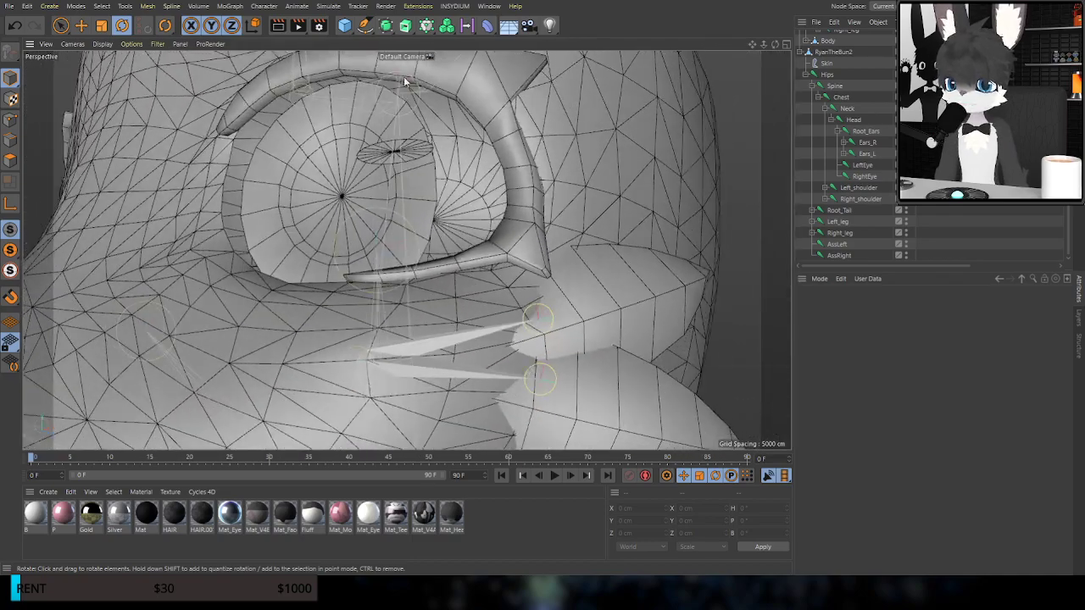
{"action": "left_click_drag", "start_coordinate": [272, 103], "coordinate": [484, 260], "text": "alt"}
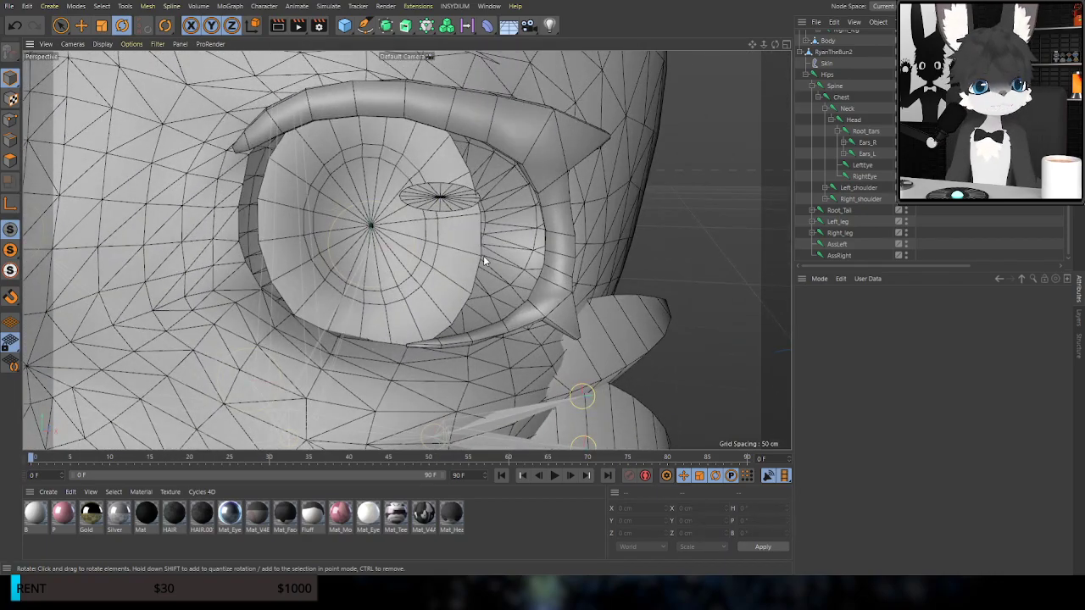
{"action": "scroll", "coordinate": [483, 255], "scroll_direction": "down", "scroll_amount": 10}
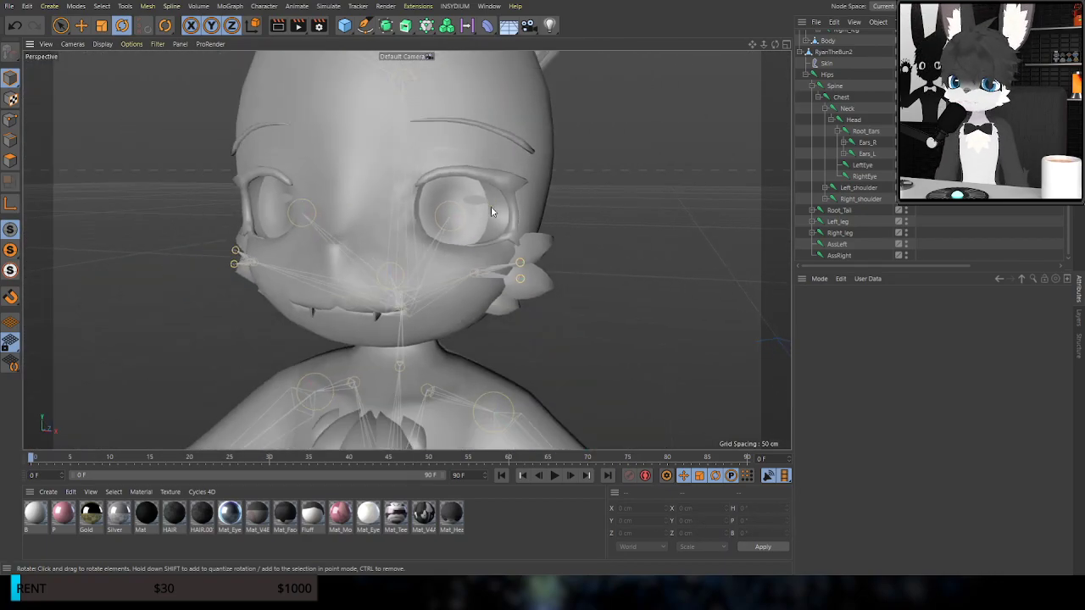
Create a sphere in a new project, set its type to Hemisphere, and rotate it onto its side
{"action": "left_click", "coordinate": [28, 28]}
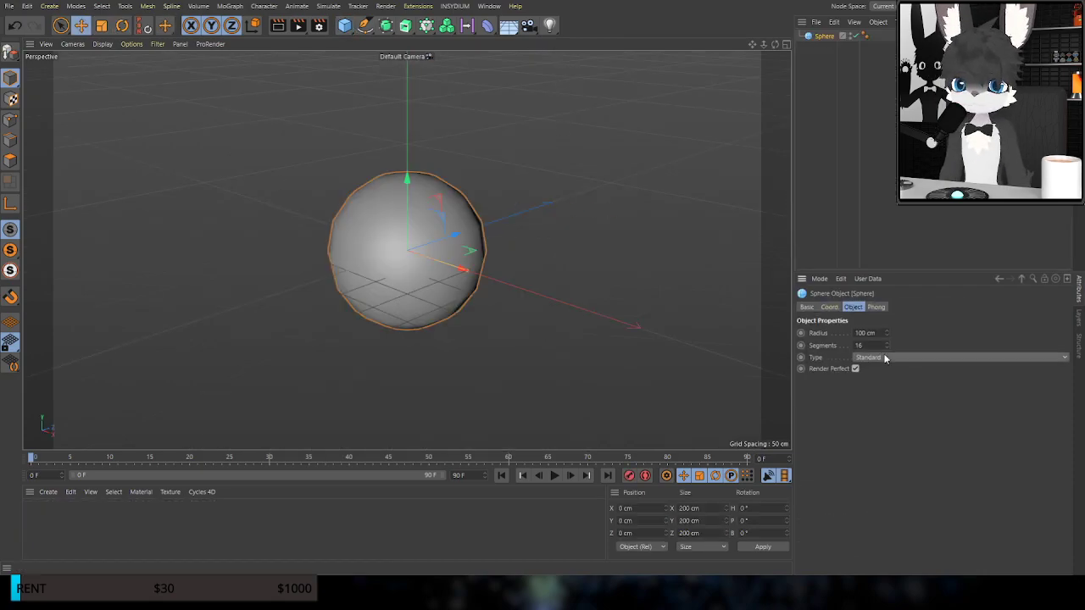
{"action": "left_click", "coordinate": [889, 423]}
{"action": "left_click", "coordinate": [121, 28]}
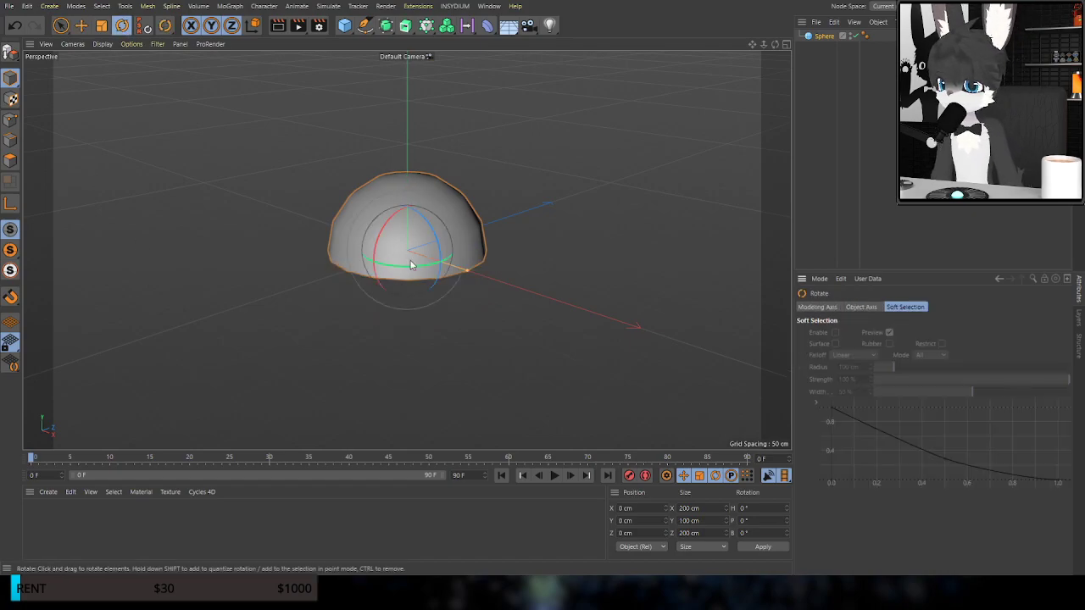
{"action": "left_click_drag", "start_coordinate": [383, 256], "coordinate": [414, 200]}
Add a disc inside the hemisphere with a pitch of 90° and an outer radius of about 28 cm
{"action": "left_click", "coordinate": [394, 69]}
{"action": "left_click_drag", "start_coordinate": [379, 244], "coordinate": [376, 337]}
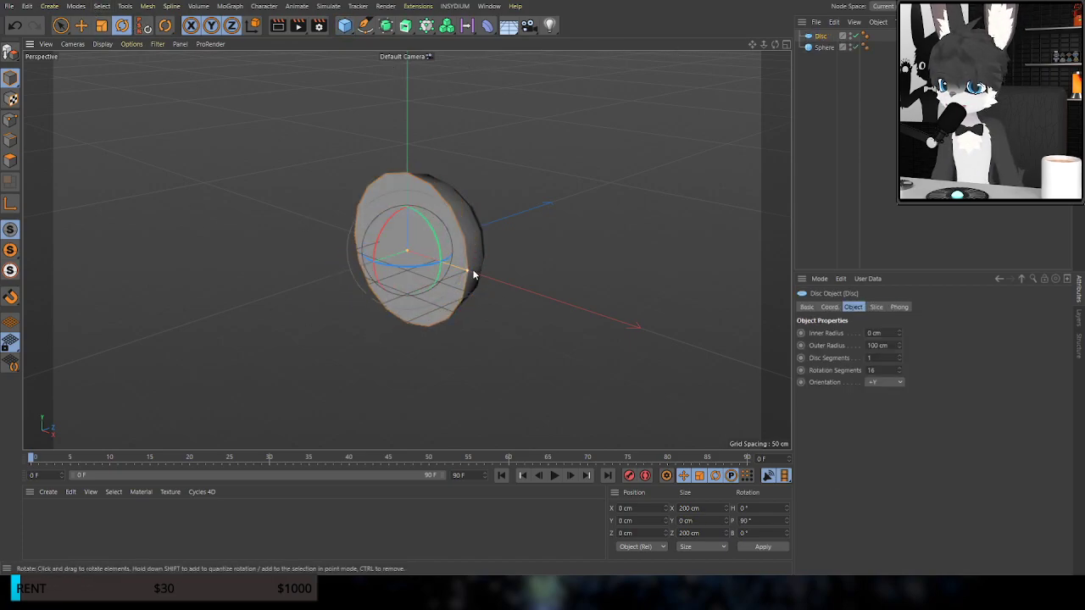
{"action": "left_click_drag", "start_coordinate": [473, 274], "coordinate": [416, 263]}
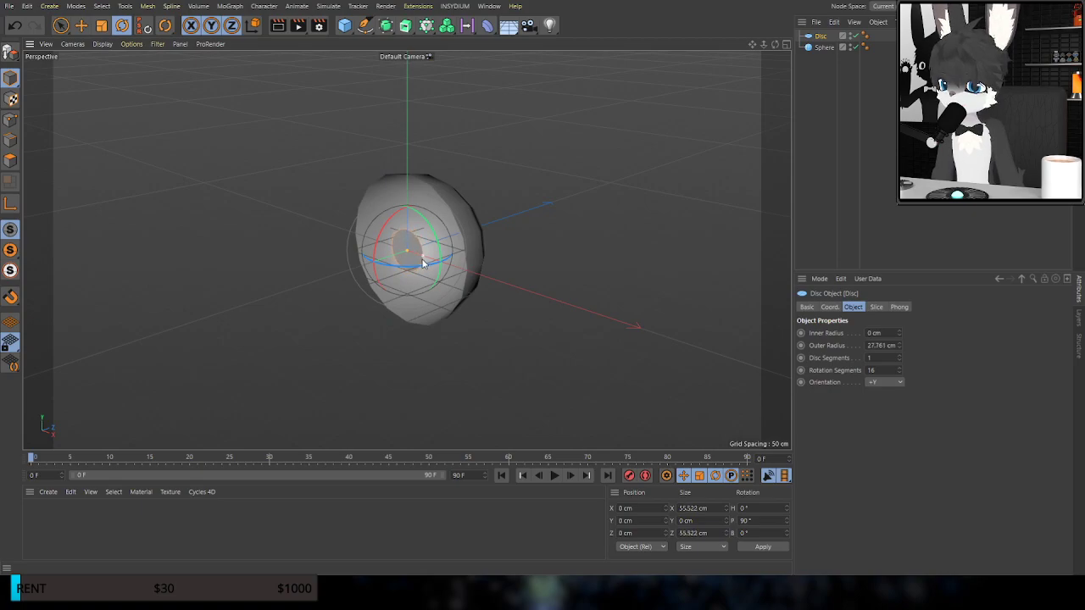
Make the disc editable, stretch it into an oval about 70.4 cm tall, and move it forward to about Z 57 cm
{"action": "key", "text": "c"}
{"action": "left_click", "coordinate": [101, 25]}
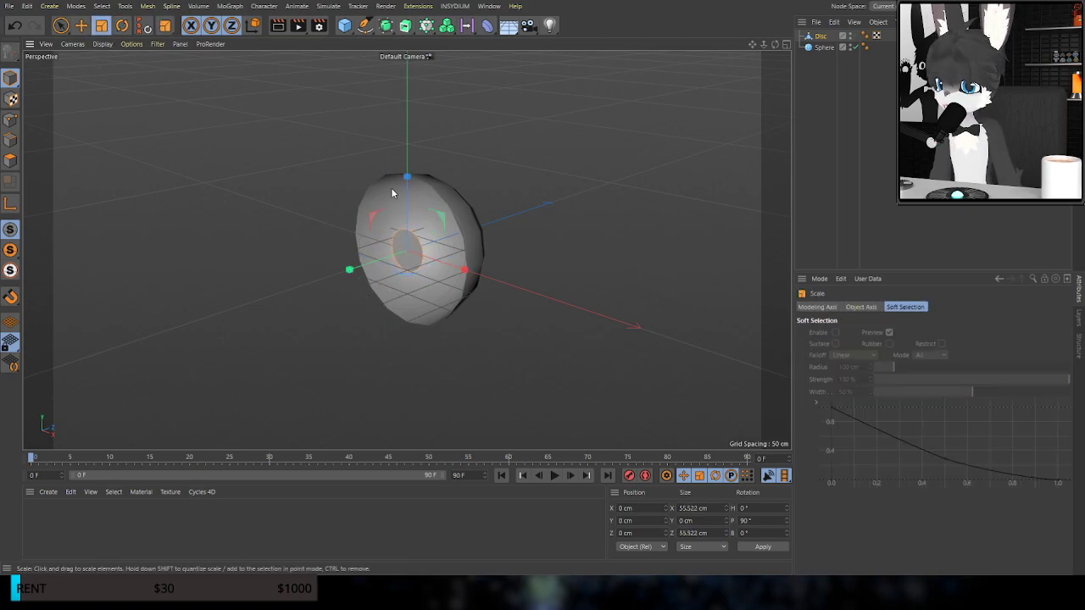
{"action": "key", "text": "s"}
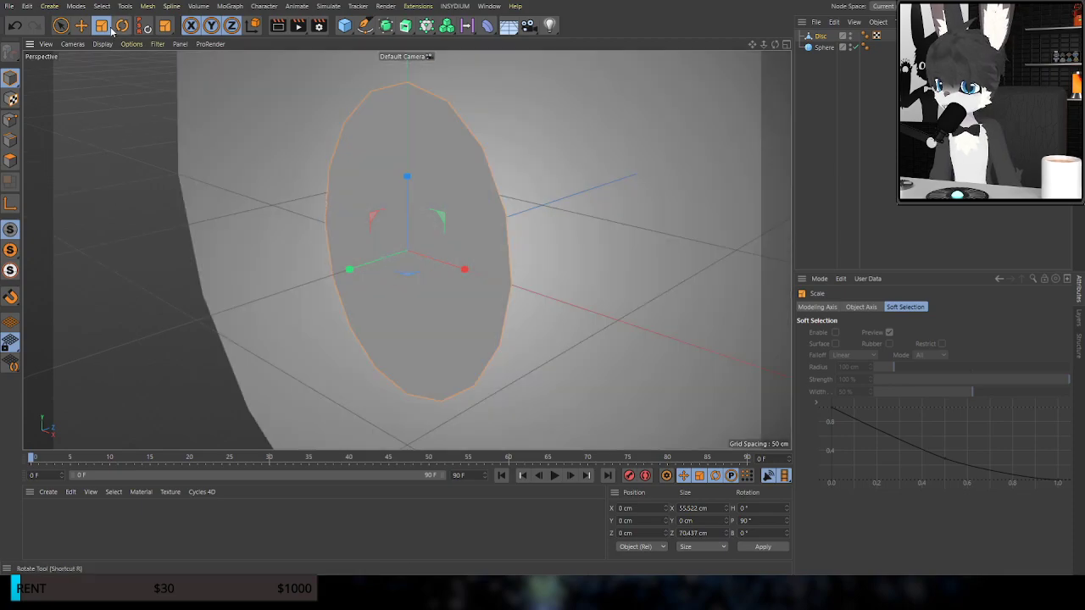
{"action": "left_click_drag", "start_coordinate": [362, 259], "coordinate": [474, 240]}
{"action": "scroll", "coordinate": [407, 277], "scroll_direction": "down", "scroll_amount": 3}
{"action": "scroll", "coordinate": [378, 243], "scroll_direction": "down", "scroll_amount": 4}
{"action": "left_click_drag", "start_coordinate": [378, 244], "coordinate": [442, 244], "text": "alt"}
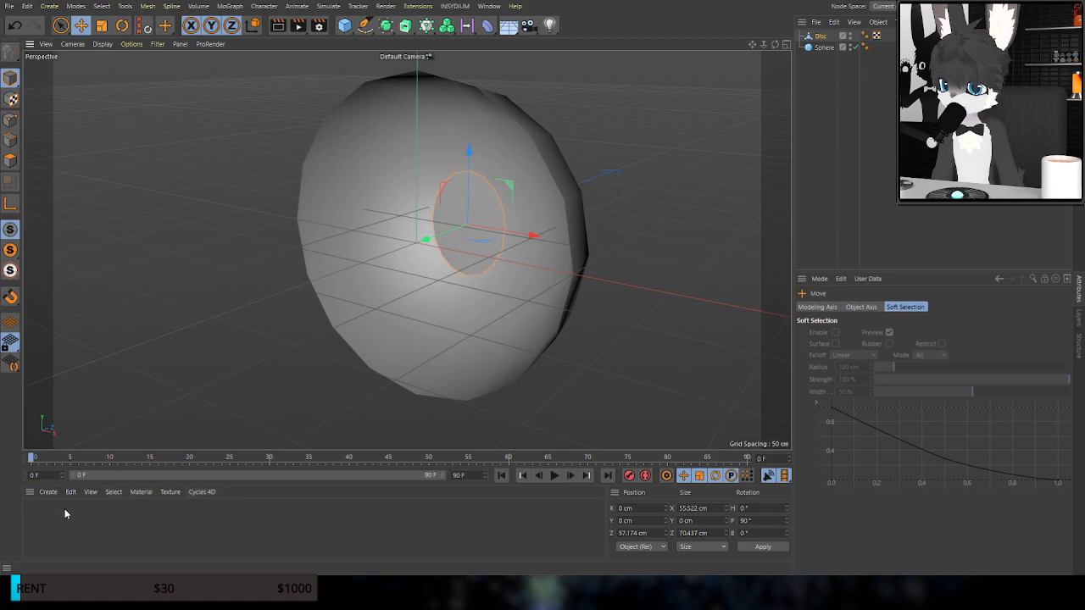
Create a new material, apply it to the disc, and make it pure black with Reflectance disabled
{"action": "double_click", "coordinate": [33, 515]}
{"action": "left_click_drag", "start_coordinate": [35, 513], "coordinate": [472, 247]}
{"action": "left_click", "coordinate": [31, 522]}
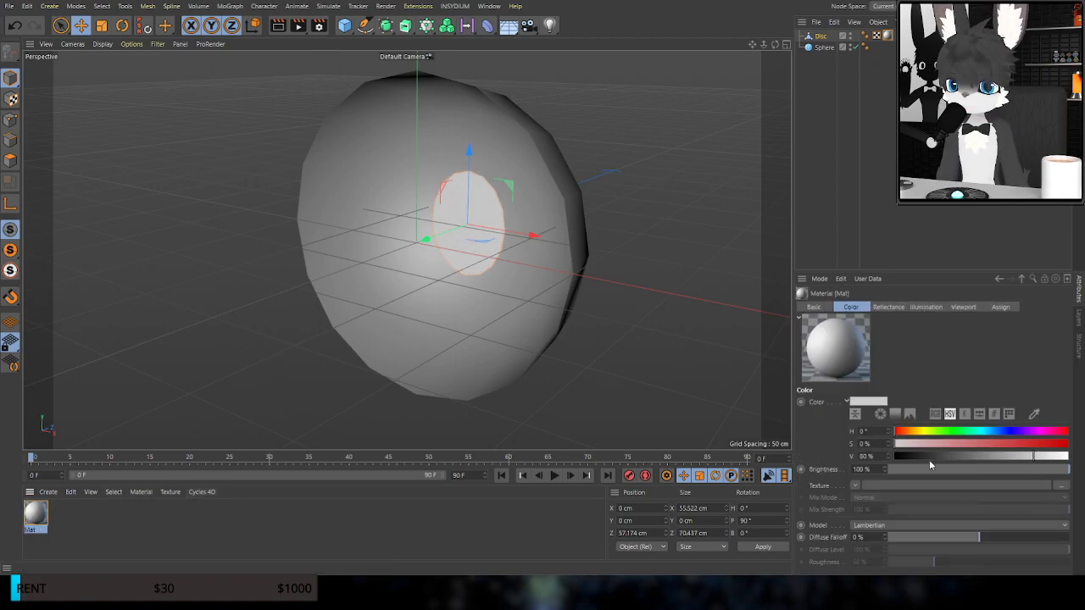
{"action": "left_click_drag", "start_coordinate": [929, 459], "coordinate": [895, 456]}
{"action": "left_click_drag", "start_coordinate": [543, 266], "coordinate": [594, 259], "text": "alt"}
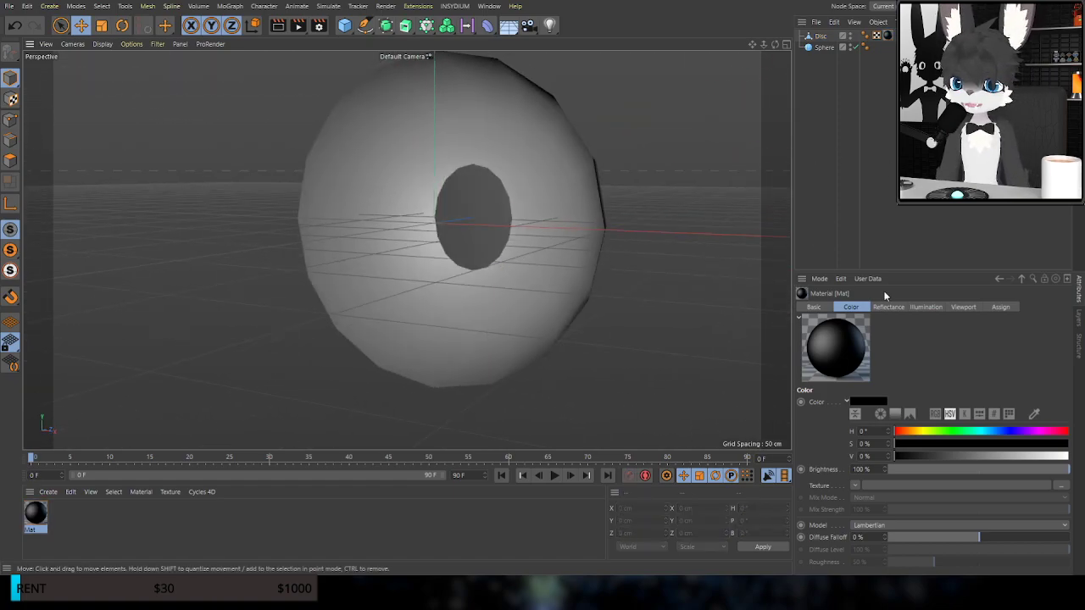
{"action": "left_click", "coordinate": [816, 307]}
{"action": "left_click", "coordinate": [847, 452]}
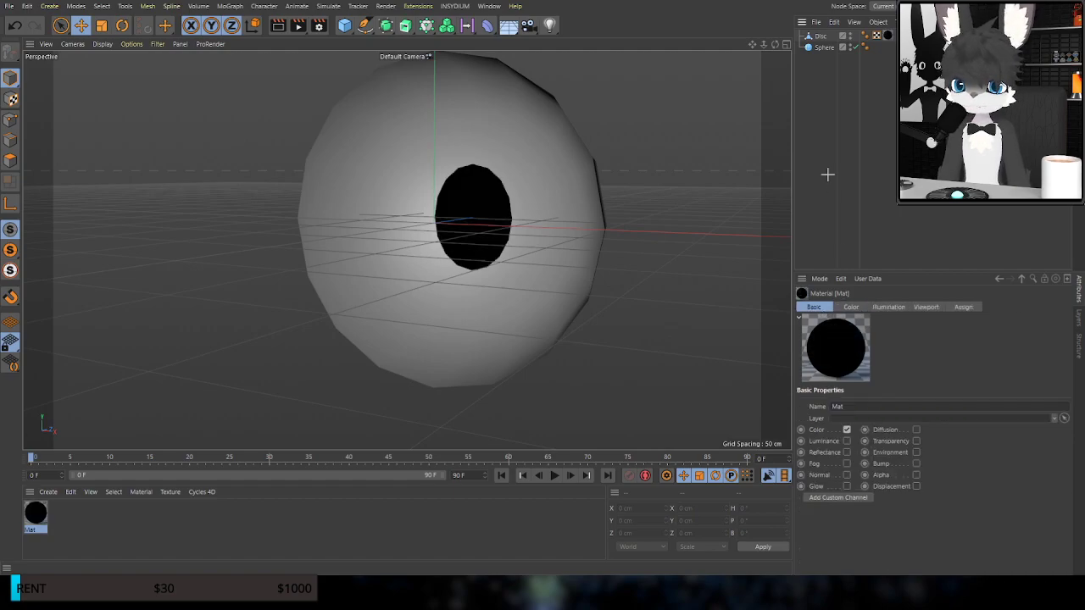
Delete the mock-up's disc and sphere
{"action": "left_click_drag", "start_coordinate": [600, 265], "coordinate": [775, 111], "text": "alt"}
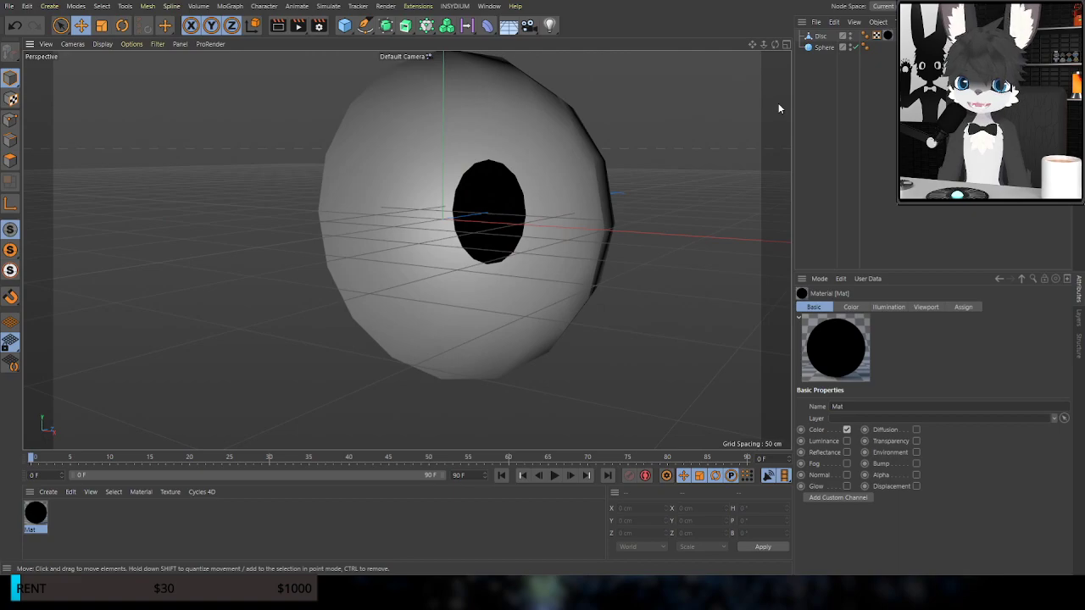
{"action": "left_click_drag", "start_coordinate": [902, 92], "coordinate": [801, 52]}
{"action": "key", "text": "Delete"}
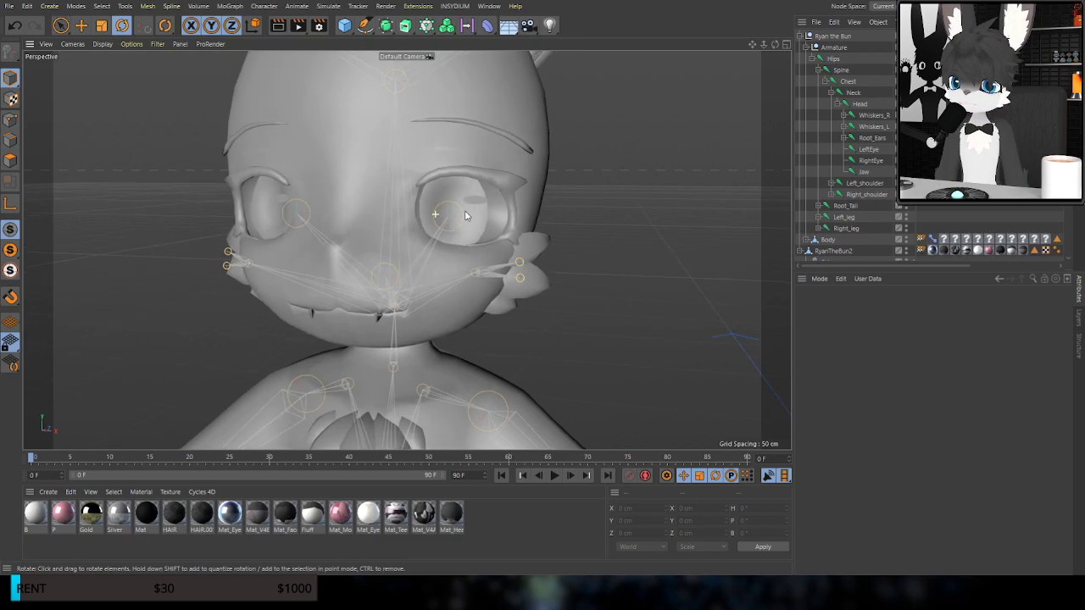
Examine the grey duplicate character's eyes from the front, the side and up close
{"action": "left_click_drag", "start_coordinate": [465, 211], "coordinate": [497, 239], "text": "alt"}
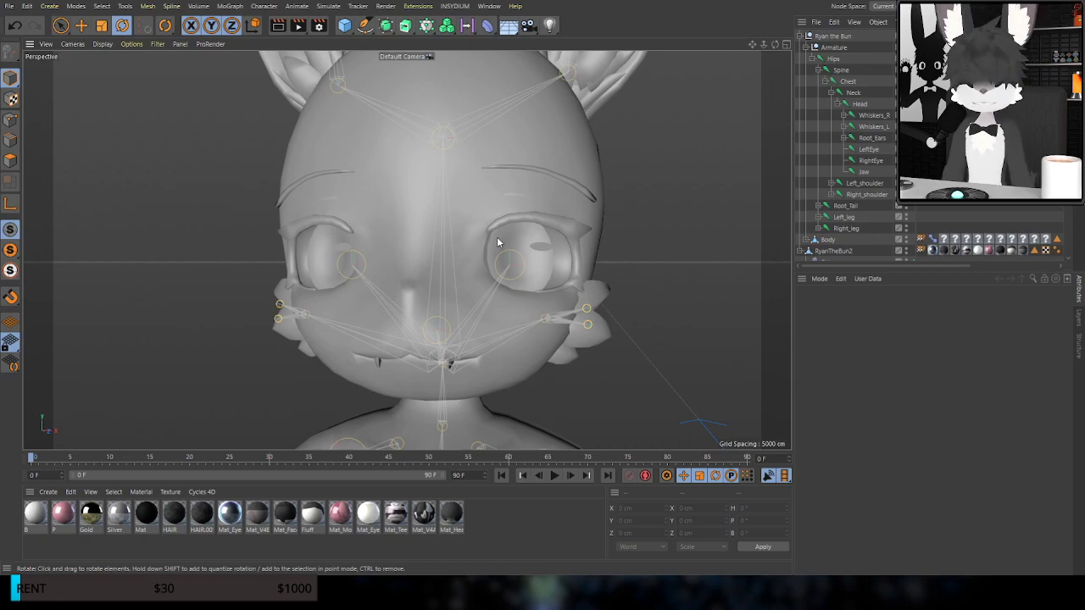
{"action": "left_click_drag", "start_coordinate": [497, 238], "coordinate": [380, 242], "text": "alt"}
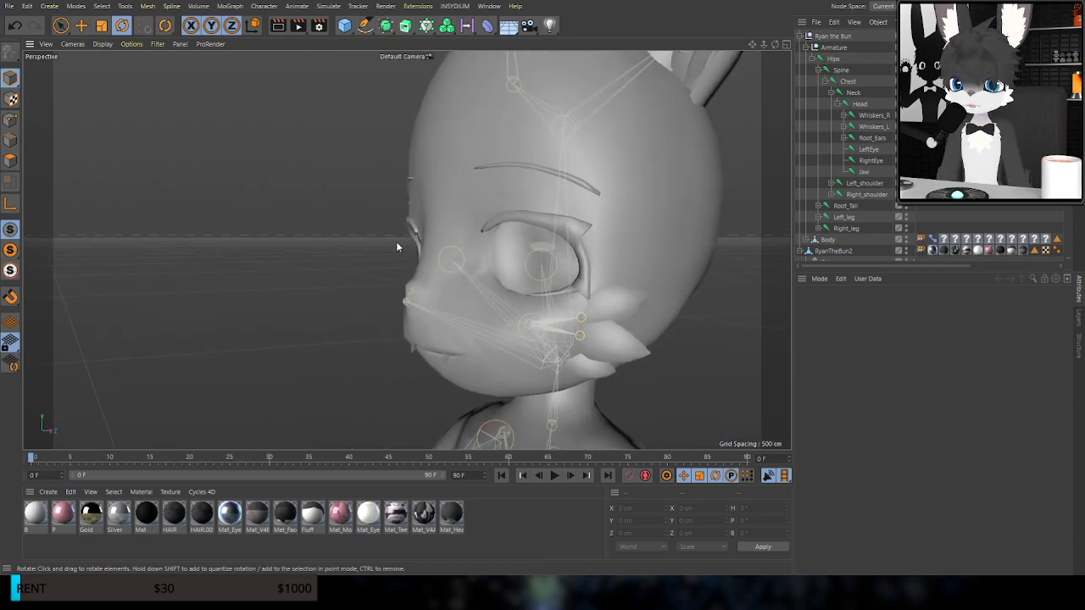
{"action": "right_click_drag", "start_coordinate": [380, 242], "coordinate": [635, 310], "text": "alt"}
{"action": "left_click_drag", "start_coordinate": [635, 314], "coordinate": [702, 271], "text": "alt"}
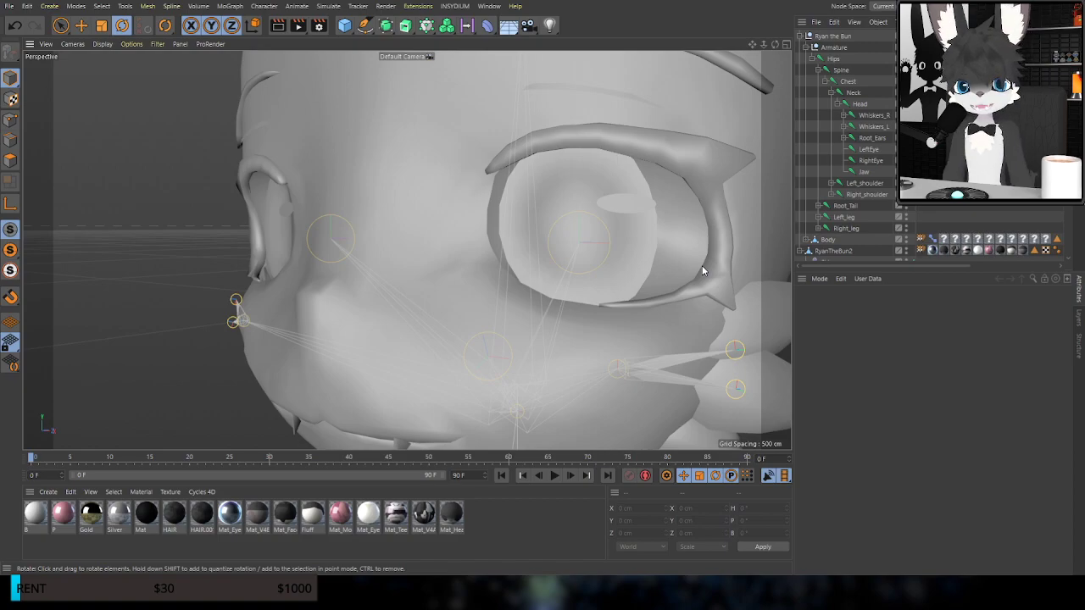
{"action": "scroll", "coordinate": [702, 267], "scroll_direction": "down", "scroll_amount": 2}
{"action": "left_click_drag", "start_coordinate": [548, 266], "coordinate": [578, 274], "text": "alt"}
{"action": "scroll", "coordinate": [578, 275], "scroll_direction": "down", "scroll_amount": 6}
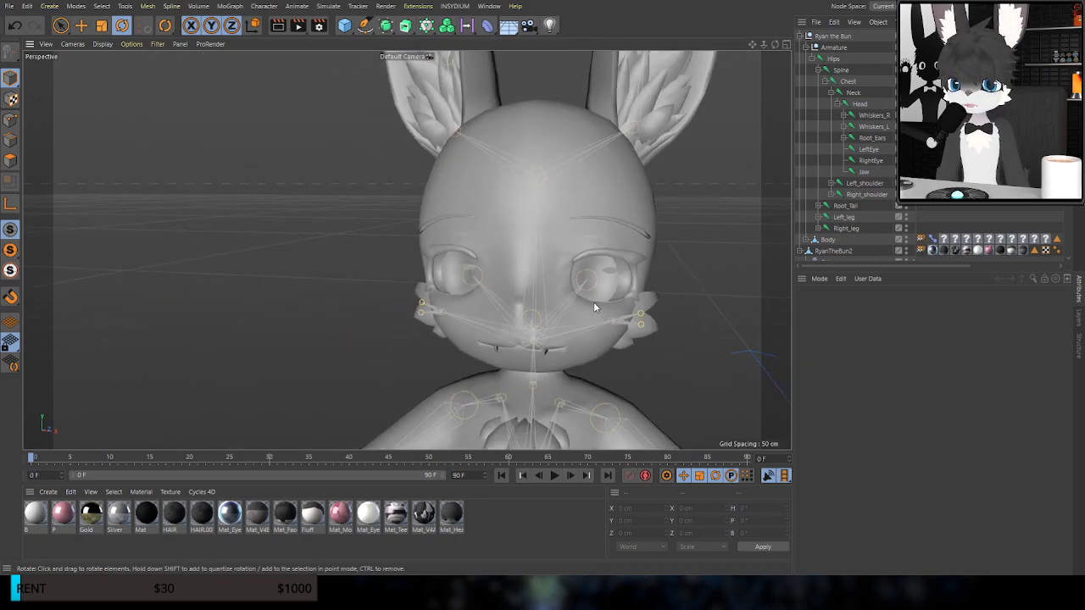
Examine the textured character's eyes from the front and at an angle, then select its mesh RyanTheBun2
{"action": "scroll", "coordinate": [594, 303], "scroll_direction": "down", "scroll_amount": 5}
{"action": "middle_click_drag", "start_coordinate": [541, 324], "coordinate": [291, 276], "text": "alt"}
{"action": "left_click_drag", "start_coordinate": [291, 276], "coordinate": [550, 273], "text": "alt"}
{"action": "middle_click_drag", "start_coordinate": [549, 277], "coordinate": [500, 259], "text": "alt"}
{"action": "scroll", "coordinate": [411, 261], "scroll_direction": "up", "scroll_amount": 6}
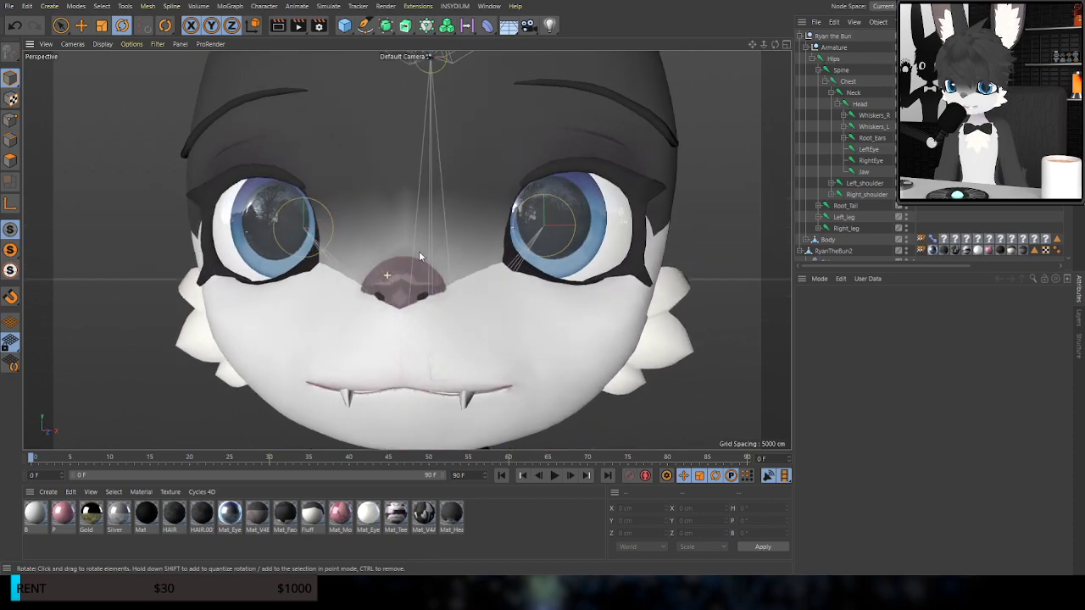
{"action": "left_click_drag", "start_coordinate": [436, 249], "coordinate": [312, 248], "text": "alt"}
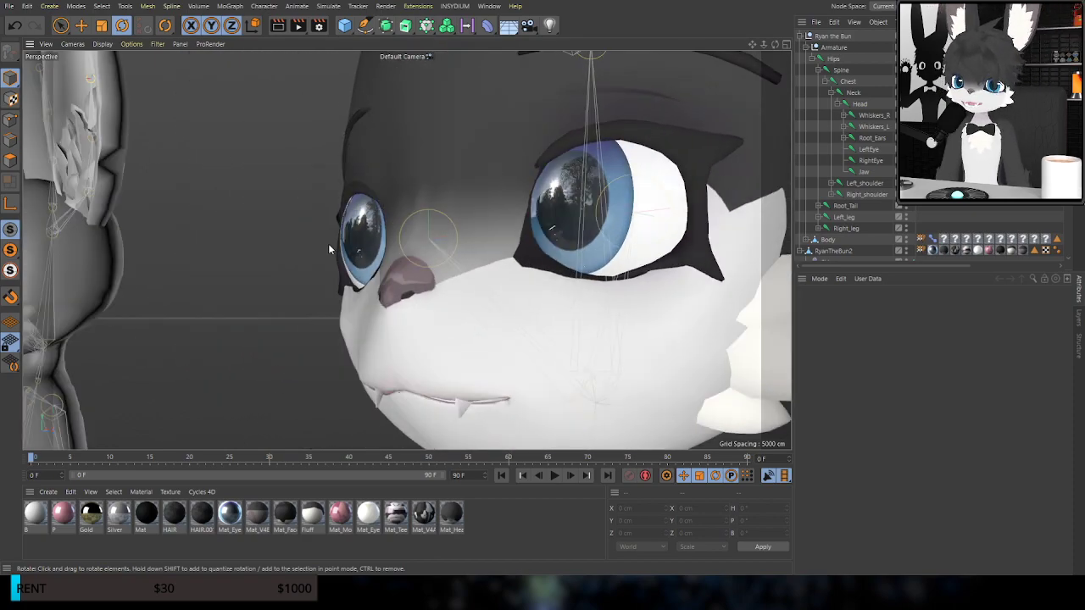
{"action": "middle_click_drag", "start_coordinate": [563, 235], "coordinate": [539, 235], "text": "alt"}
{"action": "mouse_move", "coordinate": [539, 235]}
{"action": "left_mouse_down", "text": "alt"}
{"action": "mouse_move", "coordinate": [666, 261]}
{"action": "mouse_move", "coordinate": [516, 244]}
{"action": "mouse_move", "coordinate": [595, 241]}
{"action": "mouse_move", "coordinate": [560, 239]}
{"action": "left_mouse_up", "text": "alt"}
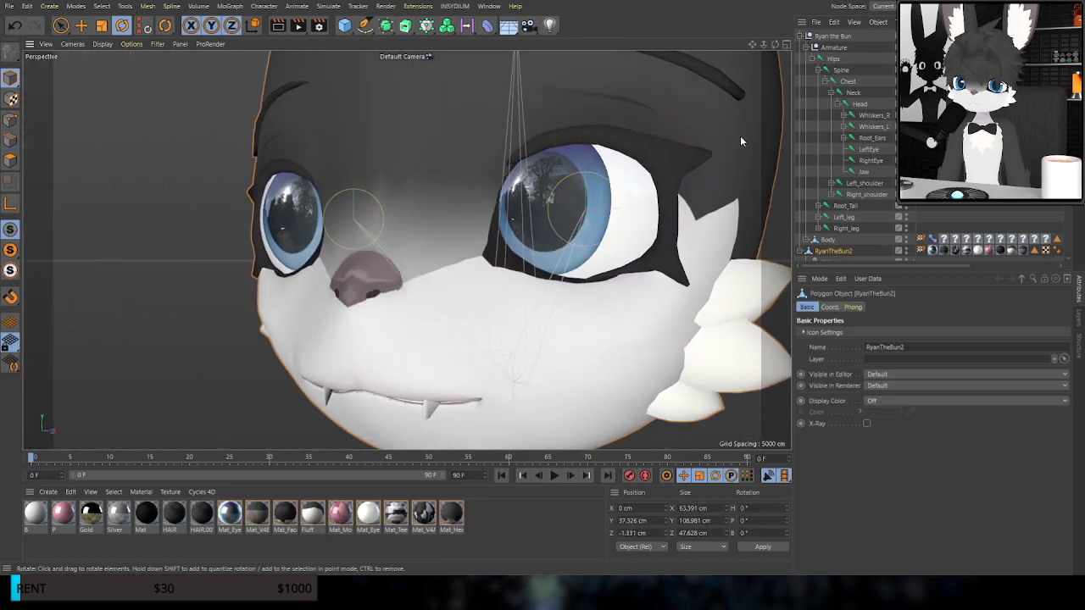
Try rotating and moving the LeftEye joint of RyanTheBun2, undoing each change
{"action": "scroll", "coordinate": [845, 125], "scroll_direction": "down", "scroll_amount": 5}
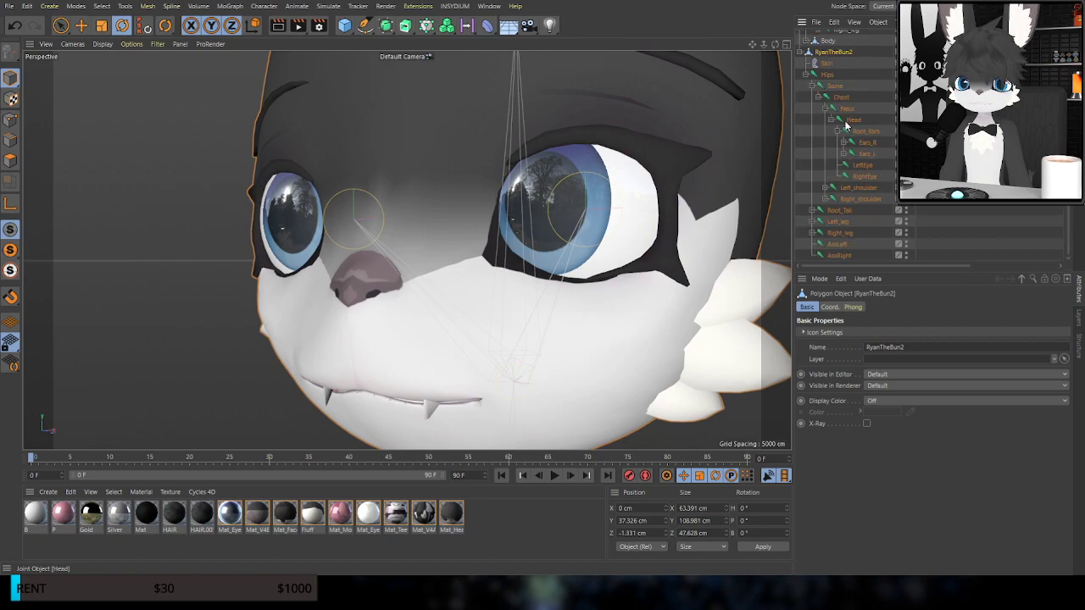
{"action": "left_click", "coordinate": [862, 166]}
{"action": "left_click_drag", "start_coordinate": [608, 242], "coordinate": [576, 241]}
{"action": "key", "text": "ctrl+z"}
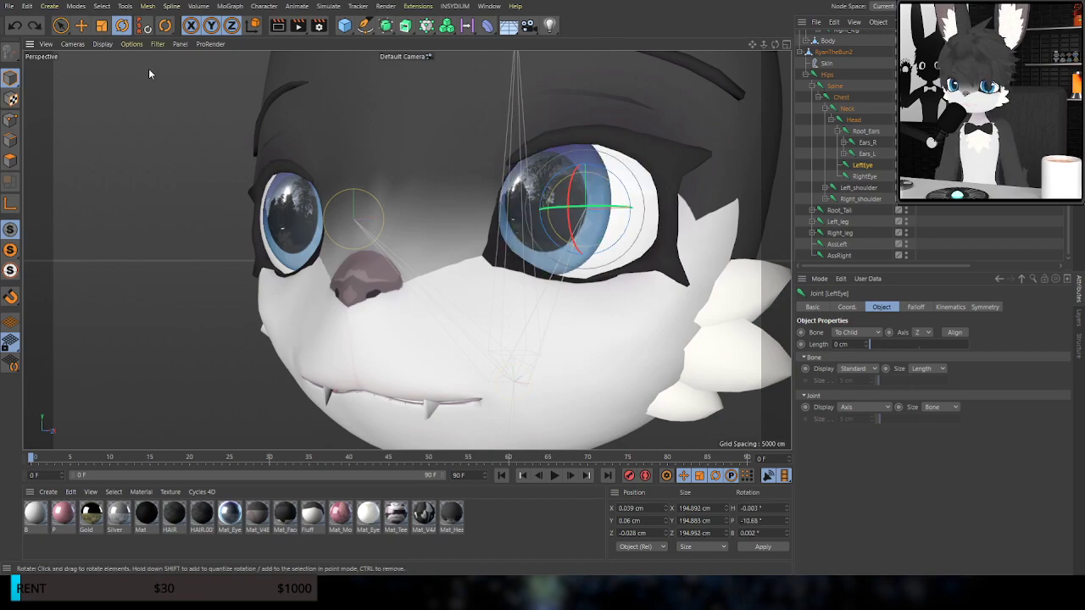
{"action": "left_click", "coordinate": [80, 27]}
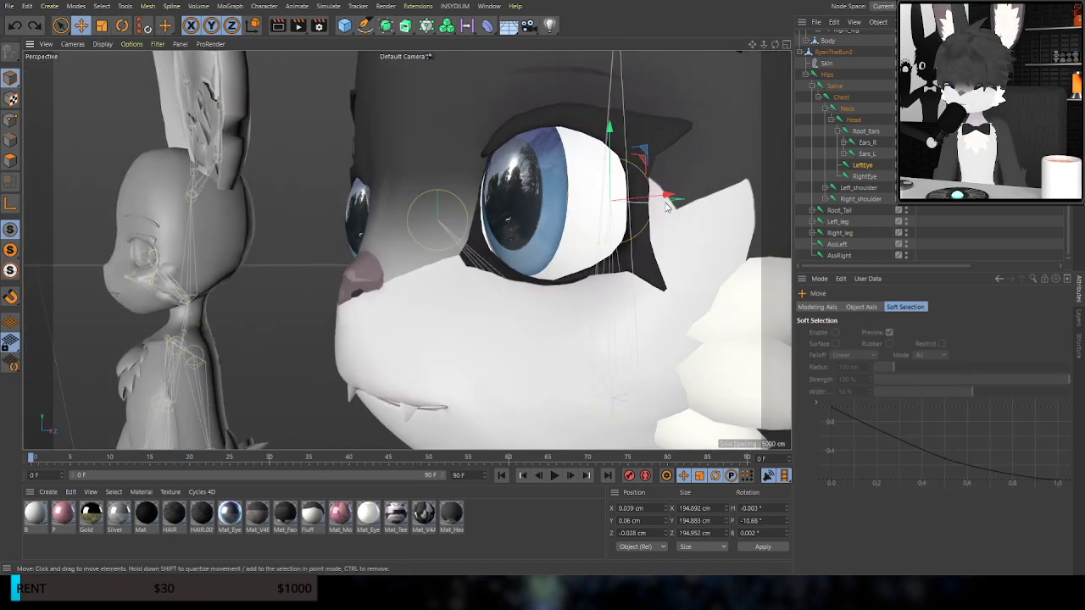
{"action": "left_click_drag", "start_coordinate": [666, 206], "coordinate": [196, 201]}
{"action": "scroll", "coordinate": [512, 195], "scroll_direction": "down", "scroll_amount": 4}
{"action": "left_click_drag", "start_coordinate": [524, 208], "coordinate": [562, 198], "text": "alt"}
{"action": "key", "text": "ctrl+z"}
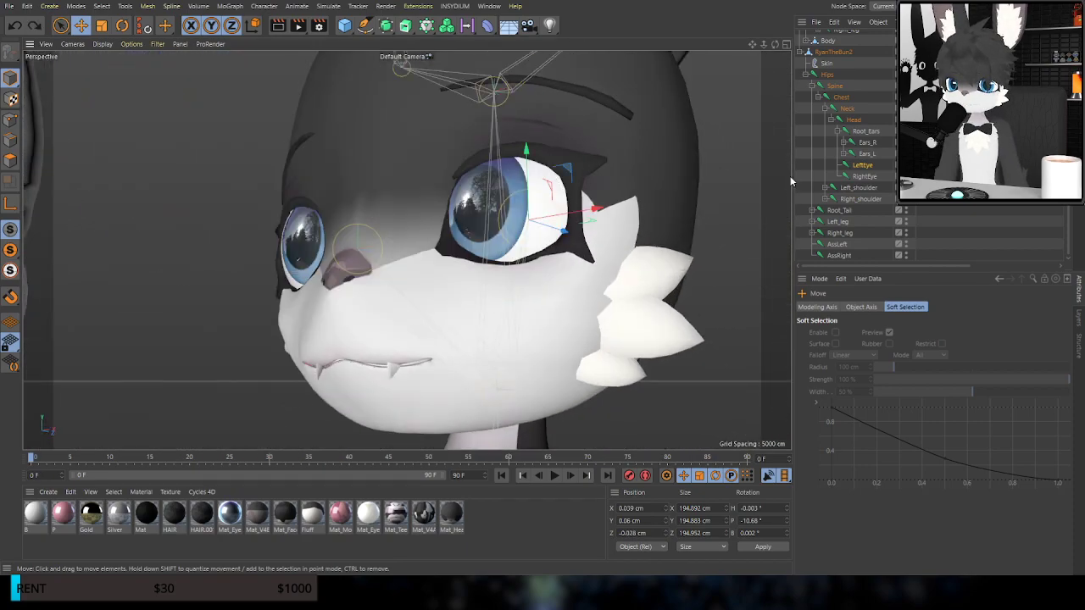
Try moving and rotating the RightEye joint of RyanTheBun2, undoing each change
{"action": "left_click", "coordinate": [864, 177]}
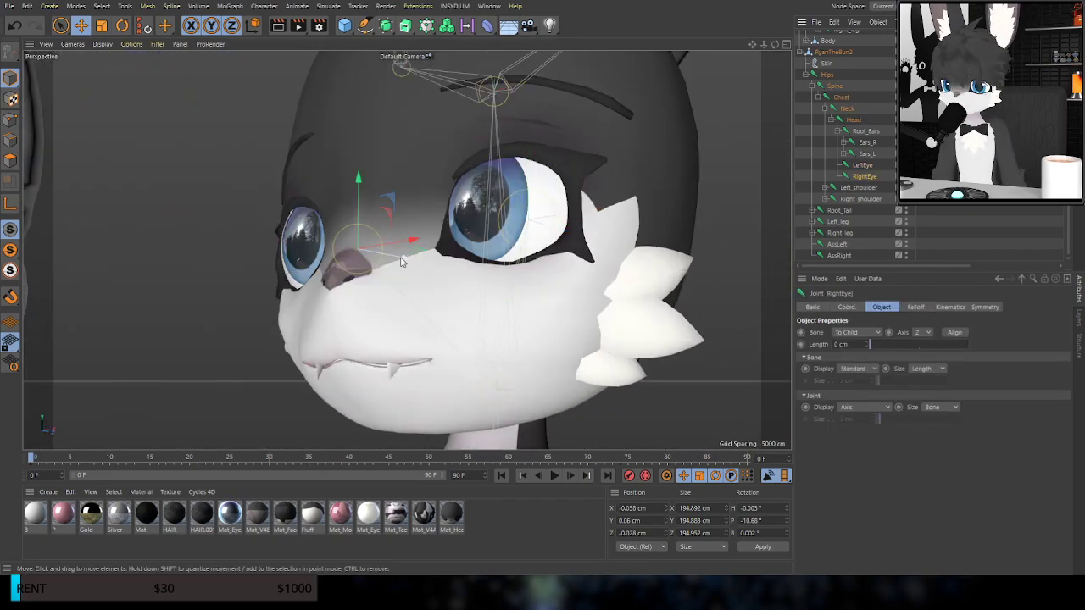
{"action": "left_click_drag", "start_coordinate": [401, 261], "coordinate": [182, 225]}
{"action": "key", "text": "ctrl+z"}
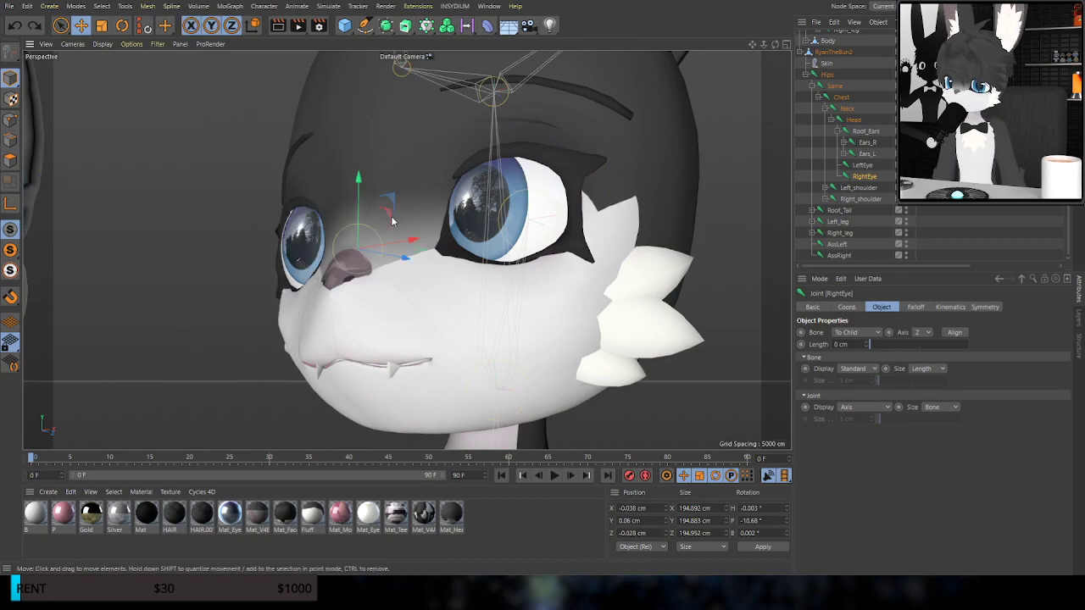
{"action": "key", "text": "r"}
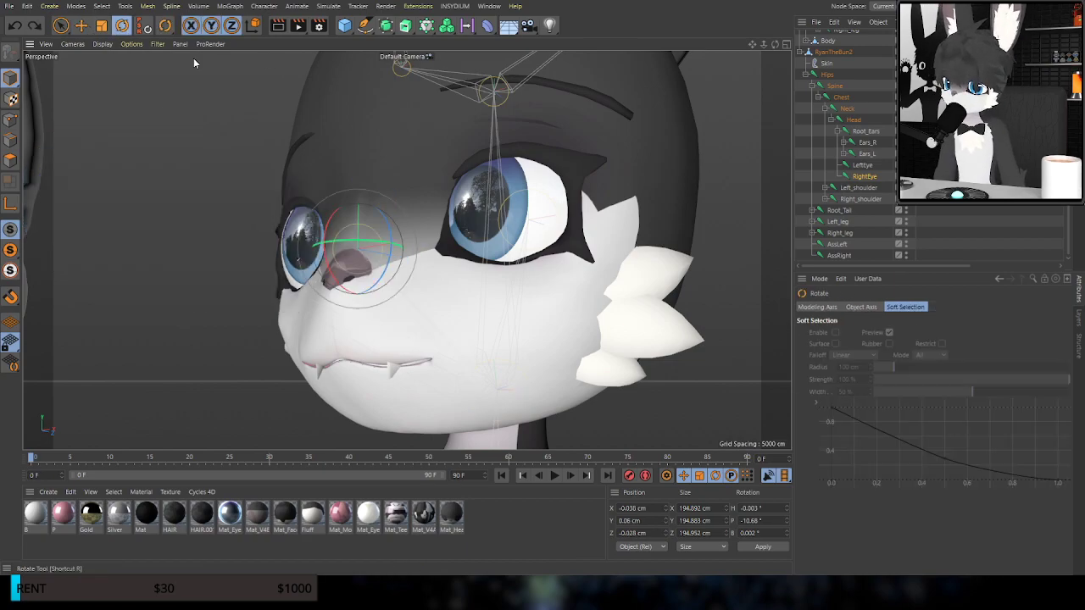
{"action": "left_click_drag", "start_coordinate": [415, 195], "coordinate": [471, 166], "text": "alt"}
{"action": "key", "text": "ctrl+z"}
{"action": "left_click_drag", "start_coordinate": [482, 259], "coordinate": [489, 292], "text": "alt"}
{"action": "scroll", "coordinate": [489, 292], "scroll_direction": "up", "scroll_amount": 3}
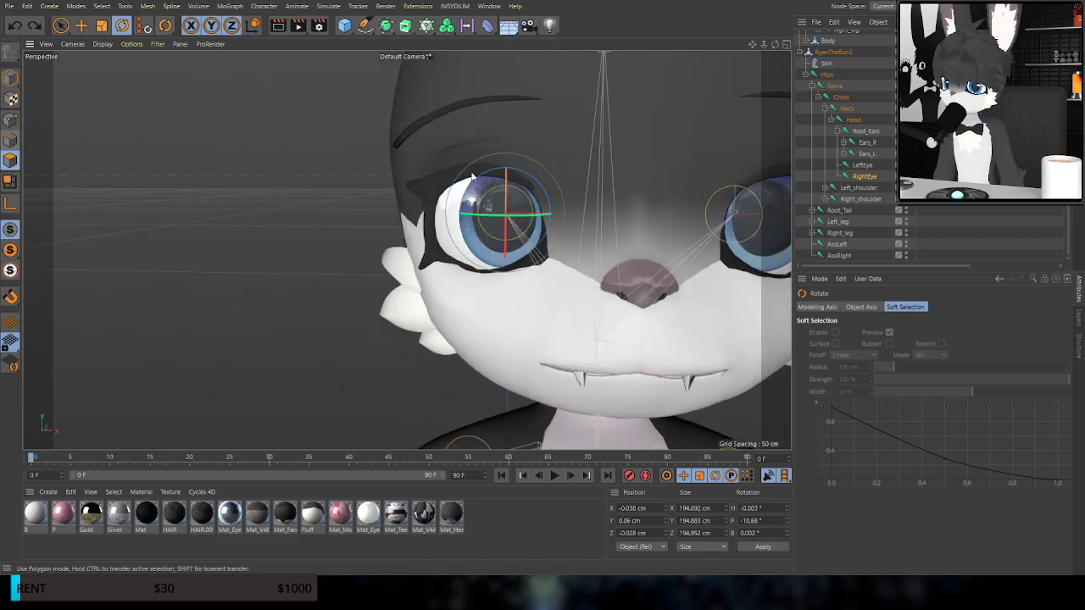
Select the RyanTheBun2 mesh and examine its polygons around the face and neck
{"action": "left_click", "coordinate": [450, 277]}
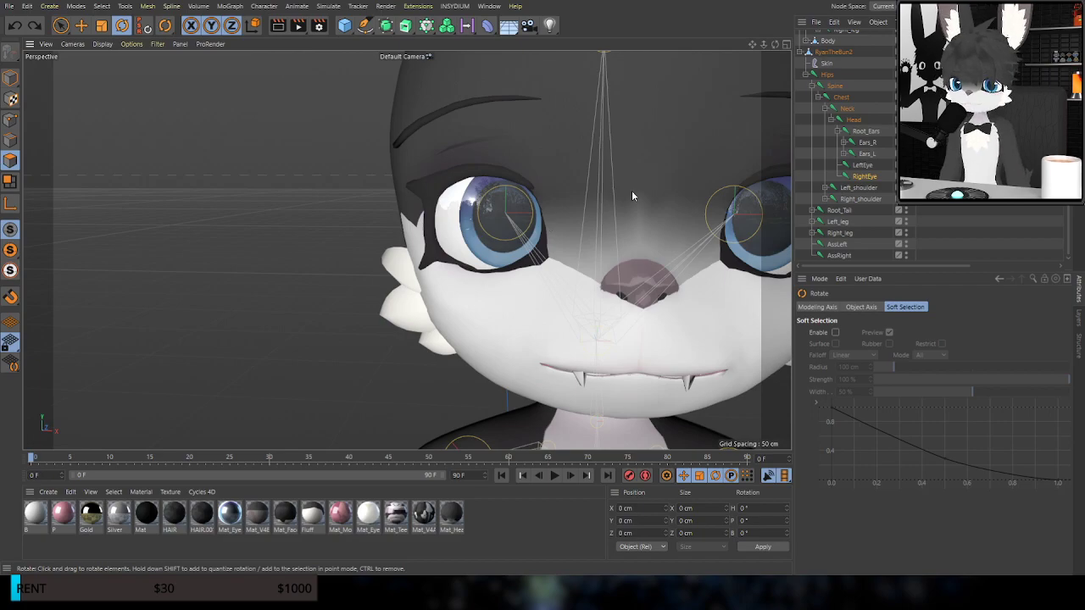
{"action": "left_click", "coordinate": [835, 52]}
{"action": "left_click_drag", "start_coordinate": [465, 315], "coordinate": [536, 358], "text": "alt"}
{"action": "middle_click_drag", "start_coordinate": [536, 358], "coordinate": [519, 231], "text": "alt"}
{"action": "left_click_drag", "start_coordinate": [517, 226], "coordinate": [397, 203], "text": "alt"}
{"action": "middle_click_drag", "start_coordinate": [396, 203], "coordinate": [417, 293], "text": "alt"}
{"action": "scroll", "coordinate": [486, 261], "scroll_direction": "up", "scroll_amount": 8}
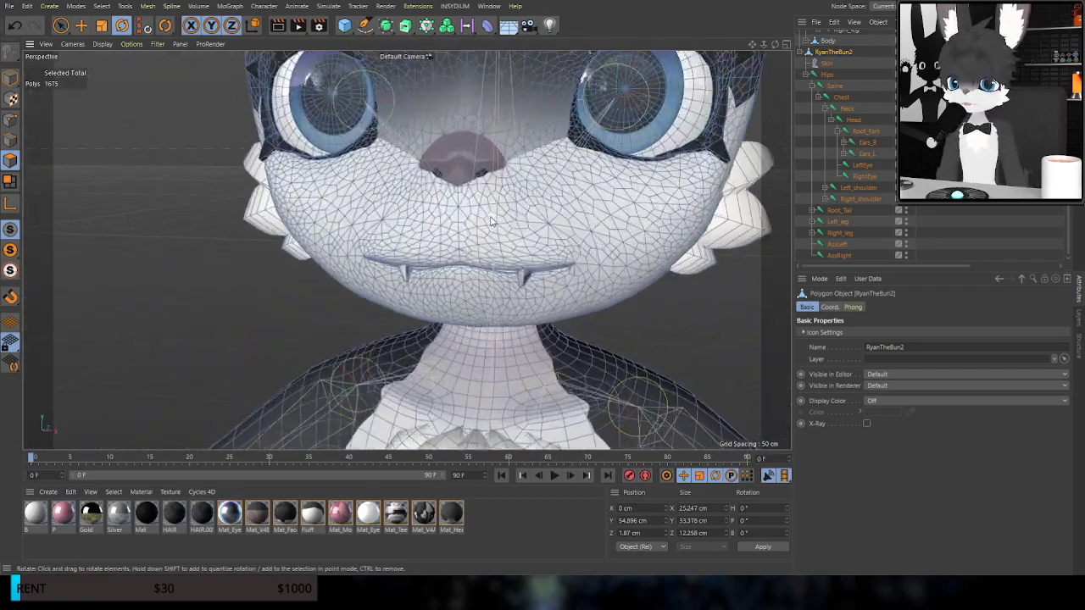
Examine the textured character's mouth line and fangs up close from several angles
{"action": "scroll", "coordinate": [485, 261], "scroll_direction": "up", "scroll_amount": 3}
{"action": "scroll", "coordinate": [451, 385], "scroll_direction": "up", "scroll_amount": 5}
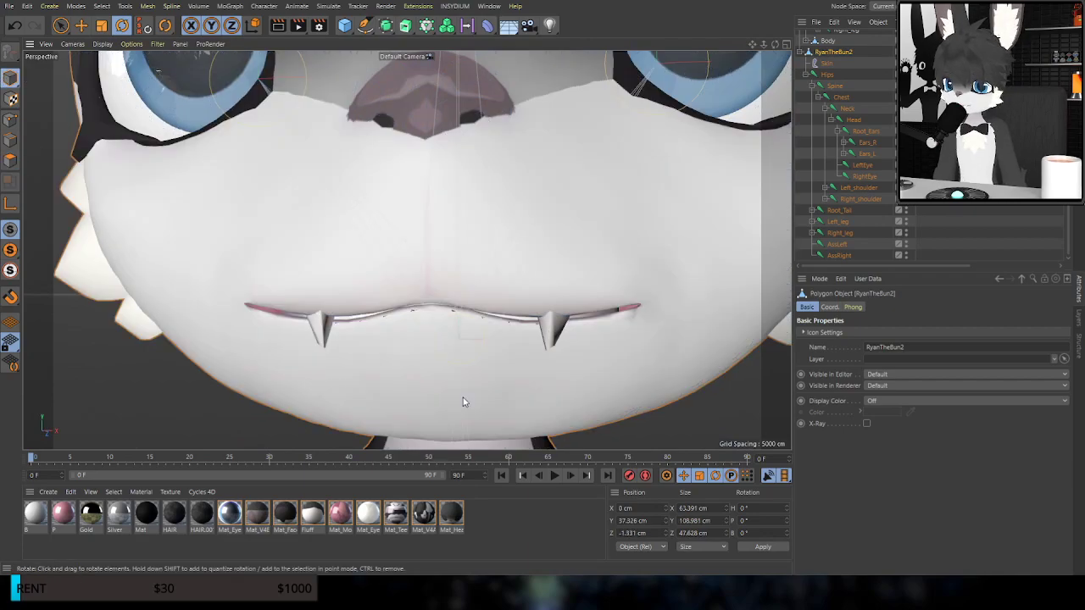
{"action": "left_click_drag", "start_coordinate": [445, 343], "coordinate": [438, 265], "text": "alt"}
{"action": "scroll", "coordinate": [344, 303], "scroll_direction": "down", "scroll_amount": 10}
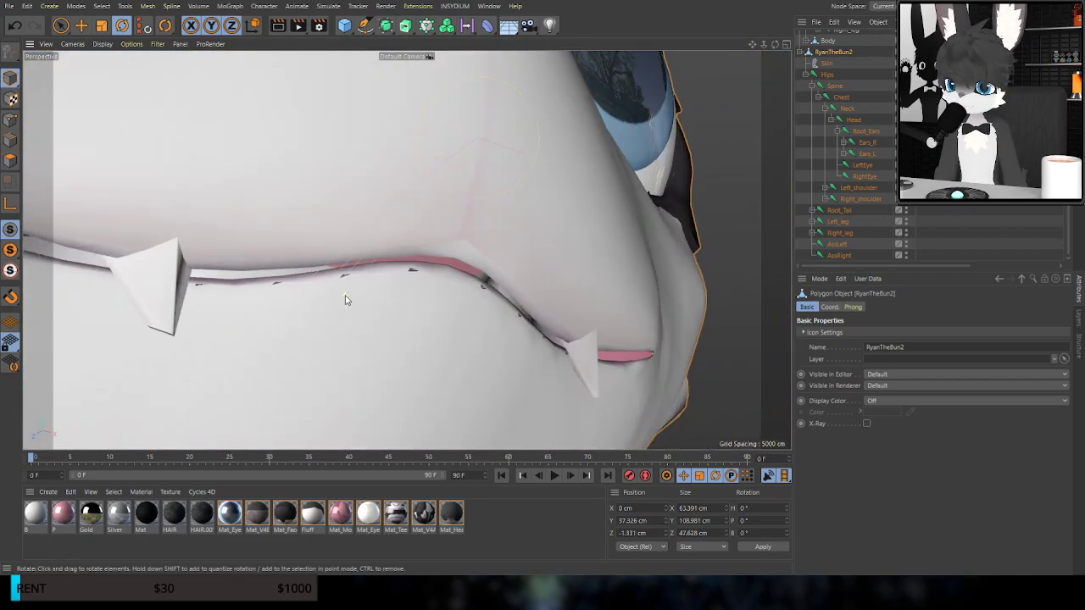
{"action": "left_click_drag", "start_coordinate": [345, 300], "coordinate": [251, 322], "text": "alt"}
{"action": "middle_click_drag", "start_coordinate": [265, 306], "coordinate": [381, 284], "text": "alt"}
{"action": "left_click_drag", "start_coordinate": [407, 250], "coordinate": [192, 258], "text": "alt"}
{"action": "scroll", "coordinate": [416, 283], "scroll_direction": "up", "scroll_amount": 8}
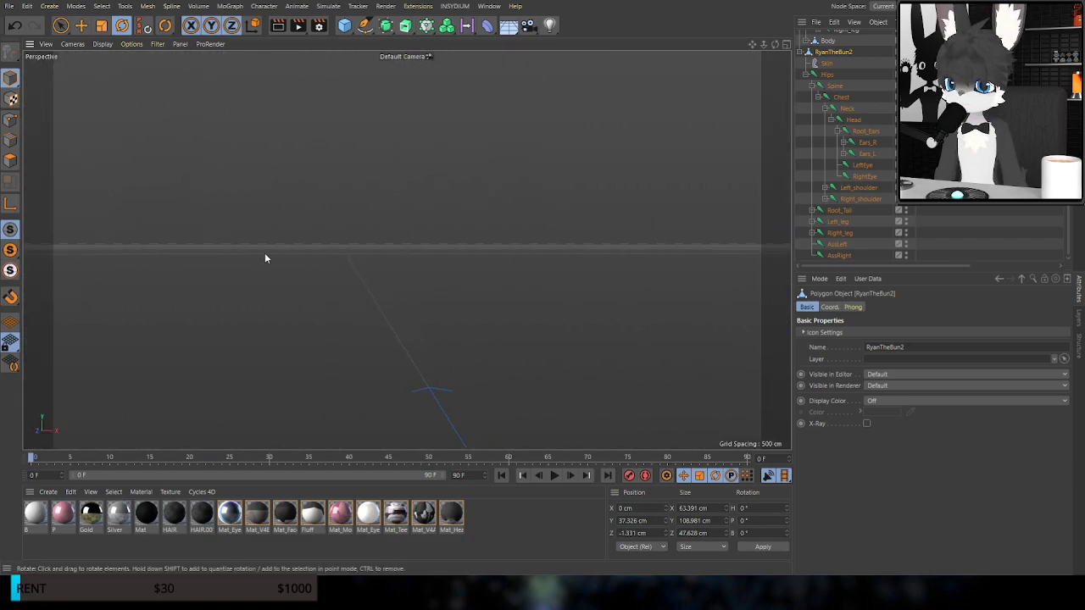
Select all polygons of the right eyeball on the RyanTheBun2 mesh in polygon mode
{"action": "left_click_drag", "start_coordinate": [599, 287], "coordinate": [3, 138], "text": "alt"}
{"action": "scroll", "coordinate": [443, 234], "scroll_direction": "up", "scroll_amount": 2}
{"action": "left_click", "coordinate": [13, 163]}
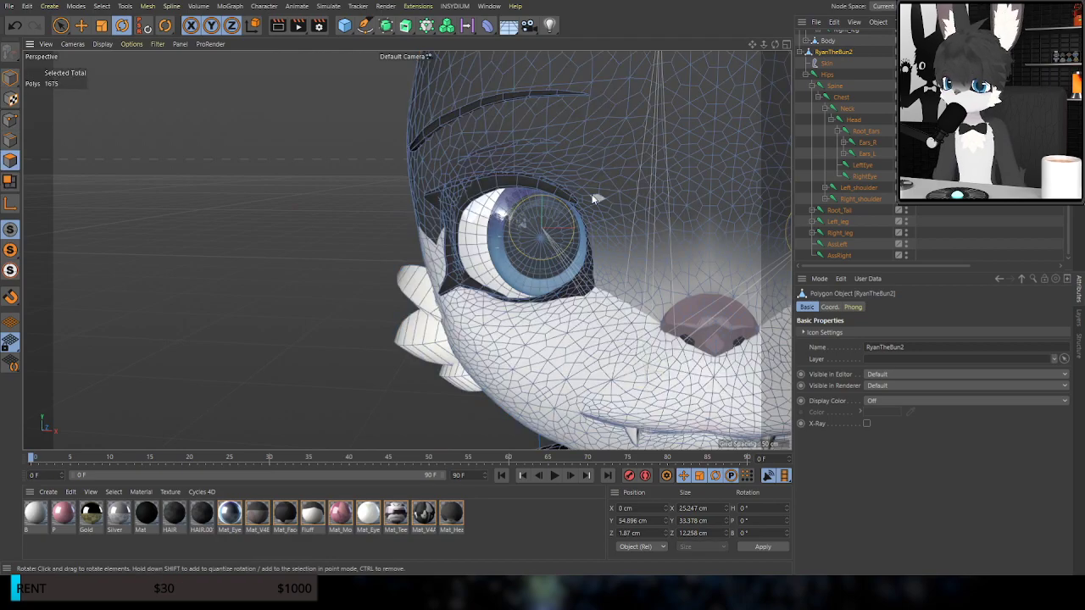
{"action": "left_click", "coordinate": [523, 247]}
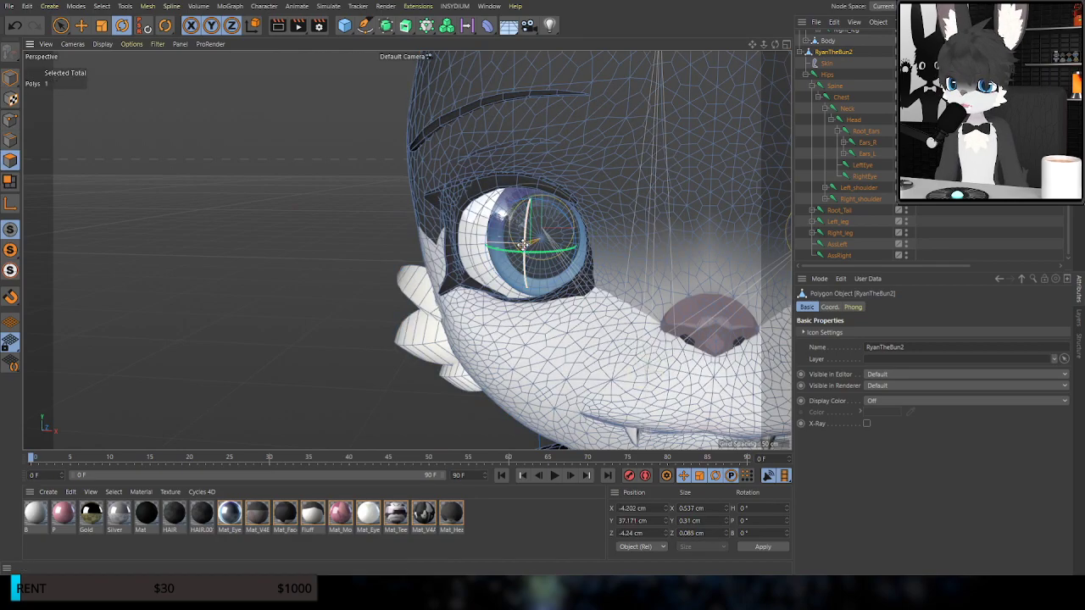
{"action": "double_click", "coordinate": [496, 278]}
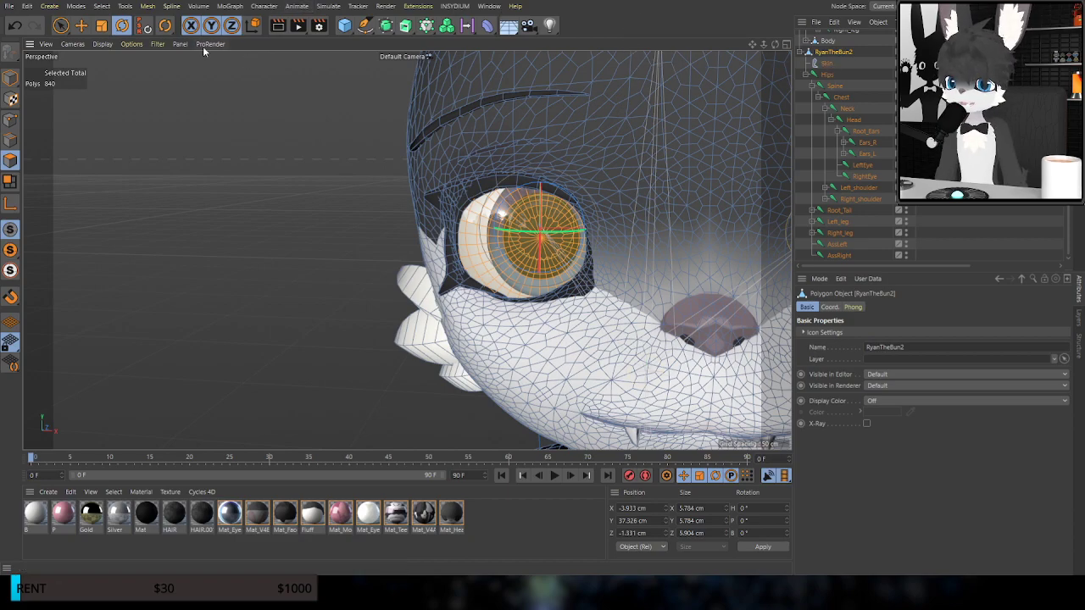
Smooth the RightEye joint's weights at 100% strength over the eyeball with the Weight Tool limited to Selected Only
{"action": "key", "text": "w"}
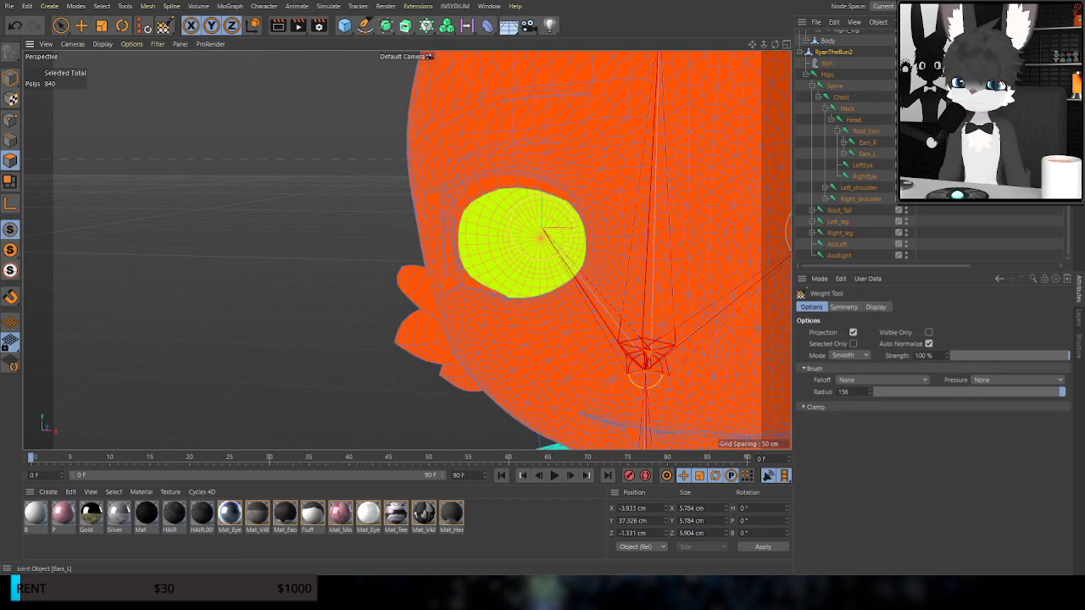
{"action": "left_click", "coordinate": [865, 174]}
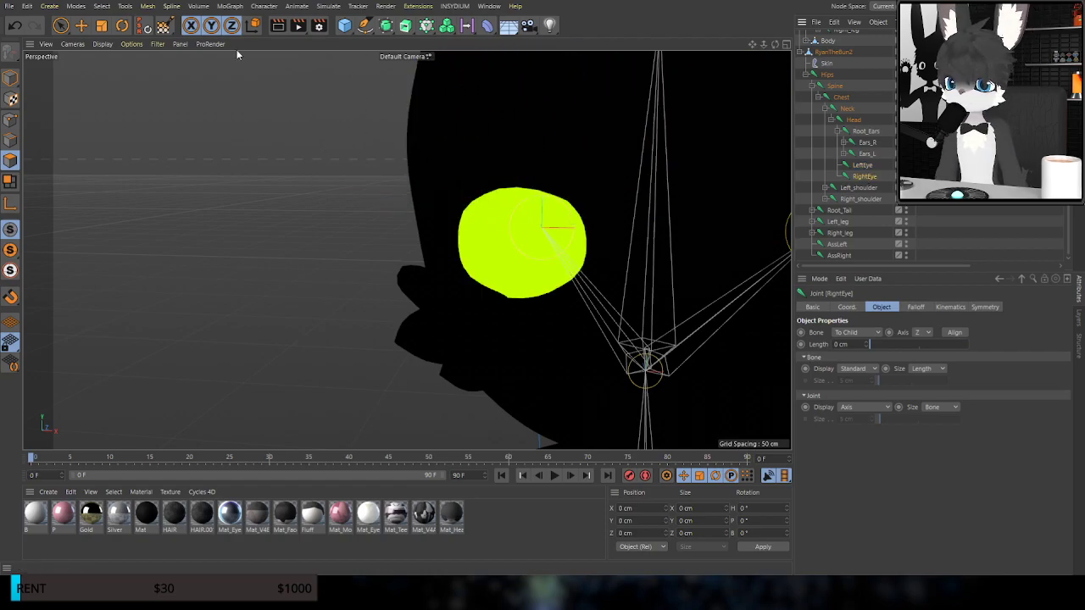
{"action": "left_click", "coordinate": [163, 28]}
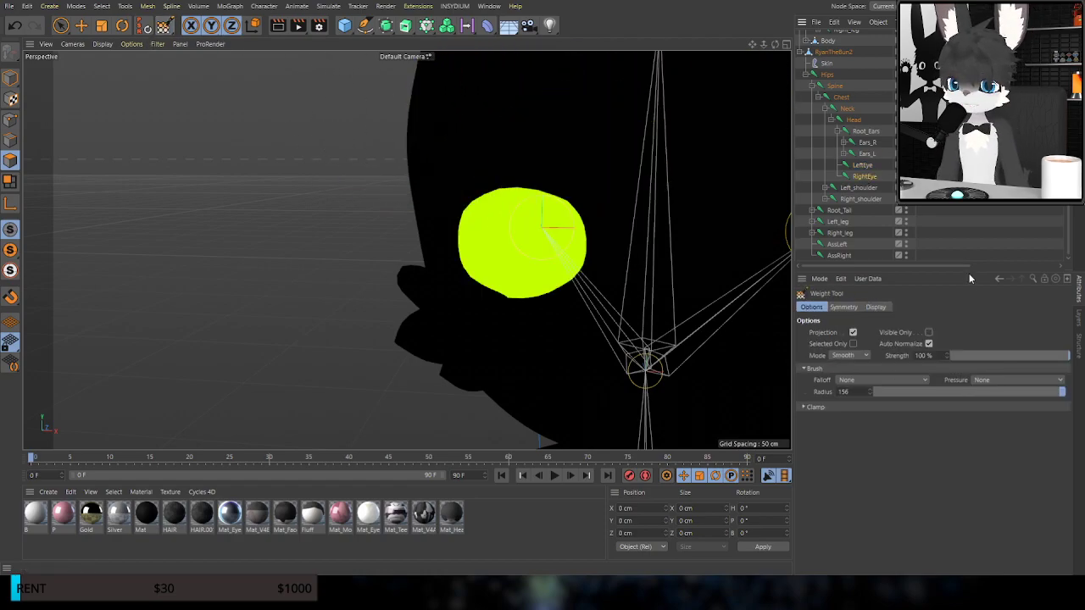
{"action": "left_click", "coordinate": [852, 343]}
{"action": "scroll", "coordinate": [609, 319], "scroll_direction": "up", "scroll_amount": 2}
{"action": "left_click_drag", "start_coordinate": [627, 299], "coordinate": [595, 256], "text": "alt"}
{"action": "mouse_move", "coordinate": [515, 208]}
{"action": "left_mouse_down"}
{"action": "mouse_move", "coordinate": [506, 197]}
{"action": "mouse_move", "coordinate": [465, 236]}
{"action": "mouse_move", "coordinate": [514, 235]}
{"action": "left_mouse_up"}
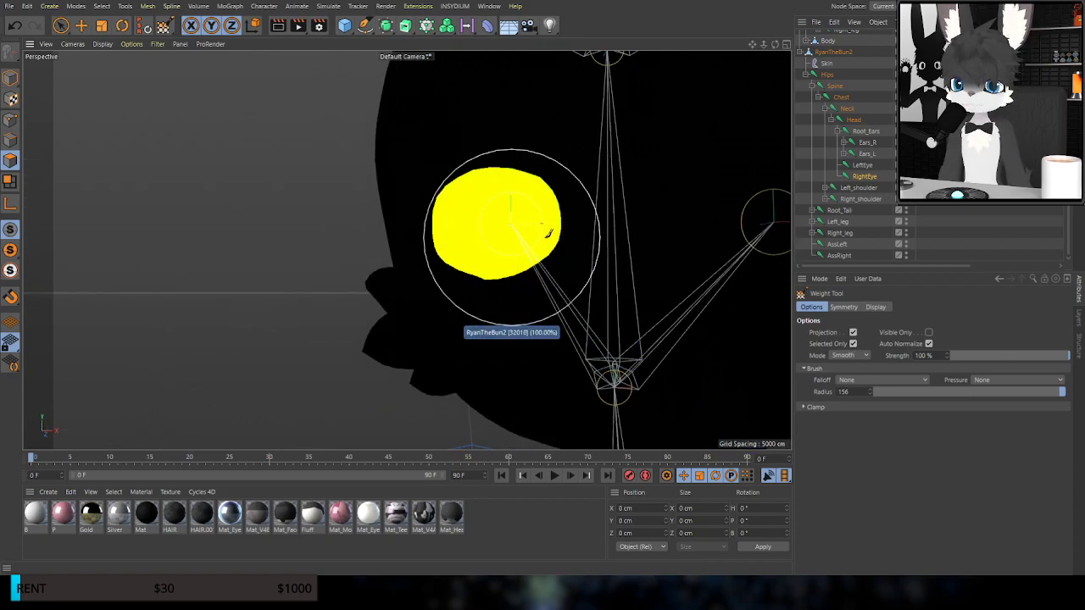
Undo the last smoothing stroke and paint the RightEye joint's weights over the selected eyeball in Add mode at 100% strength
{"action": "key", "text": "ctrl+z"}
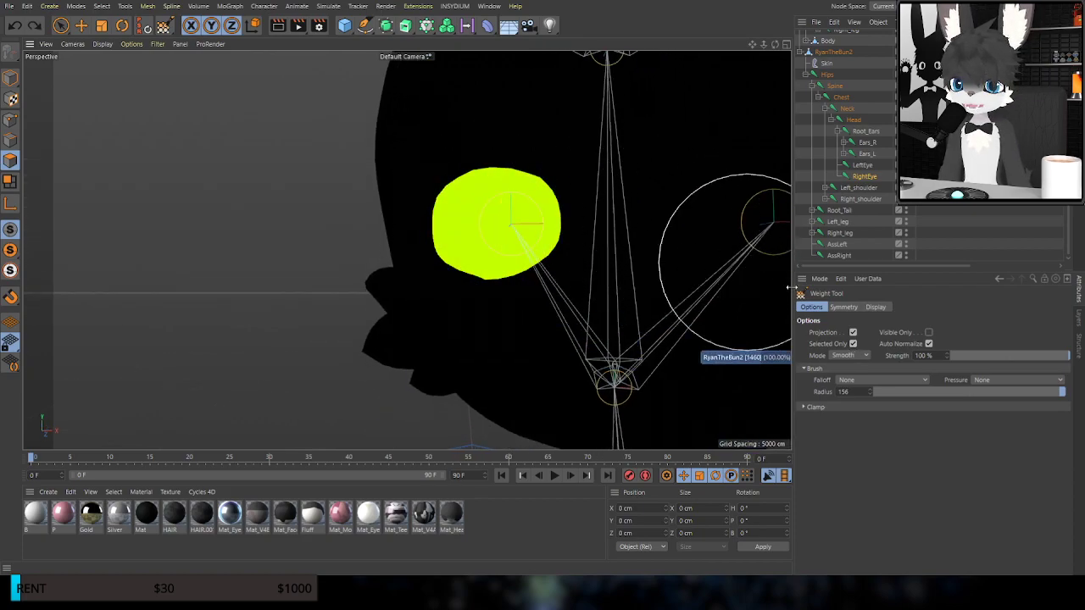
{"action": "left_click", "coordinate": [851, 371]}
{"action": "mouse_move", "coordinate": [516, 211]}
{"action": "left_mouse_down"}
{"action": "mouse_move", "coordinate": [529, 198]}
{"action": "mouse_move", "coordinate": [508, 298]}
{"action": "mouse_move", "coordinate": [384, 222]}
{"action": "mouse_move", "coordinate": [548, 195]}
{"action": "mouse_move", "coordinate": [463, 269]}
{"action": "mouse_move", "coordinate": [438, 172]}
{"action": "mouse_move", "coordinate": [535, 201]}
{"action": "mouse_move", "coordinate": [436, 251]}
{"action": "mouse_move", "coordinate": [523, 173]}
{"action": "mouse_move", "coordinate": [436, 279]}
{"action": "mouse_move", "coordinate": [534, 224]}
{"action": "mouse_move", "coordinate": [514, 291]}
{"action": "left_mouse_up"}
Try moving the RightEye joint out of the head to check that the whole eyeball follows, and undo the move
{"action": "left_click", "coordinate": [86, 30]}
{"action": "left_click_drag", "start_coordinate": [452, 242], "coordinate": [570, 273], "text": "alt"}
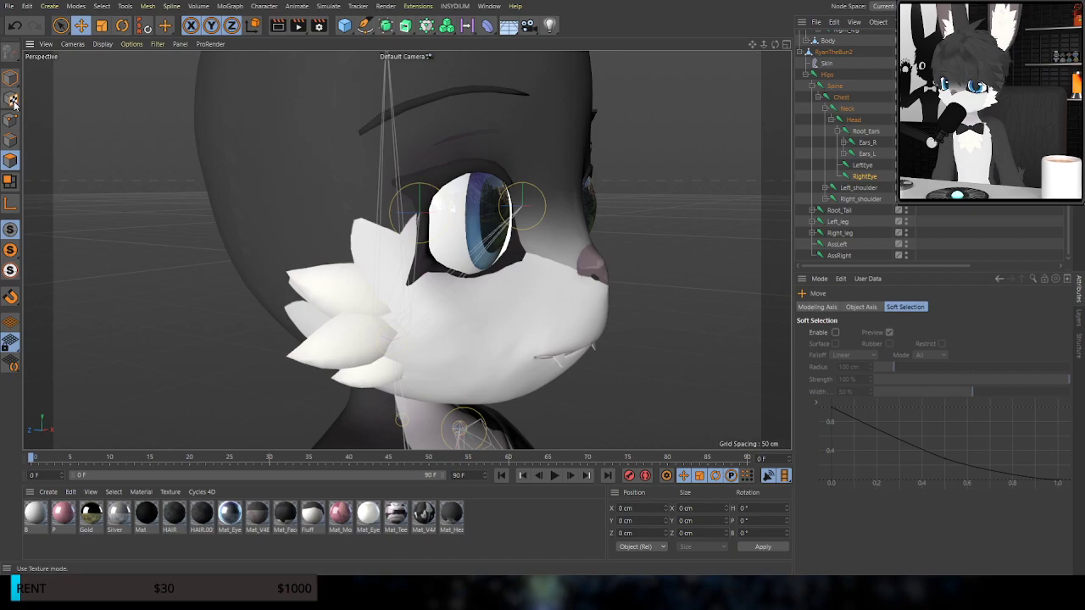
{"action": "left_click_drag", "start_coordinate": [375, 211], "coordinate": [649, 235]}
{"action": "left_click_drag", "start_coordinate": [602, 288], "coordinate": [516, 270], "text": "alt"}
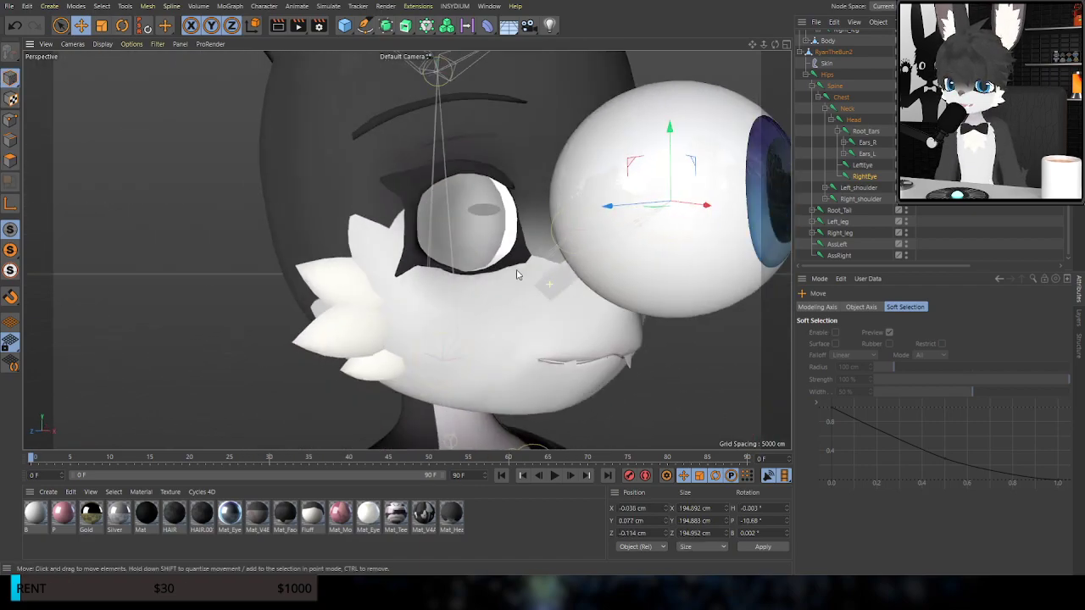
{"action": "scroll", "coordinate": [498, 231], "scroll_direction": "up", "scroll_amount": 5}
{"action": "left_click_drag", "start_coordinate": [469, 231], "coordinate": [380, 222], "text": "alt"}
{"action": "key", "text": "ctrl+z"}
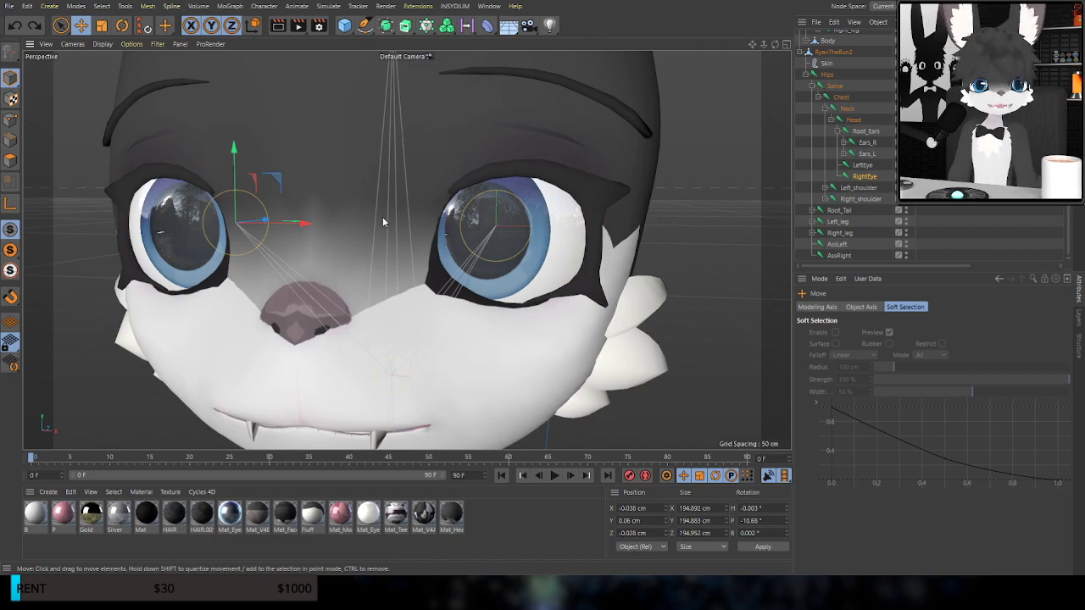
Try moving the LeftEye joint out of the head to check its eyeball's weights, and undo the move
{"action": "left_click_drag", "start_coordinate": [583, 191], "coordinate": [542, 201], "text": "alt"}
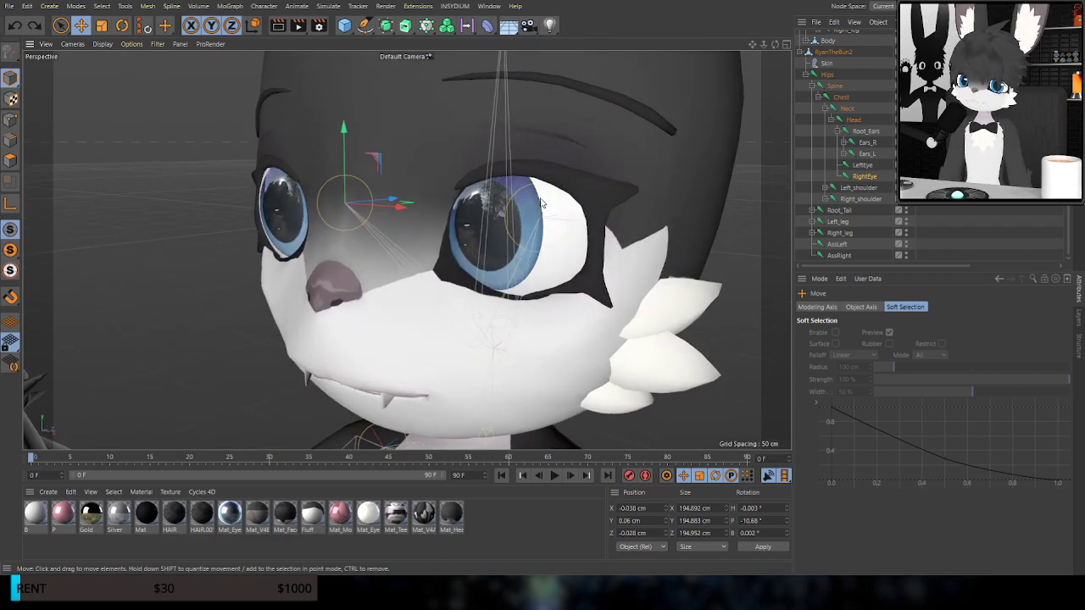
{"action": "left_click", "coordinate": [863, 164]}
{"action": "left_click_drag", "start_coordinate": [593, 271], "coordinate": [546, 274], "text": "alt"}
{"action": "left_click_drag", "start_coordinate": [621, 206], "coordinate": [363, 224]}
{"action": "key", "text": "ctrl+z"}
{"action": "left_click_drag", "start_coordinate": [440, 277], "coordinate": [552, 228], "text": "alt"}
Select all polygons of the left eyeball on the RyanTheBun2 mesh in polygon mode
{"action": "left_click", "coordinate": [843, 53]}
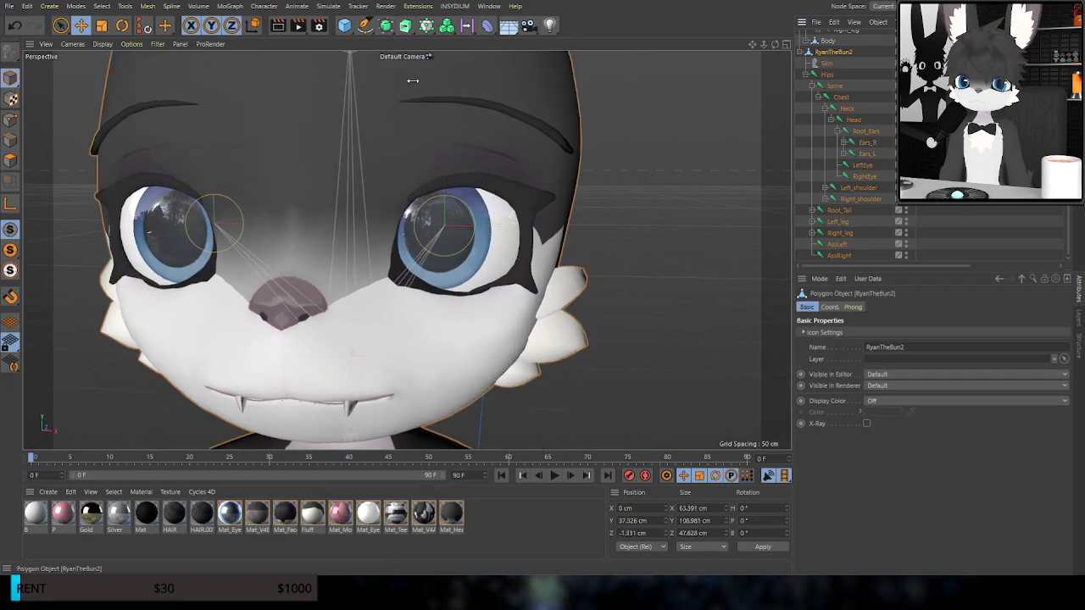
{"action": "left_click", "coordinate": [12, 163]}
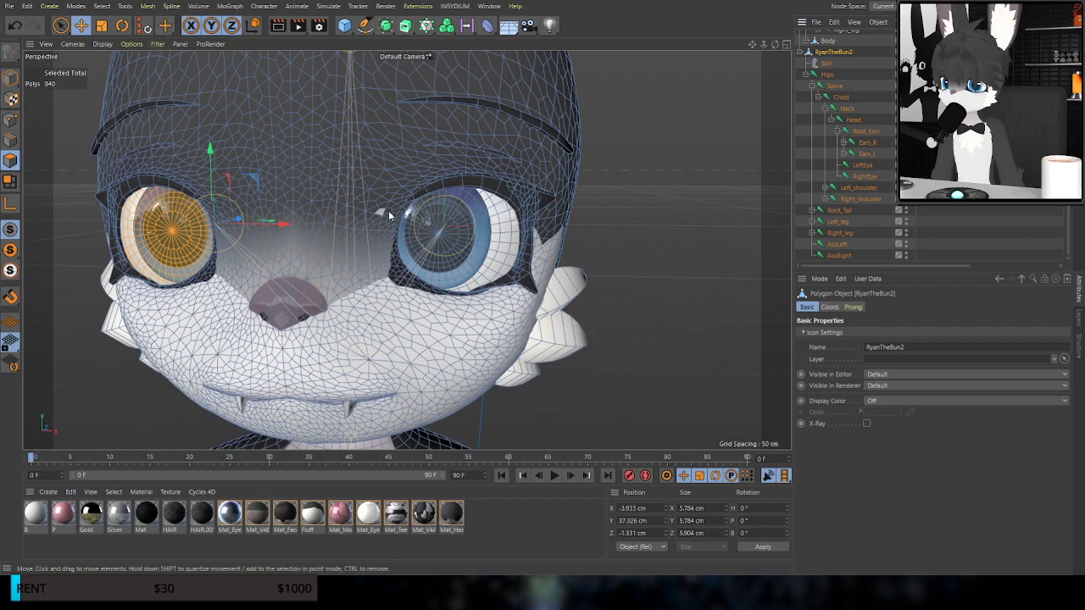
{"action": "double_click", "coordinate": [490, 254]}
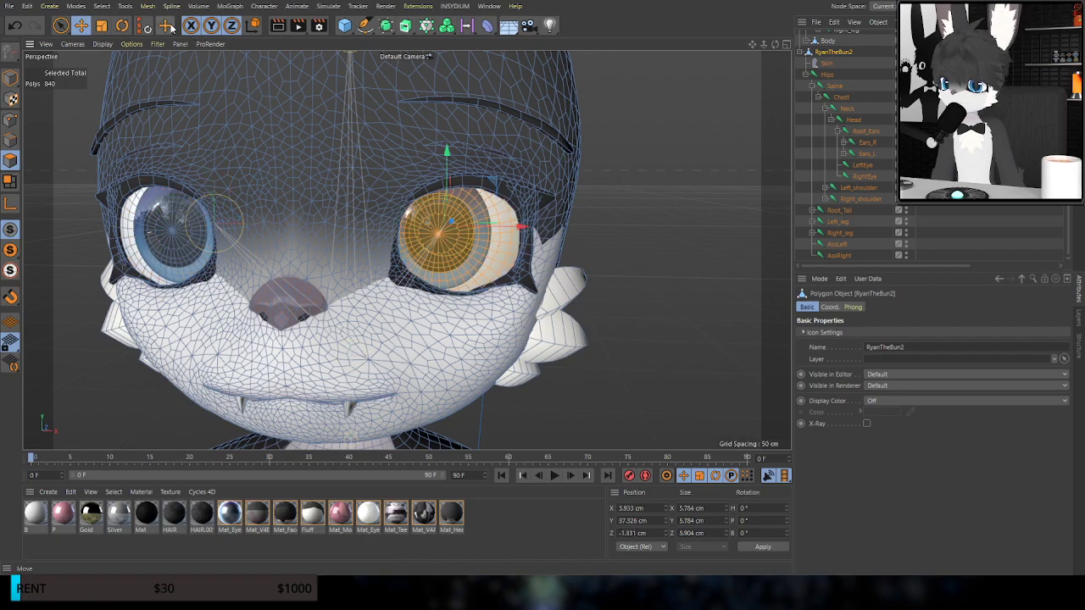
Paint the LeftEye joint's weights over the selected eyeball with the Weight Tool in Add mode at 100% strength
{"action": "left_click", "coordinate": [194, 65]}
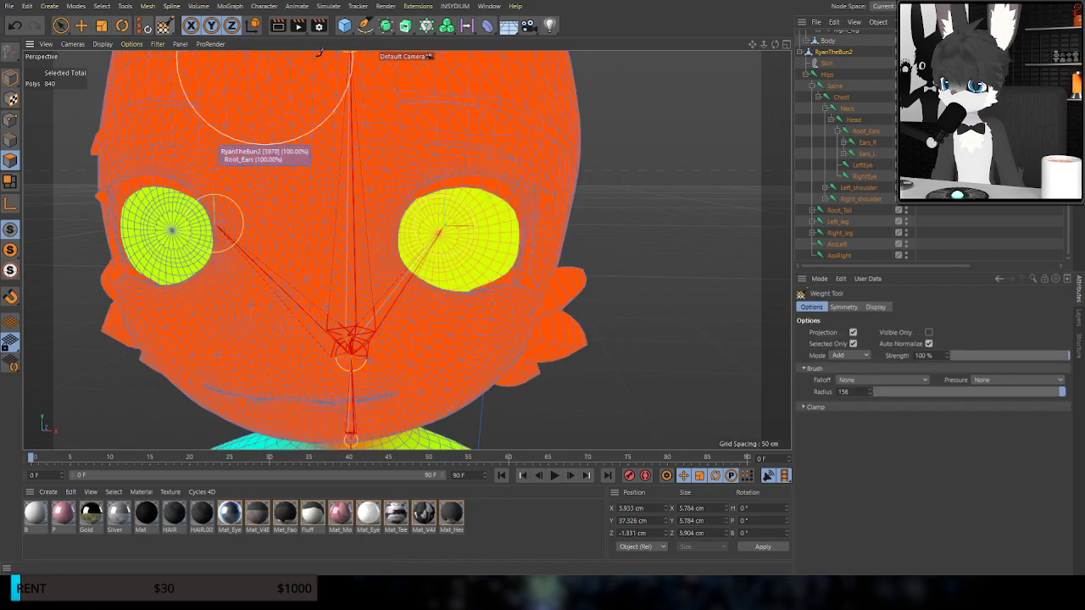
{"action": "left_click", "coordinate": [866, 176]}
{"action": "left_click", "coordinate": [863, 165]}
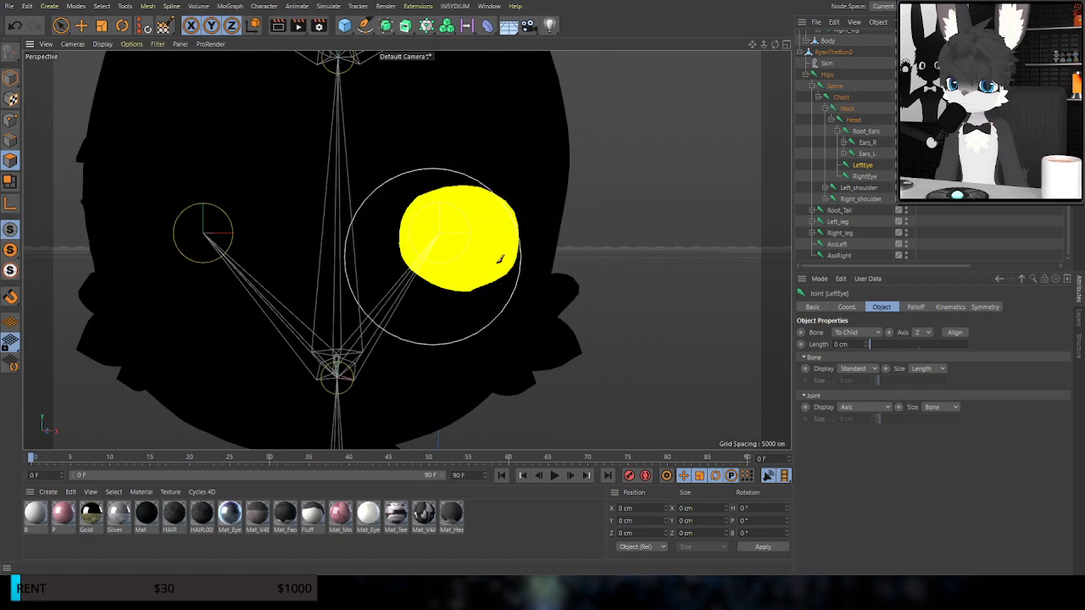
Try pulling the LeftEye joint away from the face to test the repainted weights, and undo the move
{"action": "left_click", "coordinate": [82, 26]}
{"action": "left_click_drag", "start_coordinate": [426, 131], "coordinate": [63, 108], "text": "alt"}
{"action": "left_click_drag", "start_coordinate": [560, 237], "coordinate": [214, 237]}
{"action": "key", "text": "ctrl+z"}
{"action": "left_click_drag", "start_coordinate": [411, 272], "coordinate": [568, 280], "text": "alt"}
{"action": "scroll", "coordinate": [487, 267], "scroll_direction": "down", "scroll_amount": 2}
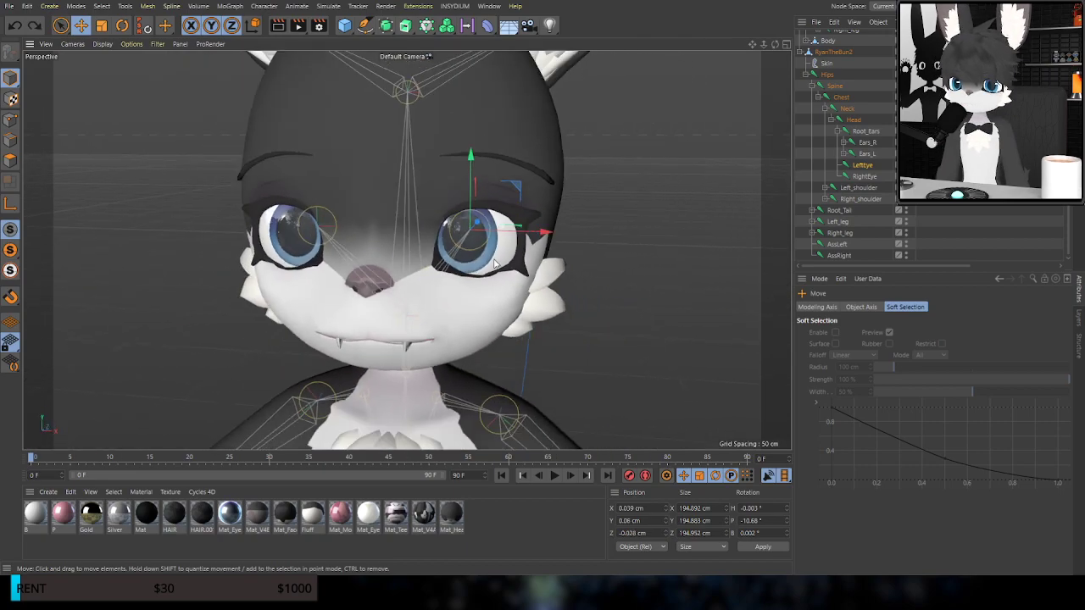
Collapse the Head joint's children and select the Spine joint of the RyanTheBun2 rig
{"action": "left_click", "coordinate": [831, 121]}
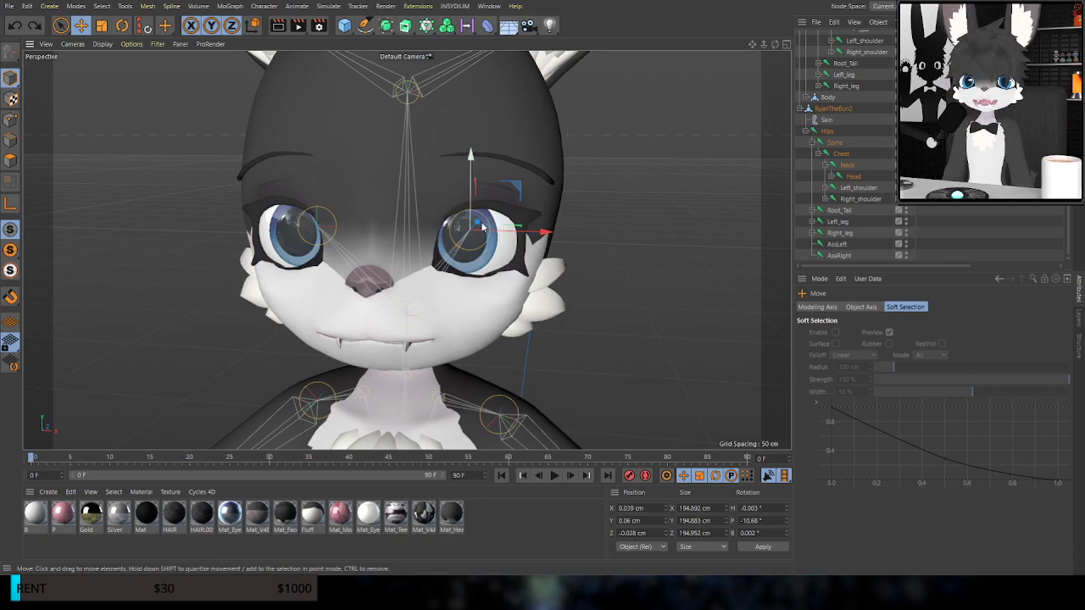
{"action": "left_click", "coordinate": [834, 142]}
{"action": "left_click_drag", "start_coordinate": [477, 308], "coordinate": [396, 251], "text": "alt"}
{"action": "left_click_drag", "start_coordinate": [505, 362], "coordinate": [516, 377], "text": "alt"}
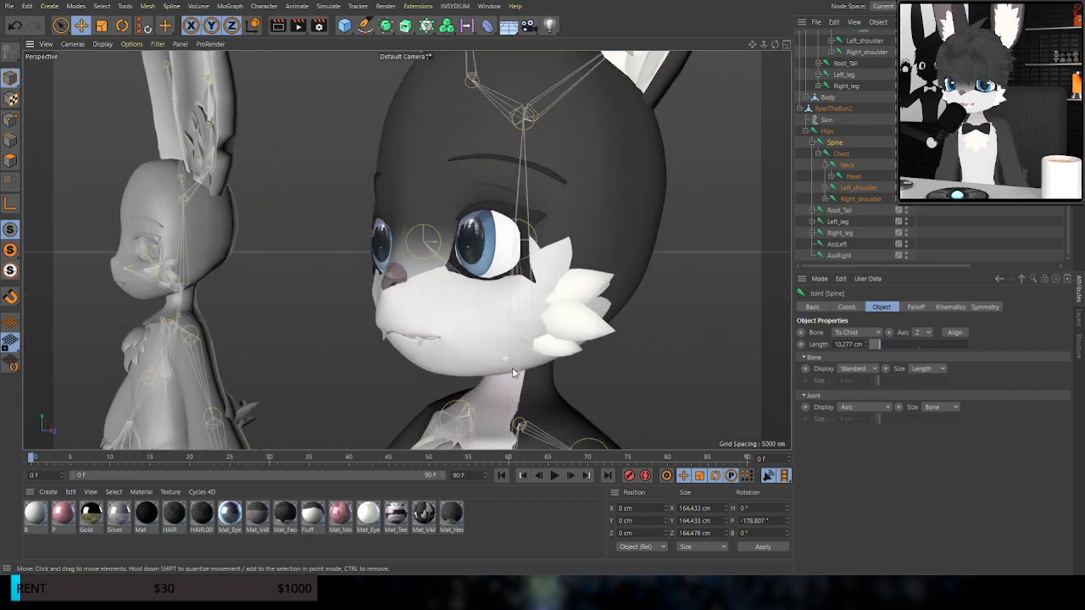
{"action": "middle_click_drag", "start_coordinate": [515, 376], "coordinate": [494, 102], "text": "alt"}
{"action": "right_click_drag", "start_coordinate": [486, 195], "coordinate": [438, 172], "text": "alt"}
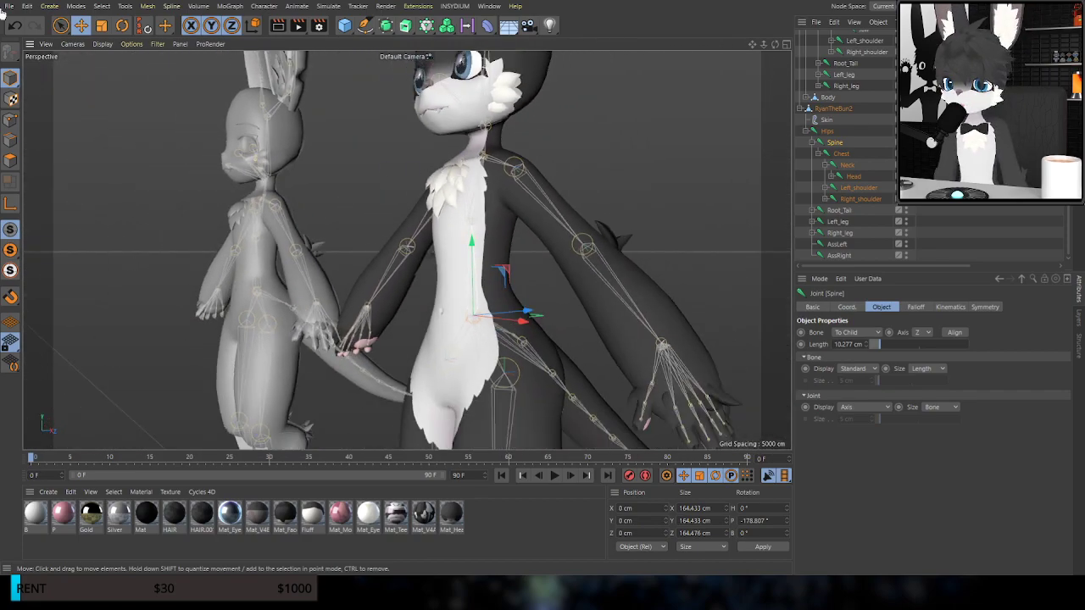
Try rotating the Spine joint to see how the waist deforms, and undo the rotation
{"action": "left_click", "coordinate": [122, 25]}
{"action": "scroll", "coordinate": [431, 312], "scroll_direction": "up", "scroll_amount": 2}
{"action": "left_click_drag", "start_coordinate": [428, 311], "coordinate": [428, 369]}
{"action": "left_click_drag", "start_coordinate": [500, 371], "coordinate": [489, 337], "text": "alt"}
{"action": "key", "text": "ctrl+z"}
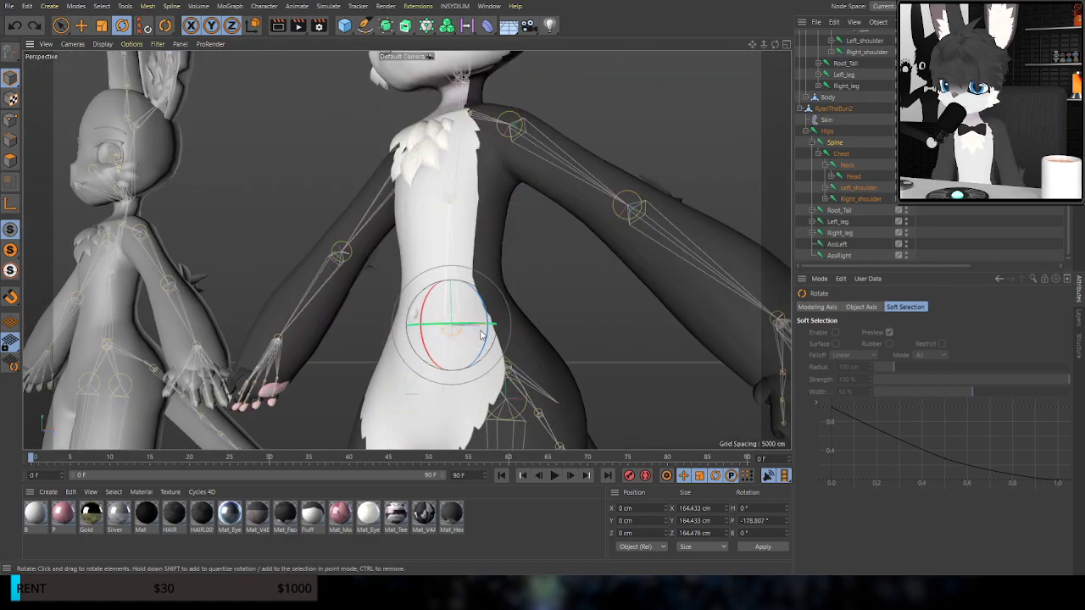
Smooth the Spine joint's weights around the waist and hips at 100% strength with the Weight Tool's Selected Only option off
{"action": "left_click", "coordinate": [212, 76]}
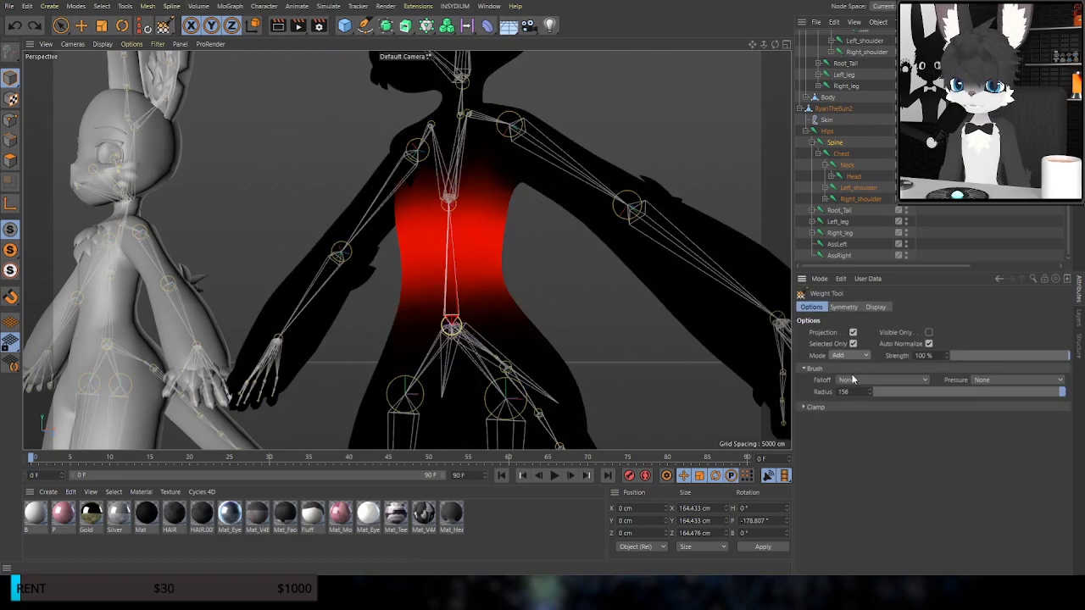
{"action": "left_click", "coordinate": [853, 413]}
{"action": "left_click_drag", "start_coordinate": [544, 218], "coordinate": [466, 233], "text": "alt"}
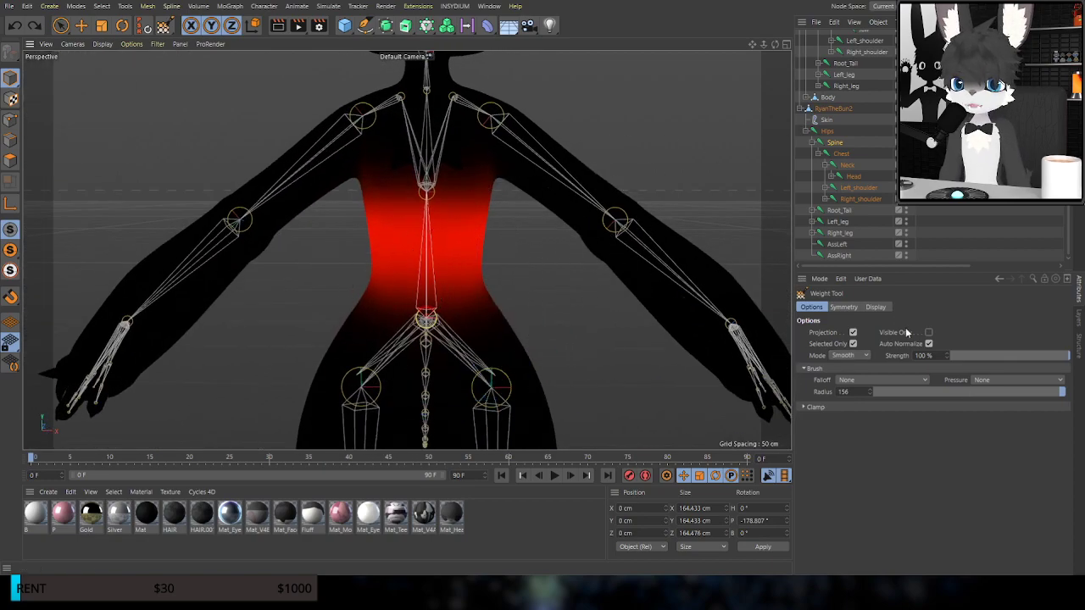
{"action": "left_click_drag", "start_coordinate": [466, 358], "coordinate": [468, 341], "text": "alt"}
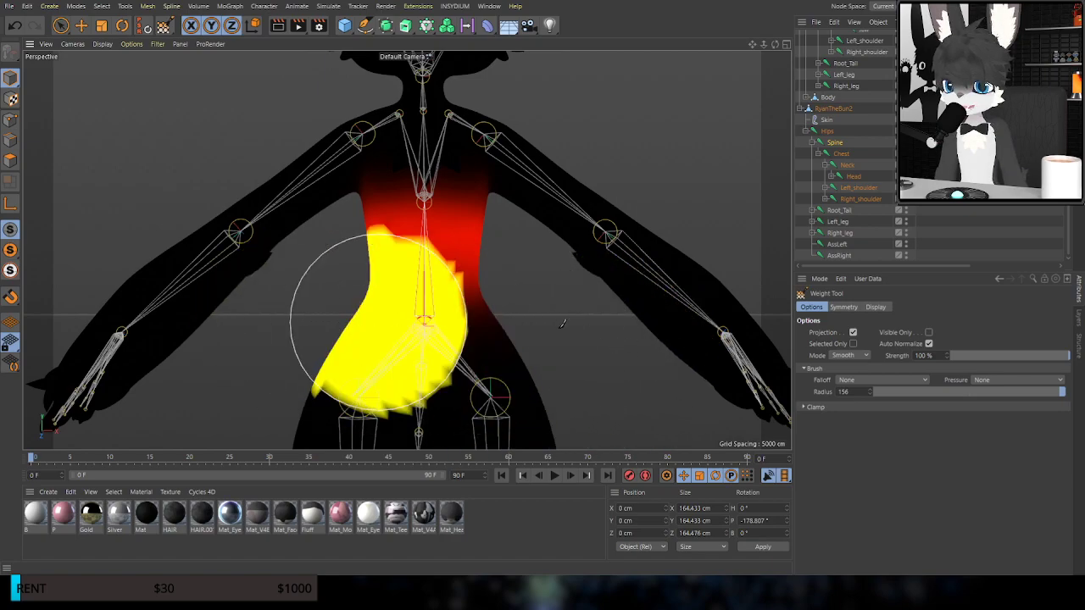
Try bending the torso several times at the Spine joint to test the smoothed waist, undoing each rotation
{"action": "left_click", "coordinate": [122, 26]}
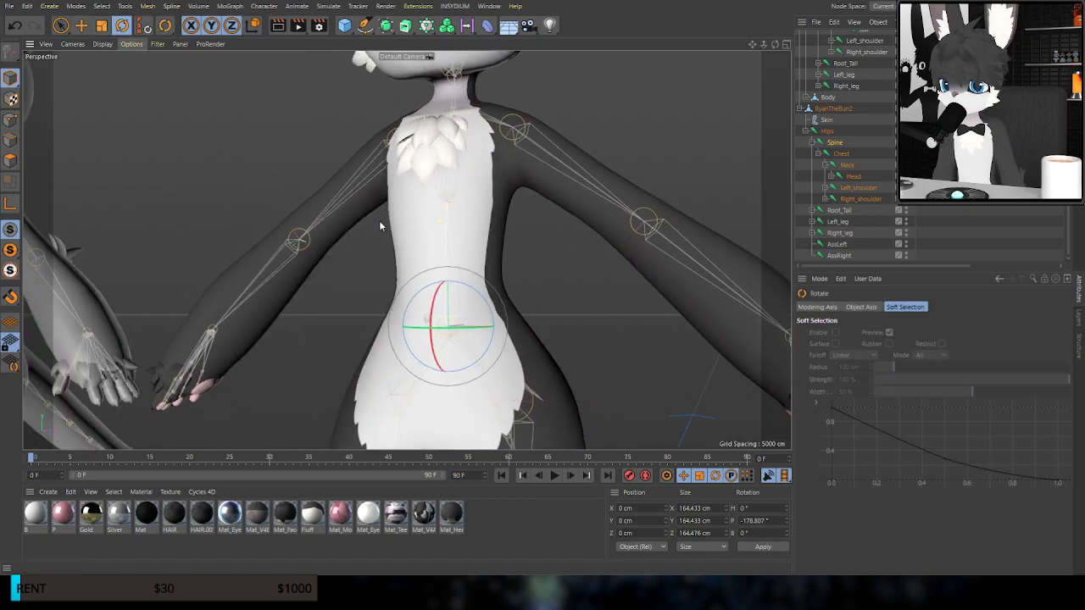
{"action": "left_click_drag", "start_coordinate": [436, 302], "coordinate": [415, 350]}
{"action": "left_click_drag", "start_coordinate": [464, 259], "coordinate": [347, 261], "text": "alt"}
{"action": "key", "text": "ctrl+z"}
{"action": "left_click_drag", "start_coordinate": [501, 321], "coordinate": [500, 385]}
{"action": "key", "text": "ctrl+z"}
{"action": "left_click_drag", "start_coordinate": [505, 243], "coordinate": [494, 284], "text": "alt"}
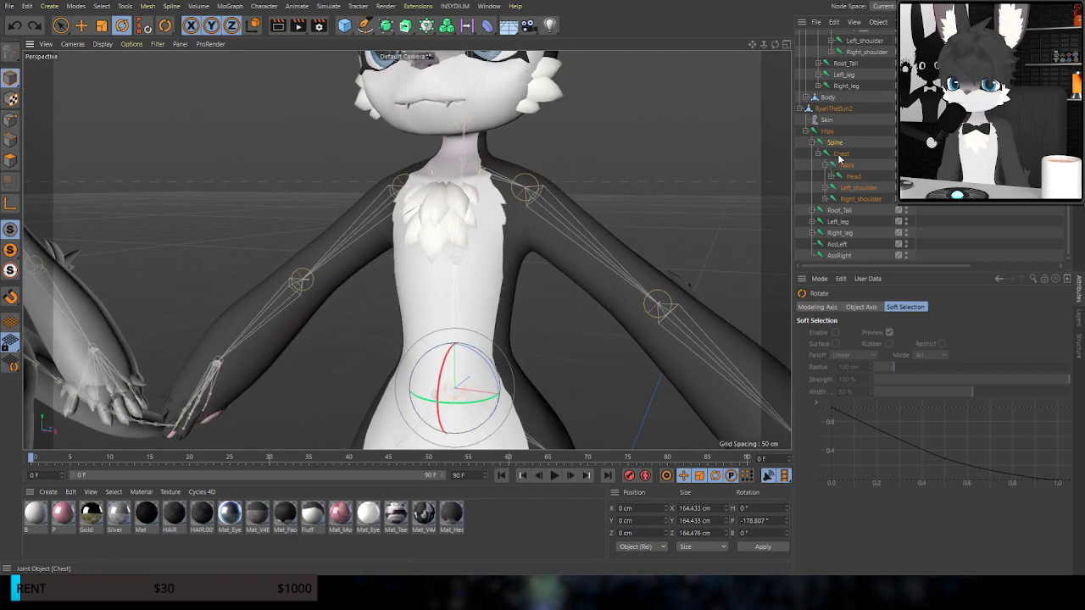
{"action": "left_click_drag", "start_coordinate": [450, 390], "coordinate": [479, 275]}
{"action": "key", "text": "ctrl+z"}
{"action": "left_click_drag", "start_coordinate": [453, 233], "coordinate": [439, 283], "text": "alt"}
{"action": "key", "text": "ctrl+z"}
{"action": "middle_click_drag", "start_coordinate": [437, 262], "coordinate": [474, 352], "text": "alt"}
{"action": "left_click_drag", "start_coordinate": [474, 352], "coordinate": [451, 316], "text": "alt"}
{"action": "middle_click_drag", "start_coordinate": [397, 277], "coordinate": [564, 210], "text": "alt"}
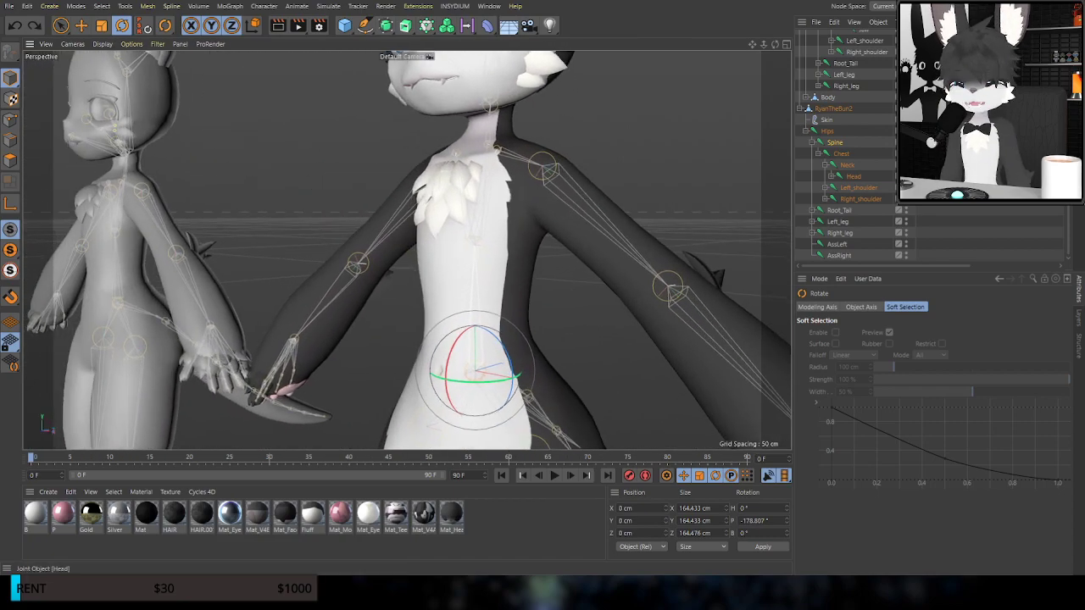
Select the Chest joint and smooth its weights across the upper torso with the Weight Tool at 100% strength
{"action": "left_click", "coordinate": [839, 154]}
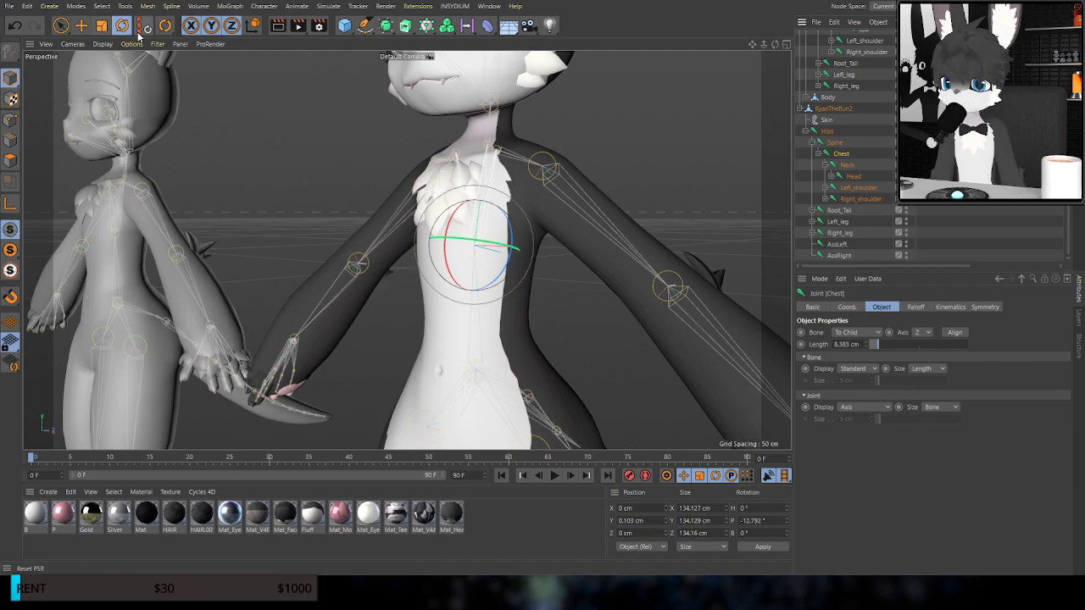
{"action": "left_click_drag", "start_coordinate": [406, 241], "coordinate": [468, 256], "text": "alt"}
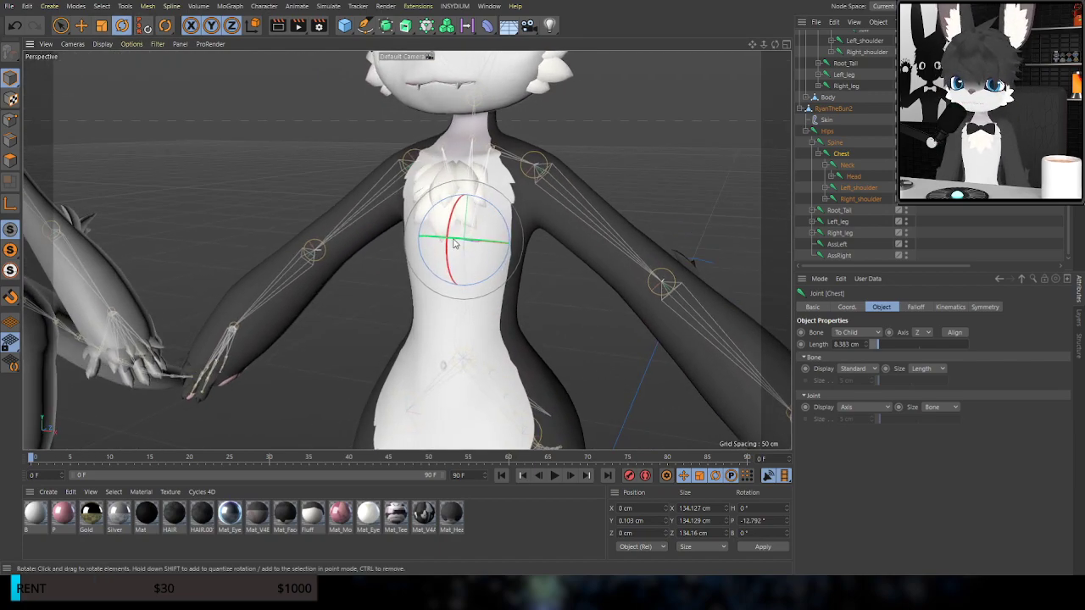
{"action": "left_click", "coordinate": [195, 69]}
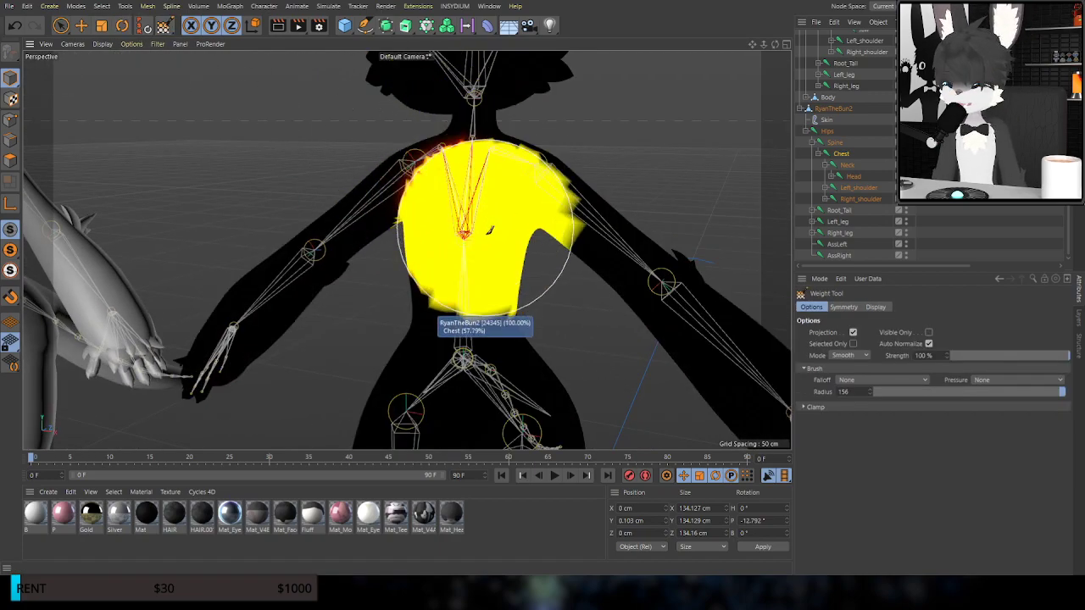
{"action": "mouse_move", "coordinate": [469, 343]}
{"action": "left_mouse_down", "text": "alt"}
{"action": "mouse_move", "coordinate": [494, 335]}
{"action": "mouse_move", "coordinate": [449, 341]}
{"action": "mouse_move", "coordinate": [452, 361]}
{"action": "left_mouse_up", "text": "alt"}
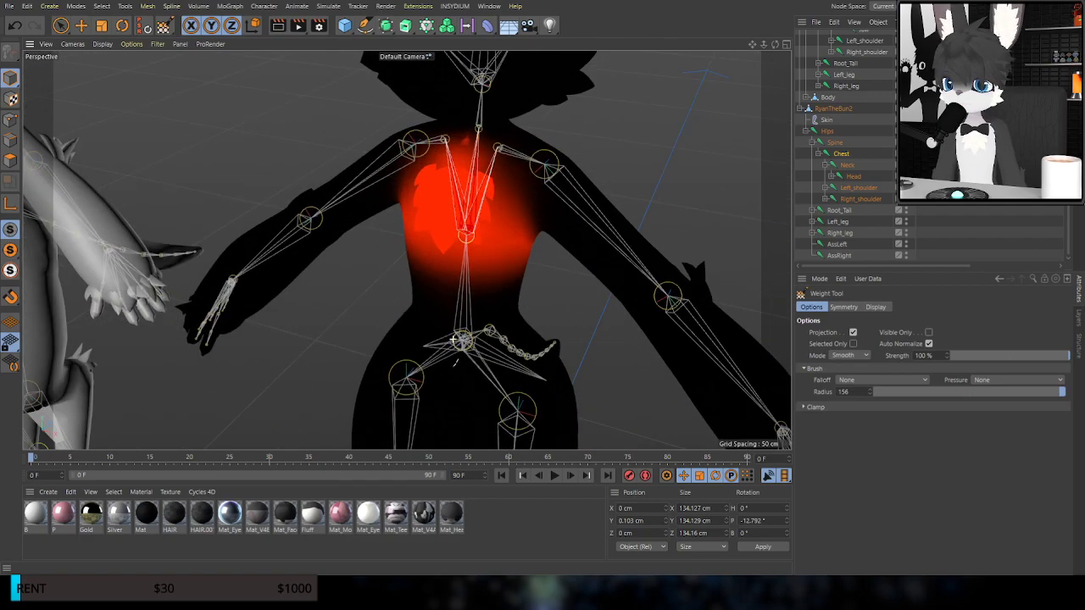
{"action": "left_click", "coordinate": [462, 200]}
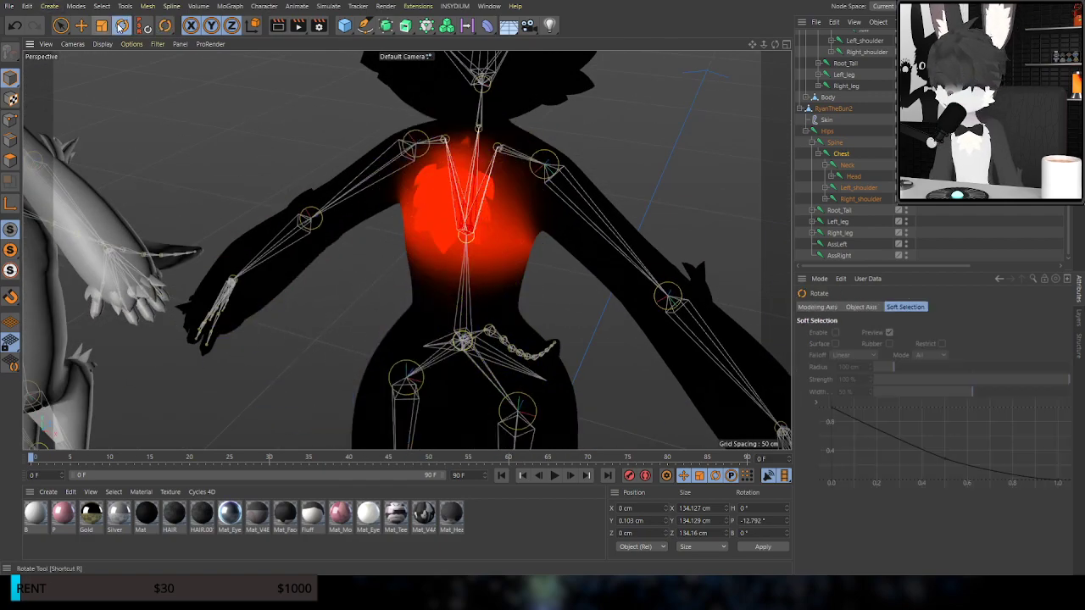
Try rotating the Chest joint forward to check the upper body's deformation, and undo the rotations
{"action": "left_click", "coordinate": [121, 25]}
{"action": "left_click_drag", "start_coordinate": [433, 211], "coordinate": [315, 247]}
{"action": "key", "text": "ctrl+z"}
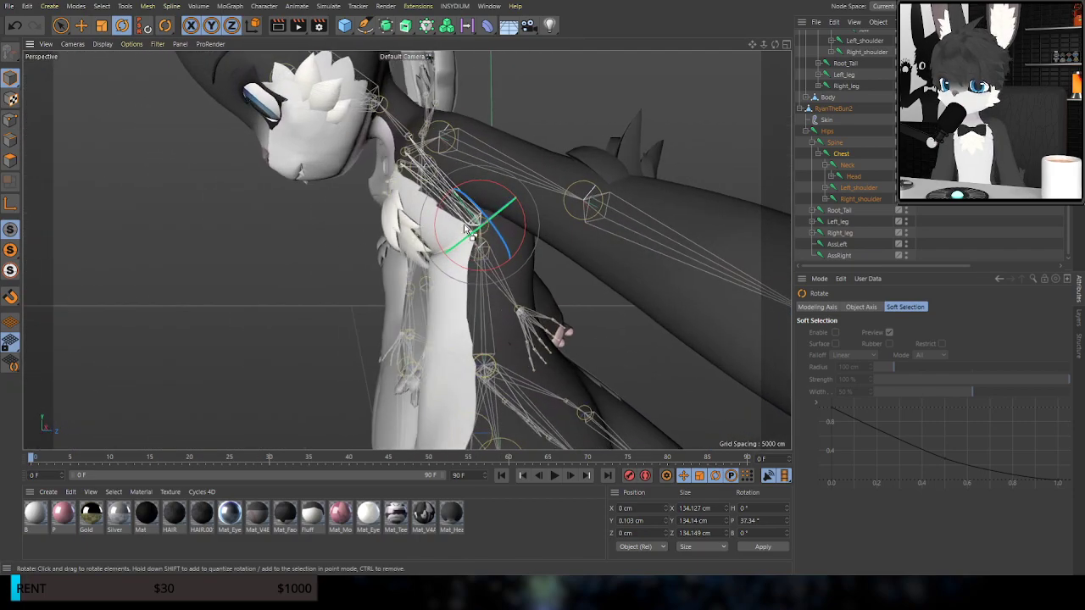
{"action": "left_click_drag", "start_coordinate": [515, 213], "coordinate": [371, 248]}
{"action": "key", "text": "ctrl+z"}
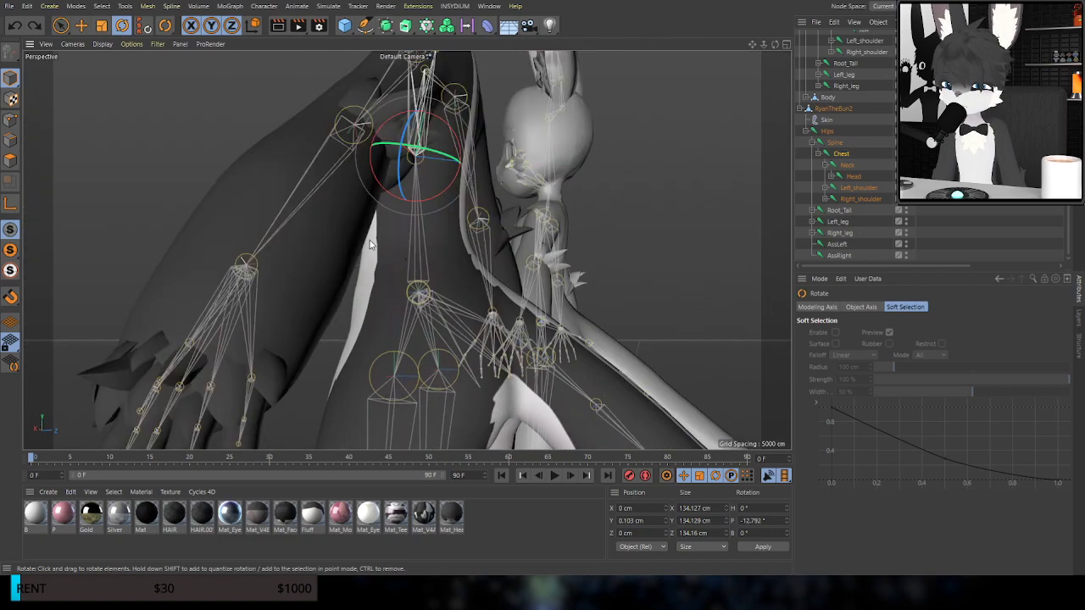
Try bending the Chest joint forward again, examine the fold below the chest fluff up close, and undo the bends
{"action": "middle_click_drag", "start_coordinate": [407, 249], "coordinate": [485, 323], "text": "alt"}
{"action": "left_click_drag", "start_coordinate": [497, 275], "coordinate": [432, 265], "text": "alt"}
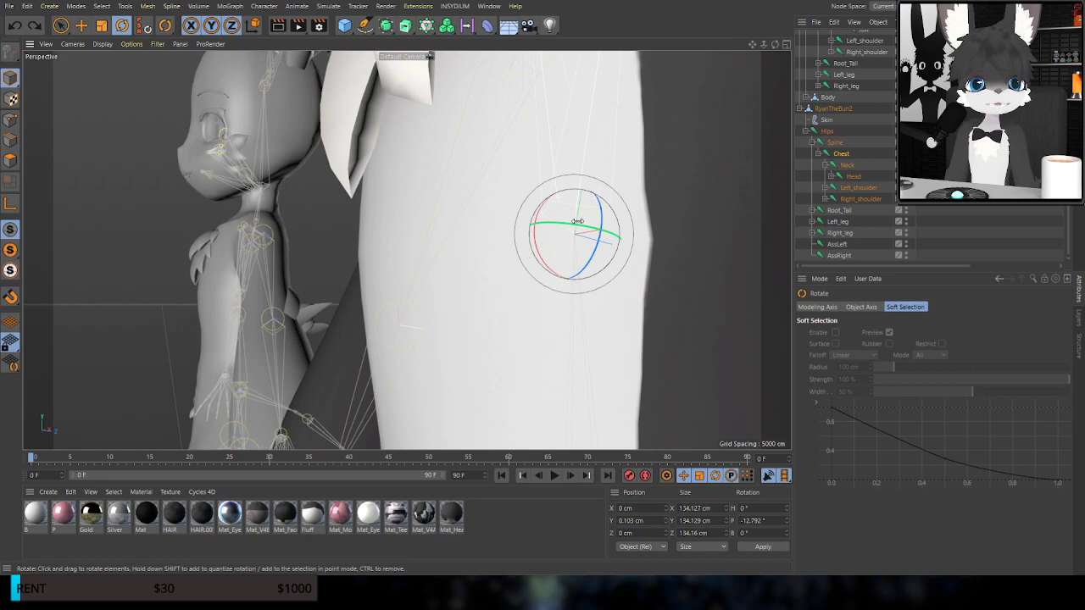
{"action": "left_click_drag", "start_coordinate": [542, 234], "coordinate": [544, 282]}
{"action": "middle_click_drag", "start_coordinate": [530, 321], "coordinate": [534, 189], "text": "alt"}
{"action": "left_click_drag", "start_coordinate": [534, 189], "coordinate": [476, 192], "text": "alt"}
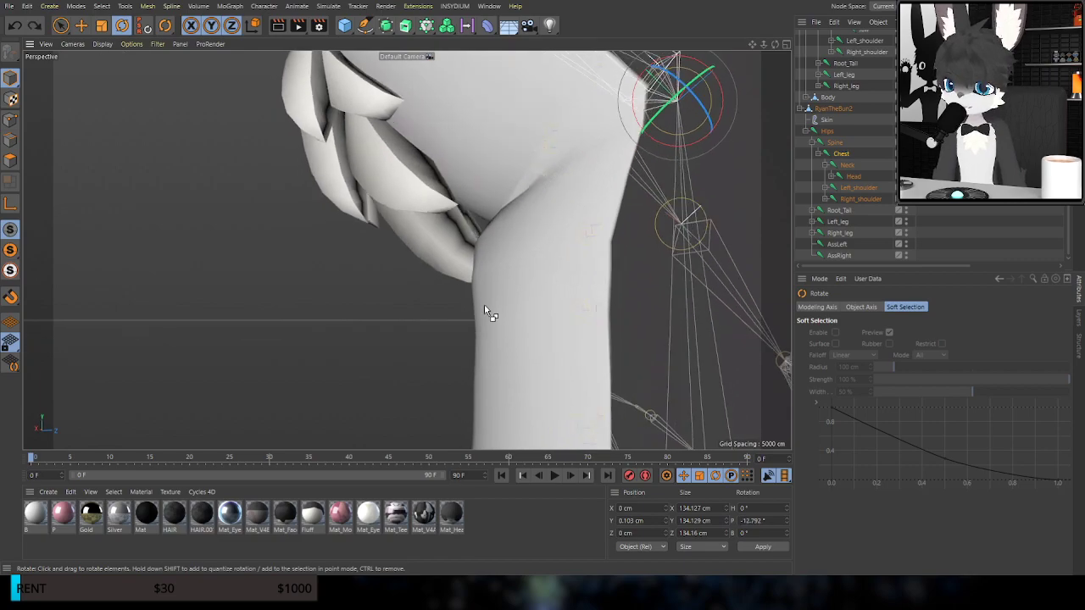
{"action": "key", "text": "ctrl+z"}
{"action": "left_click_drag", "start_coordinate": [635, 113], "coordinate": [652, 181]}
{"action": "key", "text": "ctrl+z"}
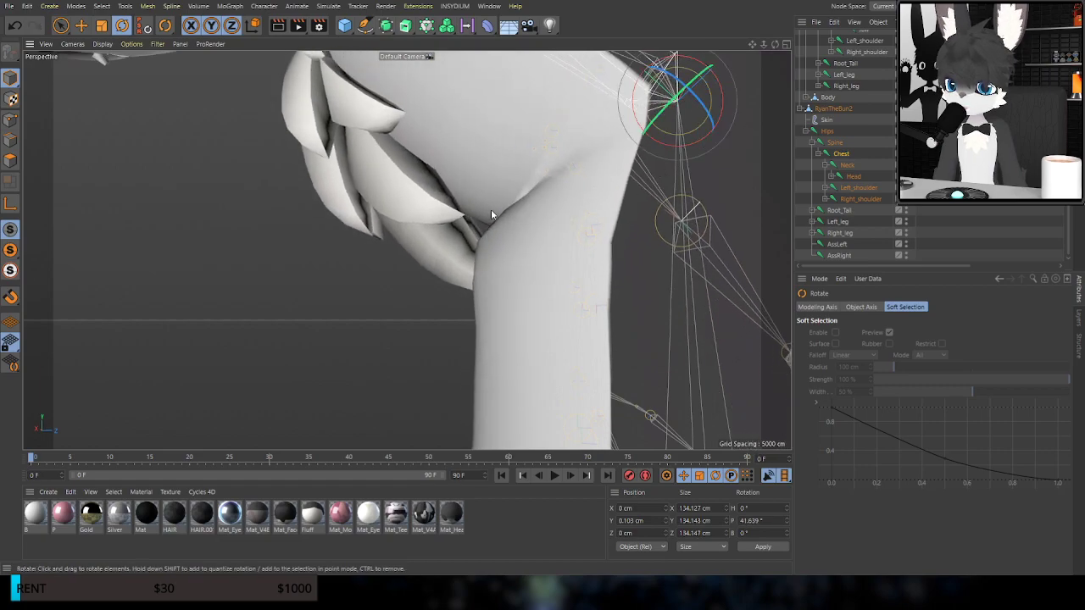
{"action": "key", "text": "ctrl+z"}
{"action": "left_click_drag", "start_coordinate": [487, 228], "coordinate": [584, 237], "text": "alt"}
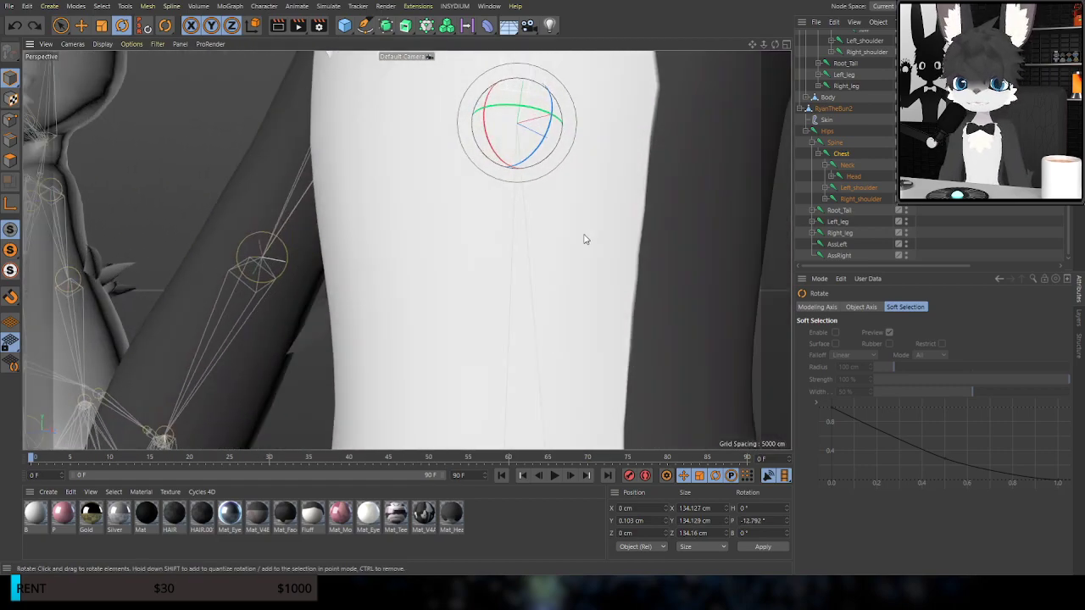
Smooth the Chest joint's weights across the lower chest and rotate the joint forward to a pitch of about 45° to test them
{"action": "scroll", "coordinate": [574, 247], "scroll_direction": "down", "scroll_amount": 6}
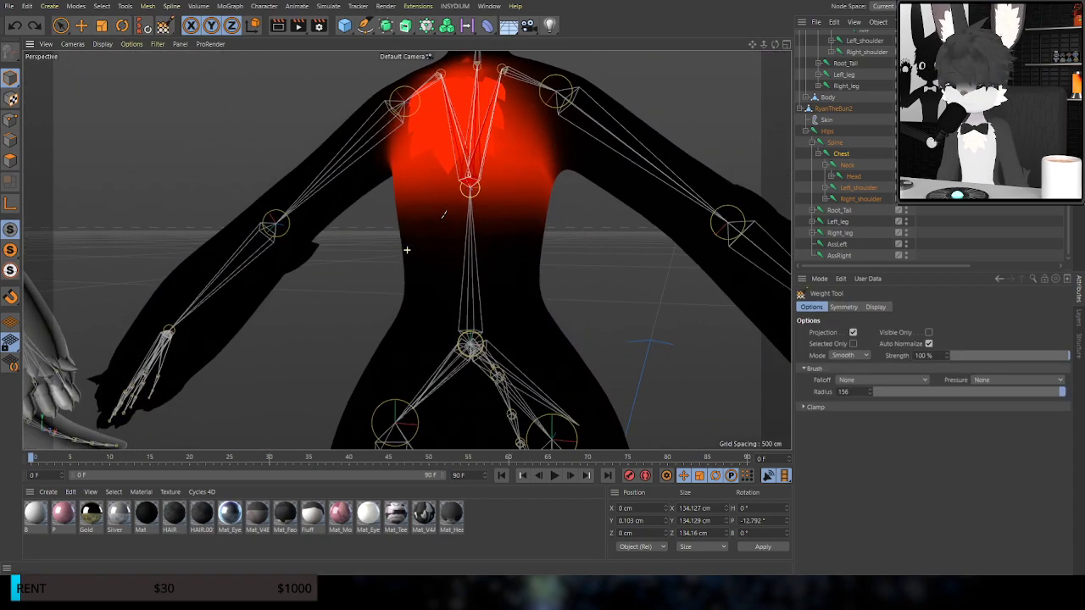
{"action": "mouse_move", "coordinate": [443, 215]}
{"action": "left_mouse_down"}
{"action": "mouse_move", "coordinate": [571, 287]}
{"action": "mouse_move", "coordinate": [529, 252]}
{"action": "mouse_move", "coordinate": [412, 255]}
{"action": "mouse_move", "coordinate": [573, 257]}
{"action": "left_mouse_up"}
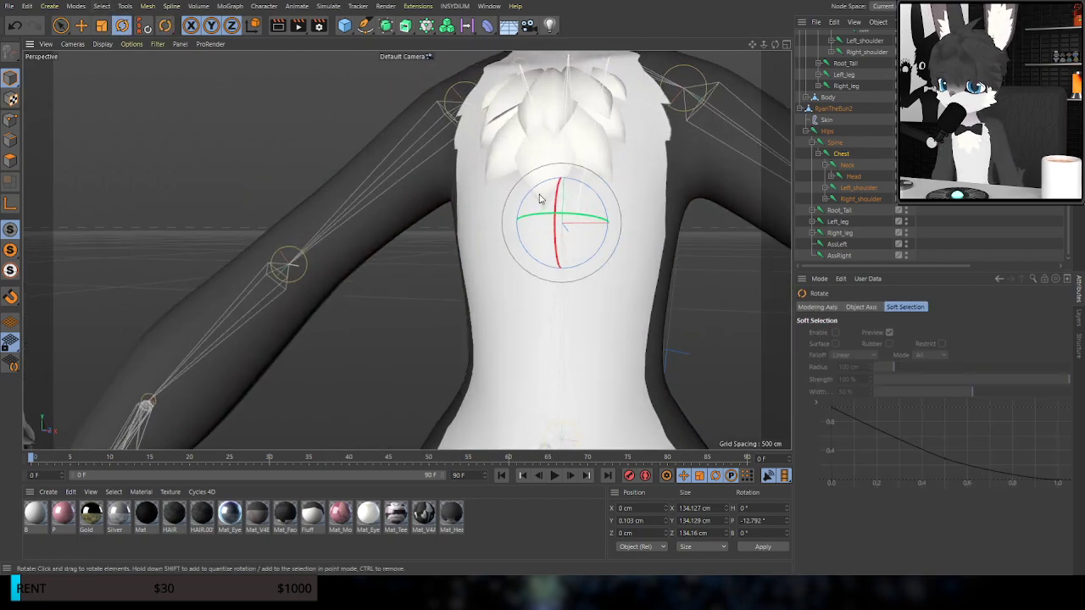
{"action": "mouse_move", "coordinate": [539, 198]}
{"action": "left_mouse_down", "text": "alt"}
{"action": "mouse_move", "coordinate": [437, 199]}
{"action": "mouse_move", "coordinate": [617, 219]}
{"action": "mouse_move", "coordinate": [531, 305]}
{"action": "left_mouse_up", "text": "alt"}
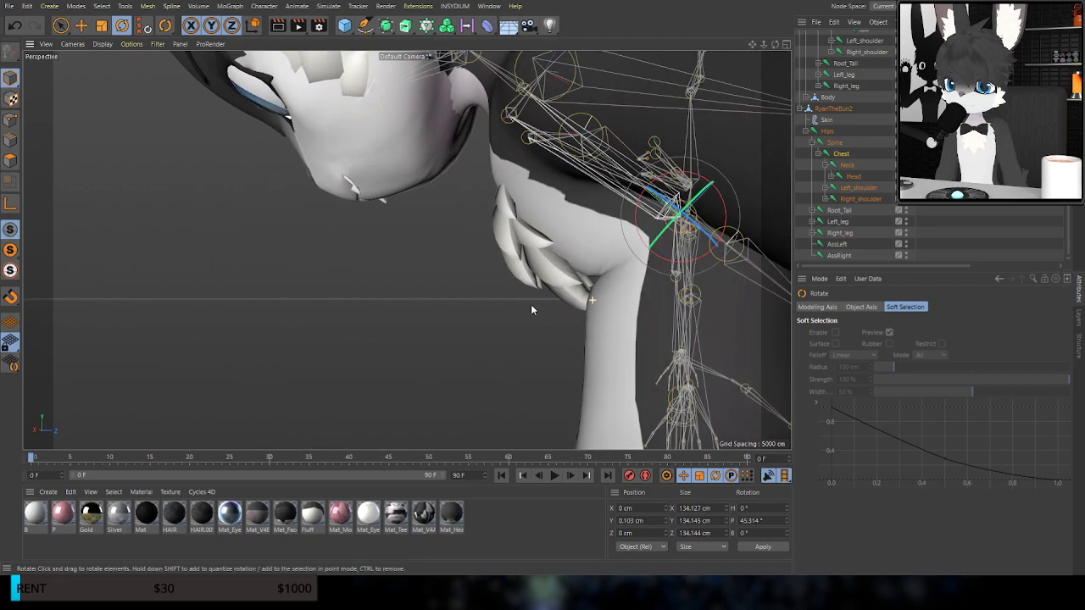
Undo the Chest joint's test rotation and inspect the Chest and Spine weight maps across the torso with the Weight Tool
{"action": "key", "text": "ctrl+z"}
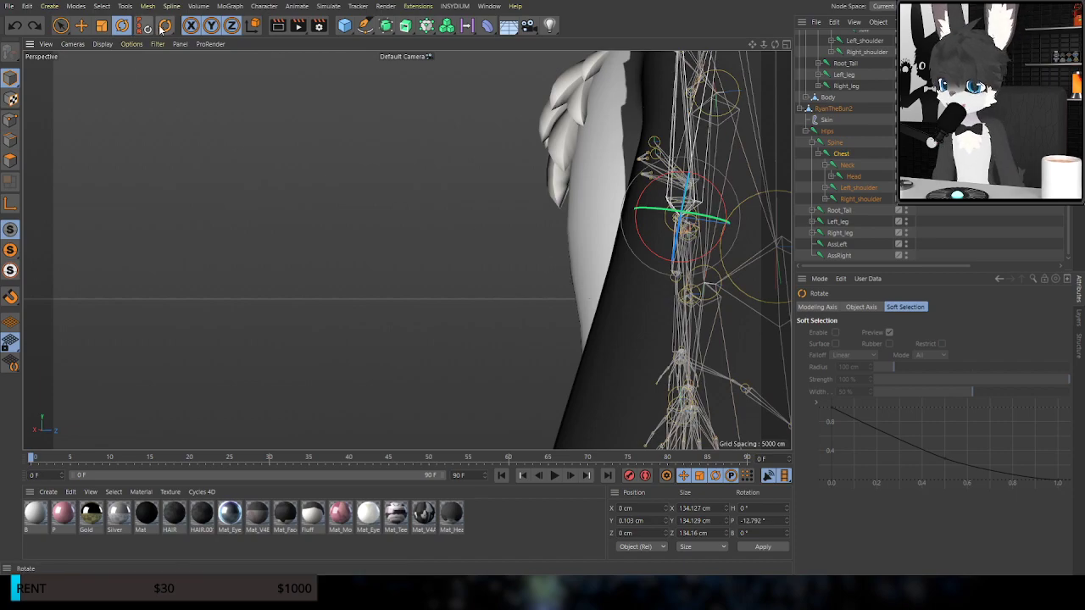
{"action": "left_click", "coordinate": [195, 67]}
{"action": "left_click_drag", "start_coordinate": [407, 250], "coordinate": [659, 336], "text": "alt"}
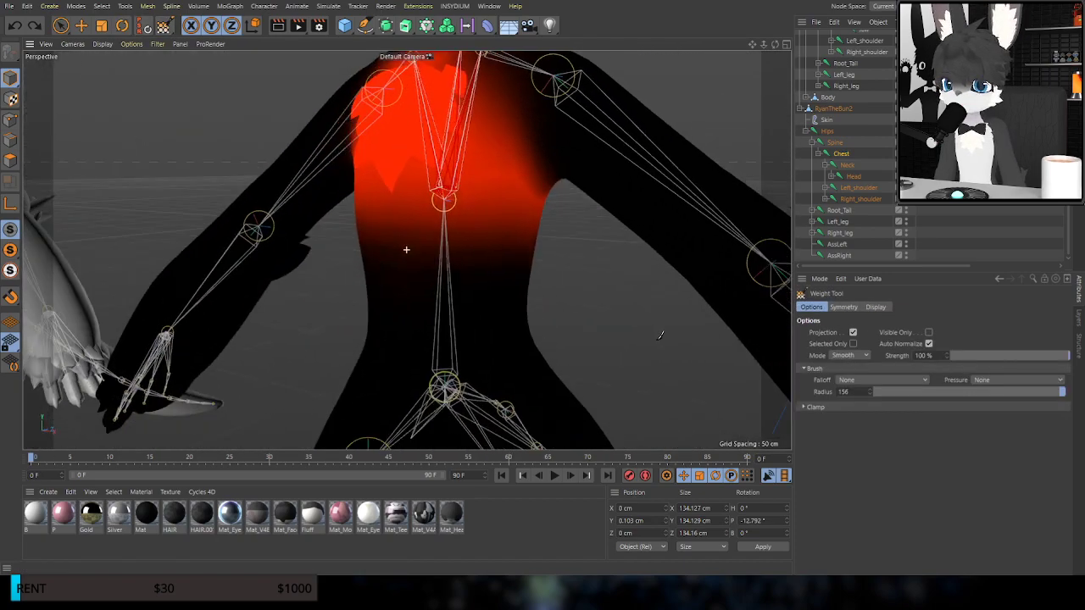
{"action": "left_click", "coordinate": [835, 143]}
{"action": "left_click_drag", "start_coordinate": [435, 266], "coordinate": [505, 286], "text": "alt"}
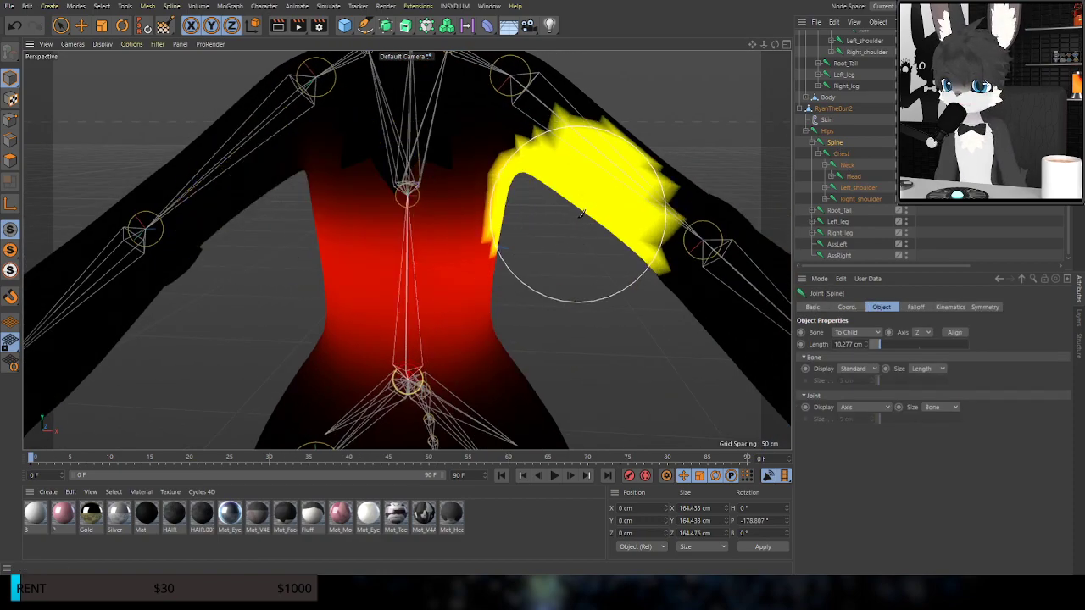
Try rotating the Spine joint to check the waist's deformation, and undo the rotation
{"action": "left_click", "coordinate": [122, 26]}
{"action": "left_click_drag", "start_coordinate": [452, 235], "coordinate": [346, 222], "text": "alt"}
{"action": "left_click_drag", "start_coordinate": [448, 367], "coordinate": [434, 400]}
{"action": "key", "text": "ctrl+z"}
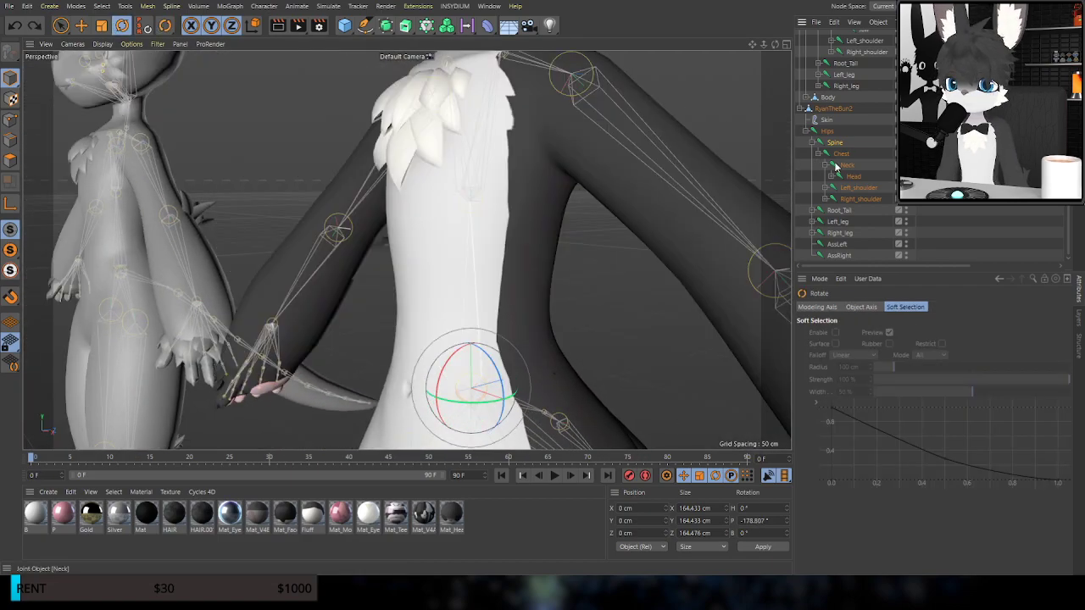
Try bending the Chest joint forward to a pitch of about 47°, and undo the bend
{"action": "left_click", "coordinate": [472, 208]}
{"action": "left_click_drag", "start_coordinate": [437, 208], "coordinate": [372, 264]}
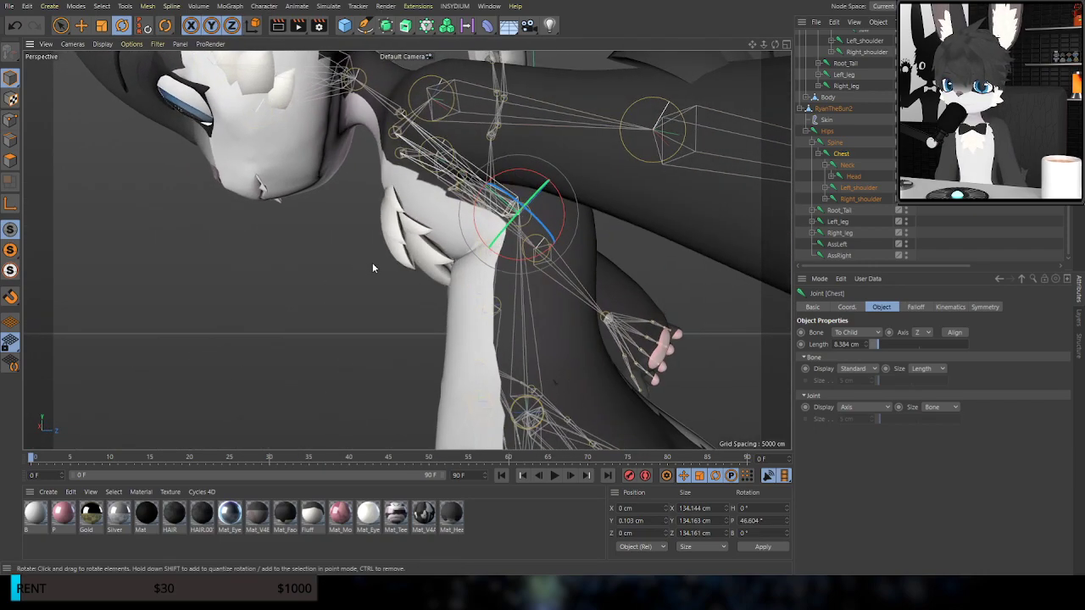
{"action": "key", "text": "ctrl+z"}
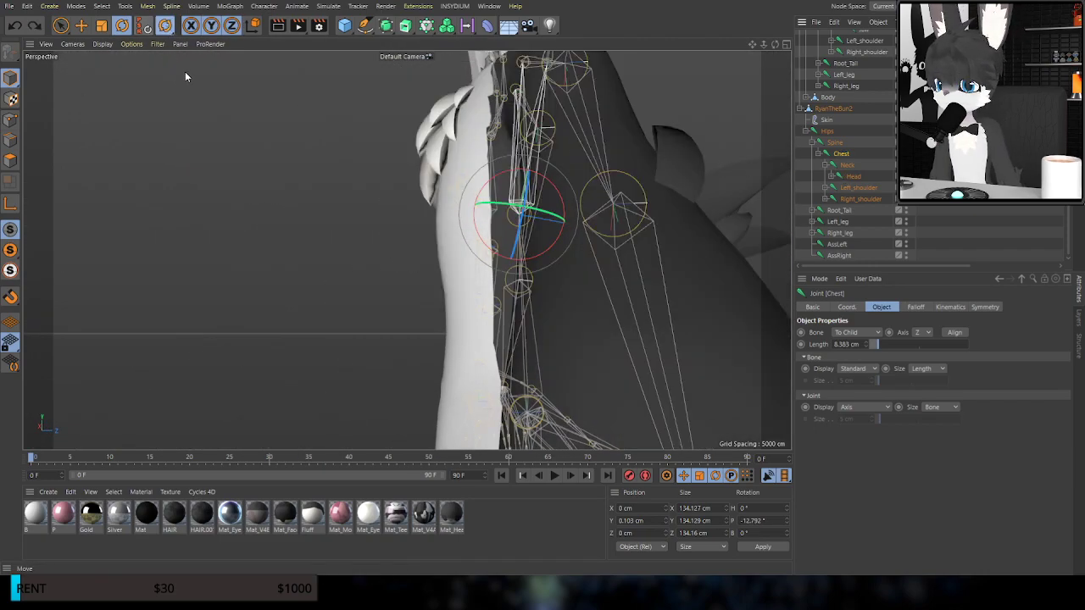
Check the Chest joint's weights on the torso, try rotating the joint in side and front views, and undo the rotations
{"action": "left_click", "coordinate": [191, 68]}
{"action": "left_click_drag", "start_coordinate": [499, 238], "coordinate": [617, 278], "text": "alt"}
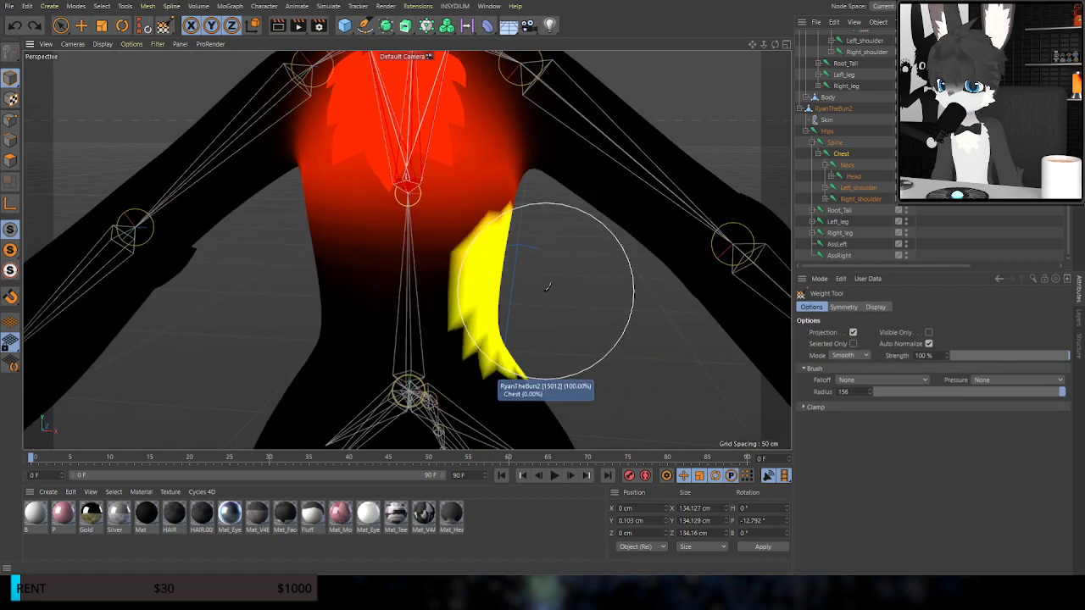
{"action": "left_click", "coordinate": [122, 25]}
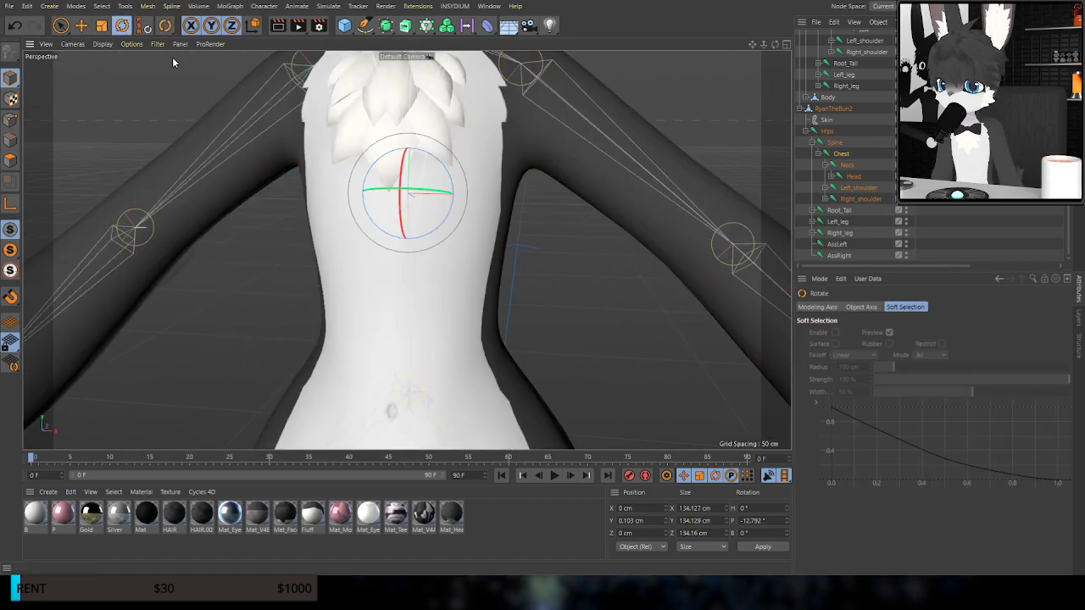
{"action": "left_click_drag", "start_coordinate": [402, 204], "coordinate": [266, 275]}
{"action": "key", "text": "ctrl+z"}
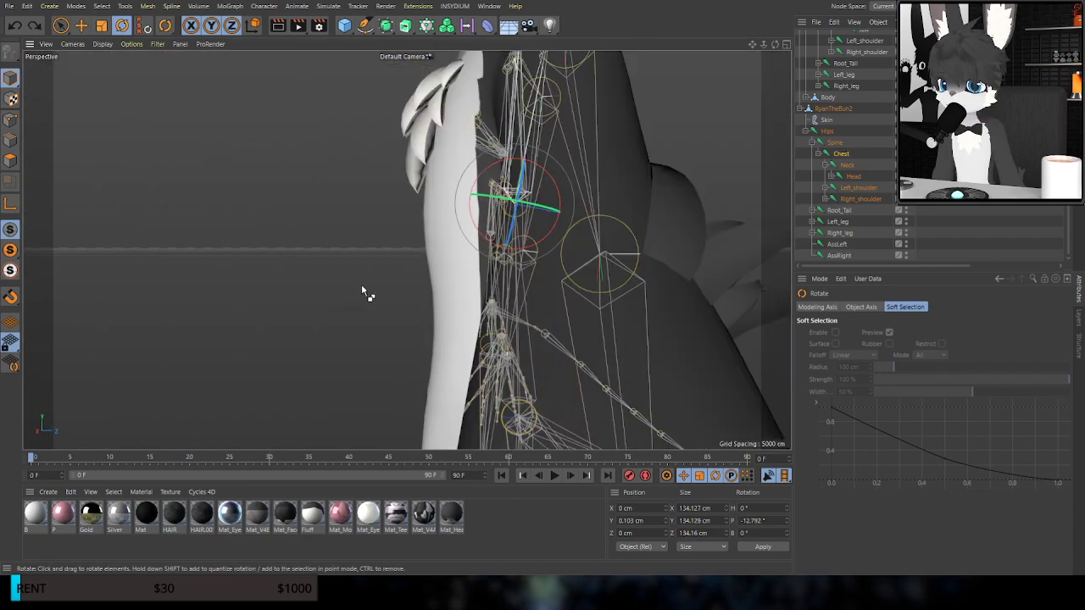
{"action": "left_click_drag", "start_coordinate": [482, 197], "coordinate": [551, 329]}
{"action": "key", "text": "ctrl+z"}
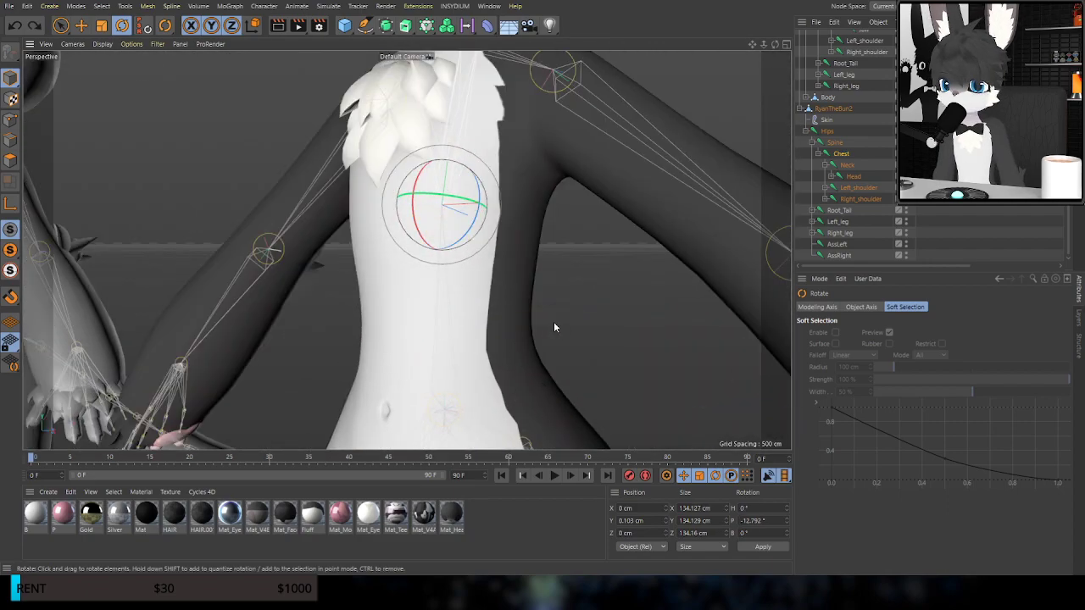
Try twisting the Spine joint to headings of about -77° and -116° to check the waist, and undo both twists
{"action": "left_click", "coordinate": [840, 146]}
{"action": "middle_click_drag", "start_coordinate": [530, 330], "coordinate": [541, 181], "text": "alt"}
{"action": "left_click_drag", "start_coordinate": [447, 262], "coordinate": [571, 185]}
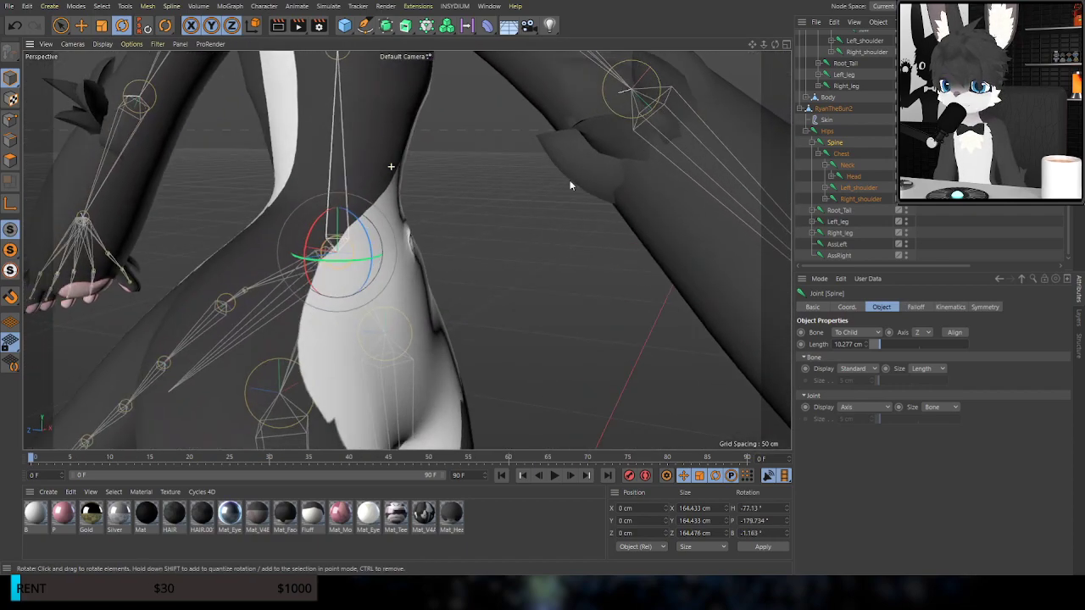
{"action": "key", "text": "ctrl+z"}
{"action": "left_click_drag", "start_coordinate": [331, 260], "coordinate": [494, 265]}
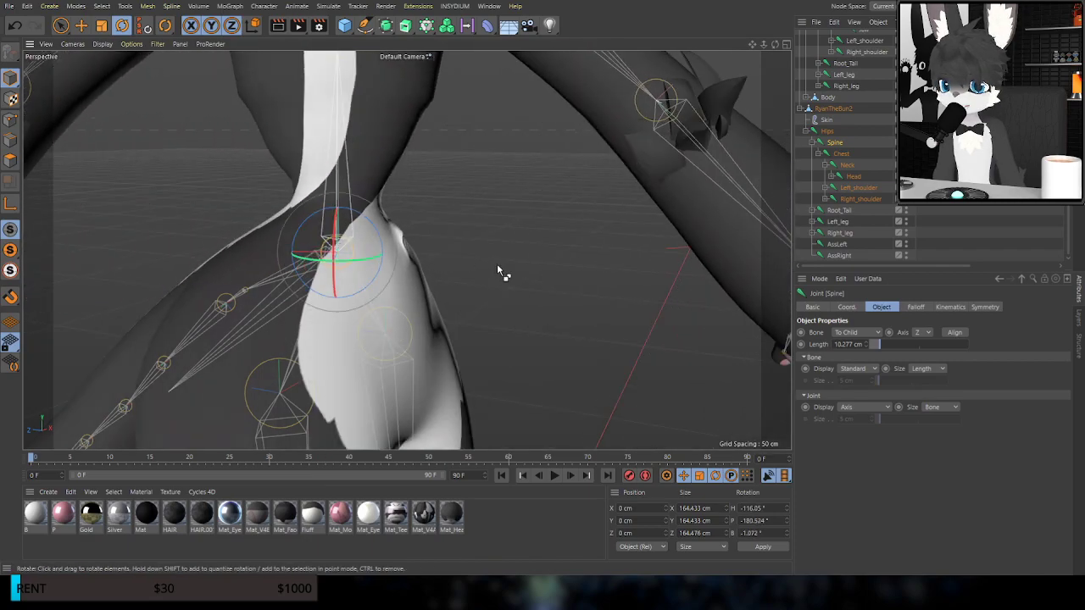
{"action": "key", "text": "ctrl+z"}
{"action": "left_click_drag", "start_coordinate": [497, 270], "coordinate": [282, 207], "text": "alt"}
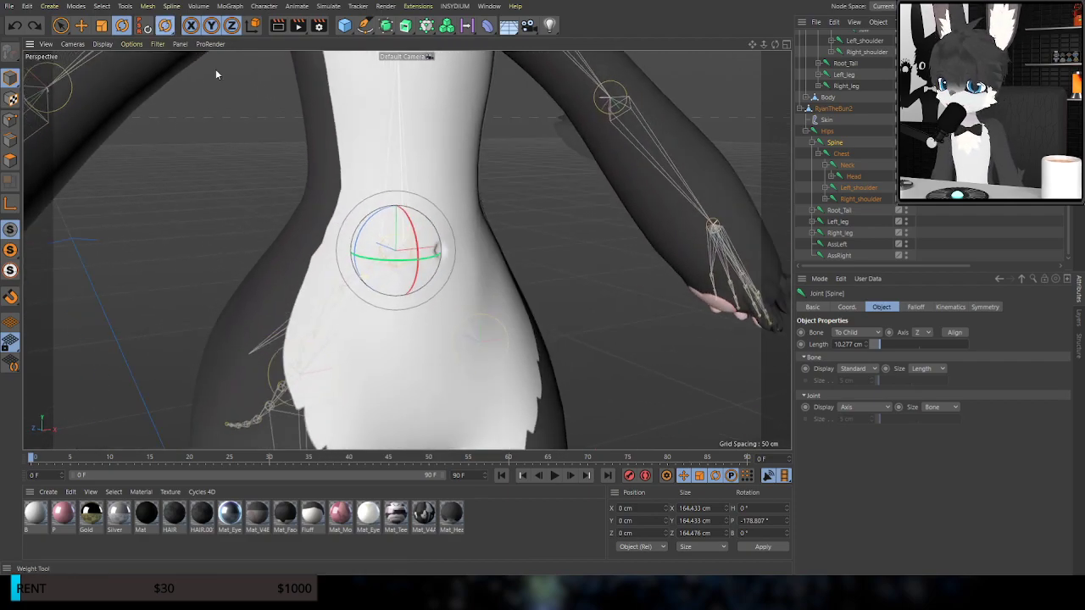
Add Spine joint weight around the navel using the Weight Tool in Add mode with Visible Only enabled, radius 77 and 100% strength
{"action": "left_click", "coordinate": [215, 75]}
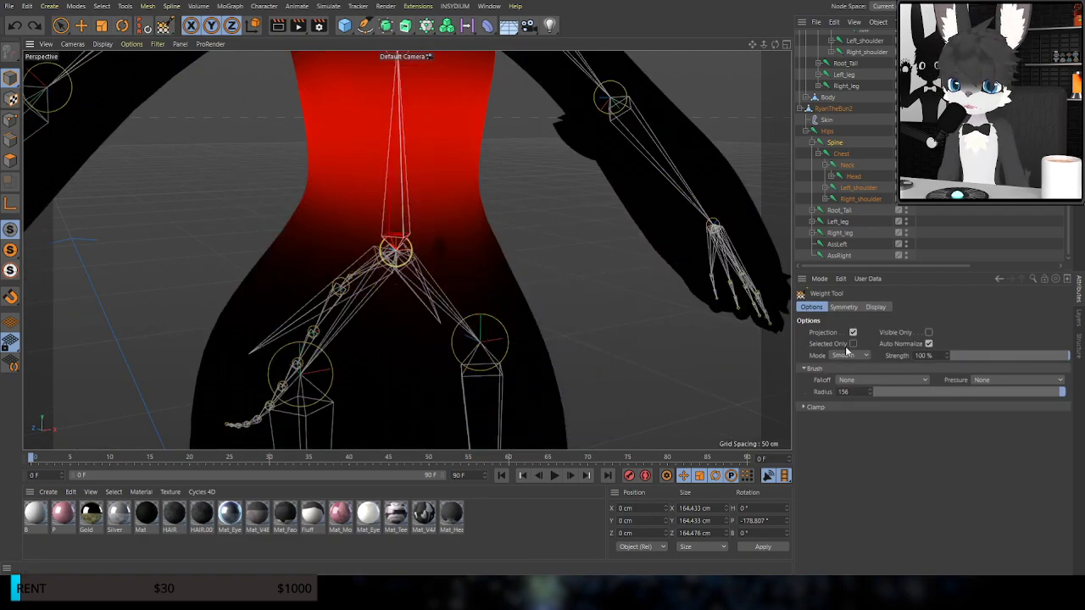
{"action": "middle_click_drag", "start_coordinate": [448, 209], "coordinate": [403, 211]}
{"action": "left_click", "coordinate": [929, 334]}
{"action": "left_click_drag", "start_coordinate": [435, 359], "coordinate": [378, 338], "text": "alt"}
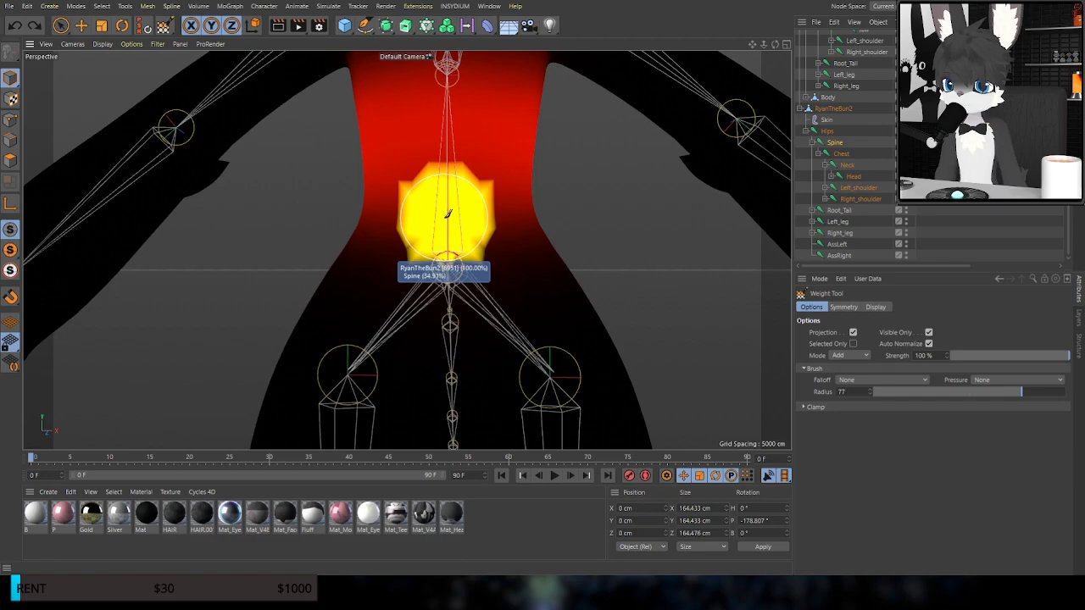
{"action": "left_click", "coordinate": [448, 215]}
{"action": "left_click_drag", "start_coordinate": [444, 321], "coordinate": [534, 345], "text": "alt"}
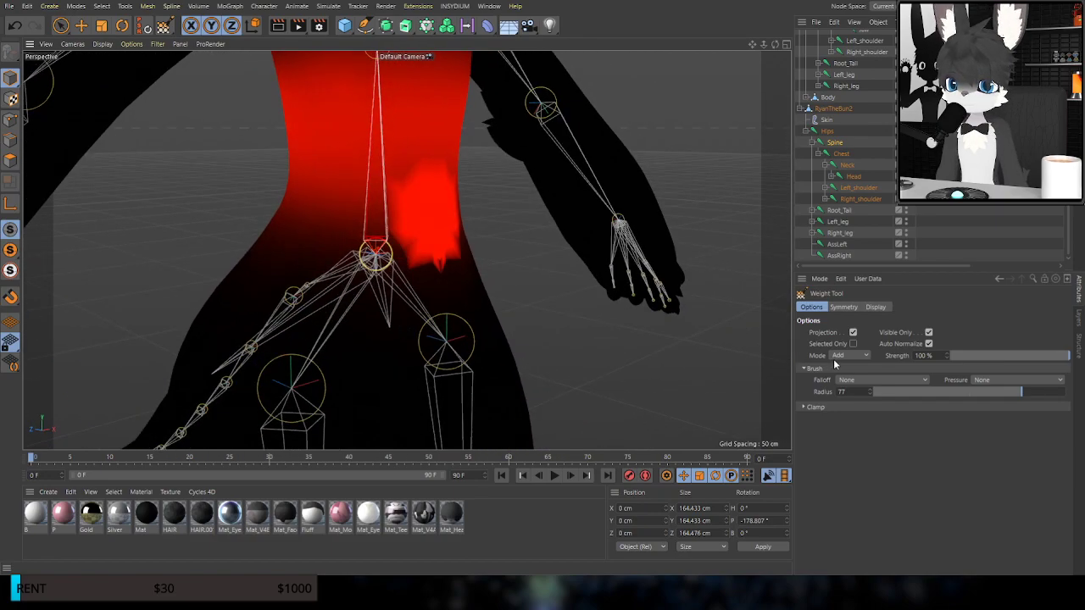
Smooth the added Spine weights around the navel and upper hips with the Weight Tool in Smooth mode at radius 154
{"action": "left_click", "coordinate": [848, 412]}
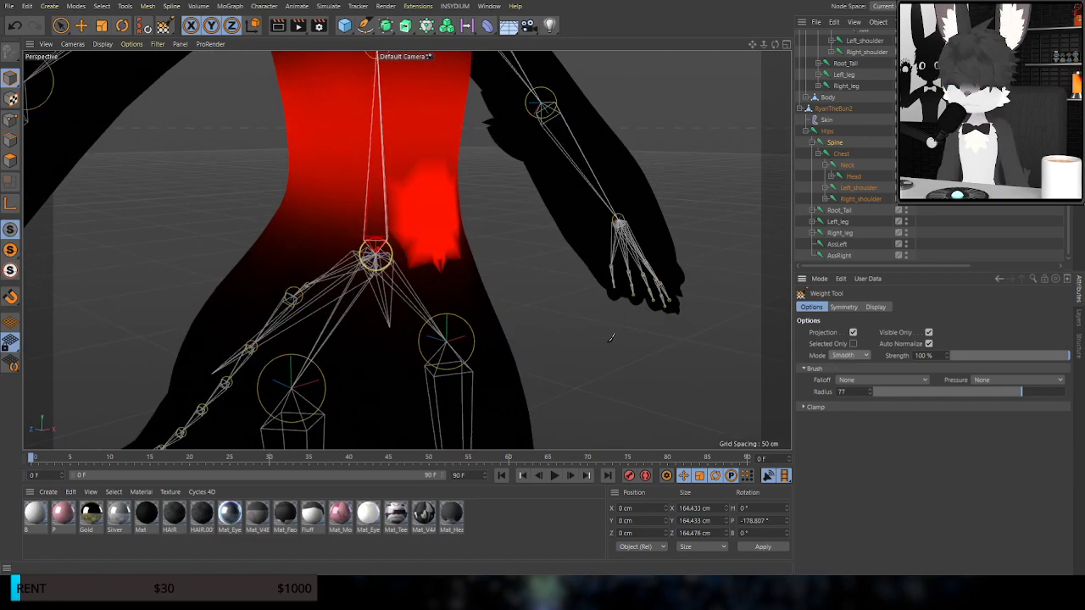
{"action": "middle_click_drag", "start_coordinate": [365, 217], "coordinate": [412, 231]}
{"action": "left_click_drag", "start_coordinate": [454, 318], "coordinate": [379, 293], "text": "alt"}
{"action": "mouse_move", "coordinate": [394, 182]}
{"action": "left_mouse_down"}
{"action": "mouse_move", "coordinate": [411, 248]}
{"action": "mouse_move", "coordinate": [422, 218]}
{"action": "mouse_move", "coordinate": [431, 260]}
{"action": "left_mouse_up"}
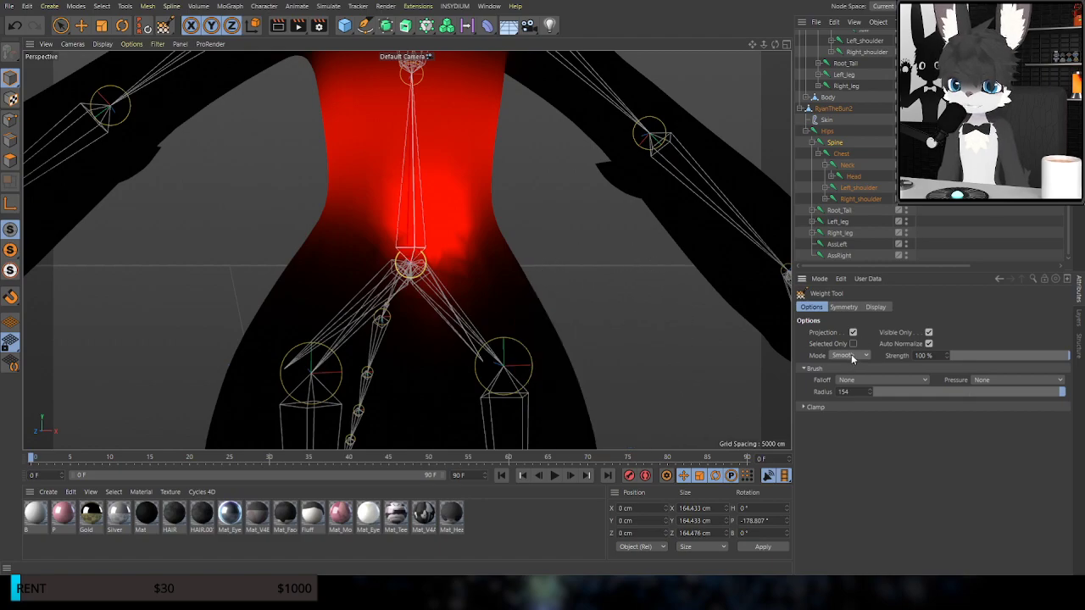
{"action": "left_click_drag", "start_coordinate": [453, 299], "coordinate": [415, 339], "text": "alt"}
{"action": "mouse_move", "coordinate": [433, 186]}
{"action": "left_mouse_down"}
{"action": "mouse_move", "coordinate": [435, 271]}
{"action": "mouse_move", "coordinate": [443, 231]}
{"action": "mouse_move", "coordinate": [432, 213]}
{"action": "mouse_move", "coordinate": [436, 246]}
{"action": "mouse_move", "coordinate": [461, 252]}
{"action": "mouse_move", "coordinate": [470, 273]}
{"action": "left_mouse_up"}
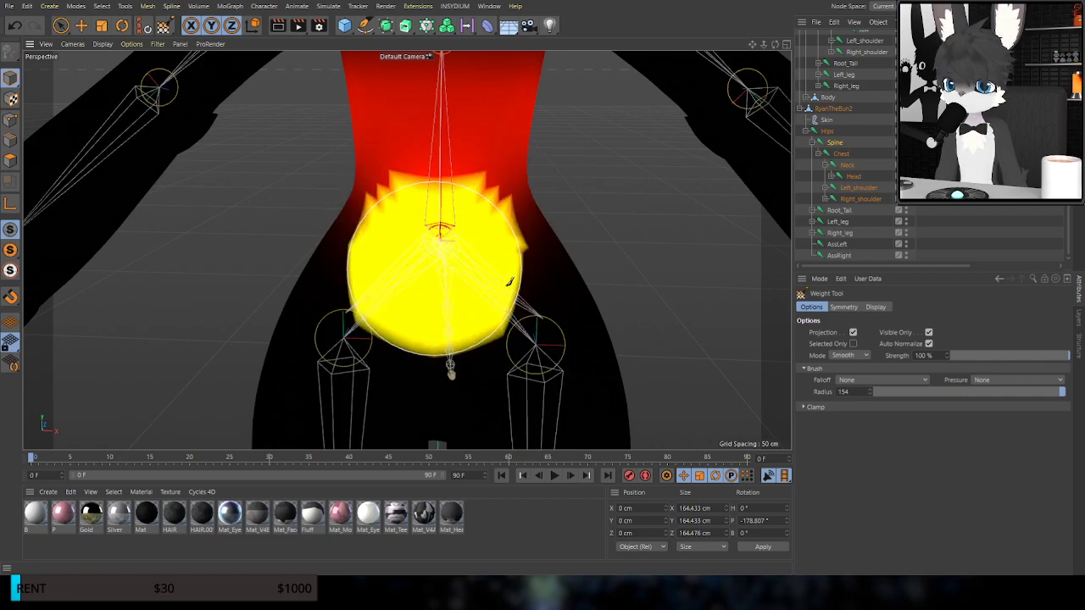
Try twisting the Spine joint to a heading of about -64° to test the smoothed weights, and undo the twist
{"action": "left_click", "coordinate": [121, 25]}
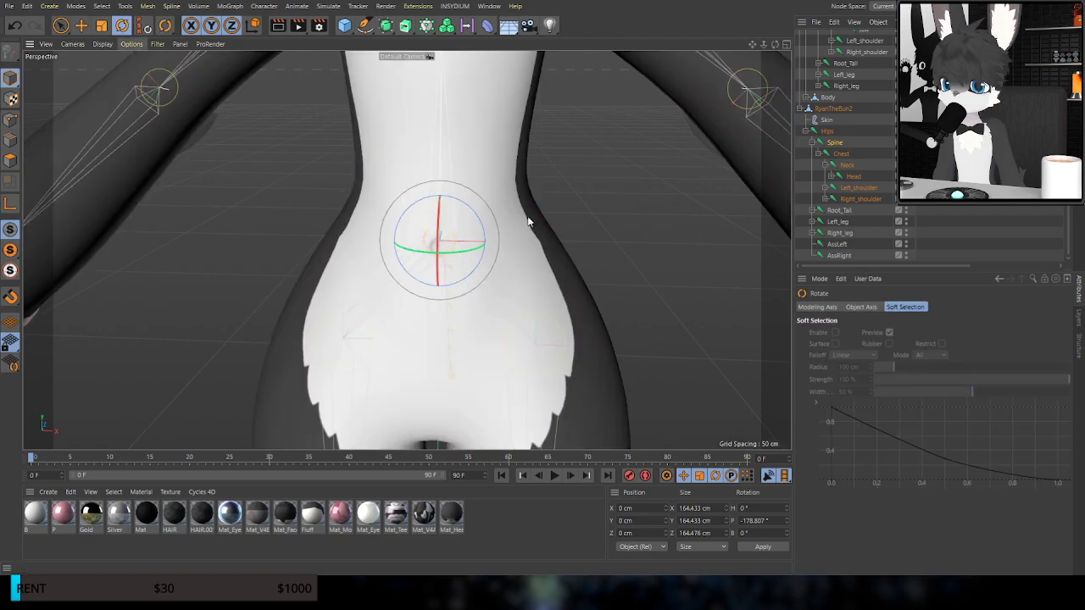
{"action": "left_click_drag", "start_coordinate": [425, 257], "coordinate": [532, 303]}
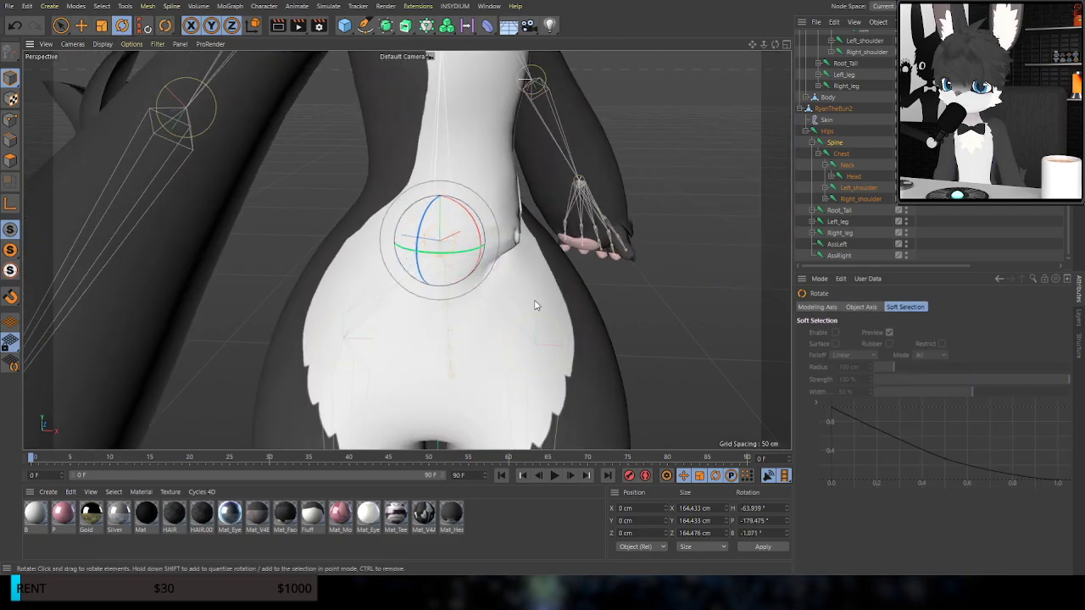
{"action": "key", "text": "ctrl+z"}
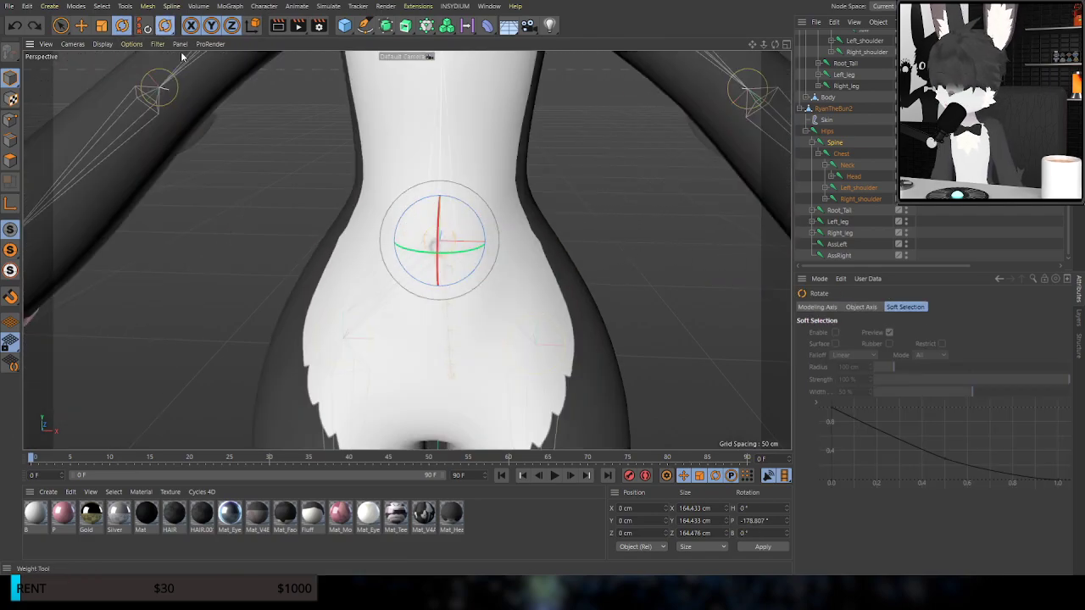
Undo the Spine weight painting and smoothing around the navel, and check the waist's weight map
{"action": "left_click", "coordinate": [189, 56]}
{"action": "key", "text": "ctrl+z"}
{"action": "key", "text": "ctrl+z"}
{"action": "key", "text": "ctrl+z"}
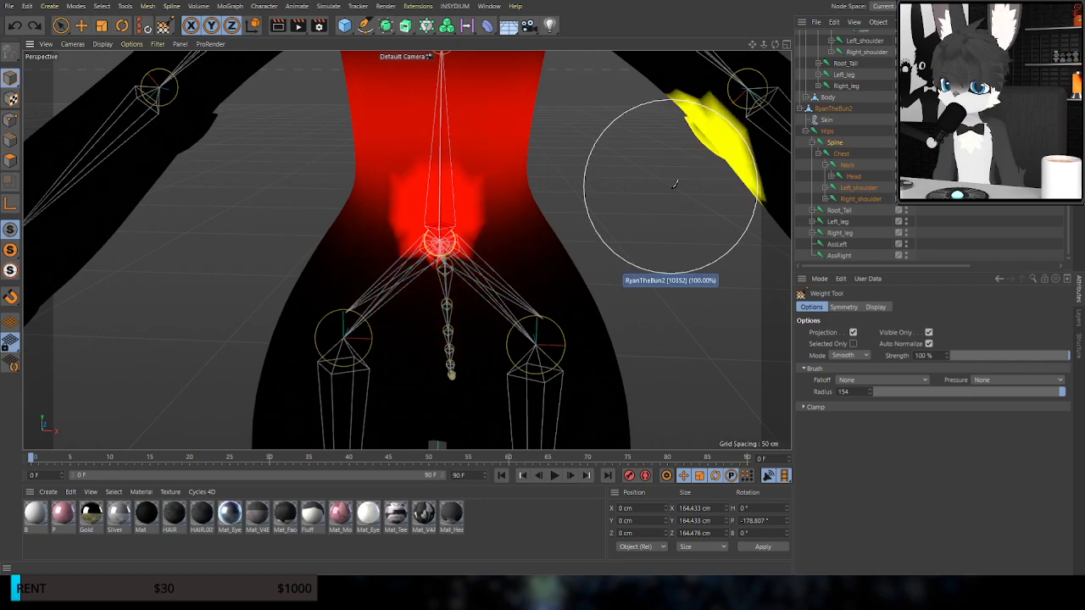
{"action": "left_click_drag", "start_coordinate": [674, 182], "coordinate": [131, 60], "text": "alt"}
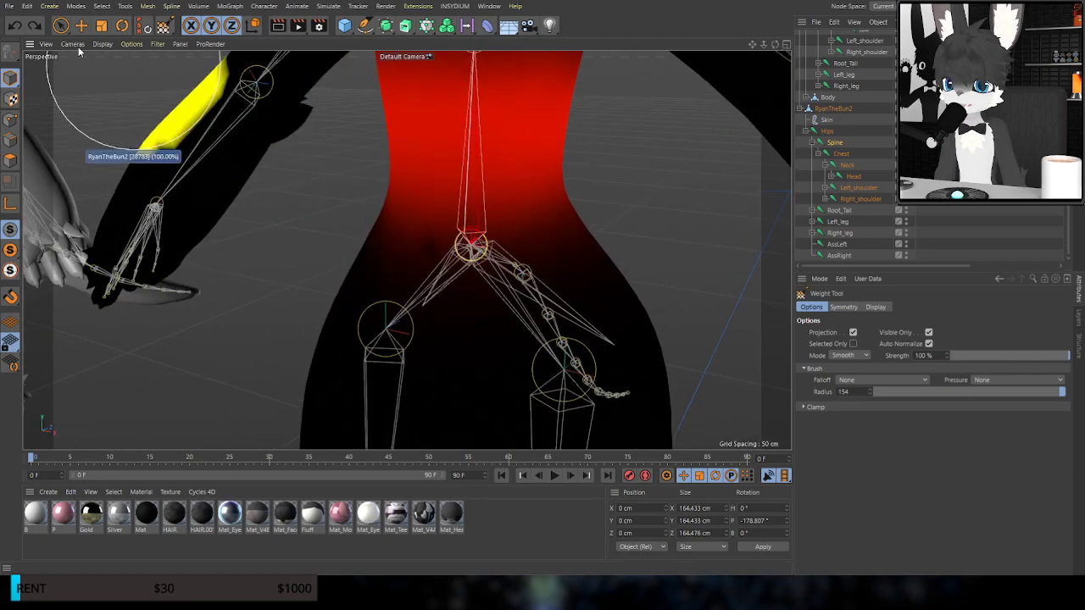
Try rotating the Spine joint again with the restored weights, and undo the rotation
{"action": "left_click", "coordinate": [123, 25]}
{"action": "left_click_drag", "start_coordinate": [472, 260], "coordinate": [331, 223]}
{"action": "key", "text": "ctrl+z"}
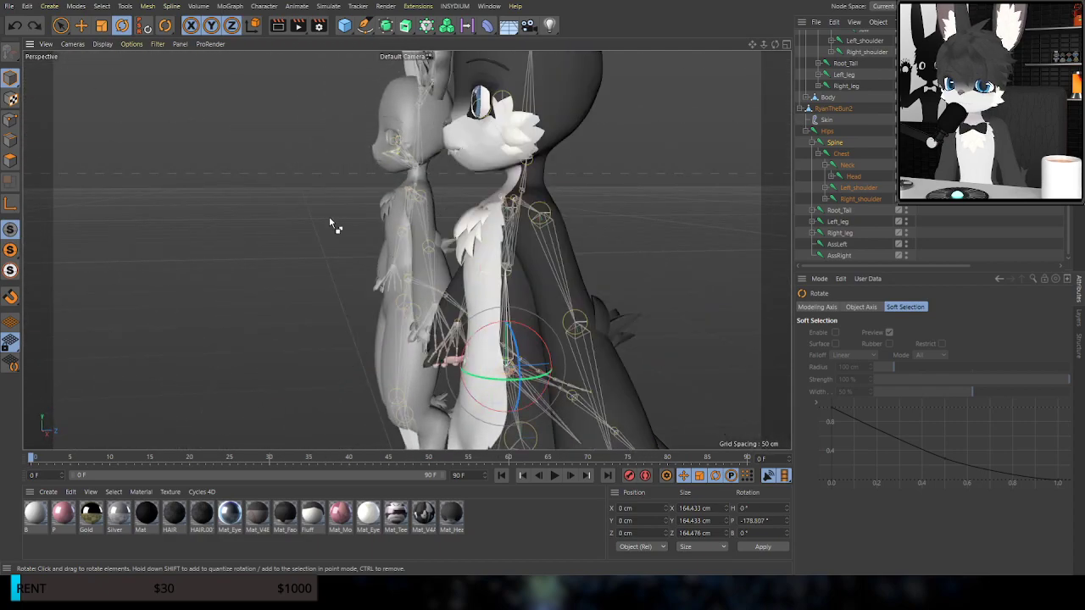
Try posing the torso by rotating the Spine joint and turning the Chest joint to a heading of about 29°, and undo the rotations
{"action": "left_click_drag", "start_coordinate": [441, 292], "coordinate": [550, 300], "text": "alt"}
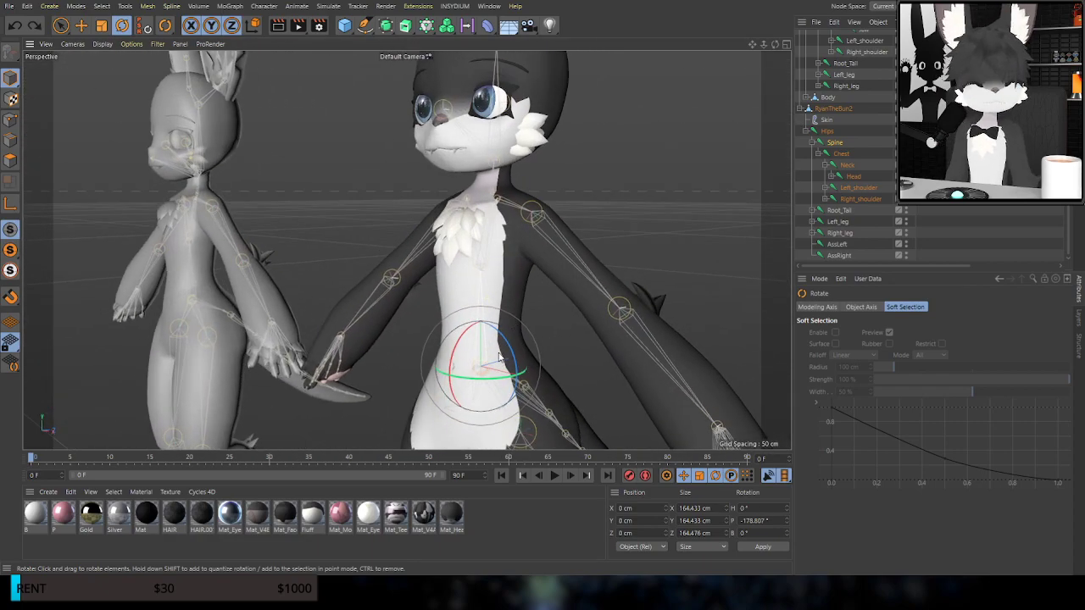
{"action": "left_click_drag", "start_coordinate": [483, 367], "coordinate": [447, 367]}
{"action": "left_click", "coordinate": [827, 154]}
{"action": "left_click_drag", "start_coordinate": [523, 261], "coordinate": [545, 263]}
{"action": "left_click_drag", "start_coordinate": [444, 320], "coordinate": [419, 325], "text": "alt"}
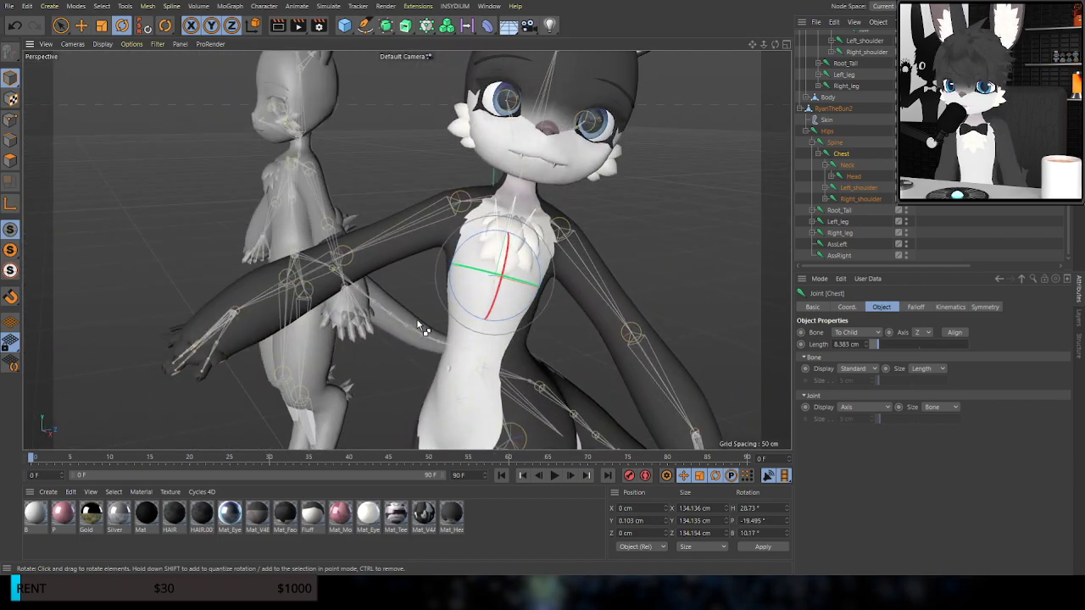
{"action": "key", "text": "ctrl+z"}
{"action": "key", "text": "ctrl+z"}
{"action": "key", "text": "ctrl+z"}
Select the Neck and Head joints and check the neck's deformation up close with a test rotation
{"action": "left_click_drag", "start_coordinate": [484, 308], "coordinate": [552, 256], "text": "alt"}
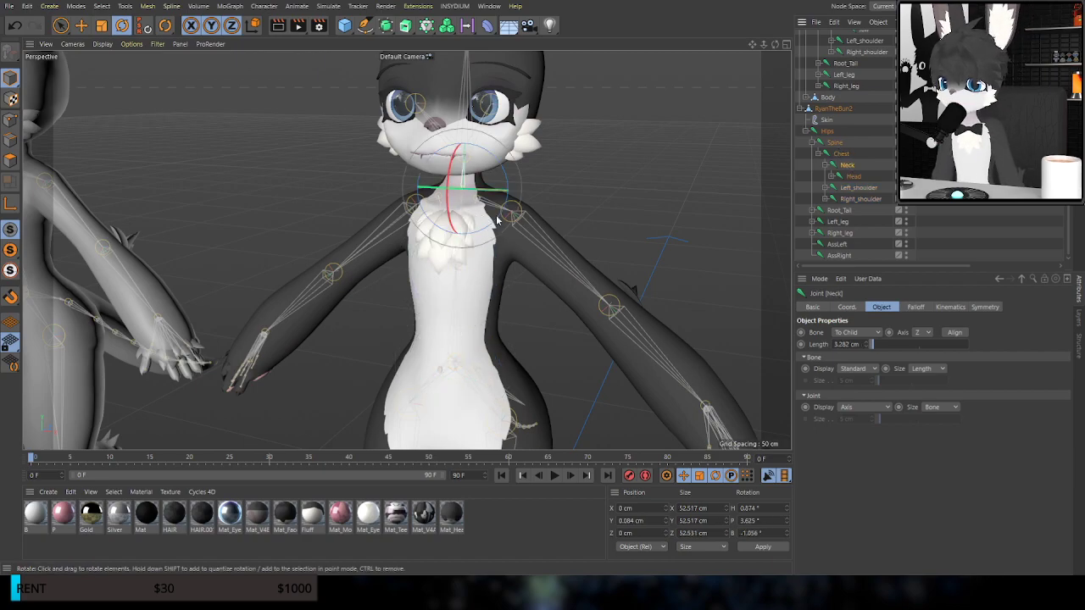
{"action": "scroll", "coordinate": [487, 213], "scroll_direction": "up", "scroll_amount": 7}
{"action": "left_click_drag", "start_coordinate": [523, 241], "coordinate": [582, 175], "text": "alt"}
{"action": "left_click_drag", "start_coordinate": [473, 165], "coordinate": [433, 251]}
{"action": "middle_click_drag", "start_coordinate": [435, 286], "coordinate": [504, 176], "text": "alt"}
{"action": "right_click_drag", "start_coordinate": [504, 177], "coordinate": [742, 176], "text": "alt"}
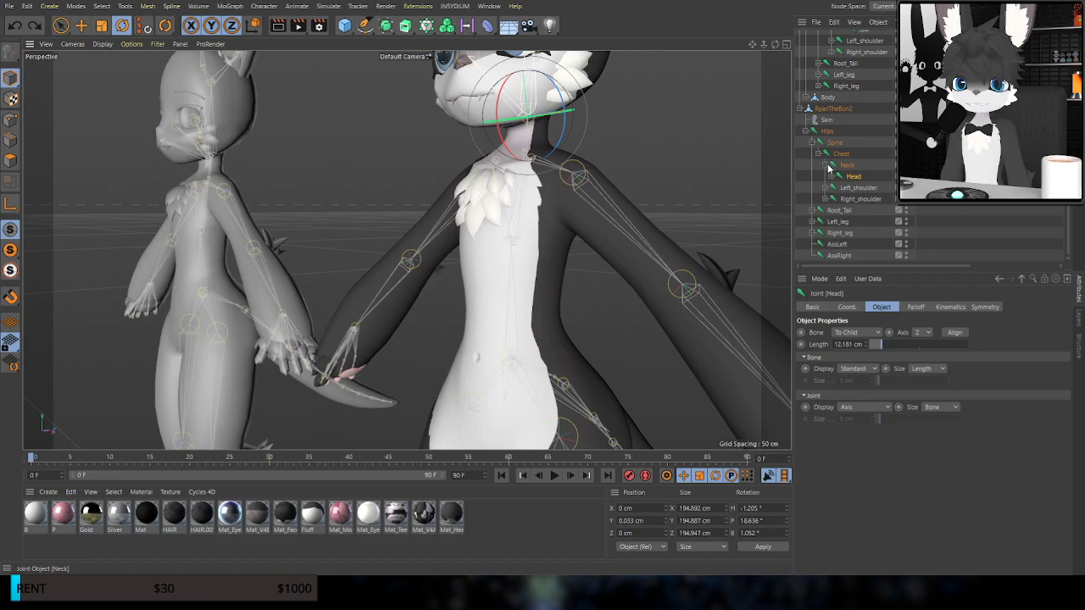
Select the Root_Ears joint, try rotating it to check the top of the head, and undo the rotation
{"action": "middle_click_drag", "start_coordinate": [506, 188], "coordinate": [528, 380], "text": "alt"}
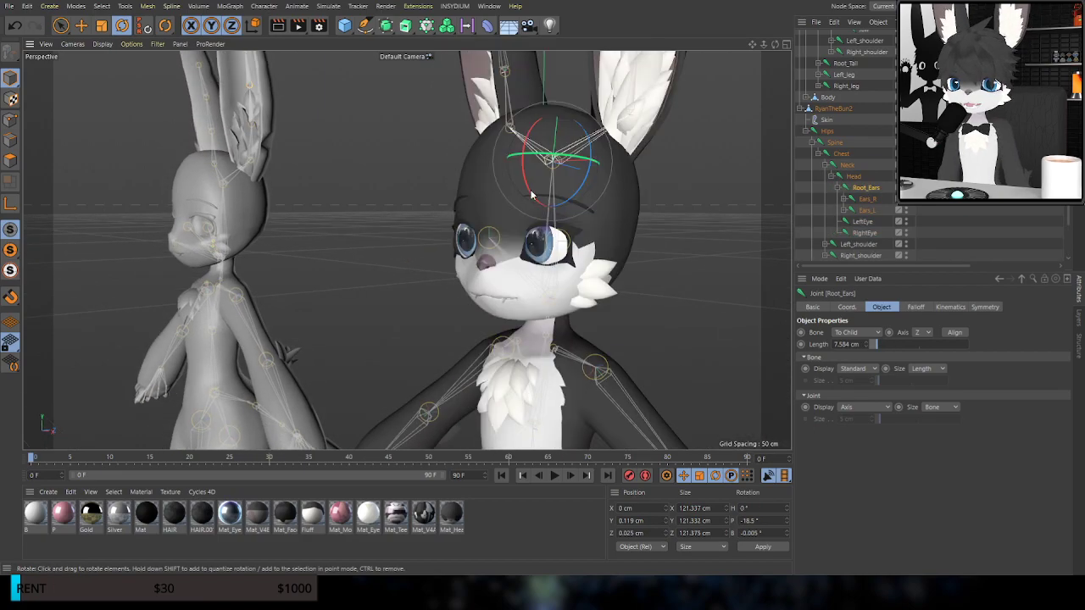
{"action": "left_click_drag", "start_coordinate": [548, 184], "coordinate": [677, 96]}
{"action": "key", "text": "ctrl+z"}
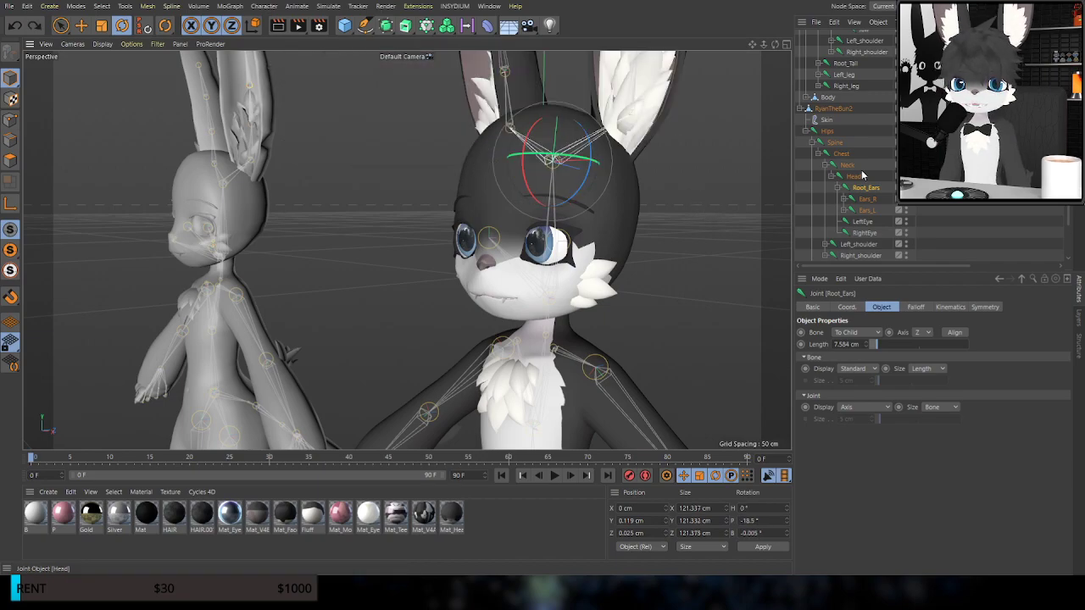
Collapse the joint hierarchy below Chest and select the Root_Tail joint at the base of the tail
{"action": "left_click", "coordinate": [826, 163]}
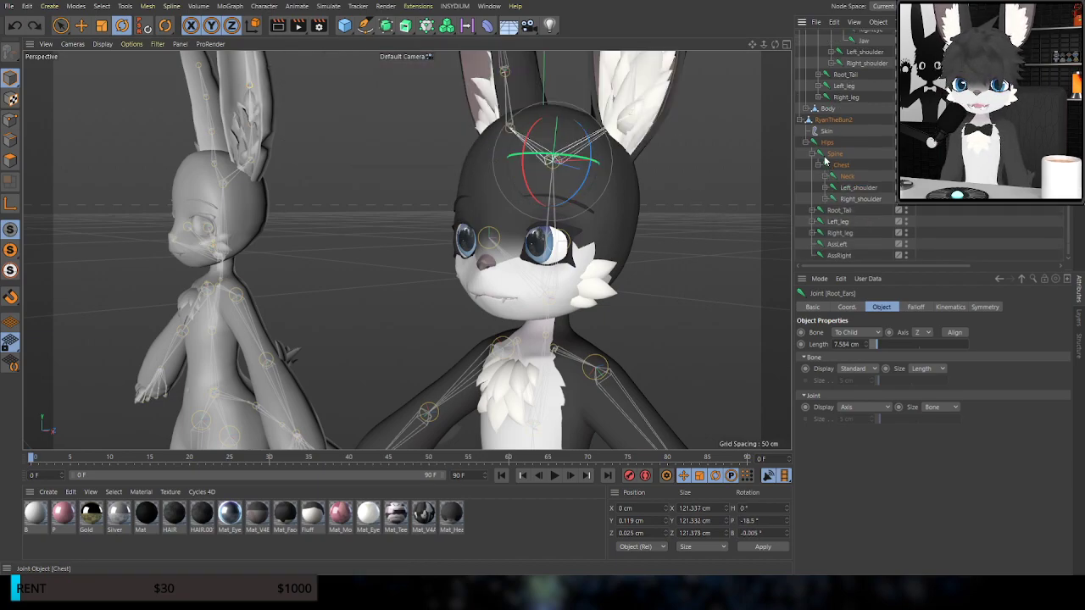
{"action": "left_click", "coordinate": [819, 166]}
{"action": "left_click", "coordinate": [844, 221]}
{"action": "left_click_drag", "start_coordinate": [449, 247], "coordinate": [407, 249], "text": "alt"}
{"action": "middle_click_drag", "start_coordinate": [586, 386], "coordinate": [464, 42], "text": "alt"}
{"action": "left_click_drag", "start_coordinate": [496, 226], "coordinate": [442, 240], "text": "alt"}
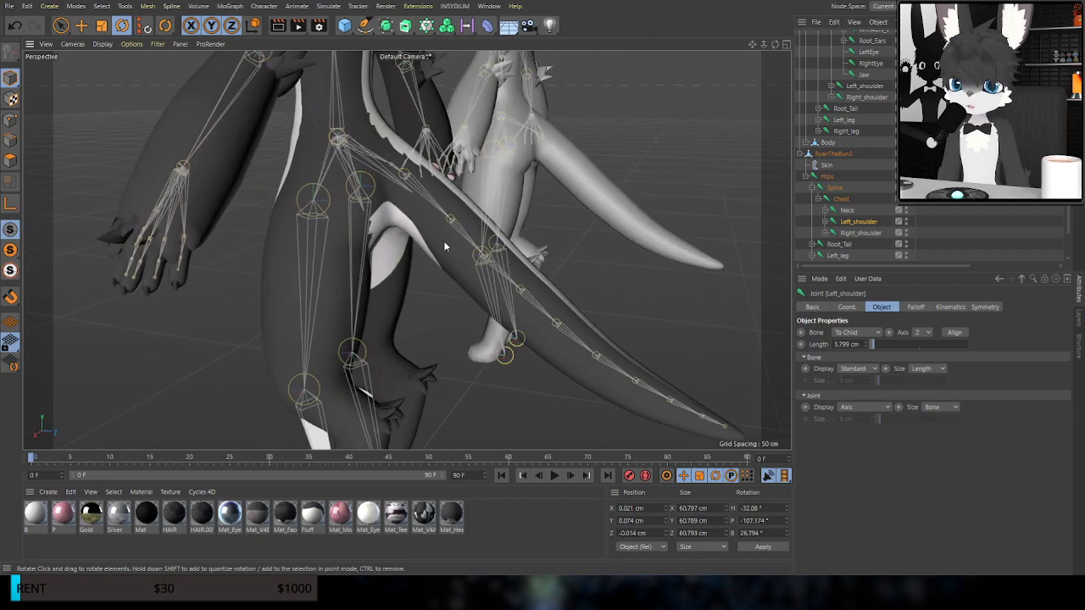
{"action": "left_click_drag", "start_coordinate": [531, 219], "coordinate": [678, 279], "text": "alt"}
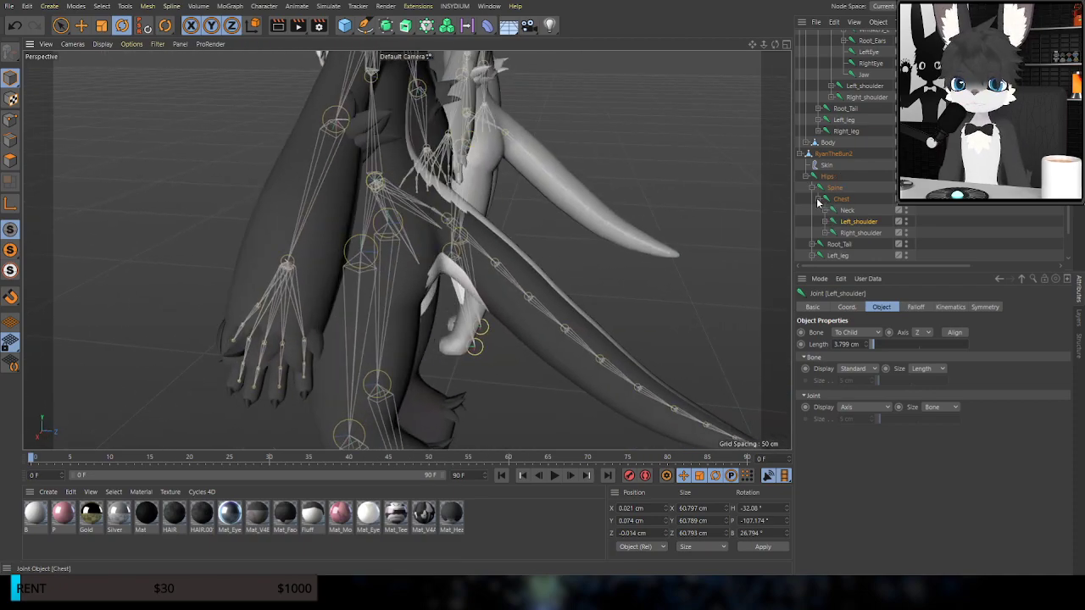
{"action": "scroll", "coordinate": [545, 241], "scroll_direction": "up", "scroll_amount": 2}
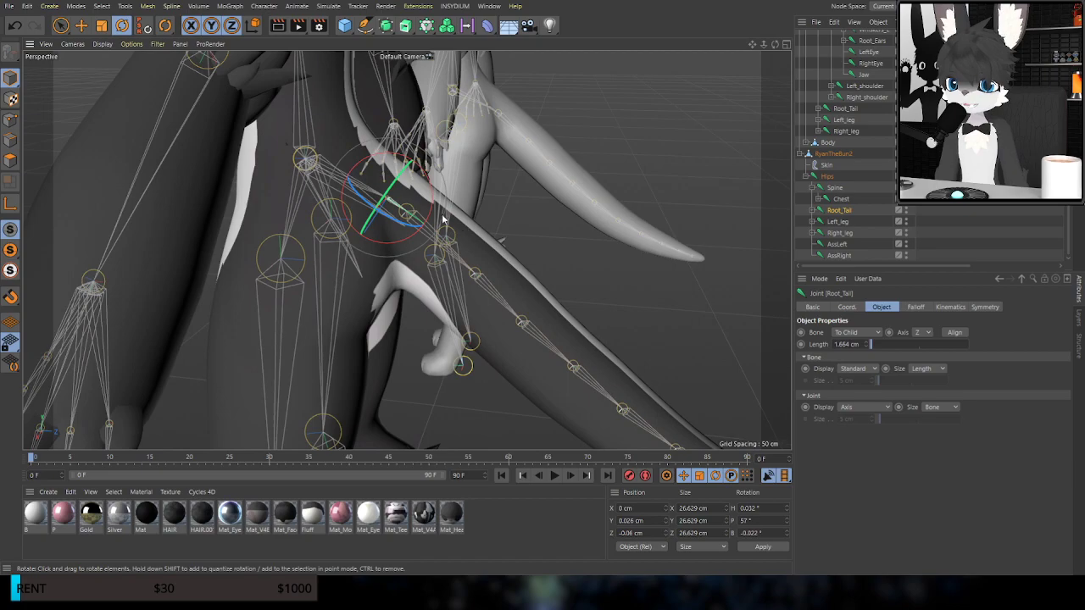
Try rotating the Root_Tail and Tail joints to check the deformation at the tail's base, and undo each rotation
{"action": "left_click_drag", "start_coordinate": [430, 204], "coordinate": [586, 146]}
{"action": "key", "text": "ctrl+z"}
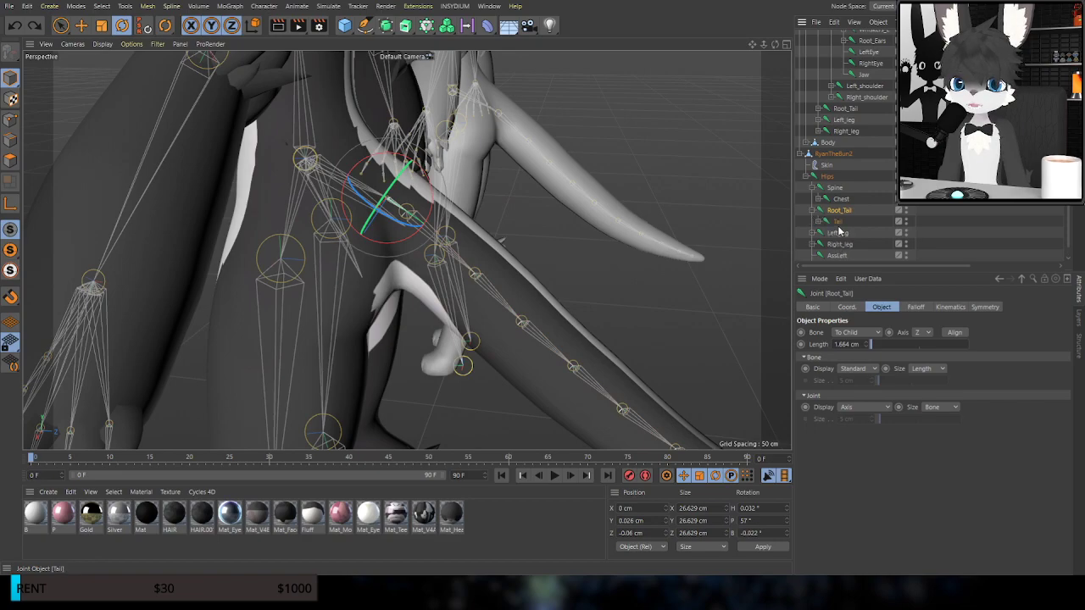
{"action": "mouse_move", "coordinate": [458, 222]}
{"action": "left_mouse_down"}
{"action": "mouse_move", "coordinate": [466, 226]}
{"action": "mouse_move", "coordinate": [449, 218]}
{"action": "left_mouse_up"}
{"action": "key", "text": "ctrl+z"}
{"action": "left_click_drag", "start_coordinate": [482, 296], "coordinate": [396, 251], "text": "alt"}
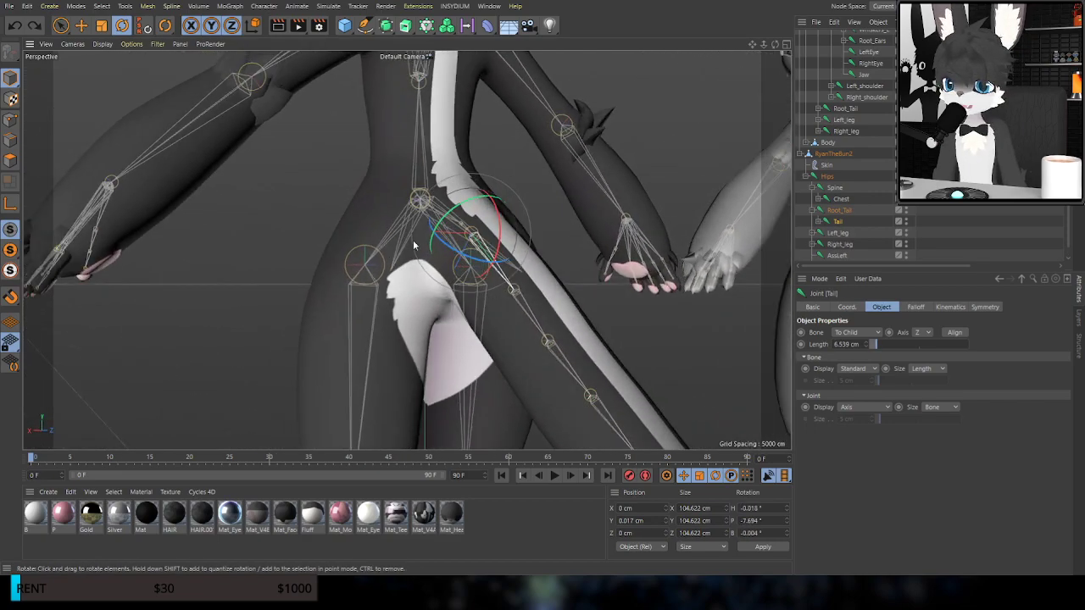
{"action": "mouse_move", "coordinate": [500, 227]}
{"action": "left_mouse_down"}
{"action": "mouse_move", "coordinate": [487, 211]}
{"action": "mouse_move", "coordinate": [502, 191]}
{"action": "mouse_move", "coordinate": [492, 149]}
{"action": "mouse_move", "coordinate": [507, 245]}
{"action": "left_mouse_up"}
{"action": "key", "text": "ctrl+z"}
{"action": "left_click_drag", "start_coordinate": [510, 320], "coordinate": [369, 293], "text": "alt"}
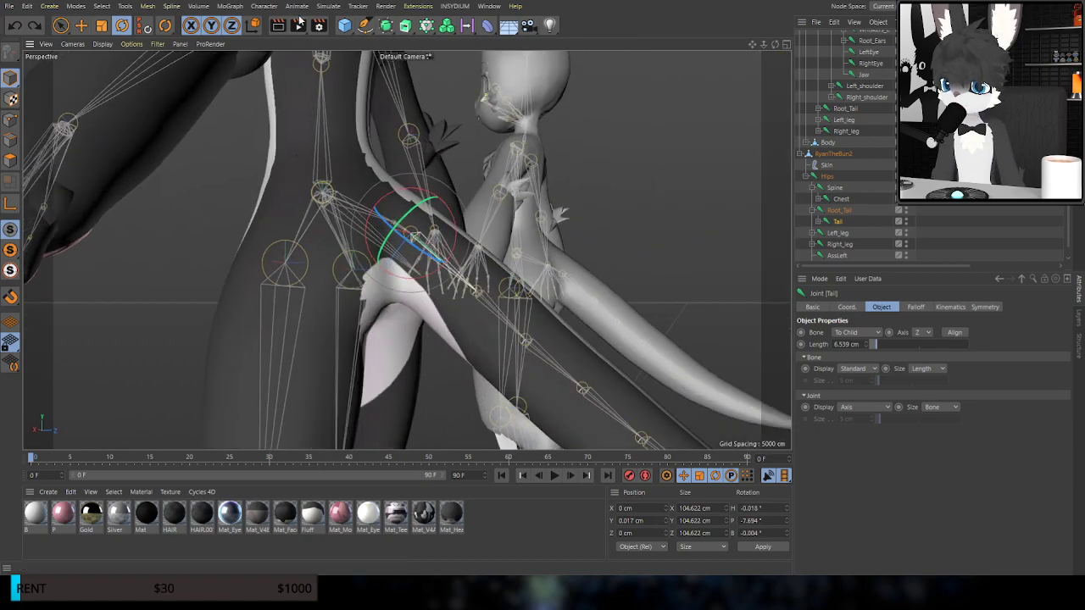
Switch to the Weight Tool and examine the Tail joint's weights around the base of the tail
{"action": "left_click", "coordinate": [200, 69]}
{"action": "right_click_drag", "start_coordinate": [240, 269], "coordinate": [339, 340], "text": "alt"}
{"action": "middle_click_drag", "start_coordinate": [373, 368], "coordinate": [369, 246], "text": "alt"}
{"action": "mouse_move", "coordinate": [367, 219]}
{"action": "left_mouse_down", "text": "alt"}
{"action": "mouse_move", "coordinate": [318, 158]}
{"action": "mouse_move", "coordinate": [329, 160]}
{"action": "mouse_move", "coordinate": [315, 162]}
{"action": "left_mouse_up", "text": "alt"}
{"action": "scroll", "coordinate": [863, 83], "scroll_direction": "up", "scroll_amount": 5}
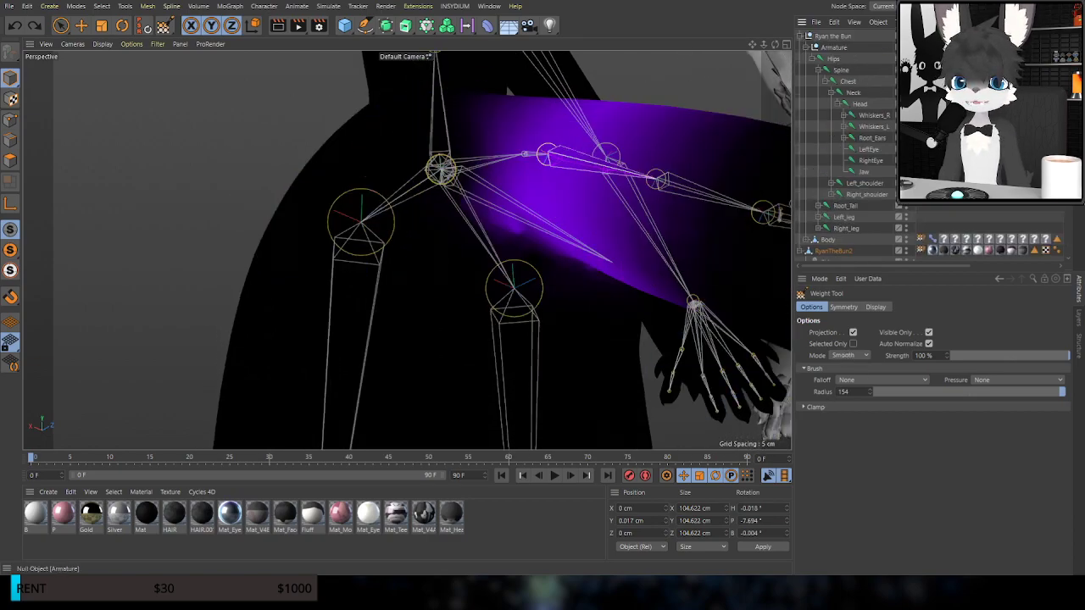
Collapse the Ryan the Bun hierarchy and hide RyanTheBun2's Hips joint chain in the viewport
{"action": "left_click", "coordinate": [861, 58]}
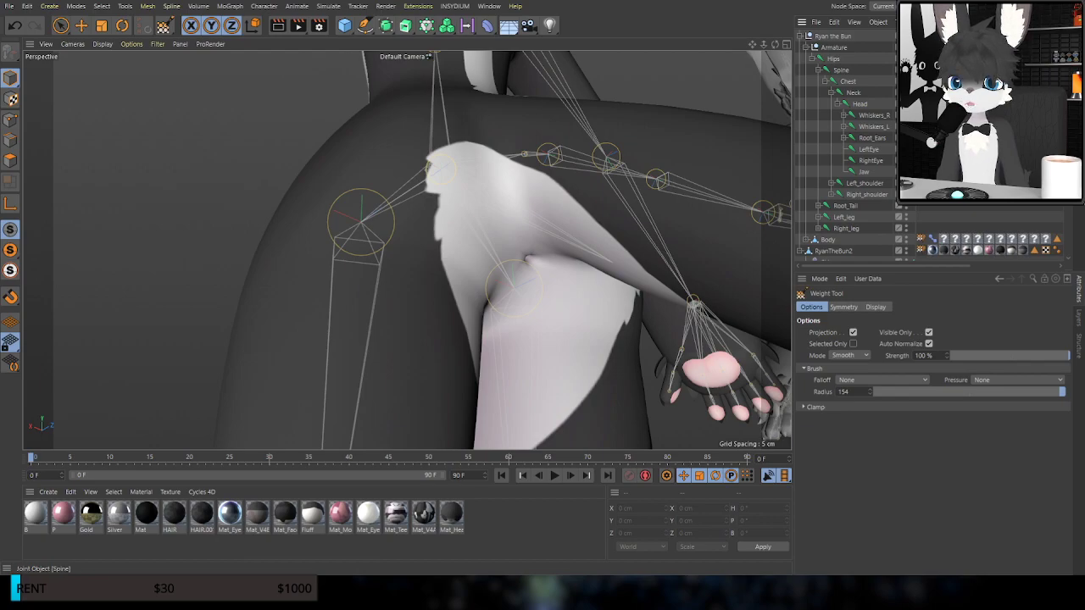
{"action": "left_click", "coordinate": [801, 38]}
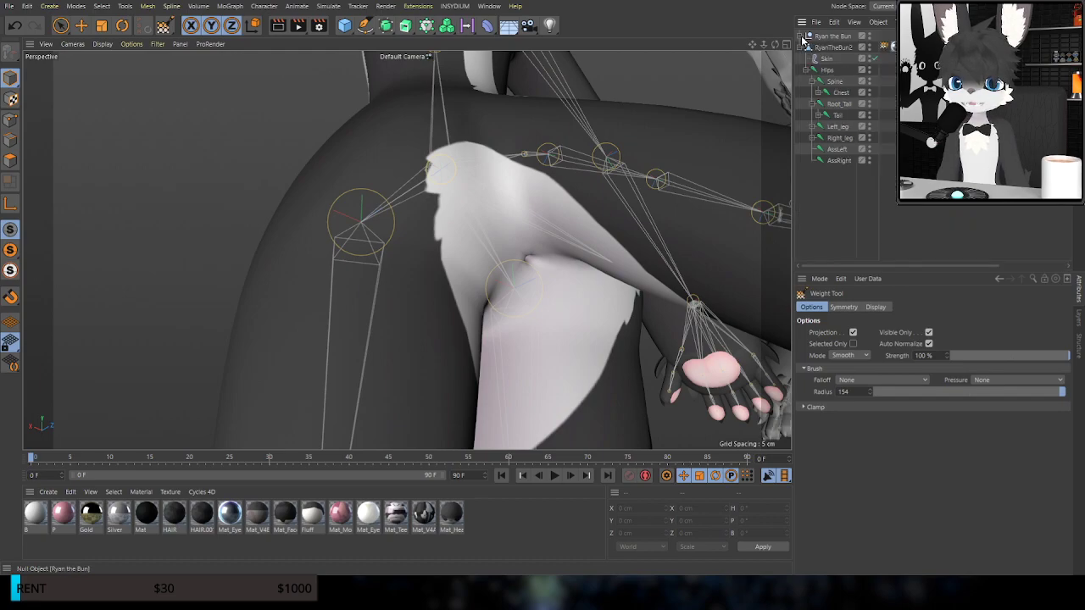
{"action": "left_click", "coordinate": [869, 71]}
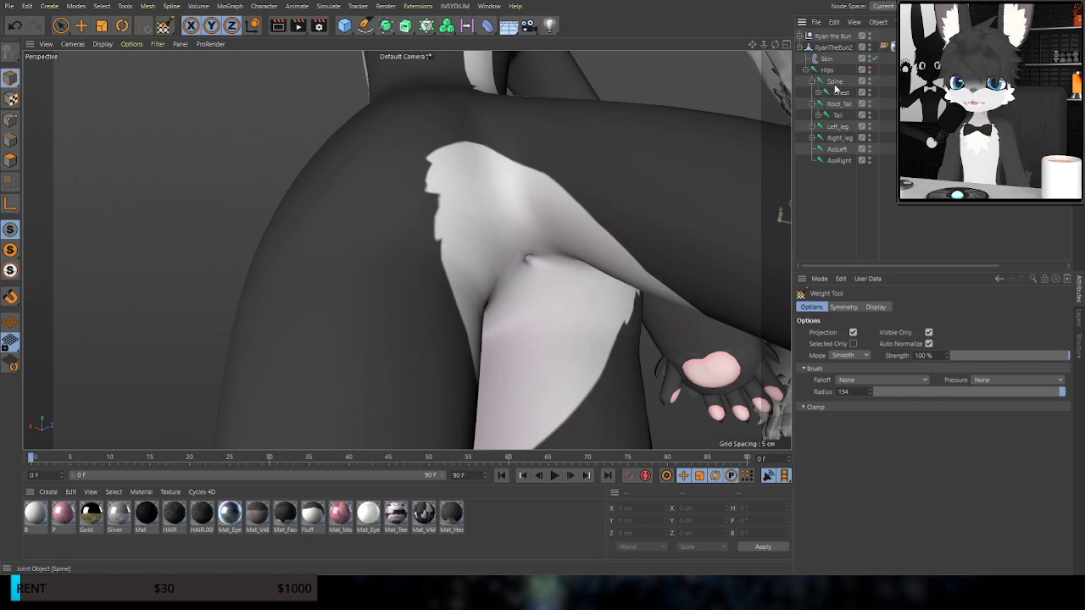
{"action": "left_click_drag", "start_coordinate": [668, 153], "coordinate": [635, 158], "text": "alt"}
{"action": "middle_click_drag", "start_coordinate": [635, 157], "coordinate": [619, 253], "text": "alt"}
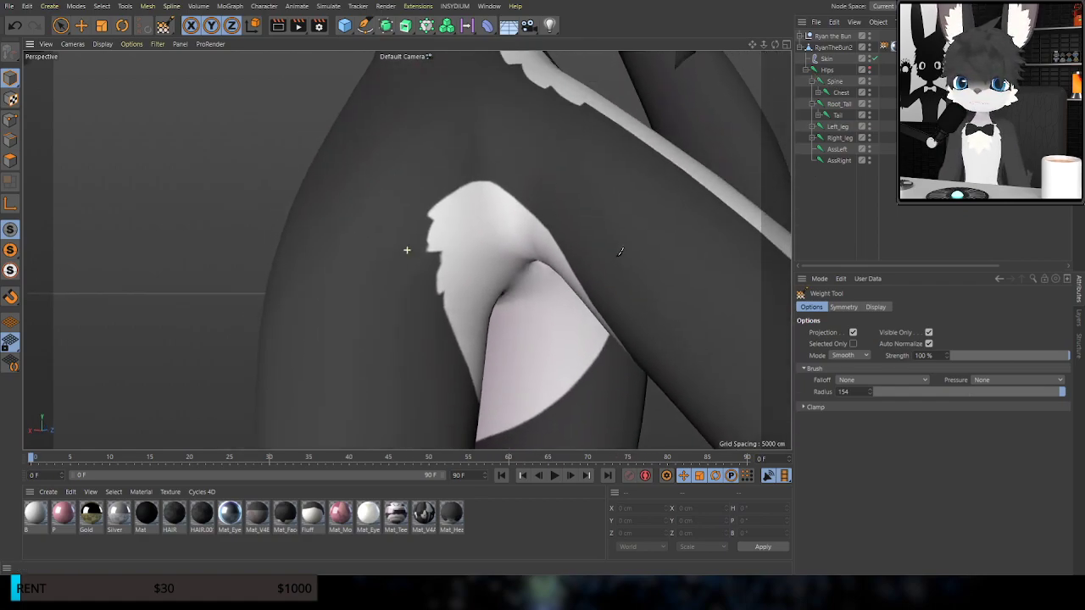
Select the Root_Tail joint and its Tail child in turn to inspect their weights around the hips
{"action": "left_click", "coordinate": [840, 105]}
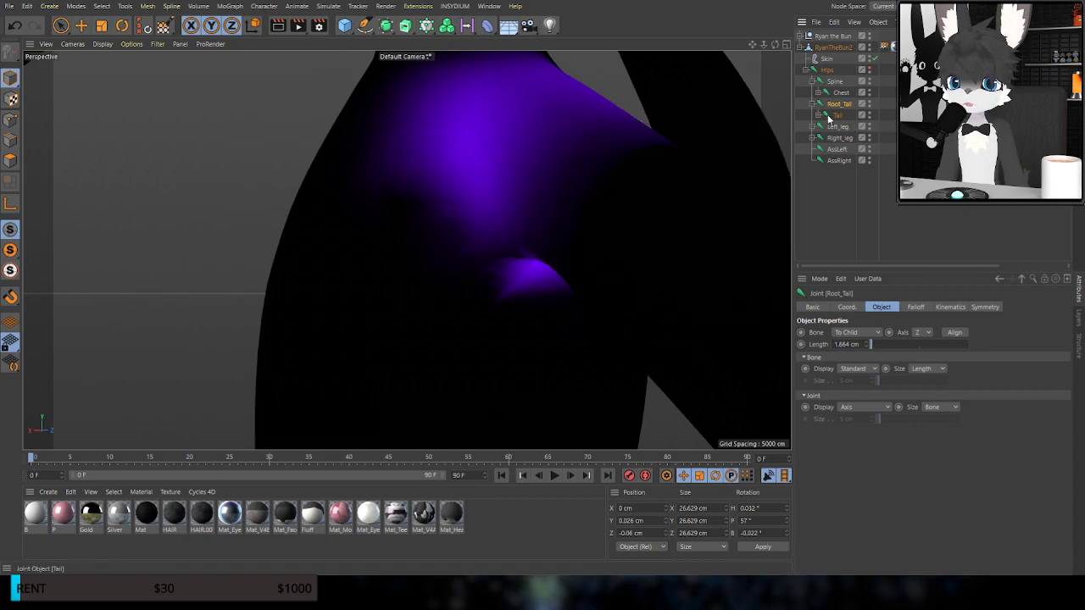
{"action": "left_click", "coordinate": [838, 115]}
{"action": "key", "text": "s"}
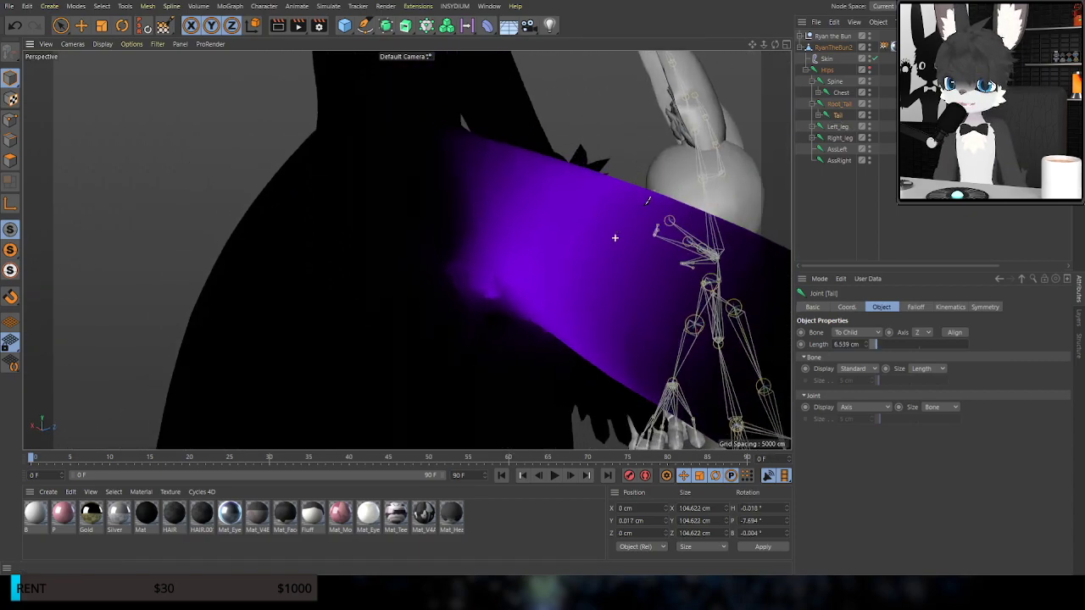
{"action": "left_click_drag", "start_coordinate": [629, 177], "coordinate": [594, 206], "text": "alt"}
{"action": "middle_click_drag", "start_coordinate": [594, 206], "coordinate": [595, 157], "text": "alt"}
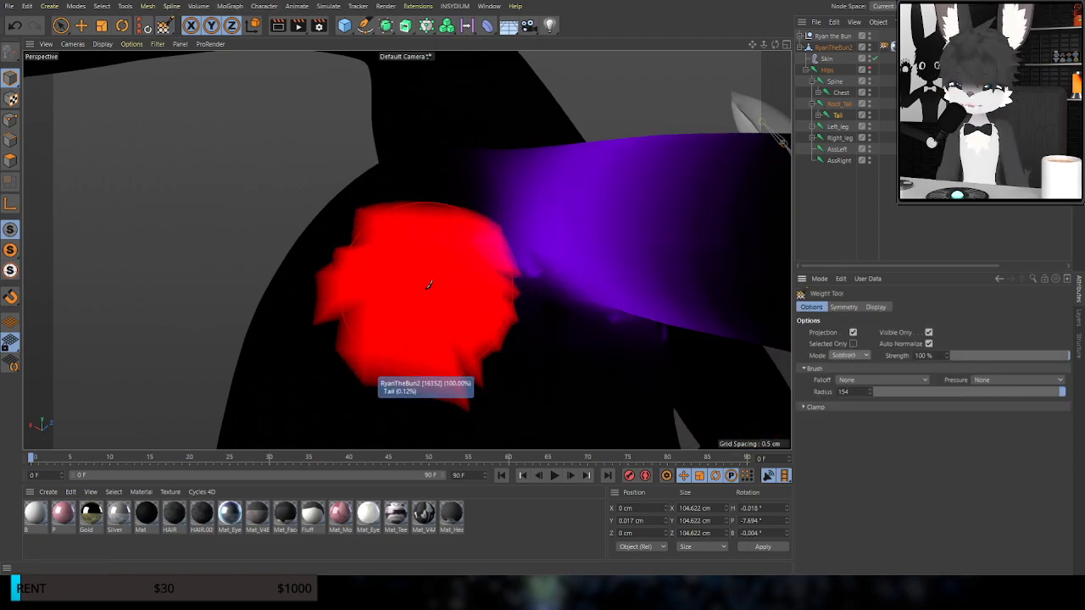
Enable symmetry for the Weight Tool and subtract the stray Tail weights from the body below the tail's base
{"action": "left_click", "coordinate": [841, 306]}
{"action": "left_click", "coordinate": [834, 332]}
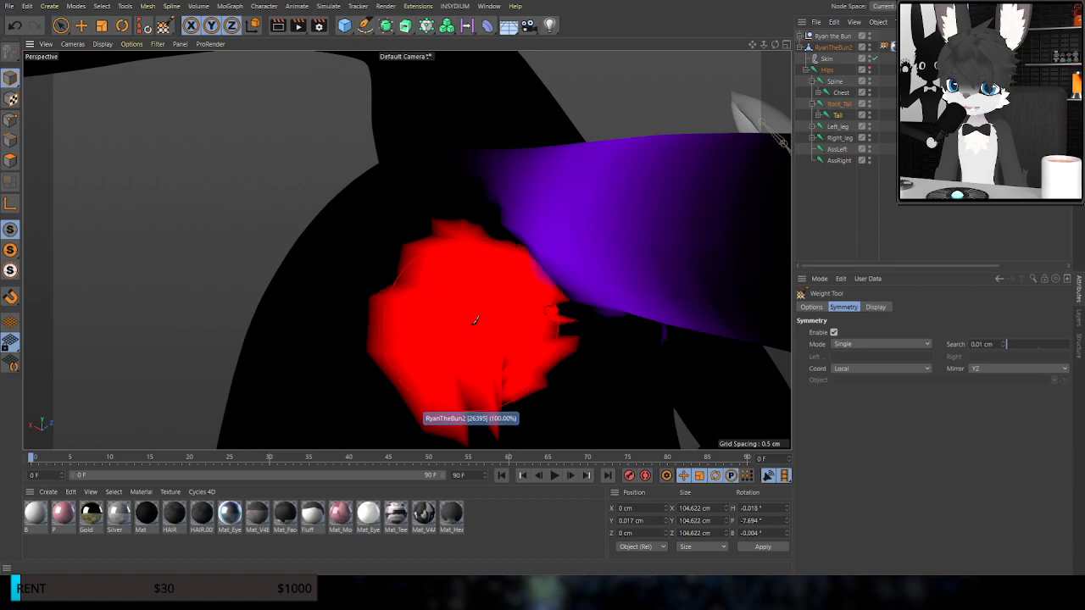
{"action": "mouse_move", "coordinate": [420, 306]}
{"action": "left_mouse_down", "text": "alt"}
{"action": "mouse_move", "coordinate": [472, 305]}
{"action": "mouse_move", "coordinate": [441, 296]}
{"action": "left_mouse_up", "text": "alt"}
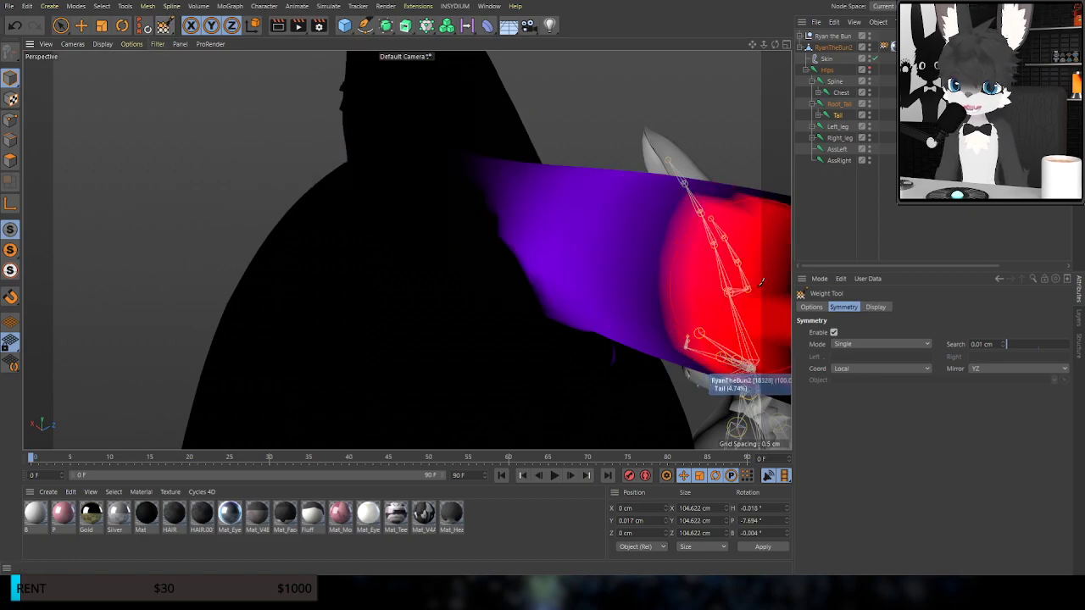
{"action": "left_click", "coordinate": [813, 309]}
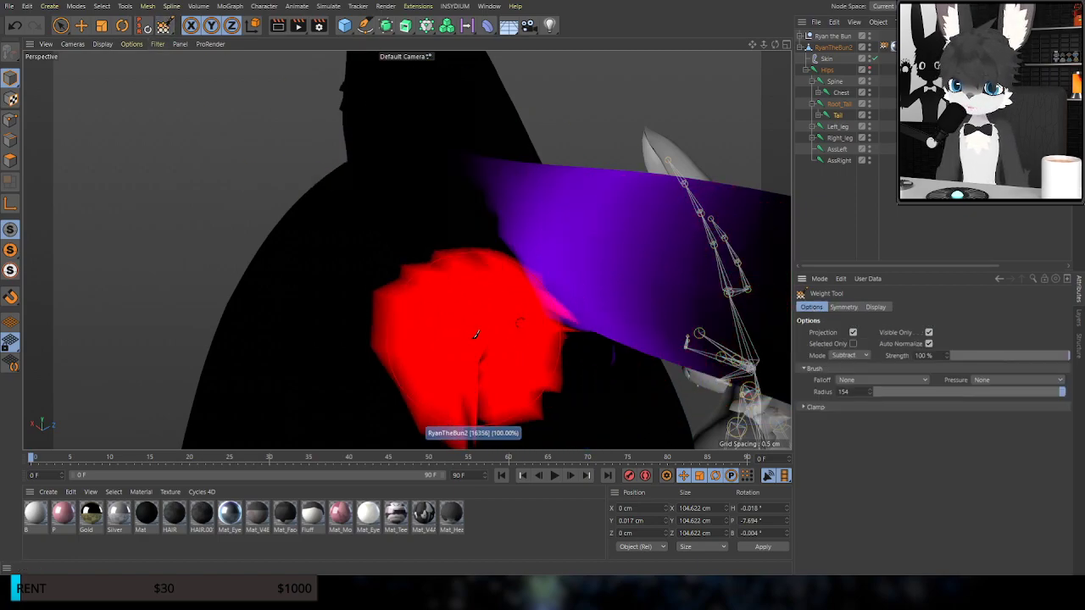
{"action": "left_click_drag", "start_coordinate": [472, 339], "coordinate": [436, 322], "text": "alt"}
{"action": "left_click_drag", "start_coordinate": [407, 249], "coordinate": [341, 241], "text": "alt"}
{"action": "left_click_drag", "start_coordinate": [552, 267], "coordinate": [432, 272], "text": "alt"}
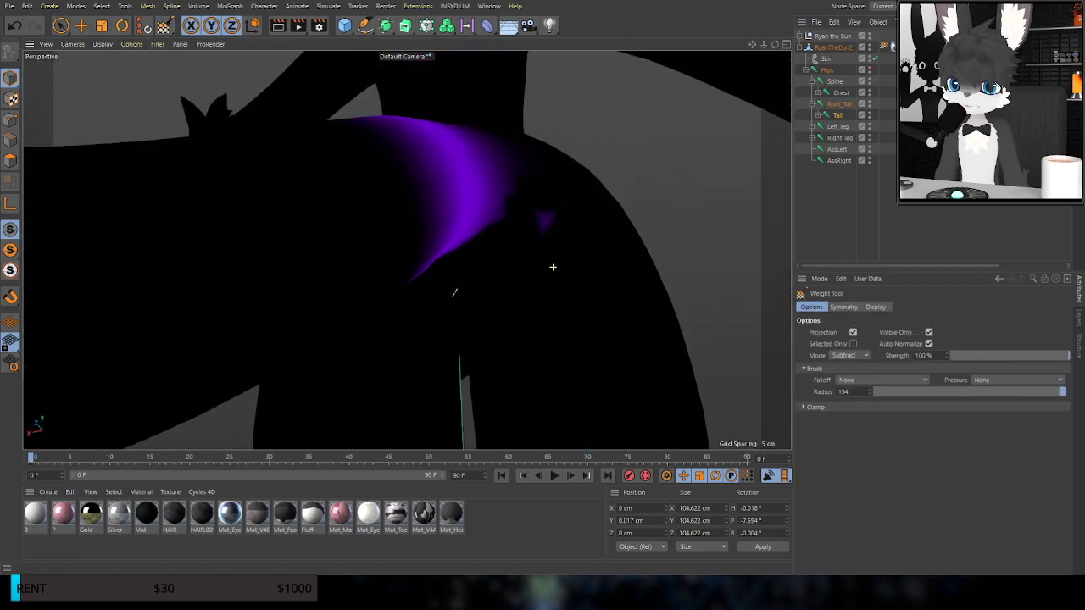
{"action": "middle_click_drag", "start_coordinate": [594, 283], "coordinate": [555, 339], "text": "alt"}
{"action": "mouse_move", "coordinate": [475, 365]}
{"action": "left_mouse_down", "text": "alt"}
{"action": "mouse_move", "coordinate": [623, 368]}
{"action": "mouse_move", "coordinate": [593, 360]}
{"action": "left_mouse_up", "text": "alt"}
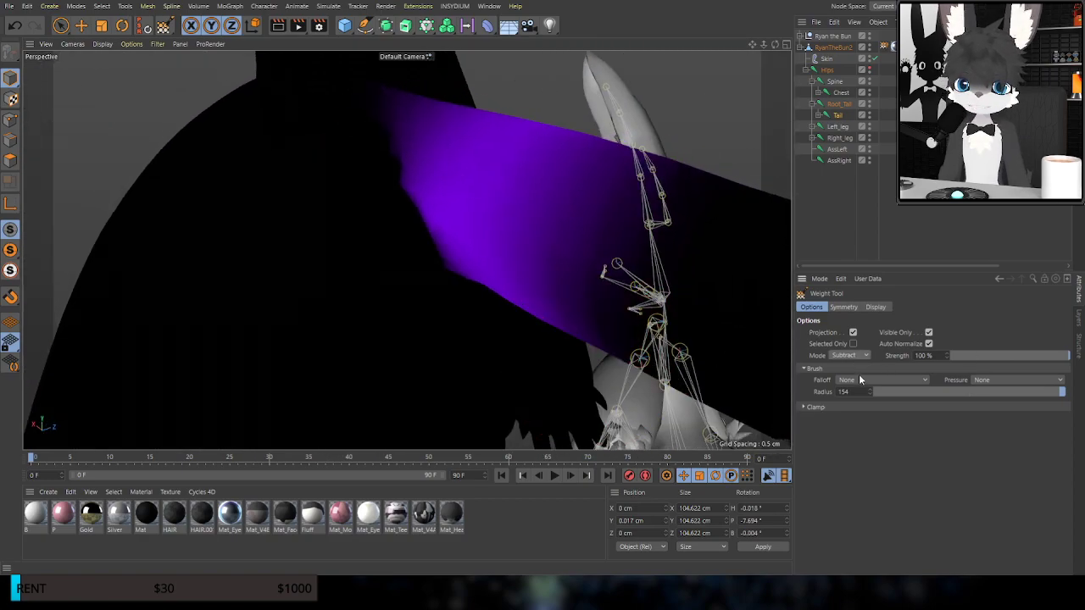
Set the weight brush to Smooth and soften the edge of the Tail joint's weights at the tail's base
{"action": "left_click", "coordinate": [859, 412]}
{"action": "mouse_move", "coordinate": [371, 203]}
{"action": "left_mouse_down"}
{"action": "mouse_move", "coordinate": [453, 331]}
{"action": "mouse_move", "coordinate": [384, 210]}
{"action": "mouse_move", "coordinate": [476, 329]}
{"action": "mouse_move", "coordinate": [381, 196]}
{"action": "mouse_move", "coordinate": [385, 203]}
{"action": "left_mouse_up"}
{"action": "left_click_drag", "start_coordinate": [433, 350], "coordinate": [395, 273], "text": "alt"}
{"action": "left_click_drag", "start_coordinate": [384, 229], "coordinate": [366, 288], "text": "alt"}
Try rotating the Tail joint to a pitch of about 38° to check the tail's base, and undo the rotation
{"action": "left_click", "coordinate": [122, 25]}
{"action": "left_click_drag", "start_coordinate": [282, 228], "coordinate": [452, 299], "text": "alt"}
{"action": "scroll", "coordinate": [409, 203], "scroll_direction": "up", "scroll_amount": 5}
{"action": "scroll", "coordinate": [410, 222], "scroll_direction": "up", "scroll_amount": 2}
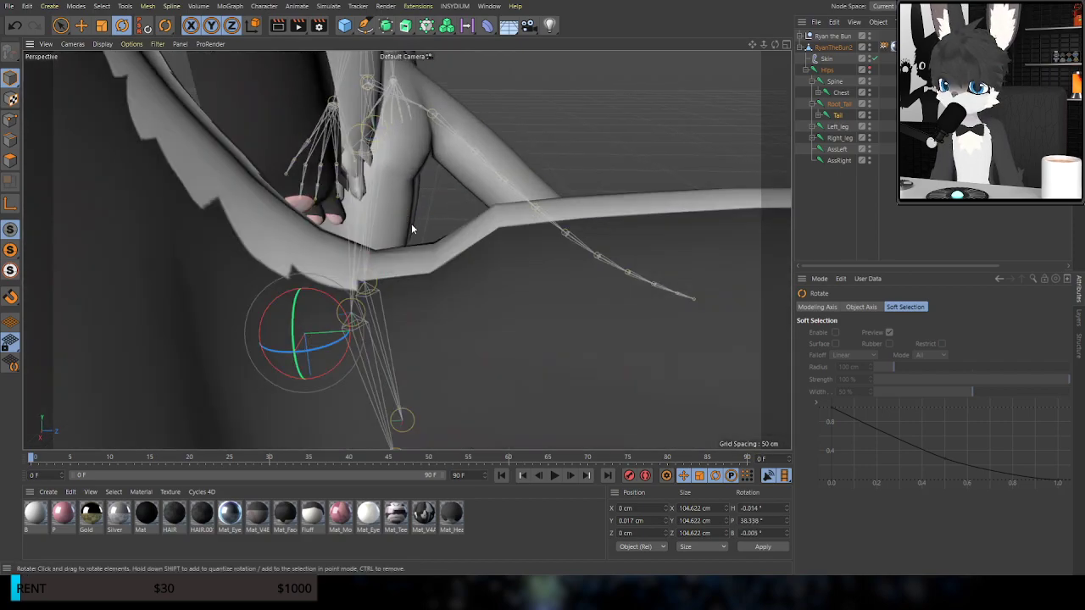
{"action": "key", "text": "ctrl+z"}
{"action": "scroll", "coordinate": [330, 151], "scroll_direction": "down", "scroll_amount": 4}
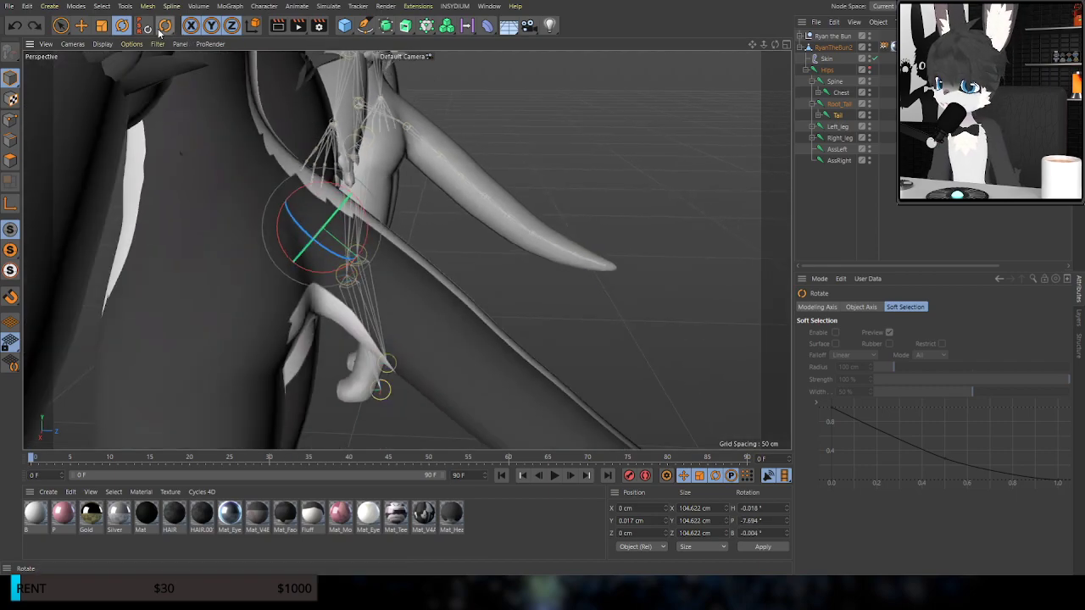
Return to the Weight Tool, expand the tail joint chain and display the weights of Tail_001
{"action": "left_click", "coordinate": [188, 73]}
{"action": "left_click_drag", "start_coordinate": [359, 247], "coordinate": [480, 247], "text": "alt"}
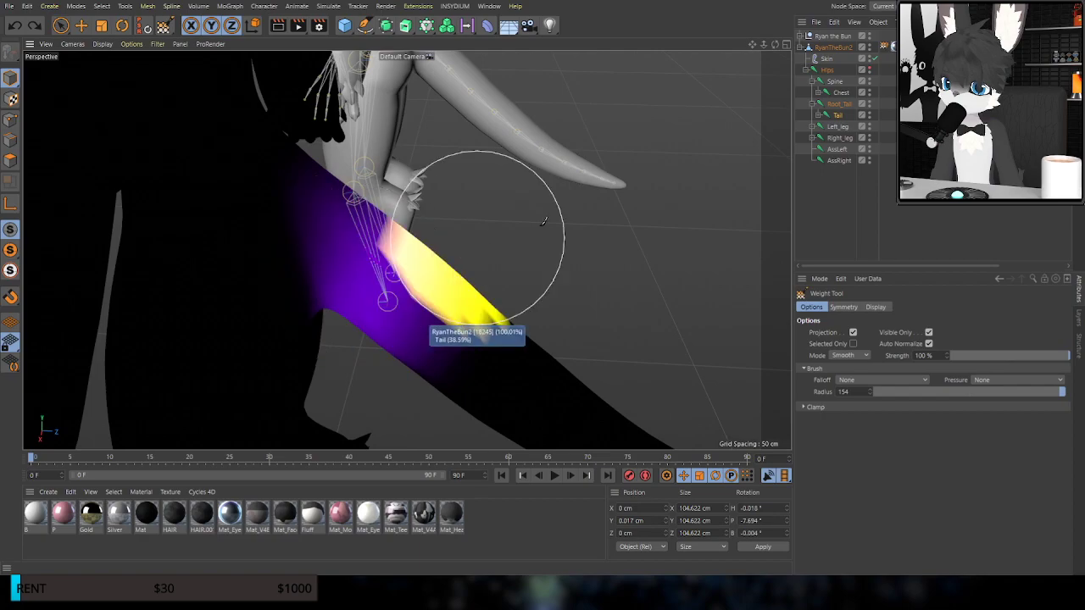
{"action": "left_click", "coordinate": [820, 115]}
{"action": "left_click", "coordinate": [852, 128]}
{"action": "left_click_drag", "start_coordinate": [405, 313], "coordinate": [386, 371], "text": "alt"}
{"action": "scroll", "coordinate": [406, 313], "scroll_direction": "down", "scroll_amount": 8}
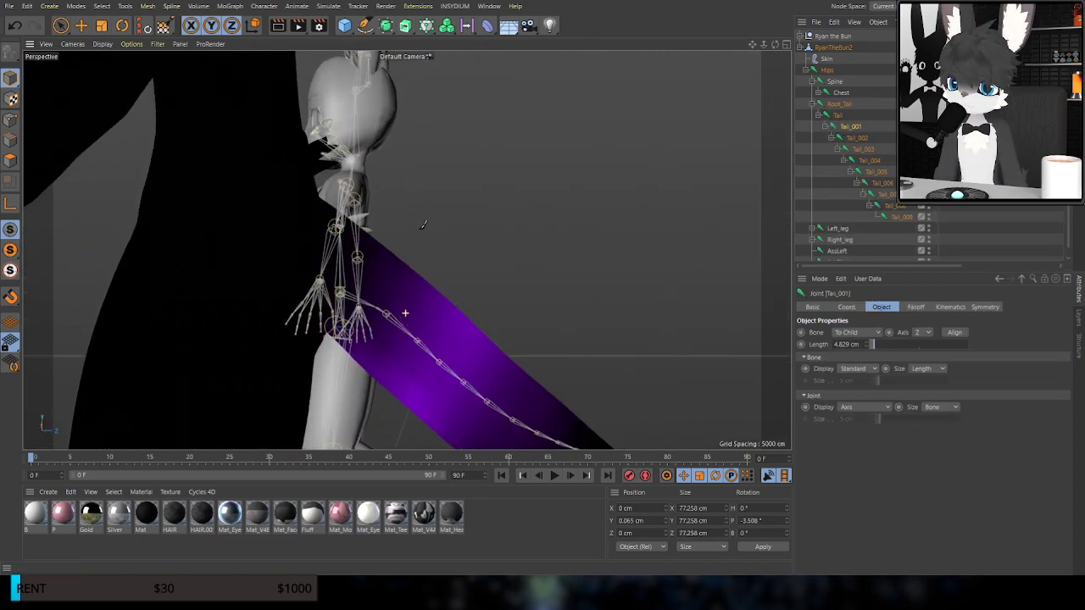
Try rotating the Tail_001 joint to check how the upper tail bends, and undo the rotation
{"action": "left_click", "coordinate": [123, 27]}
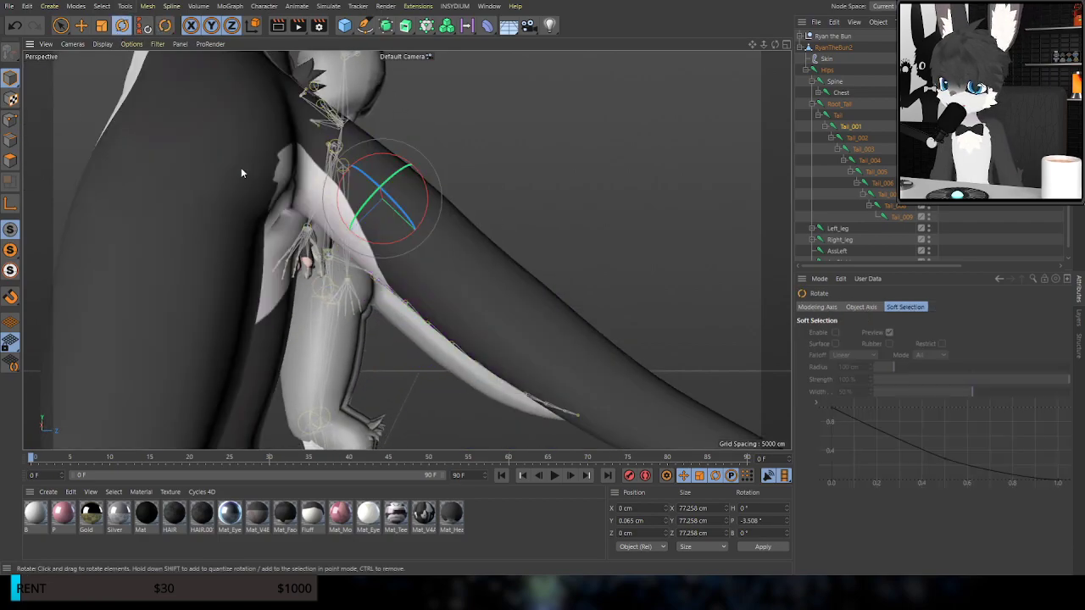
{"action": "scroll", "coordinate": [306, 226], "scroll_direction": "down", "scroll_amount": 3}
{"action": "left_click_drag", "start_coordinate": [306, 226], "coordinate": [313, 251], "text": "alt"}
{"action": "left_click_drag", "start_coordinate": [378, 213], "coordinate": [411, 264]}
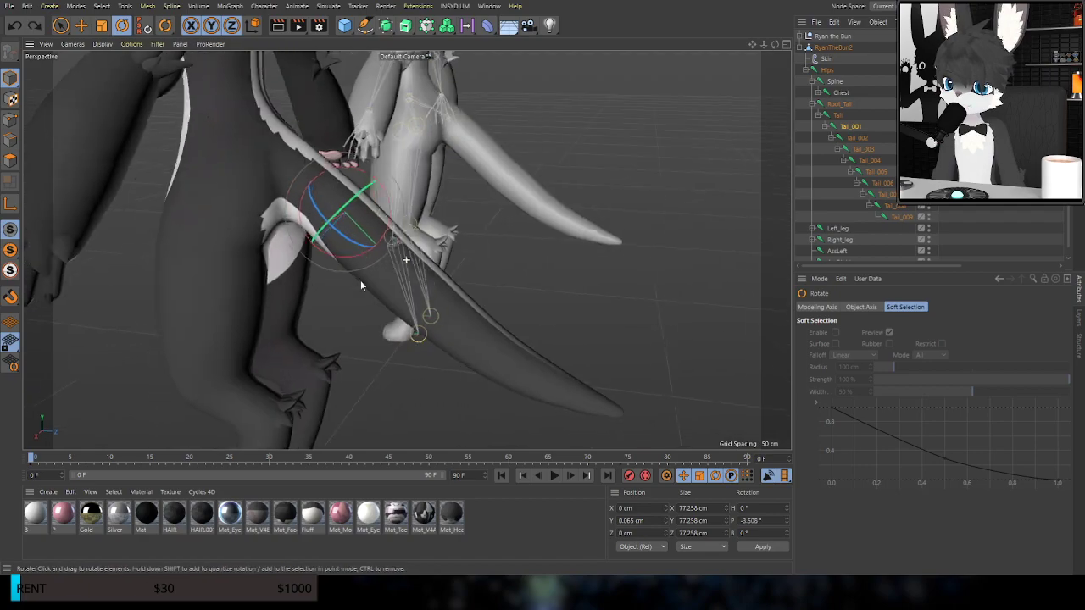
{"action": "left_click_drag", "start_coordinate": [362, 286], "coordinate": [383, 293], "text": "alt"}
Select the Tail_002 joint, try bending it to a pitch of about -44°, undo it, and display its weights
{"action": "left_click", "coordinate": [856, 139]}
{"action": "left_click_drag", "start_coordinate": [417, 241], "coordinate": [439, 285]}
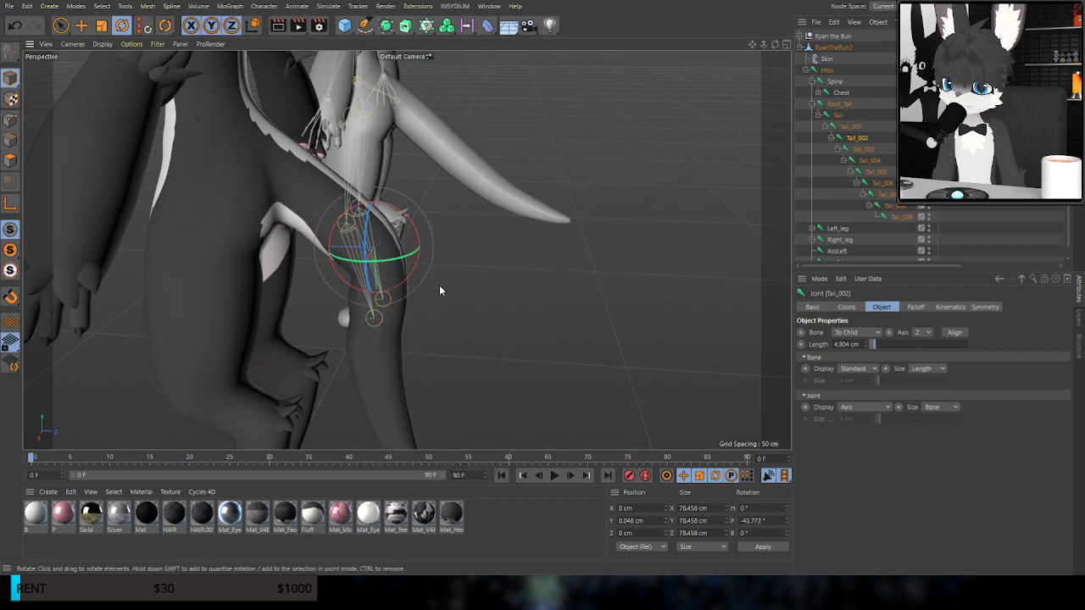
{"action": "left_click", "coordinate": [165, 26]}
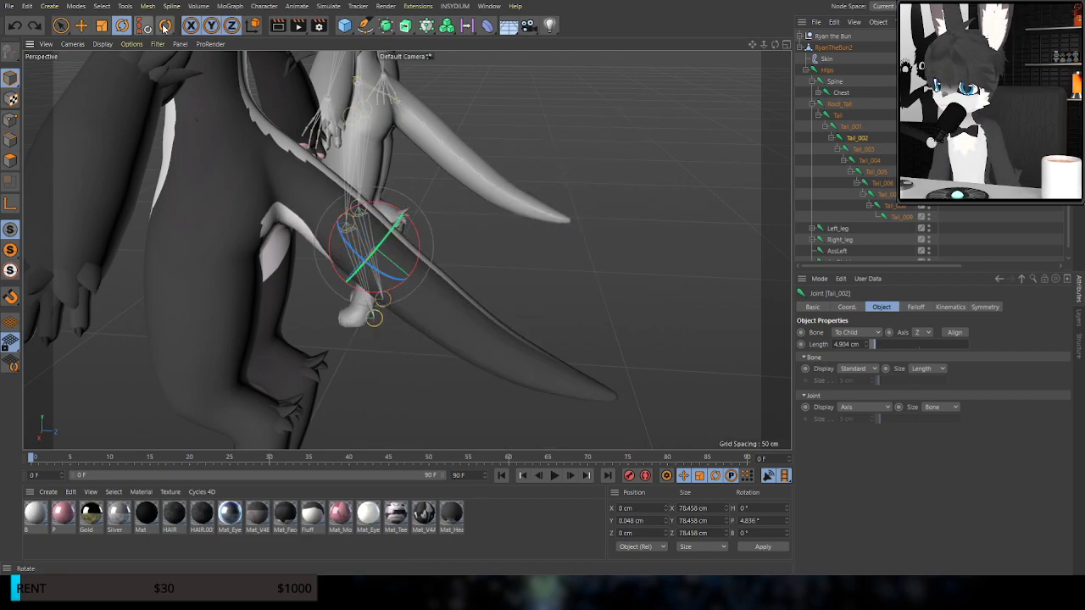
{"action": "left_click", "coordinate": [183, 63]}
{"action": "left_click_drag", "start_coordinate": [417, 340], "coordinate": [411, 358], "text": "alt"}
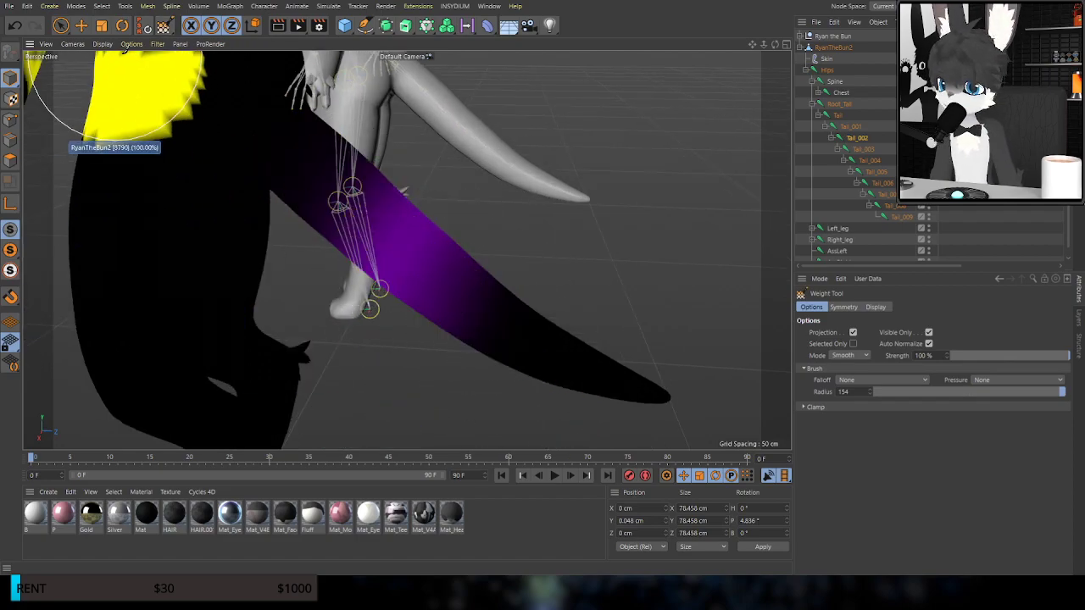
Try bending Tail_002 to a pitch of about -44°, inspect its weights in the bent pose, and undo the rotation
{"action": "left_click", "coordinate": [122, 26]}
{"action": "left_click_drag", "start_coordinate": [410, 195], "coordinate": [406, 260]}
{"action": "key", "text": "ctrl+z"}
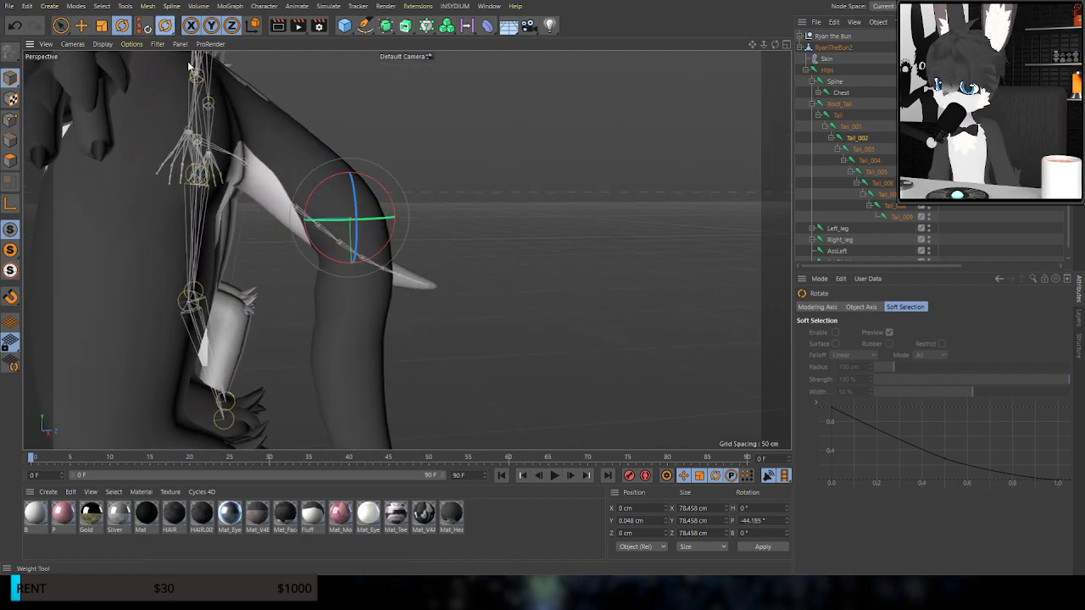
{"action": "left_click", "coordinate": [166, 26]}
{"action": "scroll", "coordinate": [204, 303], "scroll_direction": "up", "scroll_amount": 3}
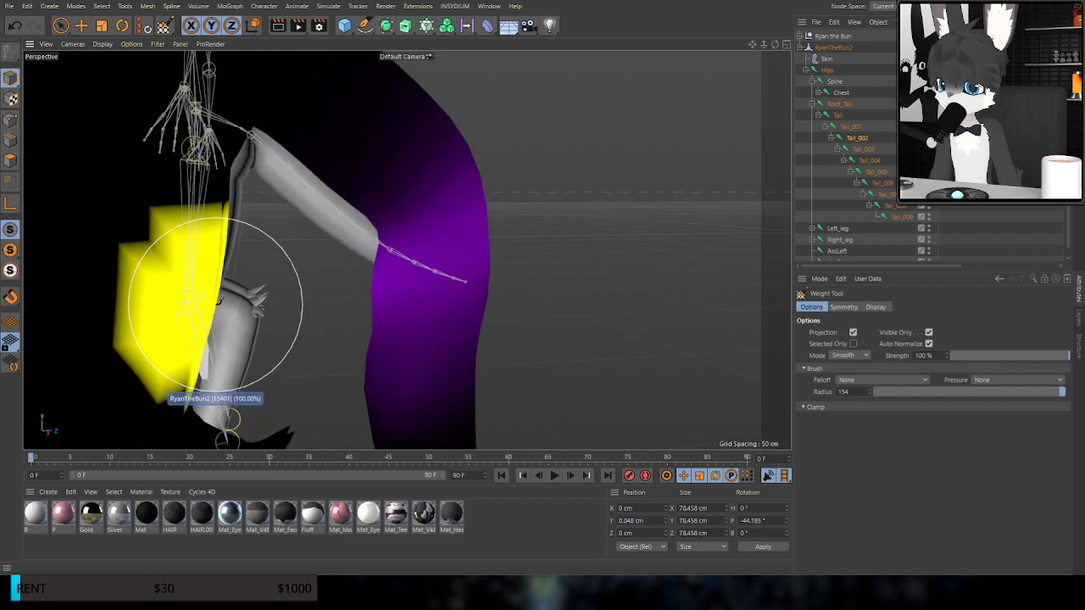
{"action": "mouse_move", "coordinate": [420, 338]}
{"action": "left_mouse_down", "text": "alt"}
{"action": "mouse_move", "coordinate": [465, 323]}
{"action": "mouse_move", "coordinate": [440, 325]}
{"action": "left_mouse_up", "text": "alt"}
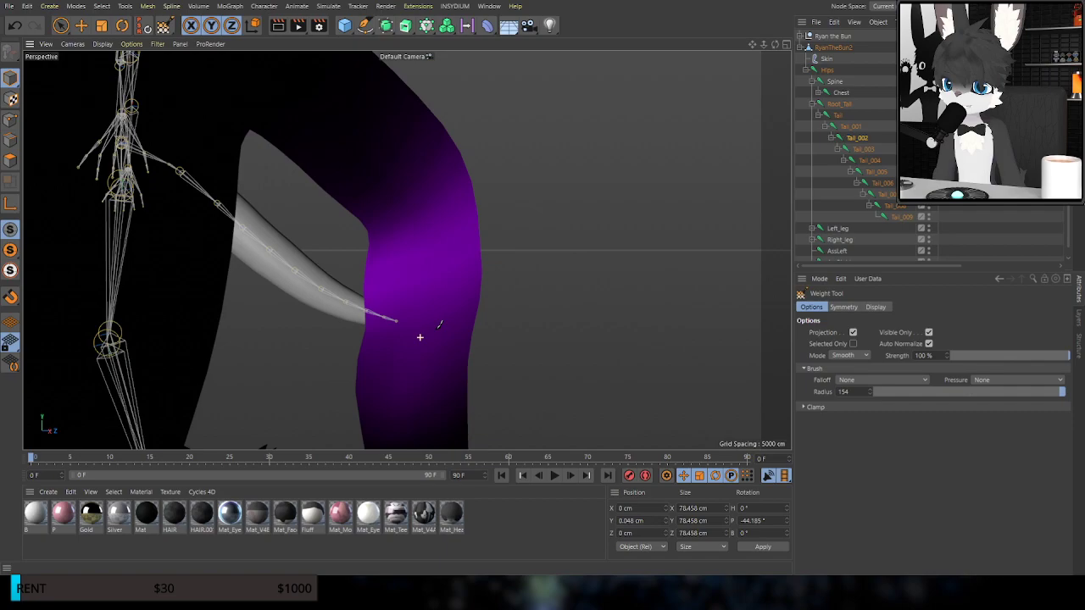
{"action": "middle_click_drag", "start_coordinate": [425, 279], "coordinate": [407, 212], "text": "alt"}
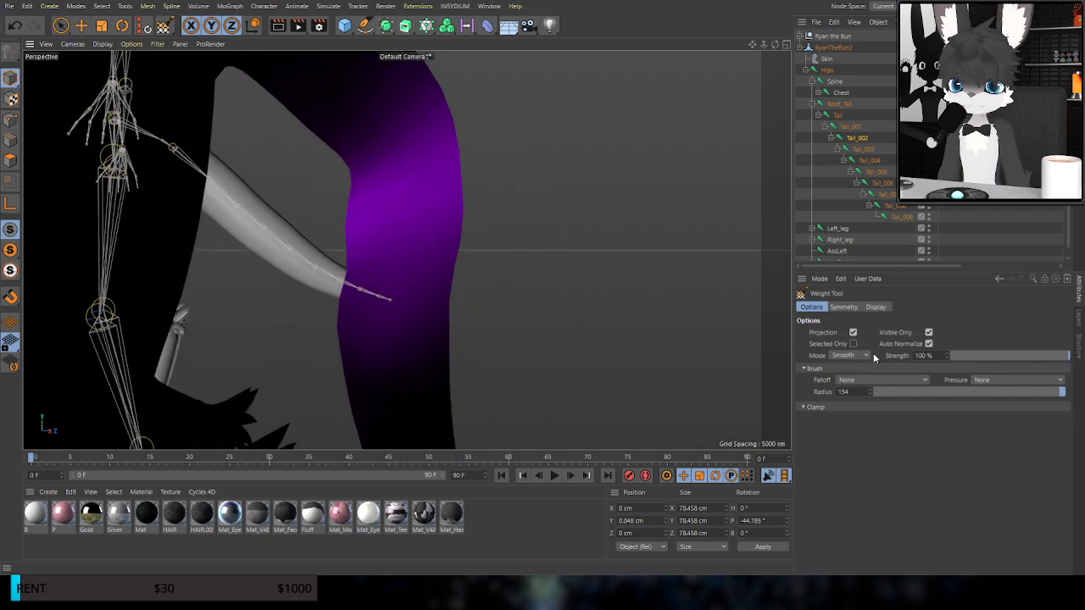
{"action": "key", "text": "ctrl+z"}
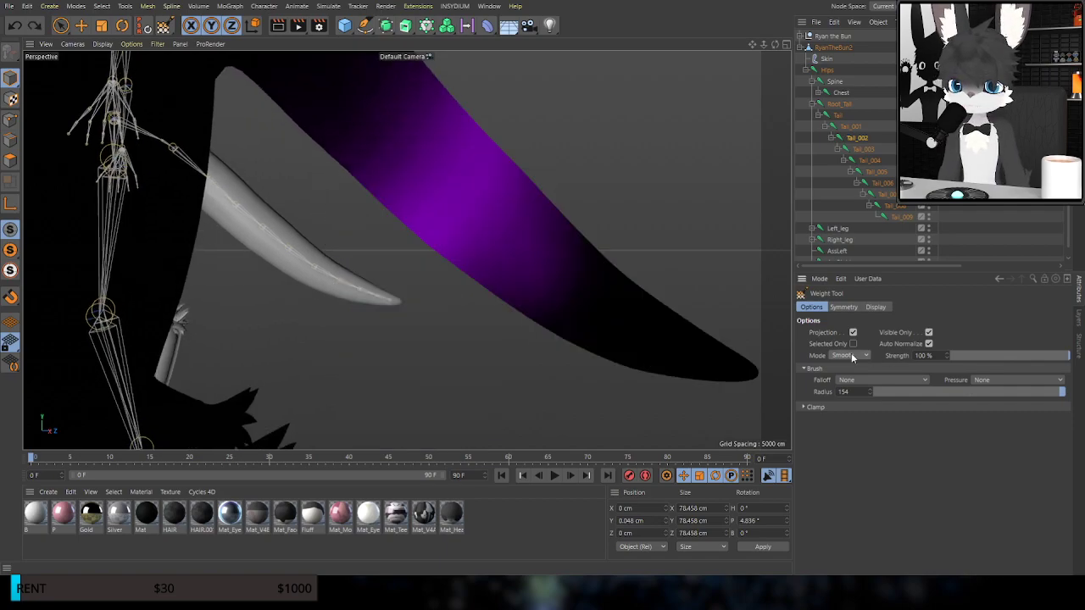
Brush over the Tail_002 weights along the tail in Smooth and Bleed modes
{"action": "mouse_move", "coordinate": [441, 163]}
{"action": "left_mouse_down"}
{"action": "mouse_move", "coordinate": [581, 327]}
{"action": "mouse_move", "coordinate": [667, 458]}
{"action": "left_mouse_up"}
{"action": "mouse_move", "coordinate": [458, 195]}
{"action": "left_mouse_down"}
{"action": "mouse_move", "coordinate": [484, 243]}
{"action": "mouse_move", "coordinate": [521, 255]}
{"action": "mouse_move", "coordinate": [411, 279]}
{"action": "mouse_move", "coordinate": [465, 341]}
{"action": "mouse_move", "coordinate": [771, 296]}
{"action": "left_mouse_up"}
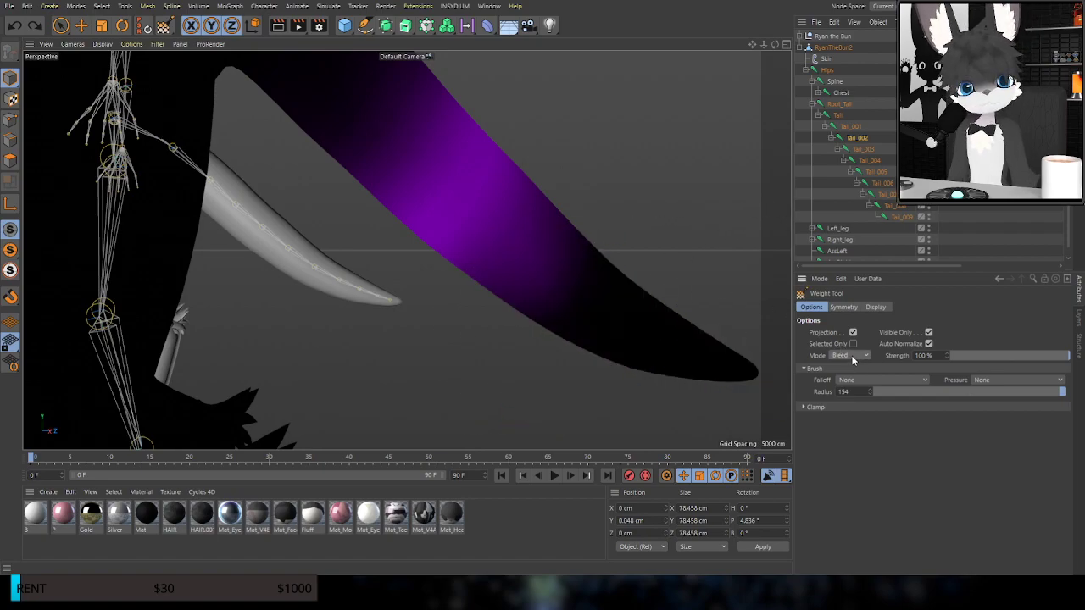
{"action": "left_click_drag", "start_coordinate": [484, 184], "coordinate": [451, 254]}
Try bending the tail at Tail_002 twice to test the brushed weights, undoing each rotation
{"action": "key", "text": "r"}
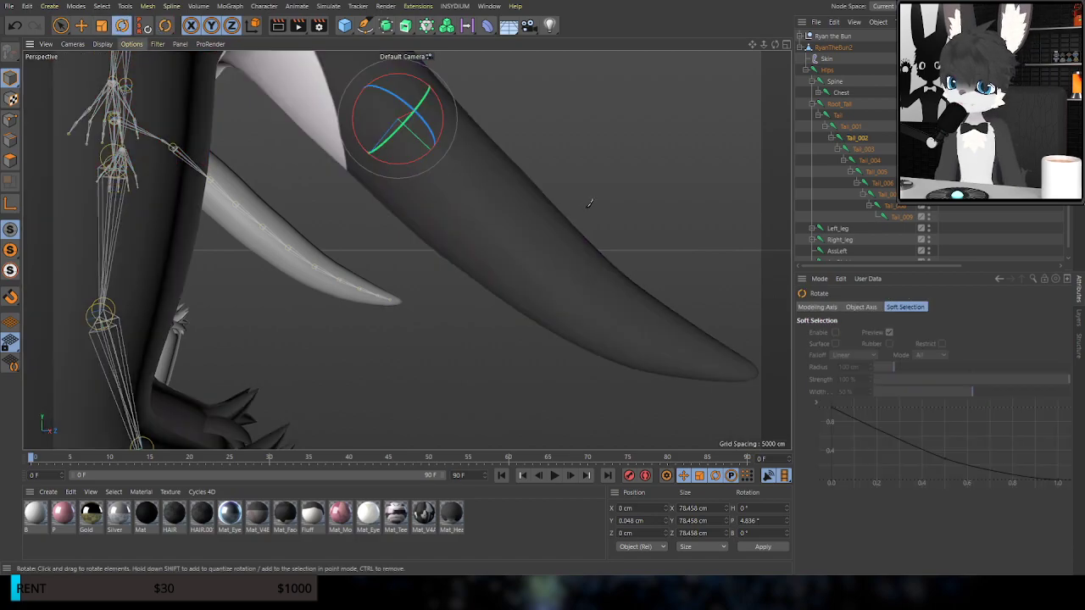
{"action": "left_click_drag", "start_coordinate": [439, 119], "coordinate": [438, 204]}
{"action": "key", "text": "ctrl+z"}
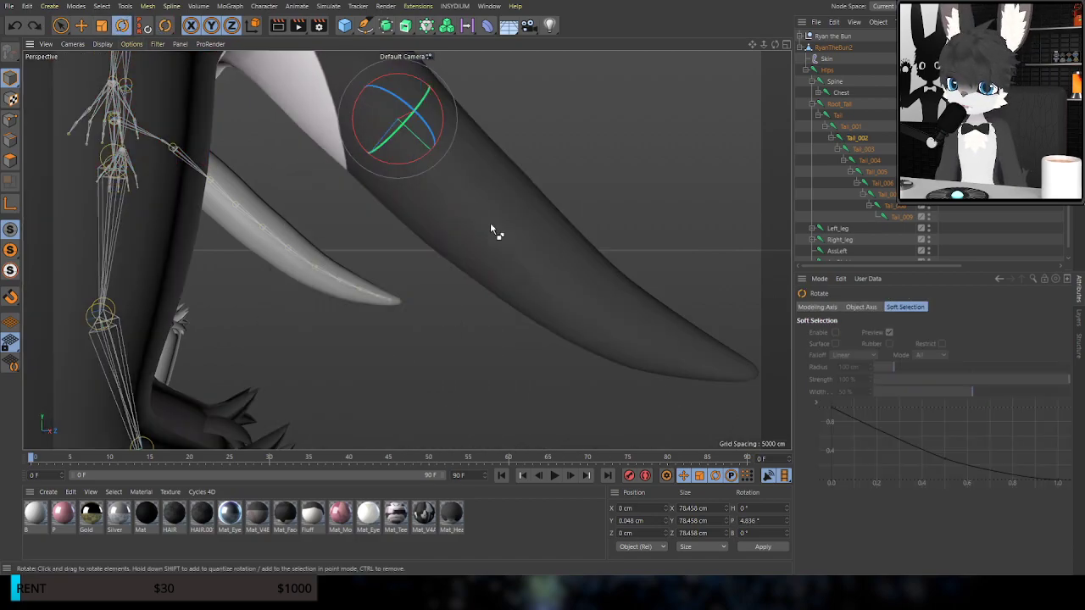
{"action": "left_click_drag", "start_coordinate": [437, 114], "coordinate": [449, 152]}
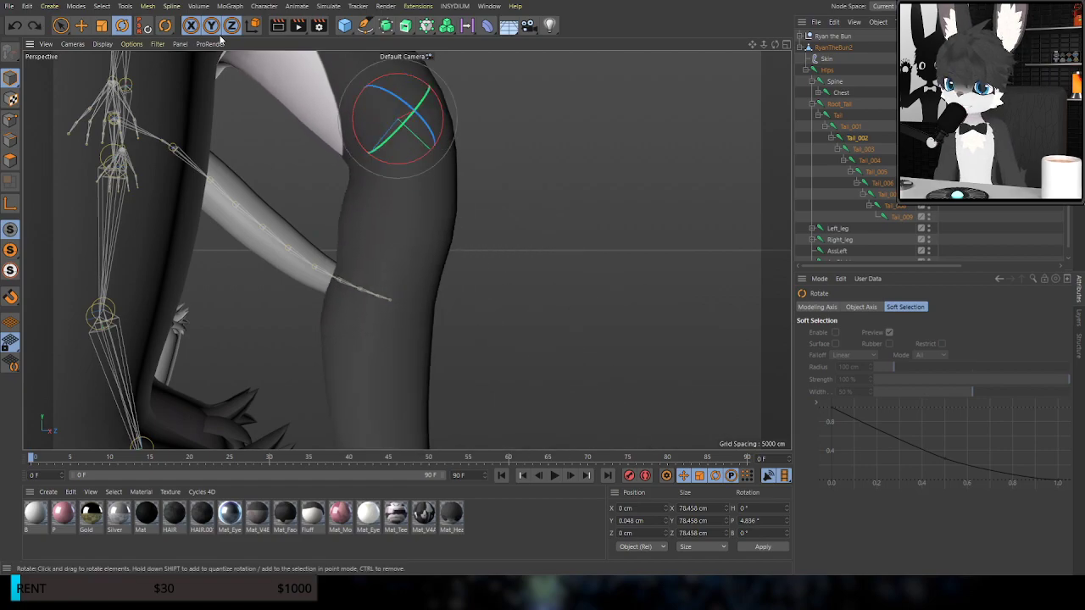
{"action": "key", "text": "ctrl+z"}
Smooth the Tail_002 weights along the middle of the tail with the Weight Tool at 100% strength and radius 154
{"action": "left_click", "coordinate": [175, 65]}
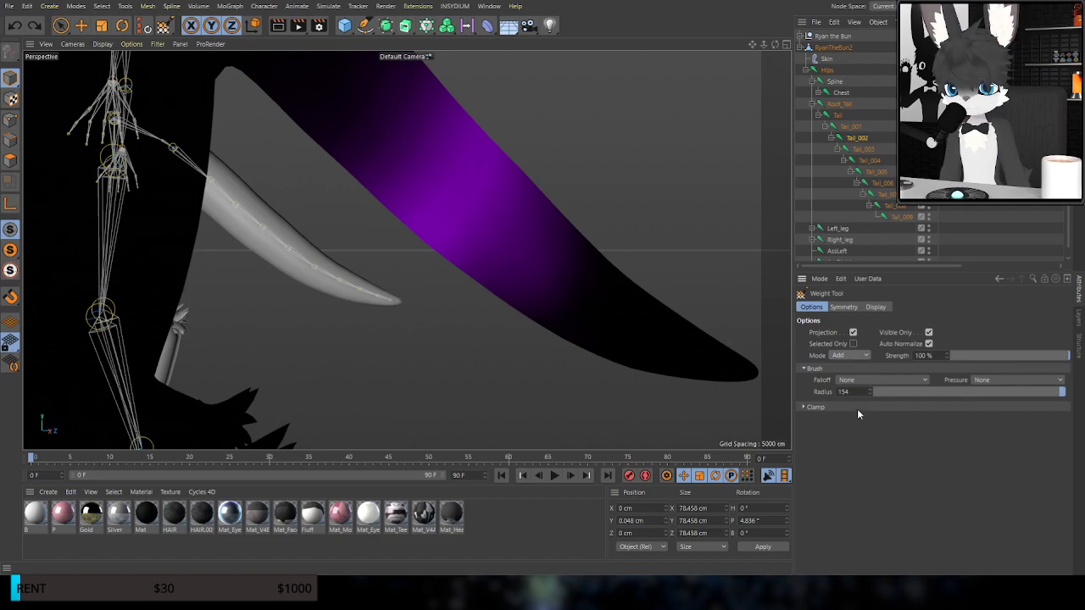
{"action": "mouse_move", "coordinate": [407, 246]}
{"action": "left_mouse_down", "text": "shift"}
{"action": "mouse_move", "coordinate": [646, 251]}
{"action": "mouse_move", "coordinate": [423, 165]}
{"action": "mouse_move", "coordinate": [381, 116]}
{"action": "mouse_move", "coordinate": [393, 101]}
{"action": "mouse_move", "coordinate": [520, 249]}
{"action": "left_mouse_up", "text": "shift"}
{"action": "left_click", "coordinate": [377, 155], "text": "shift"}
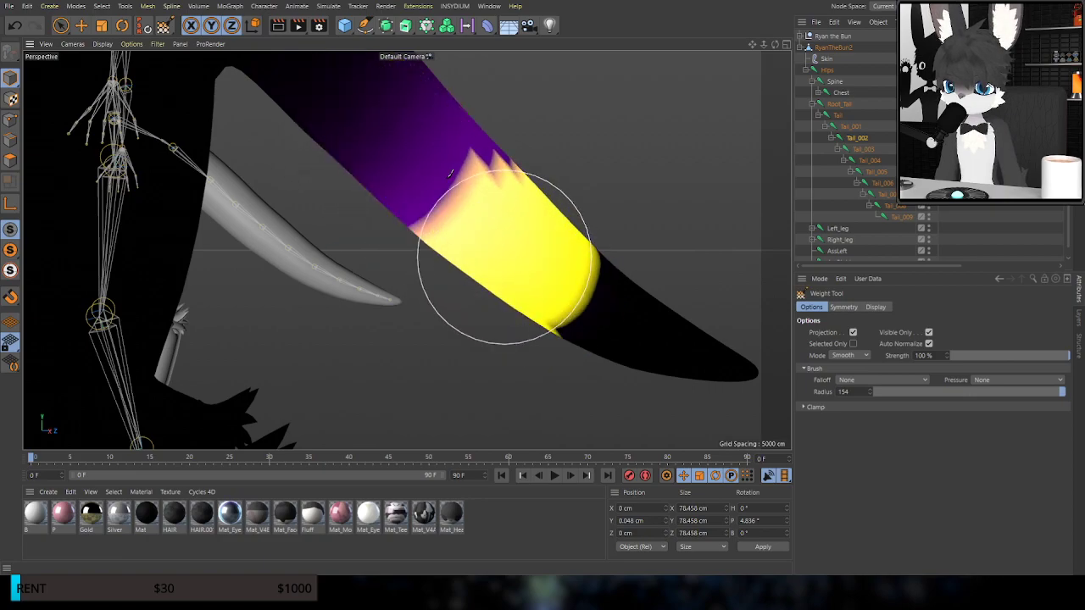
Try bending Tail_002 to a pitch of about -49° and once more from another view, undoing both rotations
{"action": "left_click", "coordinate": [122, 27]}
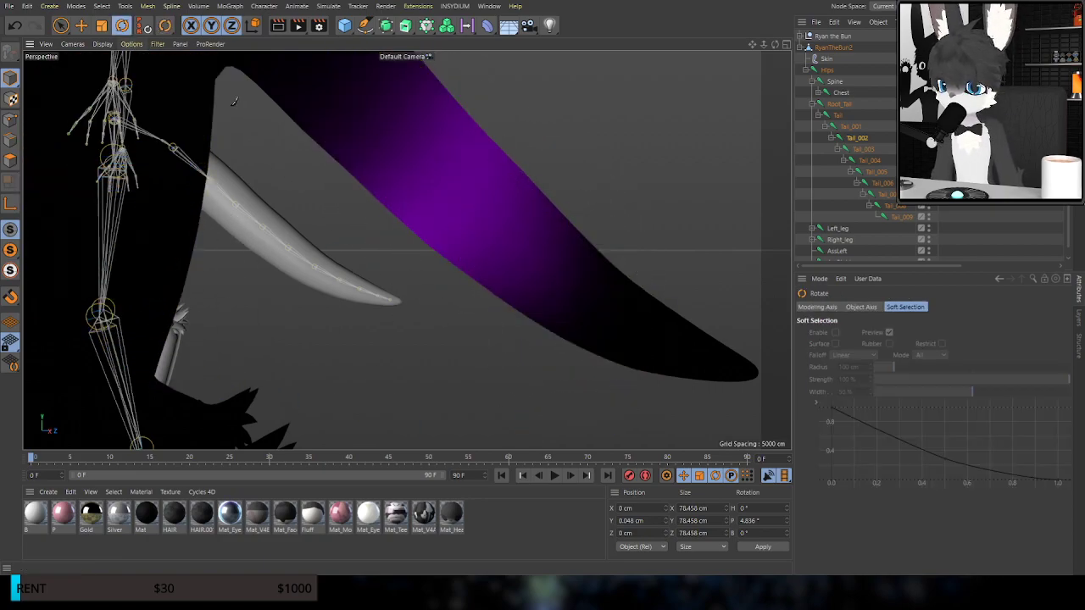
{"action": "left_click_drag", "start_coordinate": [418, 162], "coordinate": [368, 194]}
{"action": "left_click_drag", "start_coordinate": [416, 221], "coordinate": [398, 268], "text": "alt"}
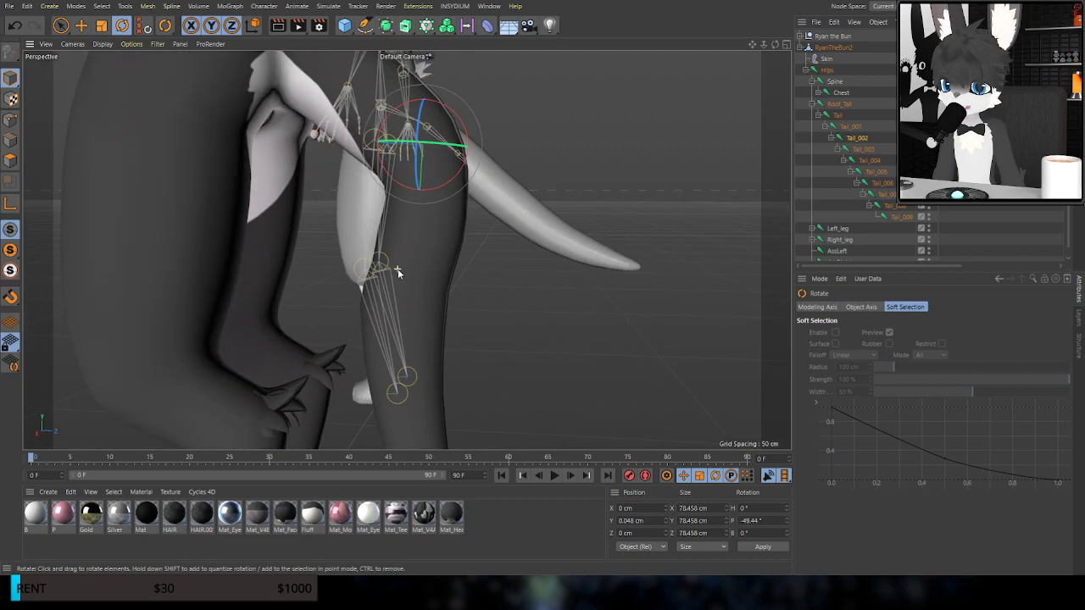
{"action": "scroll", "coordinate": [398, 278], "scroll_direction": "down", "scroll_amount": 3}
{"action": "key", "text": "ctrl+z"}
{"action": "left_click_drag", "start_coordinate": [464, 179], "coordinate": [445, 140]}
{"action": "key", "text": "ctrl+z"}
{"action": "key", "text": "ctrl+z"}
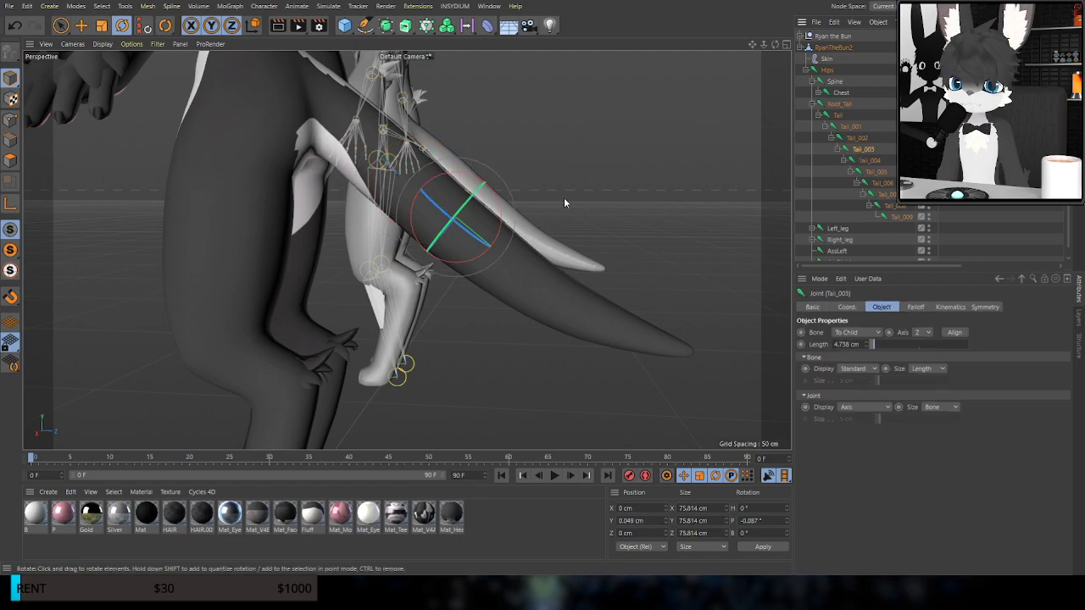
Try bending the tail at Tail_003 and Tail_004, undoing each rotation
{"action": "left_click_drag", "start_coordinate": [504, 209], "coordinate": [556, 289]}
{"action": "key", "text": "ctrl+z"}
{"action": "left_click", "coordinate": [872, 160]}
{"action": "key", "text": "ctrl+z"}
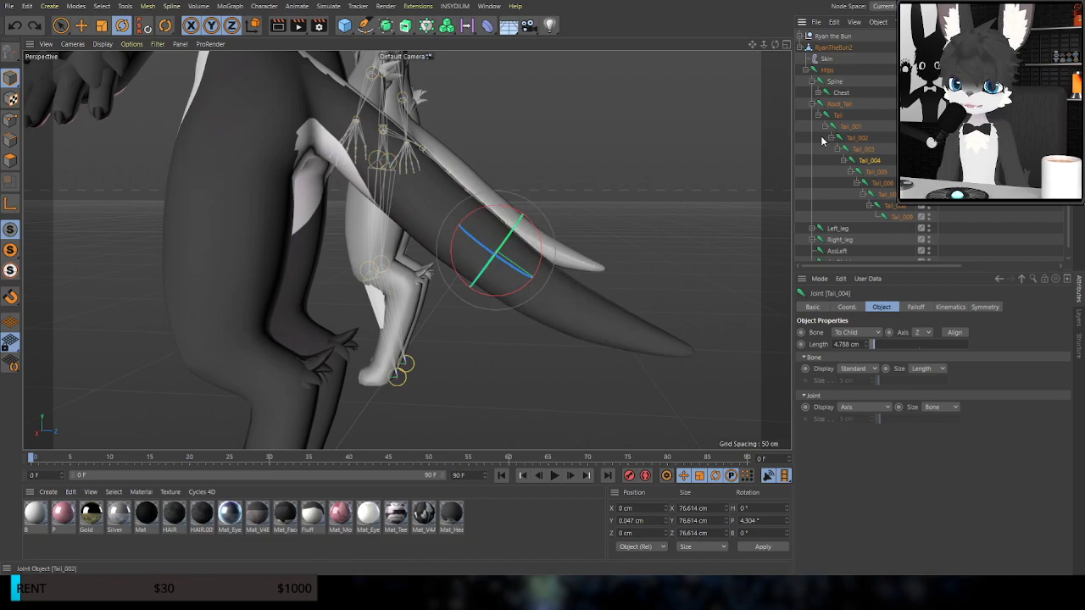
Expand the Ryan the Bun rig down to its tail joints and select its Tail_001 joint
{"action": "left_click", "coordinate": [800, 38]}
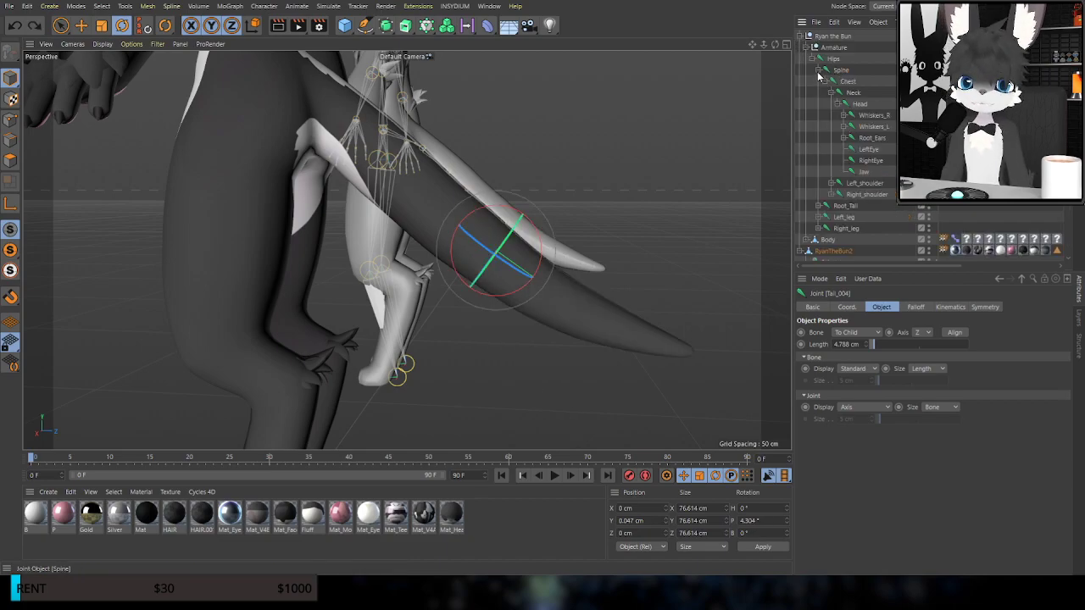
{"action": "left_click", "coordinate": [818, 71]}
{"action": "left_click", "coordinate": [825, 92]}
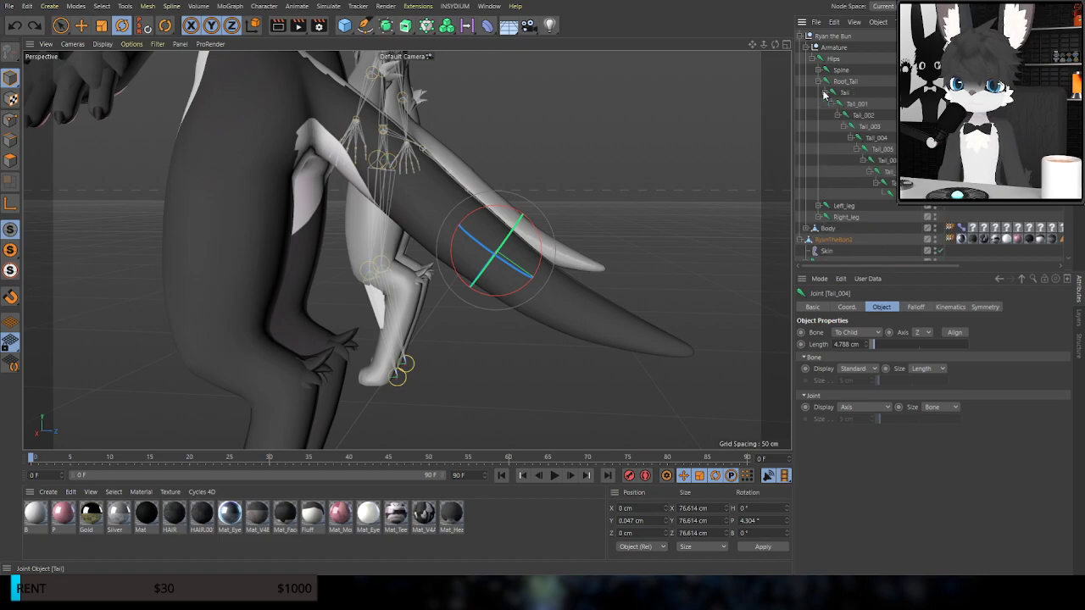
{"action": "middle_click_drag", "start_coordinate": [578, 214], "coordinate": [565, 253], "text": "alt"}
{"action": "scroll", "coordinate": [480, 204], "scroll_direction": "up", "scroll_amount": 6}
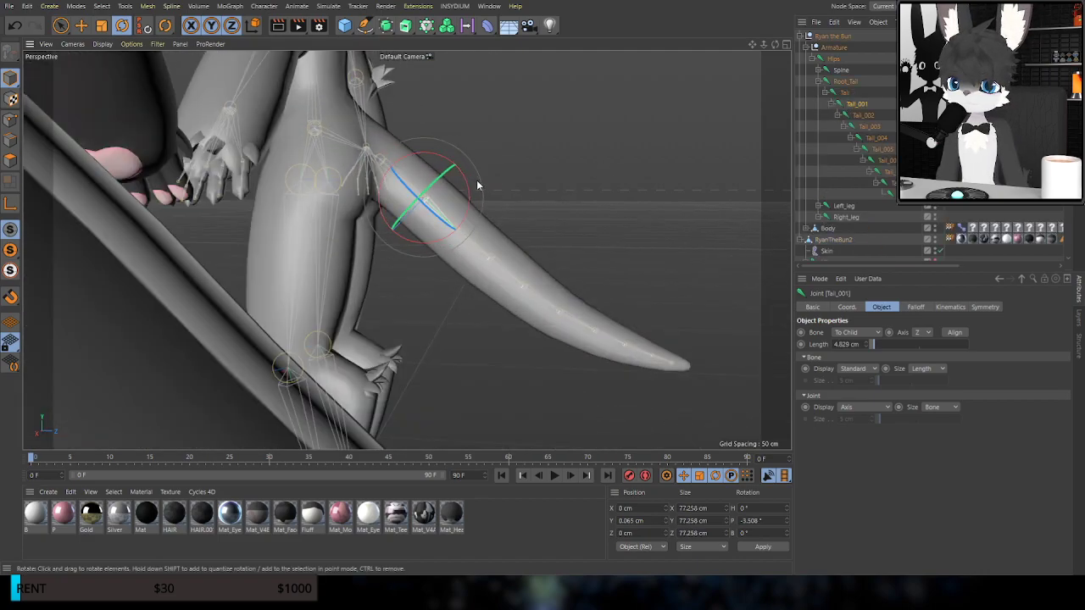
Try bending Ryan the Bun's original tail at Tail_001, Tail_003 to a pitch of about 57°, and Tail_007, undoing each rotation
{"action": "left_click_drag", "start_coordinate": [454, 204], "coordinate": [529, 231]}
{"action": "key", "text": "ctrl+z"}
{"action": "key", "text": "ctrl+z"}
{"action": "left_click", "coordinate": [869, 127]}
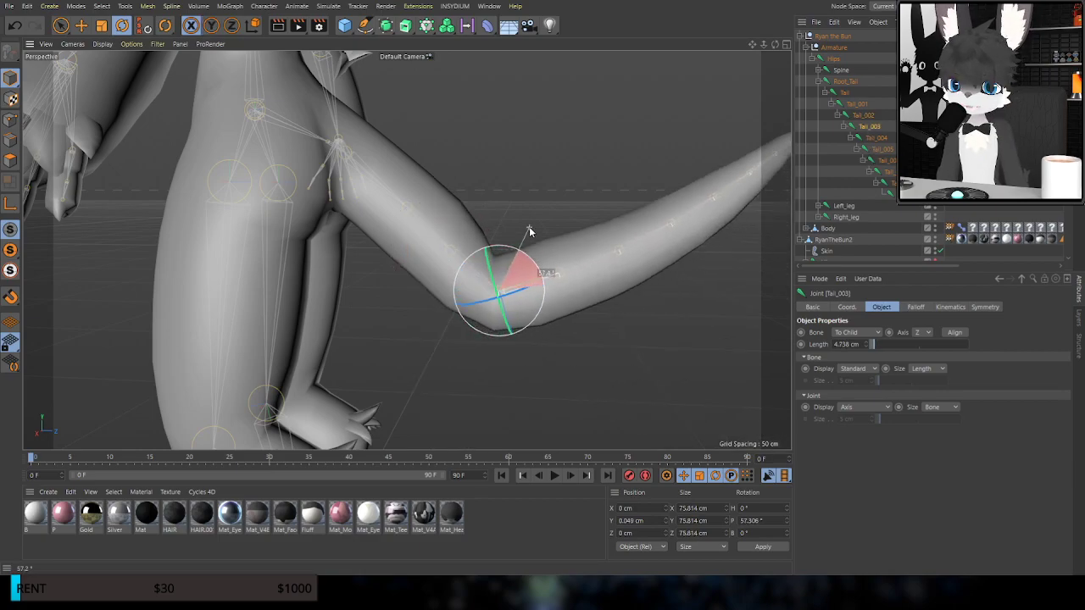
{"action": "key", "text": "ctrl+z"}
{"action": "left_click", "coordinate": [883, 173]}
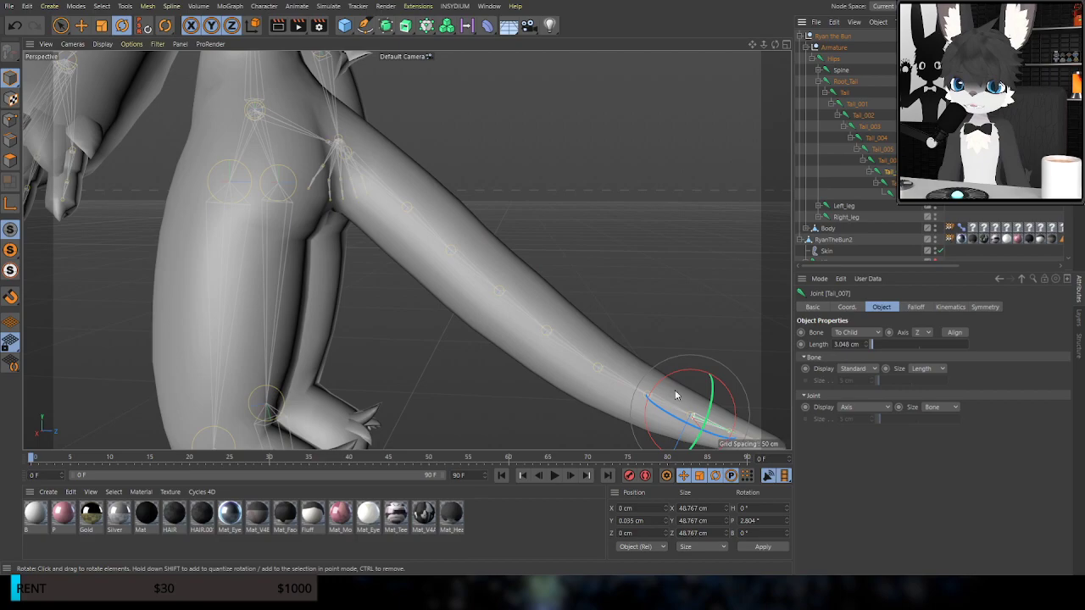
{"action": "left_click_drag", "start_coordinate": [680, 377], "coordinate": [645, 393]}
{"action": "key", "text": "ctrl+z"}
{"action": "scroll", "coordinate": [535, 85], "scroll_direction": "down", "scroll_amount": 7}
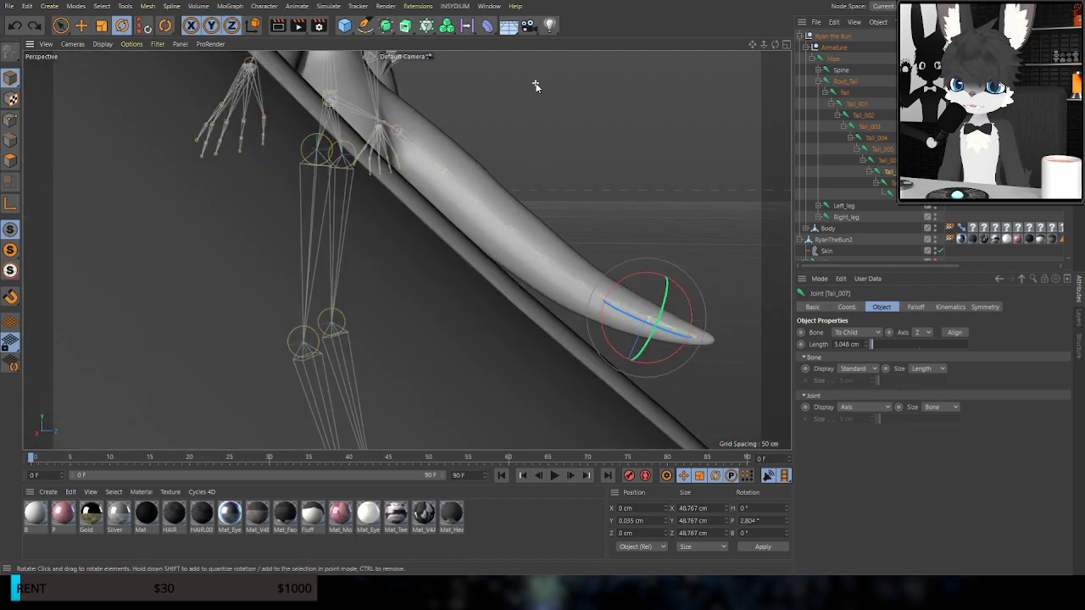
Return to the RyanTheBun2 rig, try bending its Tail_004 joint to a pitch of about -33°, and undo it
{"action": "left_click", "coordinate": [802, 35]}
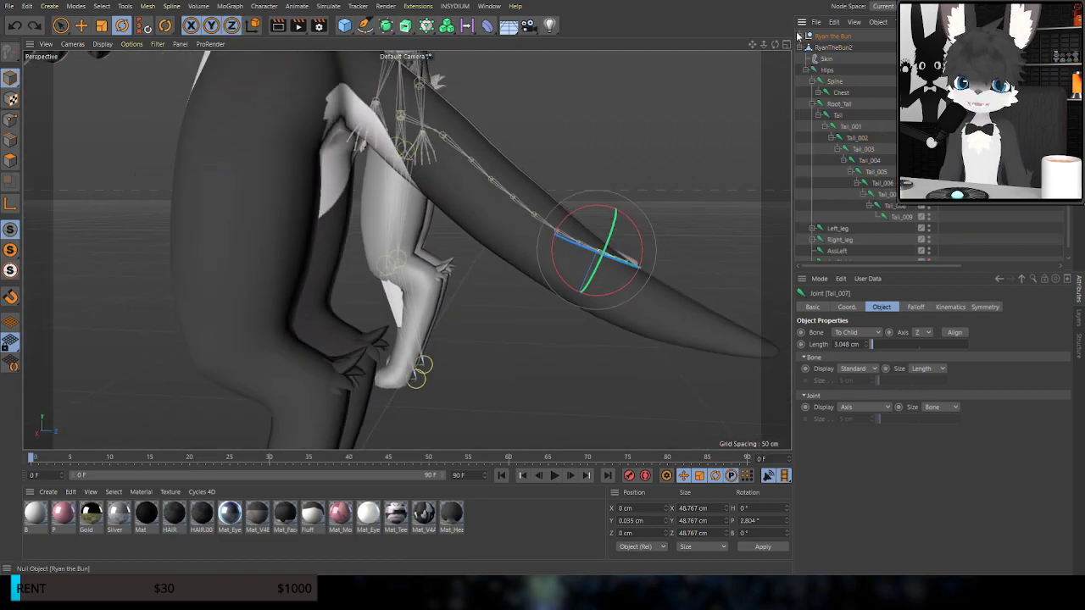
{"action": "left_click", "coordinate": [857, 141]}
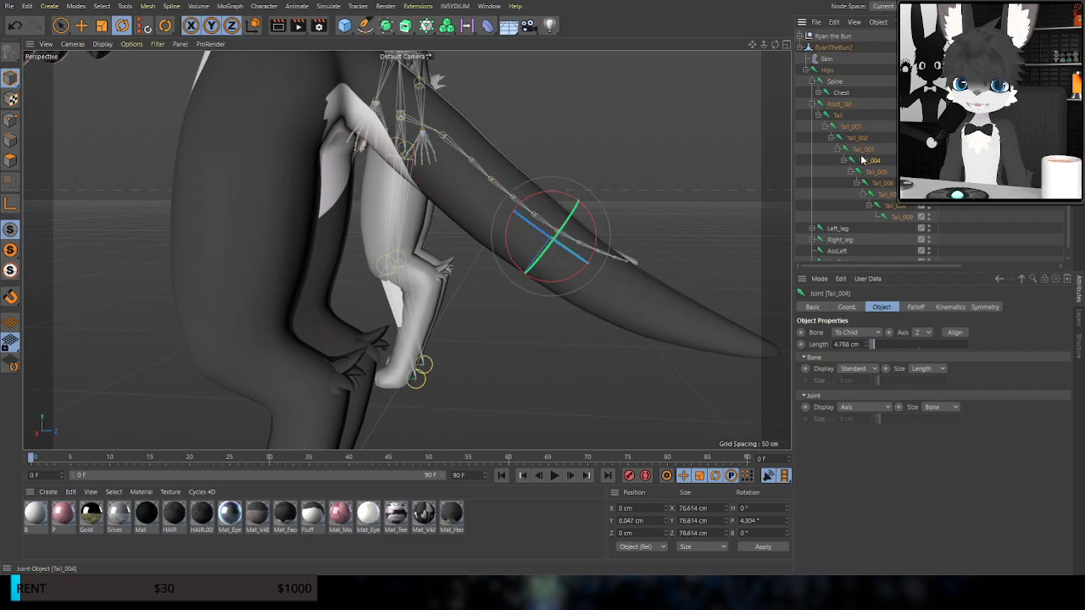
{"action": "middle_click_drag", "start_coordinate": [592, 257], "coordinate": [542, 259], "text": "alt"}
{"action": "scroll", "coordinate": [533, 251], "scroll_direction": "up", "scroll_amount": 4}
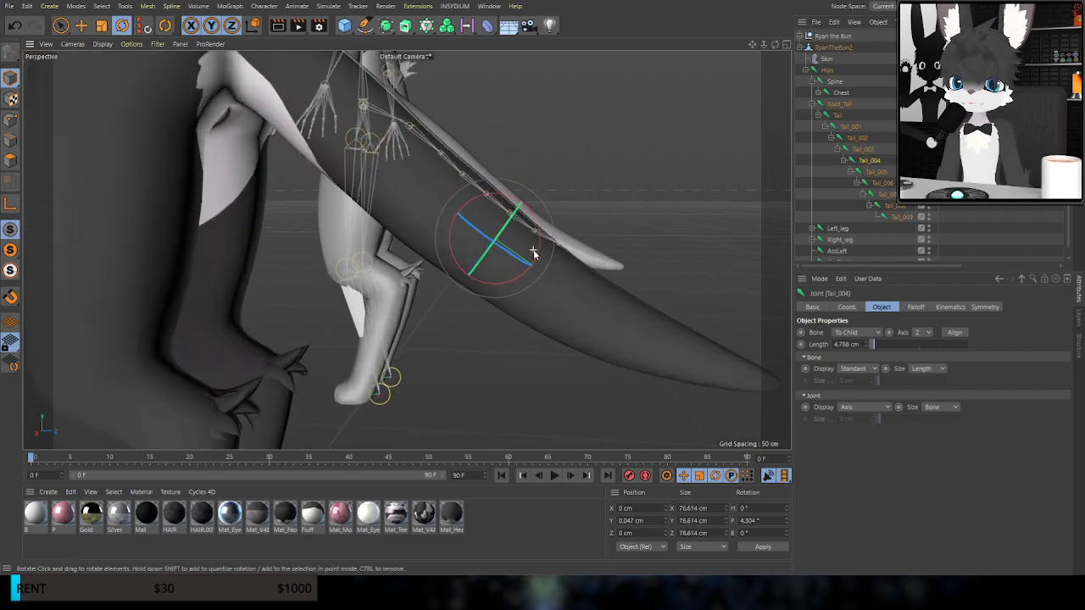
{"action": "left_click_drag", "start_coordinate": [531, 240], "coordinate": [552, 300]}
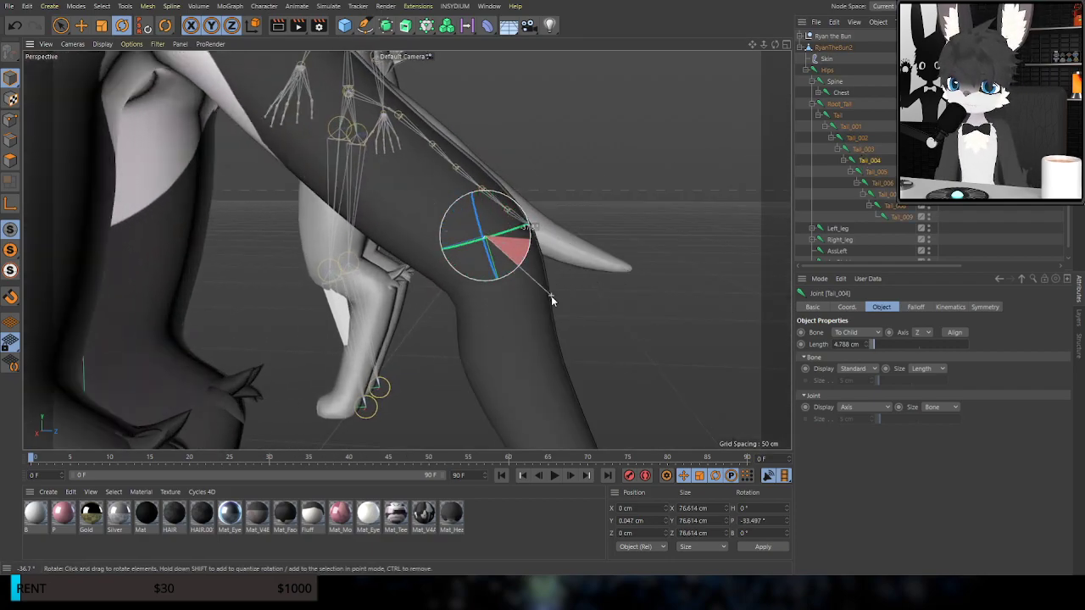
{"action": "key", "text": "ctrl+z"}
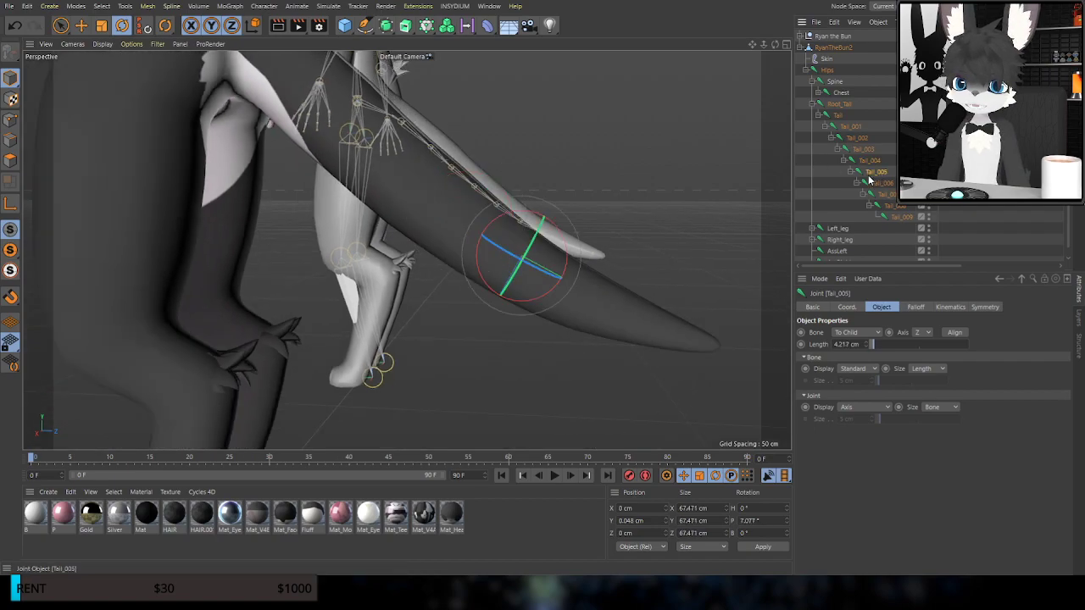
Try bending the tail at Tail_005, Tail_006 and Tail_007, undoing each rotation, and select the tip joint Tail_009
{"action": "left_click_drag", "start_coordinate": [566, 245], "coordinate": [632, 312]}
{"action": "key", "text": "ctrl+z"}
{"action": "left_click", "coordinate": [881, 182]}
{"action": "key", "text": "ctrl+z"}
{"action": "left_click", "coordinate": [887, 194]}
{"action": "left_click_drag", "start_coordinate": [666, 299], "coordinate": [678, 342]}
{"action": "key", "text": "ctrl+z"}
{"action": "key", "text": "ctrl+z"}
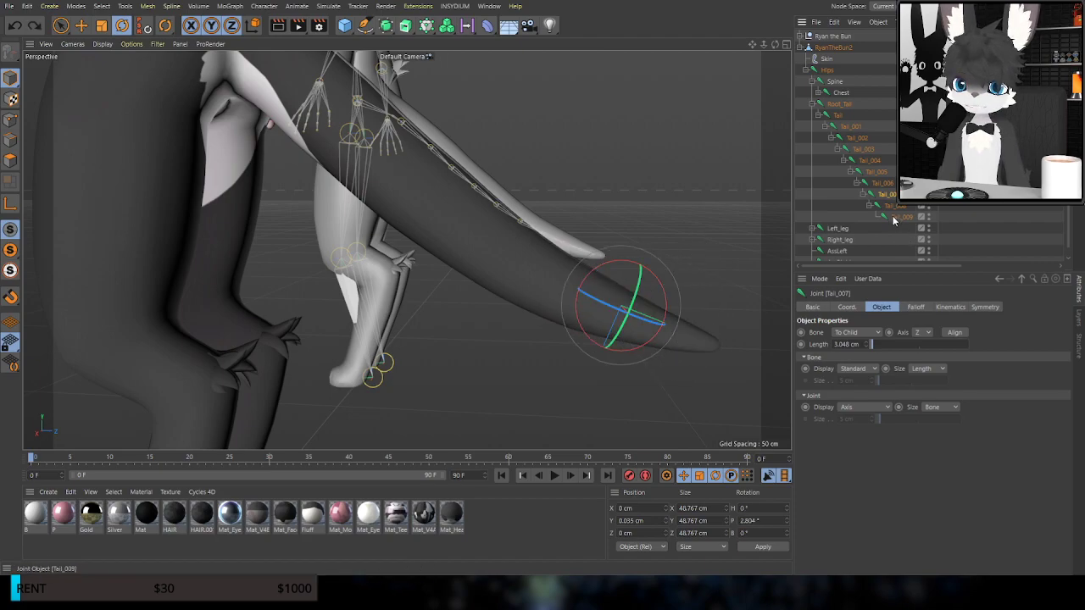
{"action": "middle_click_drag", "start_coordinate": [632, 311], "coordinate": [485, 256], "text": "alt"}
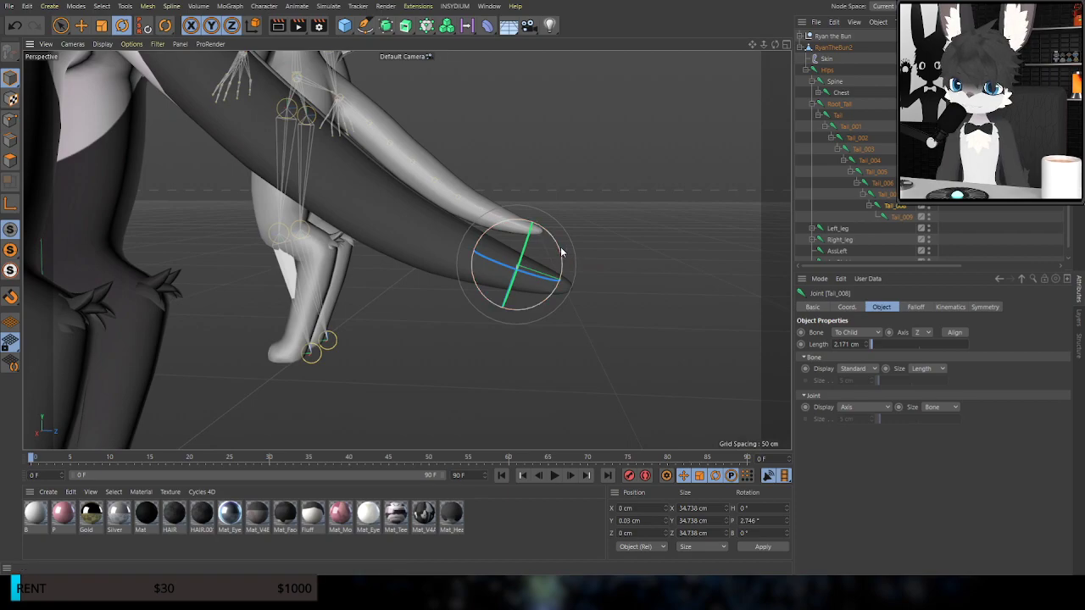
{"action": "left_click", "coordinate": [901, 217]}
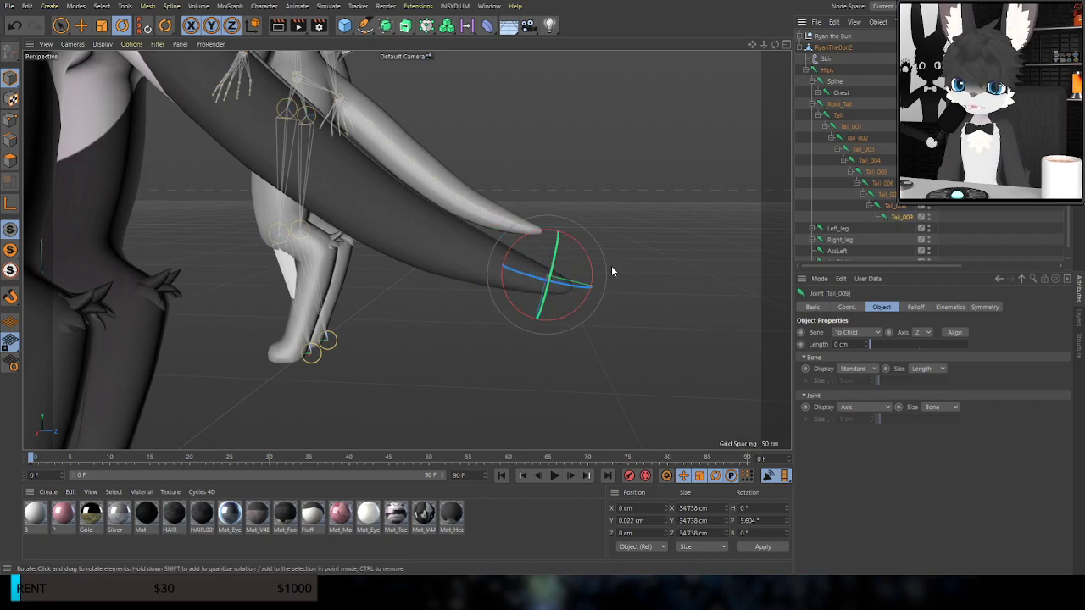
Try swinging the tail at its base Tail joint while viewing the character from behind, and undo the rotation
{"action": "middle_click_drag", "start_coordinate": [367, 217], "coordinate": [488, 302], "text": "alt"}
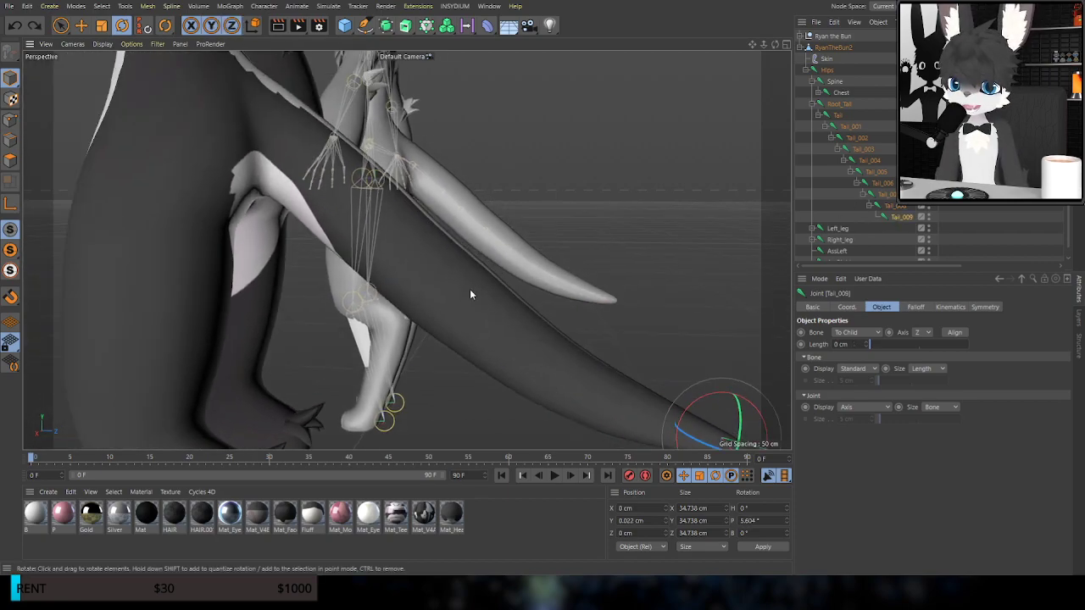
{"action": "left_click_drag", "start_coordinate": [489, 302], "coordinate": [378, 282], "text": "alt"}
{"action": "scroll", "coordinate": [379, 320], "scroll_direction": "down", "scroll_amount": 1}
{"action": "left_click_drag", "start_coordinate": [379, 323], "coordinate": [402, 252], "text": "alt"}
{"action": "left_click", "coordinate": [838, 114]}
{"action": "left_click_drag", "start_coordinate": [542, 254], "coordinate": [319, 170], "text": "alt"}
{"action": "key", "text": "ctrl+z"}
{"action": "left_click_drag", "start_coordinate": [499, 239], "coordinate": [555, 339]}
{"action": "key", "text": "ctrl+z"}
Try swinging the tail sideways at Tail_001 and Tail_002, undoing each rotation
{"action": "left_click", "coordinate": [852, 126]}
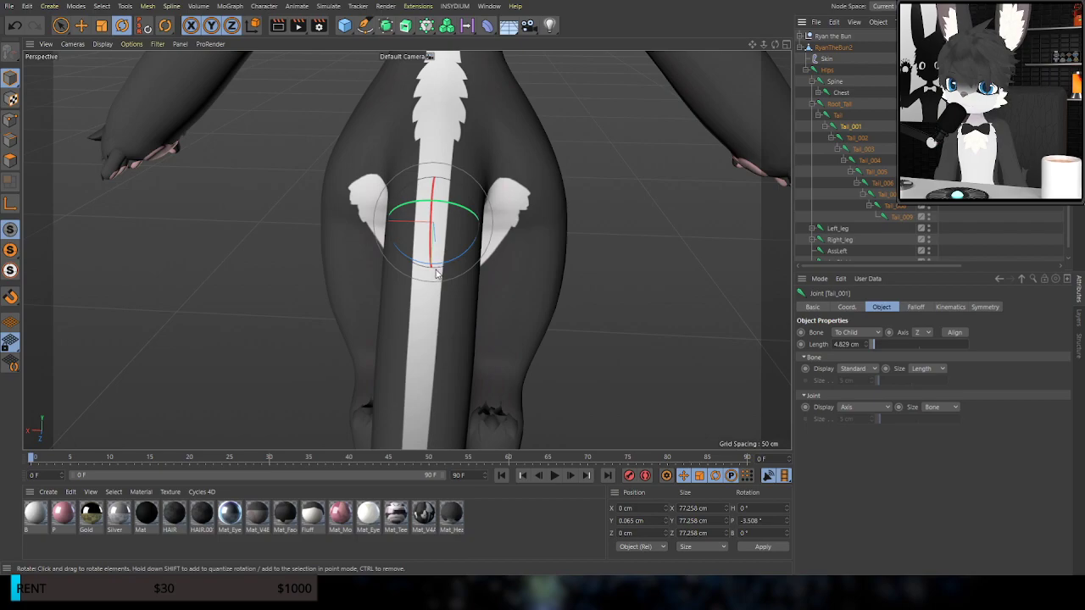
{"action": "left_click_drag", "start_coordinate": [440, 268], "coordinate": [481, 278]}
{"action": "key", "text": "ctrl+z"}
{"action": "left_click", "coordinate": [855, 139]}
{"action": "middle_click_drag", "start_coordinate": [415, 306], "coordinate": [432, 234], "text": "alt"}
{"action": "left_click_drag", "start_coordinate": [420, 244], "coordinate": [410, 297]}
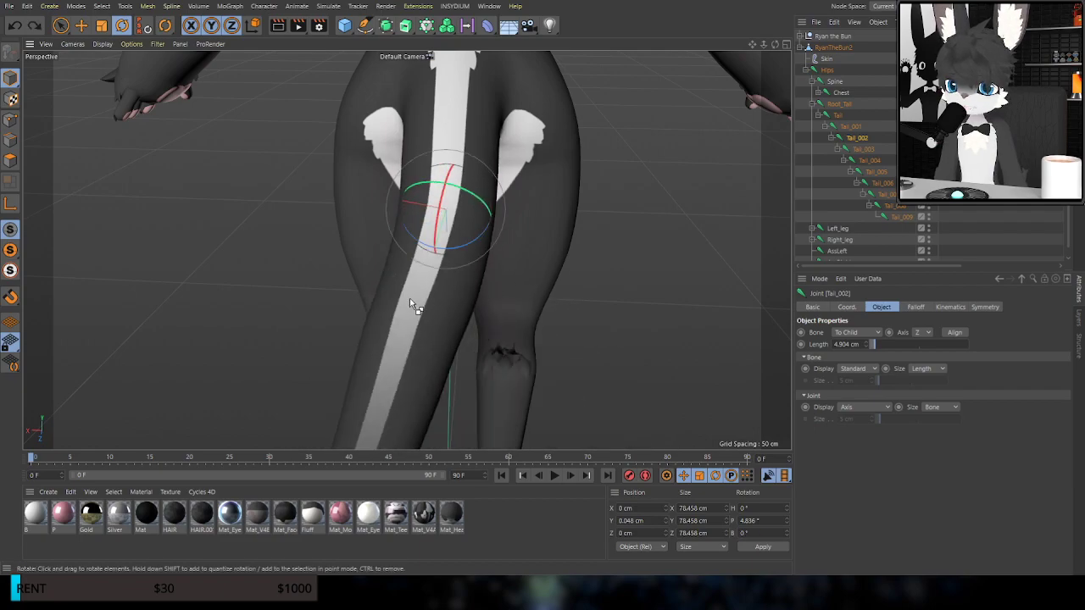
{"action": "key", "text": "ctrl+z"}
Try swinging the tail sideways at Tail_003 and Tail_004, undoing each rotation
{"action": "left_click", "coordinate": [864, 149]}
{"action": "left_click_drag", "start_coordinate": [458, 377], "coordinate": [477, 299], "text": "alt"}
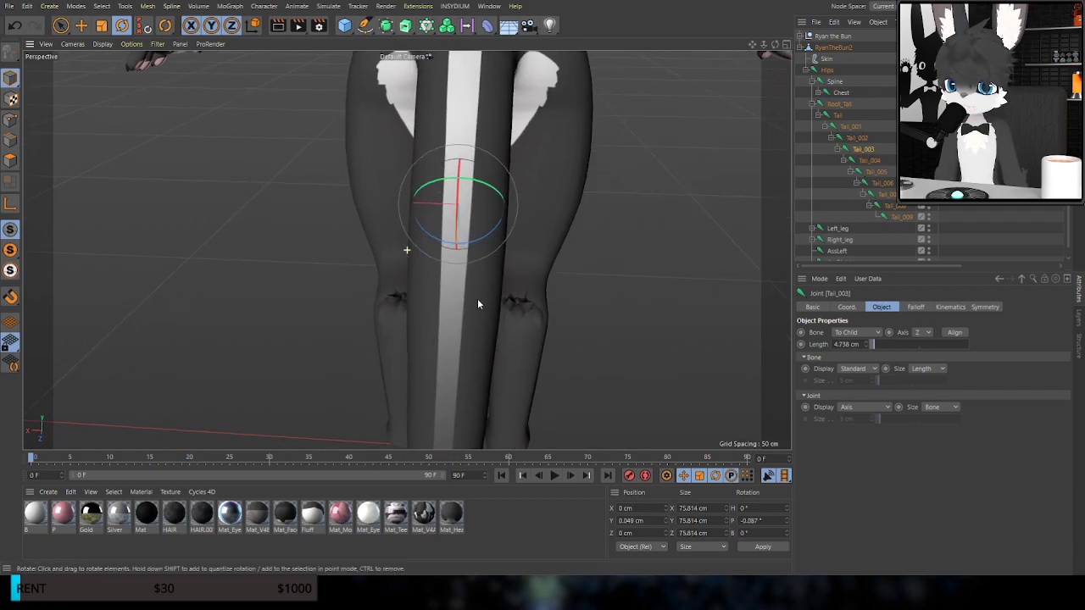
{"action": "mouse_move", "coordinate": [475, 256]}
{"action": "left_mouse_down"}
{"action": "mouse_move", "coordinate": [480, 238]}
{"action": "mouse_move", "coordinate": [509, 231]}
{"action": "mouse_move", "coordinate": [458, 249]}
{"action": "left_mouse_up"}
{"action": "key", "text": "ctrl+z"}
{"action": "left_click", "coordinate": [866, 161]}
{"action": "left_click_drag", "start_coordinate": [480, 244], "coordinate": [433, 253]}
{"action": "key", "text": "ctrl+z"}
Try swinging the tail sideways at Tail_005 and Tail_006, undoing each rotation
{"action": "left_click", "coordinate": [872, 174]}
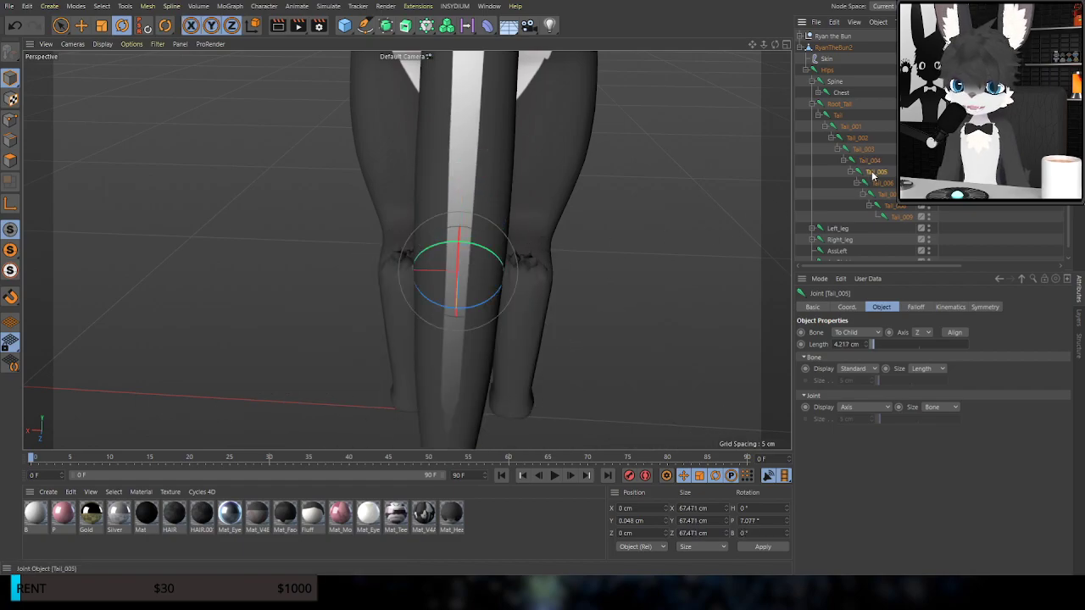
{"action": "left_click_drag", "start_coordinate": [475, 304], "coordinate": [516, 314]}
{"action": "key", "text": "ctrl+z"}
{"action": "left_click", "coordinate": [884, 183]}
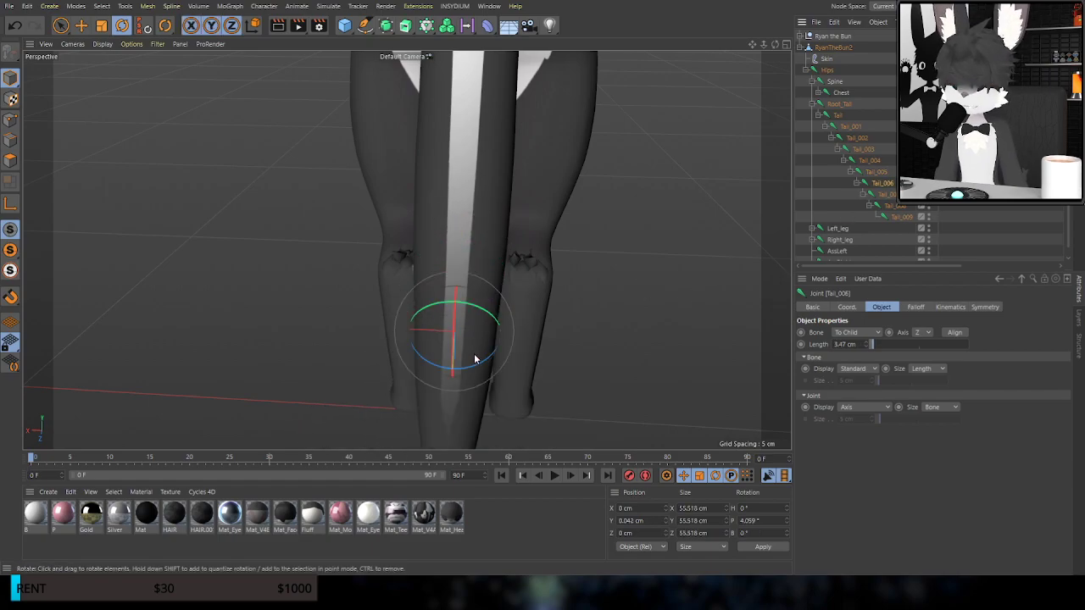
{"action": "left_click_drag", "start_coordinate": [476, 366], "coordinate": [468, 395]}
{"action": "key", "text": "ctrl+z"}
Try swinging the tail tip sideways at Tail_007 and Tail_008, undoing the rotations
{"action": "middle_click_drag", "start_coordinate": [469, 392], "coordinate": [467, 237], "text": "alt"}
{"action": "left_click", "coordinate": [887, 194]}
{"action": "left_click_drag", "start_coordinate": [472, 249], "coordinate": [537, 272], "text": "alt"}
{"action": "key", "text": "ctrl+z"}
{"action": "left_click", "coordinate": [894, 206]}
{"action": "left_click_drag", "start_coordinate": [462, 320], "coordinate": [549, 339]}
Try twisting the base of the tail around Tail_001 from an angled rear view, undoing each rotation
{"action": "middle_click_drag", "start_coordinate": [480, 172], "coordinate": [477, 279], "text": "alt"}
{"action": "left_click_drag", "start_coordinate": [477, 238], "coordinate": [394, 212], "text": "alt"}
{"action": "left_click", "coordinate": [845, 125]}
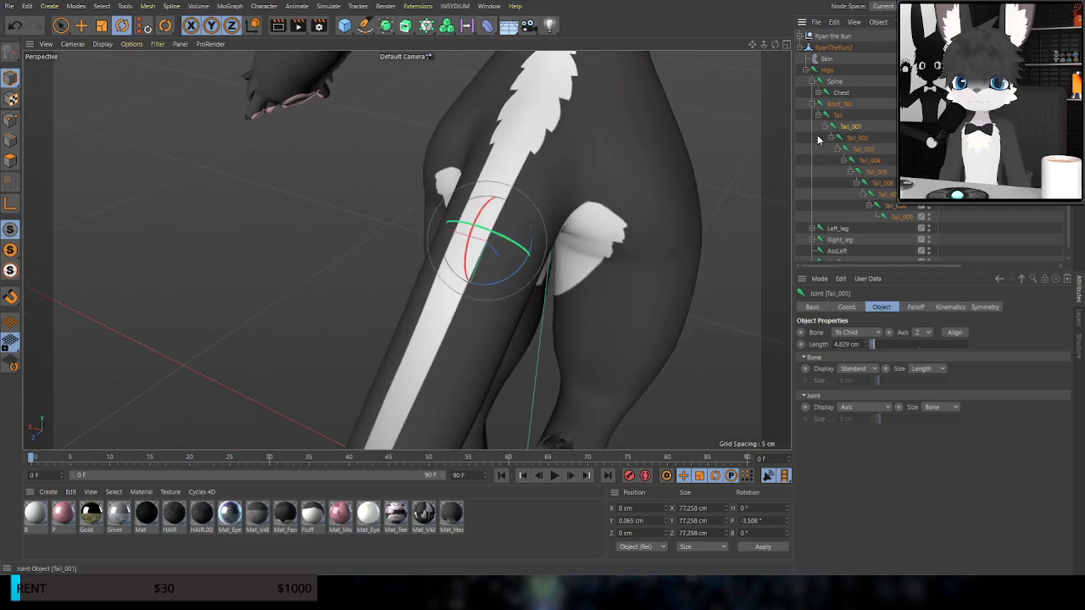
{"action": "left_click_drag", "start_coordinate": [491, 307], "coordinate": [479, 327], "text": "alt"}
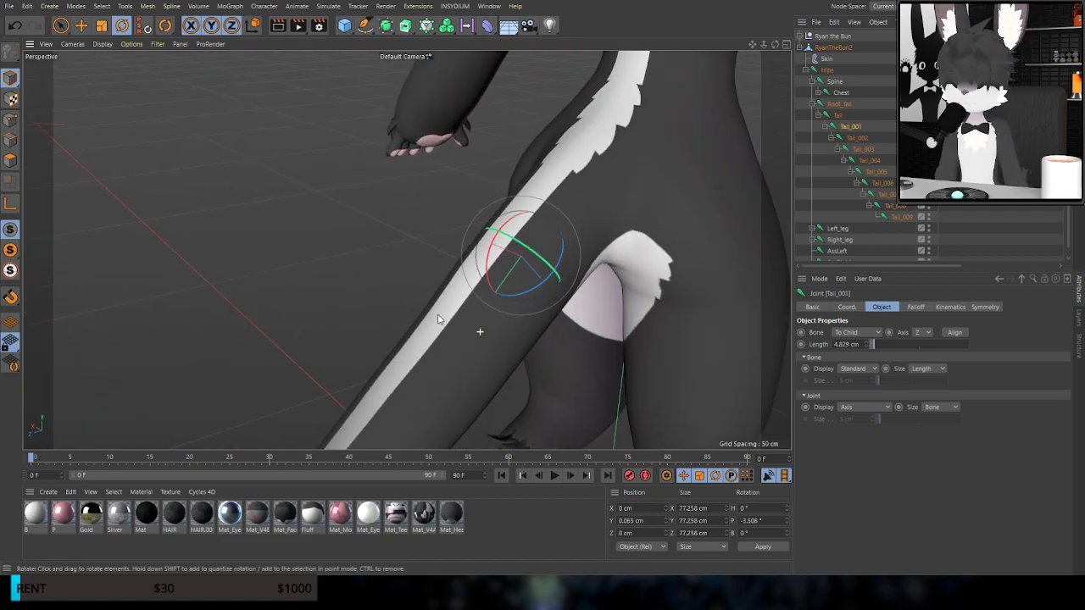
{"action": "left_click_drag", "start_coordinate": [585, 155], "coordinate": [521, 144]}
{"action": "key", "text": "ctrl+z"}
{"action": "left_click", "coordinate": [850, 127]}
{"action": "left_click_drag", "start_coordinate": [522, 241], "coordinate": [480, 235]}
{"action": "key", "text": "ctrl+z"}
Try twisting Tail_002 to a heading of about 80° and Tail_003 to about 48°, undoing each rotation
{"action": "middle_click_drag", "start_coordinate": [509, 288], "coordinate": [549, 193], "text": "alt"}
{"action": "left_click", "coordinate": [865, 137]}
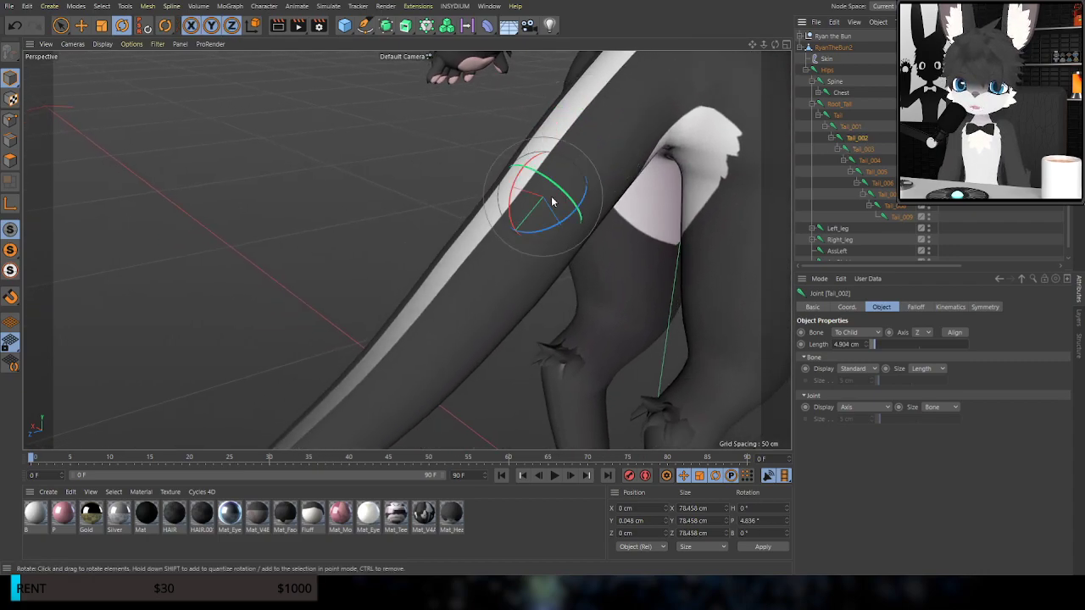
{"action": "left_click_drag", "start_coordinate": [500, 263], "coordinate": [473, 163], "text": "alt"}
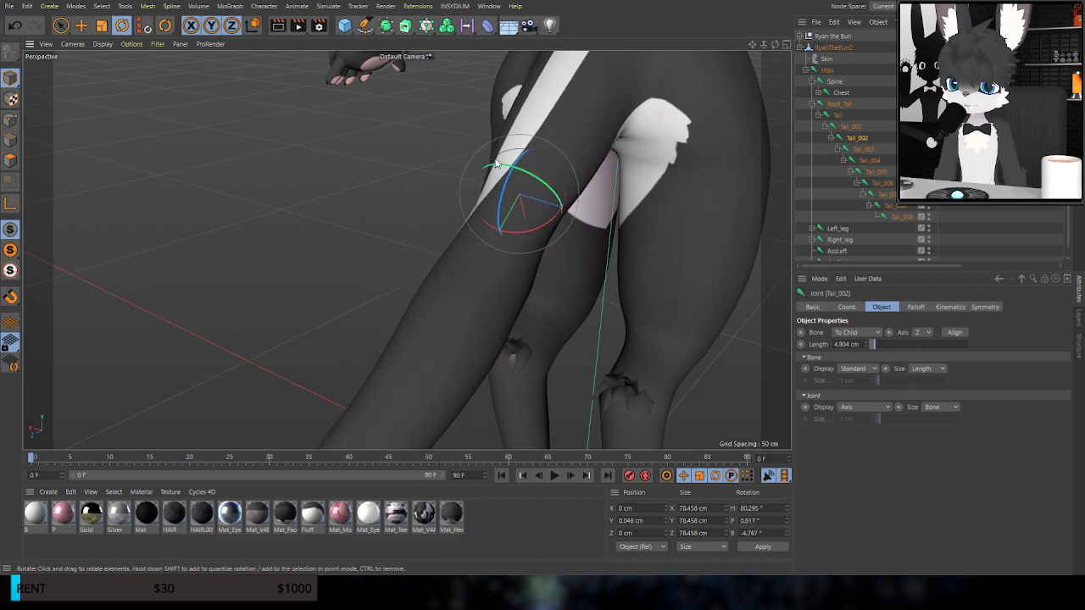
{"action": "key", "text": "ctrl+z"}
{"action": "left_click", "coordinate": [866, 150]}
{"action": "left_click_drag", "start_coordinate": [486, 249], "coordinate": [447, 212]}
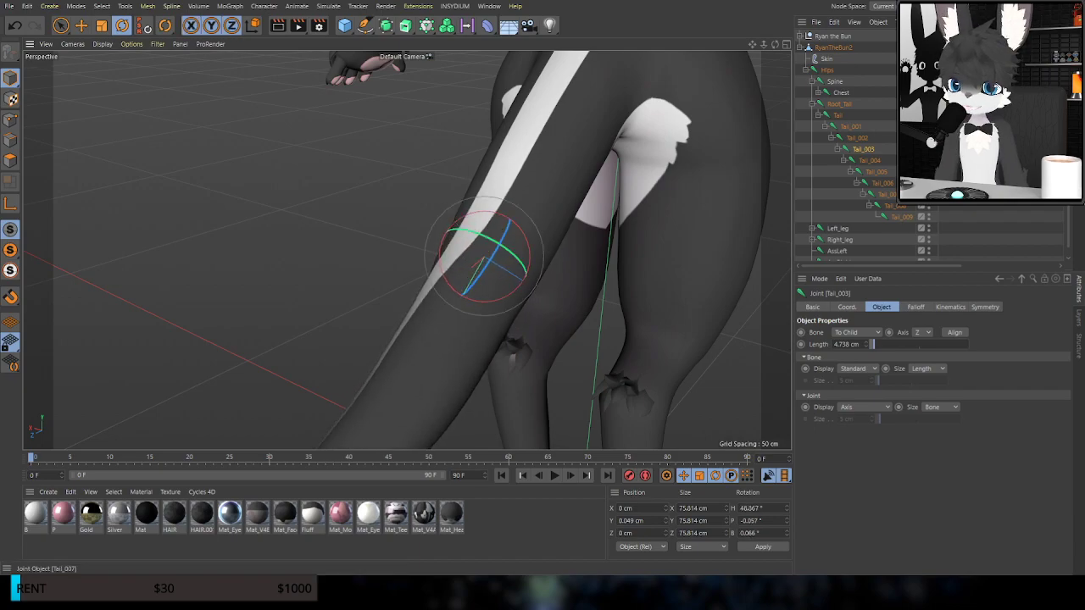
{"action": "key", "text": "ctrl+z"}
Try twisting the tail at Tail_004 and Tail_005, undoing each rotation
{"action": "left_click", "coordinate": [872, 161]}
{"action": "middle_click_drag", "start_coordinate": [494, 311], "coordinate": [530, 167], "text": "alt"}
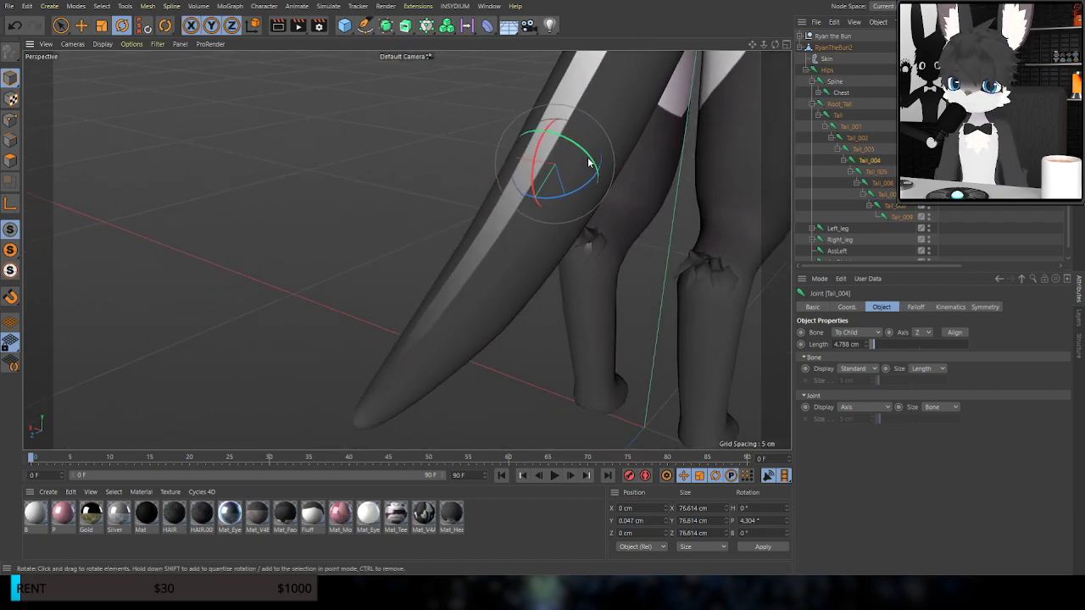
{"action": "left_click_drag", "start_coordinate": [576, 144], "coordinate": [532, 118]}
{"action": "key", "text": "ctrl+z"}
{"action": "left_click", "coordinate": [875, 172]}
{"action": "left_click_drag", "start_coordinate": [543, 196], "coordinate": [459, 177]}
{"action": "key", "text": "ctrl+z"}
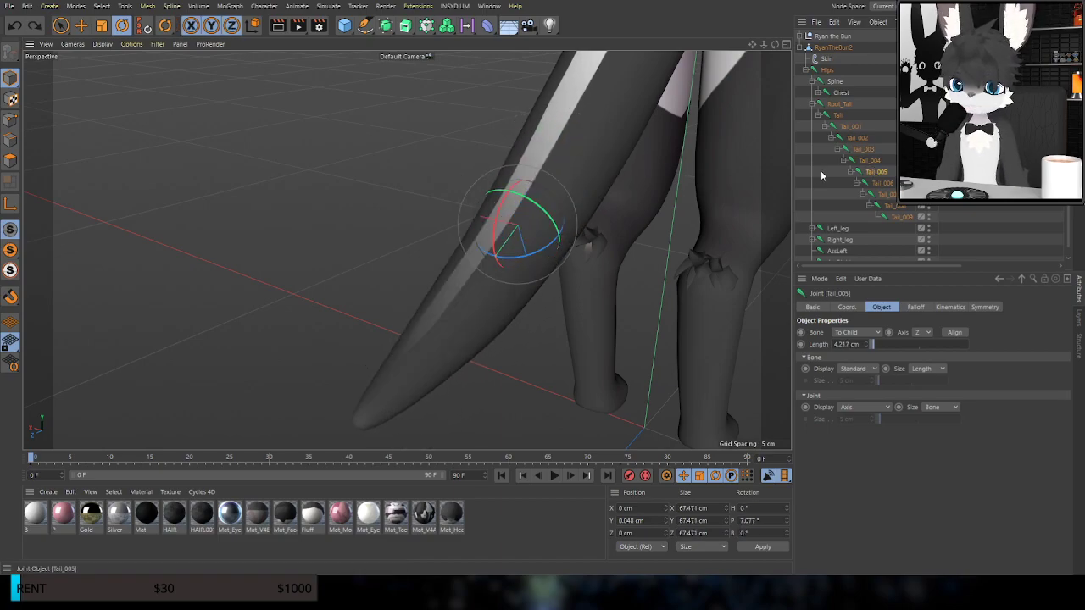
Try twisting the lower tail at Tail_006, Tail_007 and Tail_008, undoing each rotation
{"action": "left_click", "coordinate": [886, 183]}
{"action": "left_click_drag", "start_coordinate": [489, 255], "coordinate": [436, 216]}
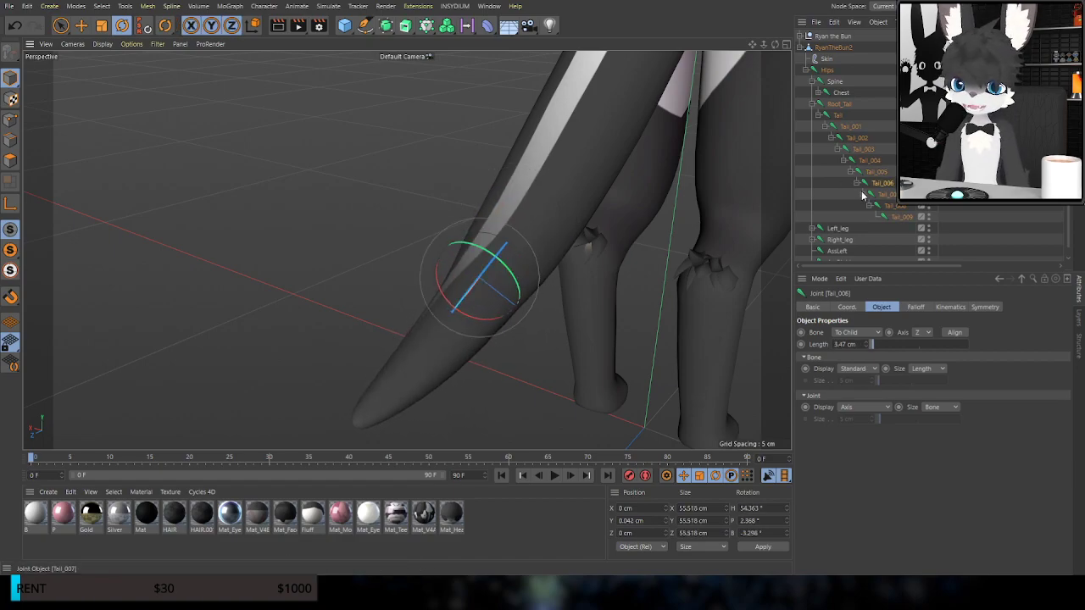
{"action": "left_click", "coordinate": [886, 194]}
{"action": "left_click_drag", "start_coordinate": [465, 298], "coordinate": [417, 254]}
{"action": "left_click", "coordinate": [887, 206]}
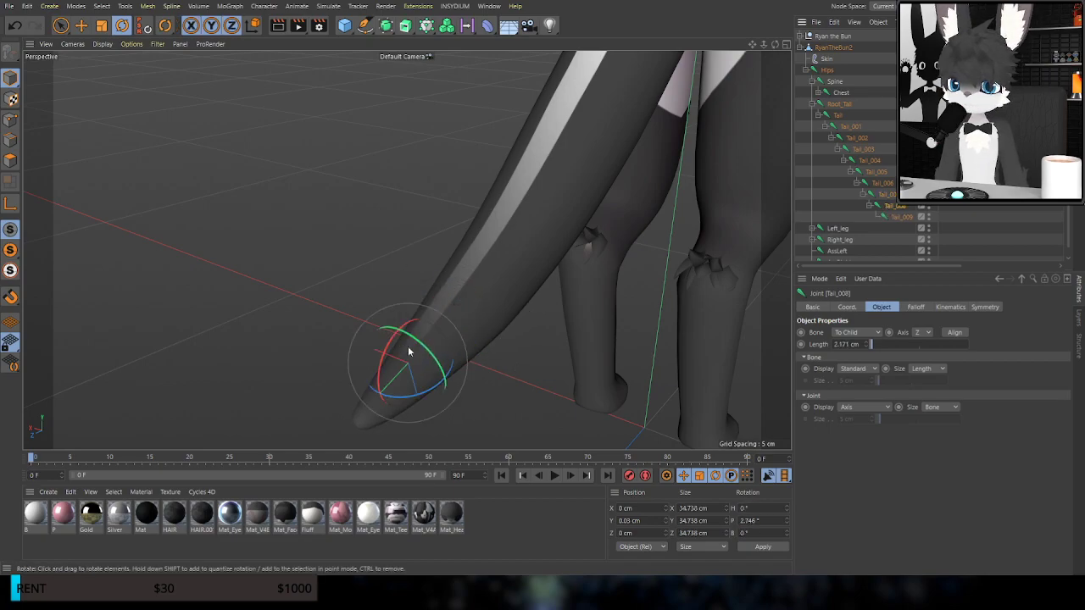
{"action": "mouse_move", "coordinate": [415, 333]}
{"action": "left_mouse_down"}
{"action": "mouse_move", "coordinate": [445, 367]}
{"action": "mouse_move", "coordinate": [391, 331]}
{"action": "mouse_move", "coordinate": [400, 339]}
{"action": "left_mouse_up"}
{"action": "scroll", "coordinate": [511, 227], "scroll_direction": "down", "scroll_amount": 5}
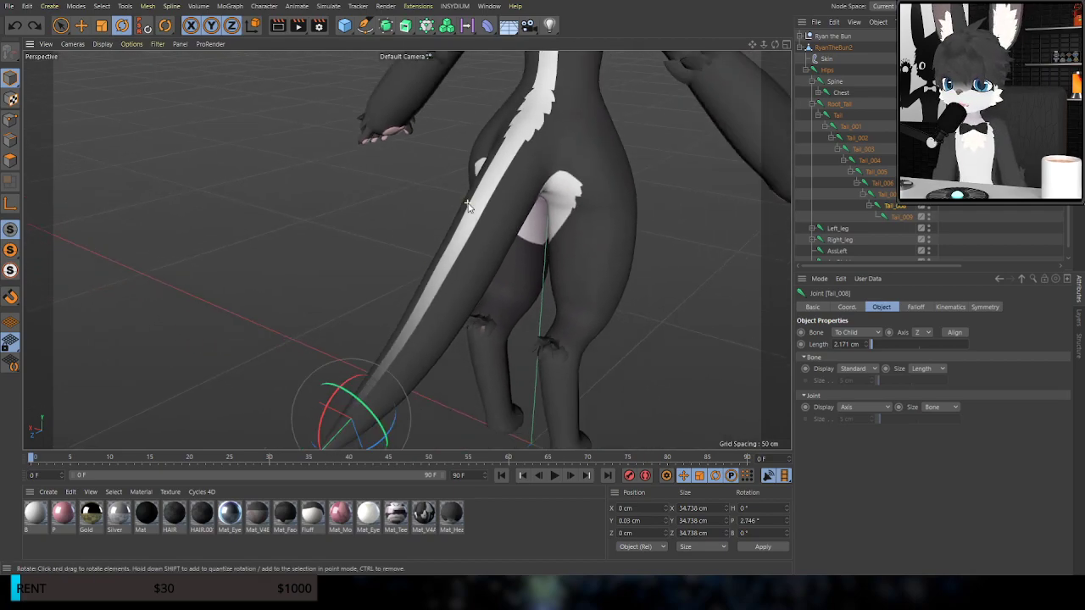
Try moving the Tail joint backward away from the body to test the tail base weights, undoing the move
{"action": "left_click", "coordinate": [840, 115]}
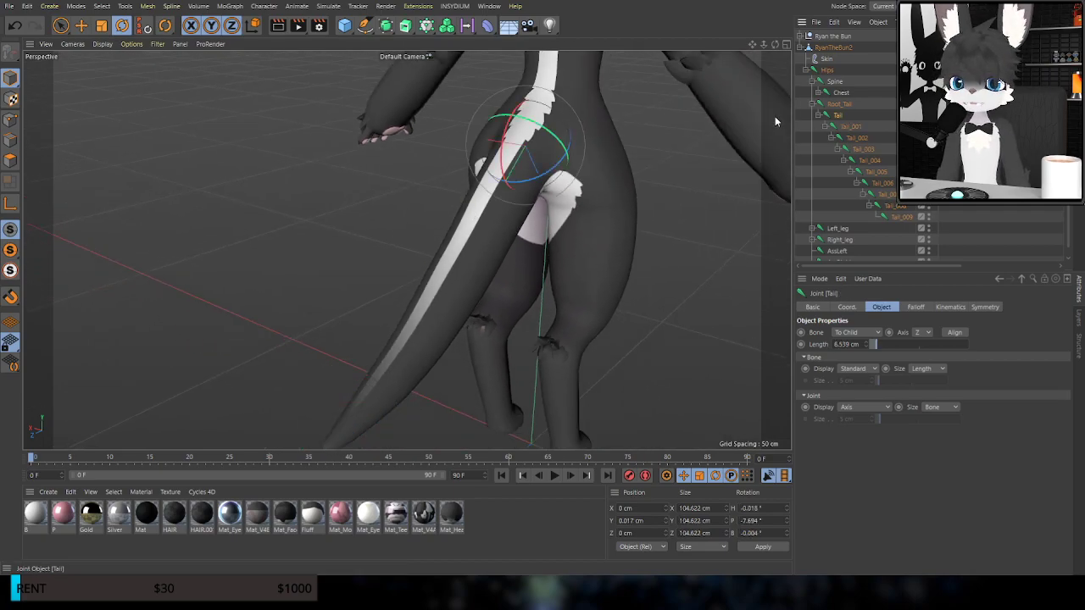
{"action": "left_click", "coordinate": [81, 26]}
{"action": "left_click_drag", "start_coordinate": [727, 278], "coordinate": [653, 231], "text": "alt"}
{"action": "left_click_drag", "start_coordinate": [542, 222], "coordinate": [381, 217]}
{"action": "scroll", "coordinate": [387, 217], "scroll_direction": "down", "scroll_amount": 2}
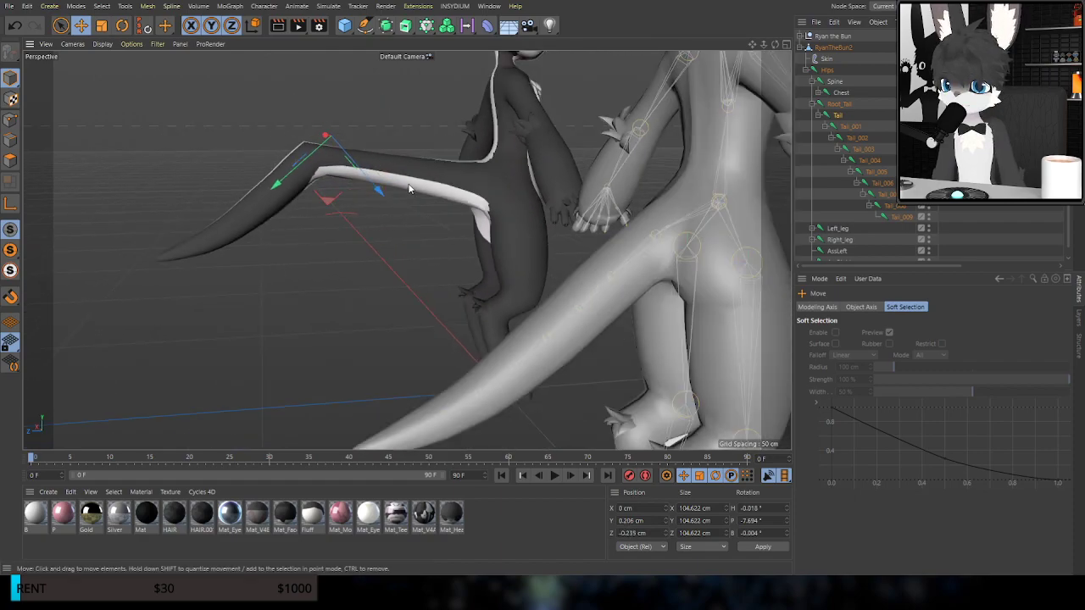
{"action": "middle_click_drag", "start_coordinate": [411, 185], "coordinate": [592, 205], "text": "alt"}
{"action": "key", "text": "ctrl+z"}
Try stretching the Tail joint much farther up and away from the body, undoing the move
{"action": "left_click_drag", "start_coordinate": [678, 347], "coordinate": [184, 111]}
{"action": "left_click_drag", "start_coordinate": [208, 71], "coordinate": [163, 58]}
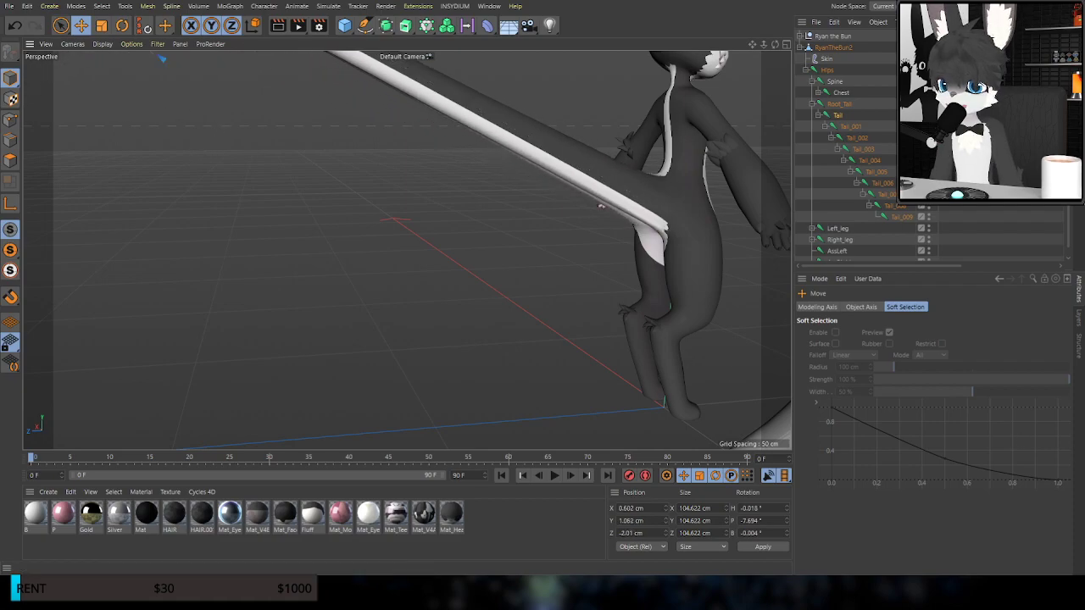
{"action": "middle_click_drag", "start_coordinate": [407, 250], "coordinate": [661, 407], "text": "alt"}
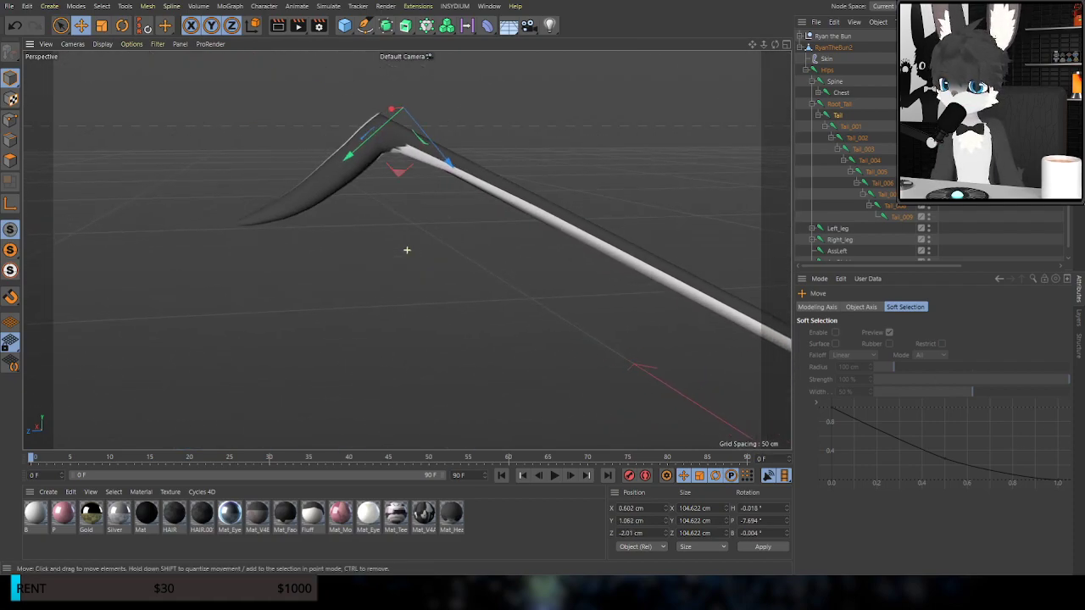
{"action": "key", "text": "ctrl+z"}
{"action": "left_click_drag", "start_coordinate": [219, 126], "coordinate": [643, 250], "text": "alt"}
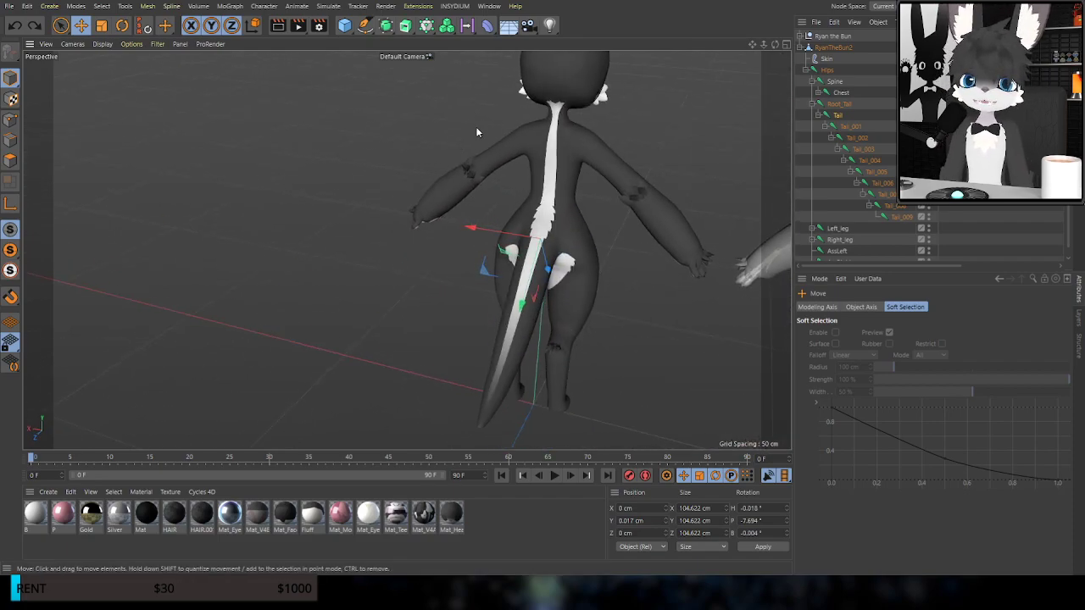
Try pulling the Spine joint far away from the hips to test the torso weights, undoing the move
{"action": "scroll", "coordinate": [543, 263], "scroll_direction": "up", "scroll_amount": 4}
{"action": "left_click_drag", "start_coordinate": [543, 263], "coordinate": [788, 255], "text": "alt"}
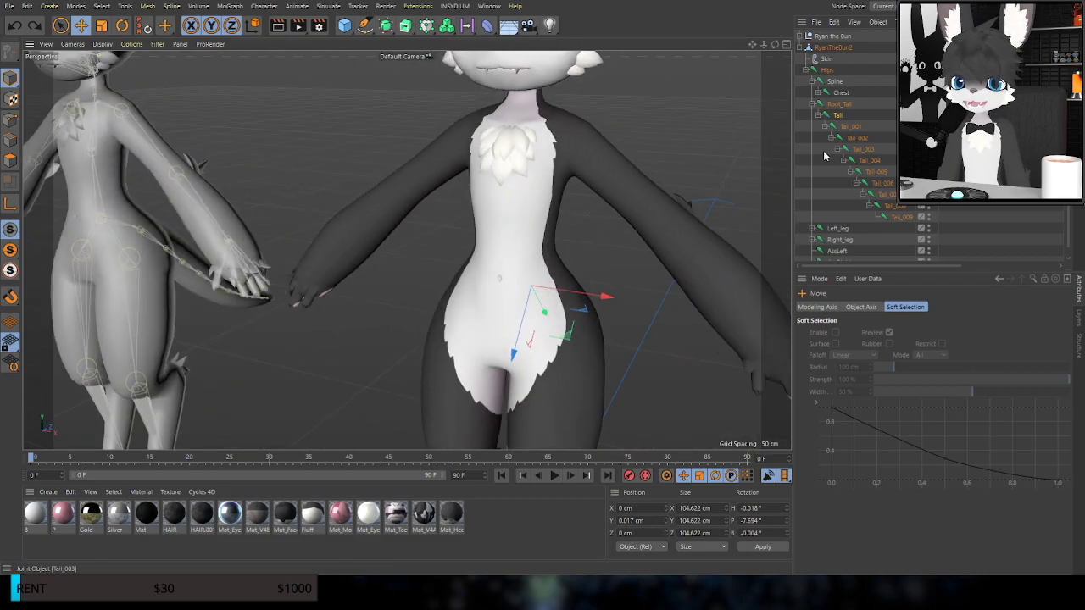
{"action": "left_click", "coordinate": [818, 117]}
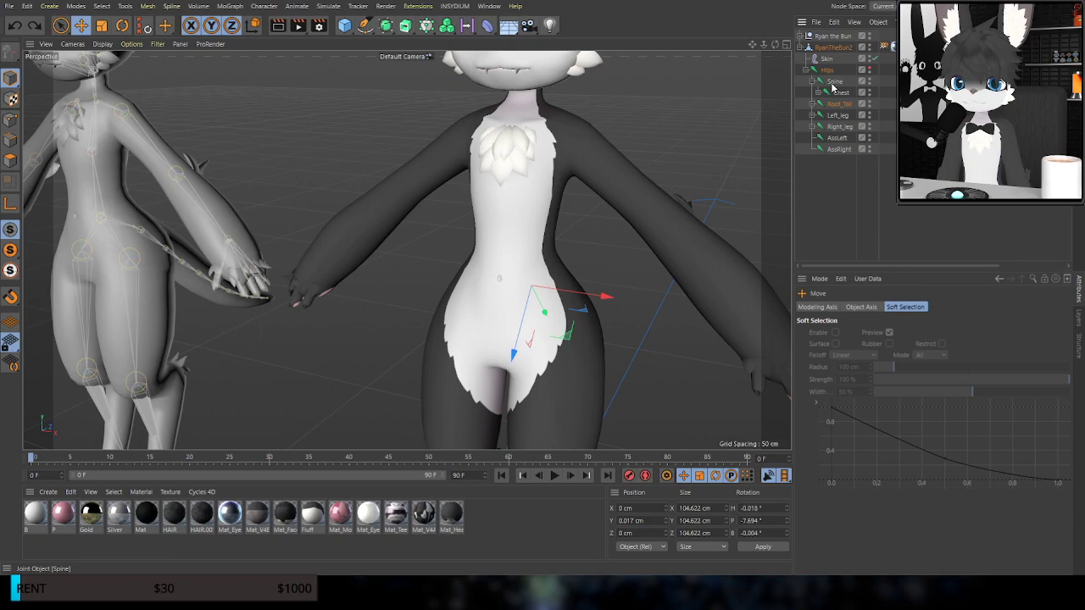
{"action": "left_click", "coordinate": [833, 83]}
{"action": "scroll", "coordinate": [472, 342], "scroll_direction": "down", "scroll_amount": 3}
{"action": "left_click_drag", "start_coordinate": [512, 342], "coordinate": [465, 324], "text": "alt"}
{"action": "scroll", "coordinate": [474, 318], "scroll_direction": "down", "scroll_amount": 3}
{"action": "left_click_drag", "start_coordinate": [512, 249], "coordinate": [948, 205]}
{"action": "middle_click_drag", "start_coordinate": [459, 299], "coordinate": [92, 360], "text": "alt"}
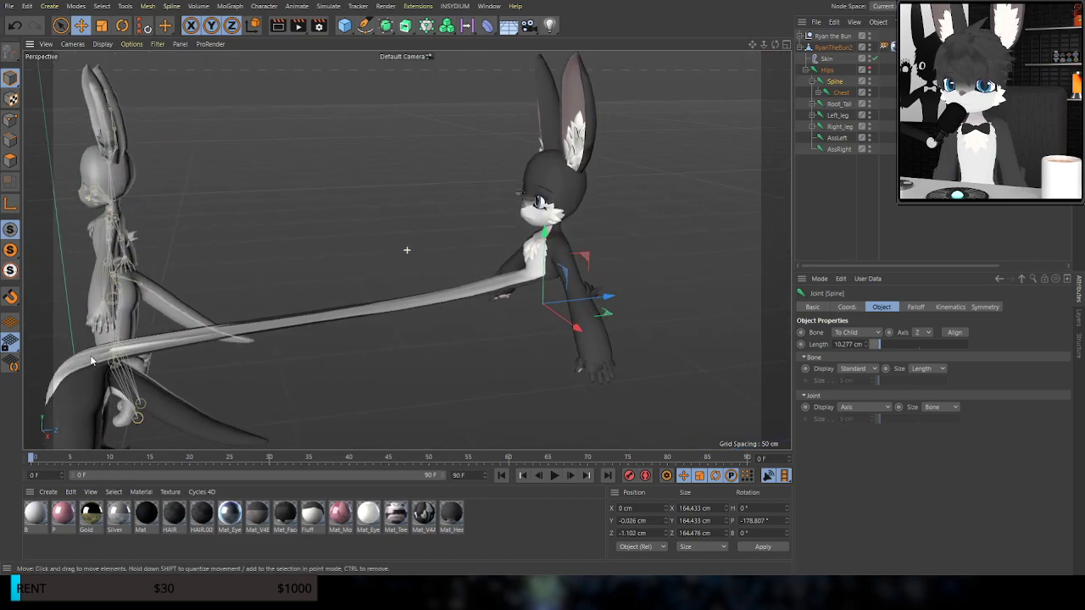
{"action": "scroll", "coordinate": [545, 237], "scroll_direction": "up", "scroll_amount": 5}
{"action": "left_click_drag", "start_coordinate": [545, 237], "coordinate": [654, 244], "text": "alt"}
{"action": "scroll", "coordinate": [571, 101], "scroll_direction": "up", "scroll_amount": 5}
{"action": "left_click_drag", "start_coordinate": [528, 175], "coordinate": [585, 212], "text": "alt"}
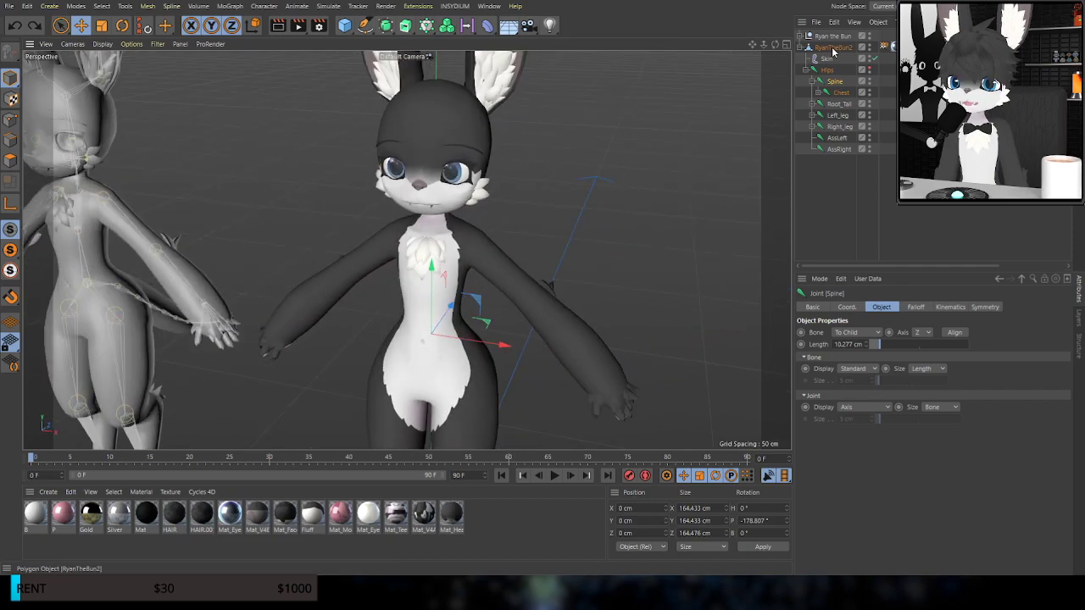
Activate the Weight Tool on the RyanTheBun2 mesh and reduce the brush radius to 0
{"action": "left_click", "coordinate": [834, 48]}
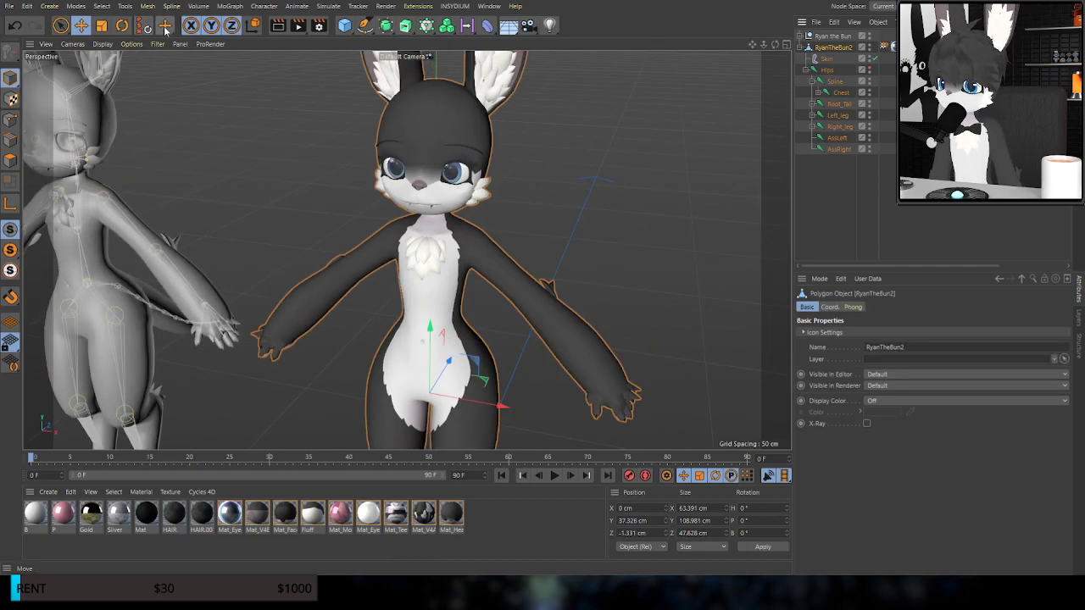
{"action": "left_click", "coordinate": [193, 84]}
{"action": "middle_click_drag", "start_coordinate": [398, 241], "coordinate": [470, 299], "text": "alt"}
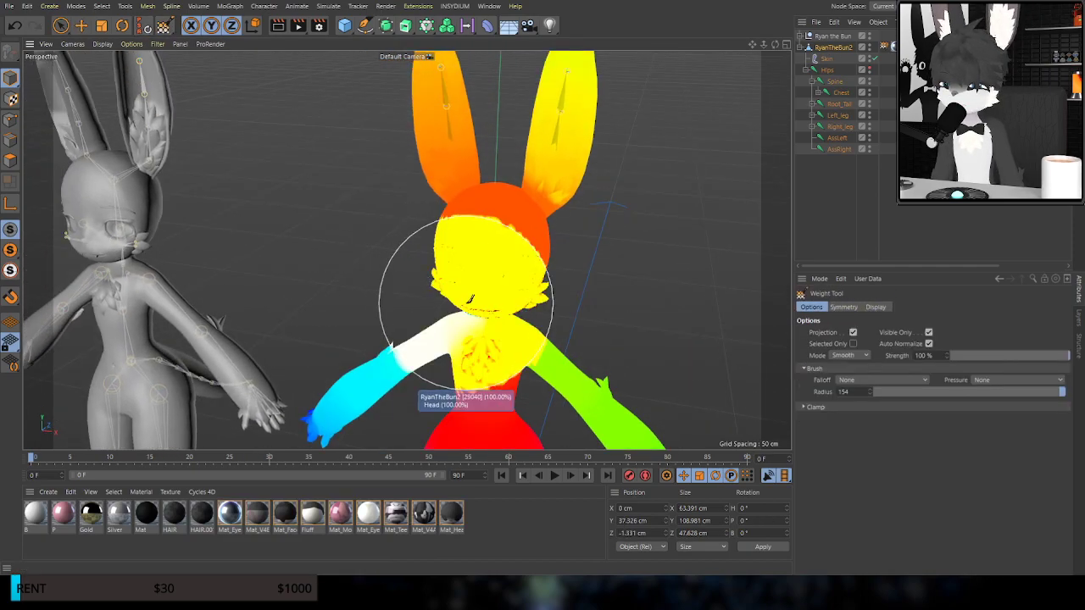
{"action": "scroll", "coordinate": [470, 305], "scroll_direction": "up", "scroll_amount": 4}
{"action": "scroll", "coordinate": [495, 305], "scroll_direction": "down", "scroll_amount": 5}
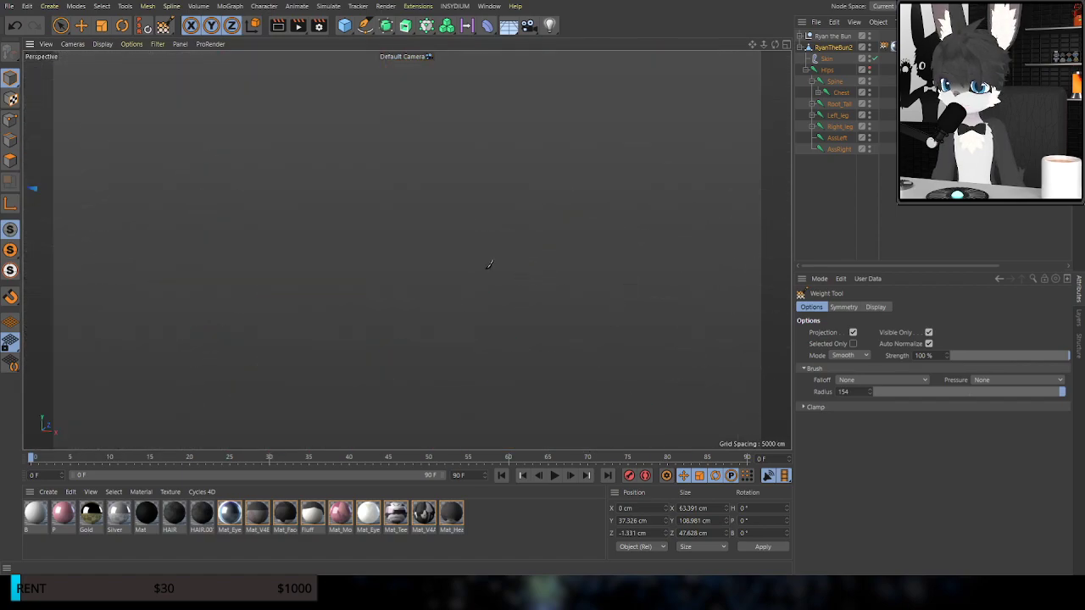
{"action": "middle_click_drag", "start_coordinate": [366, 240], "coordinate": [418, 251], "text": "alt"}
{"action": "middle_click_drag", "start_coordinate": [640, 228], "coordinate": [555, 219]}
{"action": "scroll", "coordinate": [543, 222], "scroll_direction": "up", "scroll_amount": 8}
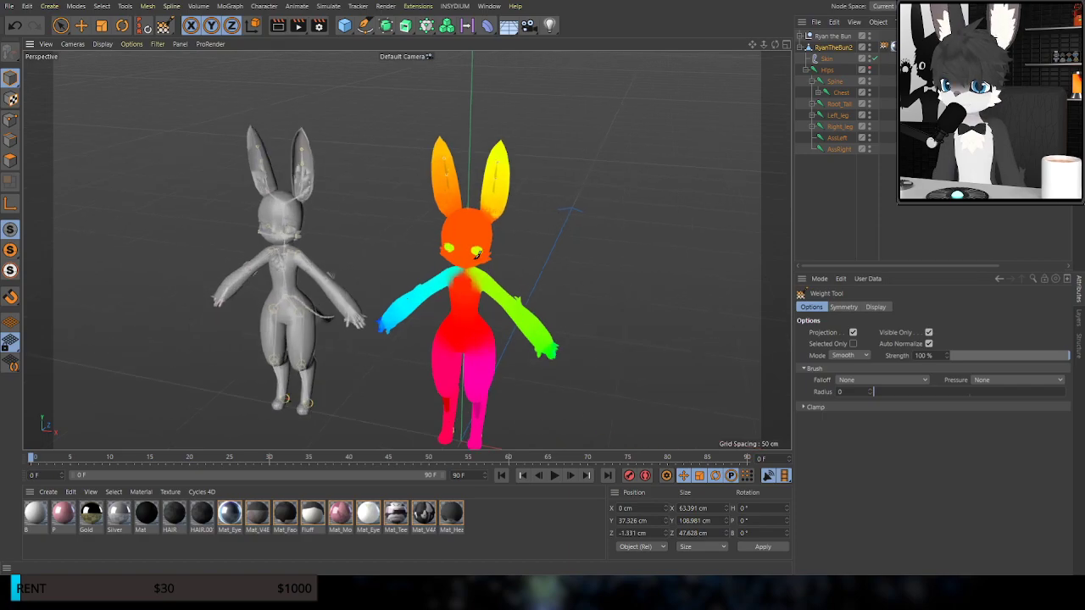
Examine the head and eye weights, checking the influence of the Hips, Chest and Neck joints on the head
{"action": "scroll", "coordinate": [609, 245], "scroll_direction": "up", "scroll_amount": 6}
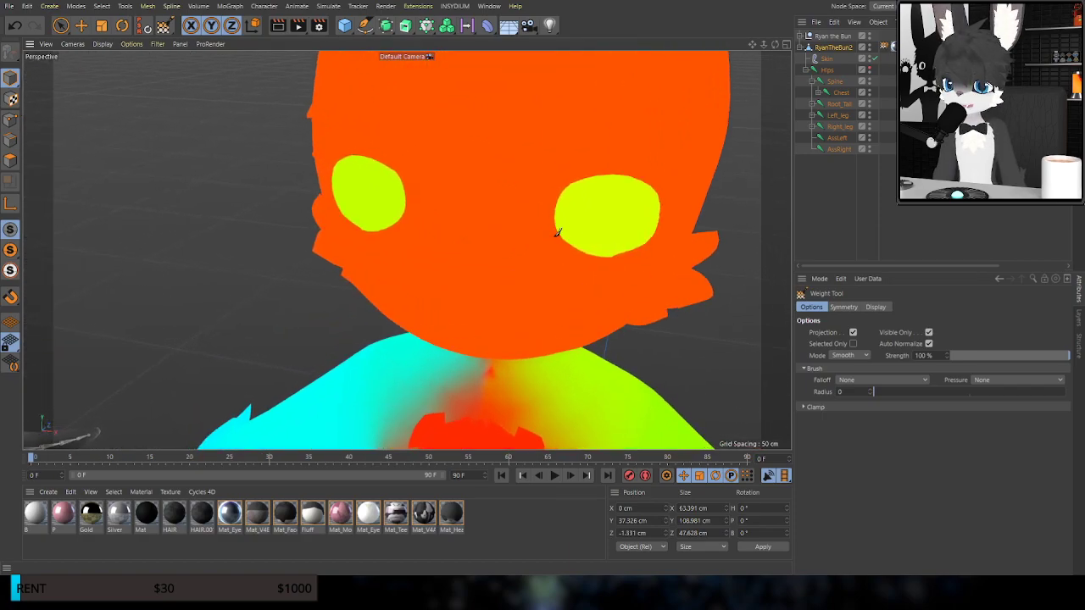
{"action": "middle_click_drag", "start_coordinate": [453, 242], "coordinate": [472, 191], "text": "alt"}
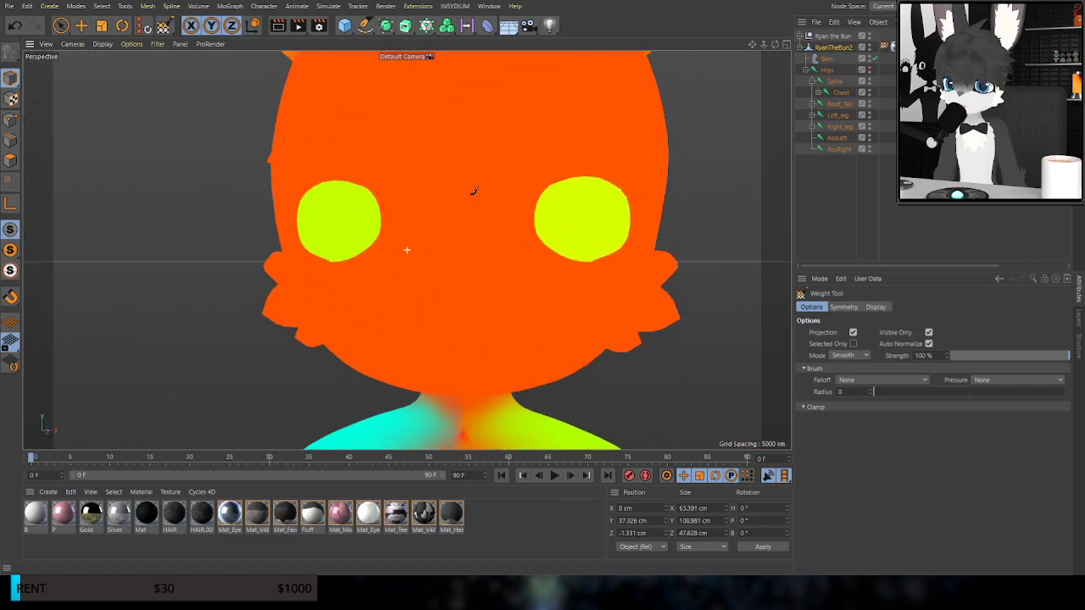
{"action": "left_click_drag", "start_coordinate": [485, 228], "coordinate": [445, 229], "text": "alt"}
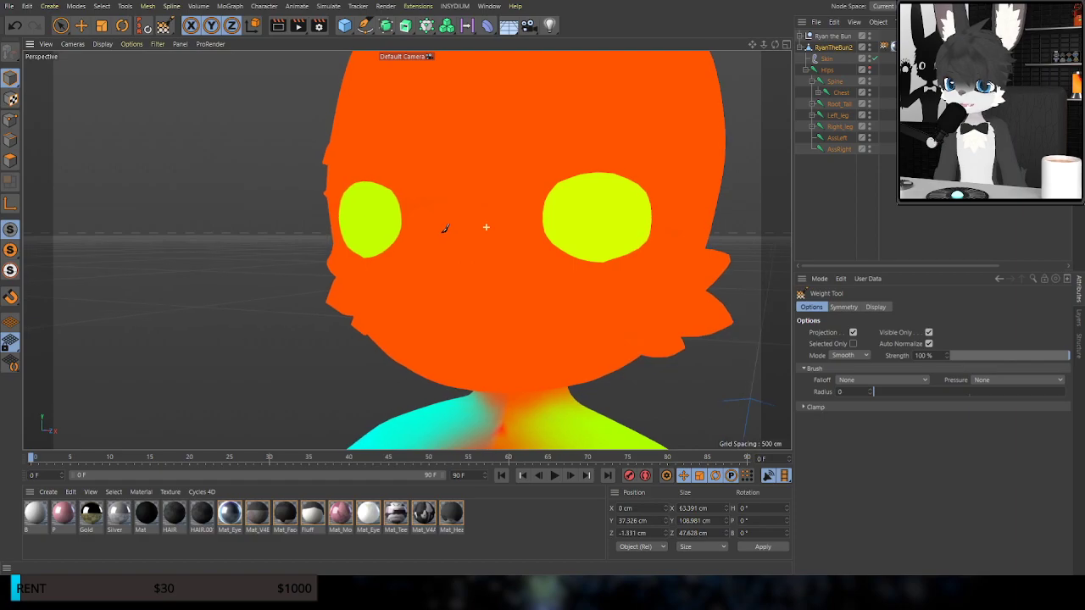
{"action": "left_click", "coordinate": [827, 73]}
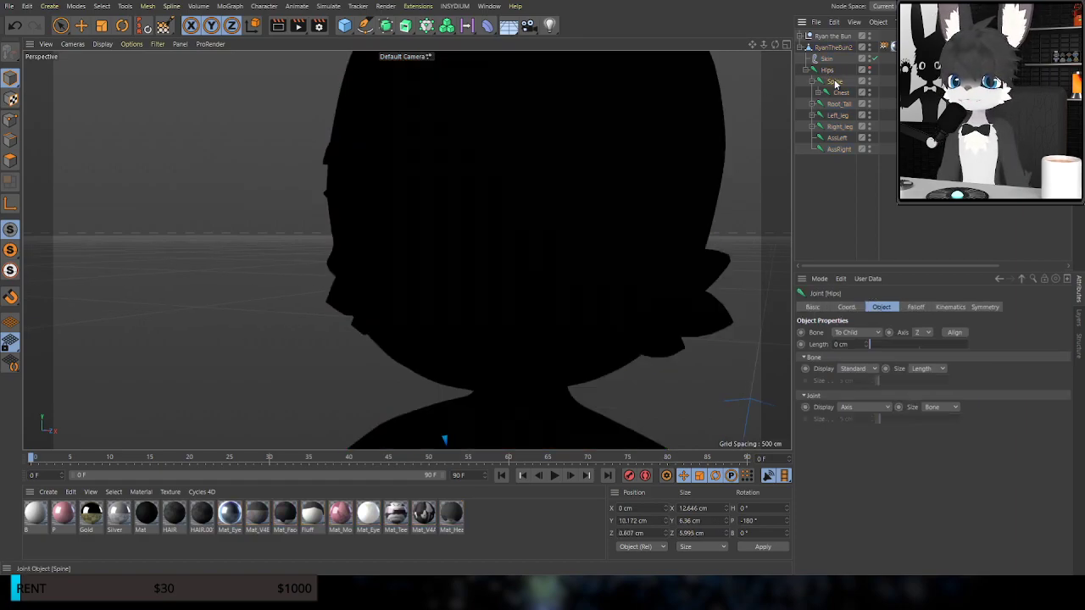
{"action": "left_click", "coordinate": [841, 93]}
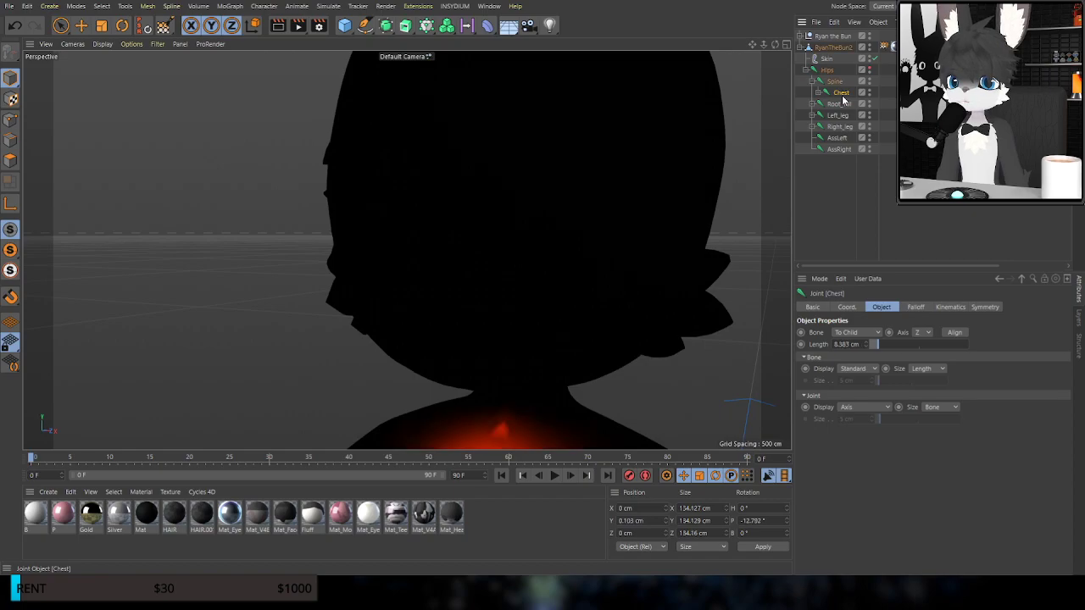
{"action": "left_click", "coordinate": [818, 93]}
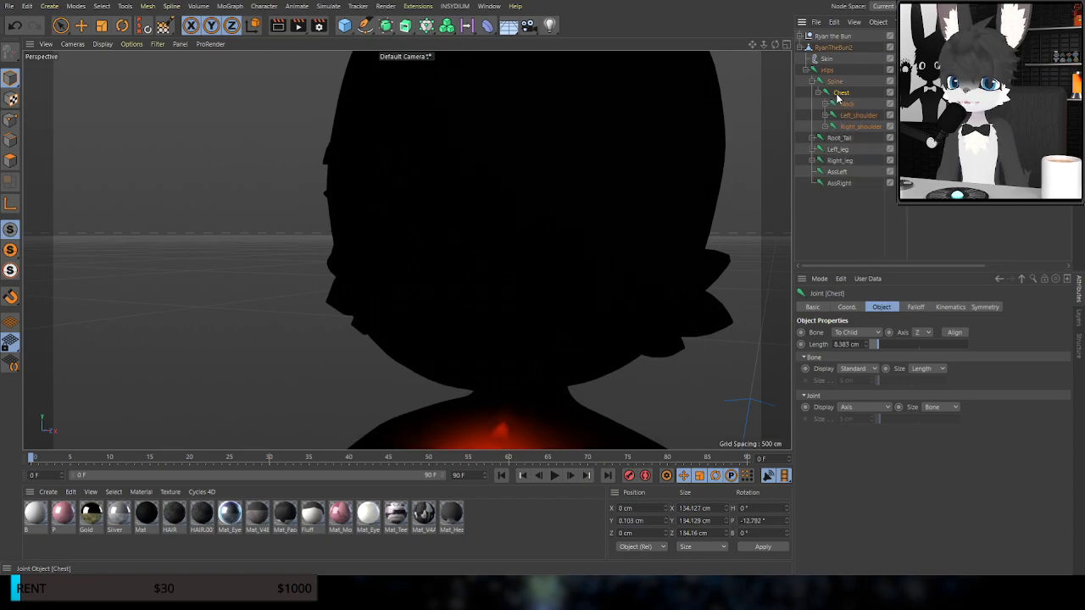
{"action": "left_click", "coordinate": [847, 104]}
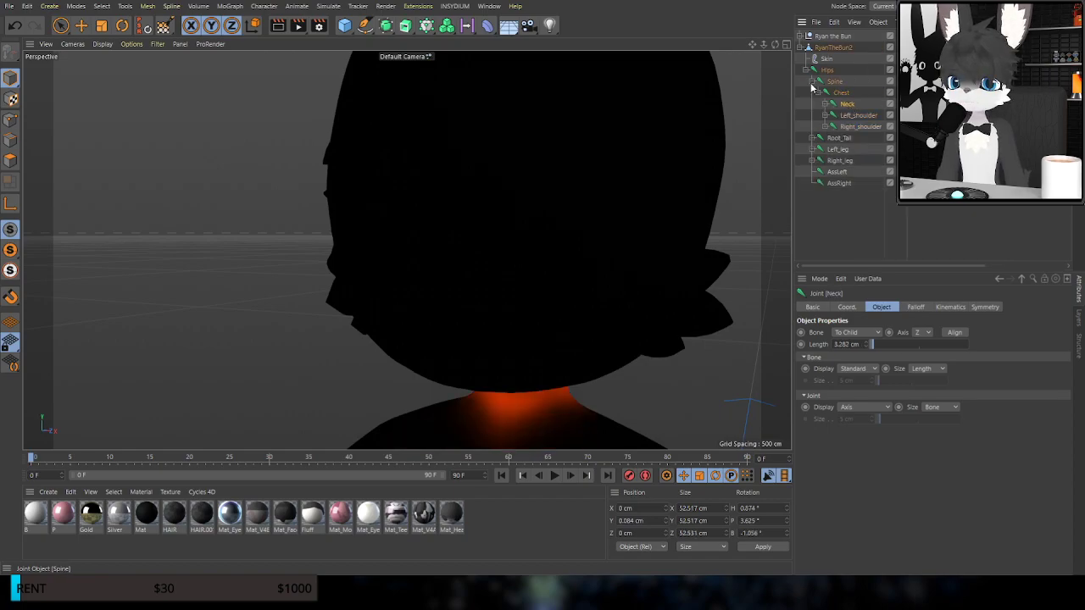
{"action": "left_click", "coordinate": [819, 94]}
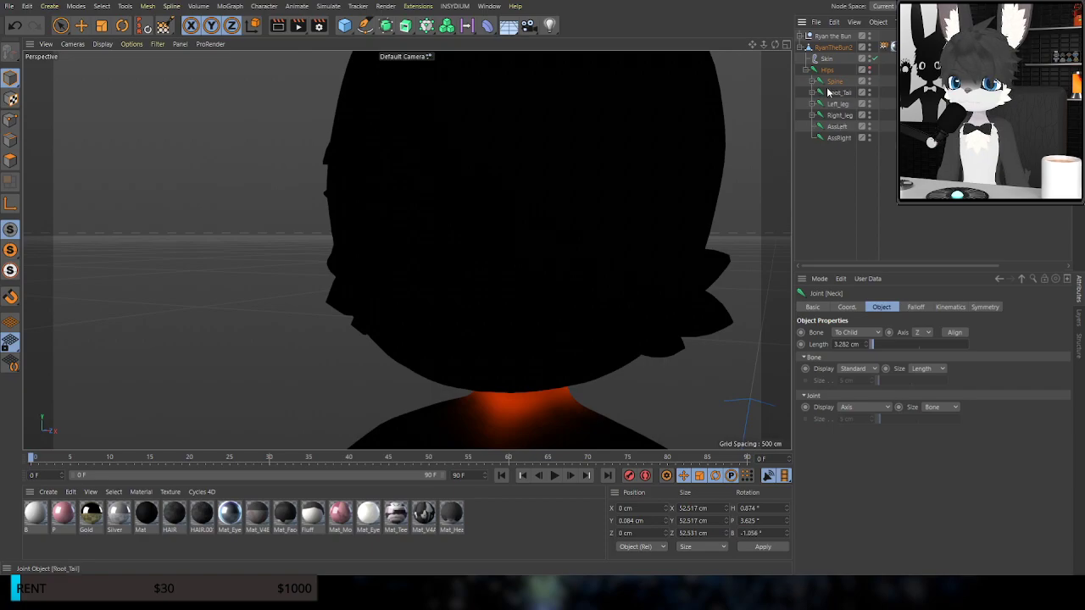
Check the head for stray weights from Root_Tail and the tail joints down to Tail_009
{"action": "left_click", "coordinate": [830, 93]}
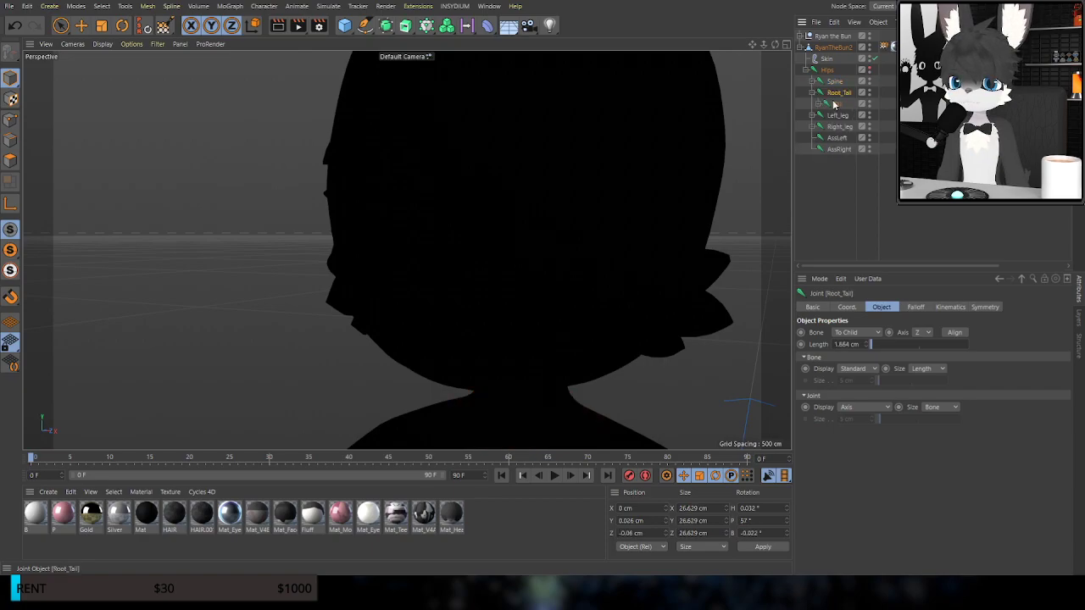
{"action": "left_click", "coordinate": [818, 105]}
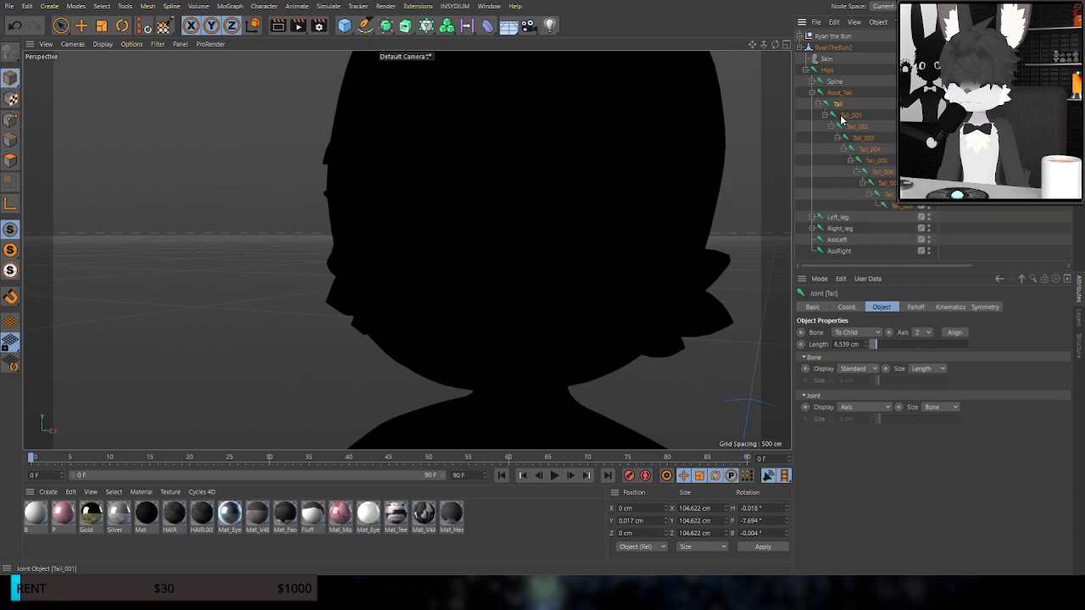
{"action": "left_click", "coordinate": [856, 127]}
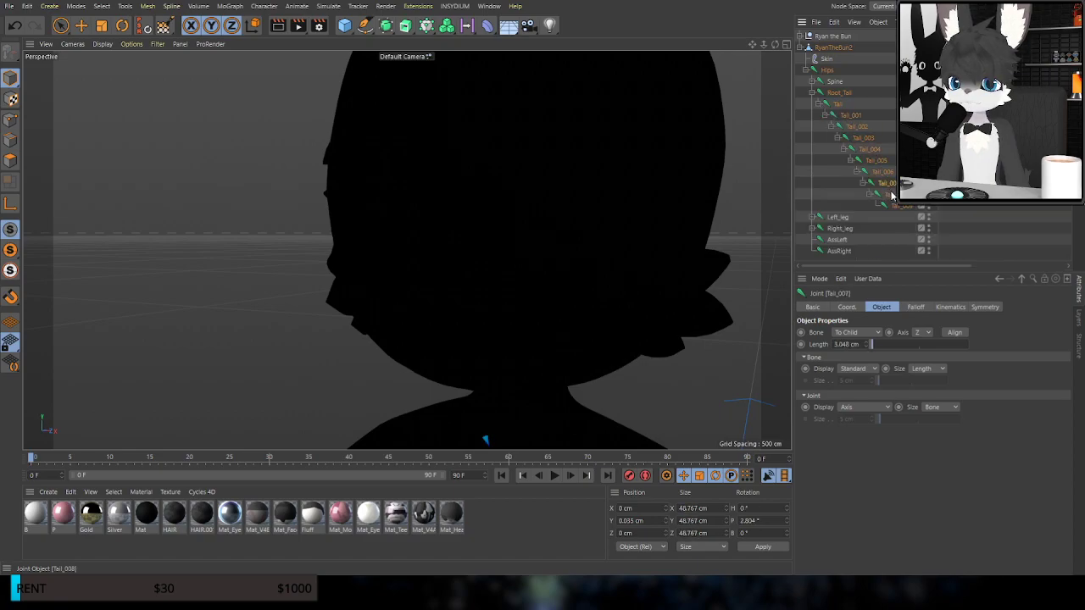
{"action": "left_click", "coordinate": [818, 104]}
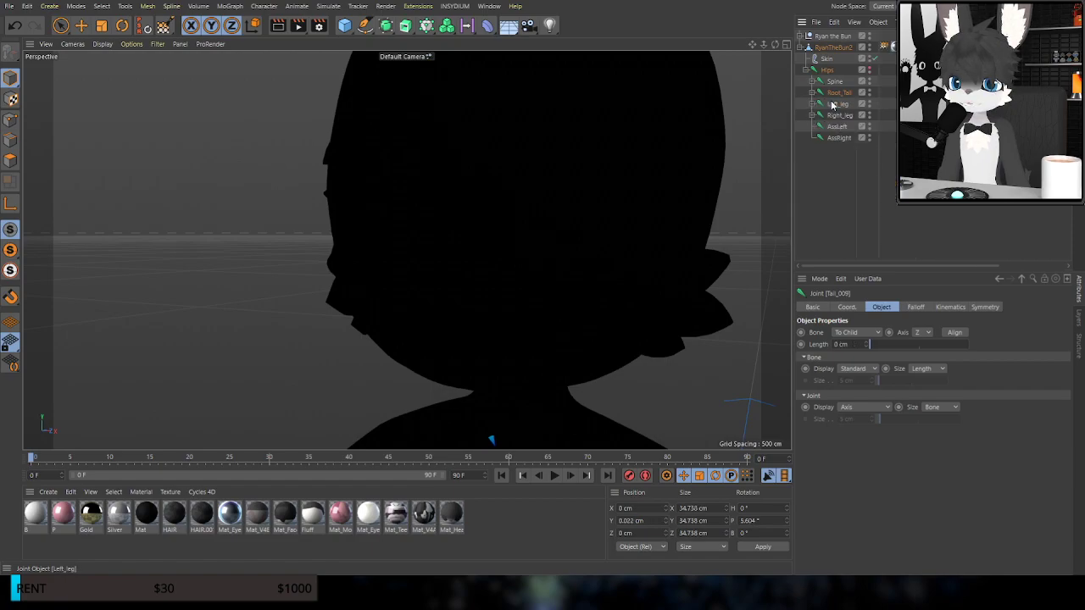
Check the head for stray weights from the Left_leg joint chain and the Hips
{"action": "left_click", "coordinate": [813, 104]}
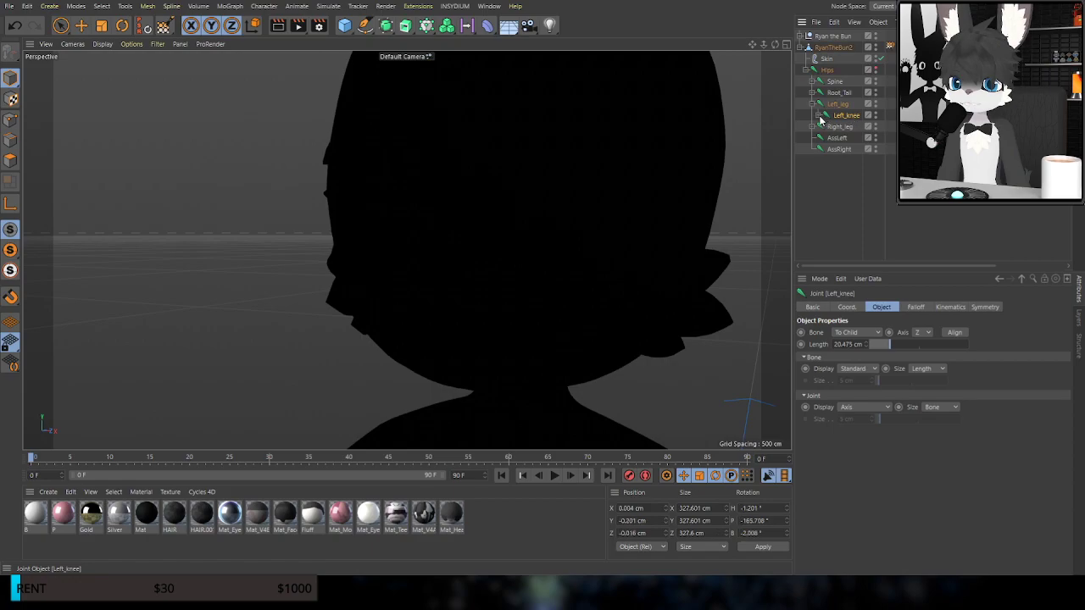
{"action": "left_click", "coordinate": [819, 116]}
{"action": "left_click", "coordinate": [813, 104]}
{"action": "left_click_drag", "start_coordinate": [610, 177], "coordinate": [622, 169], "text": "alt"}
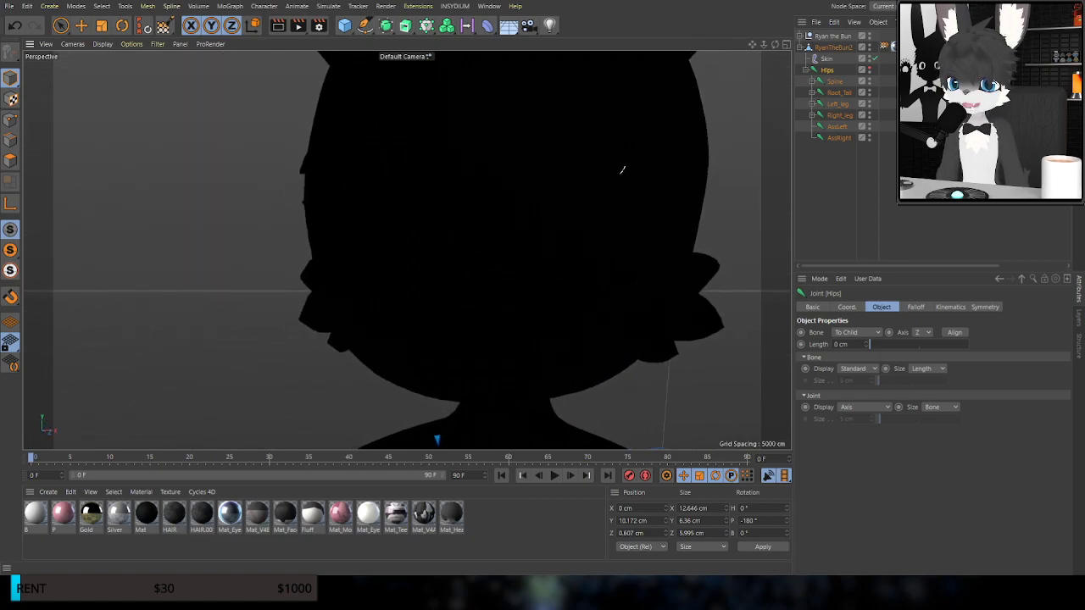
Inspect the Right_leg and Left_leg joint chains down to the ankles for stray weights on the head
{"action": "left_click", "coordinate": [815, 116]}
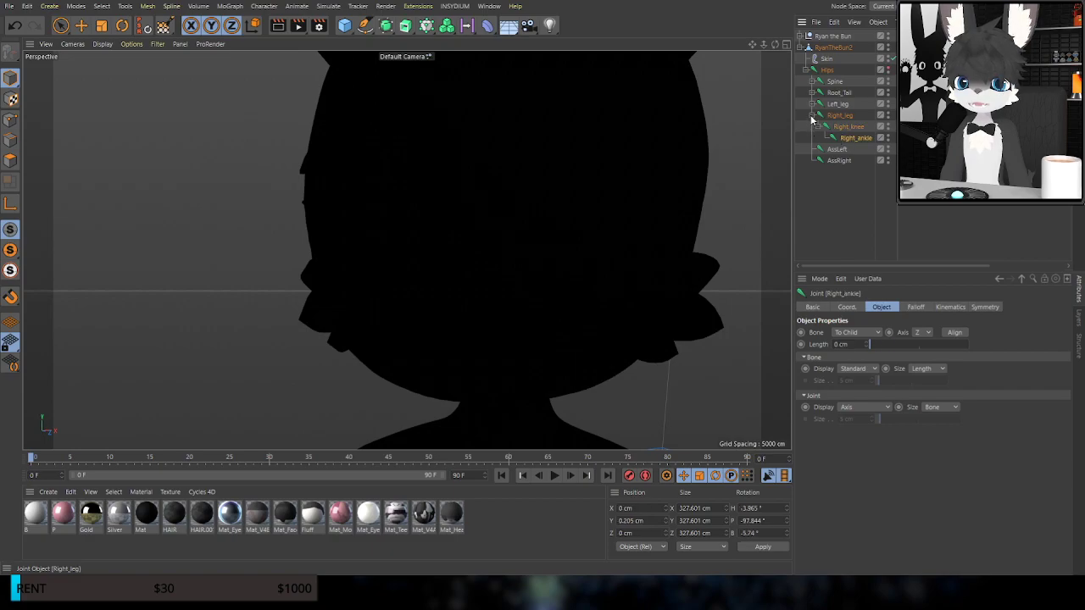
{"action": "left_click", "coordinate": [813, 115]}
{"action": "left_click", "coordinate": [814, 104]}
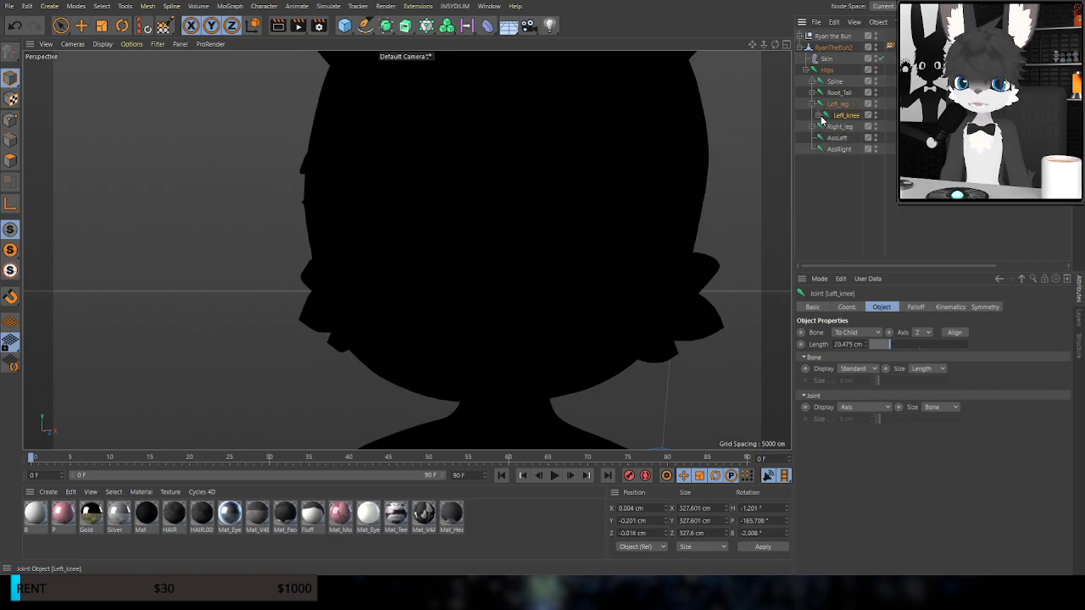
{"action": "left_click", "coordinate": [820, 116]}
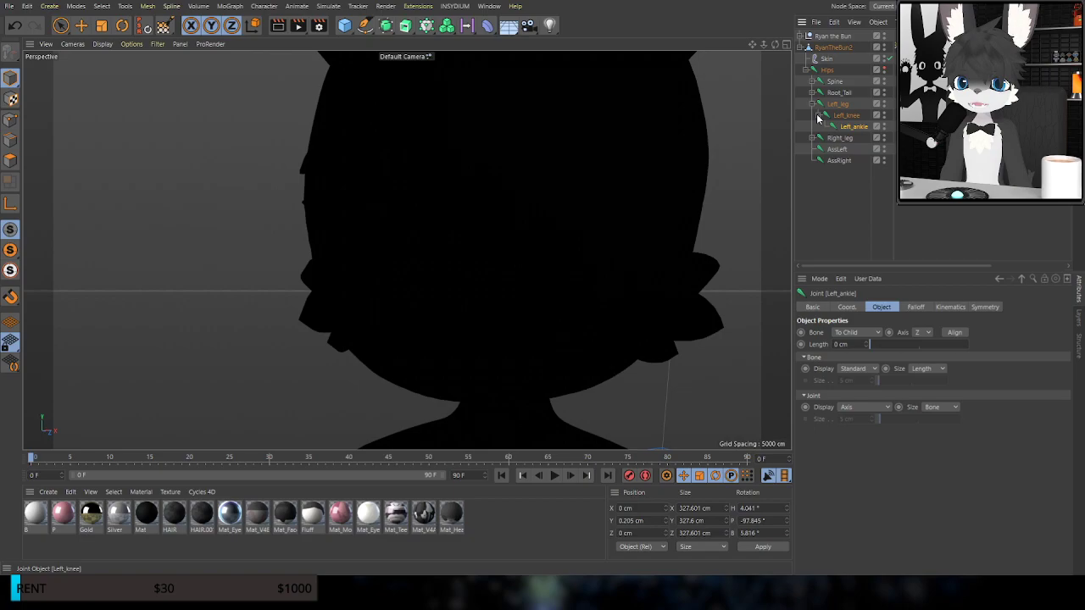
{"action": "left_click", "coordinate": [820, 116]}
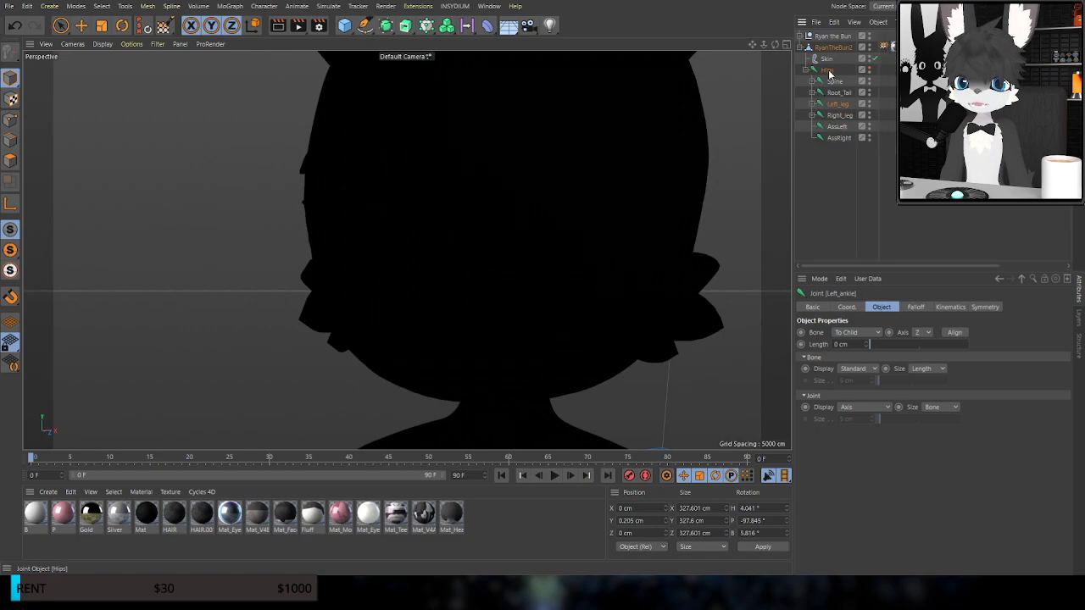
{"action": "left_click", "coordinate": [812, 81]}
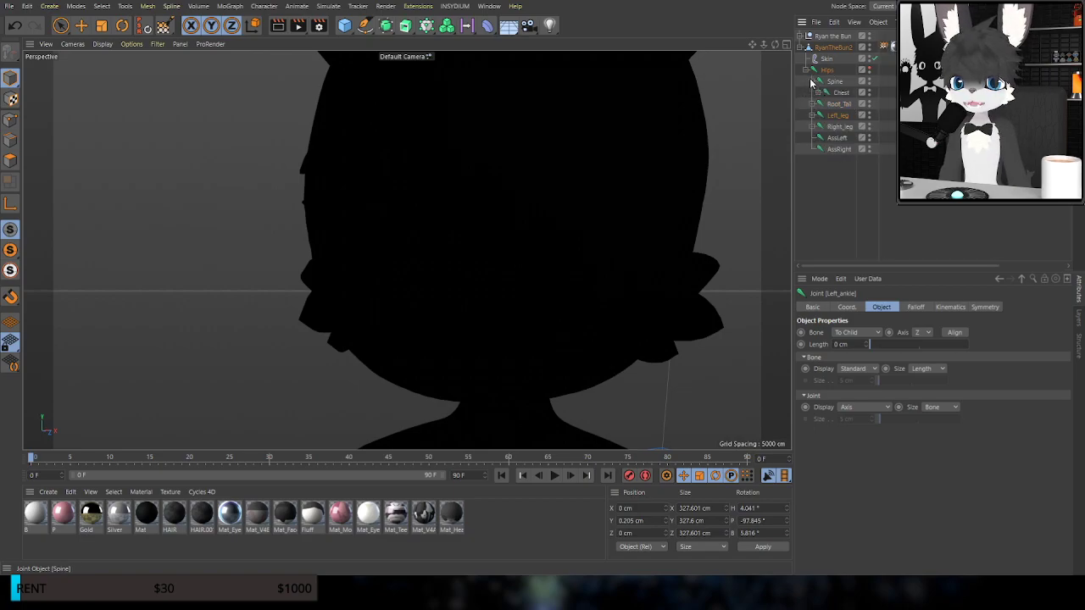
Display the Head joint's weights on the mesh, found beneath the Spine, Chest and Neck joints
{"action": "left_click", "coordinate": [819, 93]}
{"action": "left_click", "coordinate": [826, 103]}
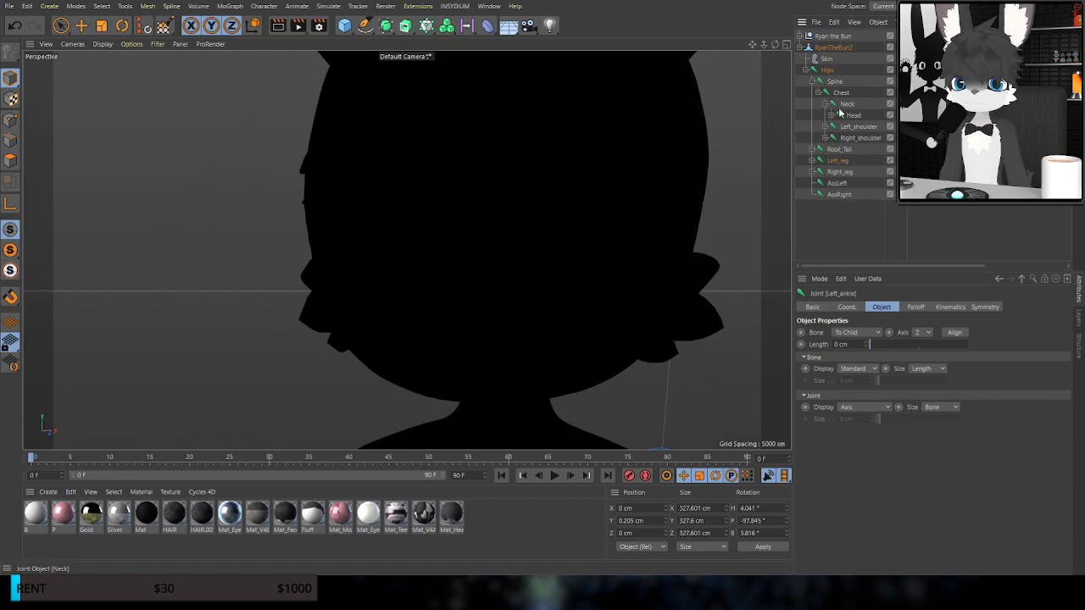
{"action": "left_click", "coordinate": [853, 117]}
{"action": "left_click_drag", "start_coordinate": [487, 284], "coordinate": [559, 241], "text": "alt"}
Switch the RyanTheBun2 mesh to polygon editing and clear the selected eye polygons
{"action": "left_click_drag", "start_coordinate": [912, 265], "coordinate": [988, 268]}
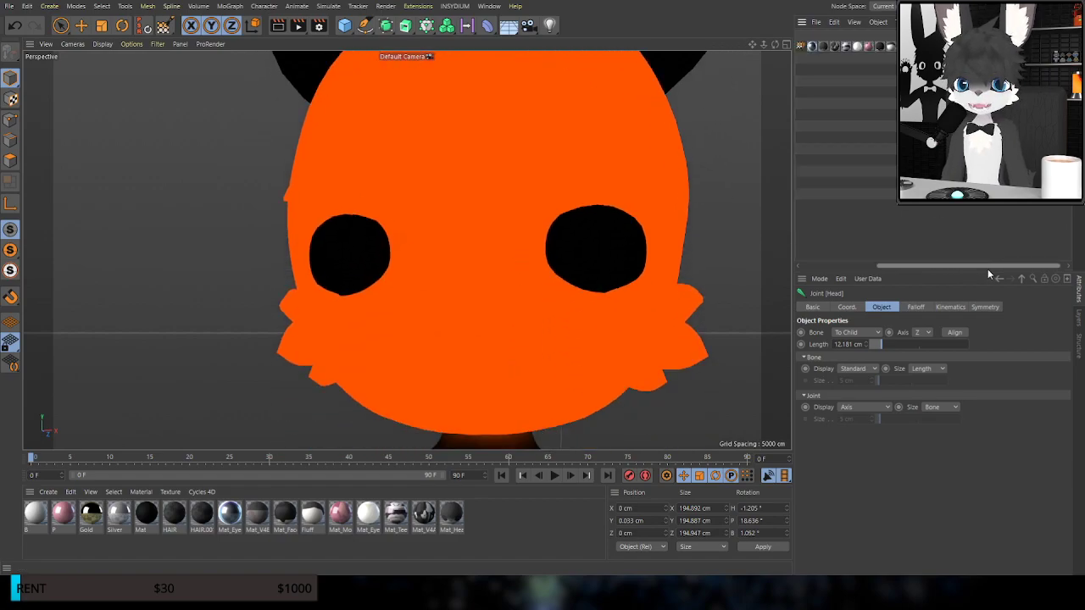
{"action": "left_click", "coordinate": [10, 161]}
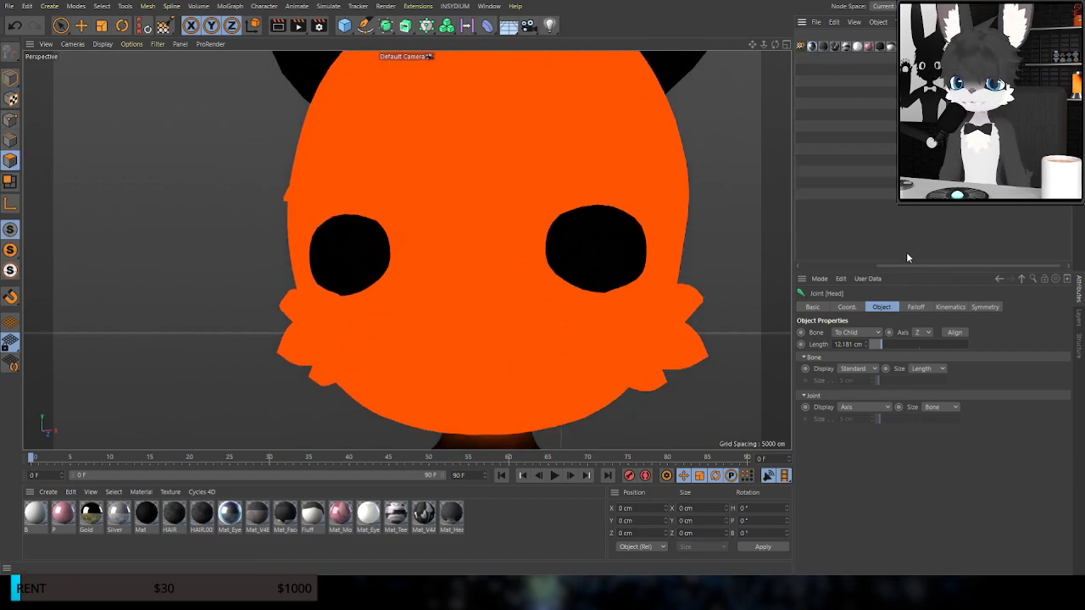
{"action": "left_click_drag", "start_coordinate": [909, 267], "coordinate": [839, 268]}
{"action": "left_click", "coordinate": [833, 48]}
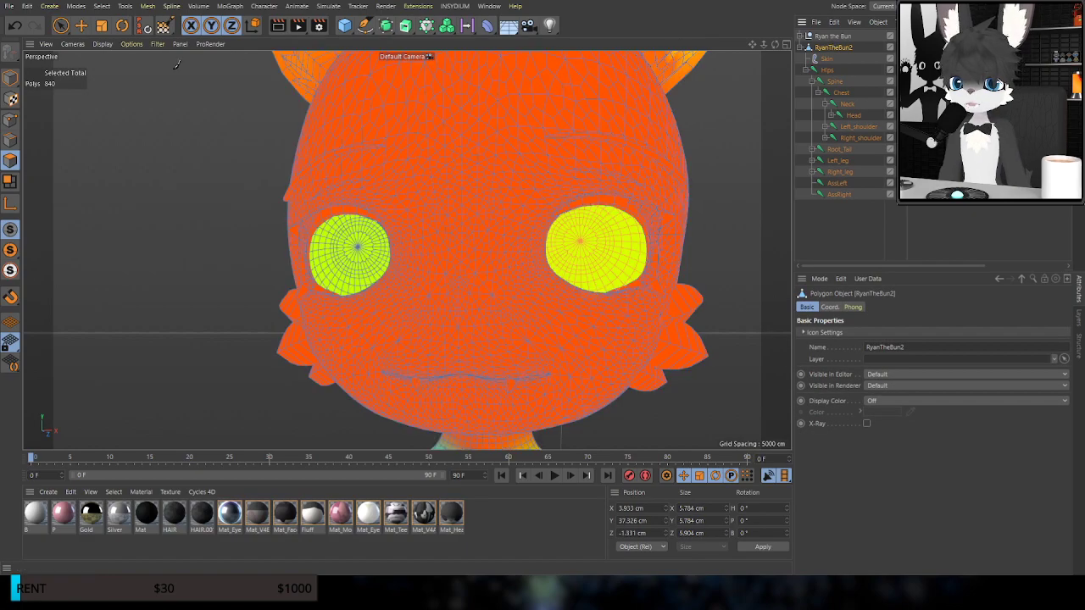
{"action": "left_click", "coordinate": [84, 26]}
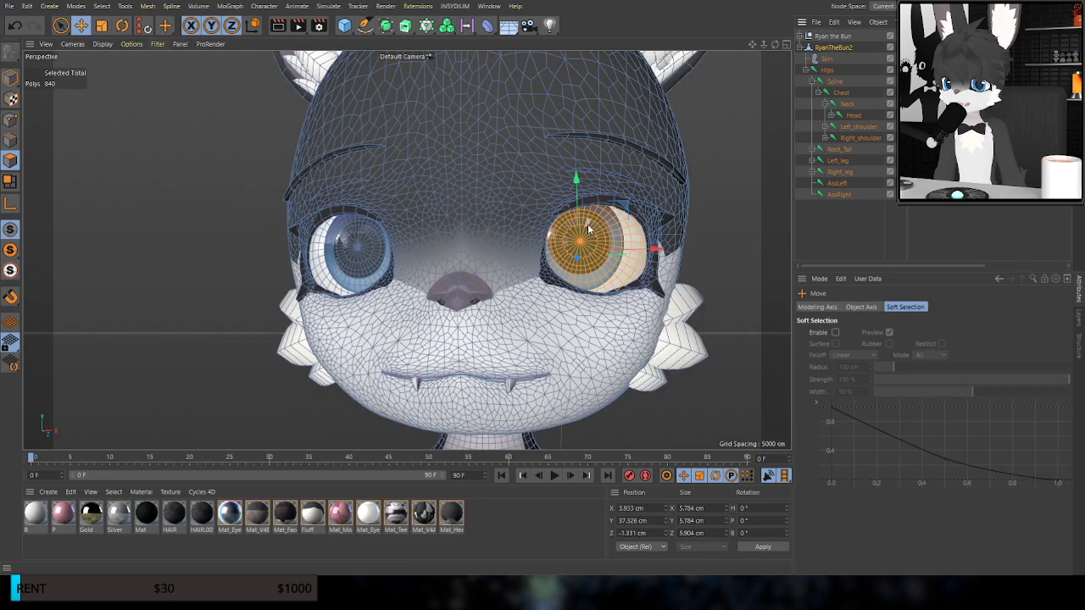
{"action": "left_click", "coordinate": [712, 242]}
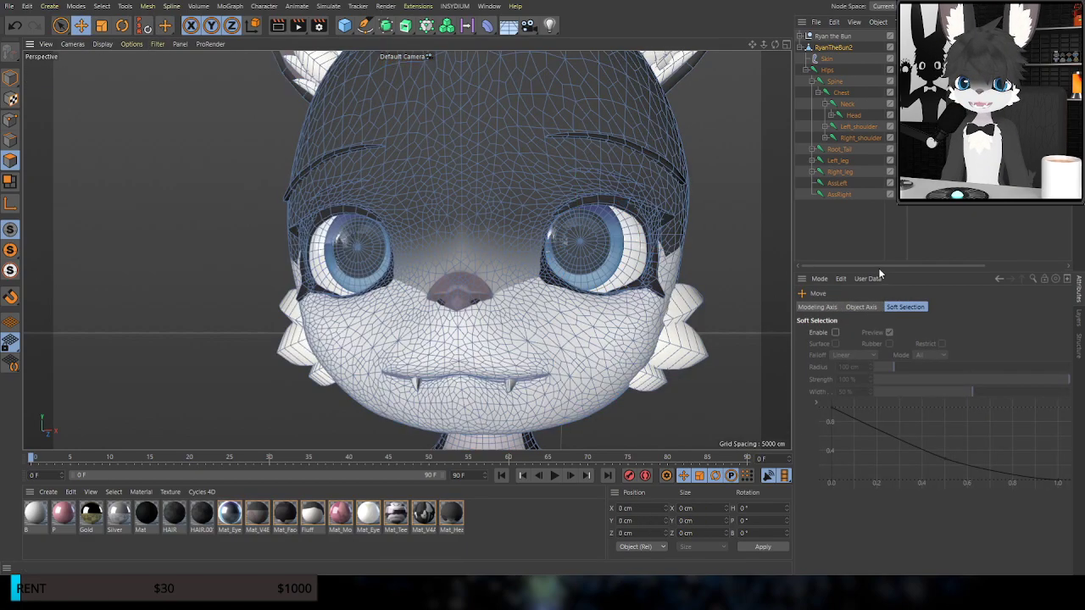
Look through the mesh's polygon selection tags and restore the polygon selection stored in Mat_Head
{"action": "left_click_drag", "start_coordinate": [882, 267], "coordinate": [1001, 270]}
{"action": "left_click", "coordinate": [941, 47]}
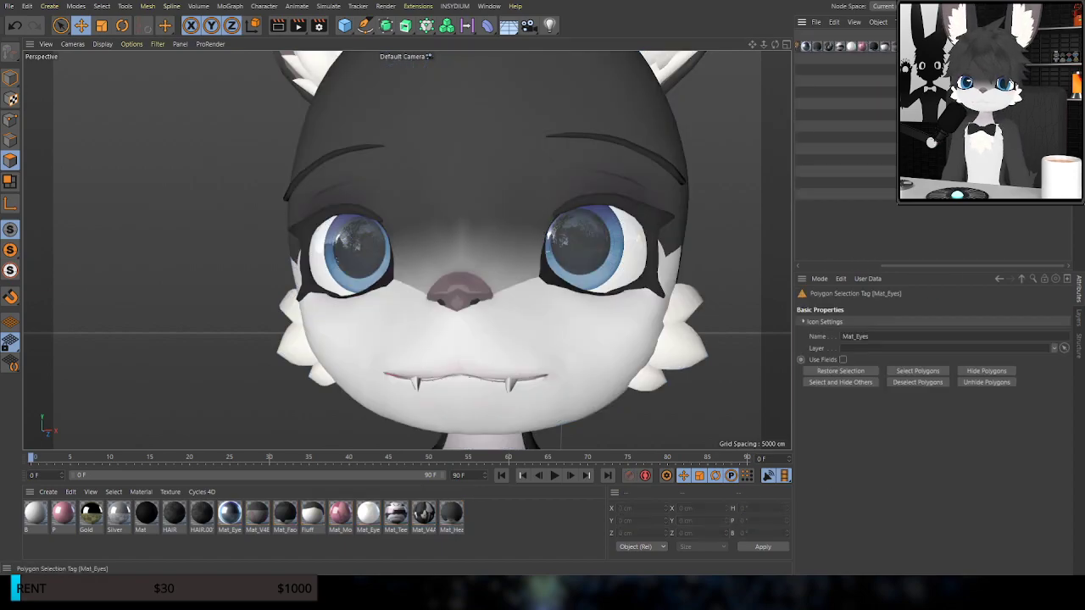
{"action": "left_click", "coordinate": [464, 135]}
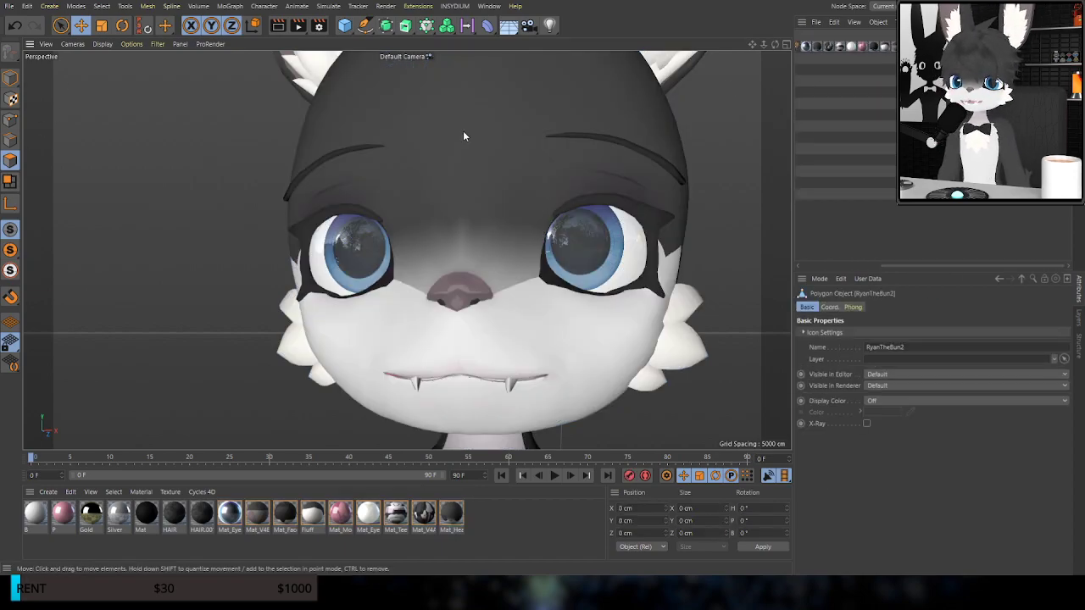
{"action": "left_click", "coordinate": [949, 46]}
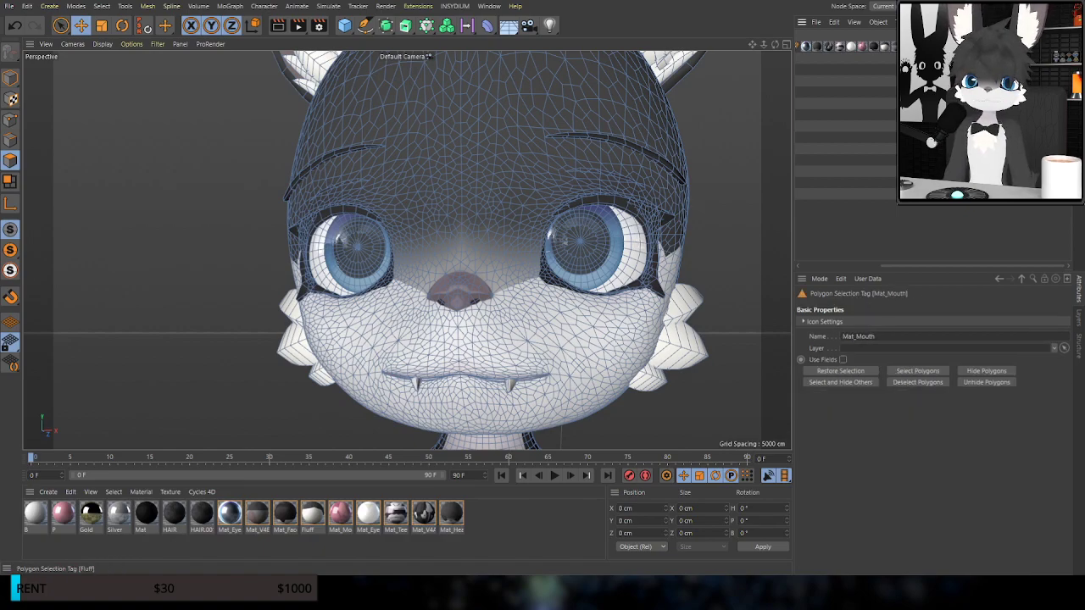
{"action": "left_click", "coordinate": [961, 46]}
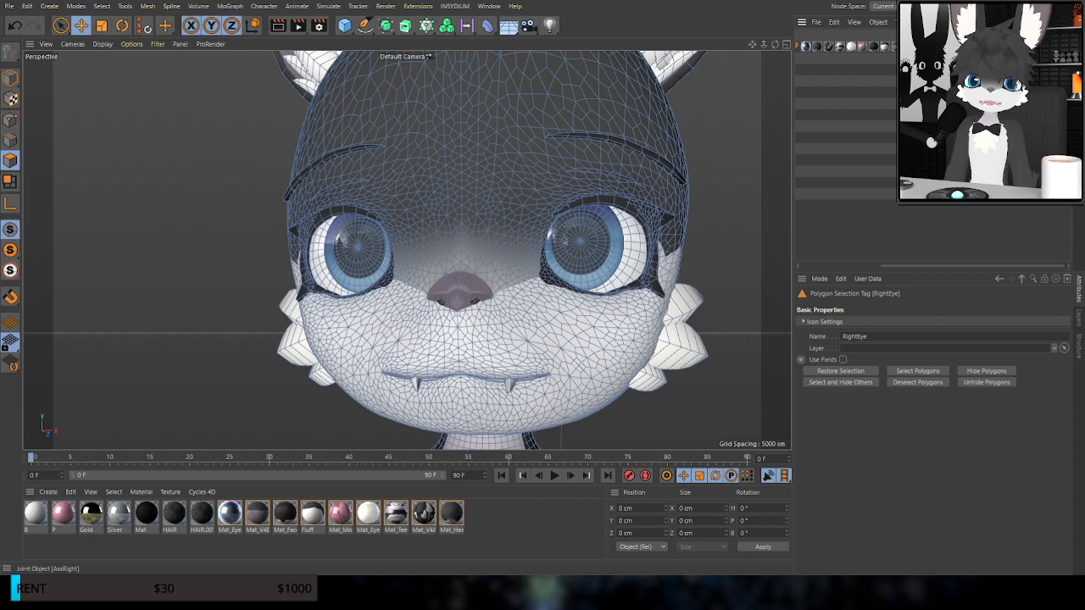
{"action": "left_click", "coordinate": [975, 47]}
{"action": "left_click", "coordinate": [986, 47]}
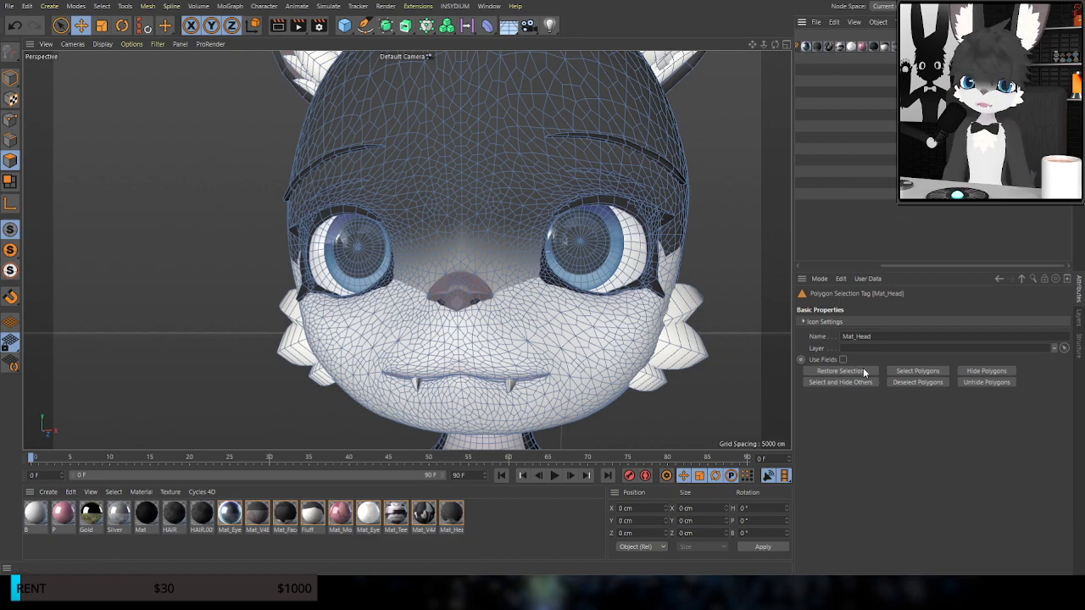
{"action": "left_click", "coordinate": [864, 372]}
{"action": "left_click_drag", "start_coordinate": [365, 186], "coordinate": [322, 225], "text": "alt"}
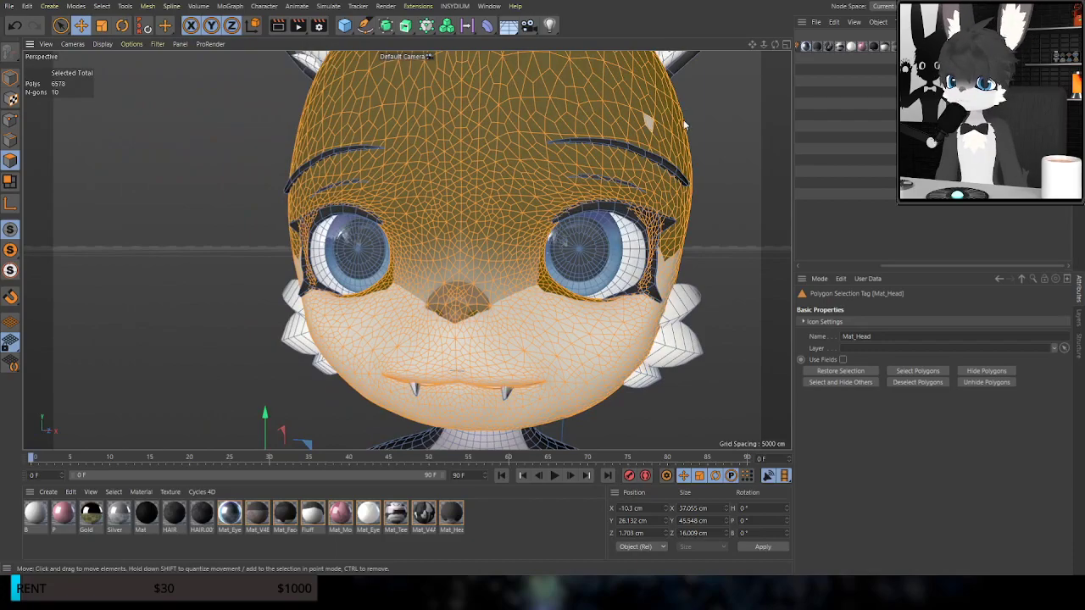
Set the Weight Tool for the Head joint to Add mode, with Selected Only on and Visible Only off
{"action": "left_click_drag", "start_coordinate": [896, 265], "coordinate": [809, 266]}
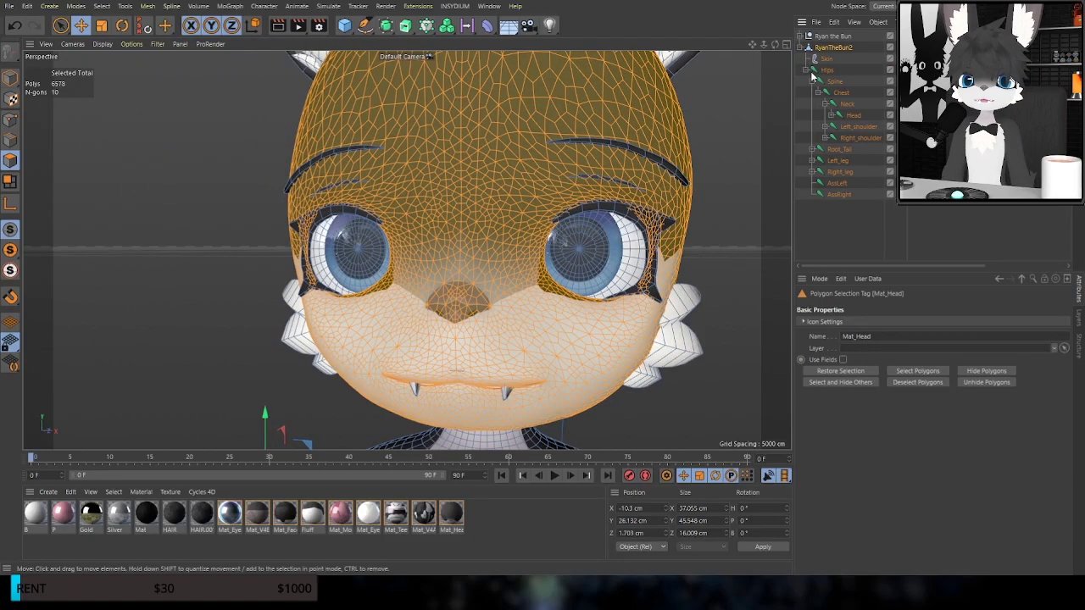
{"action": "left_click", "coordinate": [852, 114]}
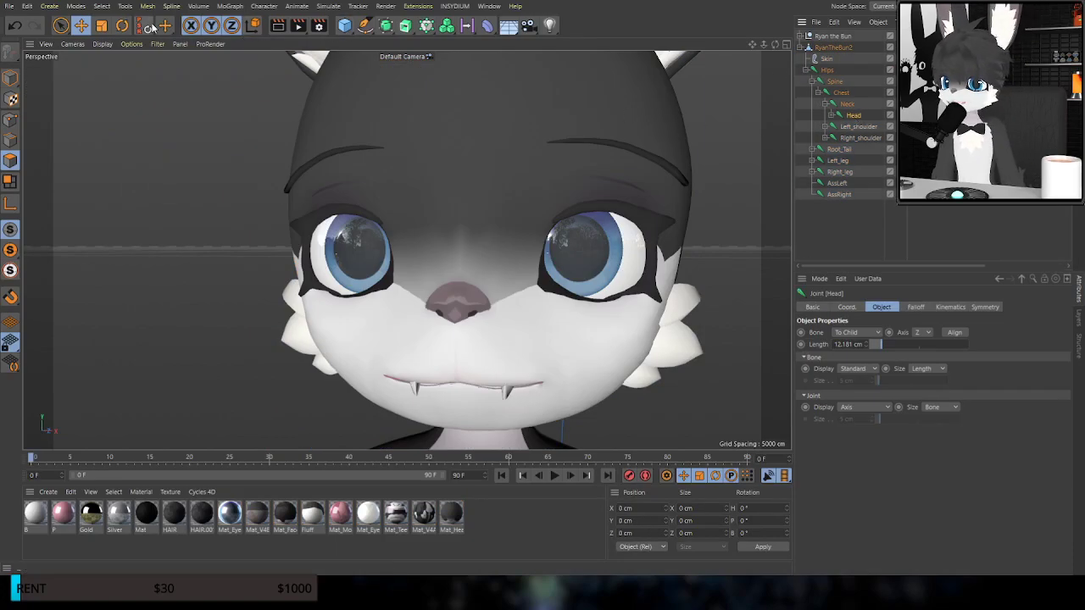
{"action": "left_click", "coordinate": [212, 68]}
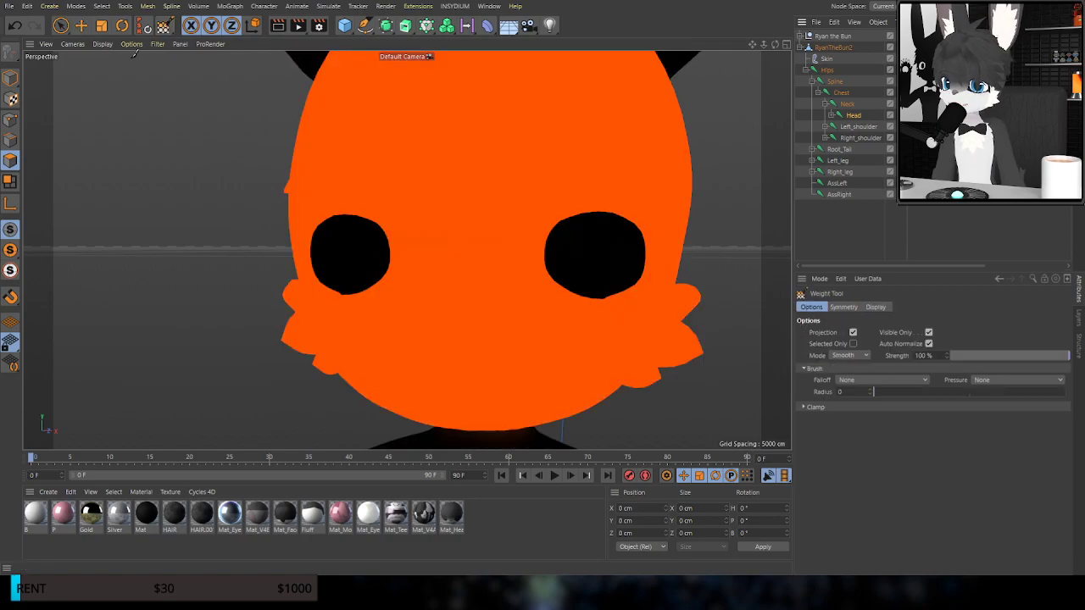
{"action": "left_click", "coordinate": [11, 78]}
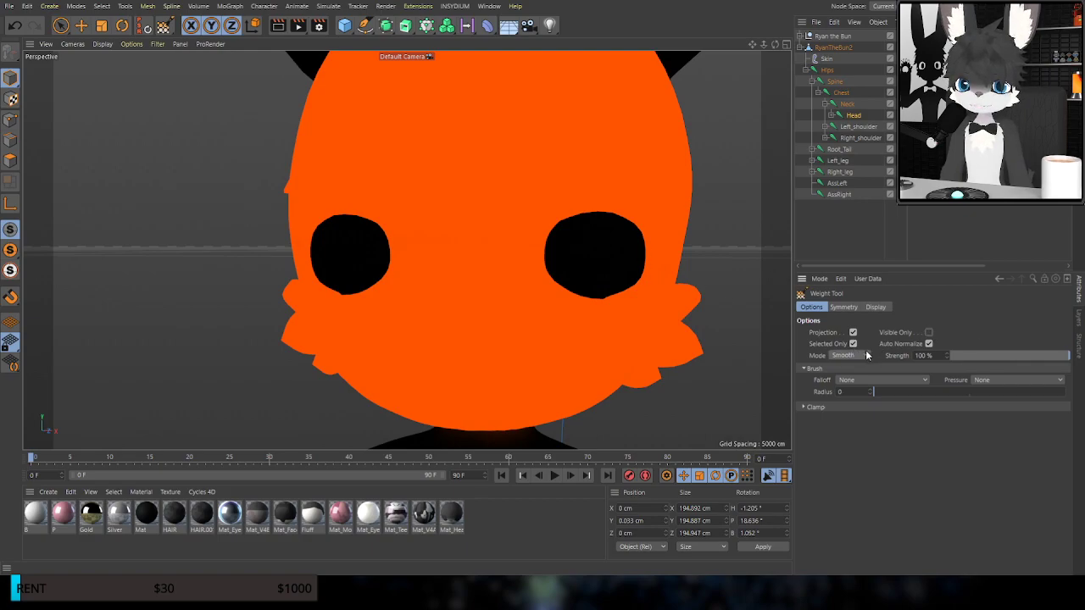
{"action": "scroll", "coordinate": [573, 260], "scroll_direction": "down", "scroll_amount": 4}
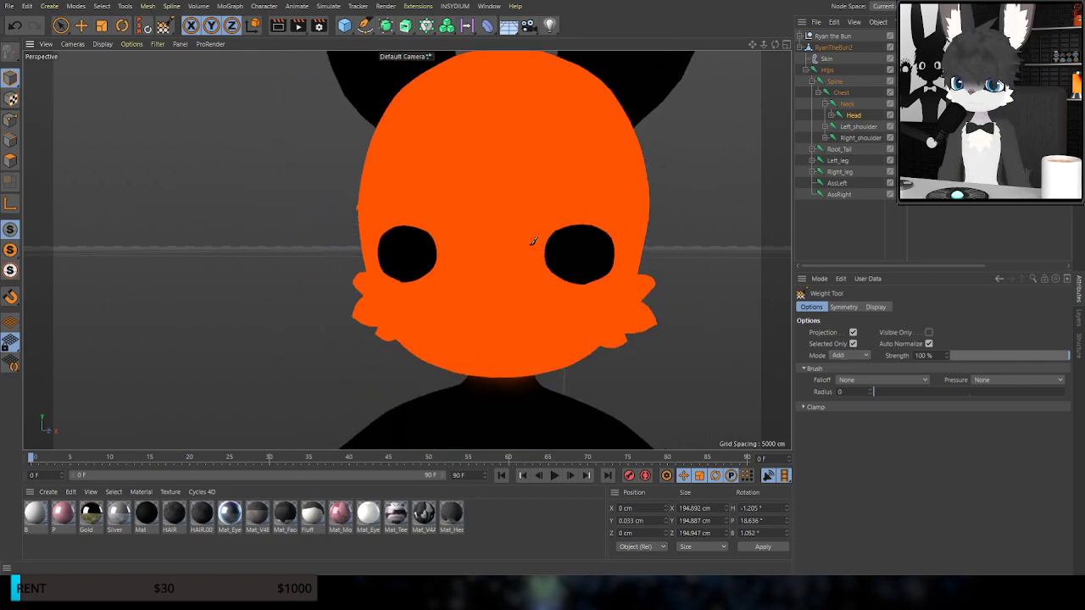
Enlarge the Weight Tool brush to cover a large part of the head and turn off its symmetry
{"action": "left_click_drag", "start_coordinate": [547, 187], "coordinate": [549, 240], "text": "alt"}
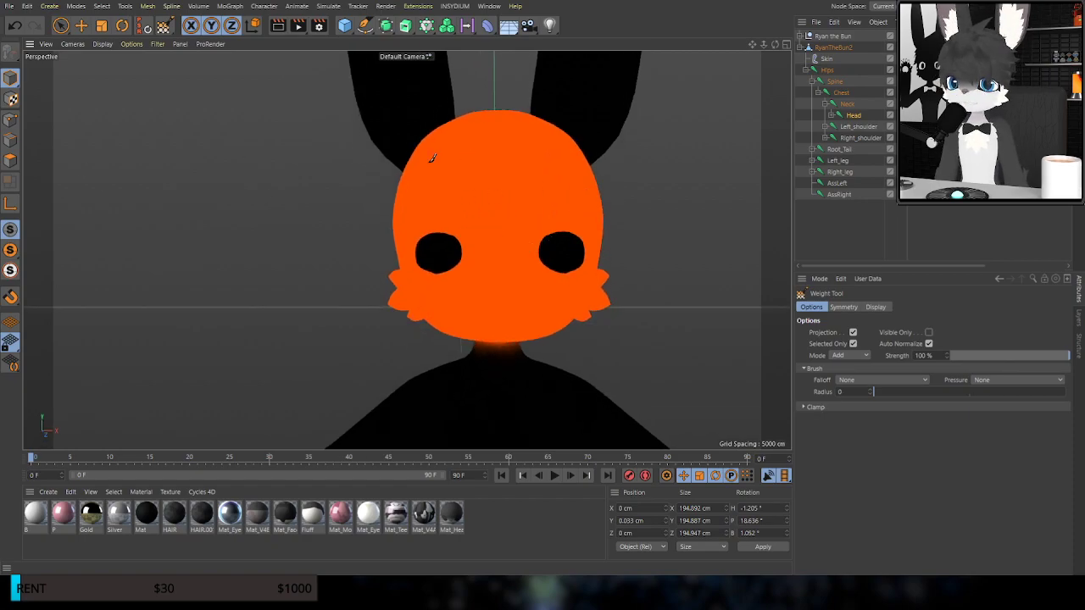
{"action": "middle_click_drag", "start_coordinate": [474, 197], "coordinate": [547, 198]}
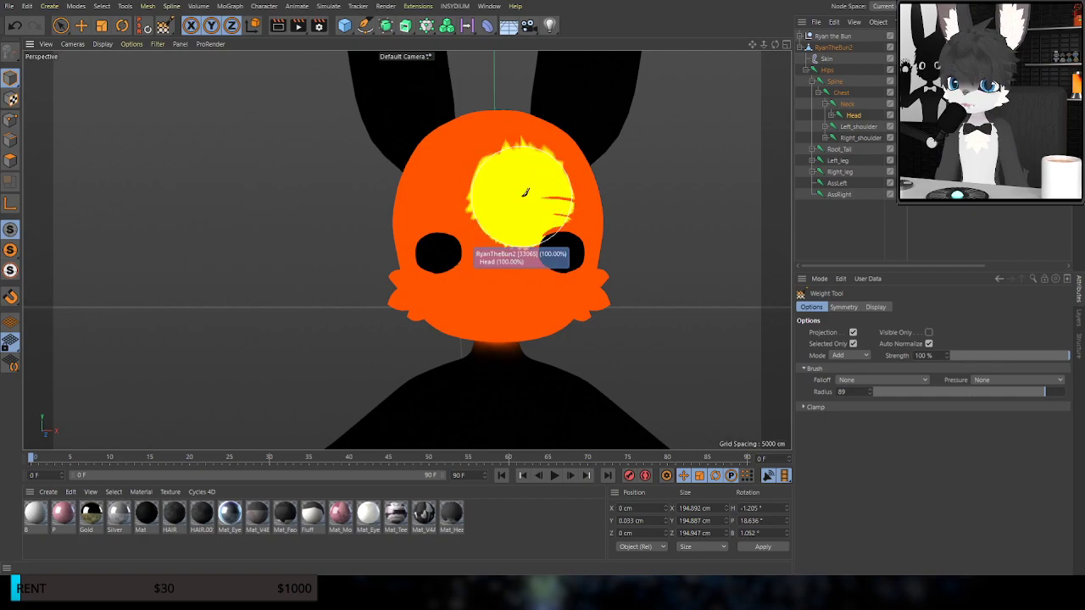
{"action": "left_click", "coordinate": [844, 307]}
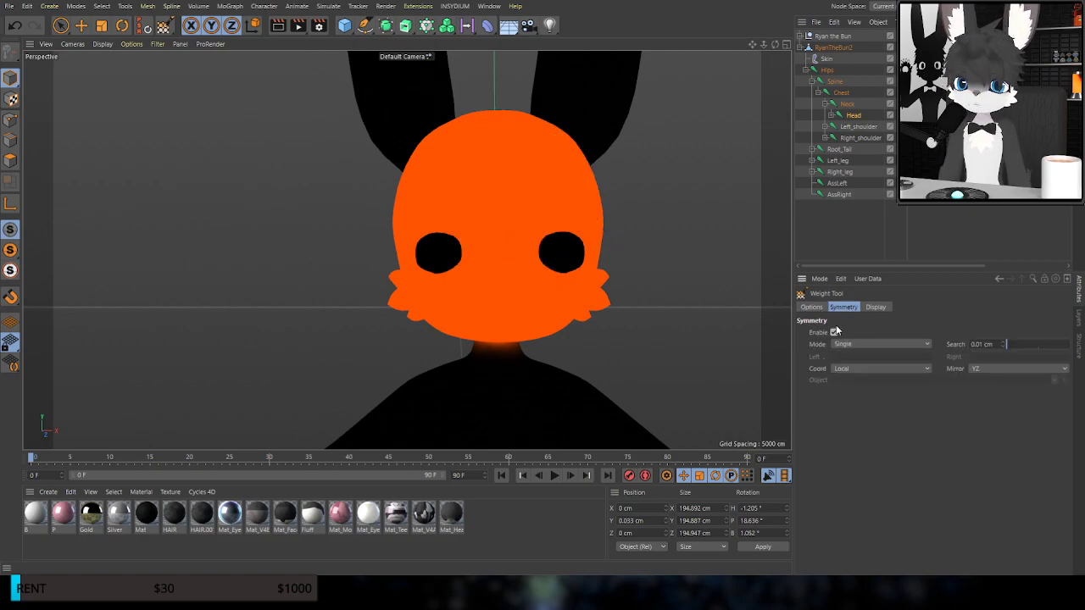
{"action": "left_click", "coordinate": [835, 331]}
{"action": "middle_click_drag", "start_coordinate": [500, 221], "coordinate": [556, 227]}
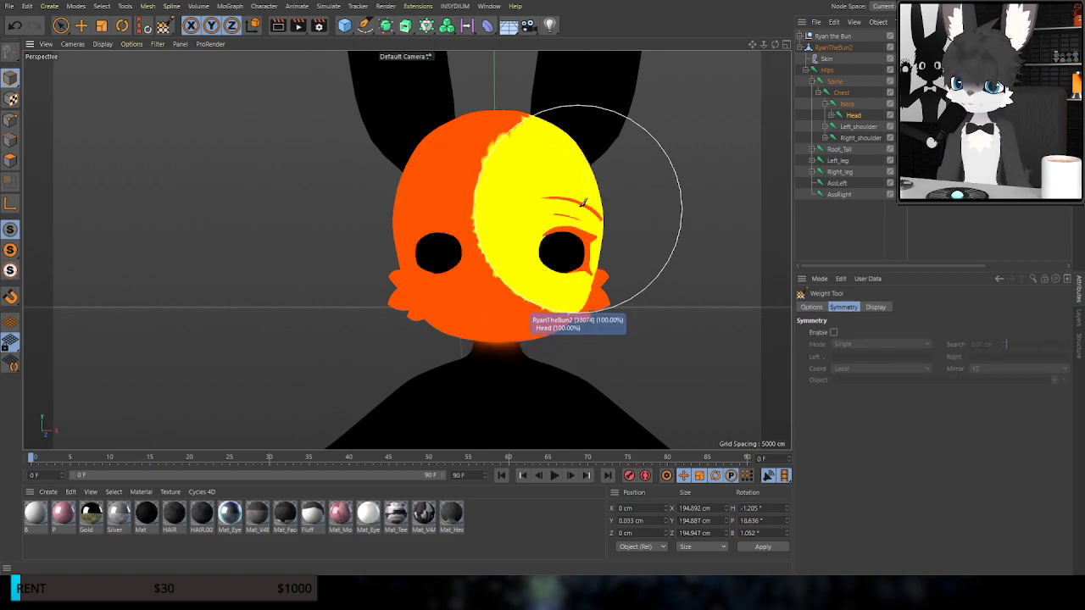
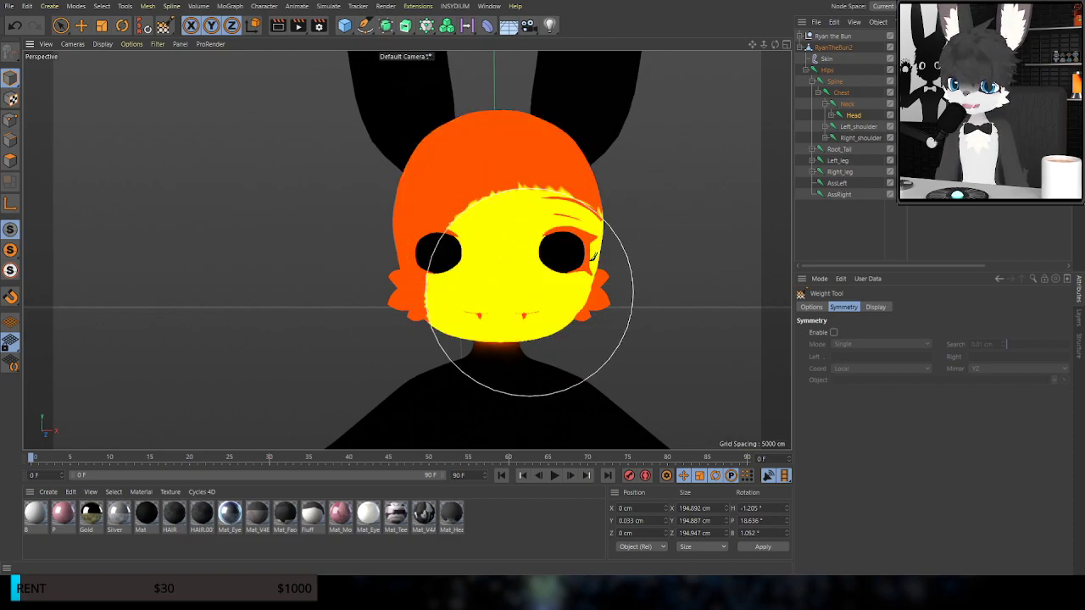
Test the head weights by rotating and moving the Head joint, undoing each change
{"action": "left_click", "coordinate": [122, 25]}
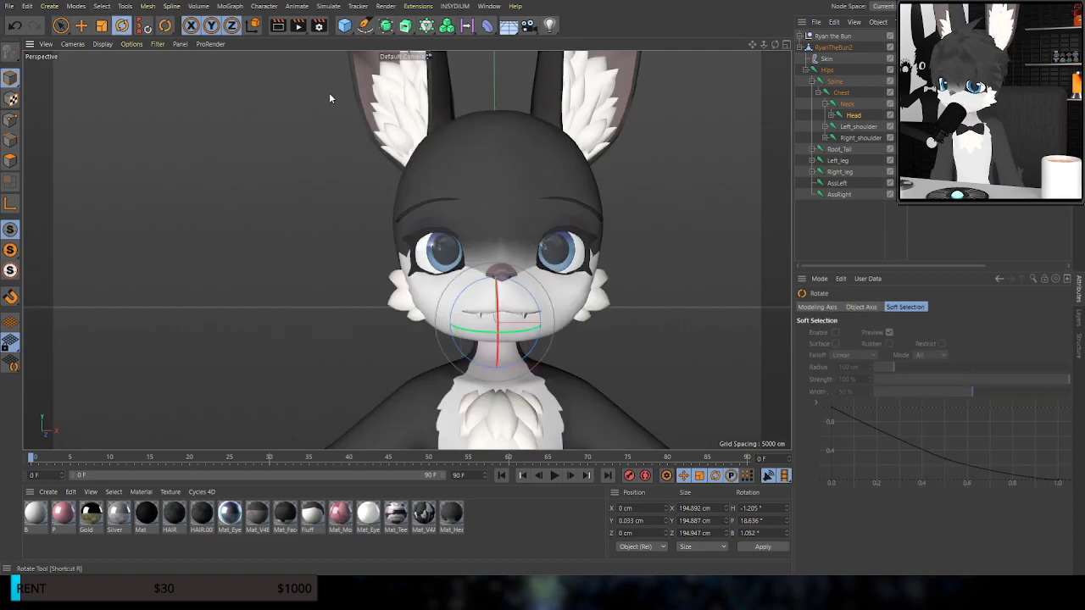
{"action": "left_click_drag", "start_coordinate": [502, 312], "coordinate": [446, 303]}
{"action": "key", "text": "ctrl+z"}
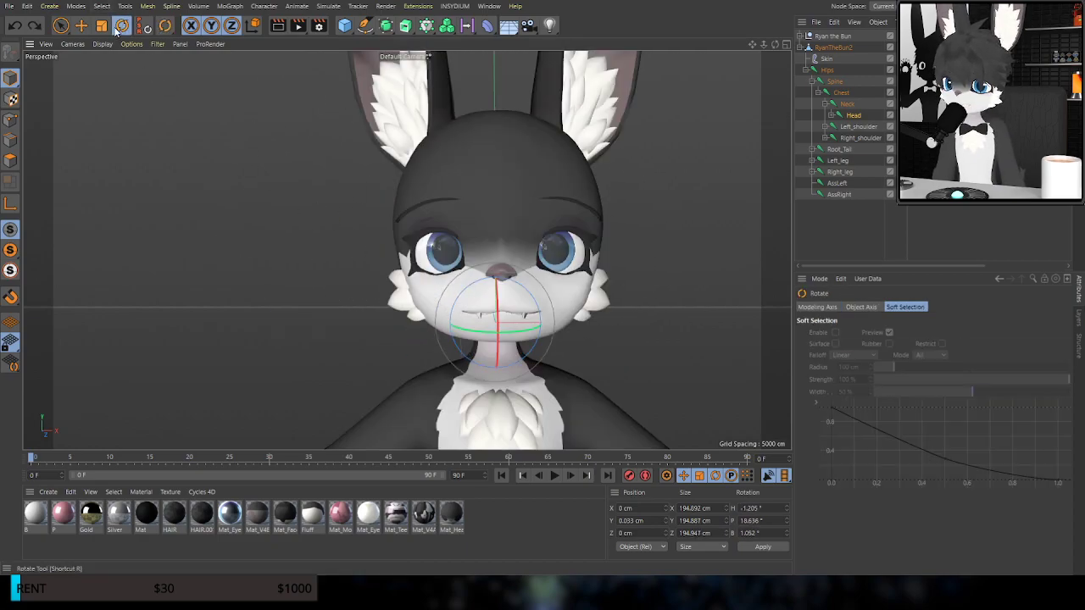
{"action": "left_click", "coordinate": [82, 26]}
{"action": "left_click_drag", "start_coordinate": [487, 235], "coordinate": [635, 263], "text": "alt"}
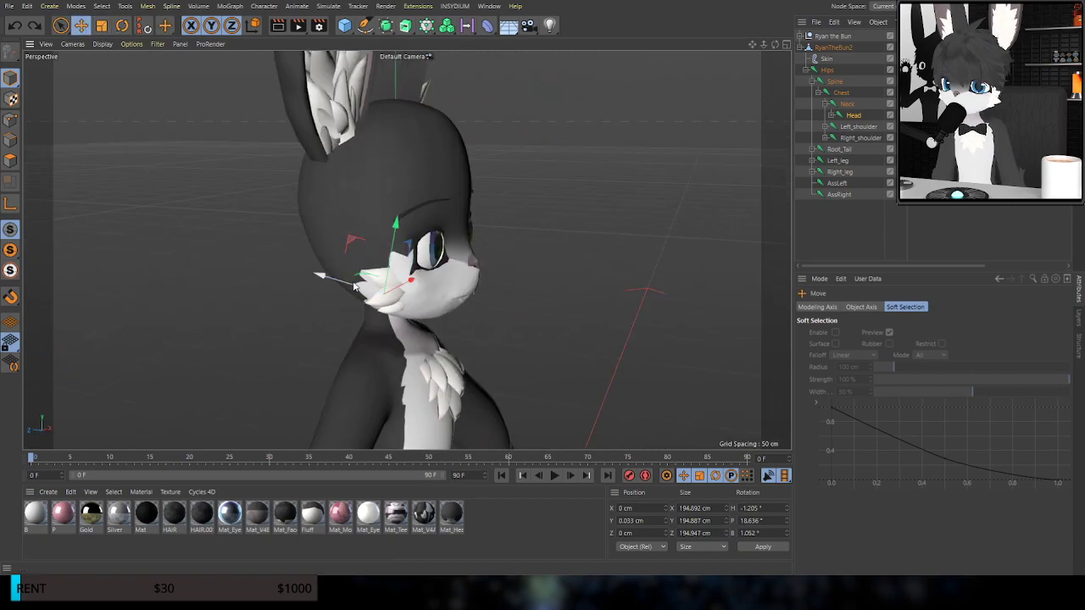
{"action": "left_click_drag", "start_coordinate": [360, 284], "coordinate": [352, 282]}
{"action": "middle_click_drag", "start_coordinate": [387, 283], "coordinate": [772, 363], "text": "alt"}
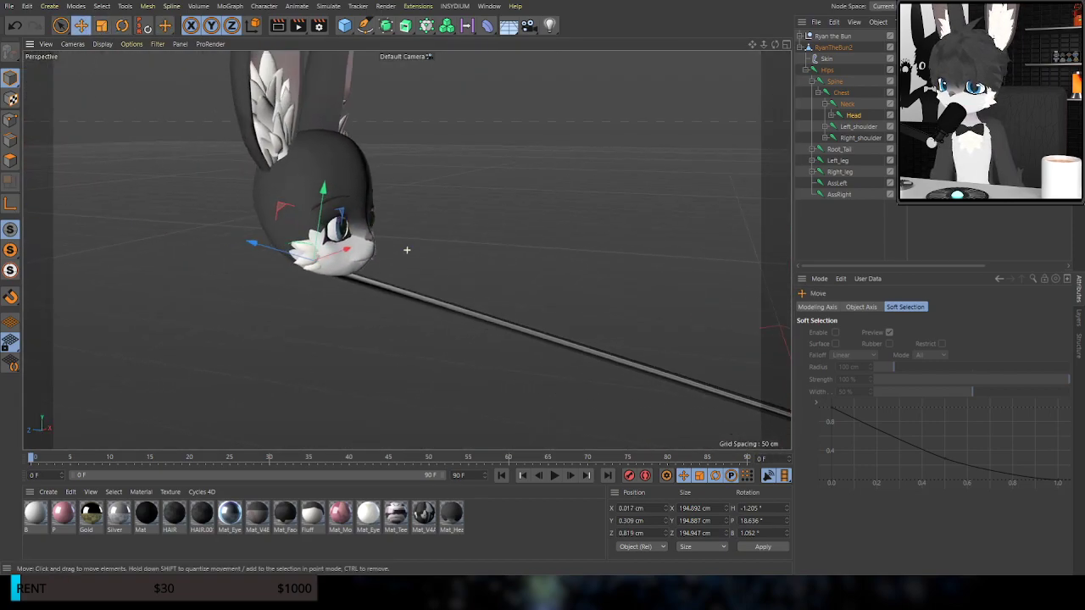
{"action": "left_click_drag", "start_coordinate": [373, 223], "coordinate": [424, 209], "text": "alt"}
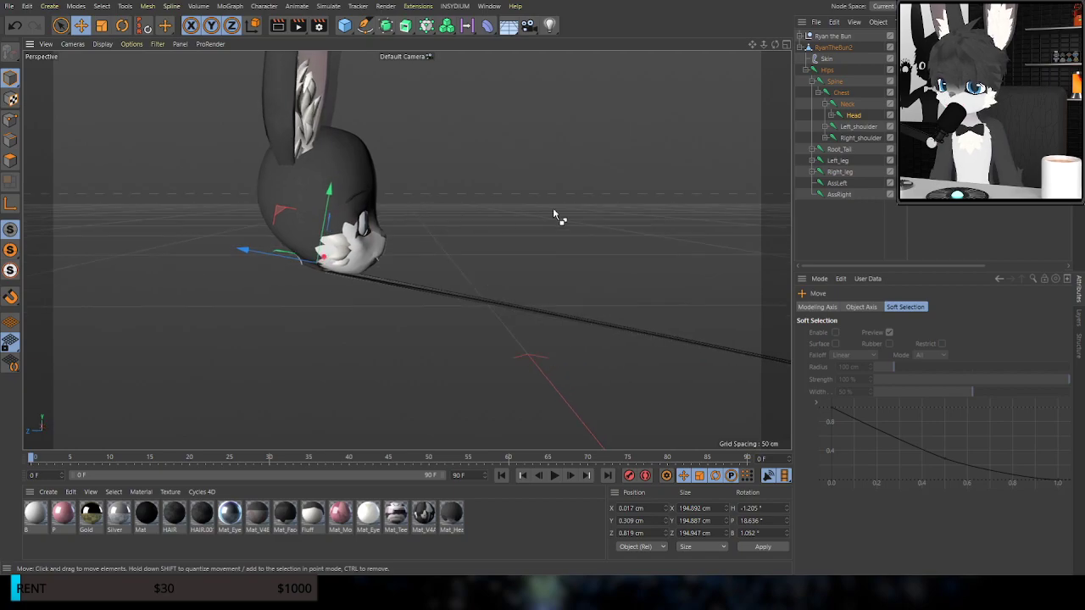
{"action": "key", "text": "ctrl+z"}
Move the Spine joint far along its axis to test how the upper body mesh follows
{"action": "left_click", "coordinate": [834, 83]}
{"action": "middle_click_drag", "start_coordinate": [508, 219], "coordinate": [267, 142], "text": "alt"}
{"action": "scroll", "coordinate": [466, 231], "scroll_direction": "down", "scroll_amount": 3}
{"action": "left_click_drag", "start_coordinate": [439, 262], "coordinate": [2, 222]}
{"action": "middle_click_drag", "start_coordinate": [545, 256], "coordinate": [687, 249], "text": "alt"}
{"action": "middle_click_drag", "start_coordinate": [136, 165], "coordinate": [341, 213], "text": "alt"}
{"action": "scroll", "coordinate": [450, 224], "scroll_direction": "up", "scroll_amount": 6}
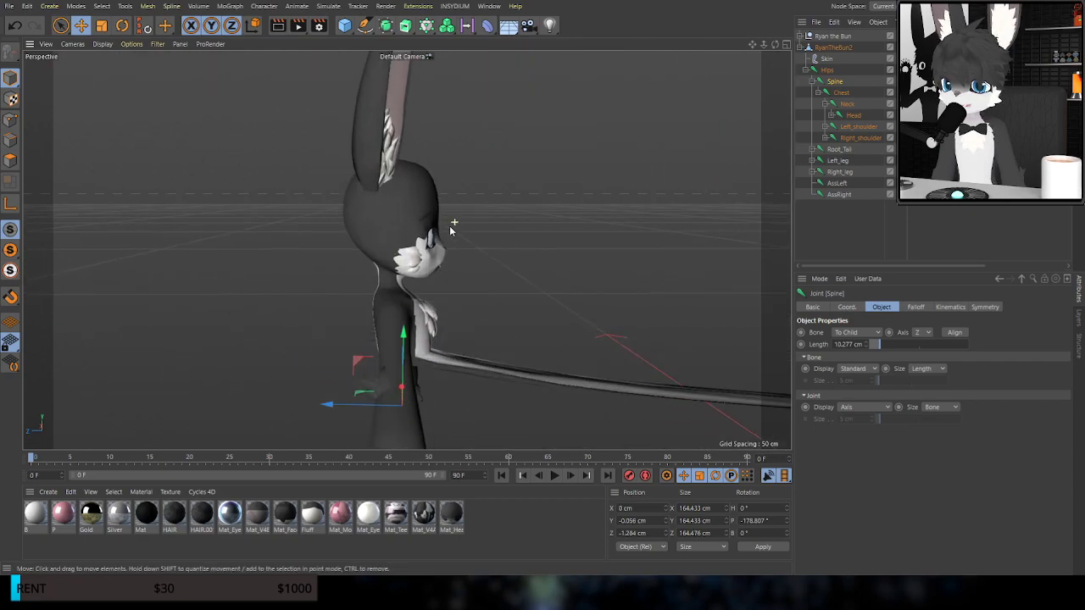
Inspect the displaced head and face for stretched geometry, and undo the Spine joint's move
{"action": "left_click_drag", "start_coordinate": [441, 259], "coordinate": [165, 269], "text": "alt"}
{"action": "left_click_drag", "start_coordinate": [462, 175], "coordinate": [475, 423], "text": "alt"}
{"action": "middle_click_drag", "start_coordinate": [444, 326], "coordinate": [445, 195], "text": "alt"}
{"action": "left_click_drag", "start_coordinate": [602, 260], "coordinate": [750, 256], "text": "alt"}
{"action": "middle_click", "coordinate": [547, 255]}
{"action": "middle_click", "coordinate": [346, 213]}
{"action": "middle_click_drag", "start_coordinate": [346, 213], "coordinate": [442, 250], "text": "alt"}
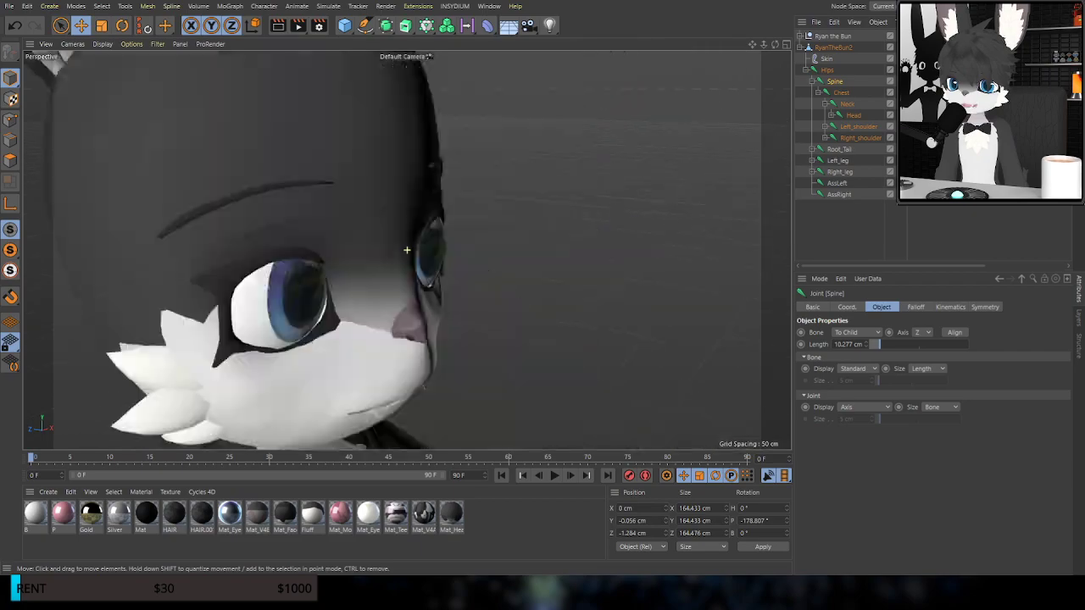
{"action": "scroll", "coordinate": [410, 182], "scroll_direction": "down", "scroll_amount": 3}
{"action": "key", "text": "ctrl+z"}
{"action": "key", "text": "ctrl+z"}
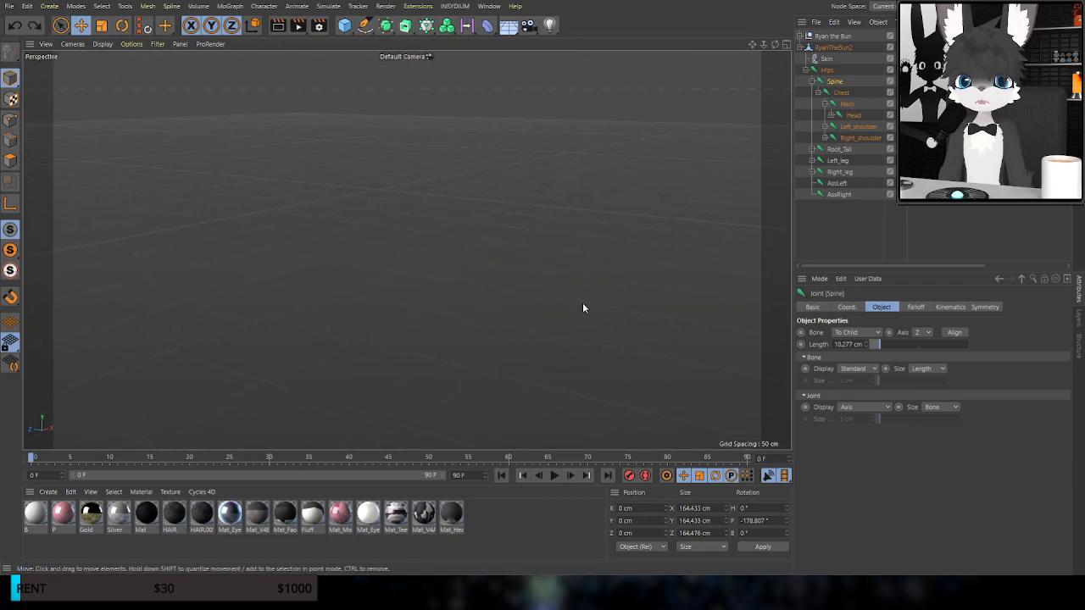
Collapse the Spine hierarchy, test the thigh weights by rotating the Left_leg joint, and undo the rotation
{"action": "left_click_drag", "start_coordinate": [401, 273], "coordinate": [357, 203], "text": "alt"}
{"action": "left_click_drag", "start_coordinate": [532, 366], "coordinate": [235, 233], "text": "alt"}
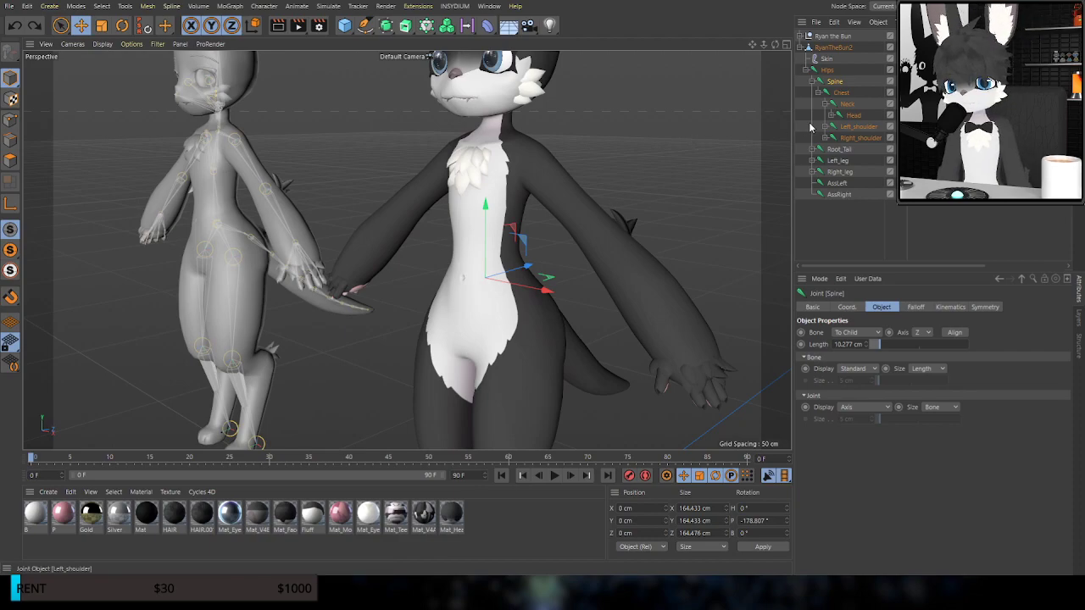
{"action": "left_click", "coordinate": [812, 81]}
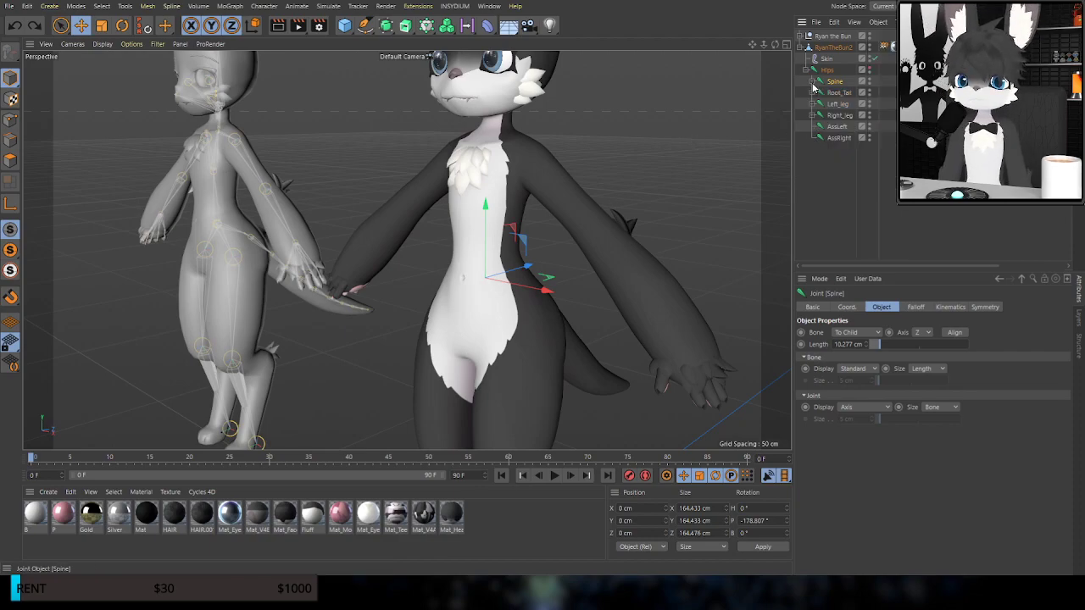
{"action": "left_click", "coordinate": [838, 108]}
{"action": "middle_click_drag", "start_coordinate": [430, 314], "coordinate": [407, 248], "text": "alt"}
{"action": "right_click_drag", "start_coordinate": [407, 248], "coordinate": [539, 176], "text": "alt"}
{"action": "left_click", "coordinate": [122, 26]}
{"action": "left_click_drag", "start_coordinate": [503, 317], "coordinate": [471, 248], "text": "alt"}
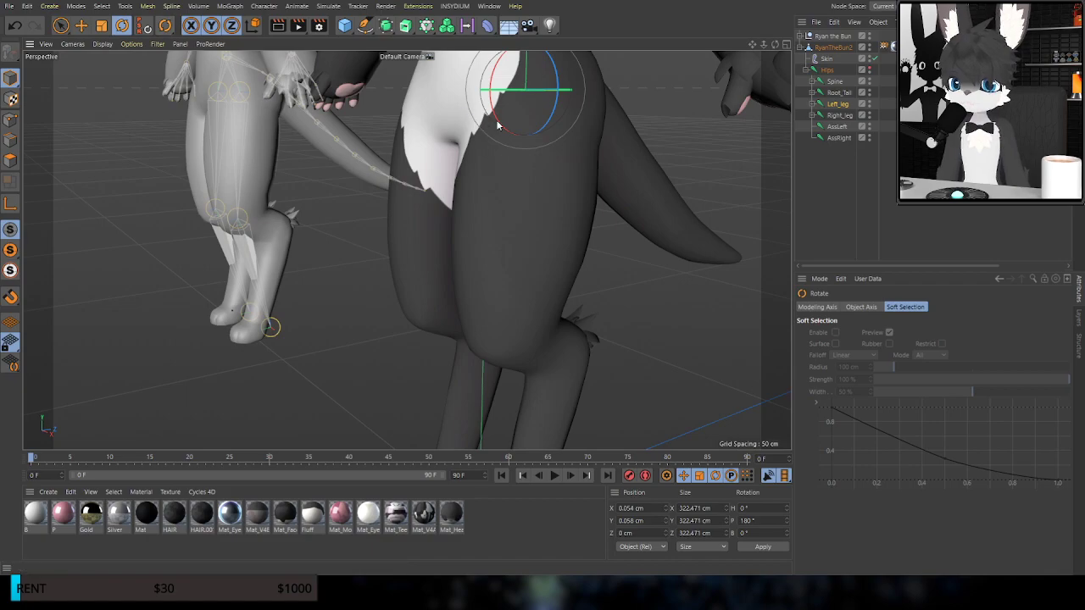
{"action": "left_click_drag", "start_coordinate": [498, 124], "coordinate": [514, 188]}
{"action": "middle_click_drag", "start_coordinate": [459, 126], "coordinate": [488, 272], "text": "alt"}
{"action": "left_click_drag", "start_coordinate": [488, 275], "coordinate": [514, 239], "text": "alt"}
{"action": "key", "text": "ctrl+z"}
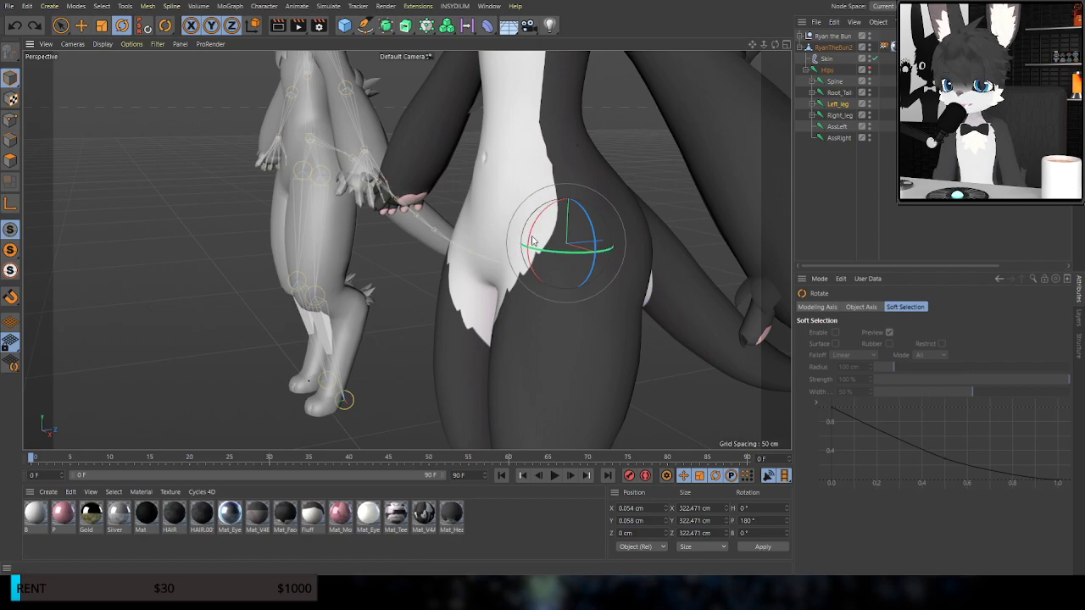
{"action": "left_click_drag", "start_coordinate": [531, 241], "coordinate": [684, 252]}
{"action": "key", "text": "ctrl+z"}
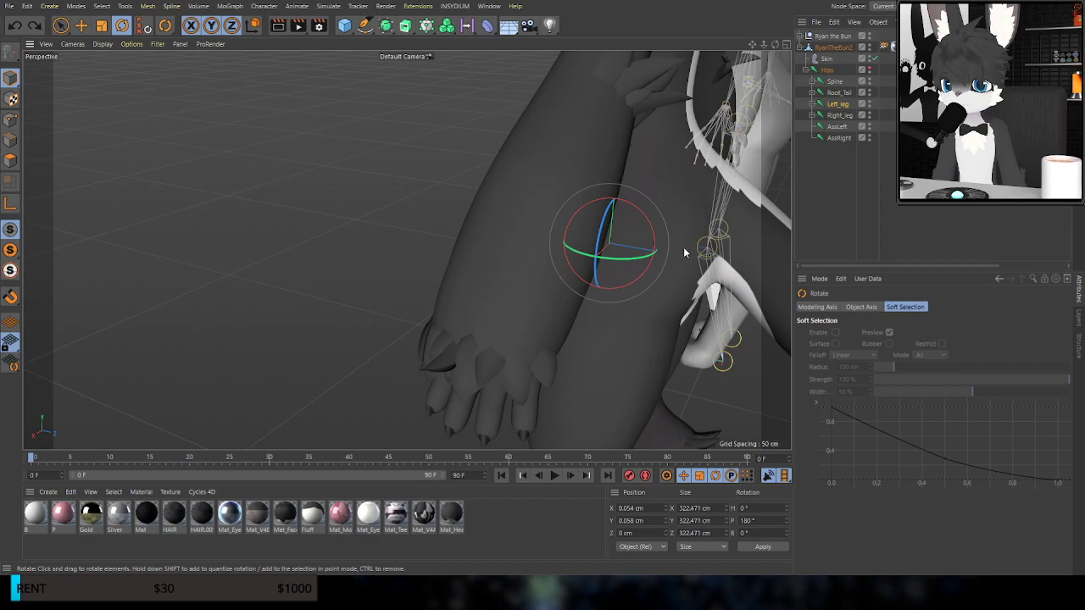
Test the thigh deformation from another angle by rotating the Left_leg joint, and undo the rotation
{"action": "middle_click_drag", "start_coordinate": [684, 253], "coordinate": [532, 175], "text": "alt"}
{"action": "left_click_drag", "start_coordinate": [519, 169], "coordinate": [474, 92]}
{"action": "key", "text": "ctrl+z"}
Expand the Left_leg hierarchy, test the knee weights by rotating the Left_knee joint, and undo the rotation
{"action": "left_click_drag", "start_coordinate": [505, 183], "coordinate": [559, 210], "text": "alt"}
{"action": "left_click", "coordinate": [811, 105]}
{"action": "left_click", "coordinate": [837, 118]}
{"action": "left_click_drag", "start_coordinate": [542, 149], "coordinate": [559, 299], "text": "alt"}
{"action": "left_click_drag", "start_coordinate": [485, 220], "coordinate": [387, 176]}
{"action": "key", "text": "ctrl+z"}
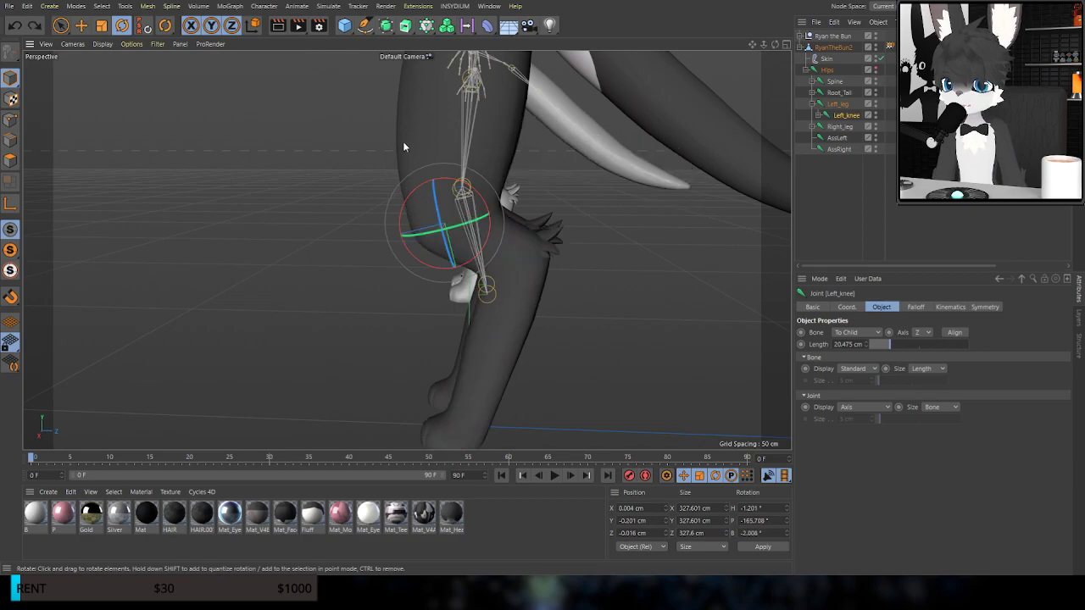
Examine the knee, torso and full body of the textured character from the side and front
{"action": "left_click_drag", "start_coordinate": [481, 155], "coordinate": [515, 166], "text": "alt"}
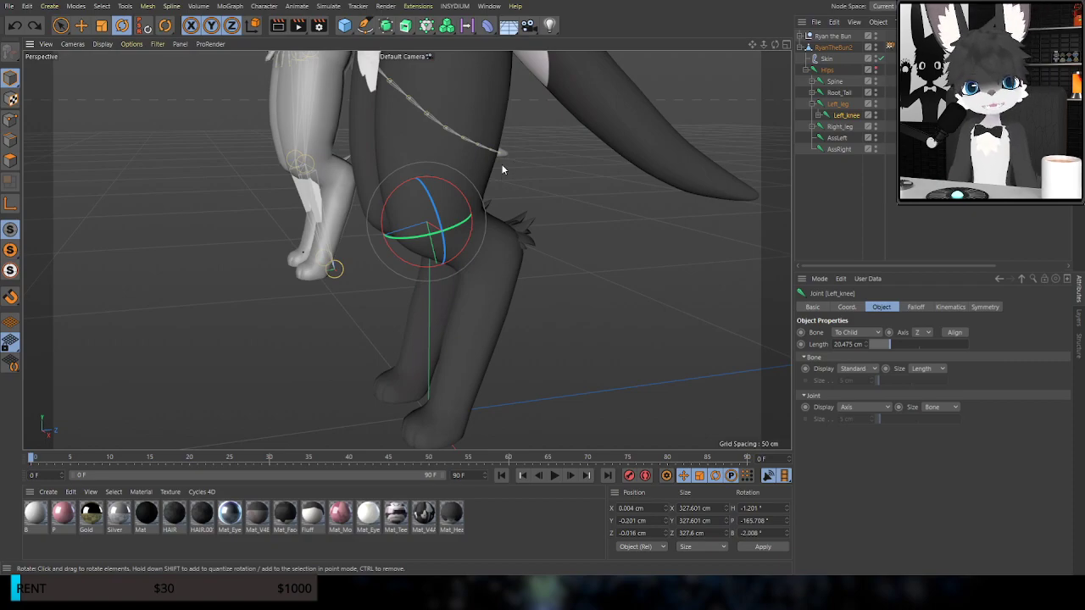
{"action": "left_click_drag", "start_coordinate": [440, 177], "coordinate": [552, 258], "text": "alt"}
{"action": "middle_click_drag", "start_coordinate": [467, 99], "coordinate": [481, 281], "text": "alt"}
{"action": "scroll", "coordinate": [459, 207], "scroll_direction": "down", "scroll_amount": 5}
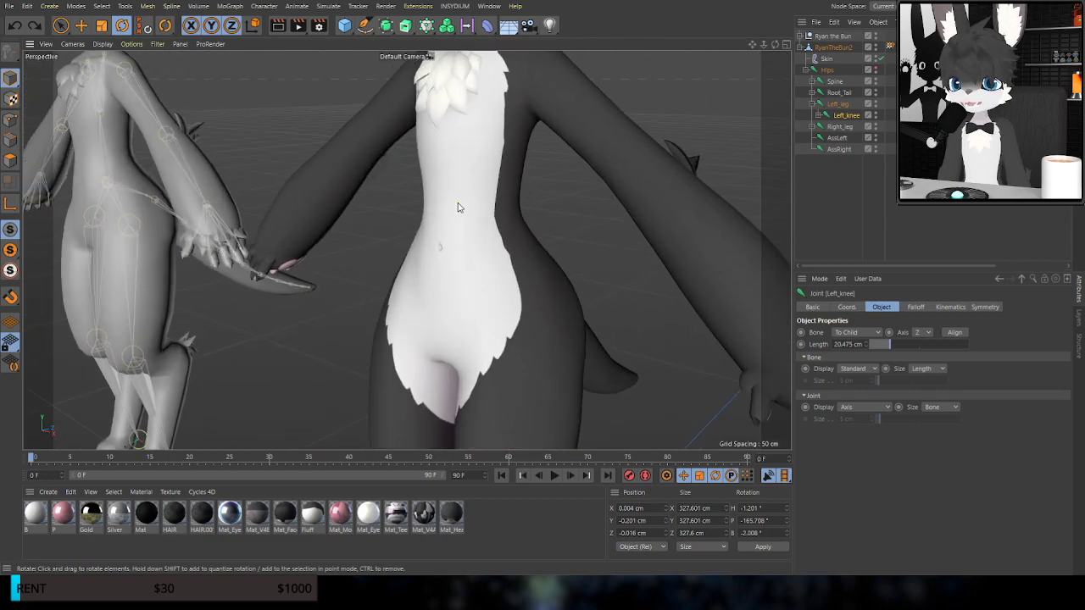
{"action": "scroll", "coordinate": [458, 207], "scroll_direction": "down", "scroll_amount": 3}
{"action": "left_click_drag", "start_coordinate": [460, 203], "coordinate": [497, 203], "text": "alt"}
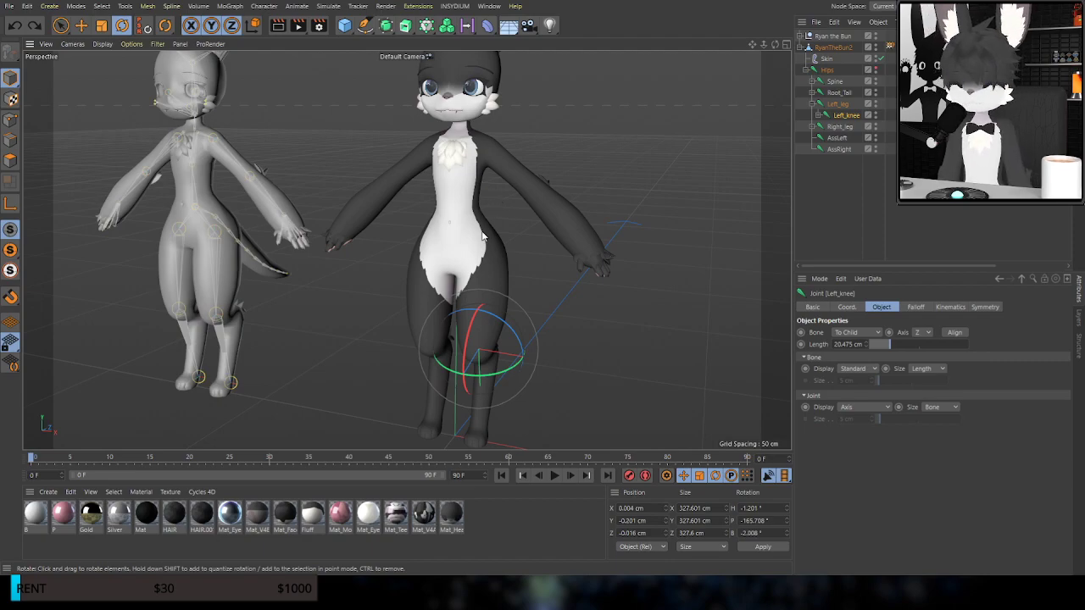
{"action": "left_click_drag", "start_coordinate": [472, 277], "coordinate": [458, 237], "text": "alt"}
{"action": "scroll", "coordinate": [454, 250], "scroll_direction": "down", "scroll_amount": 1}
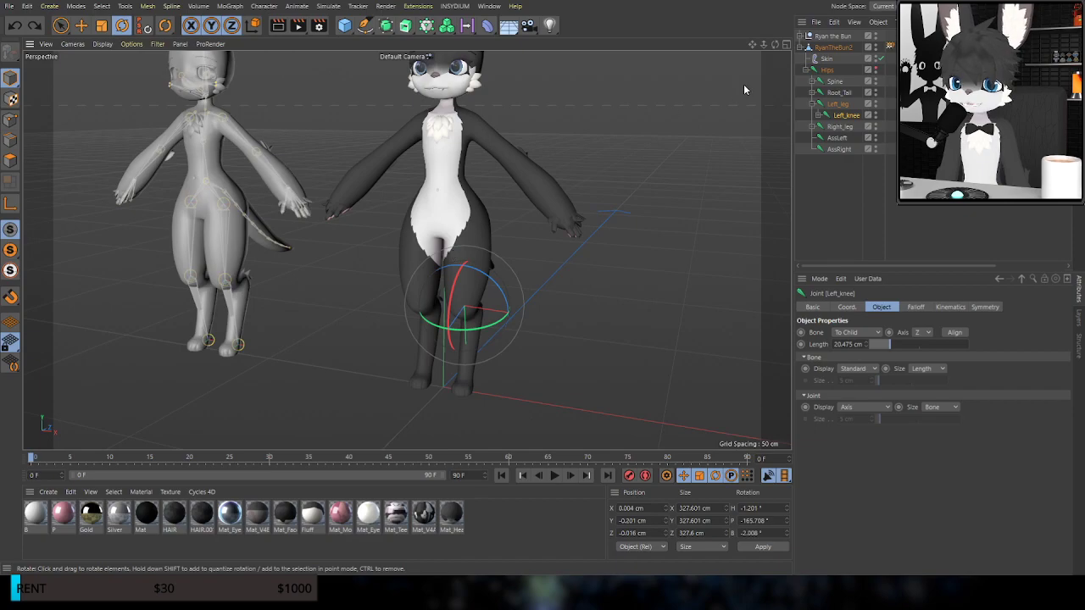
Show the Hips skeleton of RyanTheBun2 to check the leg bones against the mesh, hide it again and inspect the knees
{"action": "left_click", "coordinate": [875, 69]}
{"action": "scroll", "coordinate": [478, 279], "scroll_direction": "up", "scroll_amount": 1}
{"action": "scroll", "coordinate": [478, 279], "scroll_direction": "up", "scroll_amount": 2}
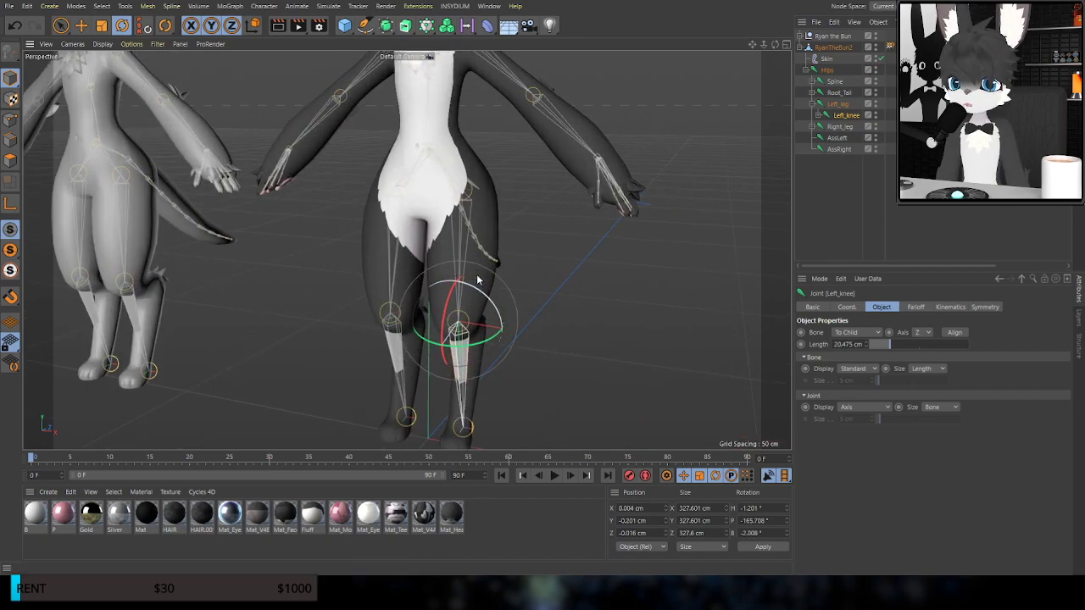
{"action": "double_click", "coordinate": [876, 68]}
{"action": "left_click_drag", "start_coordinate": [470, 290], "coordinate": [482, 298], "text": "alt"}
{"action": "middle_click_drag", "start_coordinate": [481, 295], "coordinate": [476, 196], "text": "alt"}
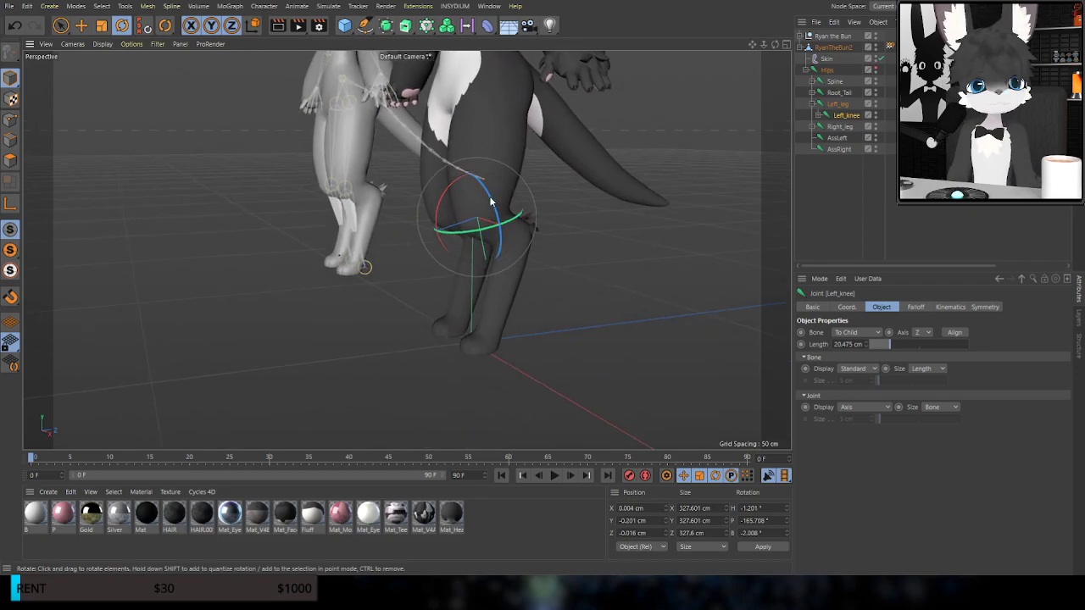
{"action": "scroll", "coordinate": [534, 243], "scroll_direction": "up", "scroll_amount": 3}
{"action": "mouse_move", "coordinate": [522, 306]}
{"action": "left_mouse_down", "text": "alt"}
{"action": "mouse_move", "coordinate": [463, 285]}
{"action": "mouse_move", "coordinate": [441, 294]}
{"action": "mouse_move", "coordinate": [529, 306]}
{"action": "mouse_move", "coordinate": [481, 290]}
{"action": "mouse_move", "coordinate": [509, 299]}
{"action": "left_mouse_up", "text": "alt"}
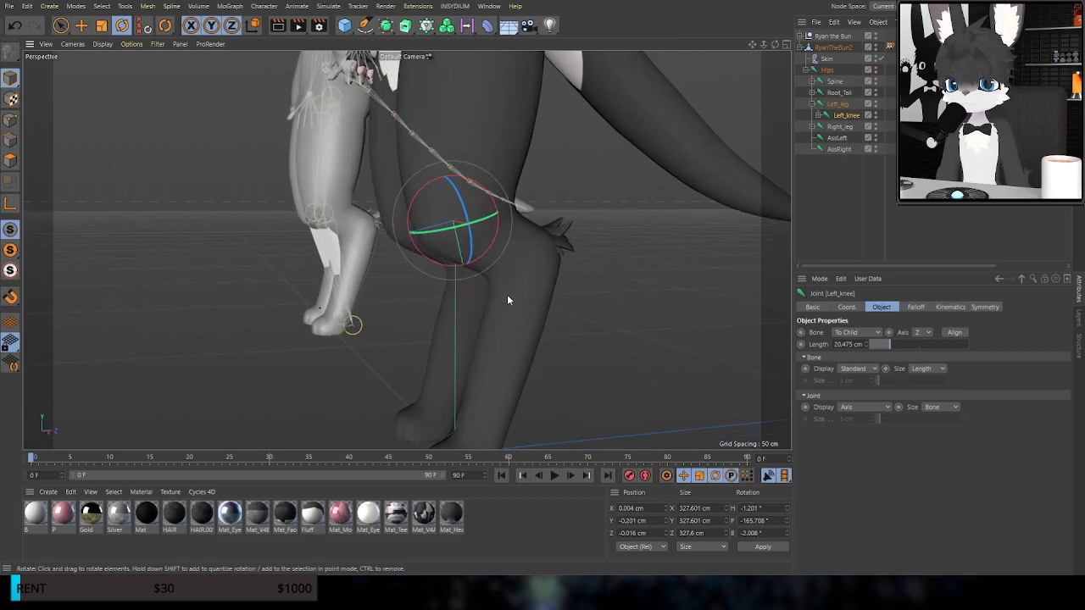
Display the Hips joints once more to compare the Left_knee bone with the lower leg in side view, and hide them
{"action": "left_click", "coordinate": [875, 70]}
{"action": "middle_click_drag", "start_coordinate": [490, 175], "coordinate": [494, 49], "text": "alt"}
{"action": "left_click_drag", "start_coordinate": [489, 257], "coordinate": [430, 265], "text": "alt"}
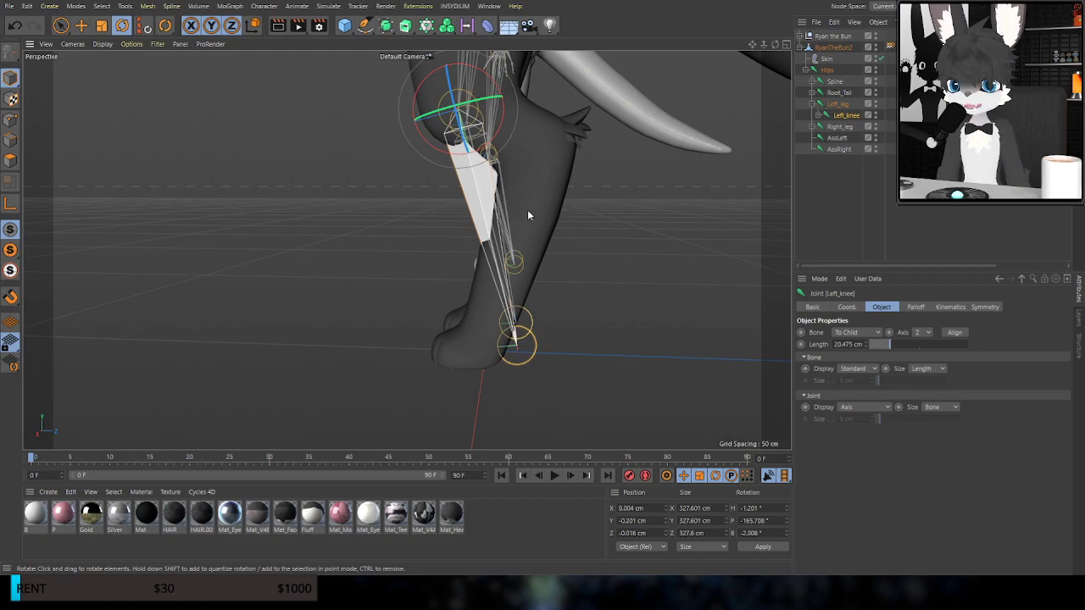
{"action": "left_click", "coordinate": [876, 68]}
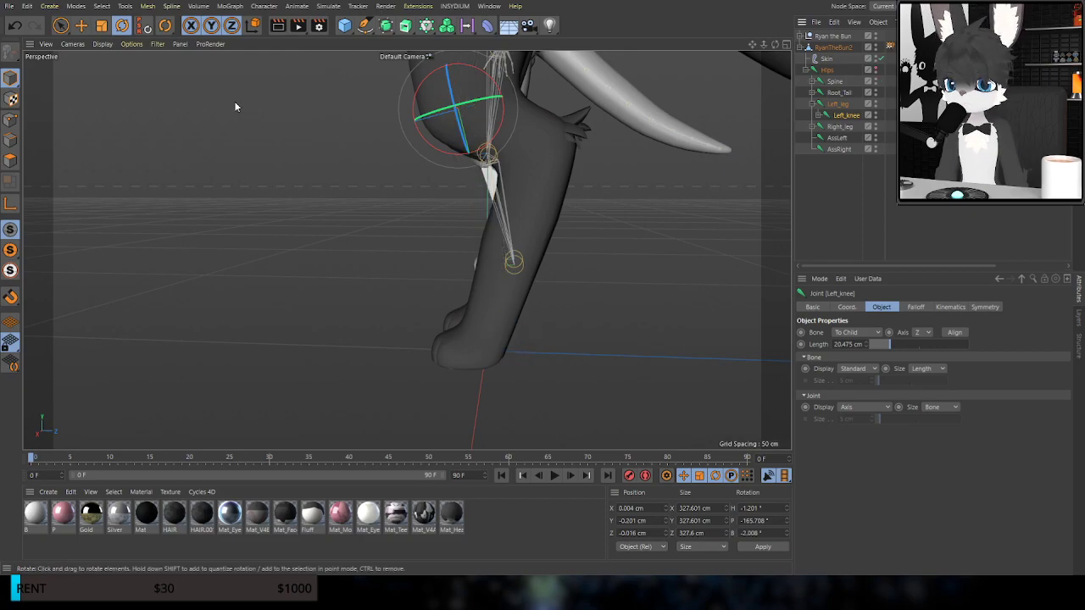
Test the knee bend from two angles by rotating the Left_knee joint about its X axis, undoing each rotation
{"action": "left_click_drag", "start_coordinate": [502, 121], "coordinate": [505, 75]}
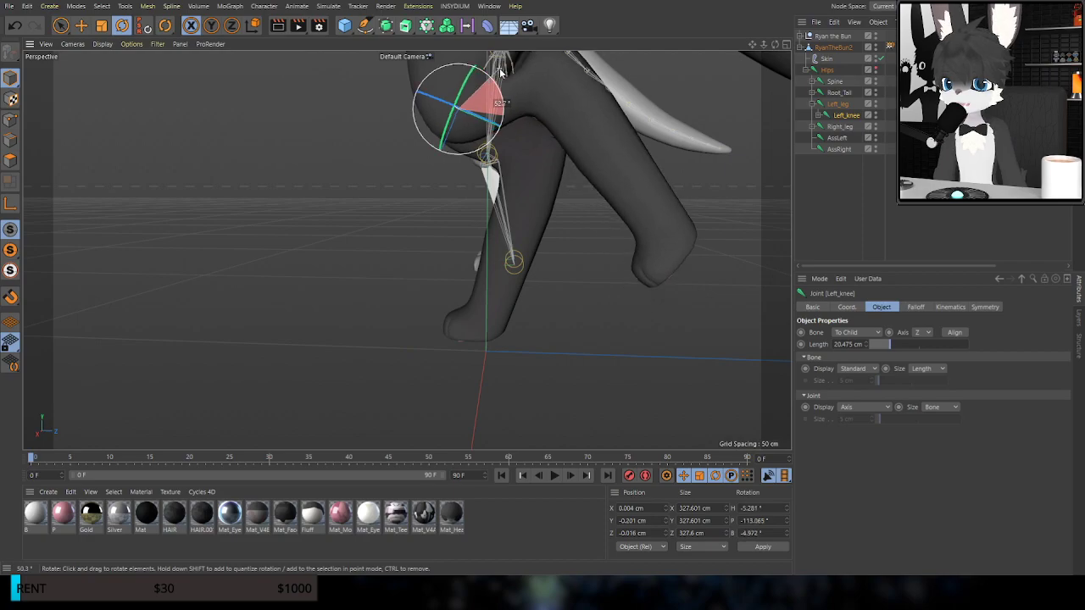
{"action": "key", "text": "ctrl+z"}
{"action": "middle_click_drag", "start_coordinate": [536, 107], "coordinate": [540, 162], "text": "alt"}
{"action": "left_click_drag", "start_coordinate": [540, 162], "coordinate": [541, 222], "text": "alt"}
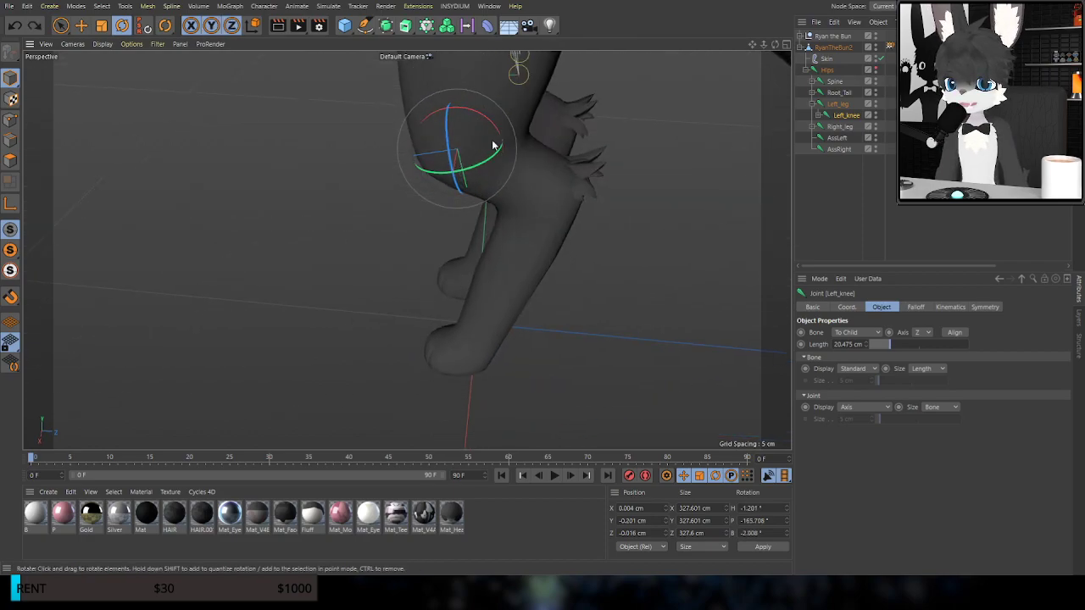
{"action": "left_click_drag", "start_coordinate": [489, 123], "coordinate": [452, 102]}
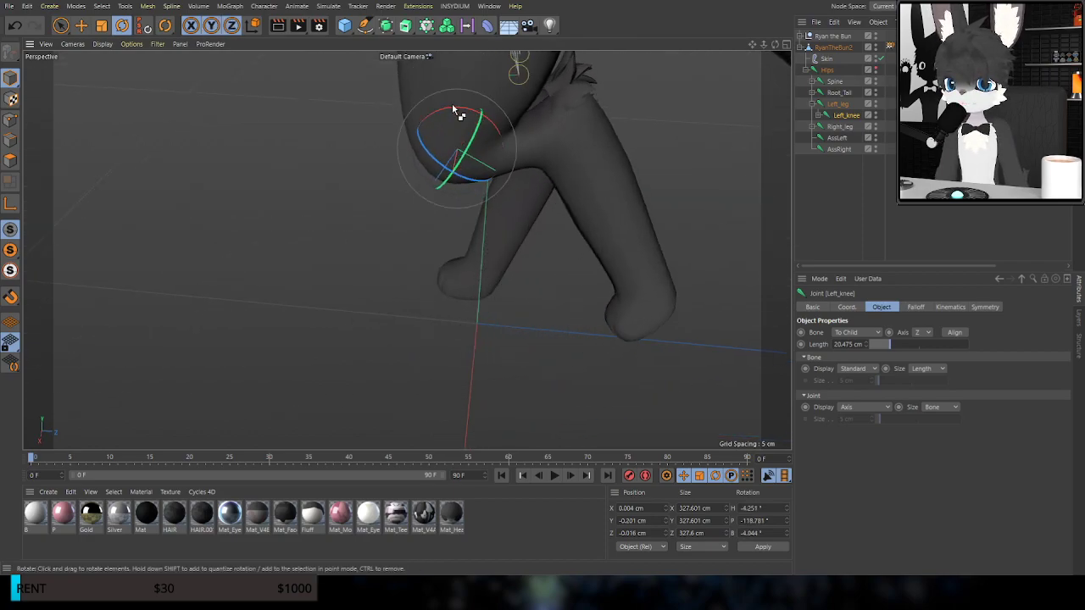
{"action": "key", "text": "ctrl+z"}
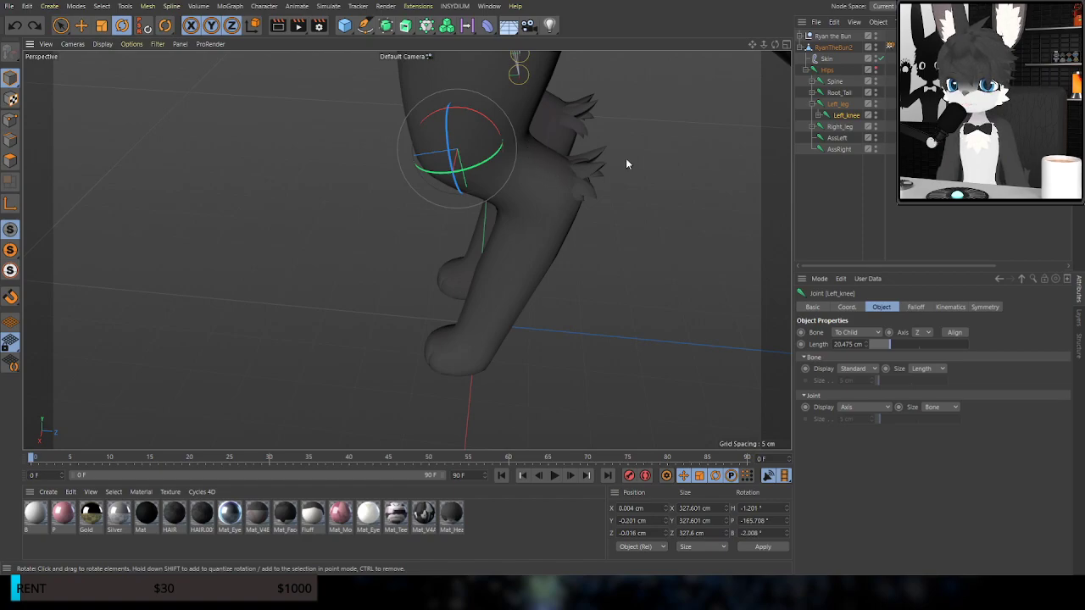
Select the Left_ankle joint of RyanTheBun2, test the foot weights by rotating it, and undo the rotation
{"action": "left_click", "coordinate": [845, 127]}
{"action": "middle_click_drag", "start_coordinate": [504, 332], "coordinate": [579, 226], "text": "alt"}
{"action": "left_click_drag", "start_coordinate": [552, 239], "coordinate": [567, 199], "text": "alt"}
{"action": "left_click_drag", "start_coordinate": [508, 276], "coordinate": [516, 246]}
{"action": "key", "text": "ctrl+z"}
{"action": "left_click_drag", "start_coordinate": [525, 202], "coordinate": [594, 229], "text": "alt"}
Expand the original Ryan the Bun hierarchy, collapse its Root_Tail branch, and select the Left_ankle joint under Left_leg
{"action": "left_click", "coordinate": [799, 36]}
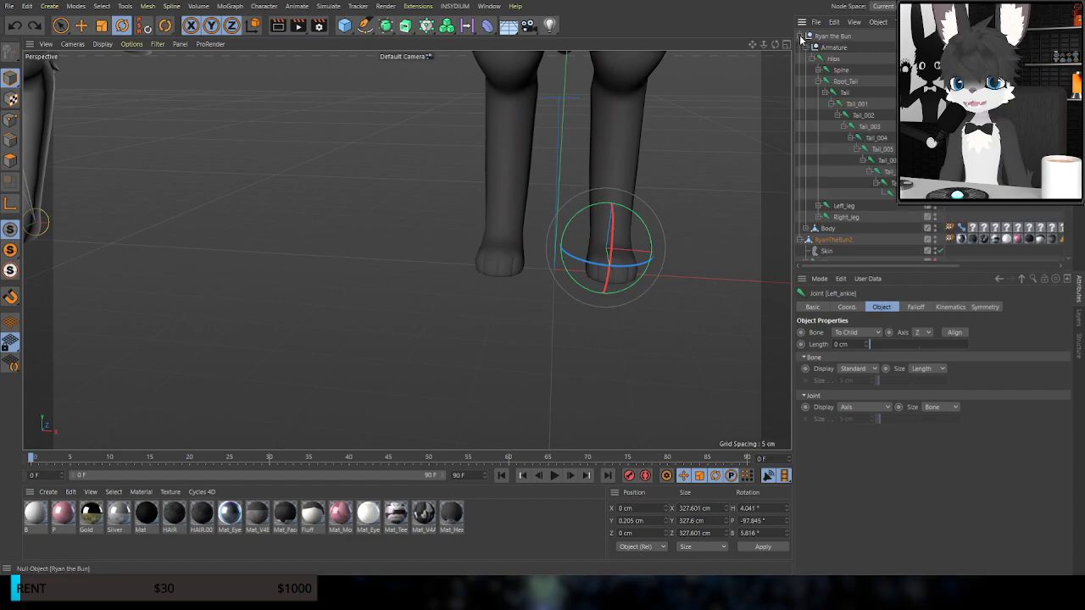
{"action": "left_click", "coordinate": [819, 81]}
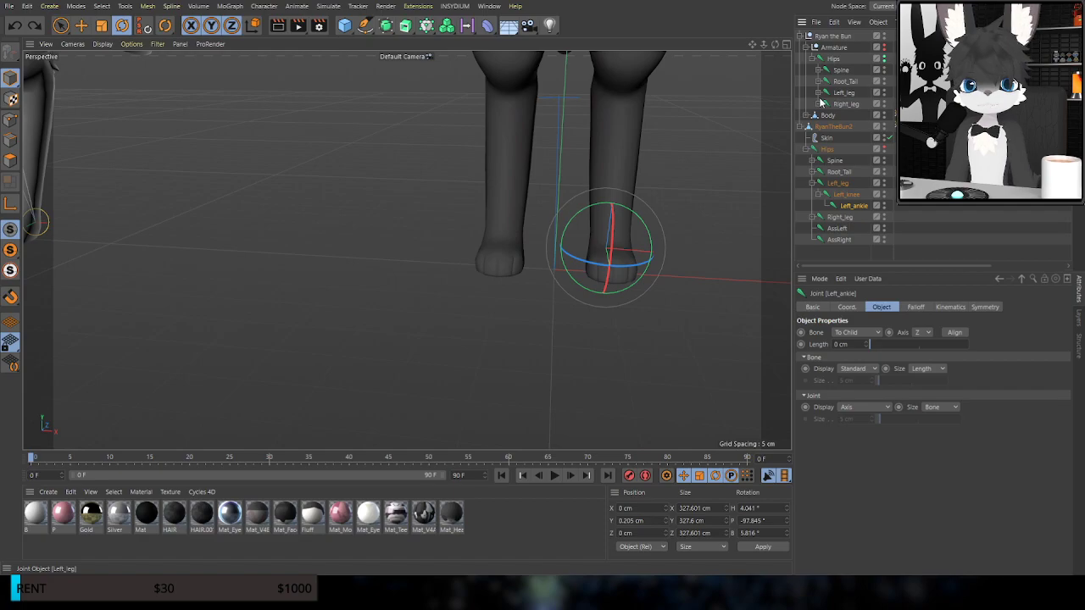
{"action": "left_click", "coordinate": [819, 92]}
{"action": "left_click", "coordinate": [860, 117]}
Inspect the original model's left foot up close and try rotating its Left_ankle joint for comparison
{"action": "middle_click_drag", "start_coordinate": [475, 167], "coordinate": [365, 147], "text": "alt"}
{"action": "scroll", "coordinate": [477, 263], "scroll_direction": "up", "scroll_amount": 4}
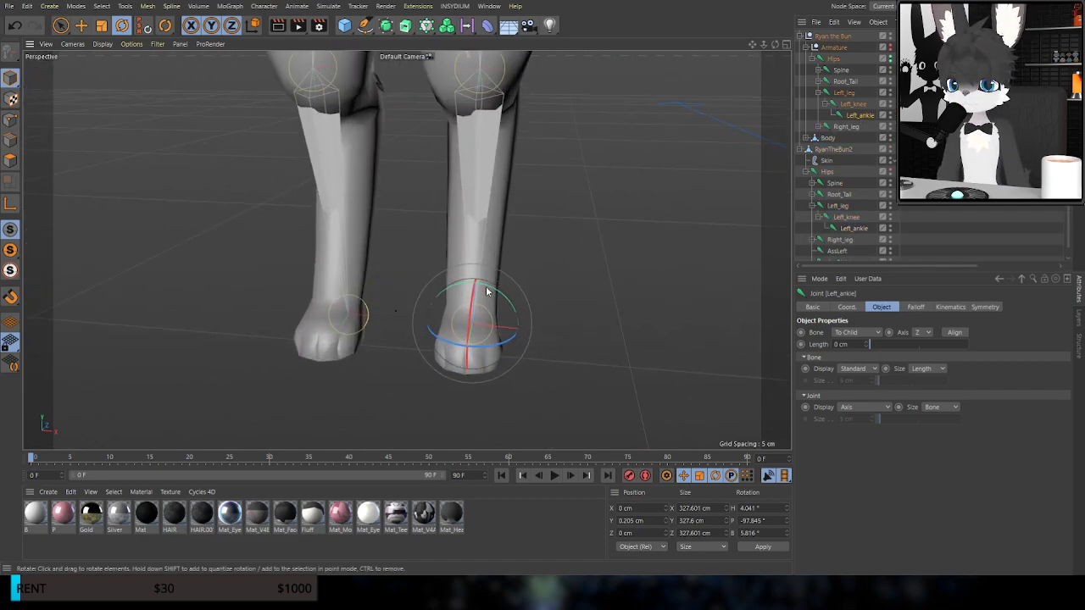
{"action": "left_click_drag", "start_coordinate": [486, 285], "coordinate": [440, 290], "text": "alt"}
{"action": "left_click_drag", "start_coordinate": [471, 335], "coordinate": [471, 333]}
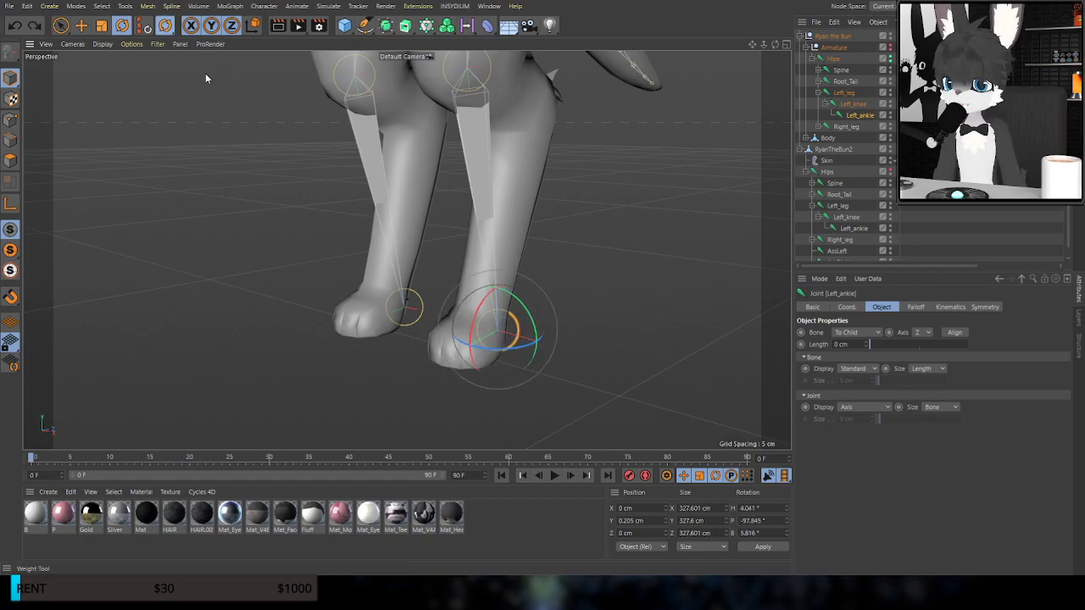
Check the original rig's Left_ankle weights, test-rotate that joint, and undo the rotation
{"action": "left_click", "coordinate": [205, 78]}
{"action": "left_click_drag", "start_coordinate": [501, 236], "coordinate": [424, 211], "text": "alt"}
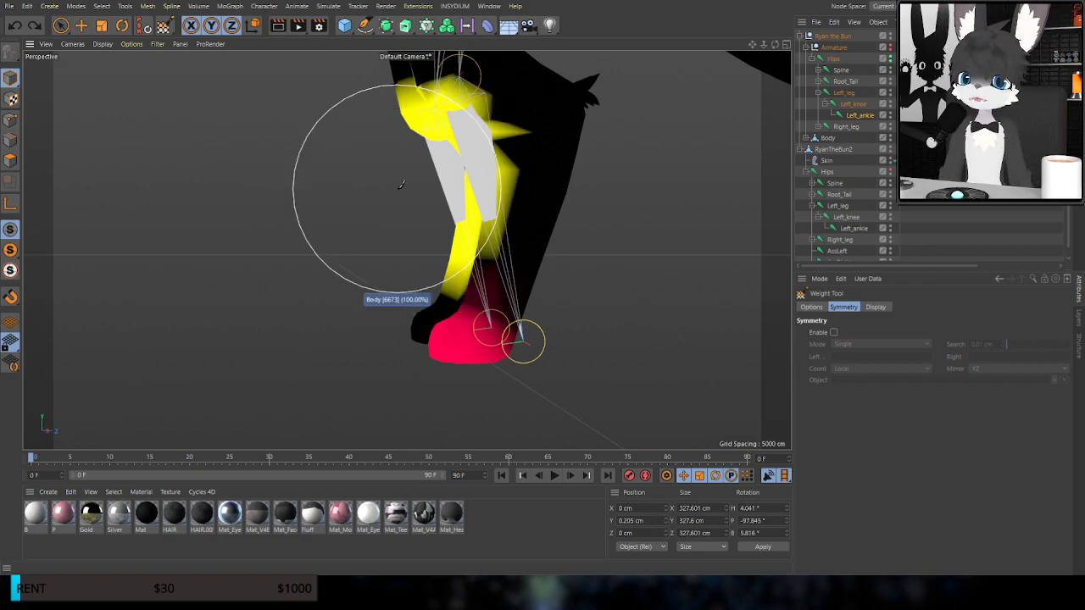
{"action": "left_click", "coordinate": [122, 25]}
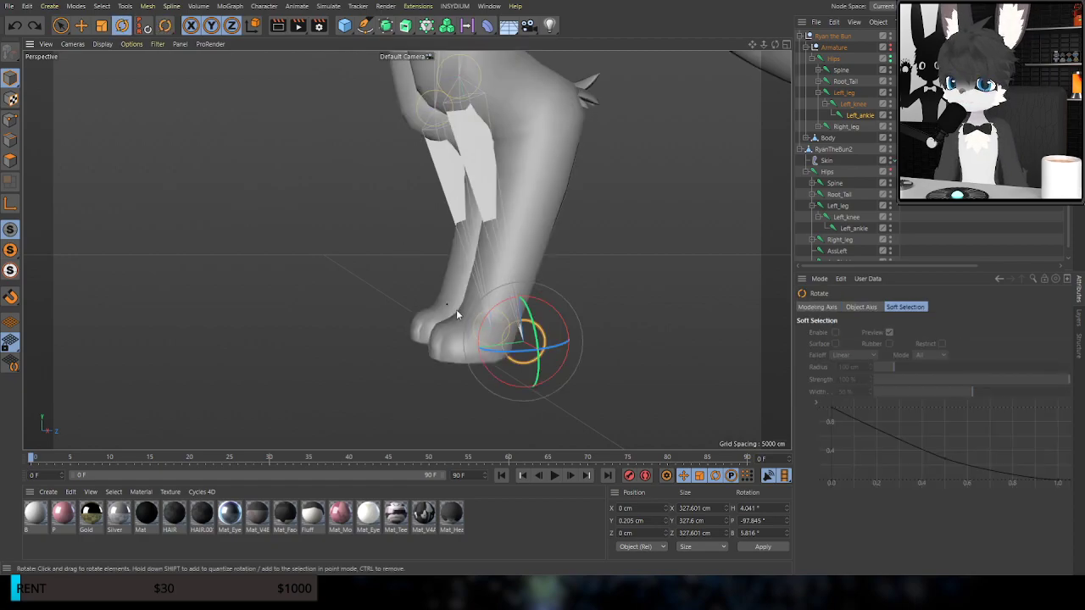
{"action": "left_click_drag", "start_coordinate": [479, 346], "coordinate": [289, 184]}
{"action": "key", "text": "ctrl+z"}
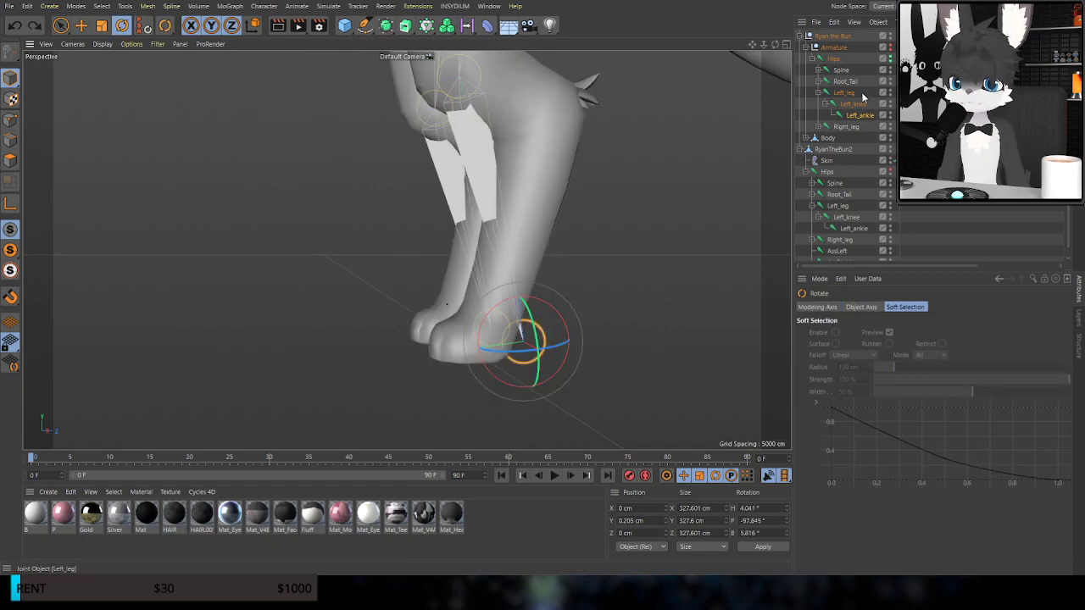
Test-rotate the original rig's Left_knee joint to check the leg deformation, and undo the rotation
{"action": "left_click", "coordinate": [854, 103]}
{"action": "scroll", "coordinate": [525, 233], "scroll_direction": "up", "scroll_amount": 5}
{"action": "left_click_drag", "start_coordinate": [516, 250], "coordinate": [547, 215]}
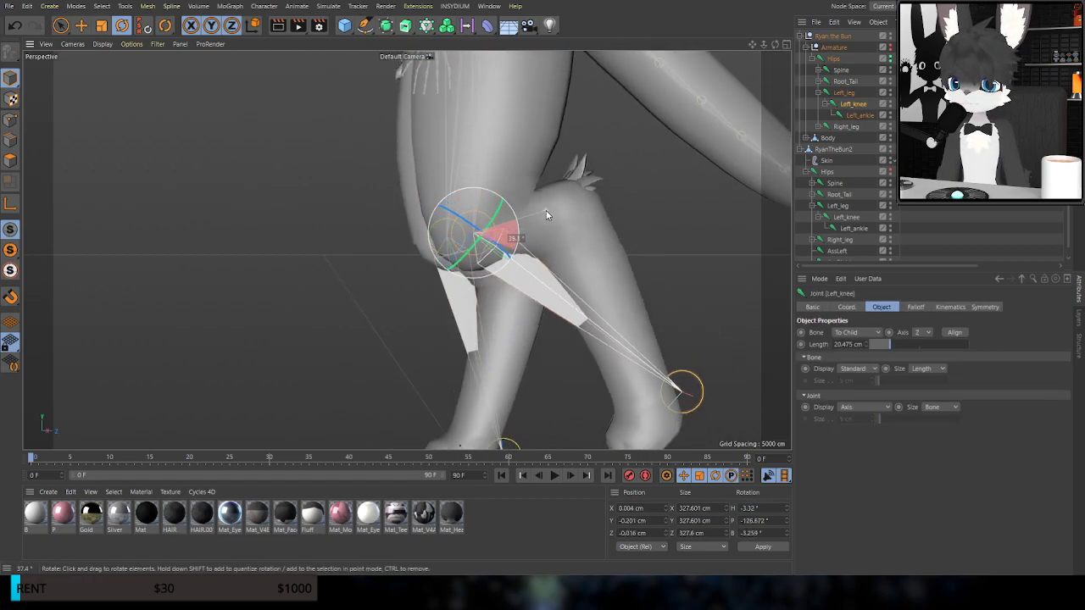
{"action": "key", "text": "ctrl+z"}
Examine the Left_knee weight maps on the original Body and on RyanTheBun2, from thigh to foot
{"action": "left_click", "coordinate": [163, 28]}
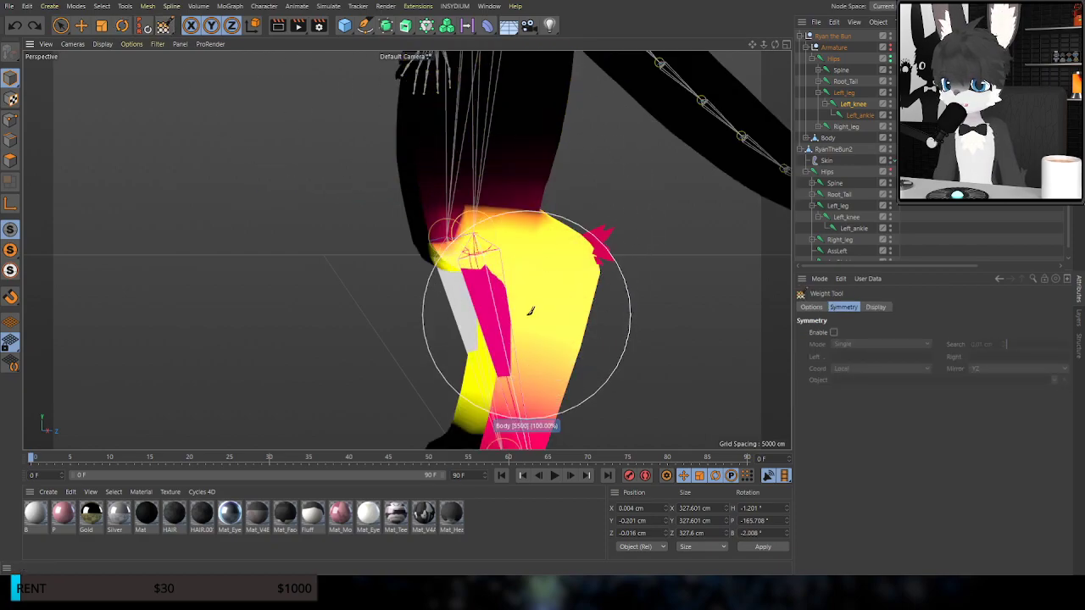
{"action": "middle_click_drag", "start_coordinate": [533, 310], "coordinate": [525, 142], "text": "alt"}
{"action": "mouse_move", "coordinate": [523, 144]}
{"action": "left_mouse_down", "text": "alt"}
{"action": "mouse_move", "coordinate": [617, 145]}
{"action": "mouse_move", "coordinate": [458, 161]}
{"action": "mouse_move", "coordinate": [407, 249]}
{"action": "mouse_move", "coordinate": [496, 310]}
{"action": "mouse_move", "coordinate": [592, 322]}
{"action": "left_mouse_up", "text": "alt"}
{"action": "scroll", "coordinate": [591, 324], "scroll_direction": "down", "scroll_amount": 4}
{"action": "middle_click_drag", "start_coordinate": [592, 325], "coordinate": [143, 249], "text": "alt"}
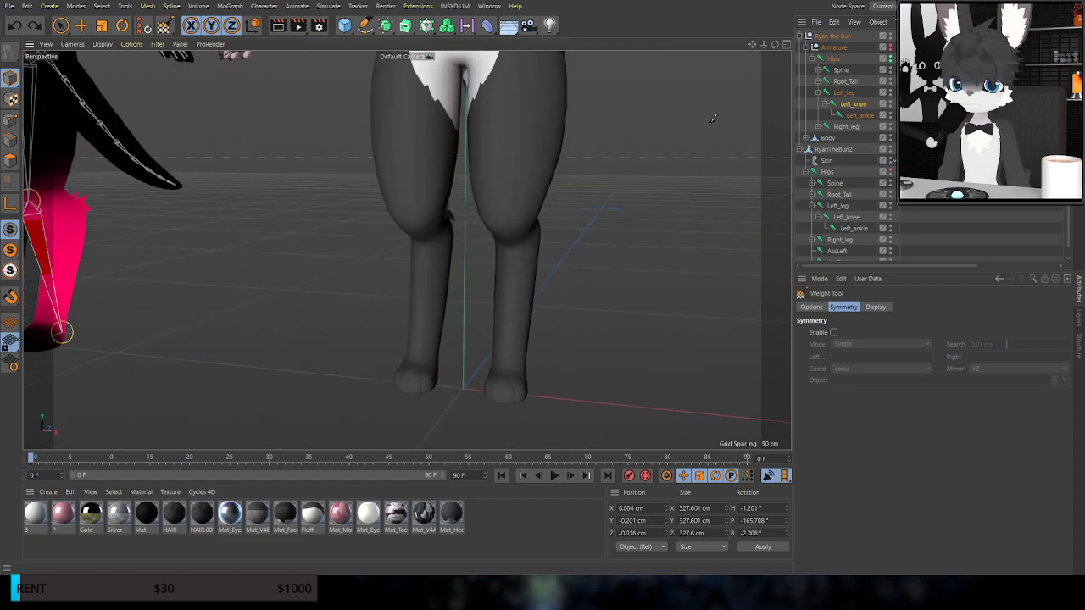
{"action": "left_click", "coordinate": [843, 221]}
{"action": "left_click_drag", "start_coordinate": [644, 233], "coordinate": [388, 306], "text": "alt"}
{"action": "middle_click_drag", "start_coordinate": [289, 296], "coordinate": [481, 268], "text": "alt"}
{"action": "scroll", "coordinate": [482, 268], "scroll_direction": "up", "scroll_amount": 5}
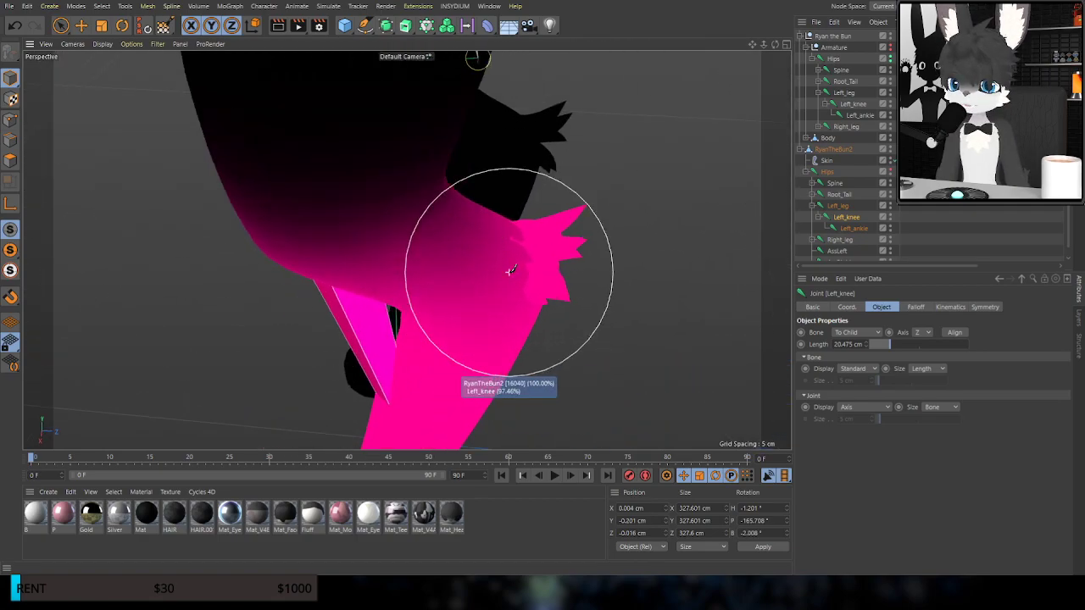
{"action": "mouse_move", "coordinate": [468, 303]}
{"action": "left_mouse_down", "text": "alt"}
{"action": "mouse_move", "coordinate": [603, 256]}
{"action": "mouse_move", "coordinate": [469, 305]}
{"action": "left_mouse_up", "text": "alt"}
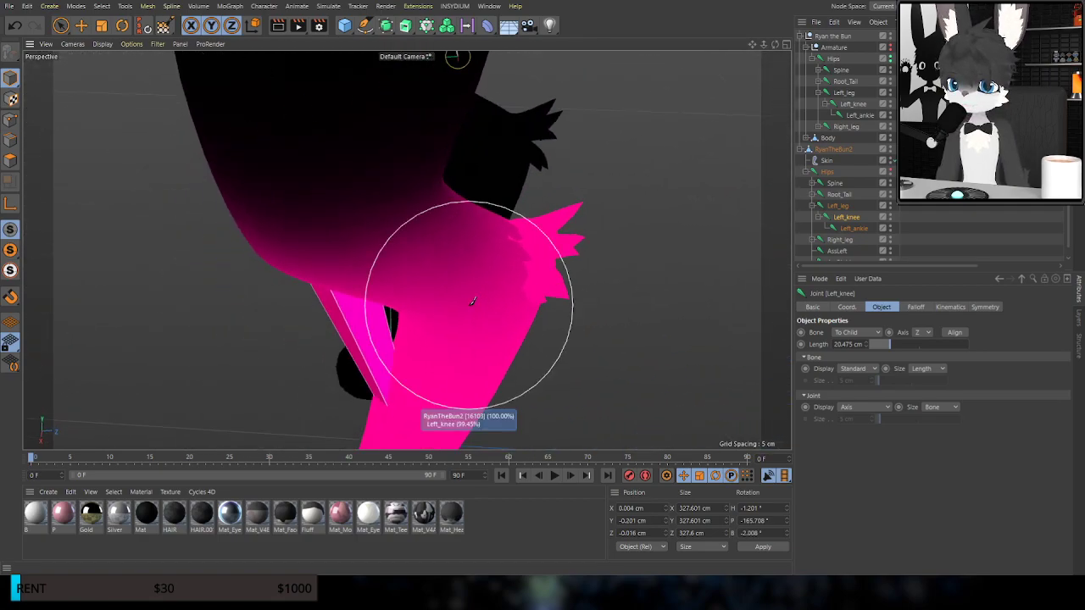
{"action": "middle_click_drag", "start_coordinate": [481, 262], "coordinate": [564, 155], "text": "alt"}
{"action": "left_click_drag", "start_coordinate": [564, 155], "coordinate": [518, 241], "text": "alt"}
{"action": "middle_click_drag", "start_coordinate": [518, 241], "coordinate": [480, 395], "text": "alt"}
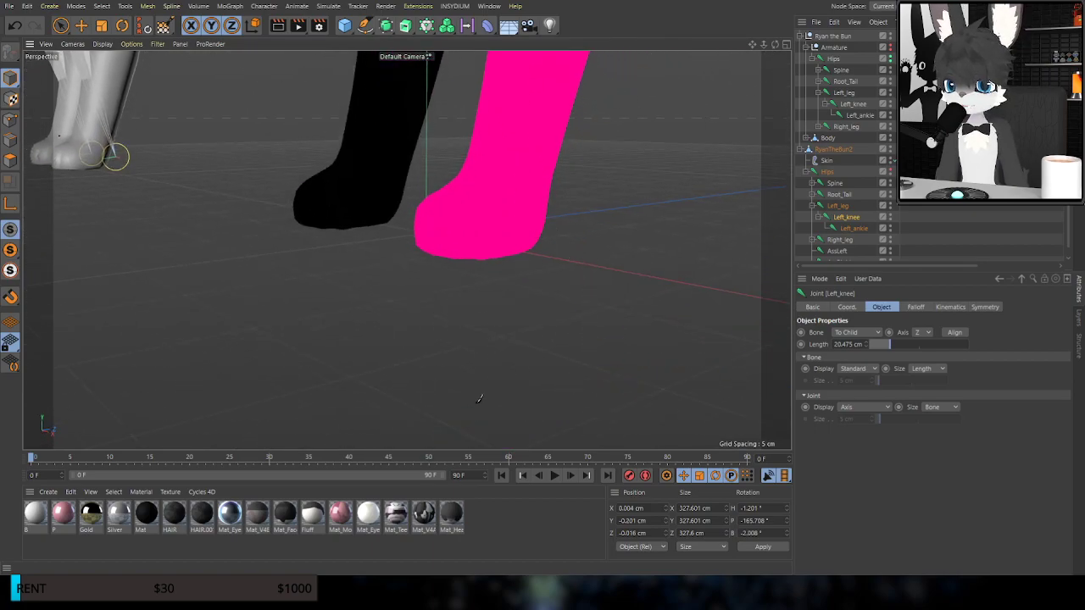
Paint Left_ankle weight over RyanTheBun2's whole left foot with the Weight Tool in Add mode at 100% strength
{"action": "left_click", "coordinate": [869, 231]}
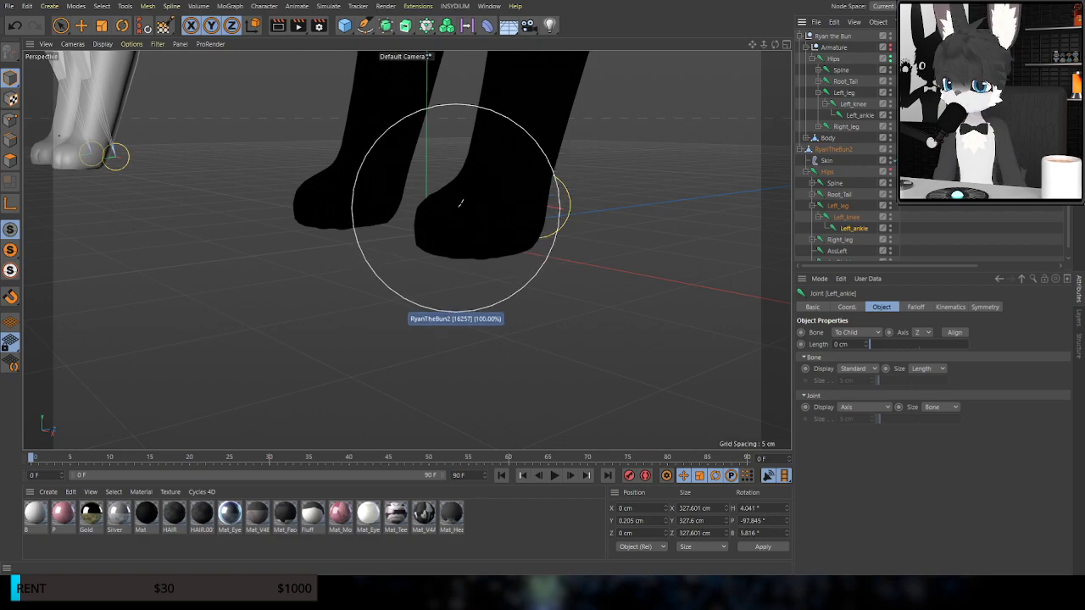
{"action": "left_click", "coordinate": [163, 27]}
{"action": "left_click", "coordinate": [815, 308]}
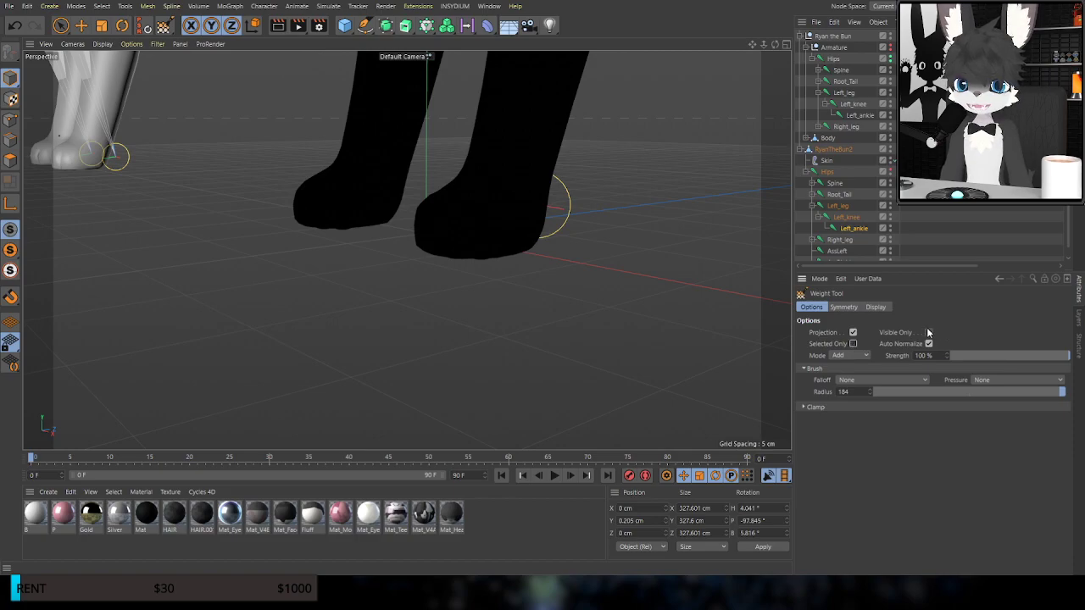
{"action": "left_click_drag", "start_coordinate": [500, 213], "coordinate": [567, 221], "text": "alt"}
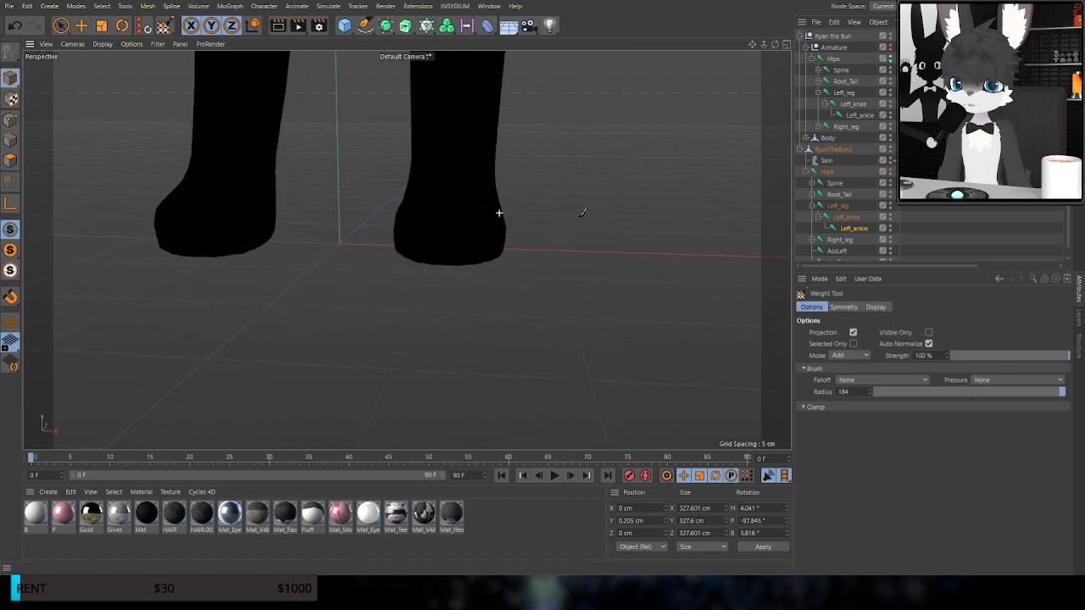
{"action": "middle_click_drag", "start_coordinate": [380, 230], "coordinate": [407, 249], "text": "alt"}
{"action": "mouse_move", "coordinate": [433, 279]}
{"action": "left_mouse_down", "text": "alt"}
{"action": "mouse_move", "coordinate": [439, 274]}
{"action": "mouse_move", "coordinate": [329, 256]}
{"action": "mouse_move", "coordinate": [440, 260]}
{"action": "left_mouse_up", "text": "alt"}
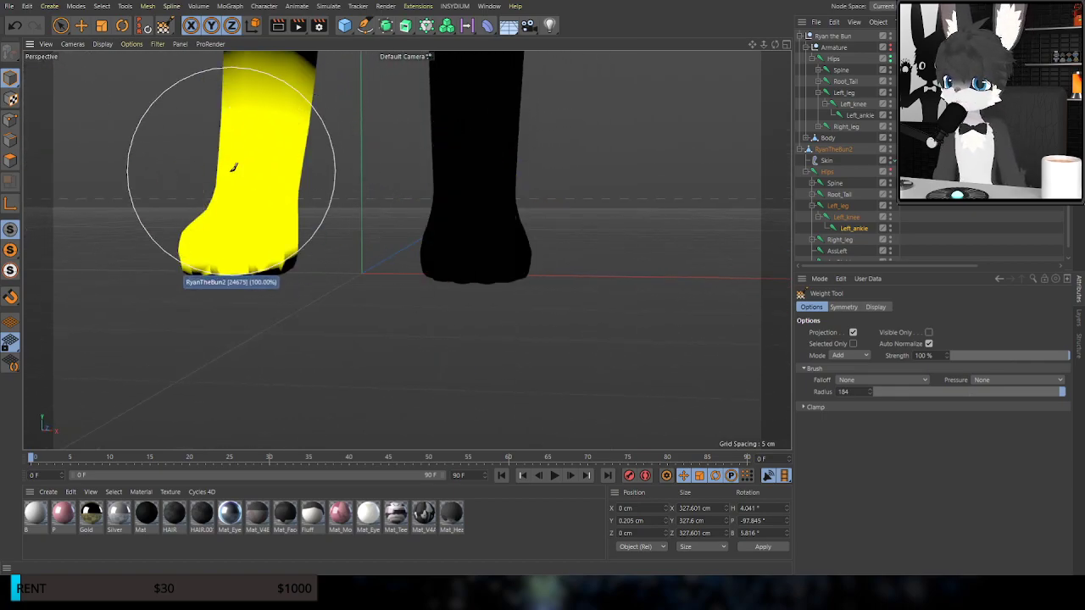
{"action": "middle_click", "coordinate": [468, 315]}
{"action": "middle_click", "coordinate": [291, 203]}
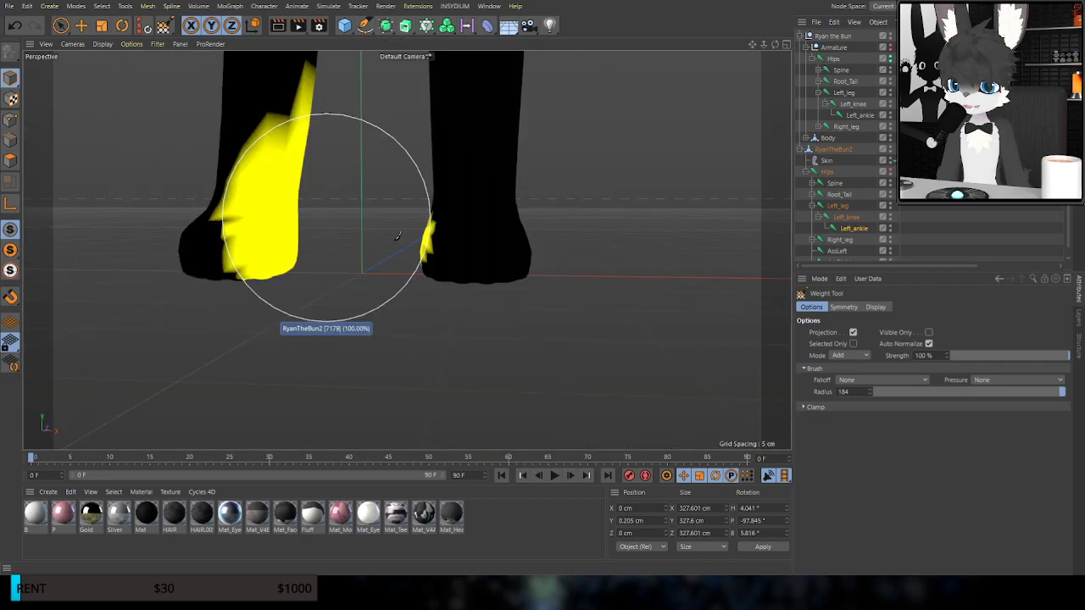
{"action": "left_click_drag", "start_coordinate": [475, 266], "coordinate": [476, 255], "text": "alt"}
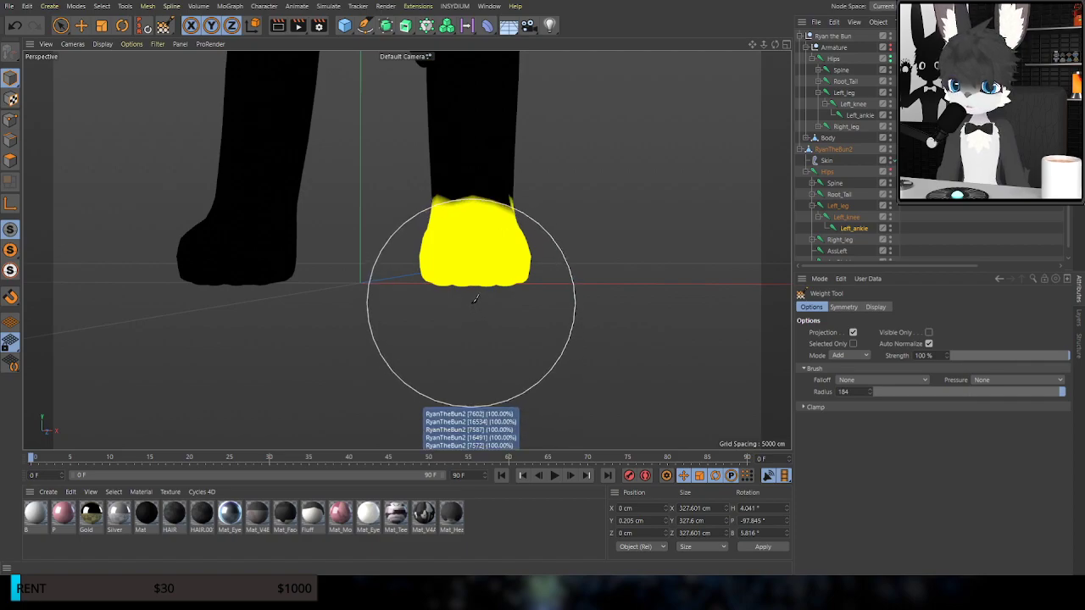
{"action": "mouse_move", "coordinate": [564, 259]}
{"action": "left_mouse_down", "text": "alt"}
{"action": "mouse_move", "coordinate": [299, 272]}
{"action": "mouse_move", "coordinate": [509, 284]}
{"action": "left_mouse_up", "text": "alt"}
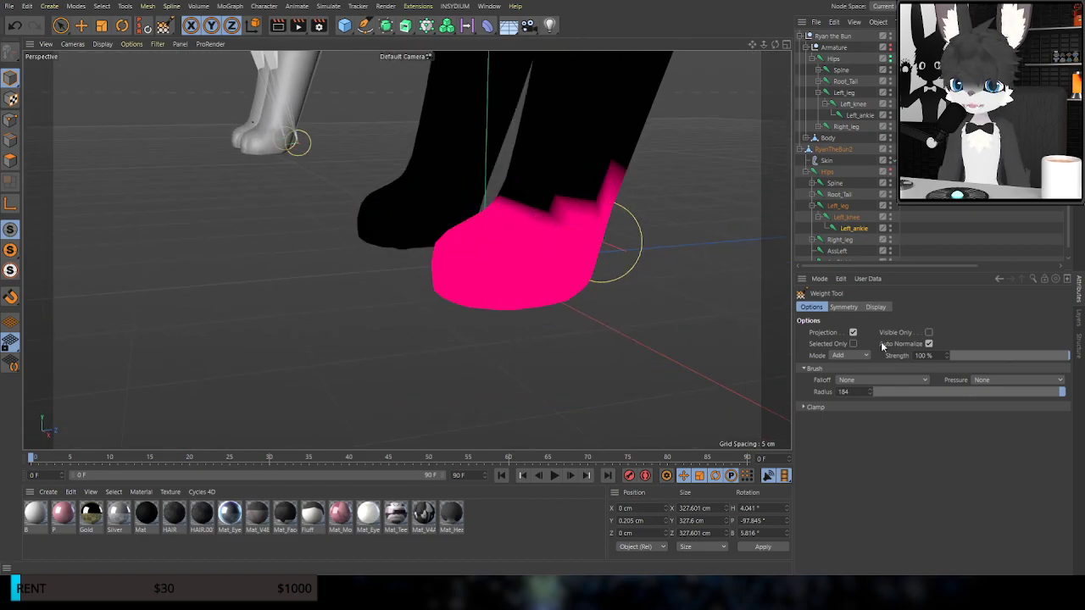
Switch the weight brush to Smooth mode and blend the Left_ankle weight border above the left foot
{"action": "left_click", "coordinate": [855, 411]}
{"action": "left_click_drag", "start_coordinate": [622, 368], "coordinate": [356, 228], "text": "alt"}
{"action": "mouse_move", "coordinate": [538, 207]}
{"action": "left_mouse_down"}
{"action": "mouse_move", "coordinate": [505, 201]}
{"action": "mouse_move", "coordinate": [538, 181]}
{"action": "left_mouse_up"}
{"action": "mouse_move", "coordinate": [504, 220]}
{"action": "left_mouse_down"}
{"action": "mouse_move", "coordinate": [469, 202]}
{"action": "mouse_move", "coordinate": [499, 181]}
{"action": "mouse_move", "coordinate": [508, 237]}
{"action": "left_mouse_up"}
{"action": "mouse_move", "coordinate": [581, 340]}
{"action": "left_mouse_down"}
{"action": "mouse_move", "coordinate": [475, 209]}
{"action": "mouse_move", "coordinate": [540, 102]}
{"action": "mouse_move", "coordinate": [499, 249]}
{"action": "mouse_move", "coordinate": [486, 121]}
{"action": "mouse_move", "coordinate": [518, 97]}
{"action": "mouse_move", "coordinate": [525, 206]}
{"action": "mouse_move", "coordinate": [475, 151]}
{"action": "mouse_move", "coordinate": [510, 70]}
{"action": "mouse_move", "coordinate": [477, 247]}
{"action": "mouse_move", "coordinate": [500, 212]}
{"action": "left_mouse_up"}
{"action": "mouse_move", "coordinate": [549, 271]}
{"action": "left_mouse_down", "text": "alt"}
{"action": "mouse_move", "coordinate": [384, 267]}
{"action": "mouse_move", "coordinate": [396, 247]}
{"action": "left_mouse_up", "text": "alt"}
{"action": "scroll", "coordinate": [395, 272], "scroll_direction": "down", "scroll_amount": 7}
{"action": "scroll", "coordinate": [398, 253], "scroll_direction": "up", "scroll_amount": 1}
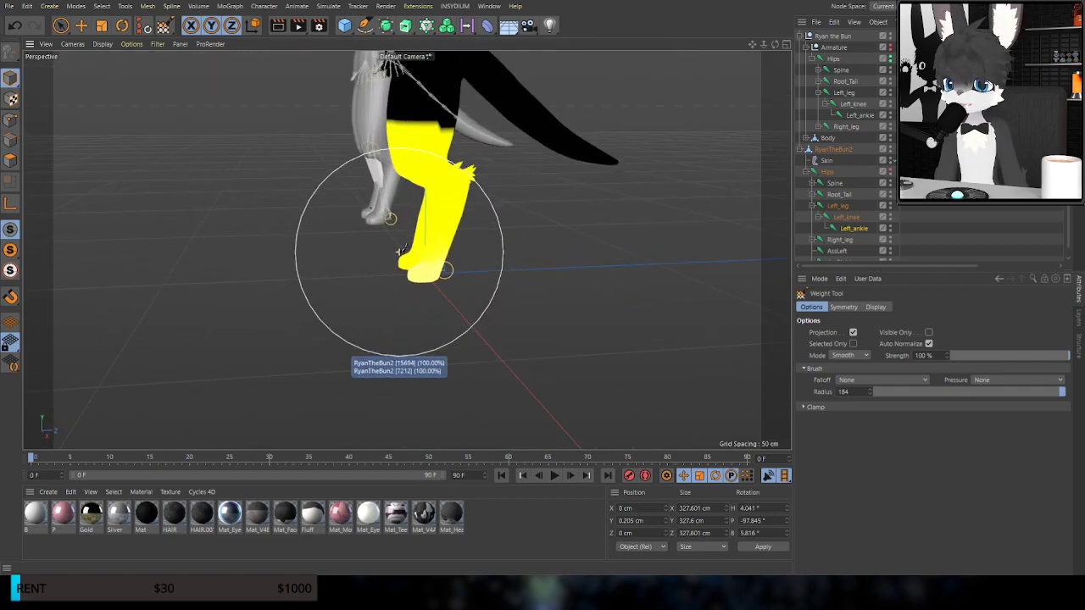
Test-rotate RyanTheBun2's Left_ankle joint to check the foot deformation, and undo the rotation
{"action": "left_click", "coordinate": [126, 25]}
{"action": "scroll", "coordinate": [418, 266], "scroll_direction": "up", "scroll_amount": 4}
{"action": "left_click_drag", "start_coordinate": [433, 270], "coordinate": [442, 220]}
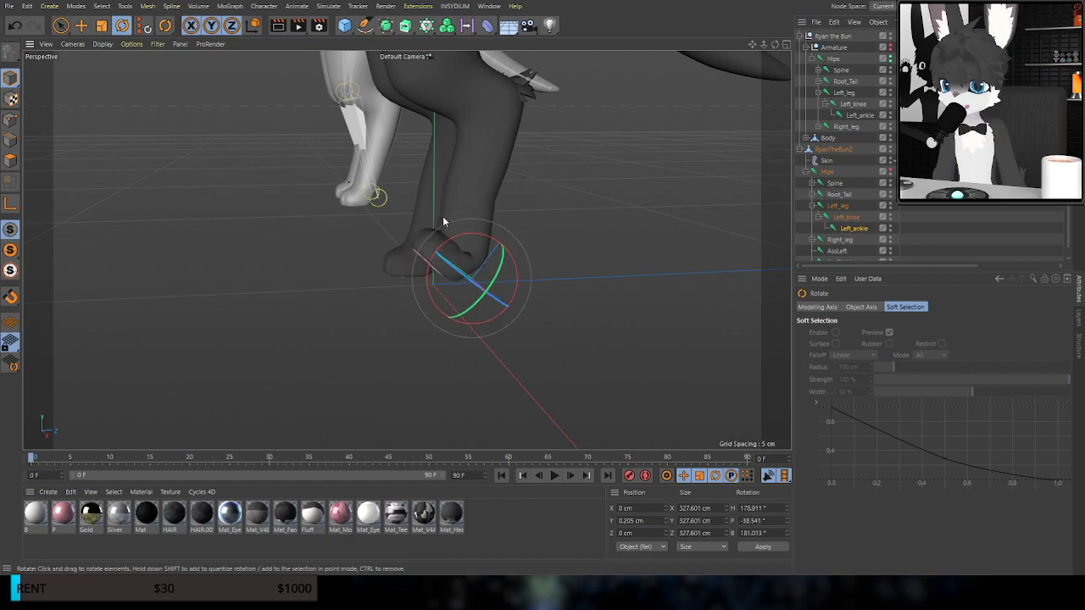
{"action": "left_click", "coordinate": [202, 62]}
{"action": "key", "text": "ctrl+z"}
Set the weight brush back to Add mode and repaint the left foot's Left_ankle weight at 100% strength
{"action": "left_click_drag", "start_coordinate": [436, 244], "coordinate": [650, 272], "text": "alt"}
{"action": "left_click", "coordinate": [865, 355]}
{"action": "left_click", "coordinate": [831, 370]}
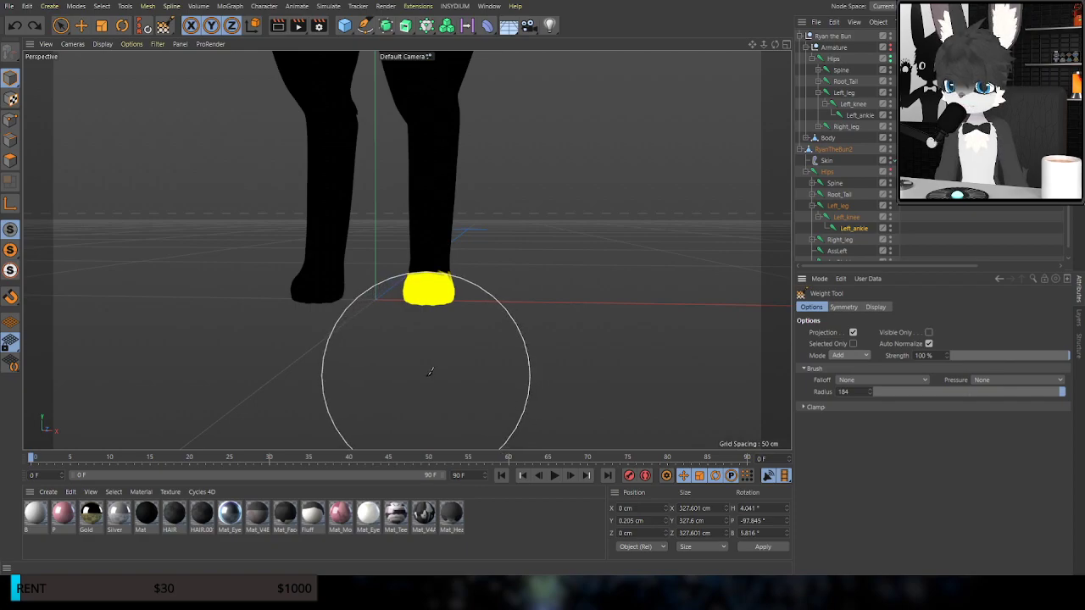
{"action": "mouse_move", "coordinate": [430, 236]}
{"action": "left_mouse_down", "text": "alt"}
{"action": "mouse_move", "coordinate": [170, 225]}
{"action": "mouse_move", "coordinate": [413, 219]}
{"action": "left_mouse_up", "text": "alt"}
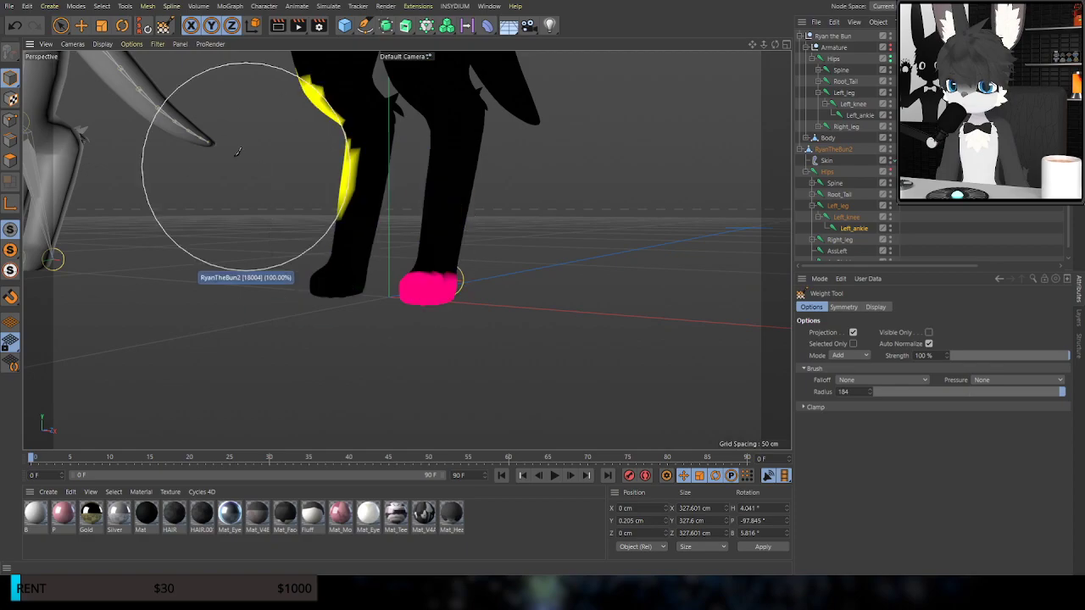
Extend the Left_ankle weight higher around the left foot, working from a raised front view
{"action": "left_click", "coordinate": [123, 26]}
{"action": "left_click_drag", "start_coordinate": [460, 208], "coordinate": [162, 66], "text": "alt"}
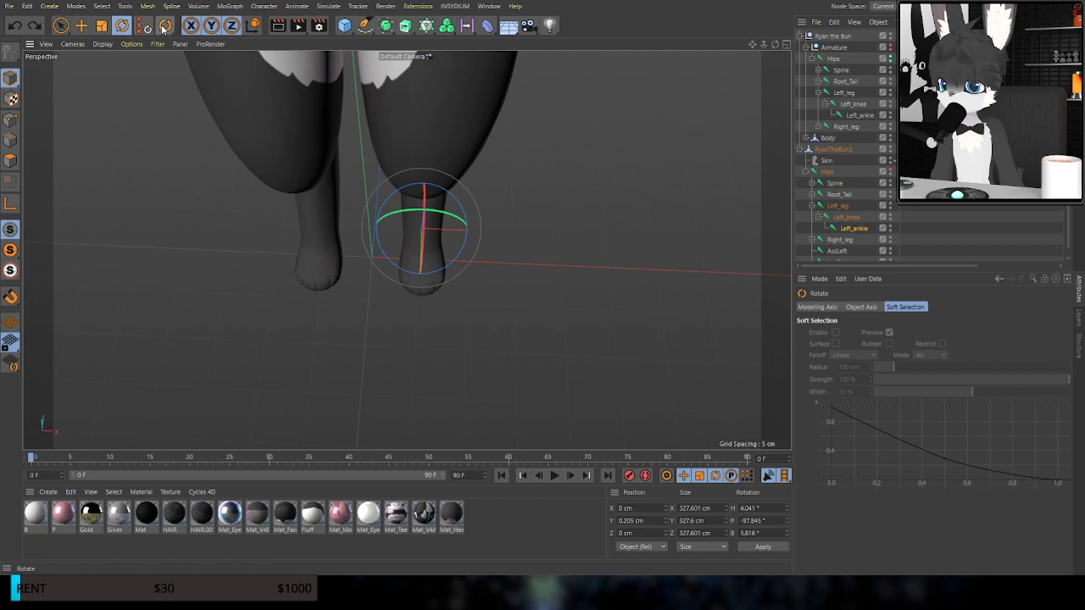
{"action": "left_click", "coordinate": [163, 26]}
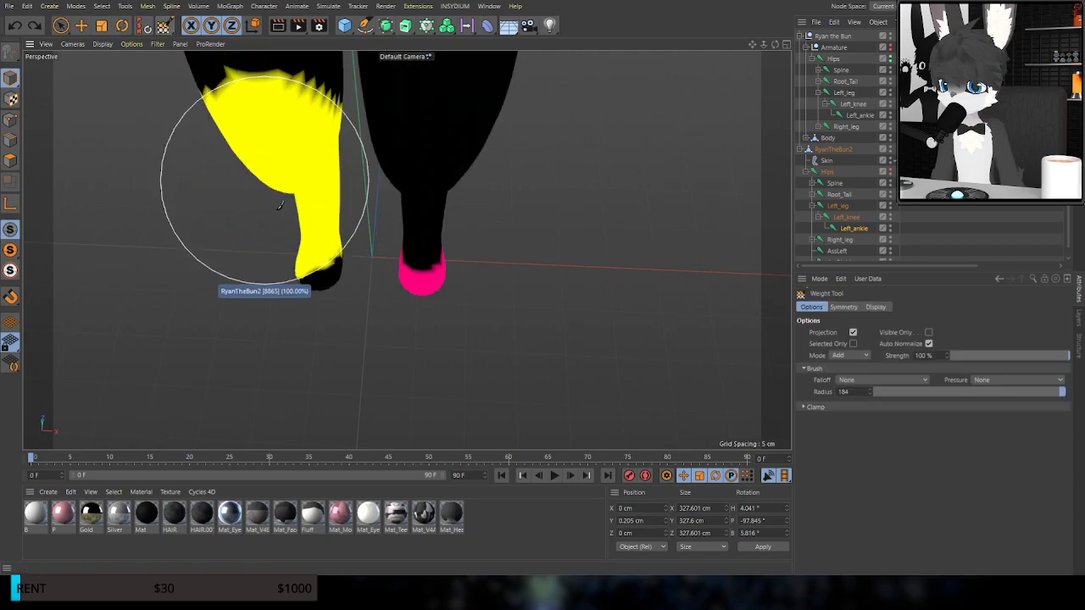
{"action": "left_click", "coordinate": [425, 361]}
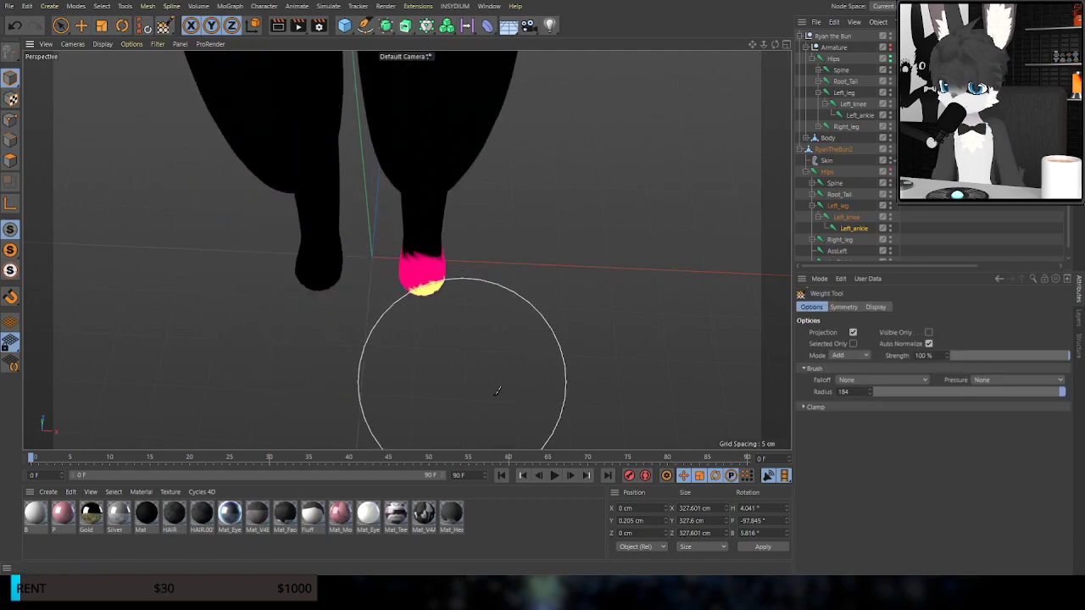
{"action": "mouse_move", "coordinate": [408, 269]}
{"action": "left_mouse_down", "text": "alt"}
{"action": "mouse_move", "coordinate": [339, 182]}
{"action": "mouse_move", "coordinate": [301, 163]}
{"action": "mouse_move", "coordinate": [390, 173]}
{"action": "left_mouse_up", "text": "alt"}
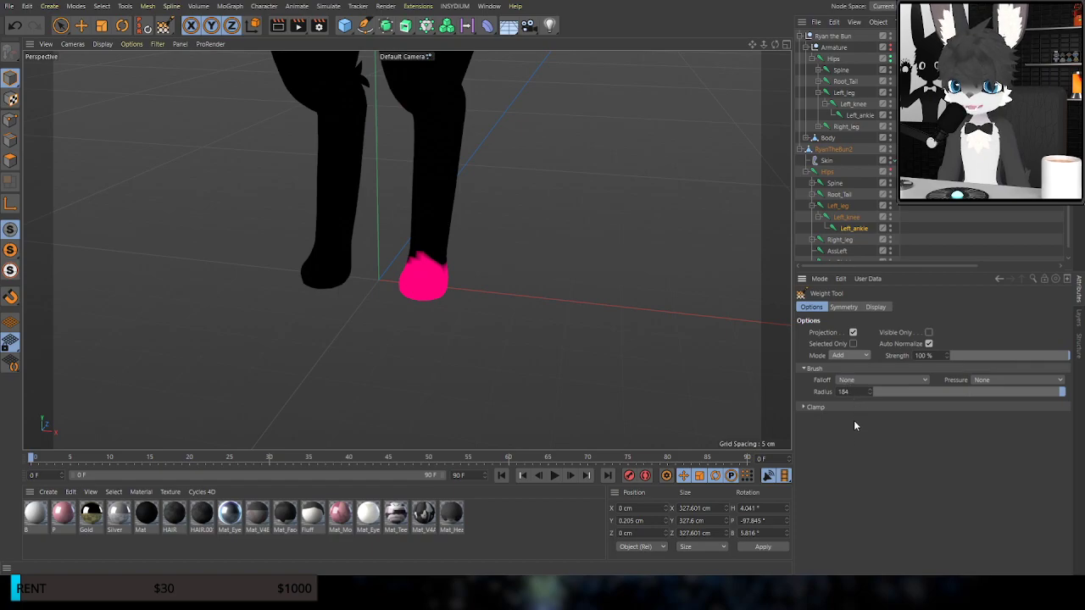
Reduce the brush radius to 80, try subtracting Left_ankle weight above the left foot, and undo the strokes
{"action": "middle_click_drag", "start_coordinate": [441, 203], "coordinate": [387, 206]}
{"action": "scroll", "coordinate": [447, 248], "scroll_direction": "up", "scroll_amount": 2}
{"action": "mouse_move", "coordinate": [447, 246]}
{"action": "left_mouse_down", "text": "alt"}
{"action": "mouse_move", "coordinate": [399, 233]}
{"action": "mouse_move", "coordinate": [431, 247]}
{"action": "mouse_move", "coordinate": [462, 198]}
{"action": "mouse_move", "coordinate": [500, 226]}
{"action": "left_mouse_up", "text": "alt"}
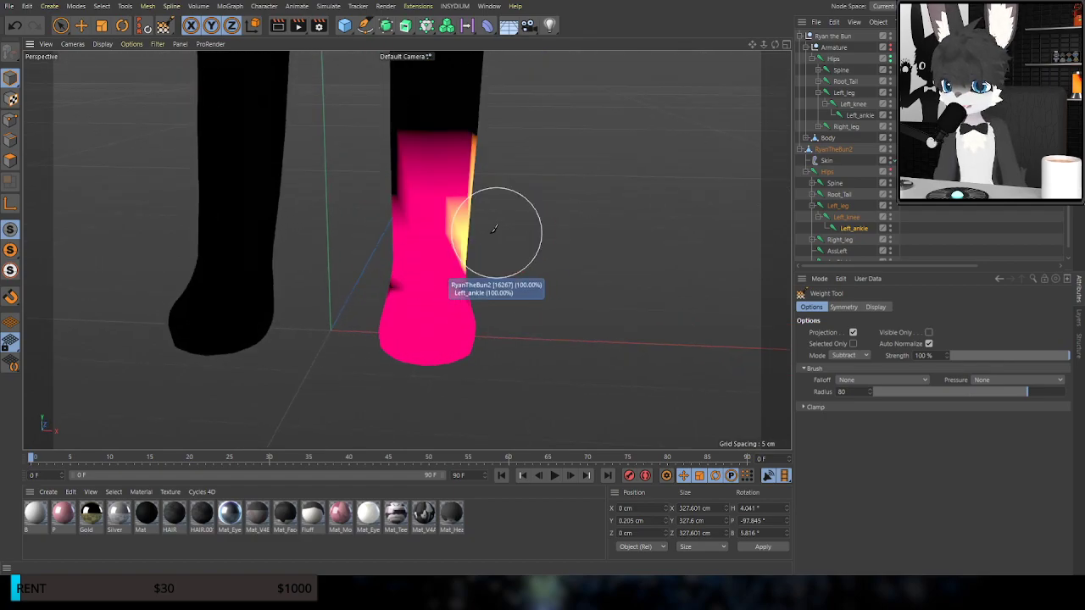
{"action": "key", "text": "ctrl+z"}
{"action": "key", "text": "ctrl+z"}
{"action": "mouse_move", "coordinate": [424, 245]}
{"action": "left_mouse_down"}
{"action": "mouse_move", "coordinate": [436, 254]}
{"action": "mouse_move", "coordinate": [435, 300]}
{"action": "mouse_move", "coordinate": [431, 245]}
{"action": "left_mouse_up"}
{"action": "key", "text": "ctrl+z"}
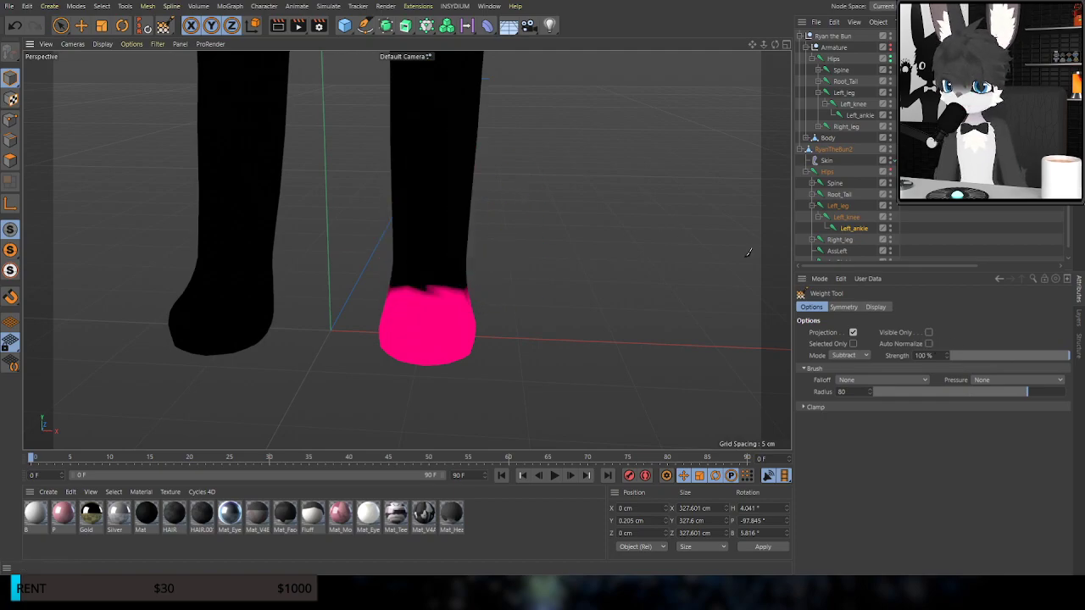
Enable Visible Only and subtract Left_ankle weight from the lower shin above the left foot
{"action": "left_click", "coordinate": [929, 332]}
{"action": "mouse_move", "coordinate": [453, 178]}
{"action": "left_mouse_down"}
{"action": "mouse_move", "coordinate": [452, 234]}
{"action": "mouse_move", "coordinate": [237, 199]}
{"action": "mouse_move", "coordinate": [463, 228]}
{"action": "left_mouse_up"}
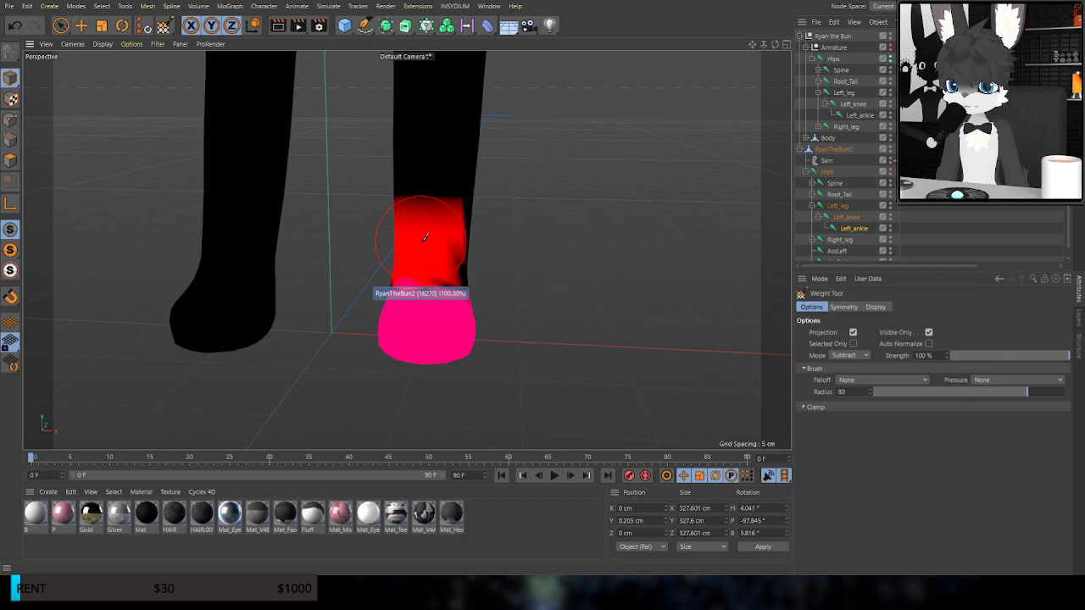
{"action": "left_click_drag", "start_coordinate": [496, 208], "coordinate": [686, 188]}
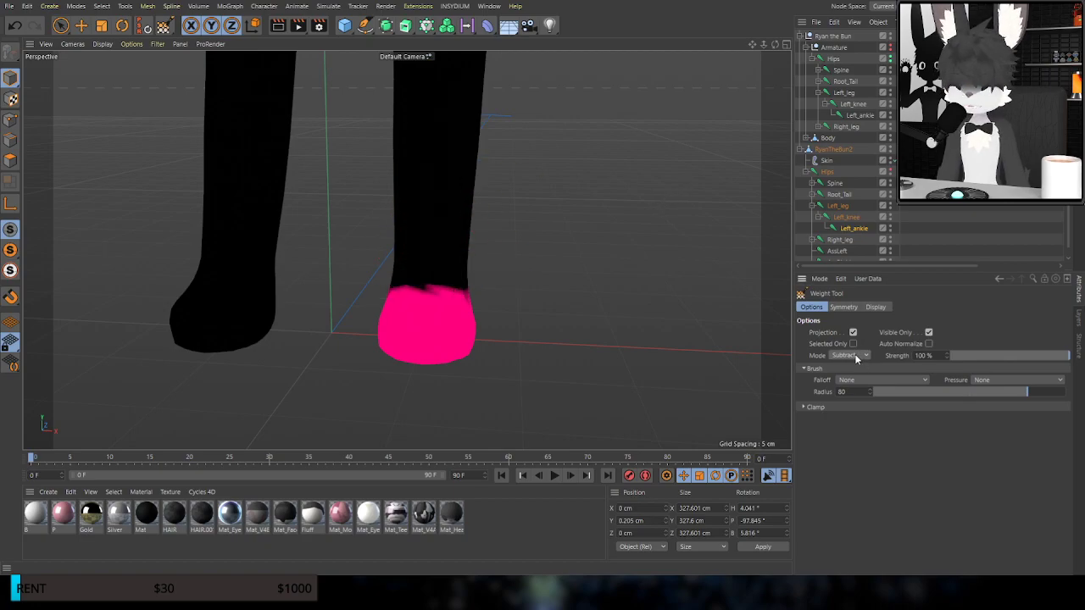
Smooth the left ankle's weight border in Smooth mode, with Auto Normalize on, Visible Only off and a brush radius of 132
{"action": "left_click", "coordinate": [851, 411]}
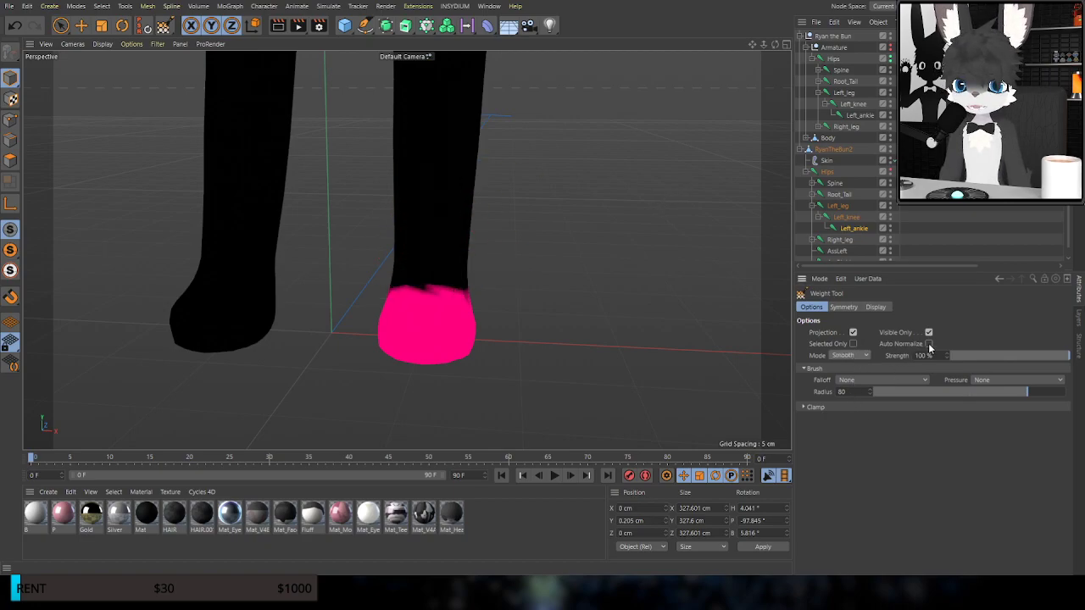
{"action": "left_click", "coordinate": [930, 343]}
{"action": "left_click", "coordinate": [930, 334]}
{"action": "middle_click_drag", "start_coordinate": [392, 300], "coordinate": [424, 300]}
{"action": "mouse_move", "coordinate": [480, 275]}
{"action": "left_mouse_down"}
{"action": "mouse_move", "coordinate": [436, 298]}
{"action": "mouse_move", "coordinate": [497, 279]}
{"action": "mouse_move", "coordinate": [449, 308]}
{"action": "mouse_move", "coordinate": [444, 256]}
{"action": "mouse_move", "coordinate": [538, 307]}
{"action": "mouse_move", "coordinate": [370, 283]}
{"action": "mouse_move", "coordinate": [392, 292]}
{"action": "mouse_move", "coordinate": [460, 245]}
{"action": "mouse_move", "coordinate": [529, 283]}
{"action": "left_mouse_up"}
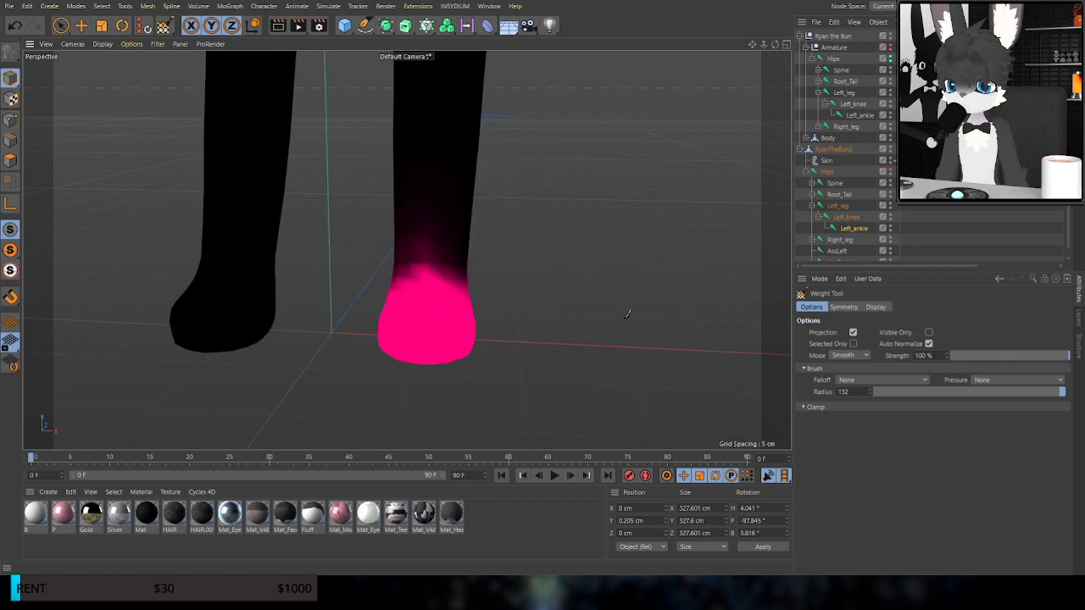
{"action": "left_click_drag", "start_coordinate": [421, 255], "coordinate": [262, 240], "text": "alt"}
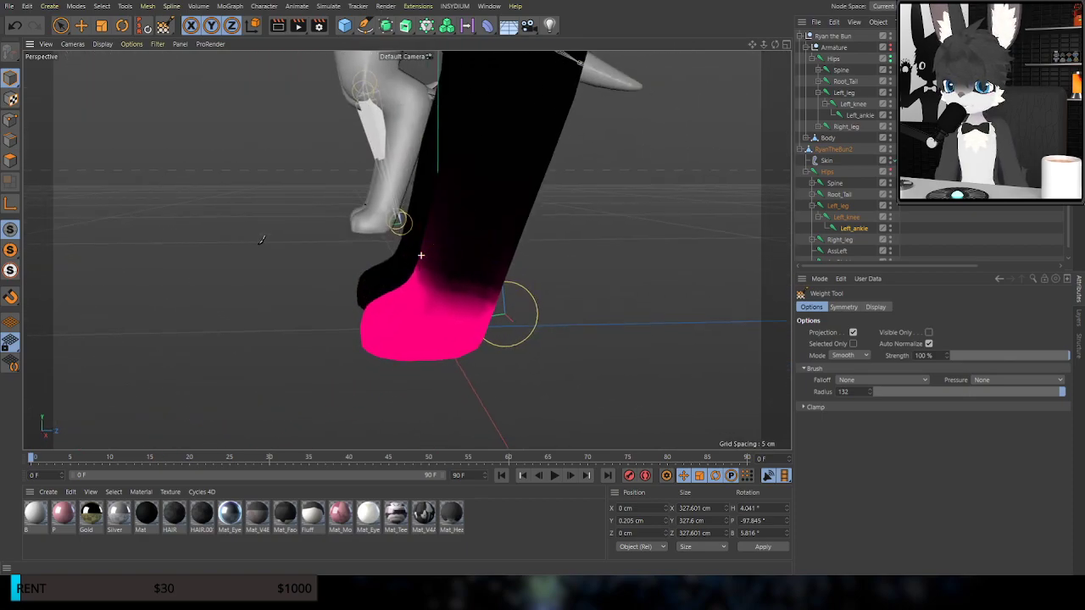
Test-rotate the Left_ankle joint to check how the smoothed foot weights deform
{"action": "key", "text": "r"}
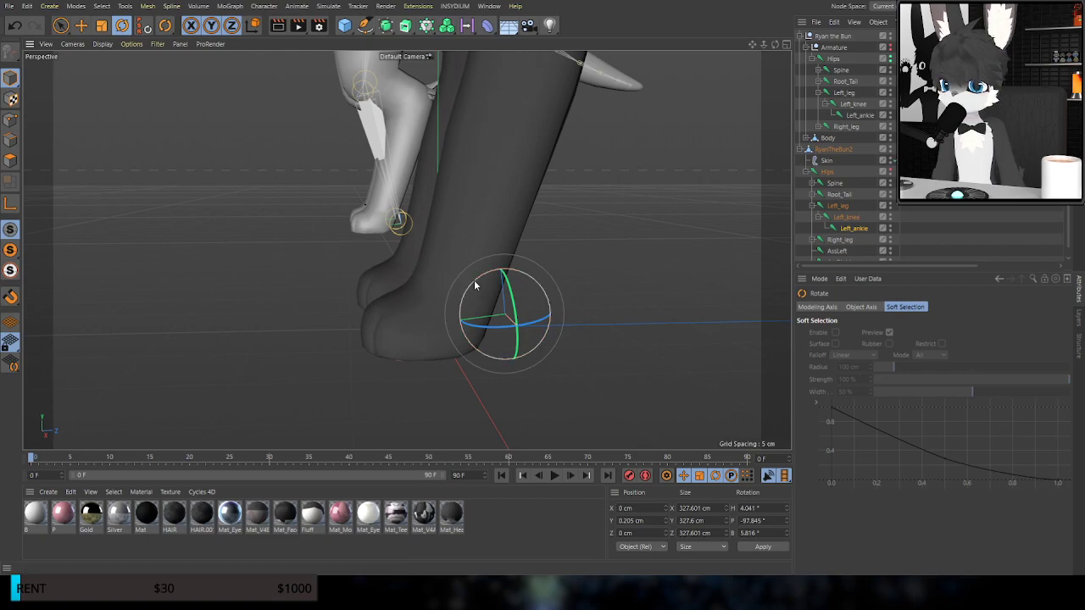
{"action": "left_click_drag", "start_coordinate": [466, 301], "coordinate": [486, 278]}
{"action": "left_click_drag", "start_coordinate": [429, 197], "coordinate": [450, 224], "text": "alt"}
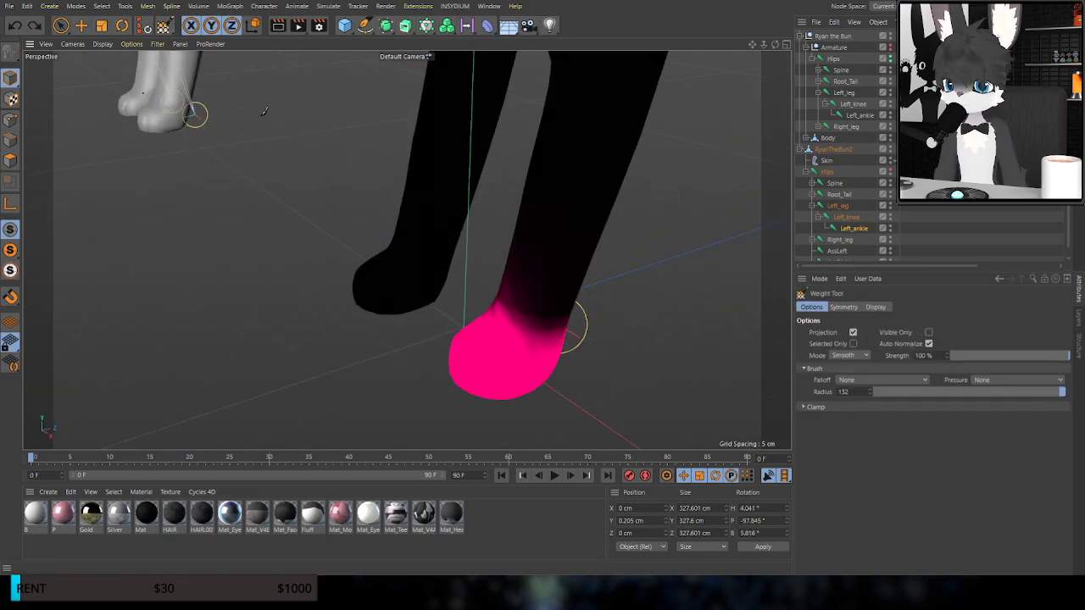
Undo the Left_ankle weight smoothing and painting on RyanTheBun2's left foot
{"action": "key", "text": "ctrl+z"}
{"action": "key", "text": "ctrl+z"}
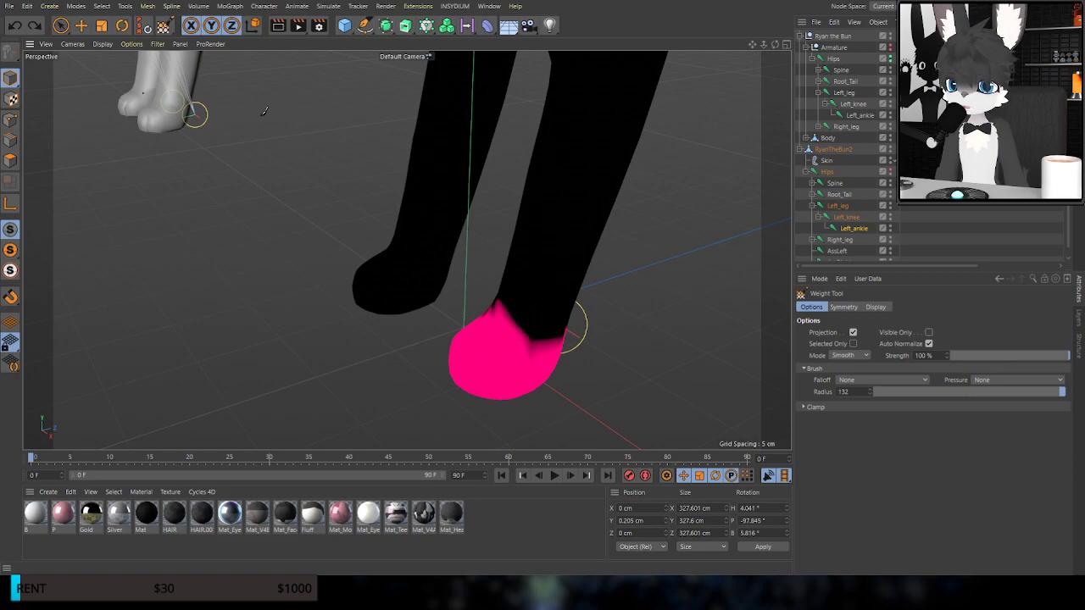
{"action": "key", "text": "ctrl+z"}
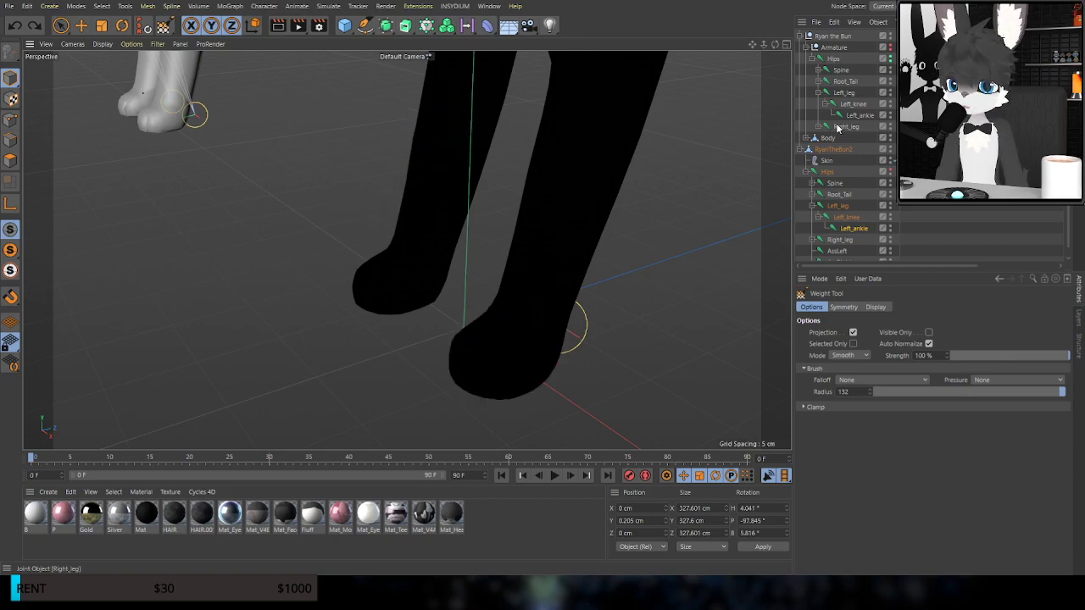
{"action": "left_click", "coordinate": [81, 26]}
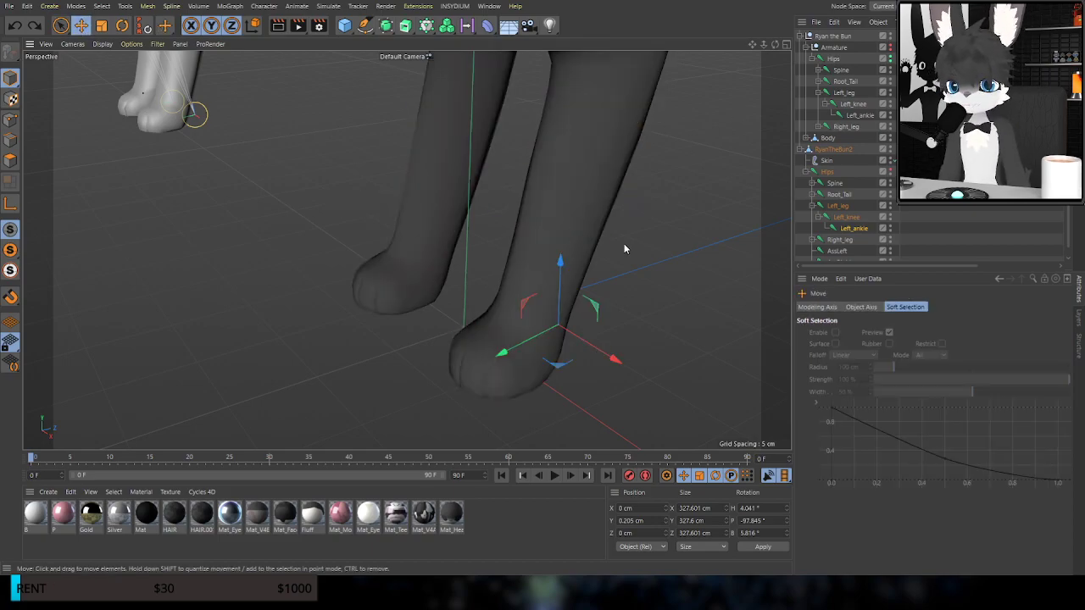
{"action": "key", "text": "n"}
{"action": "key", "text": "b"}
{"action": "left_click_drag", "start_coordinate": [617, 249], "coordinate": [636, 271], "text": "alt"}
{"action": "middle_click_drag", "start_coordinate": [493, 329], "coordinate": [503, 256], "text": "alt"}
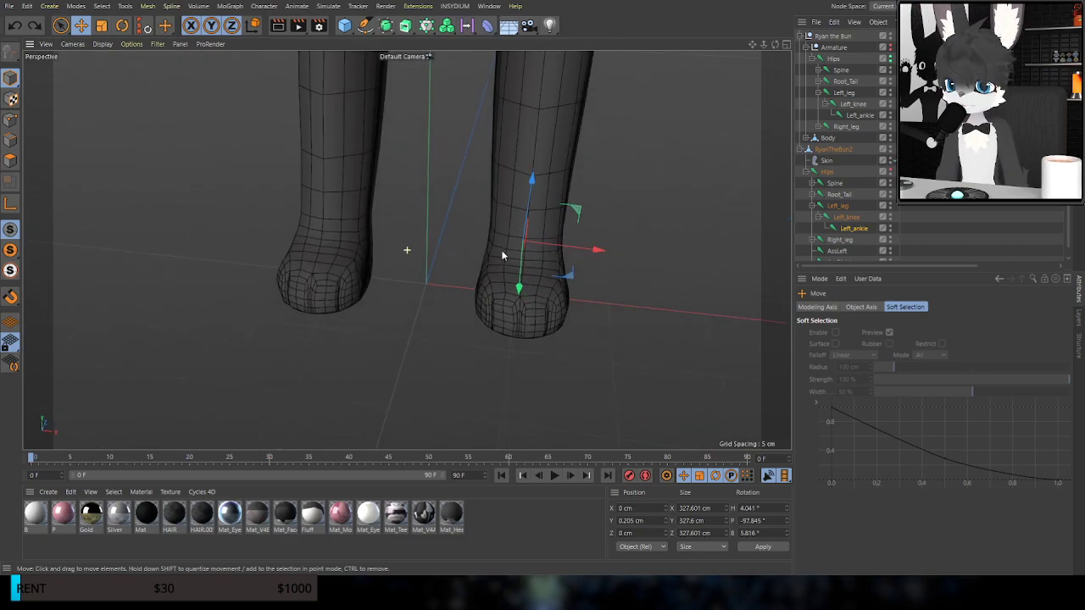
{"action": "left_click_drag", "start_coordinate": [506, 292], "coordinate": [515, 277], "text": "alt"}
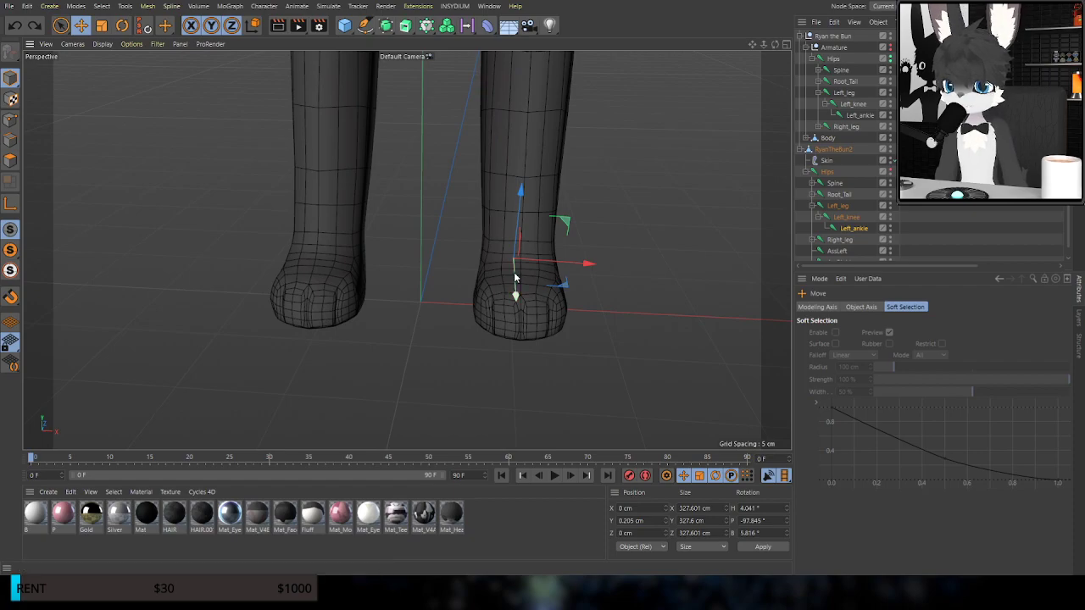
{"action": "key", "text": "n"}
{"action": "key", "text": "a"}
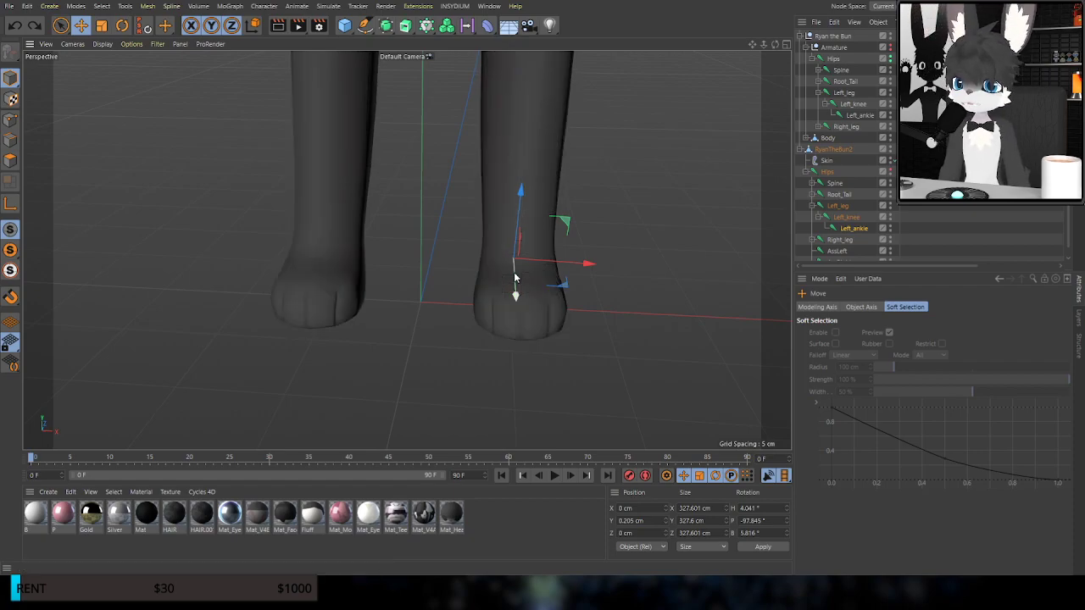
Paint Left_ankle weight across the front of the left ankle in Add mode, with Visible Only on and a brush radius of 22
{"action": "left_click", "coordinate": [202, 70]}
{"action": "middle_click_drag", "start_coordinate": [519, 312], "coordinate": [459, 303]}
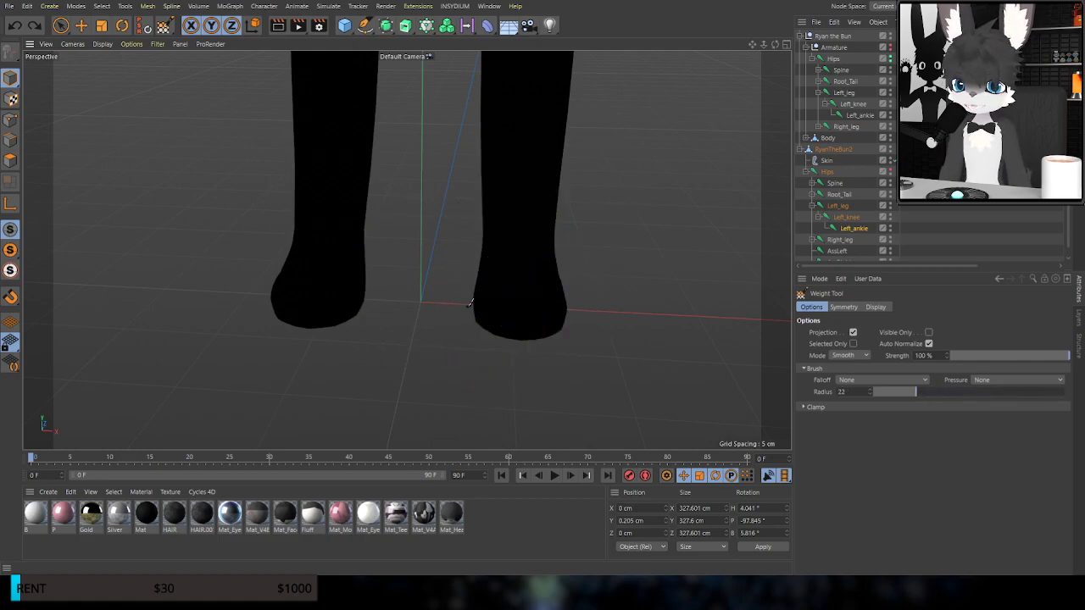
{"action": "left_click", "coordinate": [929, 334]}
{"action": "scroll", "coordinate": [617, 323], "scroll_direction": "up", "scroll_amount": 3}
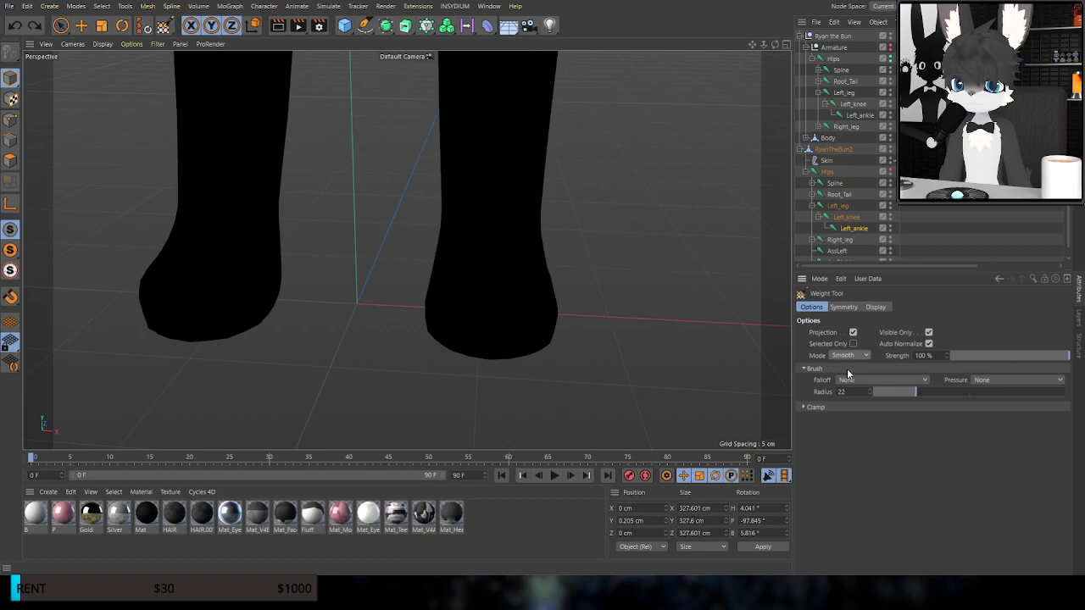
{"action": "scroll", "coordinate": [504, 229], "scroll_direction": "up", "scroll_amount": 3}
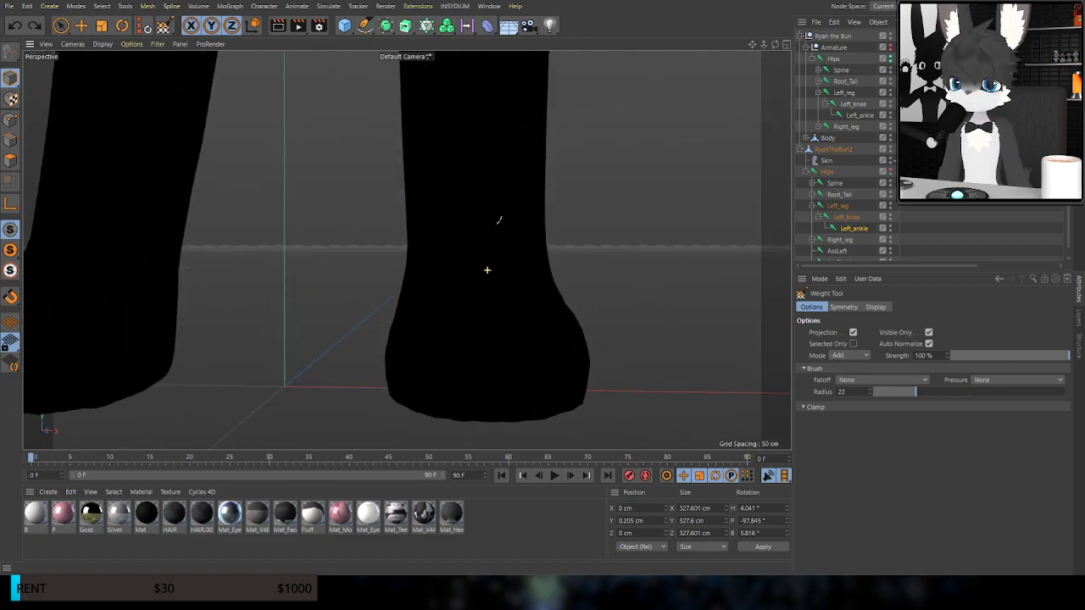
{"action": "left_click_drag", "start_coordinate": [490, 256], "coordinate": [472, 248]}
{"action": "left_click", "coordinate": [477, 251]}
{"action": "mouse_move", "coordinate": [574, 309]}
{"action": "left_mouse_down", "text": "alt"}
{"action": "mouse_move", "coordinate": [402, 314]}
{"action": "mouse_move", "coordinate": [563, 332]}
{"action": "left_mouse_up", "text": "alt"}
{"action": "left_click_drag", "start_coordinate": [507, 245], "coordinate": [566, 244]}
{"action": "left_click", "coordinate": [535, 248]}
{"action": "left_click", "coordinate": [538, 309]}
Extend the painted Left_ankle weight band around the sides and back of the left ankle
{"action": "left_click_drag", "start_coordinate": [534, 311], "coordinate": [408, 289], "text": "alt"}
{"action": "mouse_move", "coordinate": [409, 288]}
{"action": "middle_mouse_down", "text": "alt"}
{"action": "mouse_move", "coordinate": [404, 250]}
{"action": "mouse_move", "coordinate": [381, 247]}
{"action": "middle_mouse_up", "text": "alt"}
{"action": "left_click", "coordinate": [441, 262]}
{"action": "left_click", "coordinate": [497, 260]}
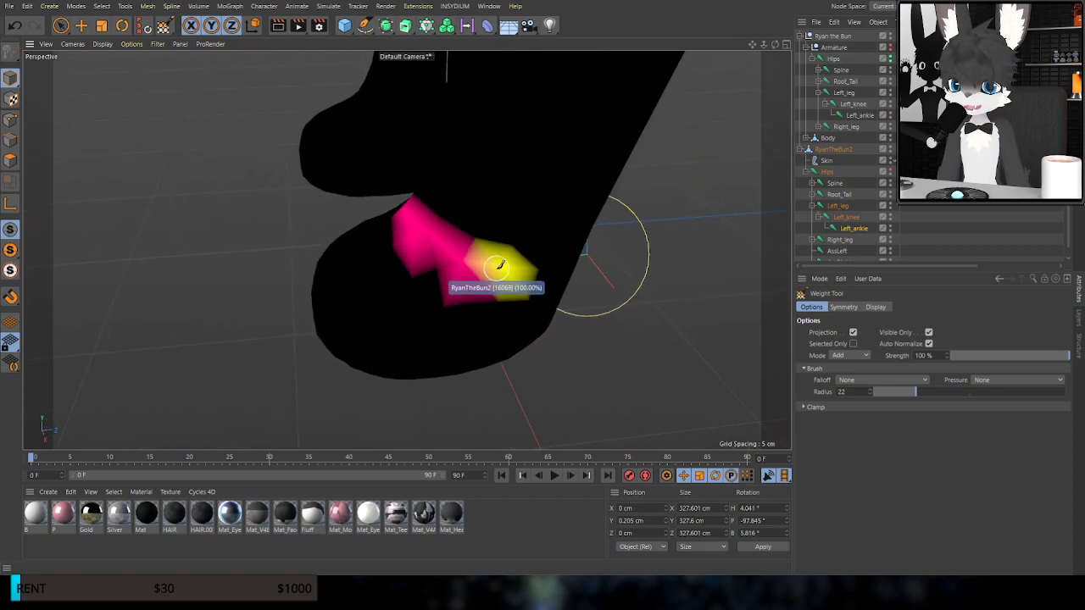
{"action": "left_click_drag", "start_coordinate": [552, 297], "coordinate": [500, 278], "text": "alt"}
{"action": "left_click", "coordinate": [532, 265]}
{"action": "mouse_move", "coordinate": [569, 279]}
{"action": "left_mouse_down", "text": "alt"}
{"action": "mouse_move", "coordinate": [509, 273]}
{"action": "mouse_move", "coordinate": [654, 285]}
{"action": "mouse_move", "coordinate": [662, 302]}
{"action": "mouse_move", "coordinate": [608, 293]}
{"action": "mouse_move", "coordinate": [693, 284]}
{"action": "mouse_move", "coordinate": [618, 295]}
{"action": "mouse_move", "coordinate": [664, 296]}
{"action": "mouse_move", "coordinate": [559, 292]}
{"action": "mouse_move", "coordinate": [416, 256]}
{"action": "mouse_move", "coordinate": [500, 244]}
{"action": "mouse_move", "coordinate": [516, 286]}
{"action": "mouse_move", "coordinate": [567, 331]}
{"action": "left_mouse_up", "text": "alt"}
{"action": "left_click", "coordinate": [557, 266]}
{"action": "left_click", "coordinate": [589, 273]}
{"action": "left_click", "coordinate": [587, 289]}
{"action": "left_click", "coordinate": [624, 284]}
{"action": "left_click", "coordinate": [409, 265]}
{"action": "left_click", "coordinate": [386, 264]}
{"action": "left_click", "coordinate": [406, 262]}
Fill the top and front of the left foot with Left_ankle weight using a brush radius of 71
{"action": "mouse_move", "coordinate": [567, 331]}
{"action": "middle_mouse_down", "text": "alt"}
{"action": "mouse_move", "coordinate": [508, 259]}
{"action": "mouse_move", "coordinate": [488, 271]}
{"action": "middle_mouse_up", "text": "alt"}
{"action": "mouse_move", "coordinate": [486, 254]}
{"action": "left_mouse_down"}
{"action": "mouse_move", "coordinate": [497, 240]}
{"action": "mouse_move", "coordinate": [470, 234]}
{"action": "mouse_move", "coordinate": [487, 276]}
{"action": "left_mouse_up"}
{"action": "mouse_move", "coordinate": [424, 275]}
{"action": "left_mouse_down"}
{"action": "mouse_move", "coordinate": [393, 265]}
{"action": "mouse_move", "coordinate": [410, 240]}
{"action": "mouse_move", "coordinate": [449, 297]}
{"action": "left_mouse_up"}
{"action": "left_click_drag", "start_coordinate": [500, 309], "coordinate": [538, 335]}
{"action": "mouse_move", "coordinate": [451, 329]}
{"action": "left_mouse_down"}
{"action": "mouse_move", "coordinate": [441, 338]}
{"action": "mouse_move", "coordinate": [411, 313]}
{"action": "left_mouse_up"}
{"action": "mouse_move", "coordinate": [406, 250]}
{"action": "left_mouse_down", "text": "alt"}
{"action": "mouse_move", "coordinate": [467, 300]}
{"action": "mouse_move", "coordinate": [495, 293]}
{"action": "mouse_move", "coordinate": [543, 361]}
{"action": "mouse_move", "coordinate": [521, 373]}
{"action": "mouse_move", "coordinate": [597, 364]}
{"action": "left_mouse_up", "text": "alt"}
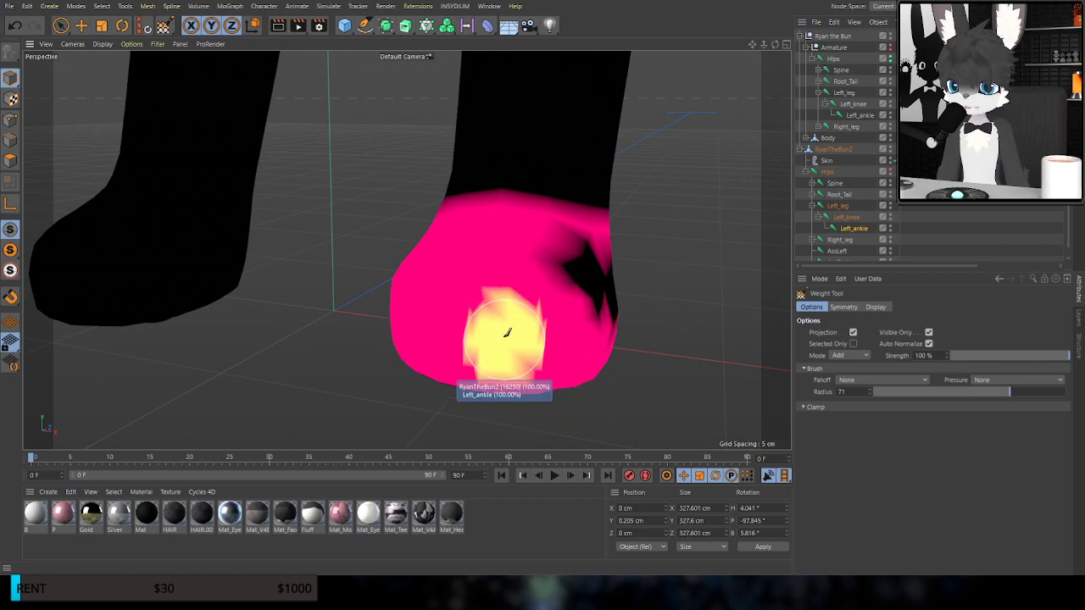
Fill the sides and heel of the left foot with full Left_ankle weight
{"action": "left_click_drag", "start_coordinate": [509, 336], "coordinate": [408, 322], "text": "alt"}
{"action": "mouse_move", "coordinate": [512, 341]}
{"action": "middle_mouse_down", "text": "alt"}
{"action": "mouse_move", "coordinate": [473, 301]}
{"action": "mouse_move", "coordinate": [387, 267]}
{"action": "middle_mouse_up", "text": "alt"}
{"action": "mouse_move", "coordinate": [424, 244]}
{"action": "left_mouse_down"}
{"action": "mouse_move", "coordinate": [482, 223]}
{"action": "mouse_move", "coordinate": [528, 266]}
{"action": "mouse_move", "coordinate": [506, 274]}
{"action": "mouse_move", "coordinate": [516, 291]}
{"action": "mouse_move", "coordinate": [511, 271]}
{"action": "mouse_move", "coordinate": [523, 271]}
{"action": "left_mouse_up"}
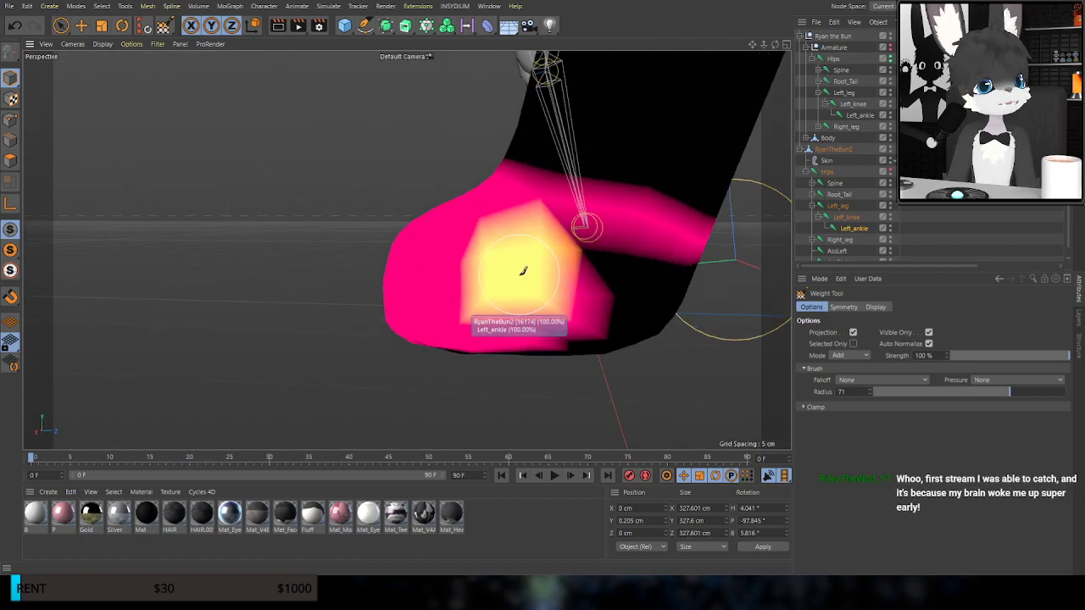
{"action": "mouse_move", "coordinate": [523, 271]}
{"action": "left_mouse_down"}
{"action": "mouse_move", "coordinate": [515, 223]}
{"action": "mouse_move", "coordinate": [552, 284]}
{"action": "mouse_move", "coordinate": [407, 250]}
{"action": "mouse_move", "coordinate": [414, 193]}
{"action": "mouse_move", "coordinate": [502, 225]}
{"action": "left_mouse_up"}
{"action": "mouse_move", "coordinate": [440, 246]}
{"action": "left_mouse_down"}
{"action": "mouse_move", "coordinate": [424, 254]}
{"action": "mouse_move", "coordinate": [461, 235]}
{"action": "mouse_move", "coordinate": [593, 225]}
{"action": "mouse_move", "coordinate": [591, 255]}
{"action": "left_mouse_up"}
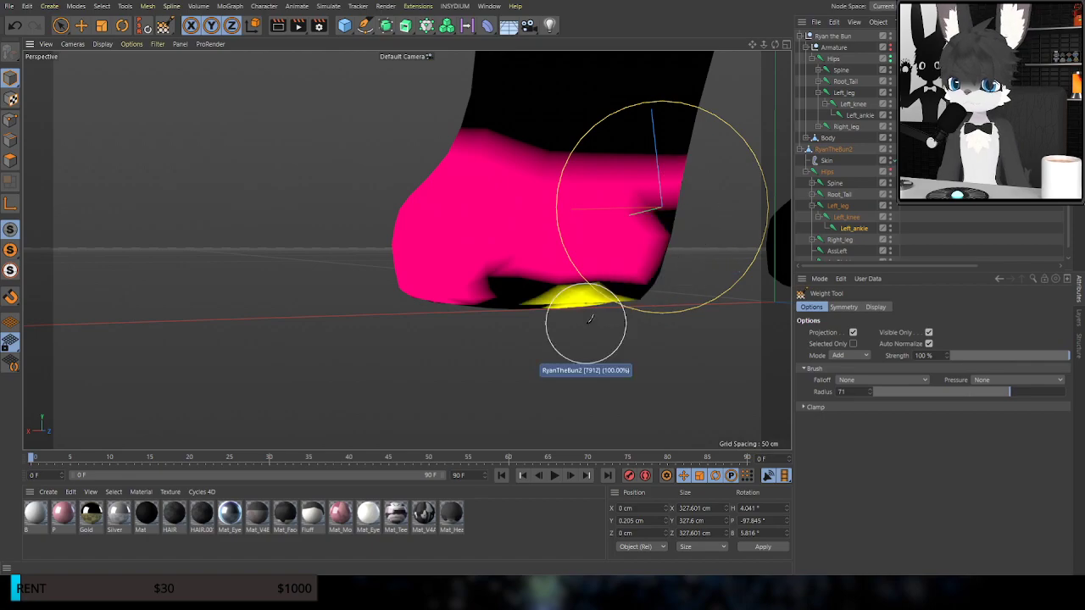
{"action": "mouse_move", "coordinate": [569, 230]}
{"action": "left_mouse_down", "text": "alt"}
{"action": "mouse_move", "coordinate": [407, 247]}
{"action": "mouse_move", "coordinate": [635, 218]}
{"action": "mouse_move", "coordinate": [545, 273]}
{"action": "left_mouse_up", "text": "alt"}
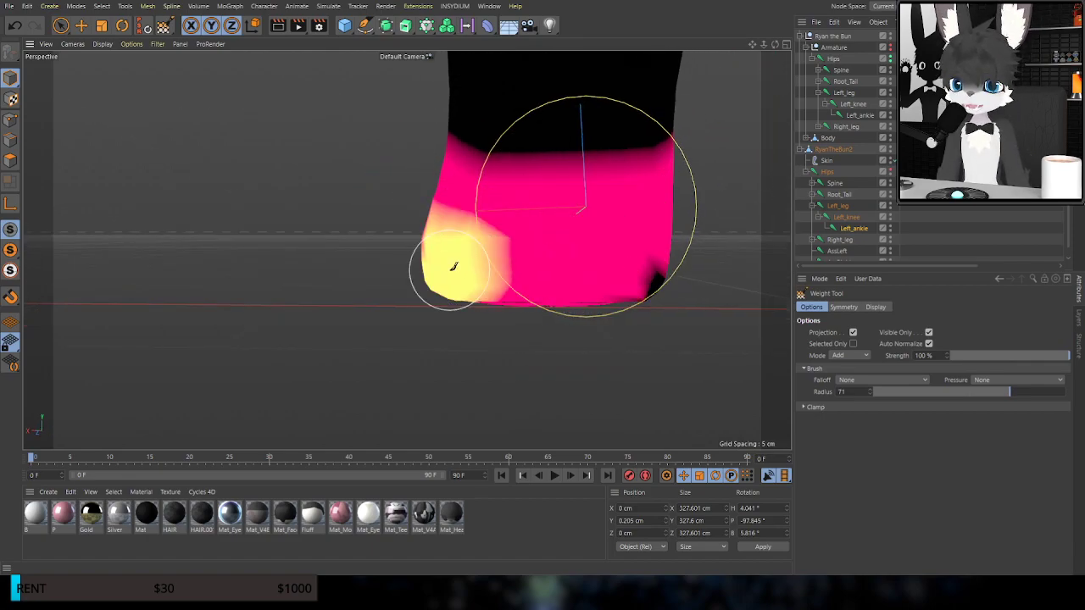
{"action": "left_click_drag", "start_coordinate": [625, 235], "coordinate": [379, 236], "text": "alt"}
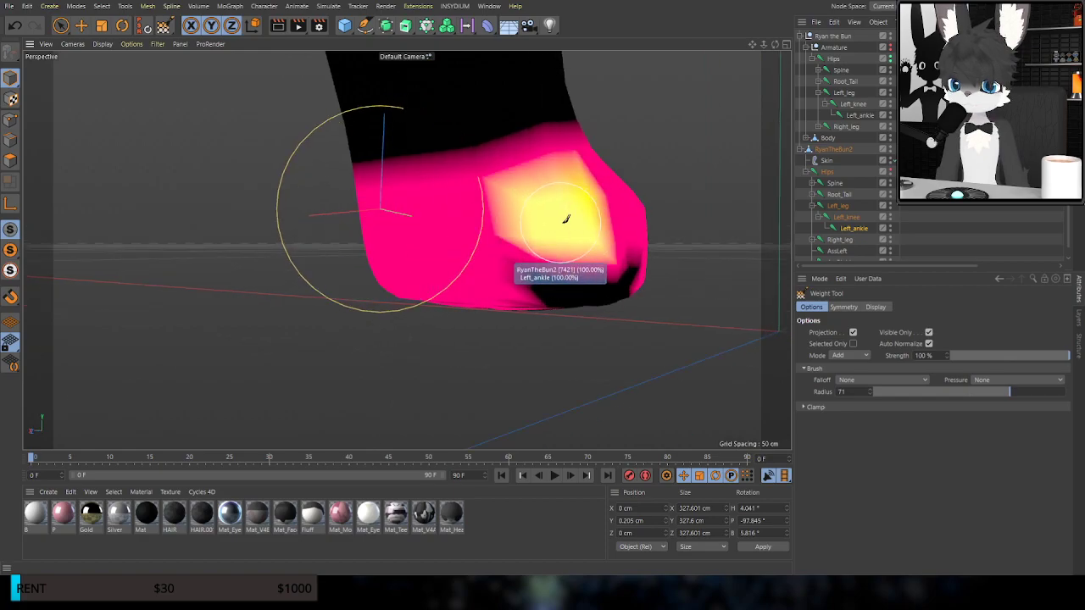
Paint full Left_ankle weight over the sole and toe undersides of the left foot
{"action": "mouse_move", "coordinate": [550, 280]}
{"action": "left_mouse_down", "text": "alt"}
{"action": "mouse_move", "coordinate": [567, 262]}
{"action": "mouse_move", "coordinate": [506, 260]}
{"action": "mouse_move", "coordinate": [235, 186]}
{"action": "mouse_move", "coordinate": [322, 175]}
{"action": "mouse_move", "coordinate": [227, 131]}
{"action": "left_mouse_up", "text": "alt"}
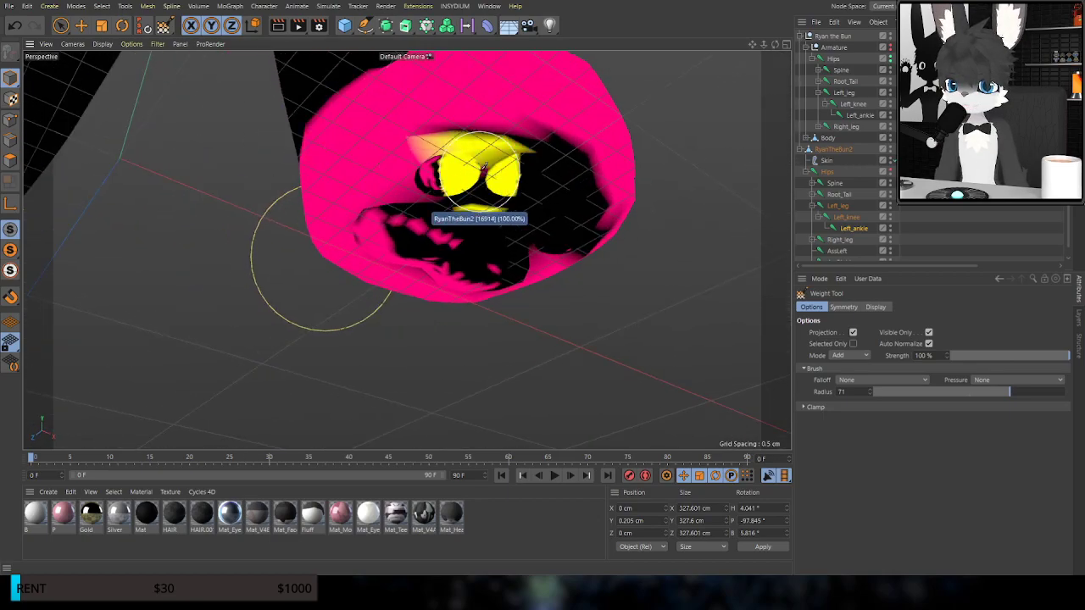
{"action": "mouse_move", "coordinate": [580, 195]}
{"action": "left_mouse_down"}
{"action": "mouse_move", "coordinate": [500, 211]}
{"action": "mouse_move", "coordinate": [515, 259]}
{"action": "mouse_move", "coordinate": [463, 257]}
{"action": "mouse_move", "coordinate": [395, 218]}
{"action": "left_mouse_up"}
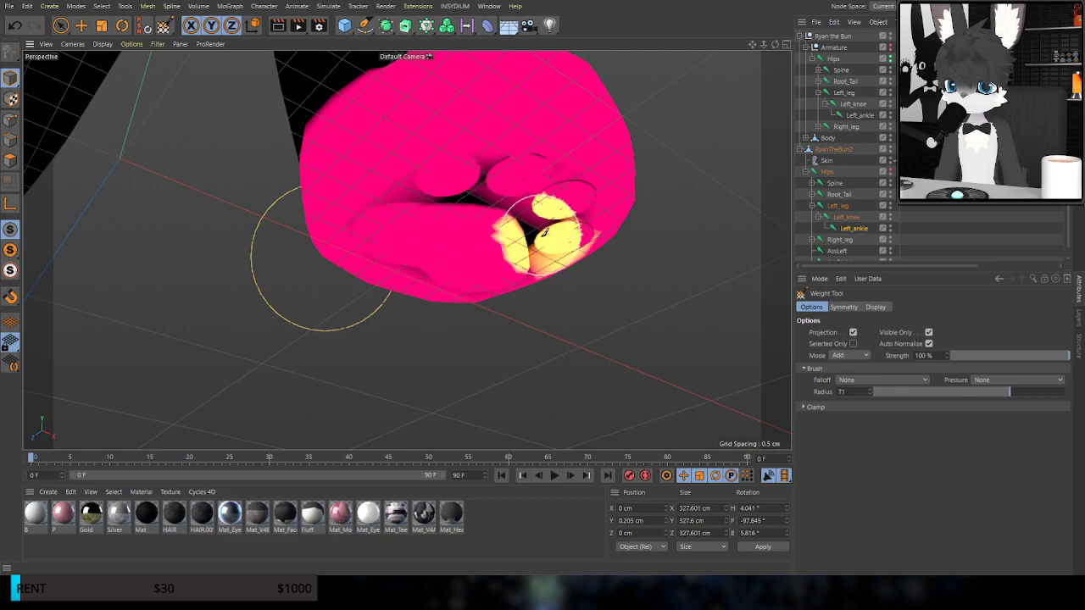
{"action": "mouse_move", "coordinate": [509, 182]}
{"action": "left_mouse_down", "text": "alt"}
{"action": "mouse_move", "coordinate": [479, 155]}
{"action": "mouse_move", "coordinate": [505, 143]}
{"action": "left_mouse_up", "text": "alt"}
{"action": "middle_click_drag", "start_coordinate": [460, 114], "coordinate": [407, 249], "text": "alt"}
{"action": "mouse_move", "coordinate": [407, 249]}
{"action": "left_mouse_down", "text": "alt"}
{"action": "mouse_move", "coordinate": [537, 300]}
{"action": "mouse_move", "coordinate": [509, 292]}
{"action": "left_mouse_up", "text": "alt"}
{"action": "mouse_move", "coordinate": [383, 285]}
{"action": "left_mouse_down", "text": "alt"}
{"action": "mouse_move", "coordinate": [470, 222]}
{"action": "mouse_move", "coordinate": [417, 327]}
{"action": "mouse_move", "coordinate": [683, 262]}
{"action": "left_mouse_up", "text": "alt"}
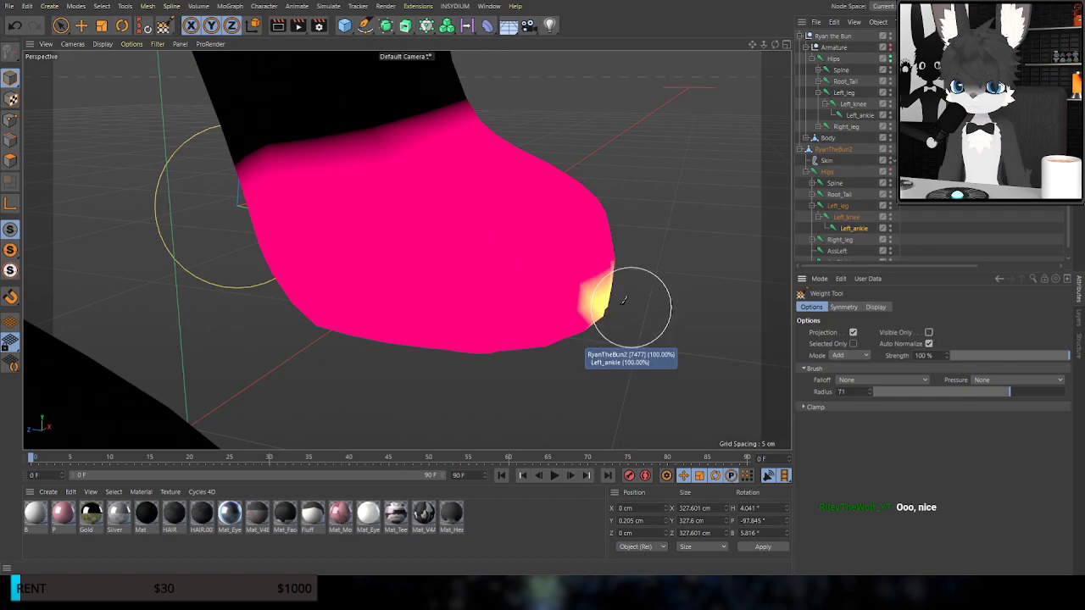
Enlarge the brush radius to 167 and cover the remaining gaps around the left toes with Left_ankle weight
{"action": "middle_click_drag", "start_coordinate": [434, 295], "coordinate": [489, 297]}
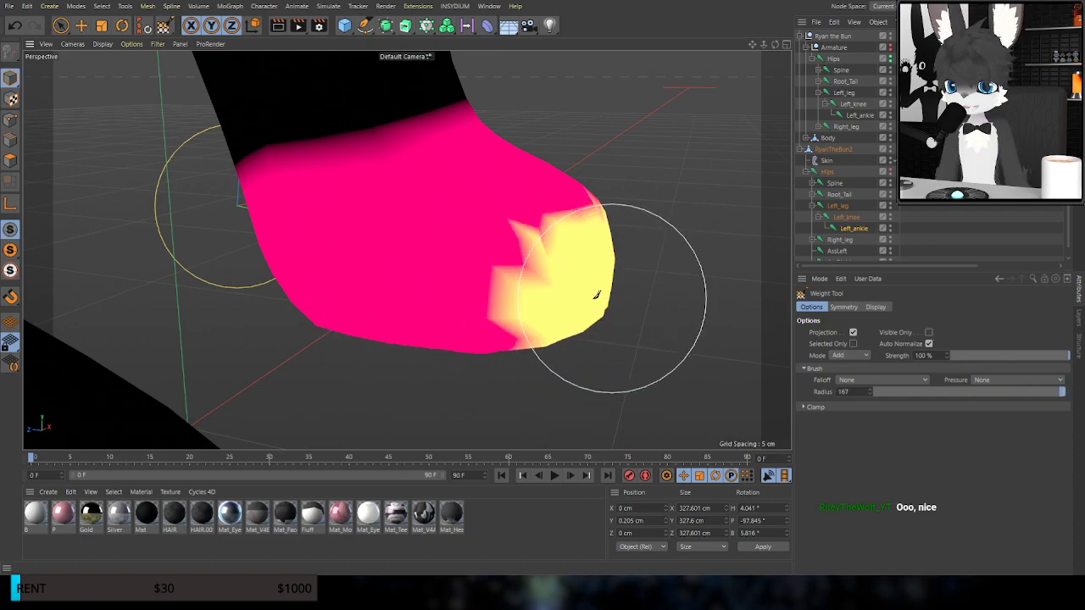
{"action": "left_click_drag", "start_coordinate": [527, 284], "coordinate": [532, 286], "text": "alt"}
{"action": "left_click_drag", "start_coordinate": [598, 245], "coordinate": [438, 90], "text": "alt"}
{"action": "mouse_move", "coordinate": [508, 128]}
{"action": "left_mouse_down", "text": "alt"}
{"action": "mouse_move", "coordinate": [392, 131]}
{"action": "mouse_move", "coordinate": [388, 192]}
{"action": "mouse_move", "coordinate": [402, 240]}
{"action": "left_mouse_up", "text": "alt"}
{"action": "mouse_move", "coordinate": [457, 304]}
{"action": "left_mouse_down", "text": "alt"}
{"action": "mouse_move", "coordinate": [407, 250]}
{"action": "mouse_move", "coordinate": [429, 232]}
{"action": "mouse_move", "coordinate": [547, 248]}
{"action": "left_mouse_up", "text": "alt"}
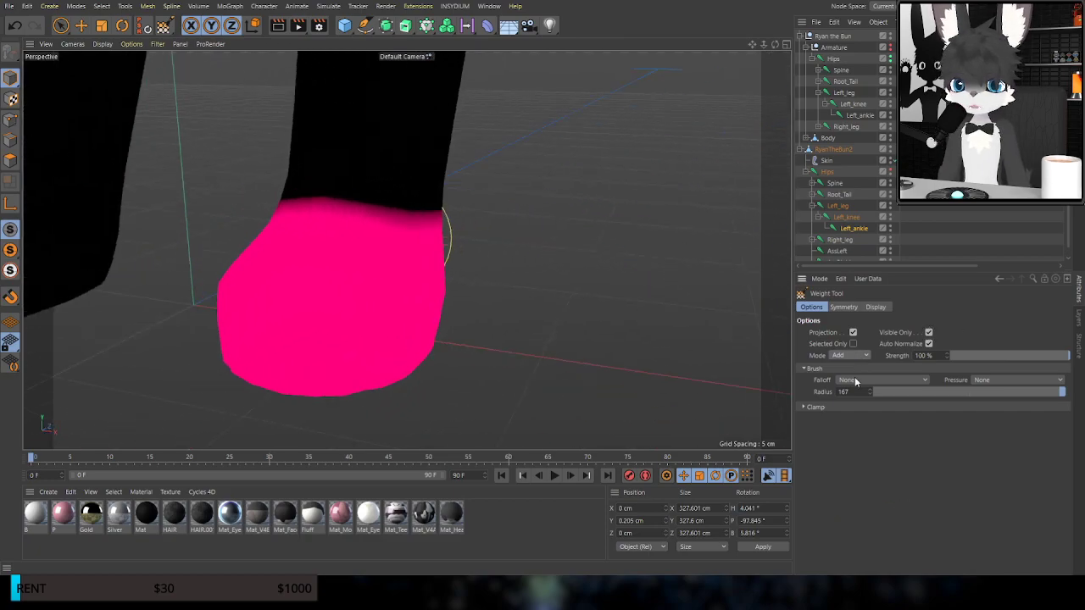
Test-rotate the Left_ankle joint to check the newly painted foot weights, and undo the rotation
{"action": "left_click", "coordinate": [122, 26]}
{"action": "left_click_drag", "start_coordinate": [378, 263], "coordinate": [556, 243], "text": "alt"}
{"action": "key", "text": "ctrl+z"}
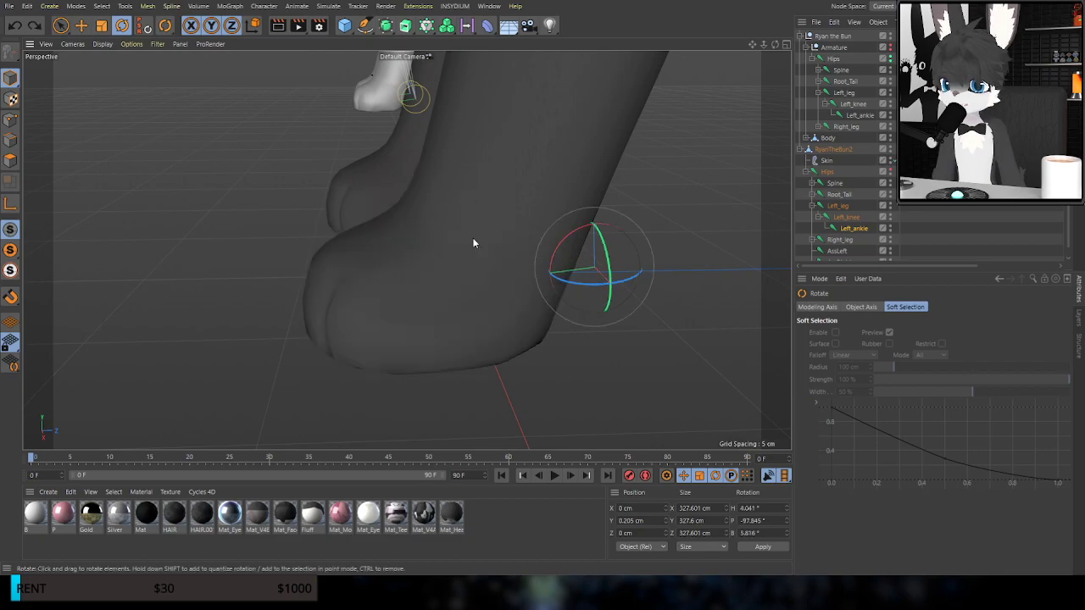
Smooth the Left_ankle weight border above the left foot in Smooth mode, with Visible Only off and a brush radius of 167
{"action": "left_click_drag", "start_coordinate": [166, 33], "coordinate": [191, 68]}
{"action": "left_click_drag", "start_coordinate": [495, 261], "coordinate": [652, 248], "text": "alt"}
{"action": "left_click", "coordinate": [929, 333]}
{"action": "scroll", "coordinate": [615, 337], "scroll_direction": "down", "scroll_amount": 3}
{"action": "mouse_move", "coordinate": [513, 280]}
{"action": "left_mouse_down"}
{"action": "mouse_move", "coordinate": [477, 256]}
{"action": "mouse_move", "coordinate": [370, 234]}
{"action": "mouse_move", "coordinate": [589, 245]}
{"action": "mouse_move", "coordinate": [381, 237]}
{"action": "mouse_move", "coordinate": [603, 264]}
{"action": "left_mouse_up"}
{"action": "left_click_drag", "start_coordinate": [487, 306], "coordinate": [356, 311], "text": "alt"}
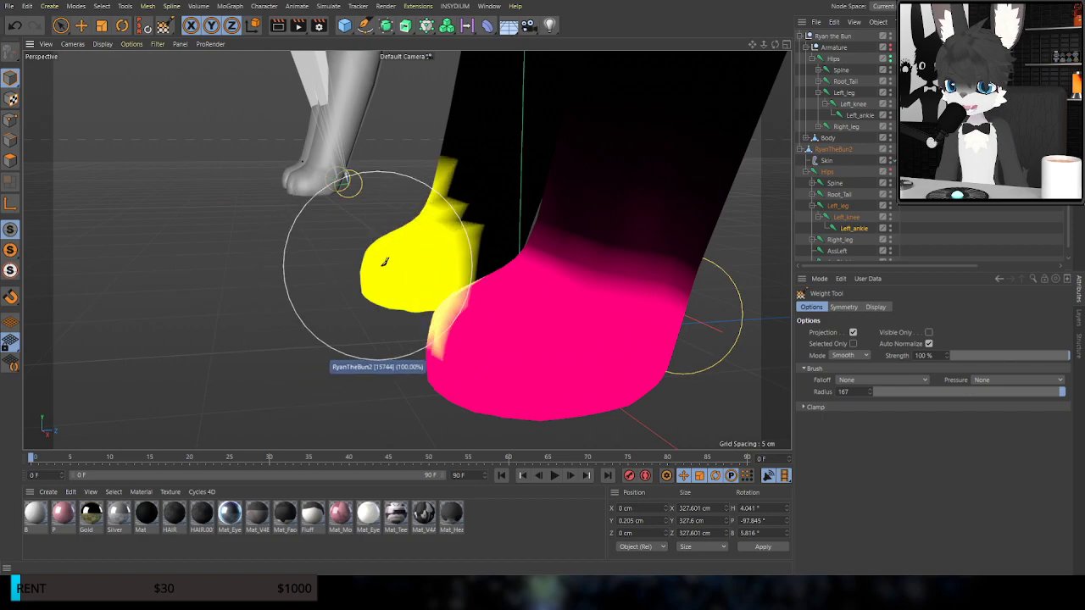
Test-rotate the Left_ankle joint to check how the smoothed border deforms, and undo the rotation
{"action": "key", "text": "r"}
{"action": "left_click_drag", "start_coordinate": [643, 313], "coordinate": [653, 296]}
{"action": "key", "text": "ctrl+z"}
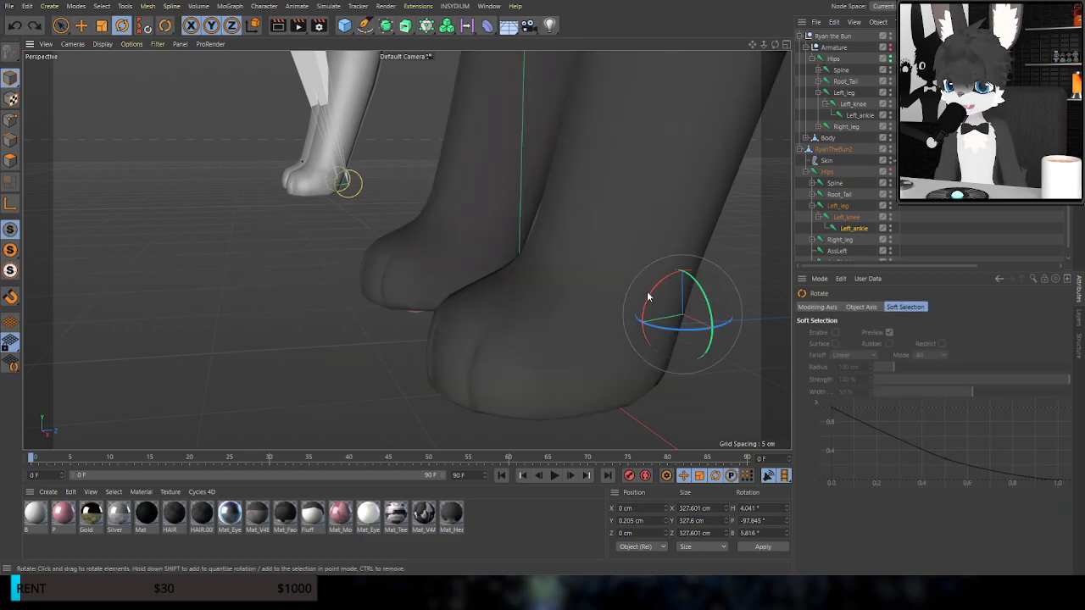
Test-rotate the Spine joint of the Ryan the Bun armature to demonstrate its deformation, and undo the rotation
{"action": "middle_click_drag", "start_coordinate": [581, 230], "coordinate": [593, 325], "text": "alt"}
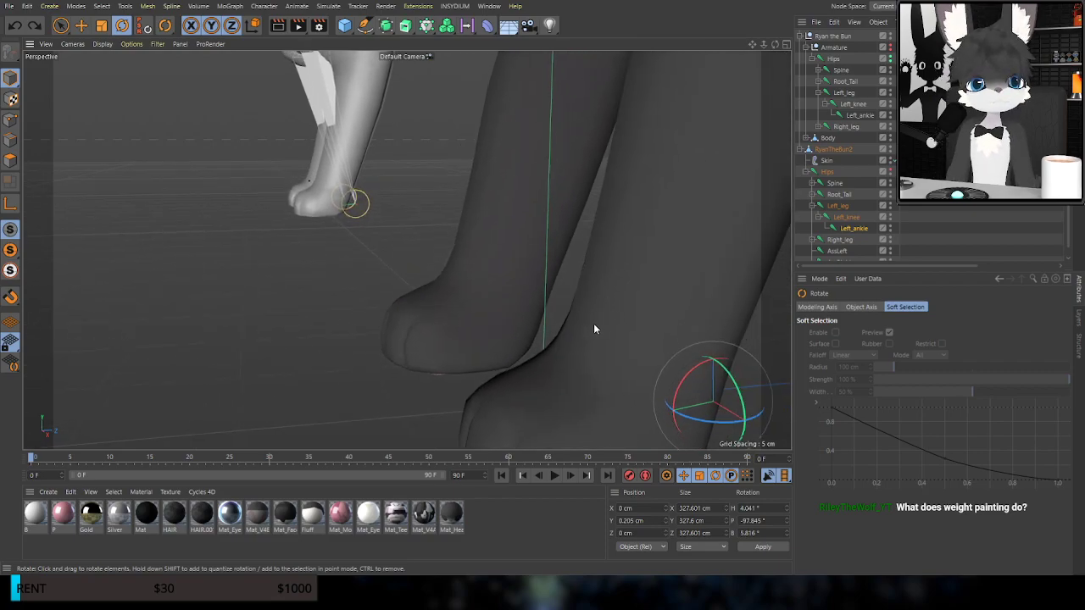
{"action": "scroll", "coordinate": [593, 326], "scroll_direction": "down", "scroll_amount": 1}
{"action": "scroll", "coordinate": [493, 331], "scroll_direction": "down", "scroll_amount": 2}
{"action": "scroll", "coordinate": [472, 325], "scroll_direction": "down", "scroll_amount": 4}
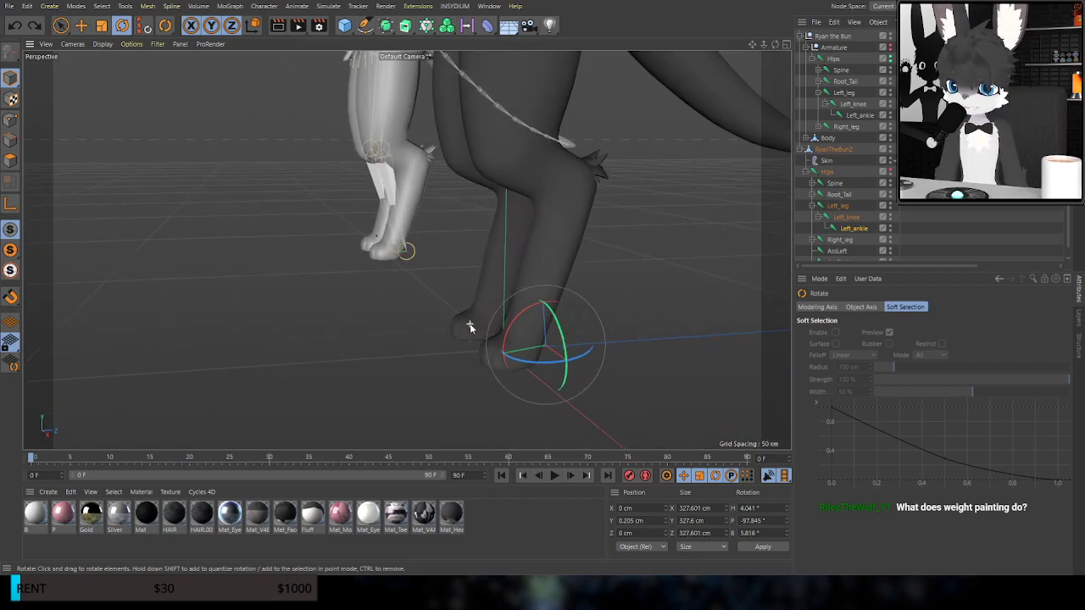
{"action": "left_click_drag", "start_coordinate": [514, 265], "coordinate": [467, 334], "text": "alt"}
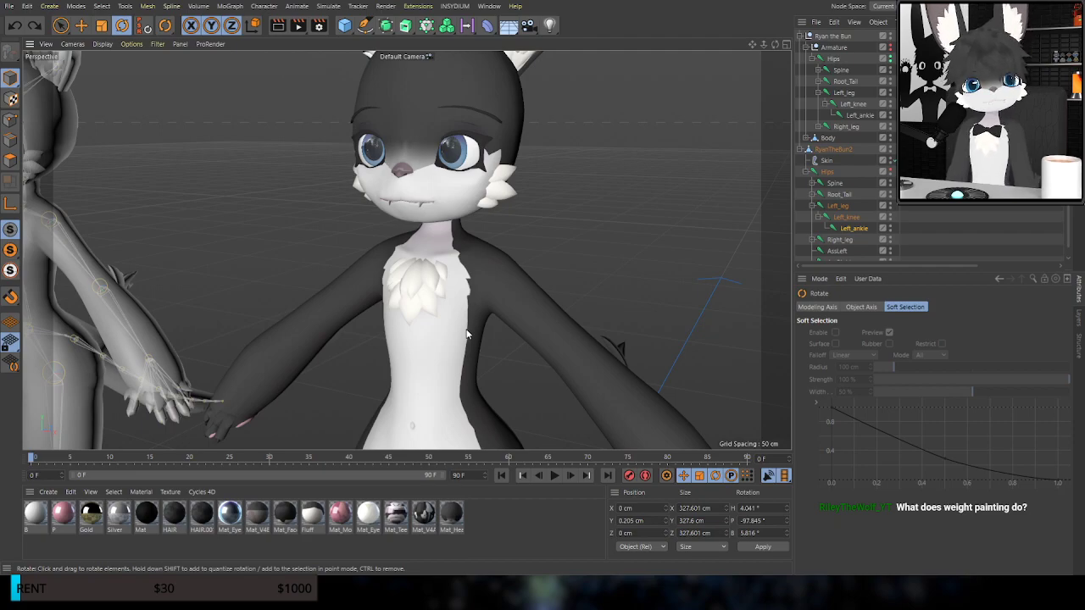
{"action": "left_click", "coordinate": [839, 70]}
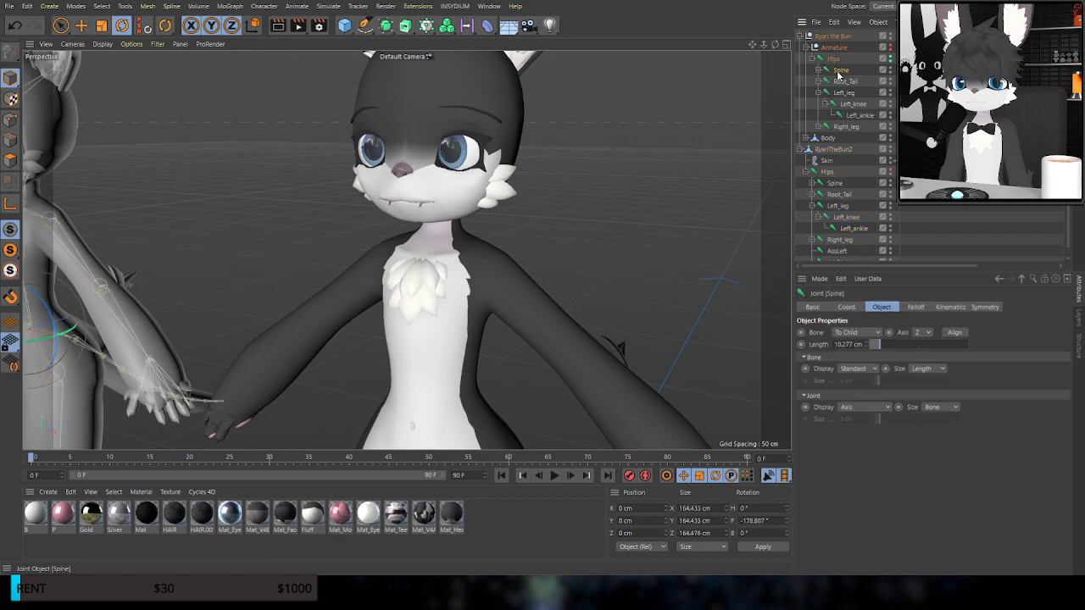
{"action": "key", "text": "o"}
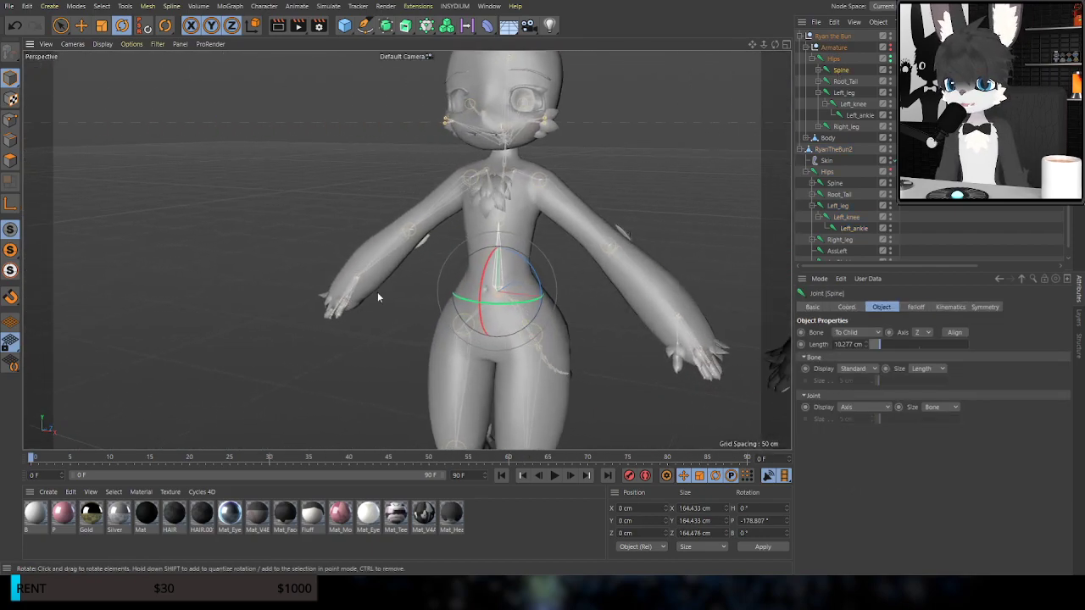
{"action": "mouse_move", "coordinate": [468, 353]}
{"action": "left_mouse_down", "text": "alt"}
{"action": "mouse_move", "coordinate": [507, 337]}
{"action": "mouse_move", "coordinate": [501, 320]}
{"action": "mouse_move", "coordinate": [477, 351]}
{"action": "mouse_move", "coordinate": [485, 321]}
{"action": "mouse_move", "coordinate": [473, 341]}
{"action": "left_mouse_up", "text": "alt"}
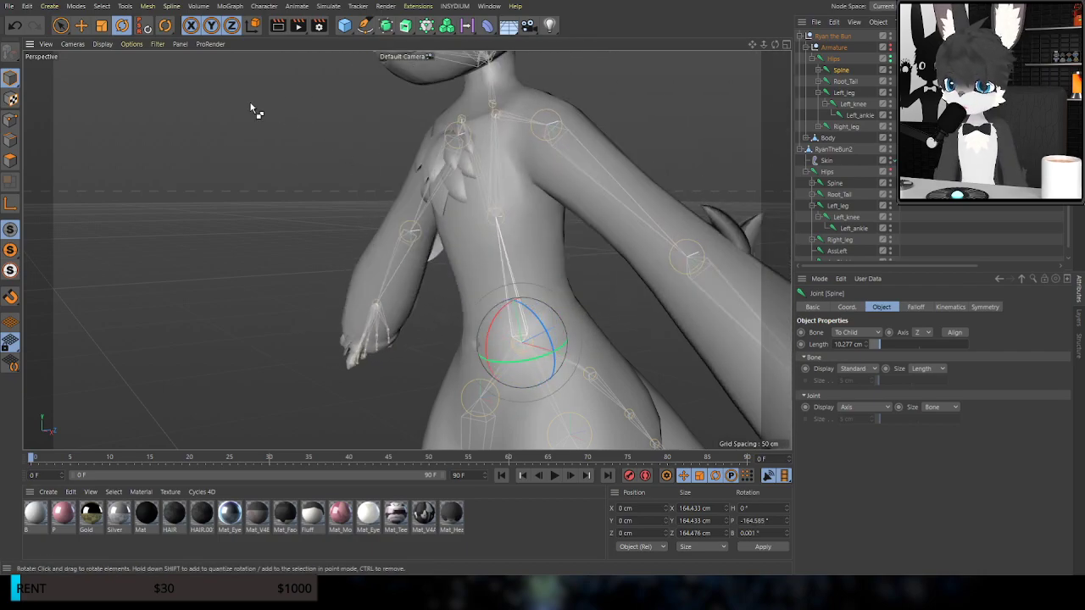
{"action": "key", "text": "ctrl+z"}
Examine the Spine joint's weight distribution on the Ryan the Bun Body mesh with the Weight Tool
{"action": "left_click", "coordinate": [191, 64]}
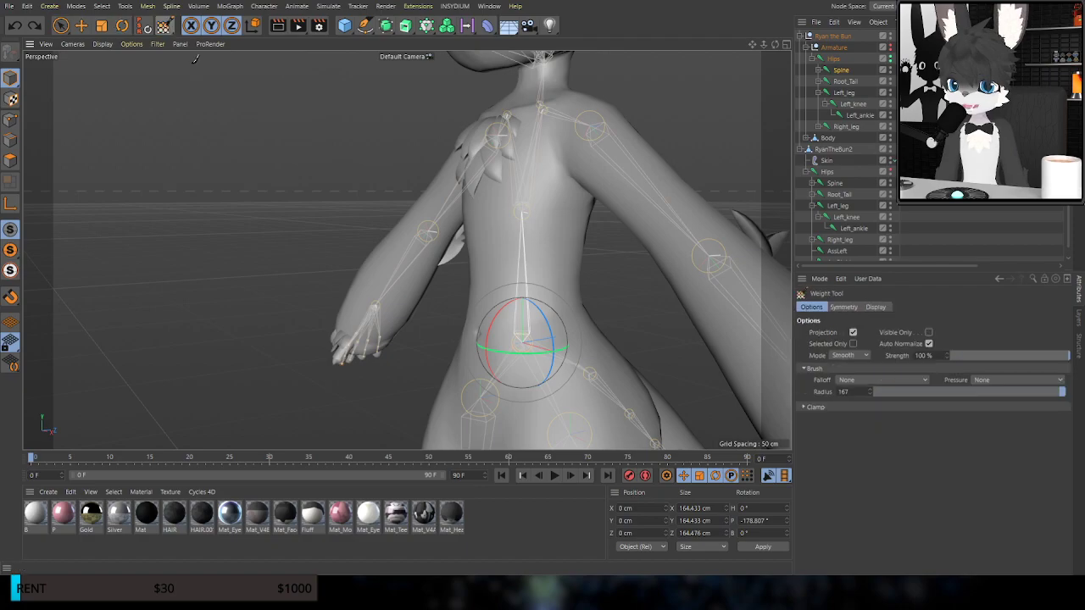
{"action": "mouse_move", "coordinate": [498, 268]}
{"action": "left_mouse_down", "text": "alt"}
{"action": "mouse_move", "coordinate": [660, 252]}
{"action": "mouse_move", "coordinate": [591, 250]}
{"action": "mouse_move", "coordinate": [529, 267]}
{"action": "mouse_move", "coordinate": [558, 273]}
{"action": "left_mouse_up", "text": "alt"}
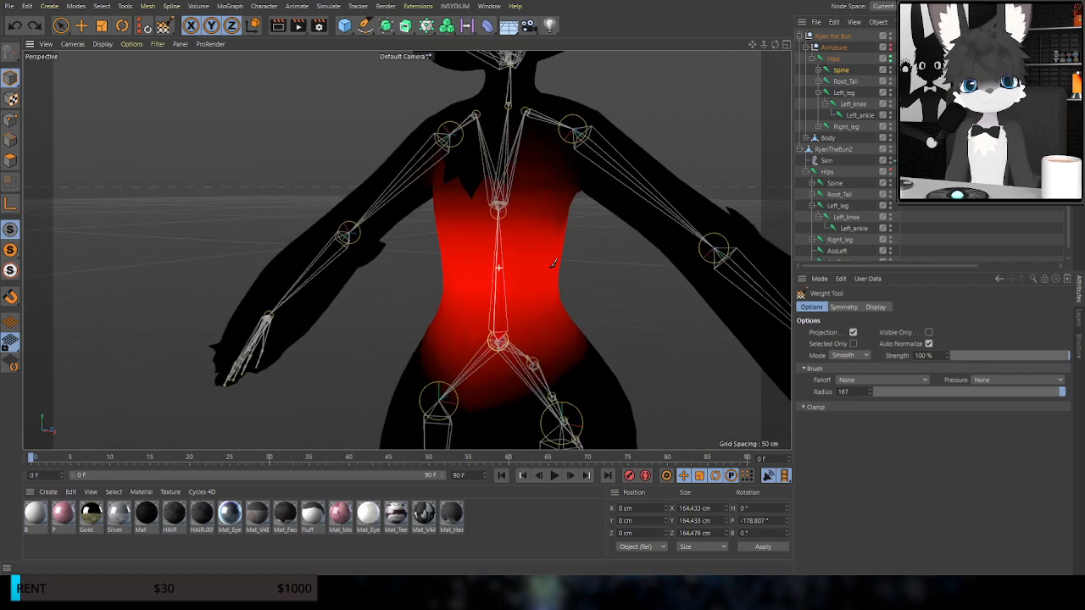
{"action": "middle_click_drag", "start_coordinate": [448, 373], "coordinate": [407, 249], "text": "alt"}
{"action": "scroll", "coordinate": [580, 197], "scroll_direction": "up", "scroll_amount": 5}
{"action": "left_click_drag", "start_coordinate": [602, 161], "coordinate": [644, 214]}
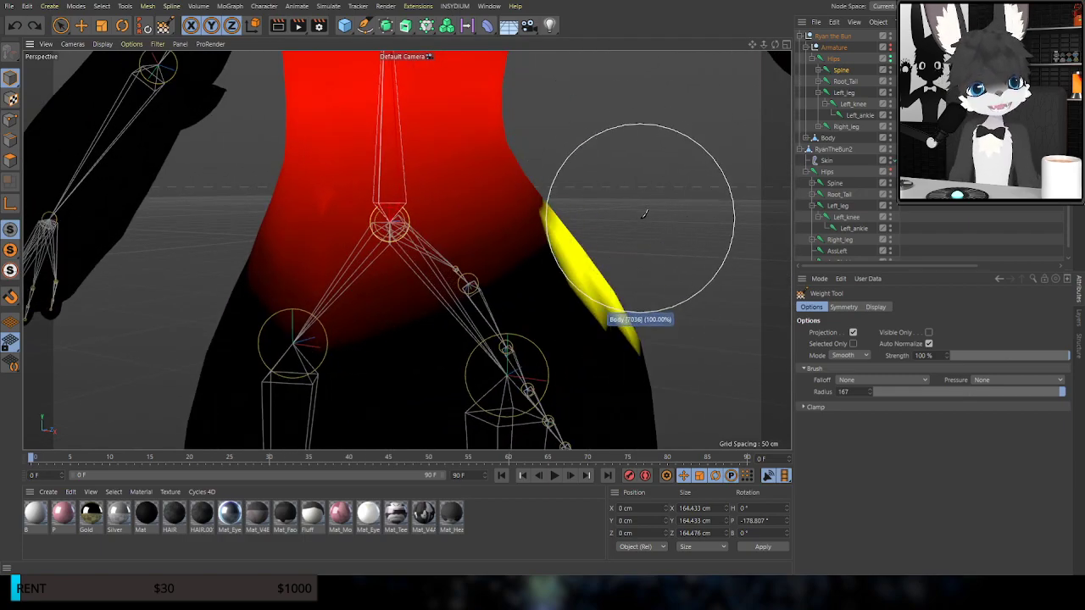
Test-move the Ryan the Bun Spine joint to see how the torso follows, and undo the move
{"action": "left_click", "coordinate": [81, 25]}
{"action": "scroll", "coordinate": [439, 315], "scroll_direction": "down", "scroll_amount": 3}
{"action": "left_click_drag", "start_coordinate": [434, 276], "coordinate": [325, 188], "text": "alt"}
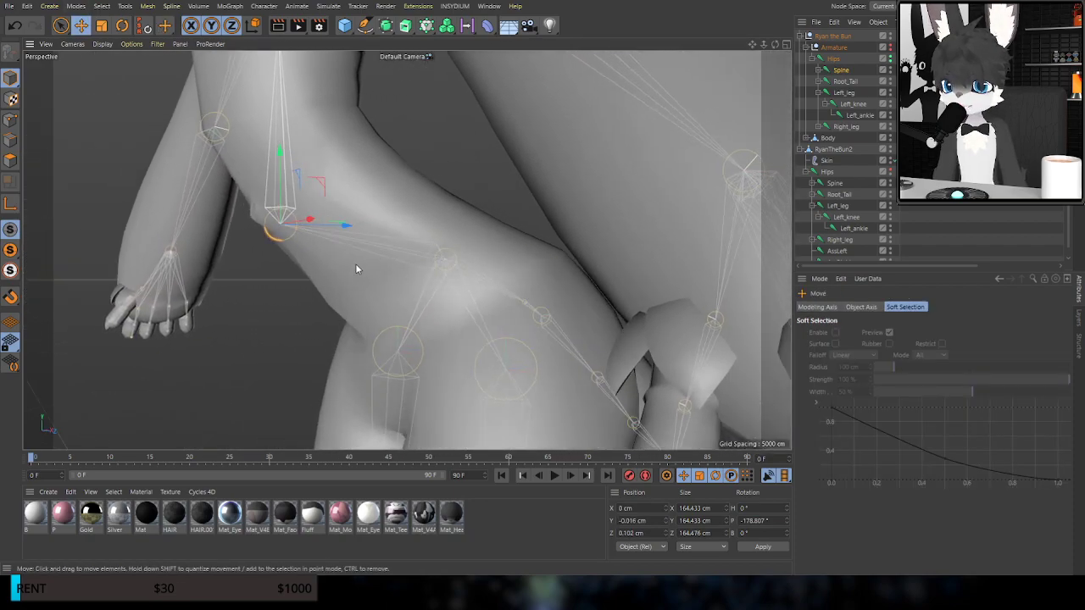
{"action": "key", "text": "ctrl+z"}
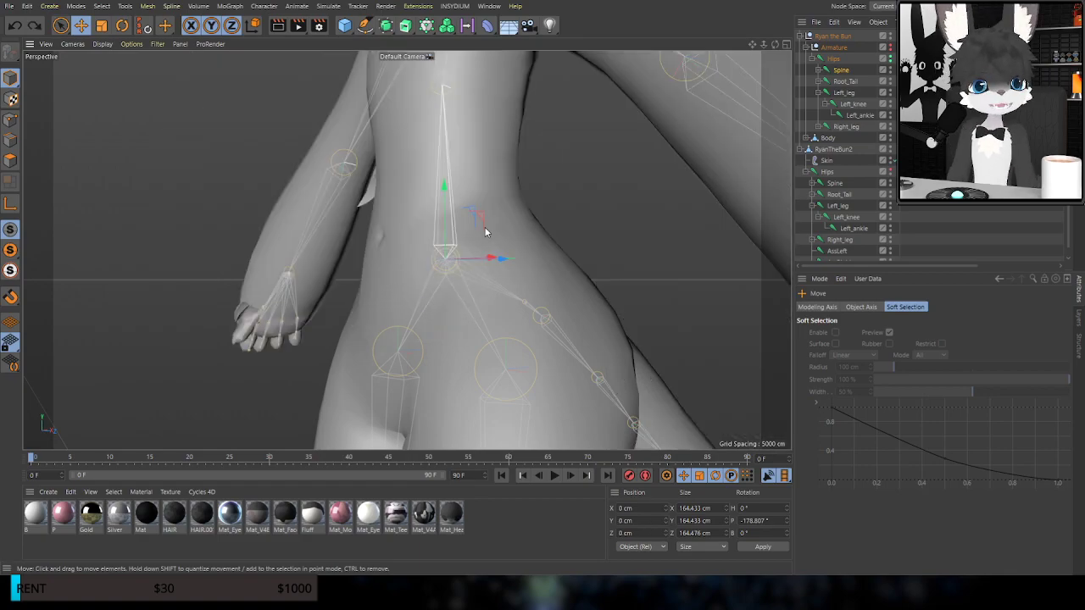
Select RyanTheBun2's Left_ankle joint, test its effect on the left foot, and undo the test
{"action": "left_click_drag", "start_coordinate": [488, 259], "coordinate": [306, 271], "text": "alt"}
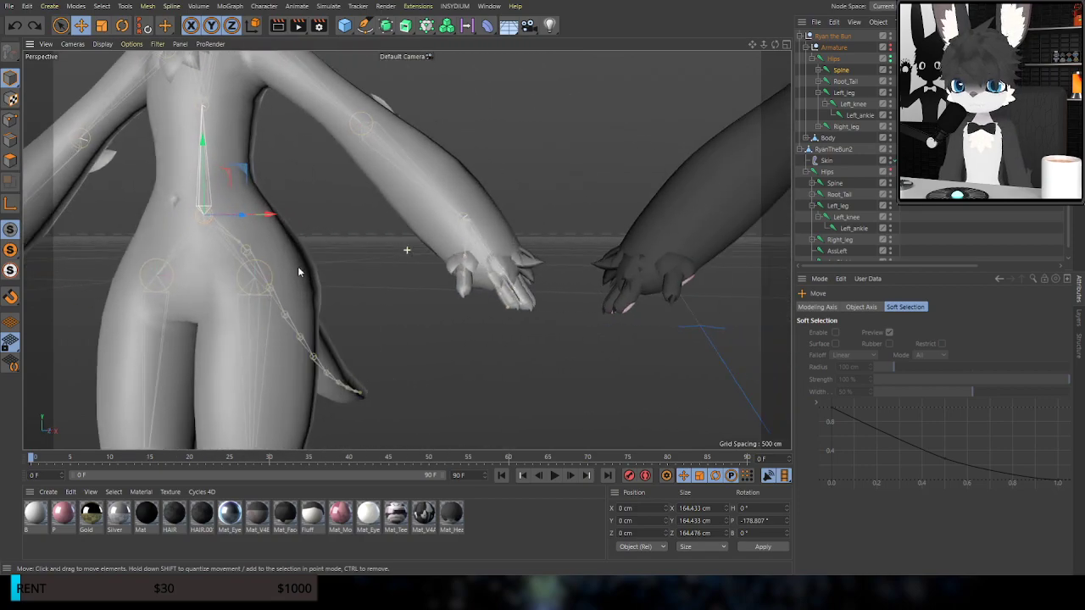
{"action": "scroll", "coordinate": [273, 273], "scroll_direction": "down", "scroll_amount": 5}
{"action": "middle_click_drag", "start_coordinate": [508, 283], "coordinate": [402, 165], "text": "alt"}
{"action": "scroll", "coordinate": [464, 368], "scroll_direction": "up", "scroll_amount": 2}
{"action": "left_click_drag", "start_coordinate": [463, 366], "coordinate": [453, 88], "text": "alt"}
{"action": "scroll", "coordinate": [836, 197], "scroll_direction": "down", "scroll_amount": 1}
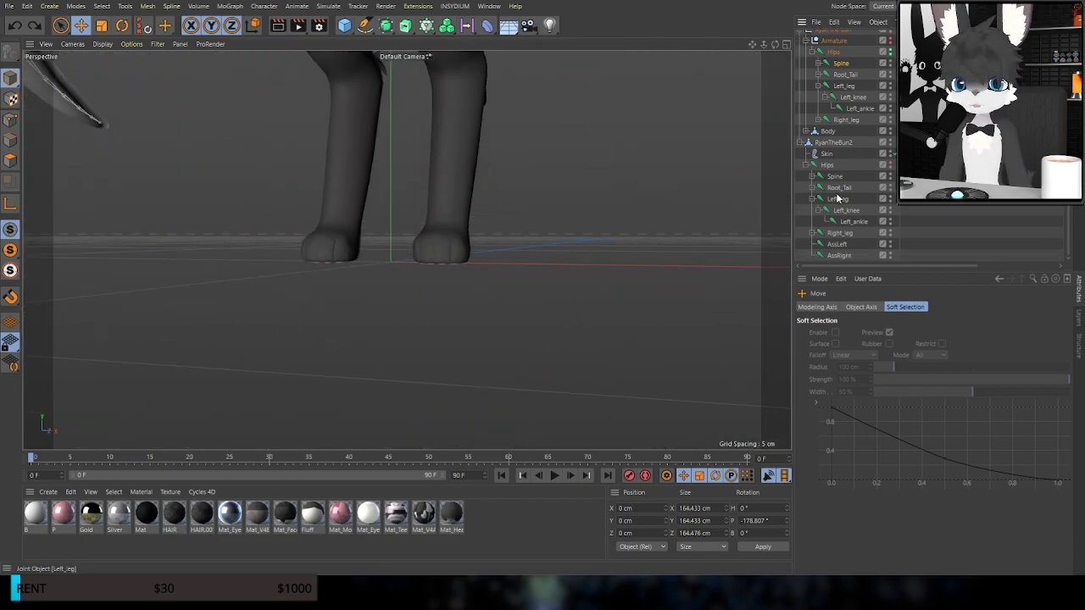
{"action": "left_click", "coordinate": [854, 222]}
{"action": "scroll", "coordinate": [368, 242], "scroll_direction": "up", "scroll_amount": 6}
{"action": "left_click_drag", "start_coordinate": [468, 197], "coordinate": [404, 222], "text": "alt"}
{"action": "key", "text": "ctrl+z"}
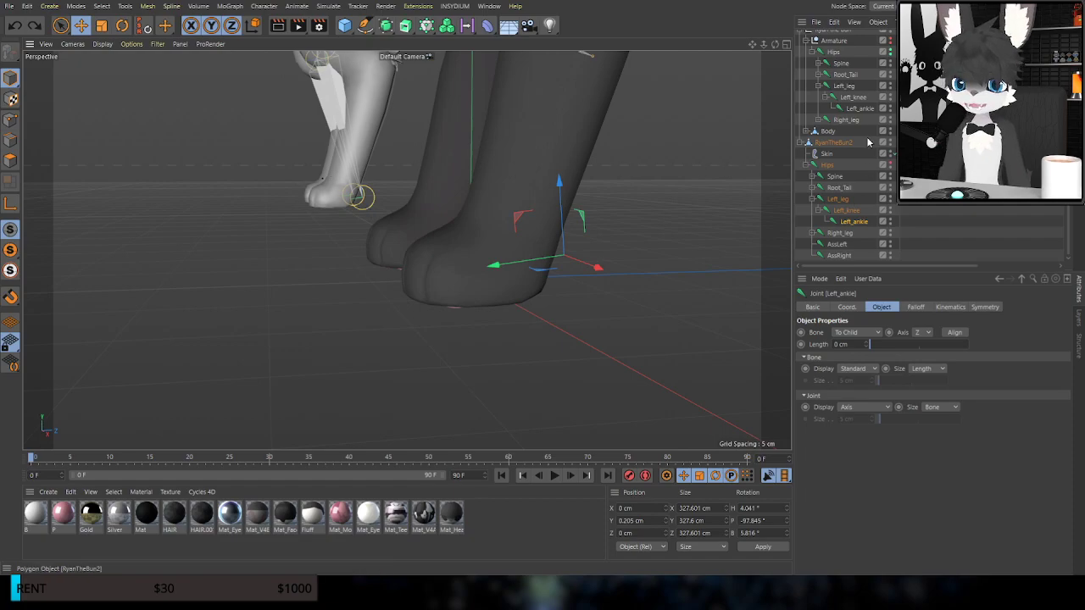
Examine the Left_ankle joint's weight distribution on the Ryan the Bun Body mesh with the Weight Tool
{"action": "left_click_drag", "start_coordinate": [168, 150], "coordinate": [339, 196], "text": "alt"}
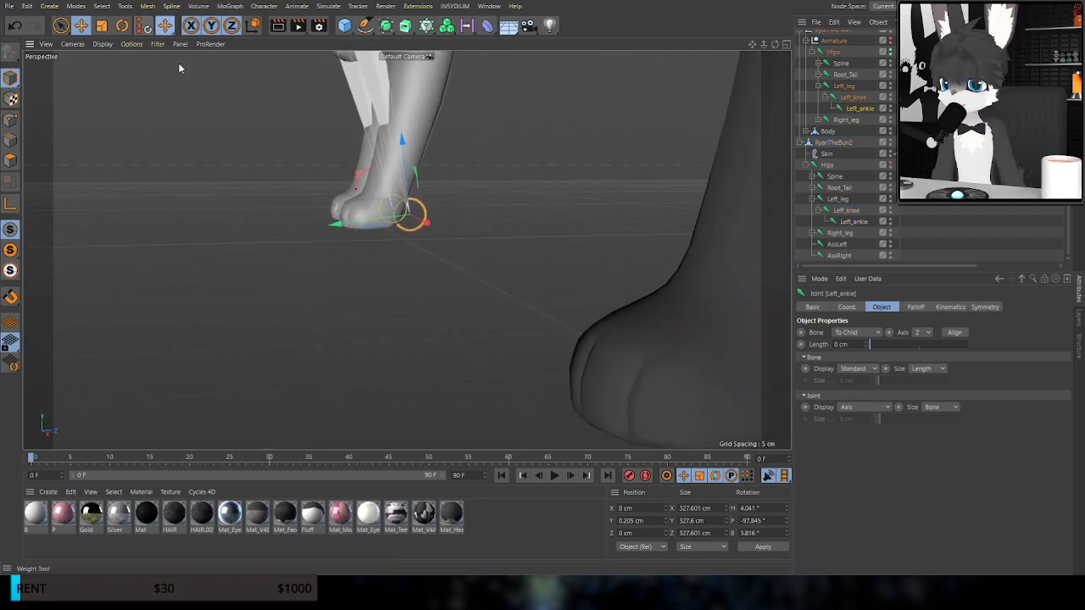
{"action": "key", "text": "space"}
{"action": "middle_click_drag", "start_coordinate": [411, 200], "coordinate": [480, 257], "text": "alt"}
{"action": "scroll", "coordinate": [483, 257], "scroll_direction": "up", "scroll_amount": 5}
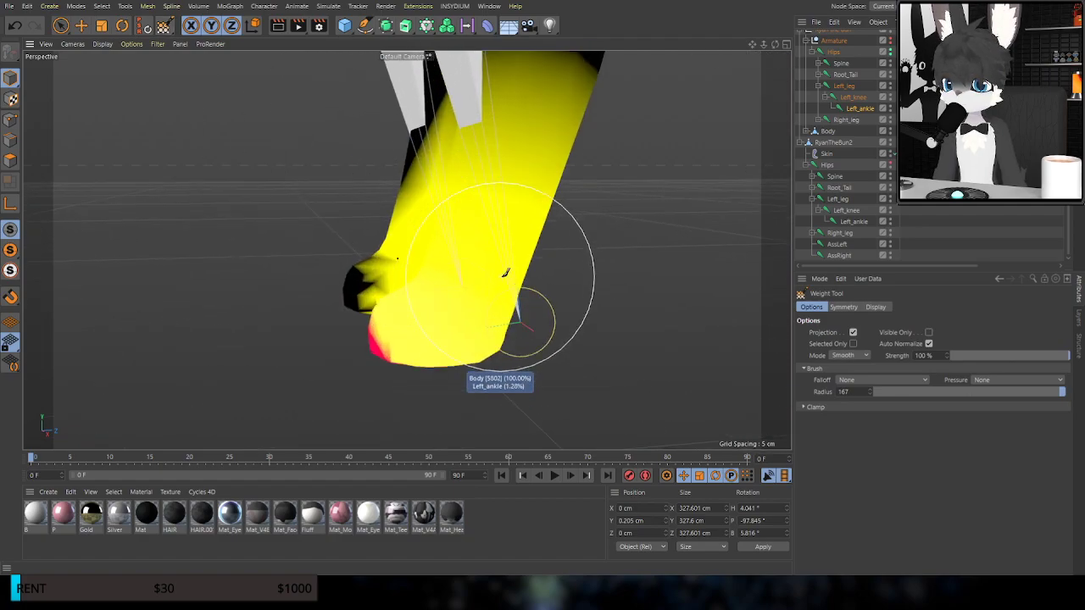
{"action": "mouse_move", "coordinate": [537, 125]}
{"action": "left_mouse_down", "text": "alt"}
{"action": "mouse_move", "coordinate": [508, 107]}
{"action": "mouse_move", "coordinate": [420, 98]}
{"action": "mouse_move", "coordinate": [395, 111]}
{"action": "mouse_move", "coordinate": [666, 144]}
{"action": "left_mouse_up", "text": "alt"}
{"action": "middle_click_drag", "start_coordinate": [648, 173], "coordinate": [85, 157], "text": "alt"}
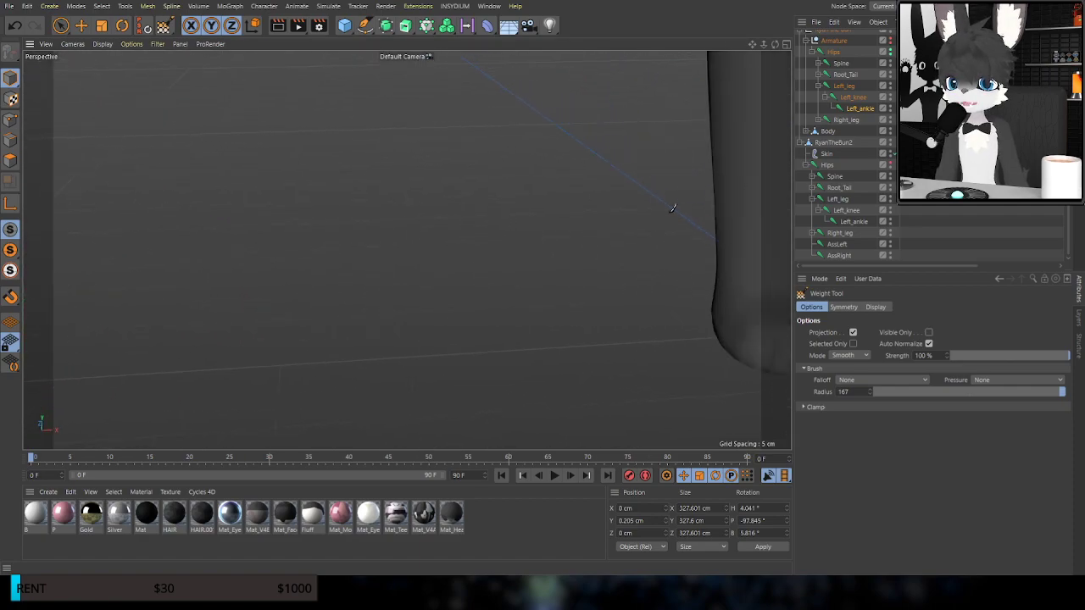
{"action": "left_click_drag", "start_coordinate": [672, 207], "coordinate": [340, 223], "text": "alt"}
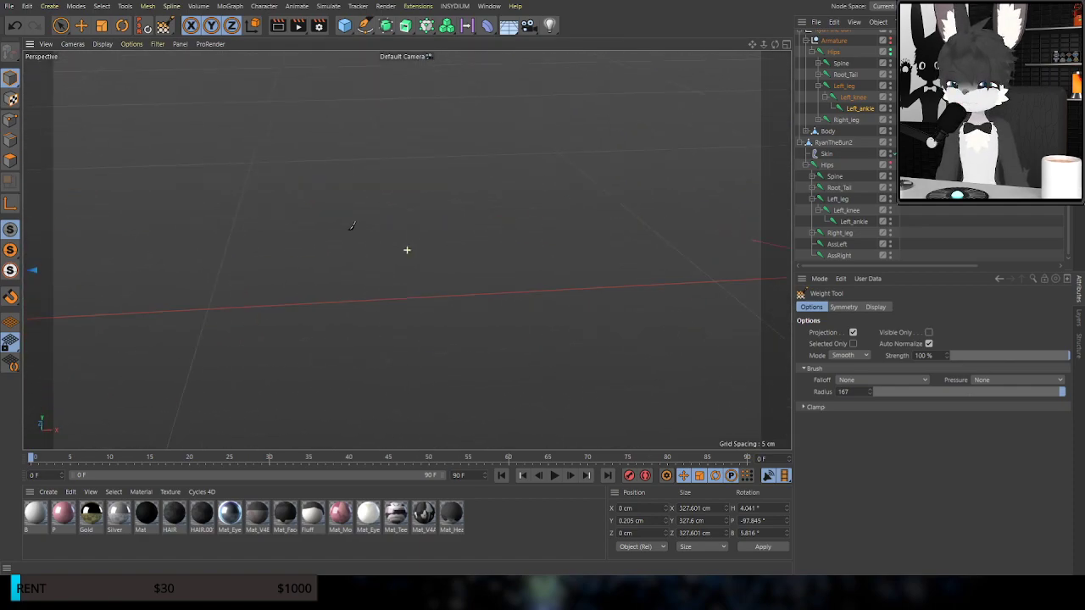
{"action": "middle_click_drag", "start_coordinate": [606, 195], "coordinate": [641, 205], "text": "alt"}
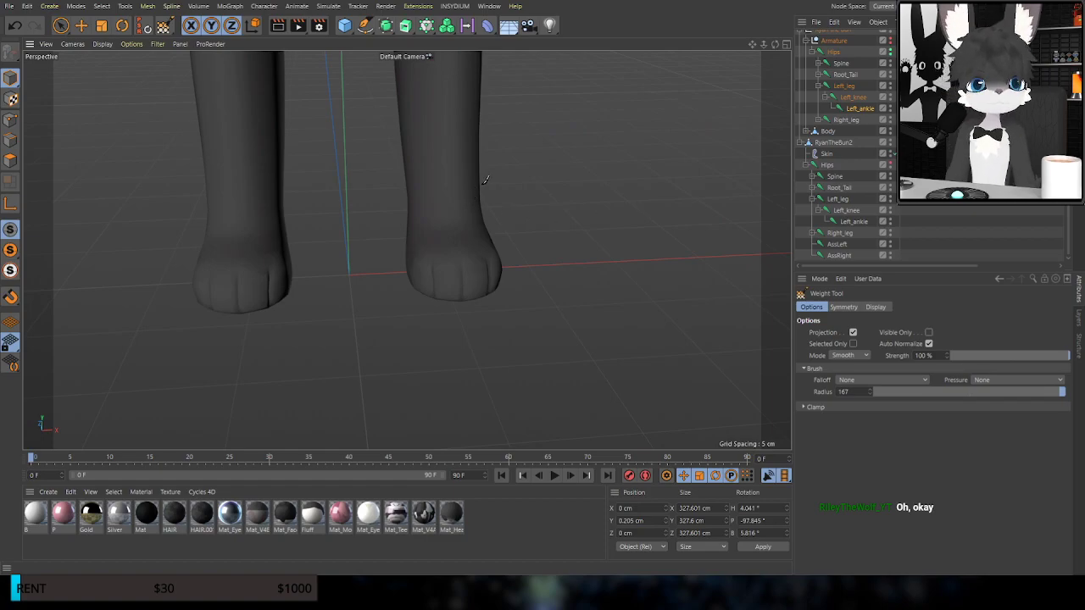
Subtract Left_ankle weight from the back of RyanTheBun2's left heel with a Visible Only brush of radius 63 and Auto Normalize off
{"action": "left_click_drag", "start_coordinate": [486, 180], "coordinate": [173, 185], "text": "alt"}
{"action": "left_click", "coordinate": [855, 221]}
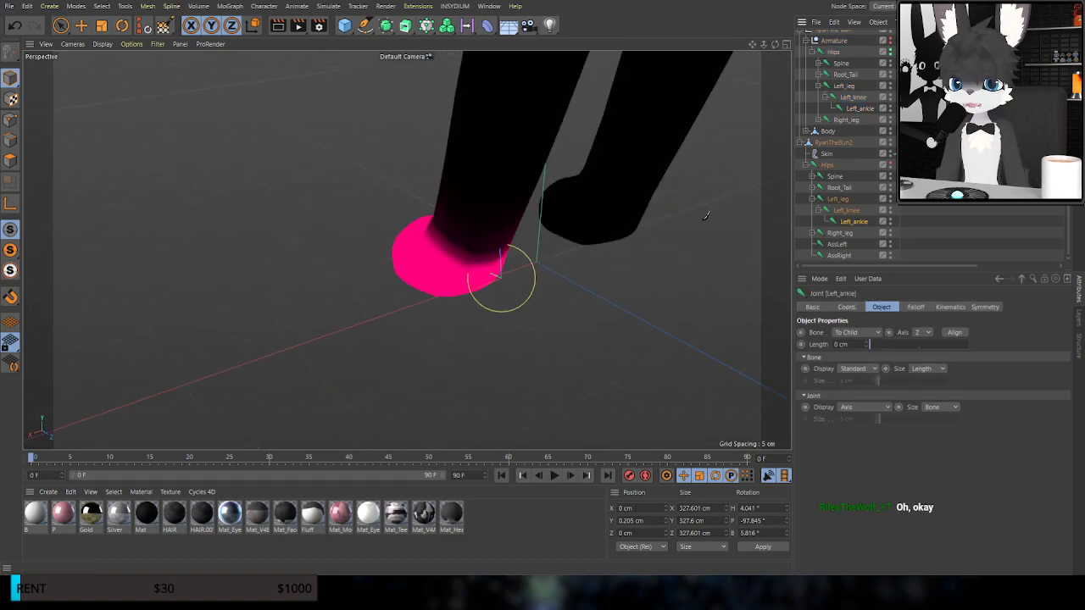
{"action": "left_click_drag", "start_coordinate": [482, 258], "coordinate": [400, 206], "text": "alt"}
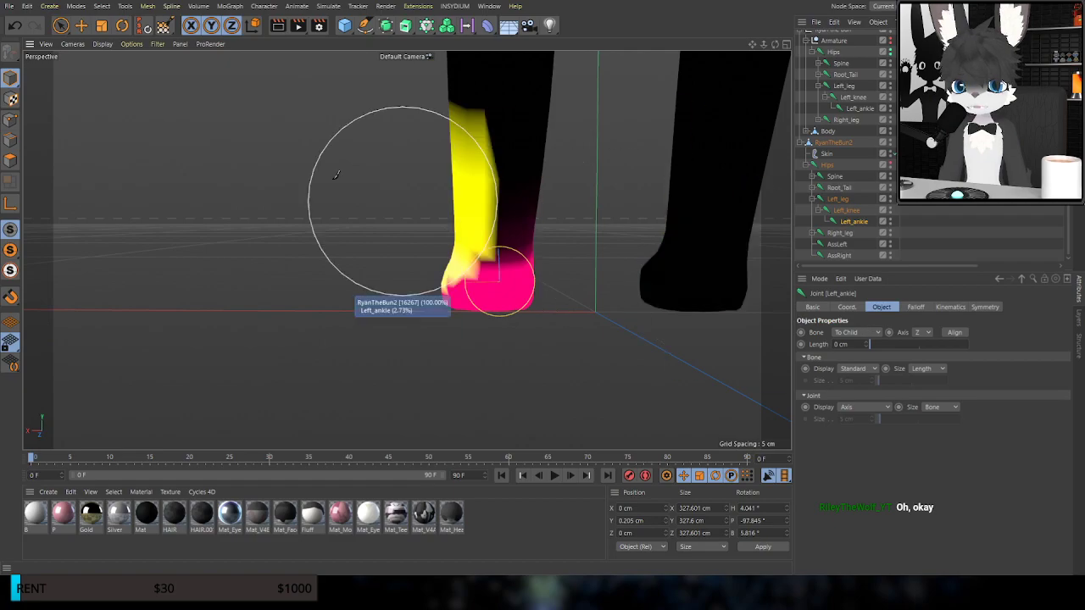
{"action": "left_click", "coordinate": [163, 28]}
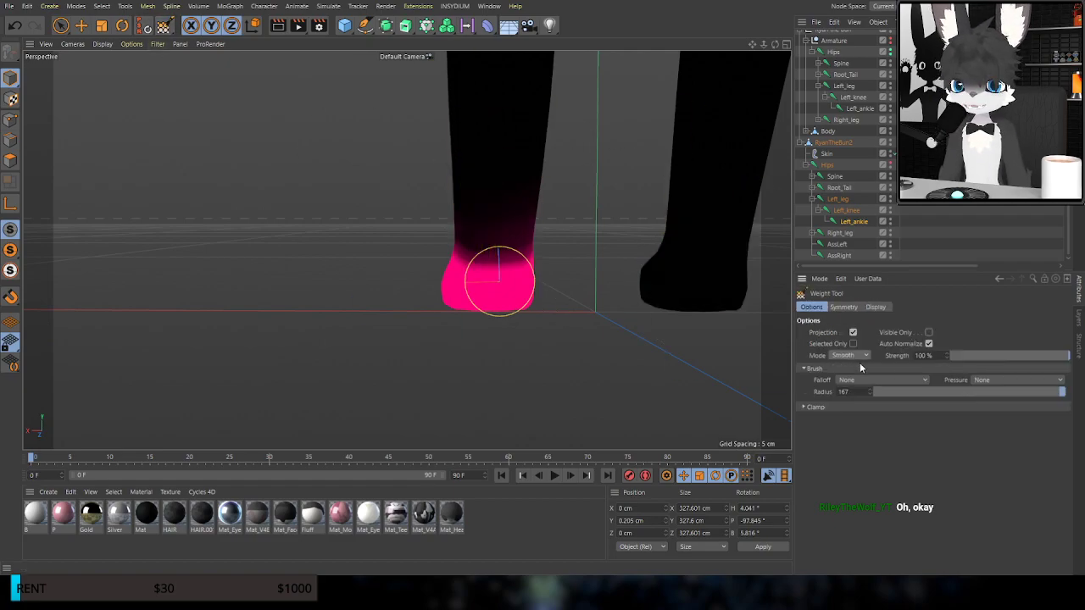
{"action": "left_click", "coordinate": [929, 333]}
{"action": "scroll", "coordinate": [518, 274], "scroll_direction": "up", "scroll_amount": 6}
{"action": "middle_click_drag", "start_coordinate": [505, 257], "coordinate": [451, 255]}
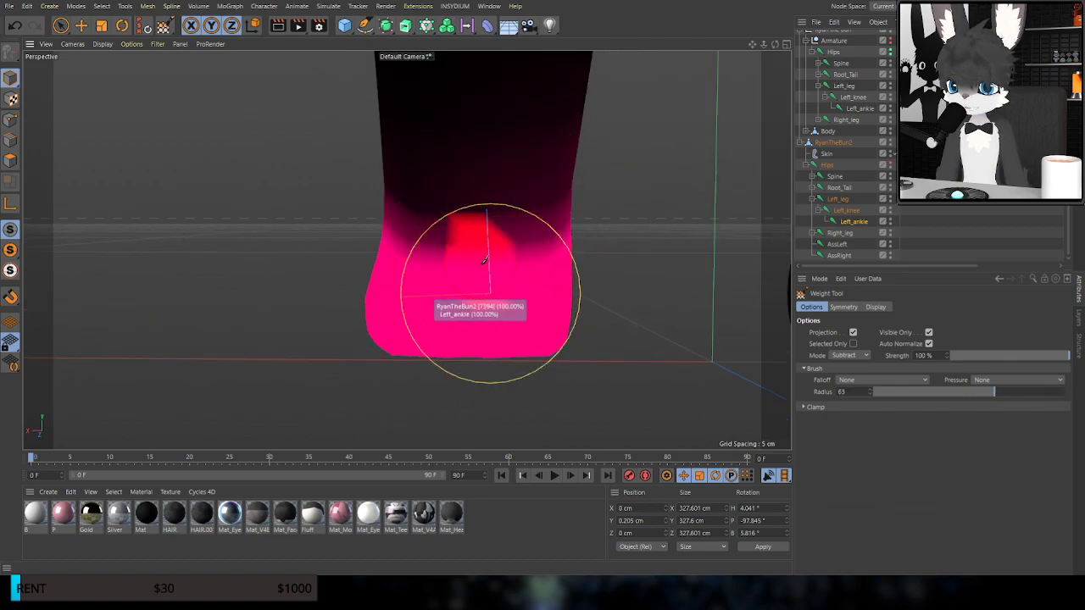
{"action": "left_click", "coordinate": [486, 247]}
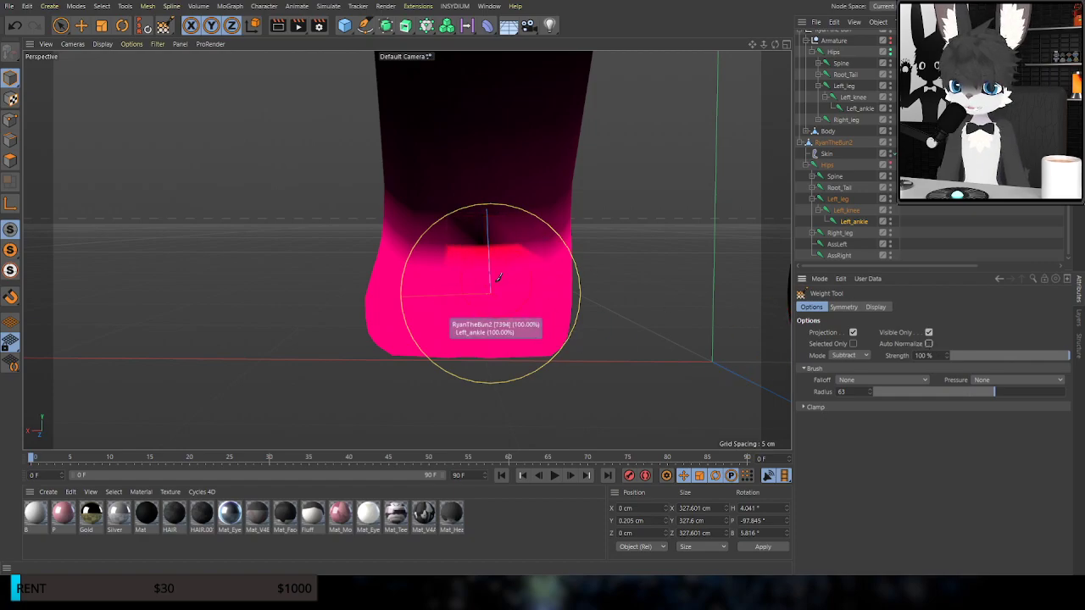
{"action": "mouse_move", "coordinate": [483, 248]}
{"action": "left_mouse_down"}
{"action": "mouse_move", "coordinate": [490, 240]}
{"action": "mouse_move", "coordinate": [484, 266]}
{"action": "left_mouse_up"}
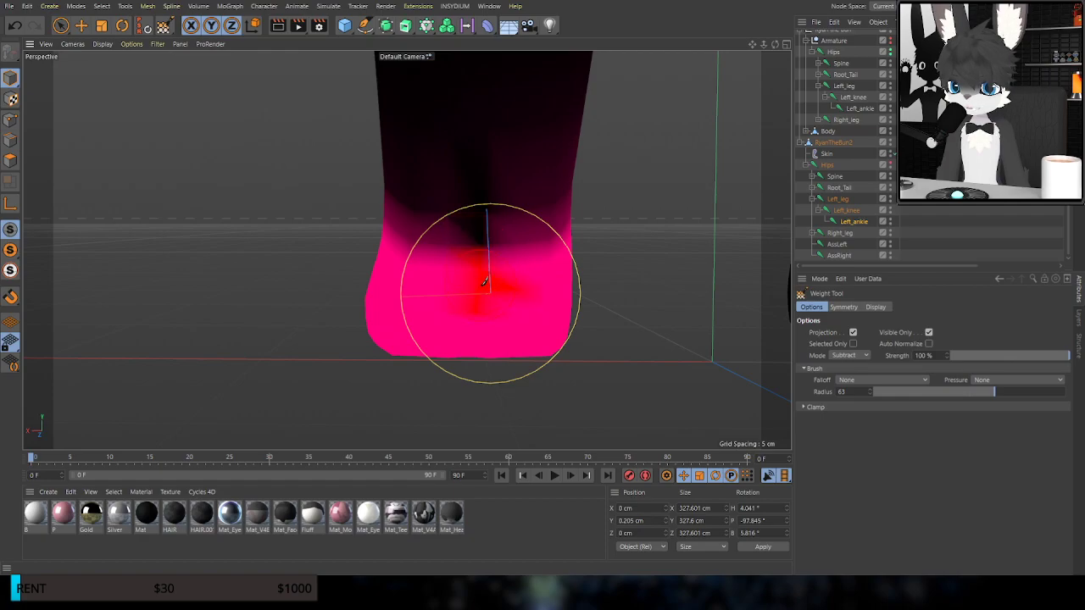
{"action": "mouse_move", "coordinate": [510, 290]}
{"action": "left_mouse_down"}
{"action": "mouse_move", "coordinate": [473, 288]}
{"action": "mouse_move", "coordinate": [535, 377]}
{"action": "left_mouse_up"}
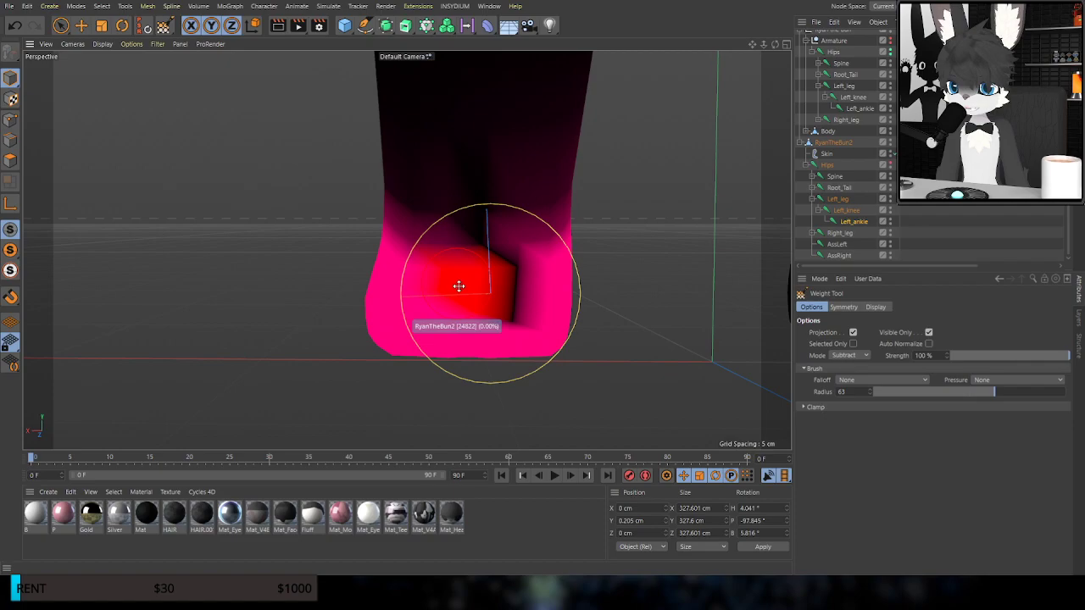
Subtract the remaining Left_ankle weight around the heel and up the back of RyanTheBun2's lower leg with brush radius 32
{"action": "middle_click_drag", "start_coordinate": [461, 286], "coordinate": [435, 285]}
{"action": "scroll", "coordinate": [457, 353], "scroll_direction": "up", "scroll_amount": 4}
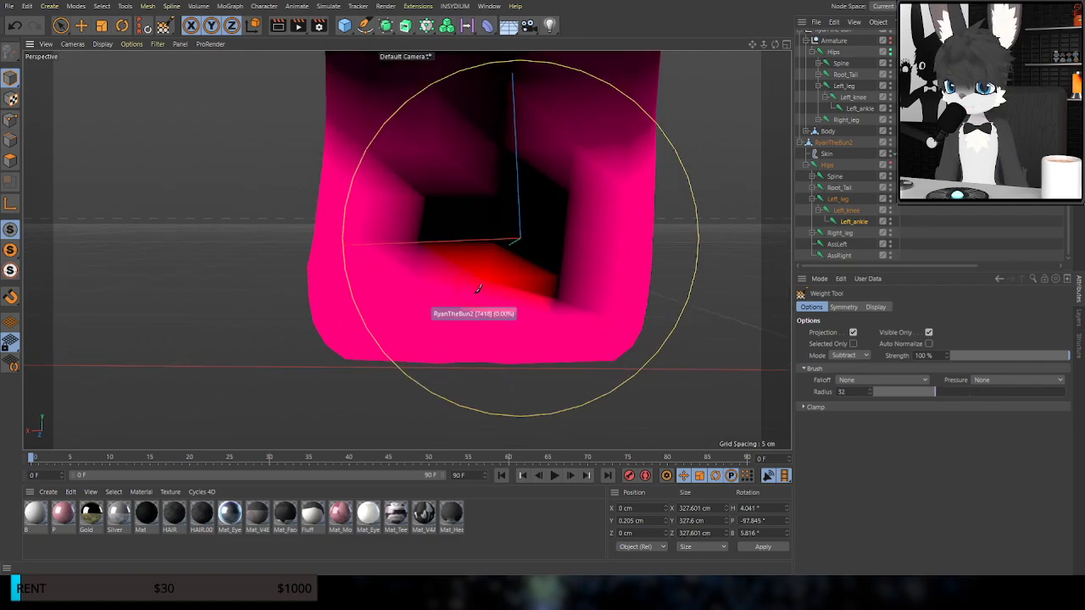
{"action": "mouse_move", "coordinate": [481, 285]}
{"action": "left_mouse_down"}
{"action": "mouse_move", "coordinate": [465, 285]}
{"action": "mouse_move", "coordinate": [535, 306]}
{"action": "left_mouse_up"}
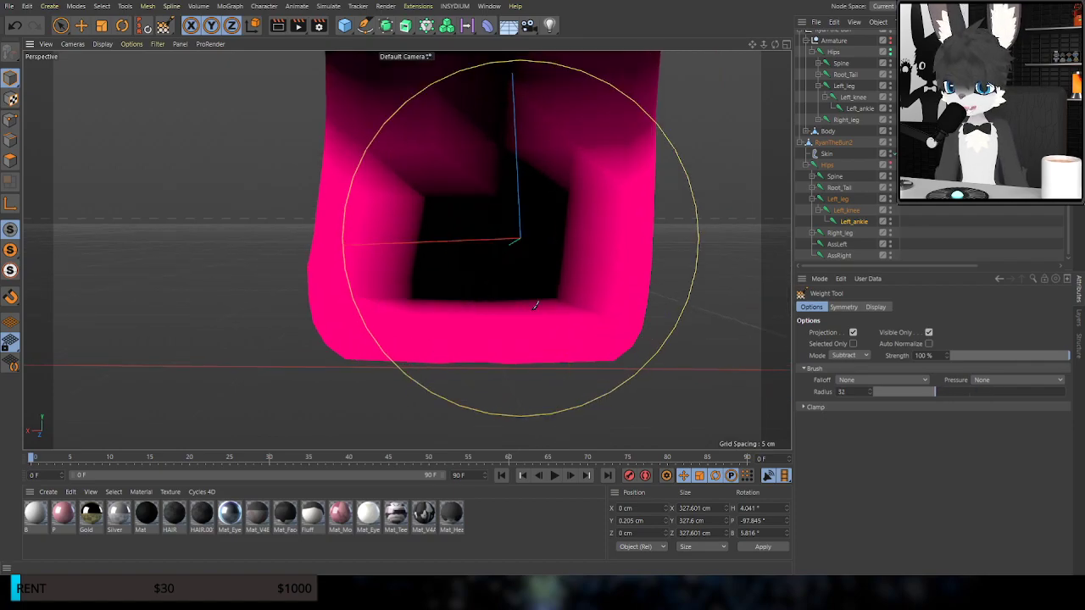
{"action": "left_click_drag", "start_coordinate": [446, 150], "coordinate": [513, 220]}
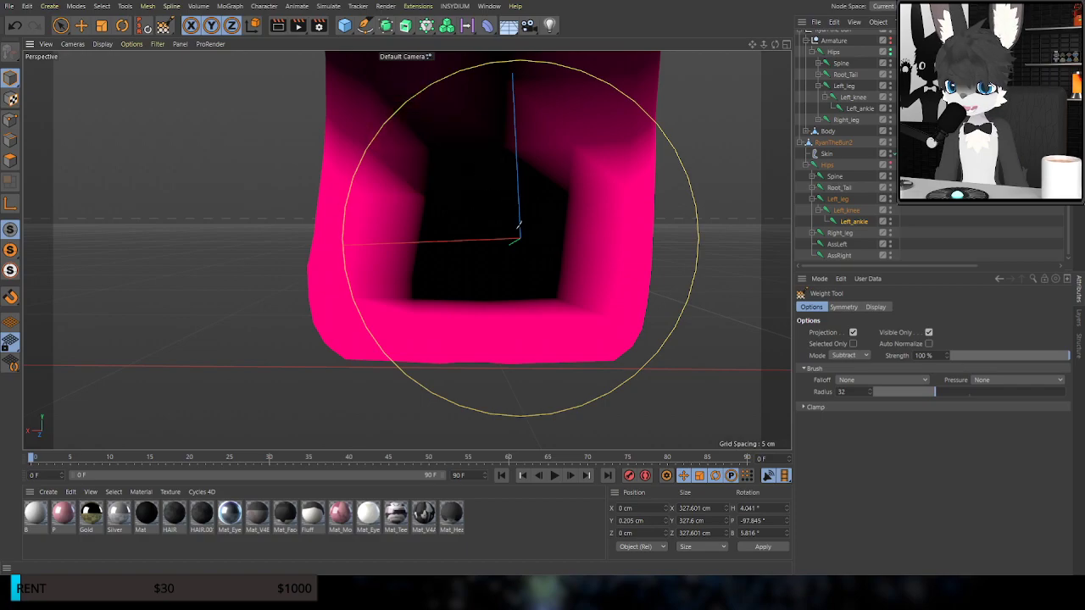
{"action": "left_click", "coordinate": [564, 139]}
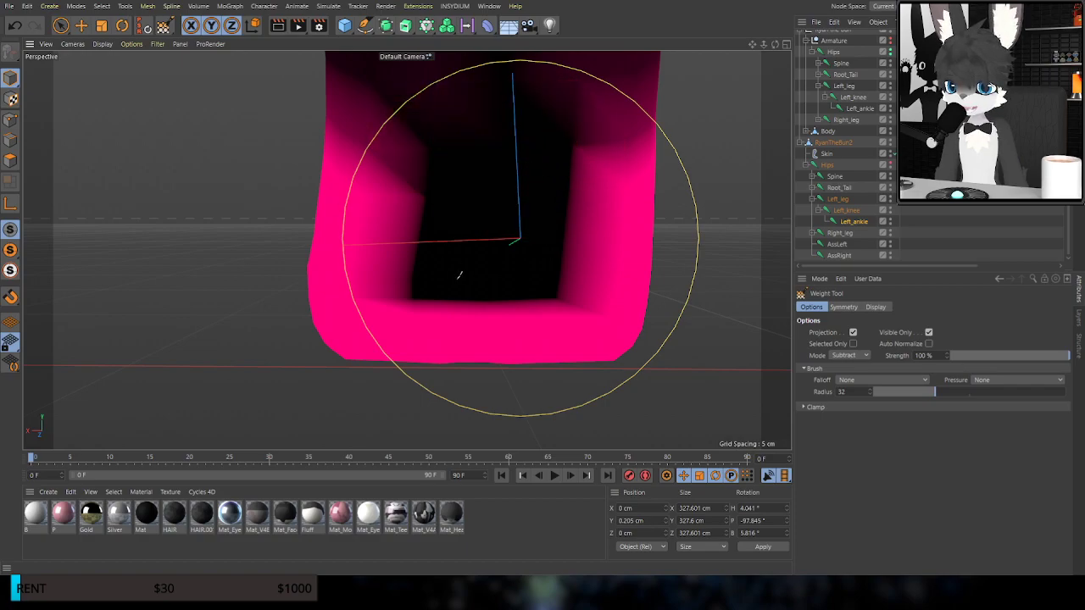
{"action": "middle_click_drag", "start_coordinate": [407, 250], "coordinate": [410, 372], "text": "alt"}
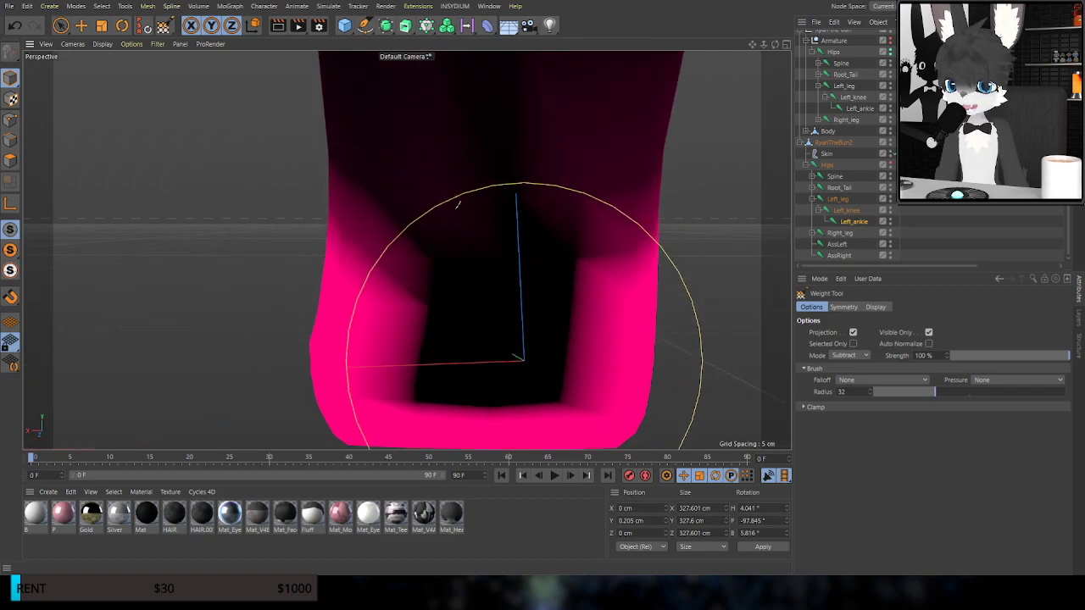
{"action": "left_click", "coordinate": [577, 187]}
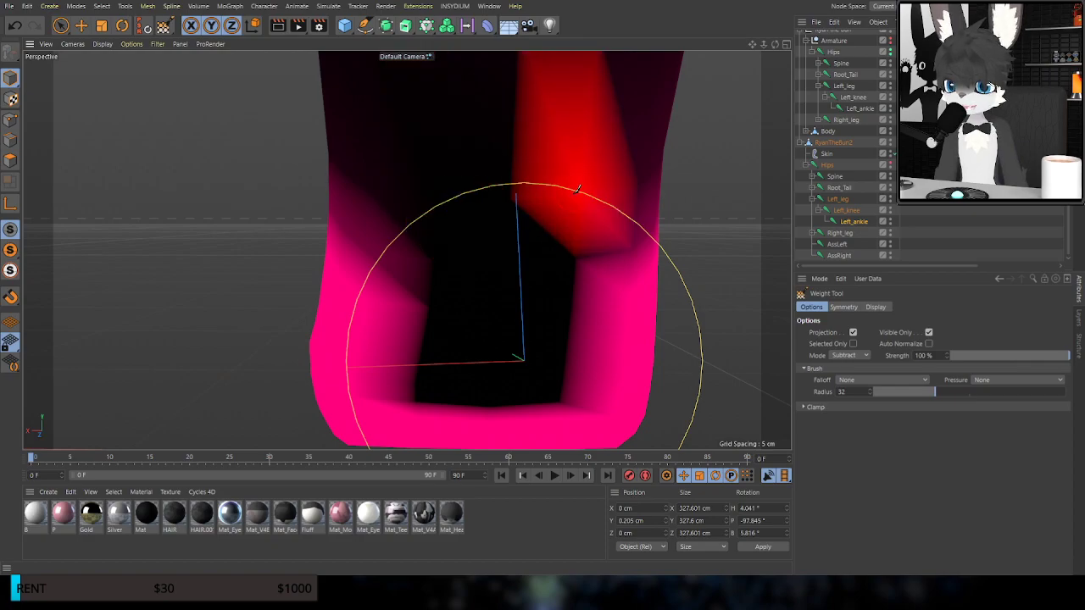
Smooth the Left_ankle weights over the back of RyanTheBun2's left heel and ankle with brush radius 137
{"action": "mouse_move", "coordinate": [491, 296]}
{"action": "middle_mouse_down", "text": "alt"}
{"action": "mouse_move", "coordinate": [497, 222]}
{"action": "mouse_move", "coordinate": [487, 215]}
{"action": "middle_mouse_up", "text": "alt"}
{"action": "left_click_drag", "start_coordinate": [486, 215], "coordinate": [514, 214], "text": "alt"}
{"action": "left_click", "coordinate": [849, 405]}
{"action": "middle_click_drag", "start_coordinate": [479, 288], "coordinate": [543, 294]}
{"action": "left_click_drag", "start_coordinate": [539, 292], "coordinate": [503, 267], "text": "alt"}
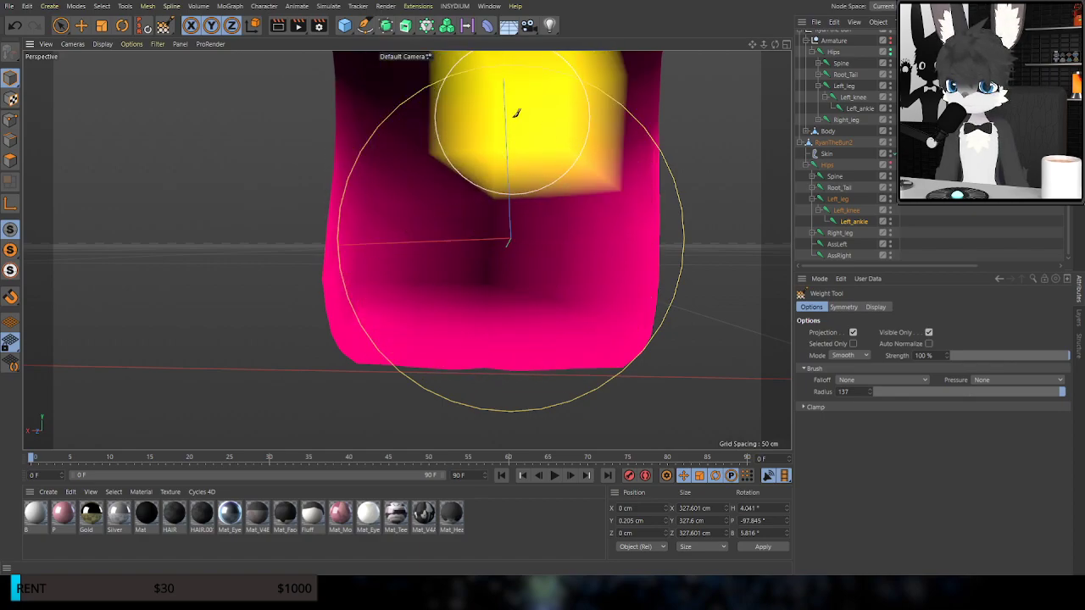
Test-rotate RyanTheBun2's Left_ankle joint about different axes to check the foot's deformation, undoing each rotation
{"action": "left_click", "coordinate": [123, 26]}
{"action": "mouse_move", "coordinate": [399, 218]}
{"action": "left_mouse_down", "text": "alt"}
{"action": "mouse_move", "coordinate": [497, 223]}
{"action": "mouse_move", "coordinate": [585, 253]}
{"action": "left_mouse_up", "text": "alt"}
{"action": "scroll", "coordinate": [472, 244], "scroll_direction": "down", "scroll_amount": 2}
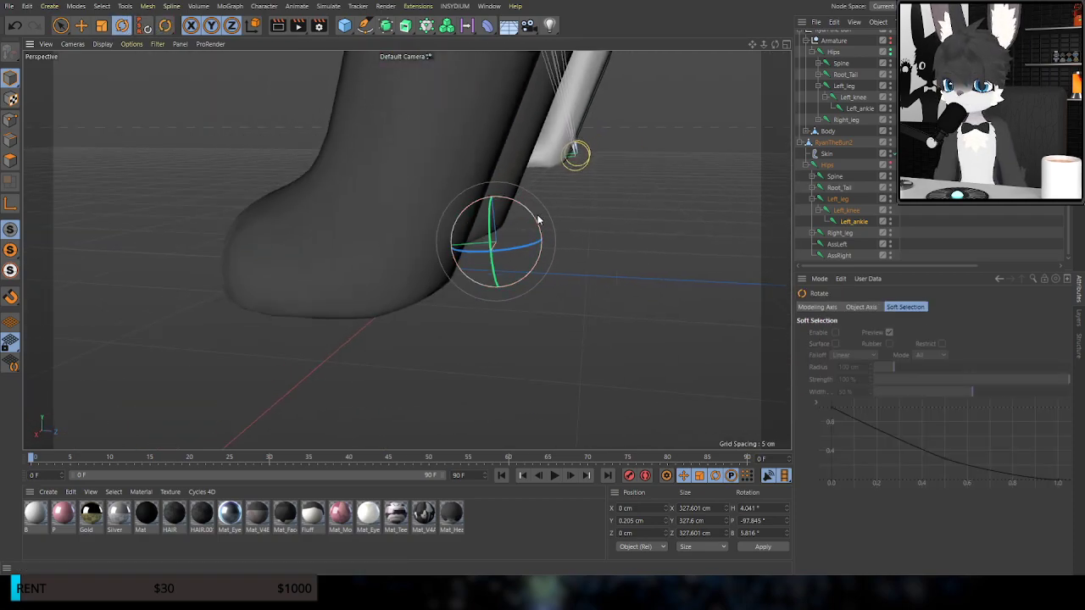
{"action": "left_click_drag", "start_coordinate": [529, 216], "coordinate": [572, 212]}
{"action": "middle_click_drag", "start_coordinate": [352, 109], "coordinate": [514, 215], "text": "alt"}
{"action": "left_click_drag", "start_coordinate": [514, 215], "coordinate": [651, 239], "text": "alt"}
{"action": "key", "text": "ctrl+z"}
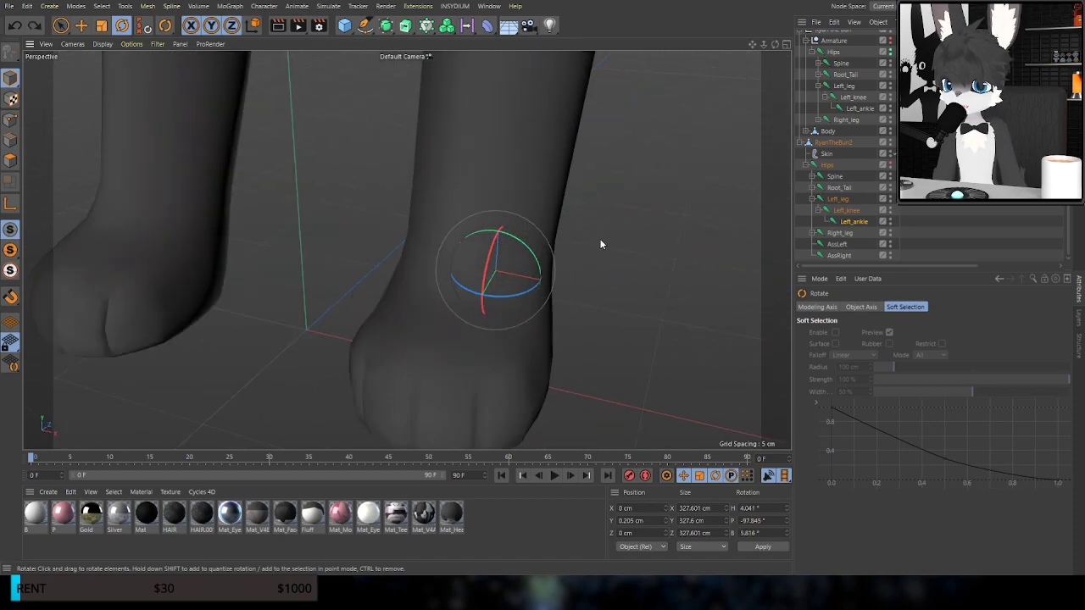
{"action": "left_click_drag", "start_coordinate": [487, 273], "coordinate": [486, 251]}
{"action": "left_click_drag", "start_coordinate": [499, 160], "coordinate": [607, 141], "text": "alt"}
{"action": "key", "text": "ctrl+z"}
{"action": "scroll", "coordinate": [413, 203], "scroll_direction": "up", "scroll_amount": 2}
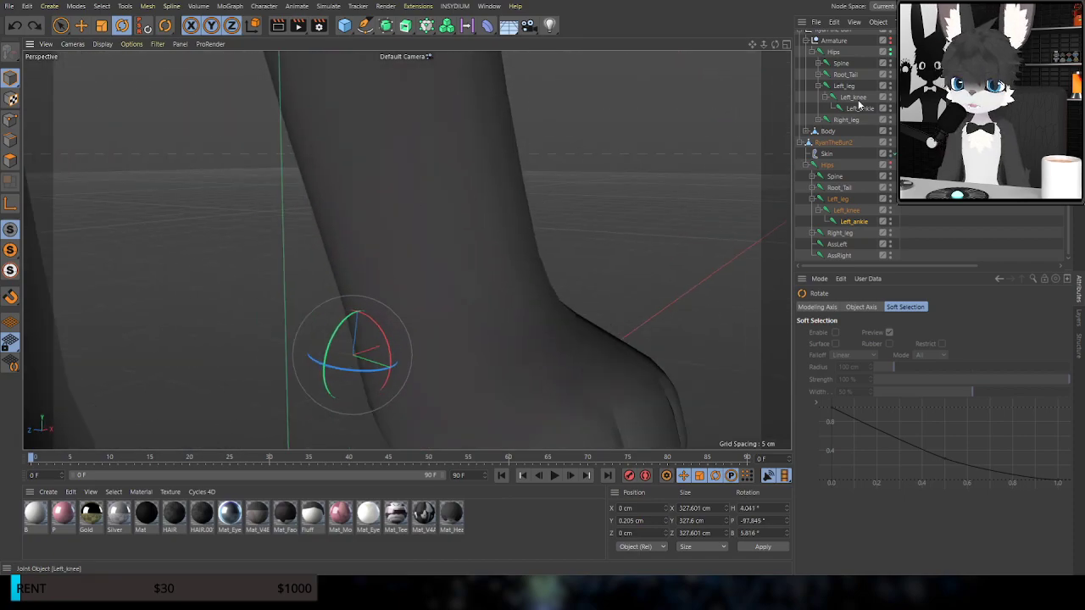
Test-rotate the Left_ankle joint of the Ryan the Bun armature as a reference, and undo the rotation
{"action": "left_click", "coordinate": [858, 108]}
{"action": "middle_click", "coordinate": [550, 172]}
{"action": "middle_click", "coordinate": [289, 177]}
{"action": "scroll", "coordinate": [296, 170], "scroll_direction": "down", "scroll_amount": 3}
{"action": "scroll", "coordinate": [348, 195], "scroll_direction": "up", "scroll_amount": 1}
{"action": "left_click_drag", "start_coordinate": [359, 205], "coordinate": [174, 210], "text": "alt"}
{"action": "middle_click_drag", "start_coordinate": [174, 210], "coordinate": [1084, 339], "text": "alt"}
{"action": "scroll", "coordinate": [414, 245], "scroll_direction": "up", "scroll_amount": 6}
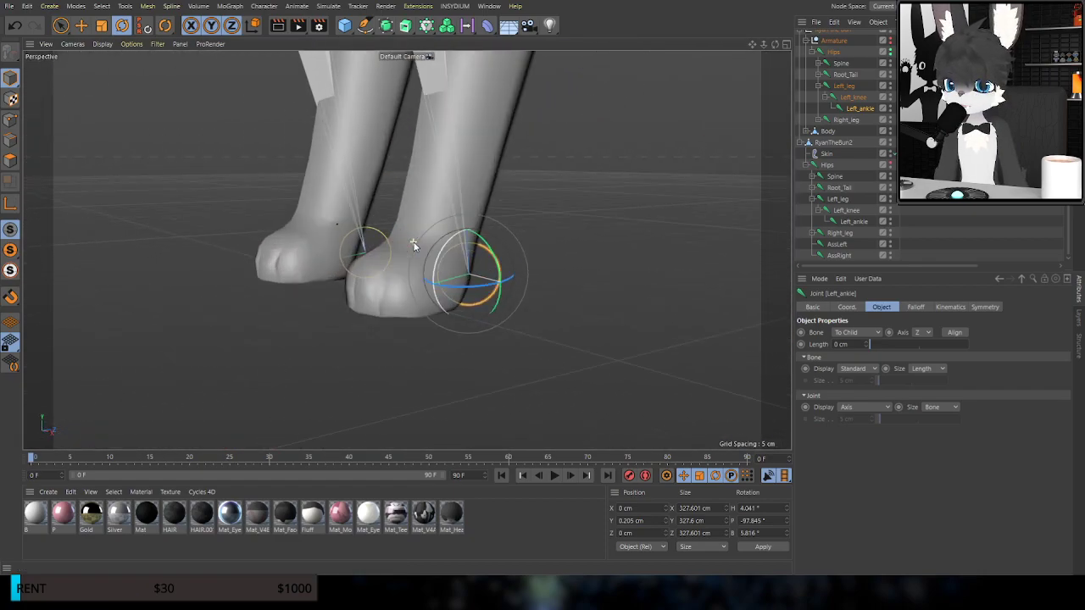
{"action": "left_click_drag", "start_coordinate": [494, 278], "coordinate": [507, 262]}
{"action": "left_click_drag", "start_coordinate": [502, 189], "coordinate": [726, 144], "text": "alt"}
{"action": "key", "text": "ctrl+z"}
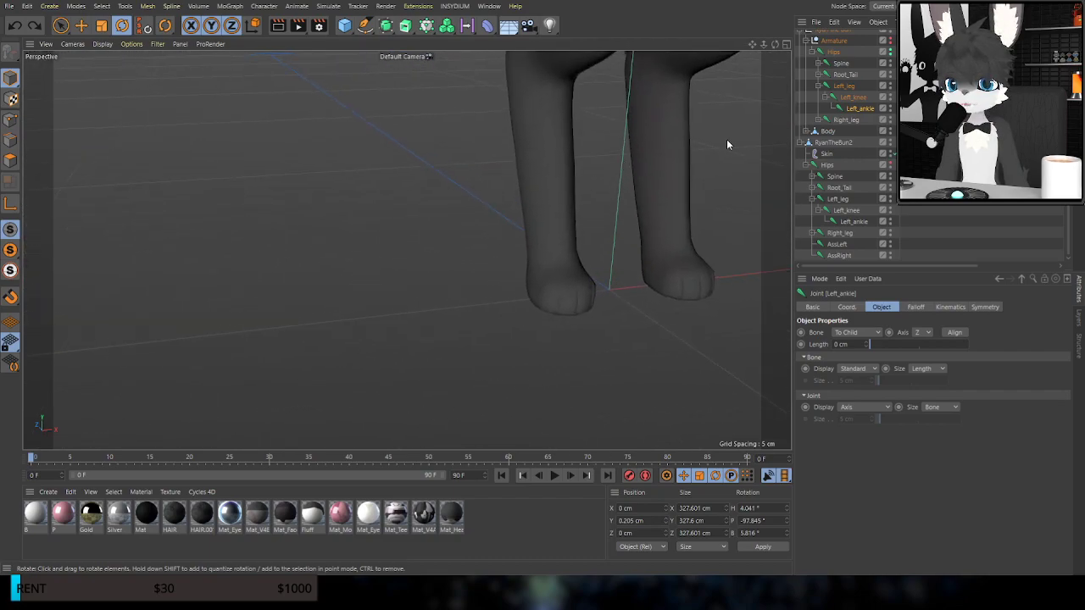
Repeat the rotation test on RyanTheBun2's Left_ankle joint for comparison, and undo it
{"action": "left_click_drag", "start_coordinate": [668, 242], "coordinate": [567, 265], "text": "alt"}
{"action": "left_click_drag", "start_coordinate": [592, 221], "coordinate": [522, 193], "text": "alt"}
{"action": "key", "text": "ctrl+z"}
{"action": "left_click_drag", "start_coordinate": [605, 293], "coordinate": [594, 339]}
{"action": "key", "text": "ctrl+z"}
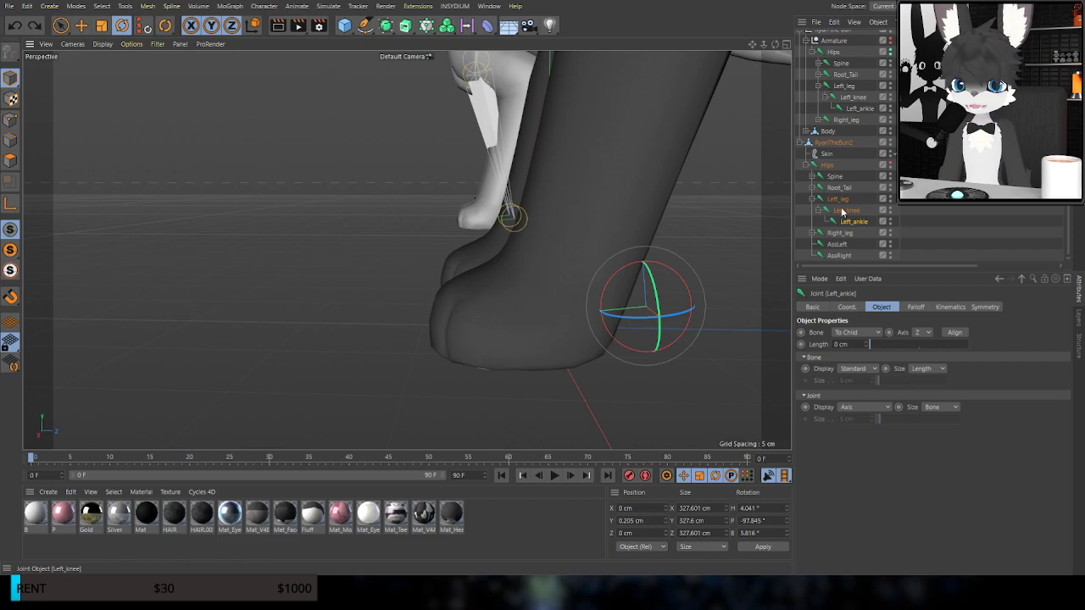
Select the Ryan the Bun armature's Left_ankle joint, test-rotate its foot up and down, and undo both rotations
{"action": "left_click", "coordinate": [858, 109]}
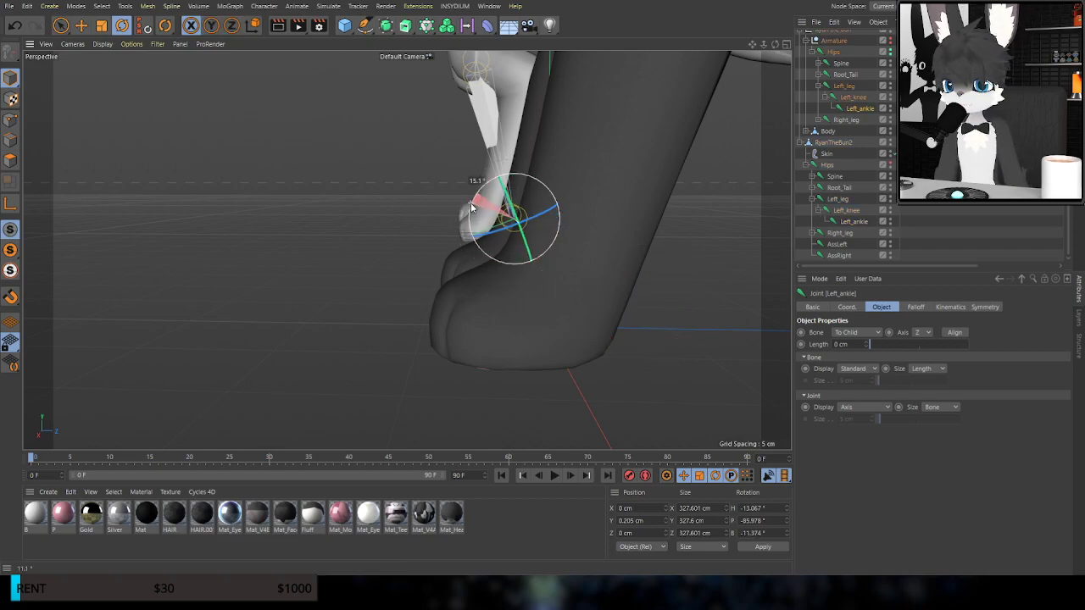
{"action": "left_click_drag", "start_coordinate": [466, 232], "coordinate": [547, 174]}
{"action": "key", "text": "ctrl+z"}
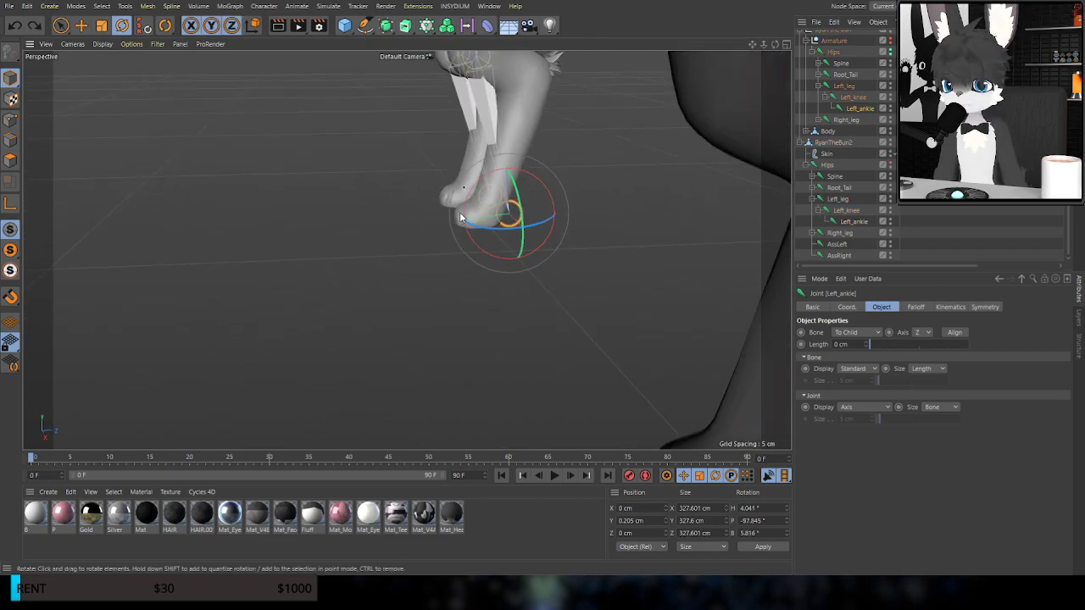
{"action": "left_click_drag", "start_coordinate": [467, 207], "coordinate": [464, 239]}
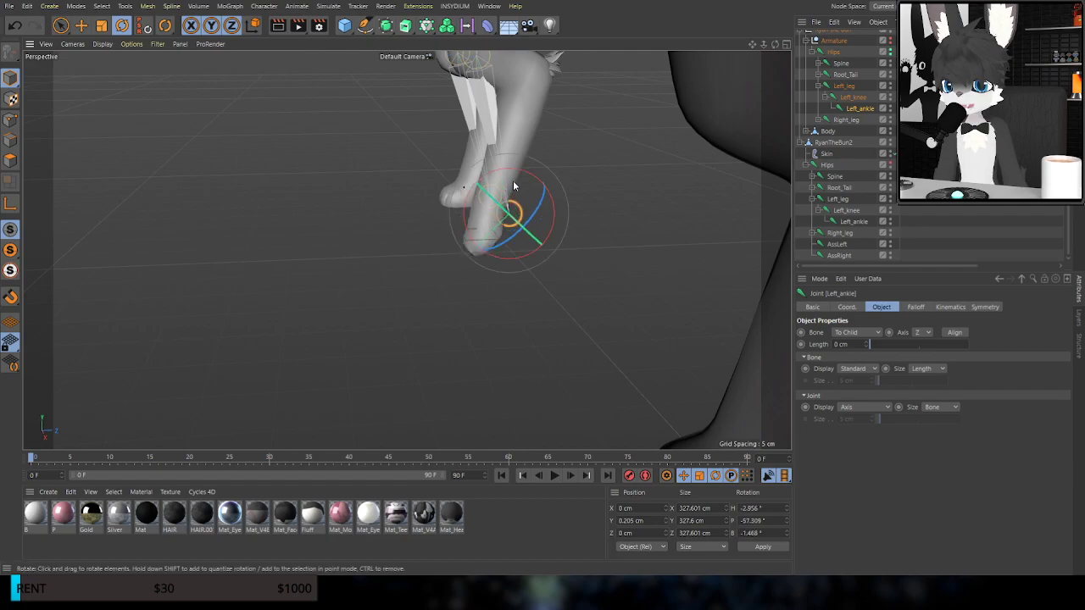
{"action": "key", "text": "ctrl+z"}
Test-rotate RyanTheBun2's Left_ankle joint so the foot points downward, inspect the heel, and undo the rotation
{"action": "middle_click_drag", "start_coordinate": [541, 319], "coordinate": [427, 222], "text": "alt"}
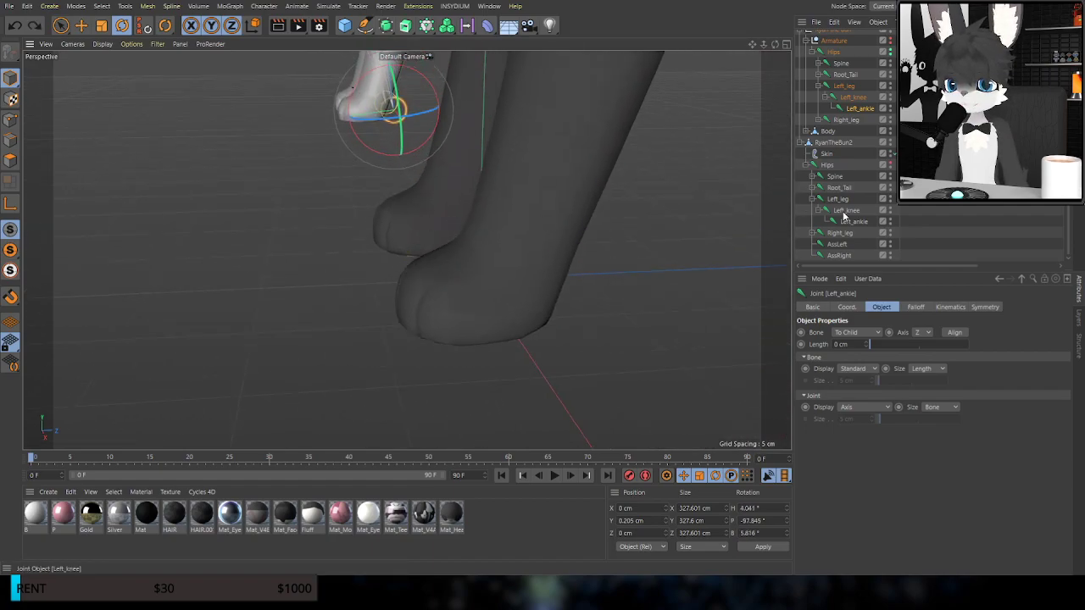
{"action": "left_click_drag", "start_coordinate": [539, 257], "coordinate": [536, 299]}
{"action": "left_click_drag", "start_coordinate": [540, 229], "coordinate": [450, 212], "text": "alt"}
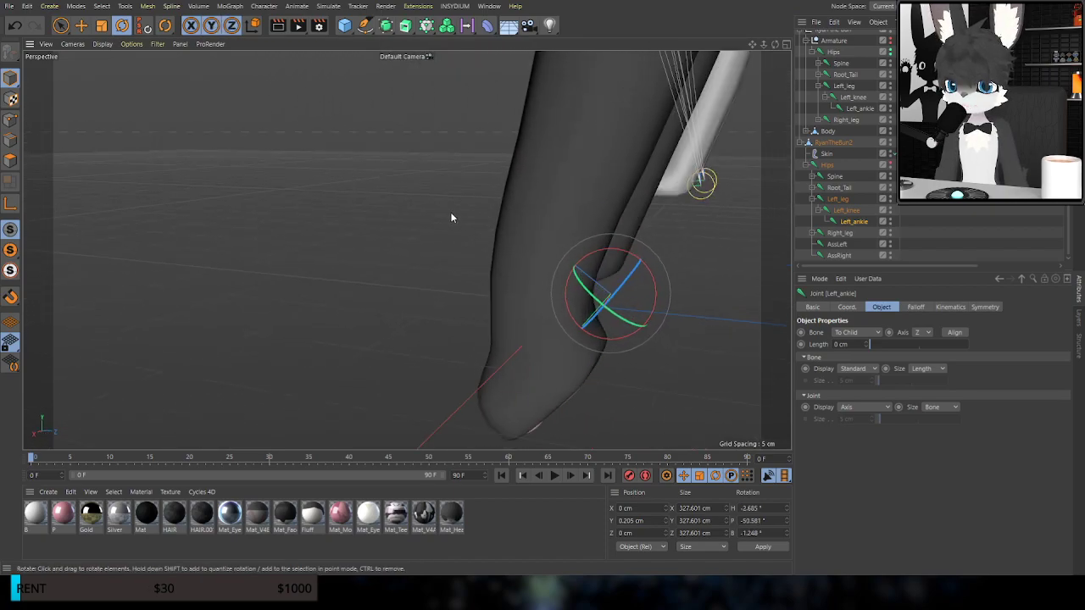
{"action": "key", "text": "ctrl+z"}
Inspect the Left_ankle weights around the back of RyanTheBun2's left heel with the Weight Tool
{"action": "left_click_drag", "start_coordinate": [527, 244], "coordinate": [508, 216], "text": "alt"}
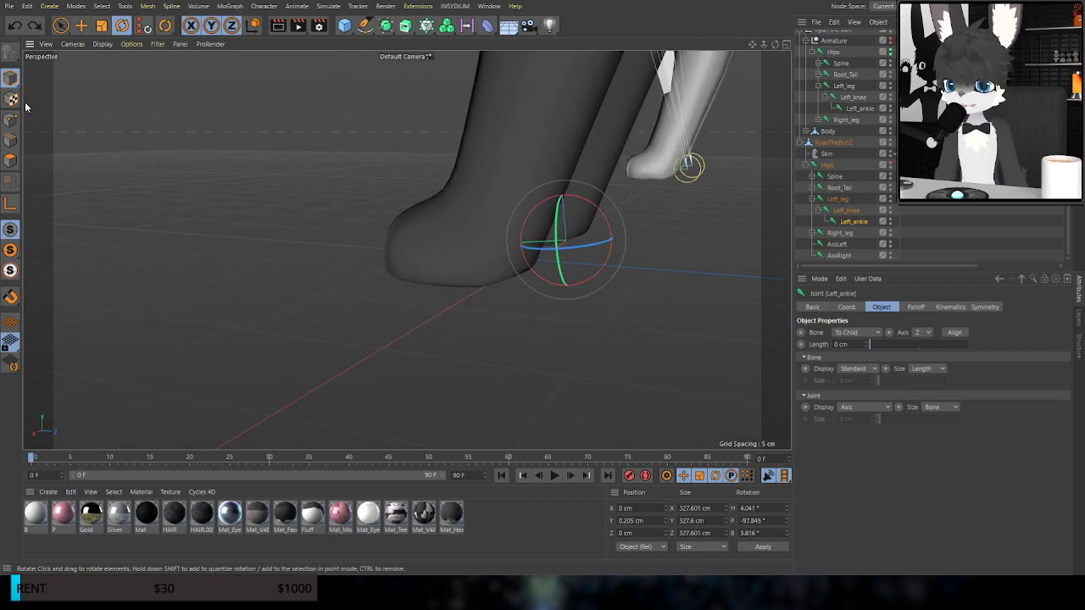
{"action": "left_click", "coordinate": [217, 68]}
{"action": "scroll", "coordinate": [500, 173], "scroll_direction": "up", "scroll_amount": 2}
{"action": "left_click_drag", "start_coordinate": [545, 213], "coordinate": [534, 218], "text": "alt"}
{"action": "left_click_drag", "start_coordinate": [635, 223], "coordinate": [407, 246], "text": "alt"}
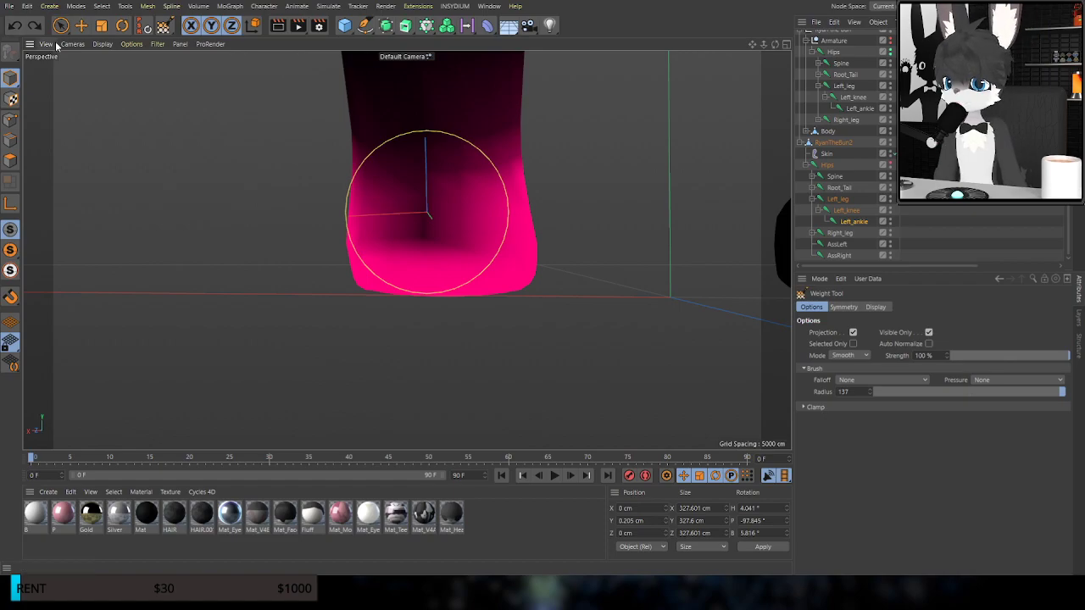
Switch to the Move tool and examine the Ryan the Bun body's belly and the joints around its hips
{"action": "left_click", "coordinate": [82, 26]}
{"action": "left_click_drag", "start_coordinate": [434, 218], "coordinate": [657, 317], "text": "alt"}
{"action": "scroll", "coordinate": [657, 317], "scroll_direction": "down", "scroll_amount": 8}
{"action": "scroll", "coordinate": [657, 320], "scroll_direction": "down", "scroll_amount": 1}
{"action": "middle_click_drag", "start_coordinate": [600, 106], "coordinate": [703, 318], "text": "alt"}
{"action": "scroll", "coordinate": [511, 212], "scroll_direction": "up", "scroll_amount": 3}
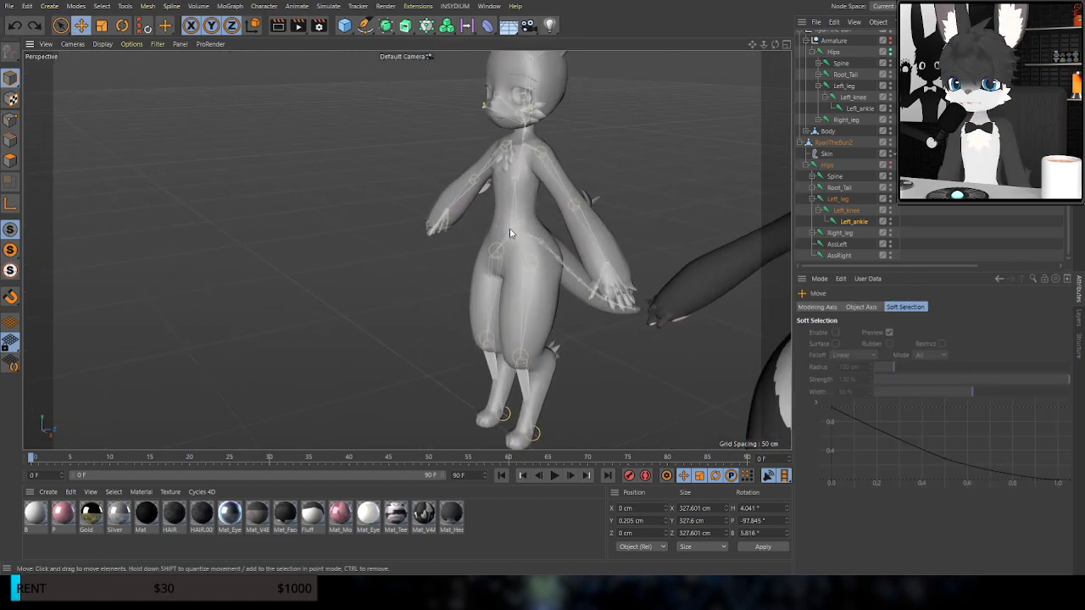
{"action": "scroll", "coordinate": [510, 228], "scroll_direction": "up", "scroll_amount": 10}
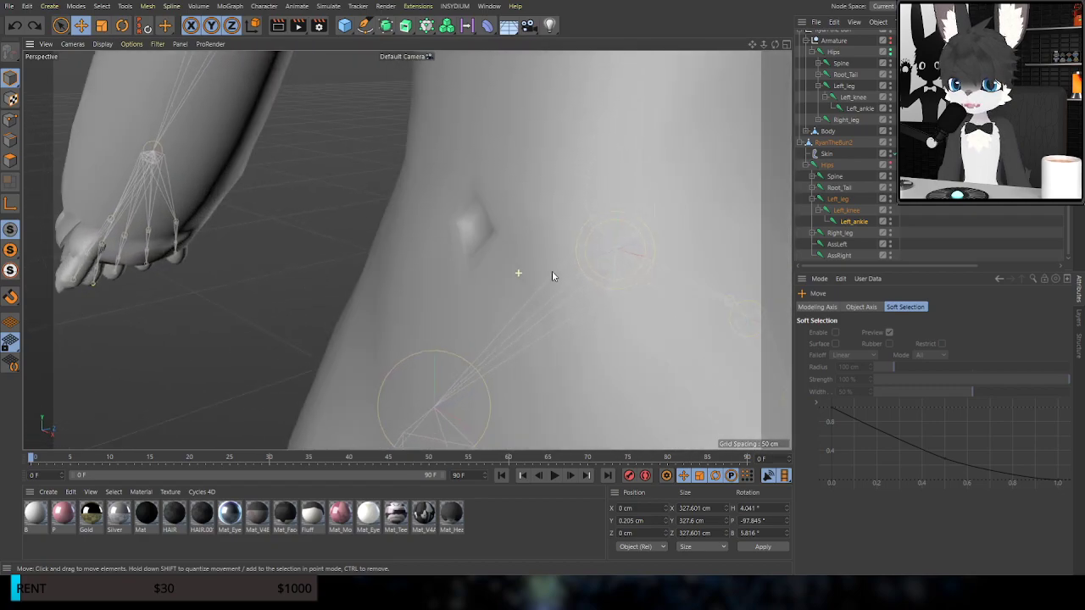
{"action": "scroll", "coordinate": [539, 276], "scroll_direction": "up", "scroll_amount": 5}
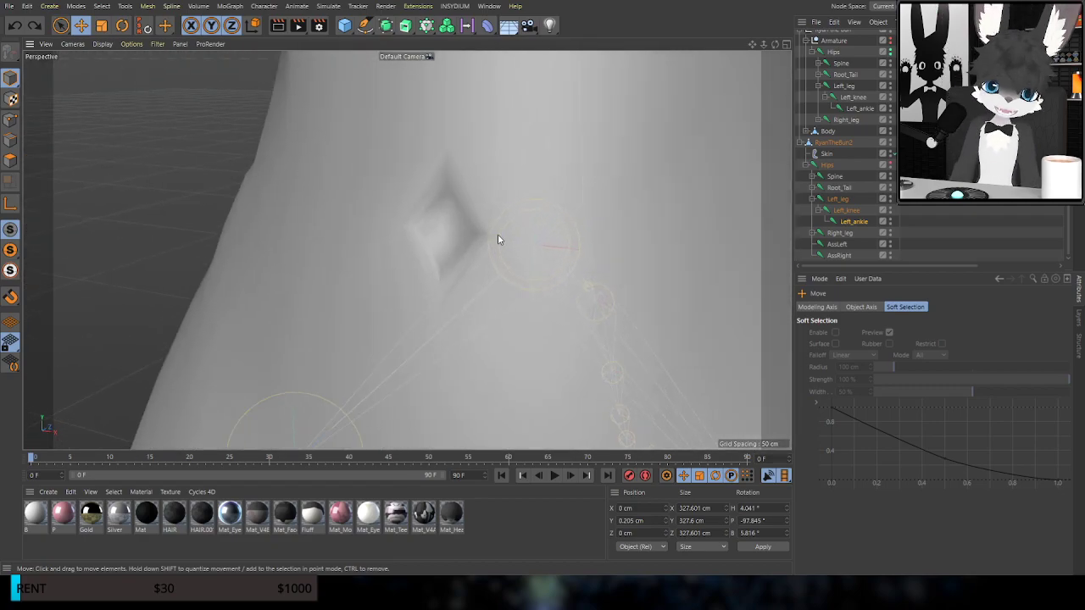
Examine the wireframe around the grey Ryan the Bun body's navel, then restore plain shading
{"action": "key", "text": "n"}
{"action": "key", "text": "b"}
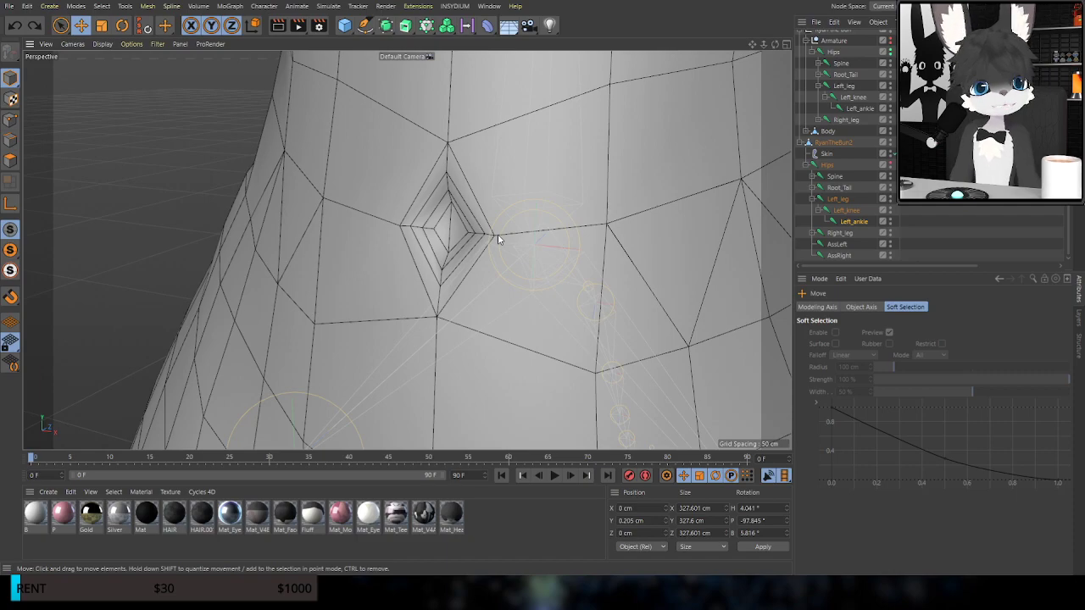
{"action": "key", "text": "n"}
{"action": "key", "text": "a"}
{"action": "scroll", "coordinate": [271, 203], "scroll_direction": "down", "scroll_amount": 8}
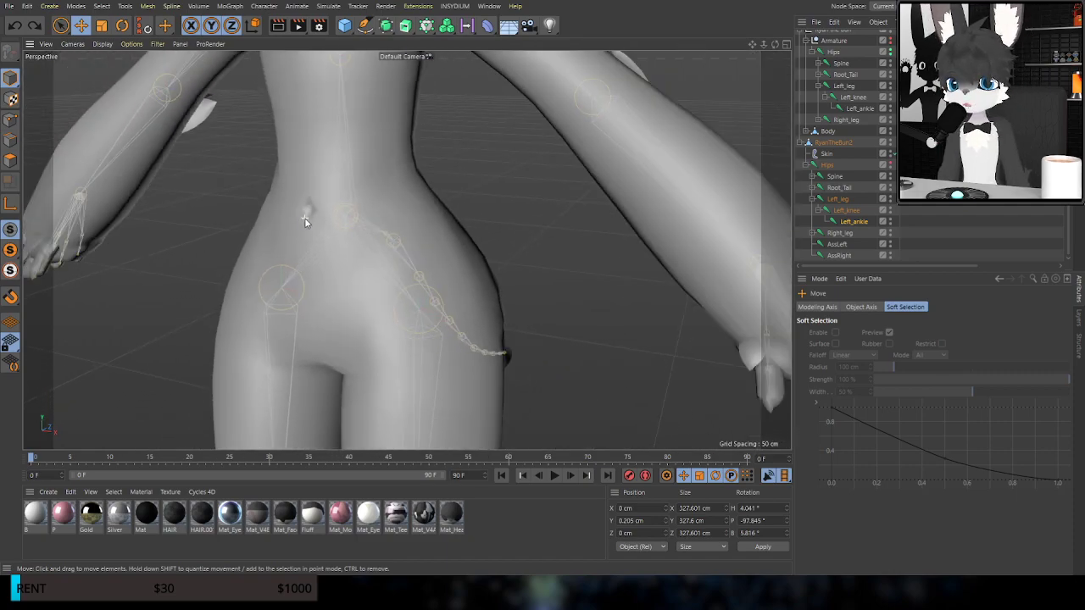
{"action": "scroll", "coordinate": [330, 243], "scroll_direction": "down", "scroll_amount": 6}
Examine the wireframe around the textured RyanTheBun2 body's navel for comparison, then restore plain shading
{"action": "middle_click_drag", "start_coordinate": [595, 307], "coordinate": [218, 260], "text": "alt"}
{"action": "scroll", "coordinate": [494, 236], "scroll_direction": "up", "scroll_amount": 2}
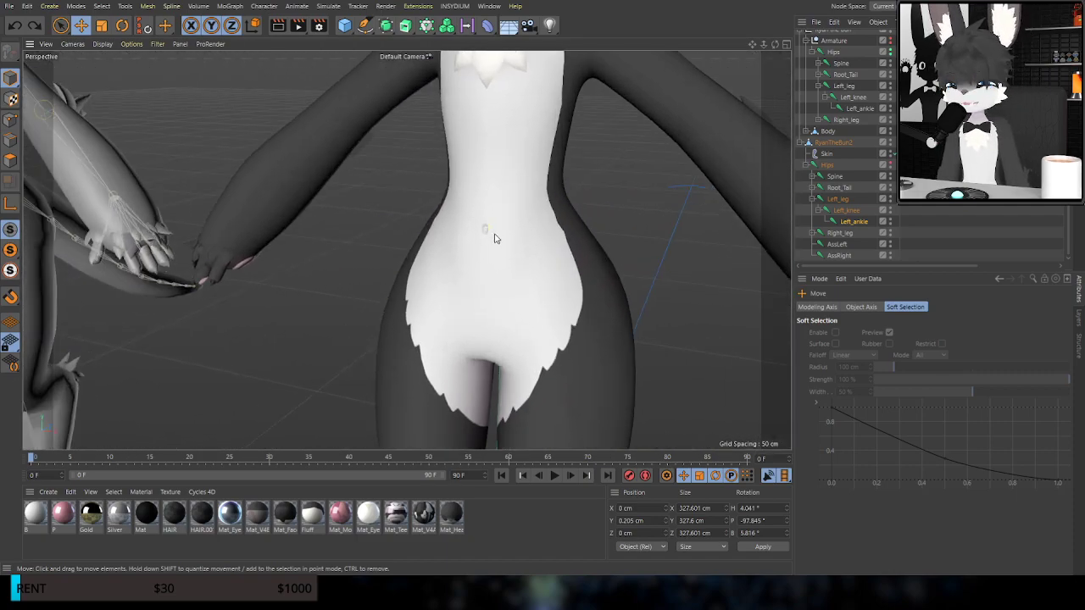
{"action": "scroll", "coordinate": [491, 235], "scroll_direction": "up", "scroll_amount": 5}
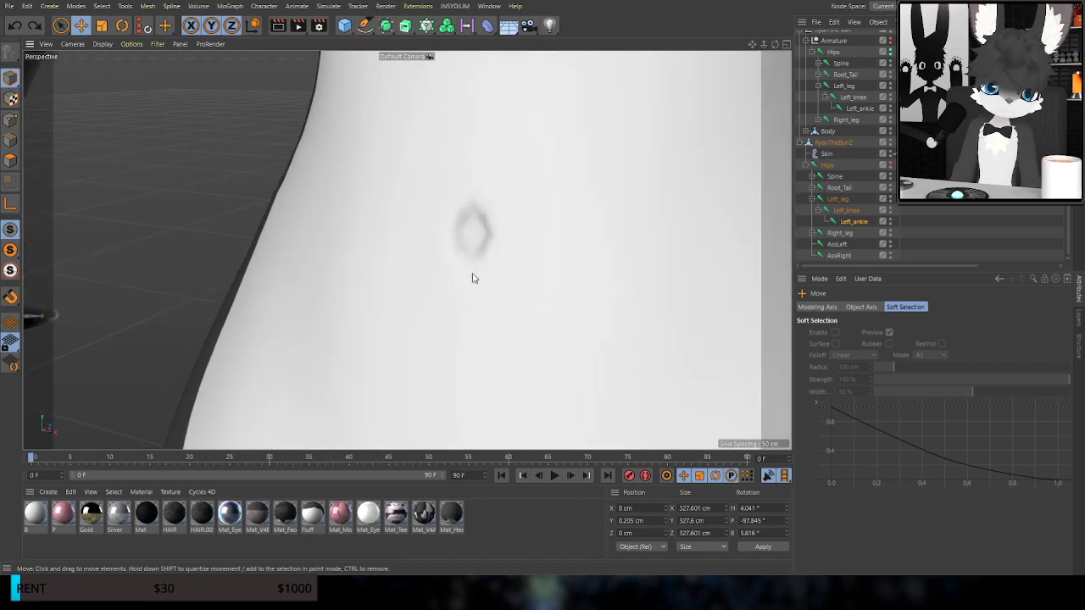
{"action": "key", "text": "n"}
{"action": "key", "text": "b"}
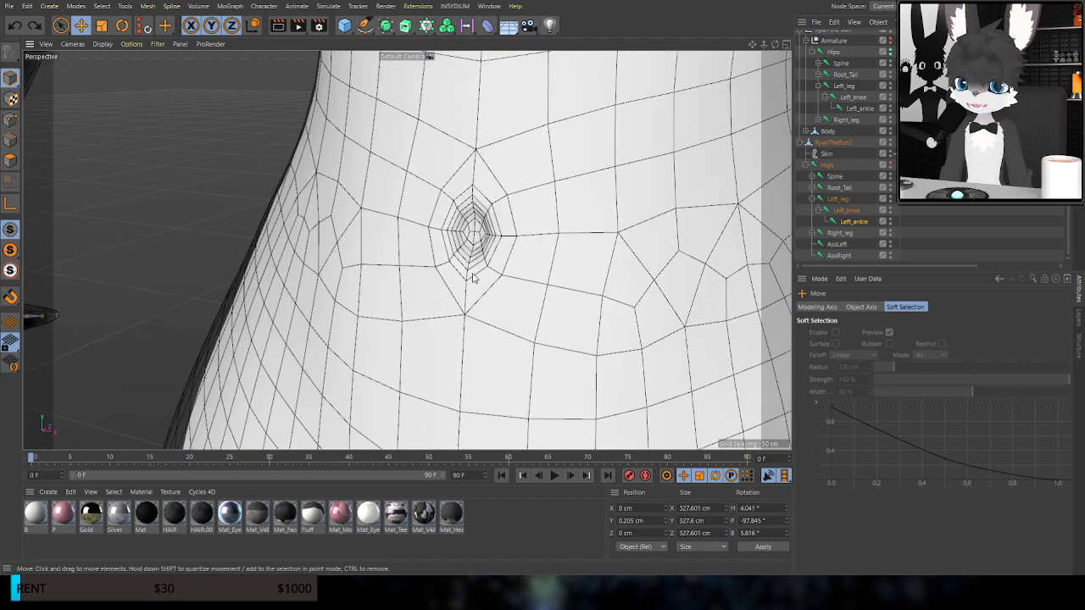
{"action": "key", "text": "n"}
{"action": "key", "text": "a"}
{"action": "scroll", "coordinate": [678, 220], "scroll_direction": "down", "scroll_amount": 10}
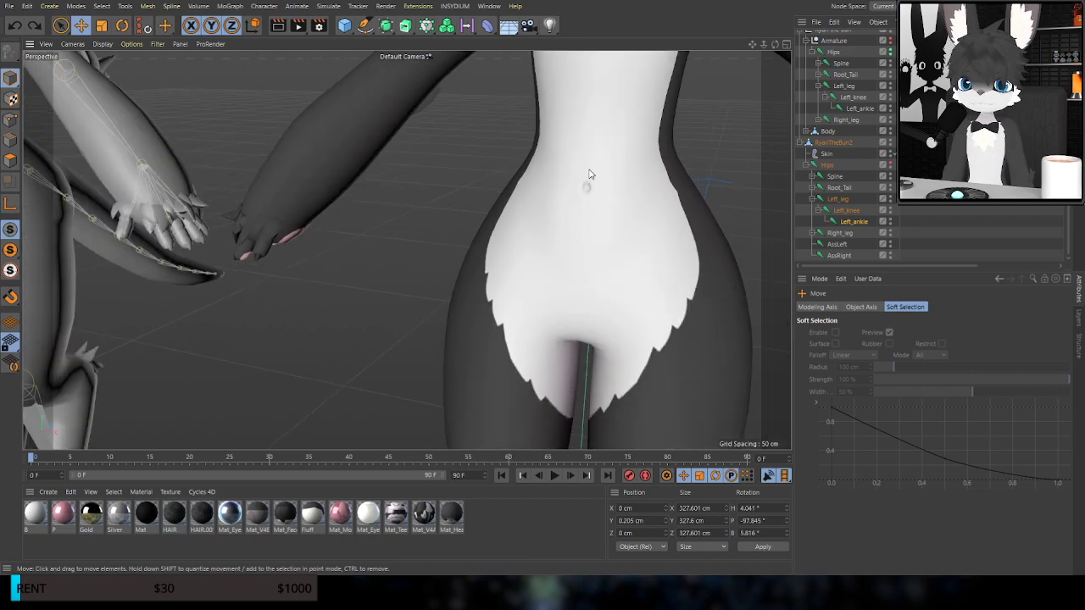
Examine the grey Ryan the Bun head from the front, including the wireframe around its mouth and nose
{"action": "scroll", "coordinate": [580, 182], "scroll_direction": "down", "scroll_amount": 5}
{"action": "middle_click_drag", "start_coordinate": [606, 109], "coordinate": [489, 432], "text": "alt"}
{"action": "scroll", "coordinate": [489, 300], "scroll_direction": "up", "scroll_amount": 5}
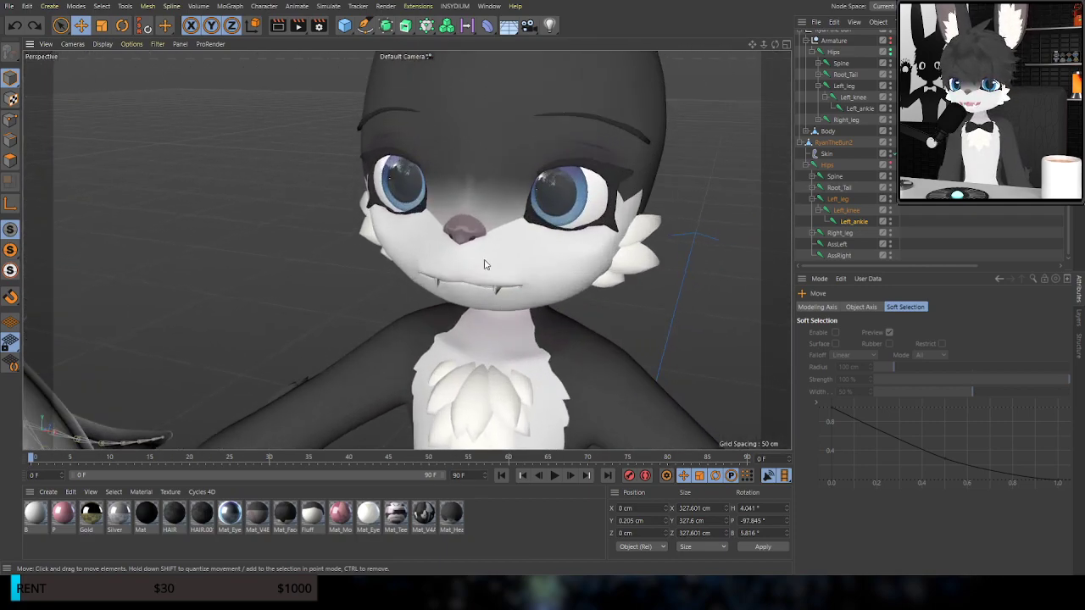
{"action": "left_click_drag", "start_coordinate": [465, 230], "coordinate": [526, 208], "text": "alt"}
{"action": "middle_click_drag", "start_coordinate": [407, 249], "coordinate": [678, 254], "text": "alt"}
{"action": "middle_click_drag", "start_coordinate": [429, 210], "coordinate": [372, 207], "text": "alt"}
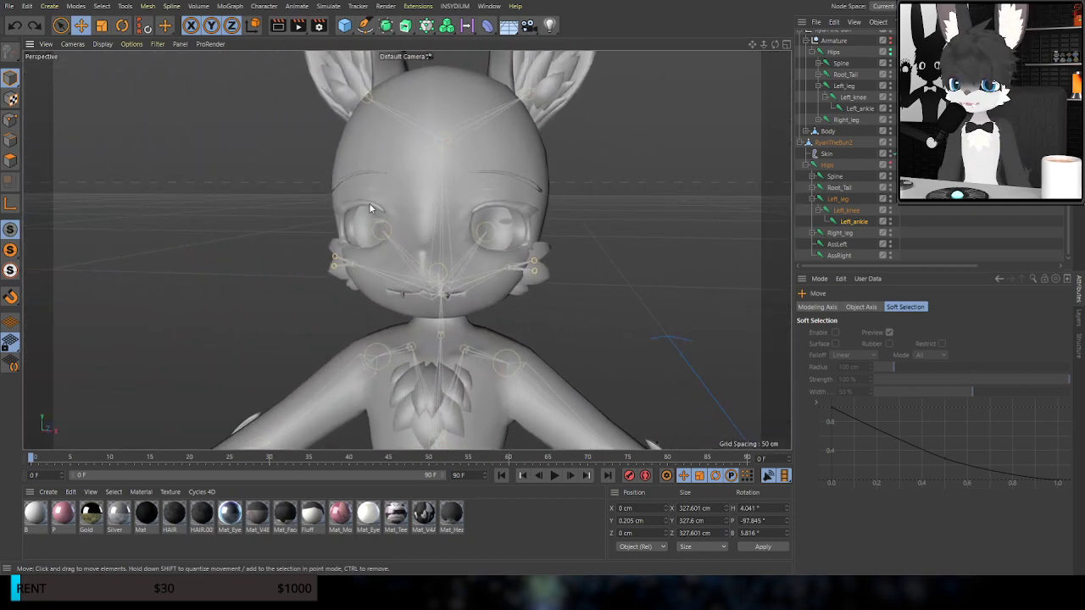
{"action": "scroll", "coordinate": [450, 321], "scroll_direction": "up", "scroll_amount": 6}
{"action": "left_click_drag", "start_coordinate": [445, 206], "coordinate": [411, 168], "text": "alt"}
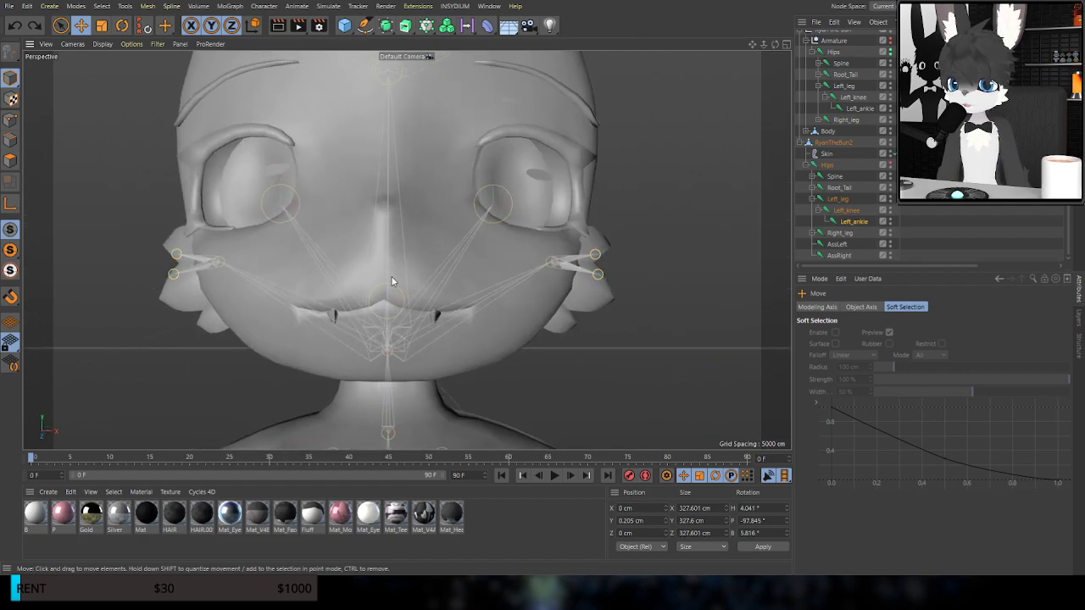
{"action": "scroll", "coordinate": [365, 297], "scroll_direction": "up", "scroll_amount": 5}
{"action": "mouse_move", "coordinate": [352, 288]}
{"action": "left_mouse_down", "text": "alt"}
{"action": "mouse_move", "coordinate": [427, 243]}
{"action": "mouse_move", "coordinate": [355, 270]}
{"action": "left_mouse_up", "text": "alt"}
{"action": "key", "text": "n"}
{"action": "key", "text": "b"}
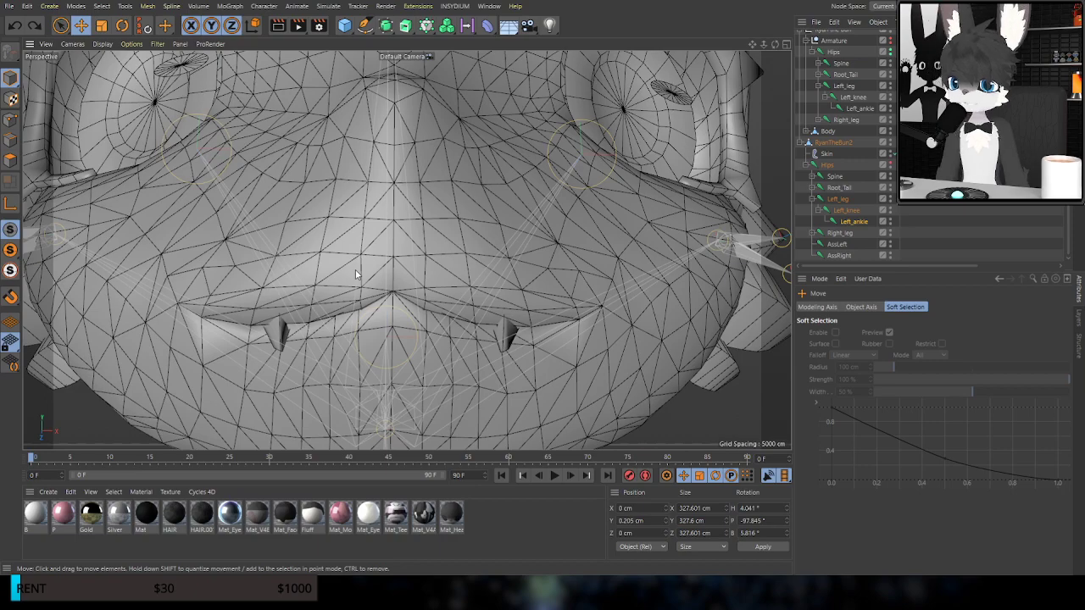
{"action": "key", "text": "n"}
{"action": "key", "text": "a"}
{"action": "scroll", "coordinate": [355, 269], "scroll_direction": "down", "scroll_amount": 6}
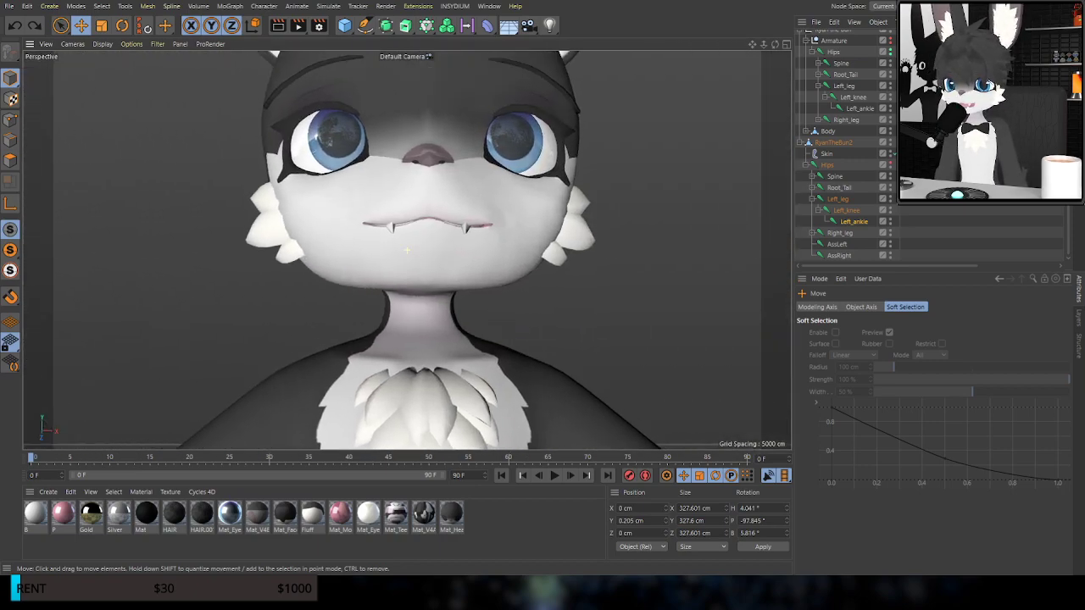
Examine RyanTheBun2's textured muzzle and mouth up close, toggling the wireframe on and off
{"action": "scroll", "coordinate": [381, 212], "scroll_direction": "up", "scroll_amount": 10}
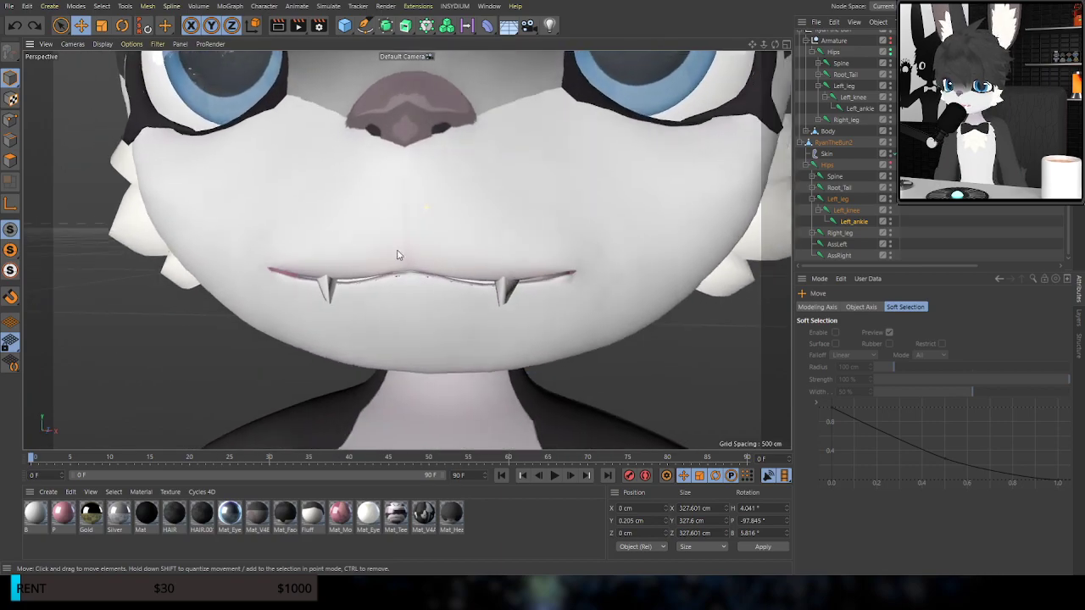
{"action": "left_click_drag", "start_coordinate": [386, 229], "coordinate": [393, 221], "text": "alt"}
{"action": "middle_click_drag", "start_coordinate": [407, 153], "coordinate": [413, 195], "text": "alt"}
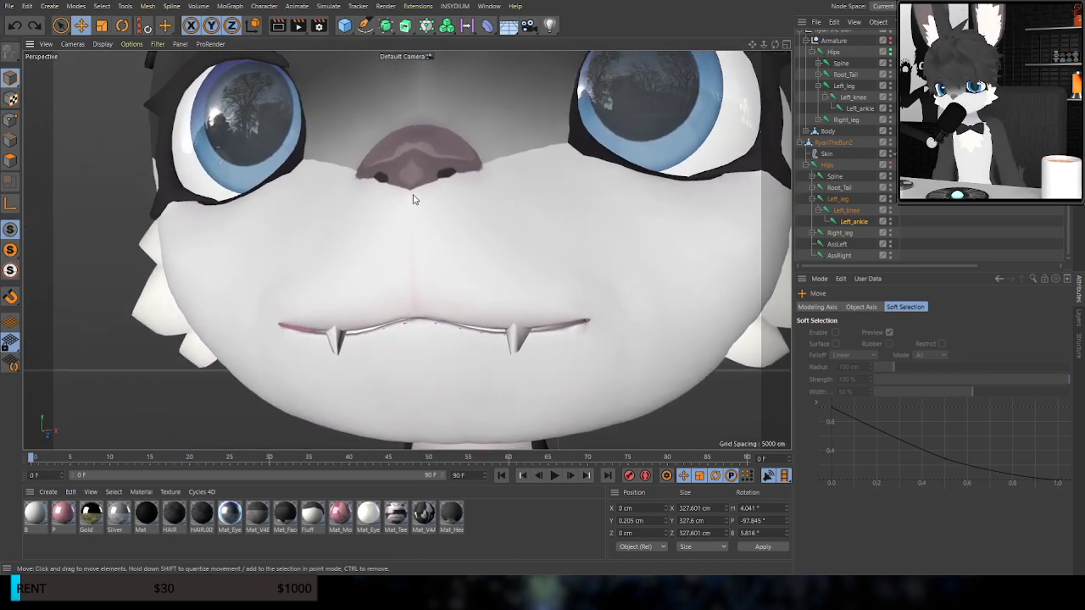
{"action": "key", "text": "n"}
{"action": "key", "text": "b"}
{"action": "key", "text": "n"}
{"action": "key", "text": "a"}
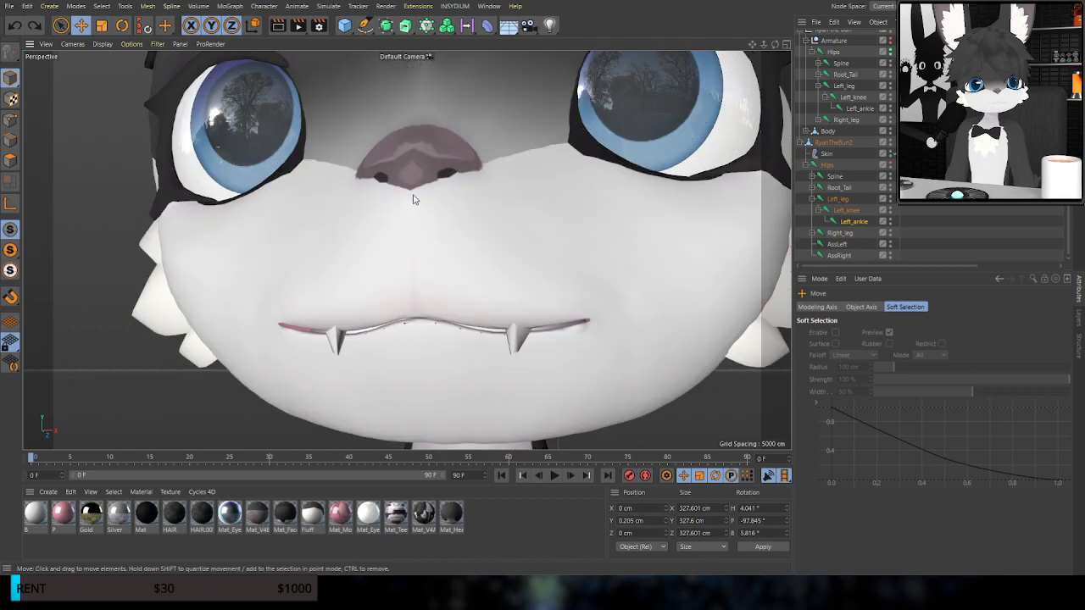
{"action": "scroll", "coordinate": [413, 200], "scroll_direction": "down", "scroll_amount": 10}
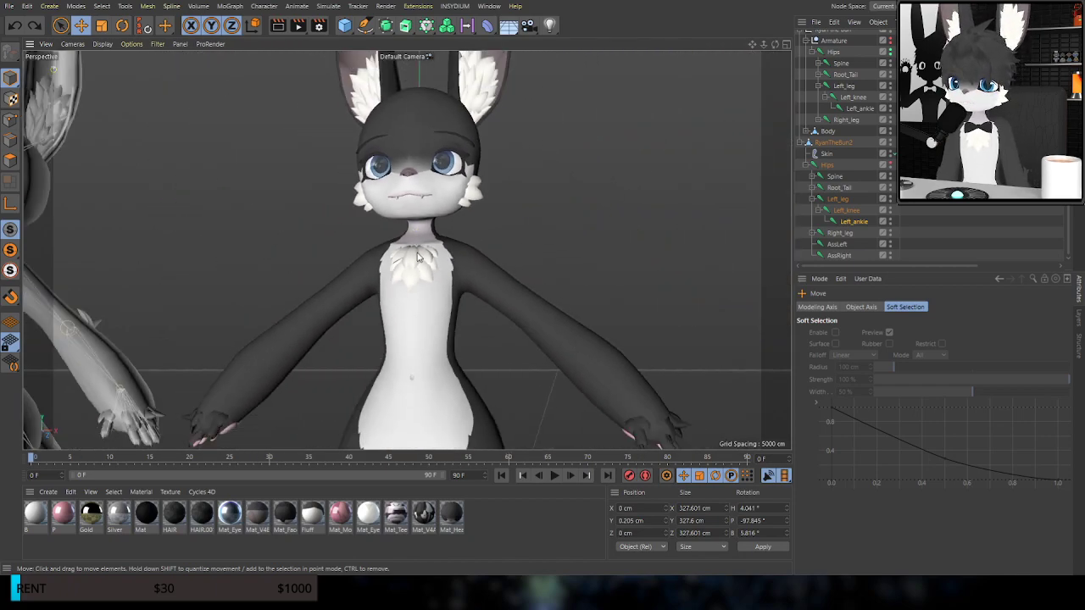
Inspect the Left_ankle weights across the heel and side of RyanTheBun2's left foot with the Weight Tool
{"action": "middle_click_drag", "start_coordinate": [430, 363], "coordinate": [441, 75]}
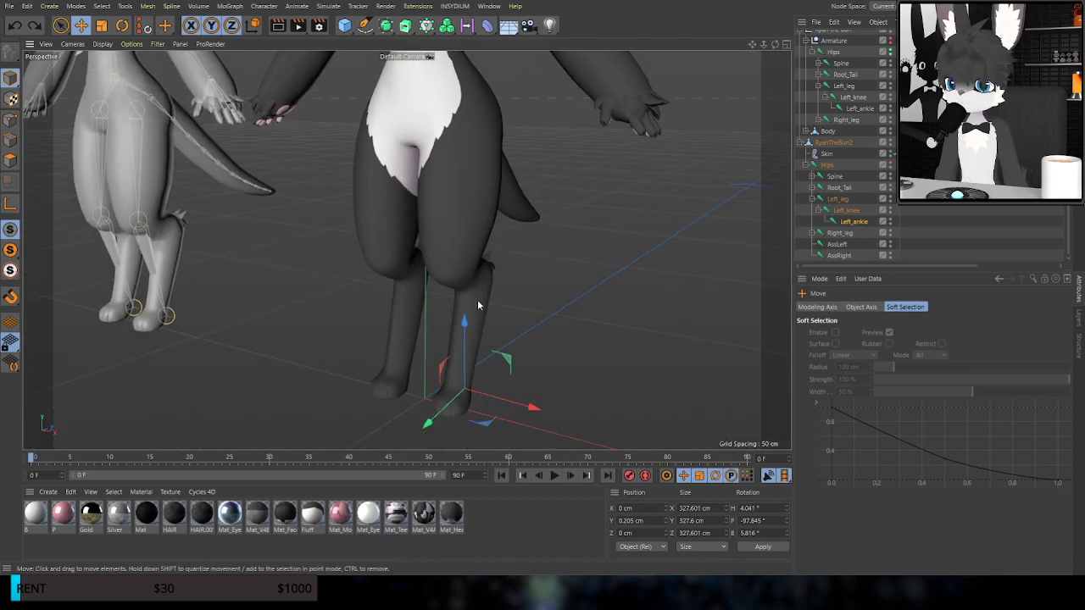
{"action": "middle_click_drag", "start_coordinate": [478, 303], "coordinate": [441, 199]}
{"action": "scroll", "coordinate": [440, 203], "scroll_direction": "up", "scroll_amount": 10}
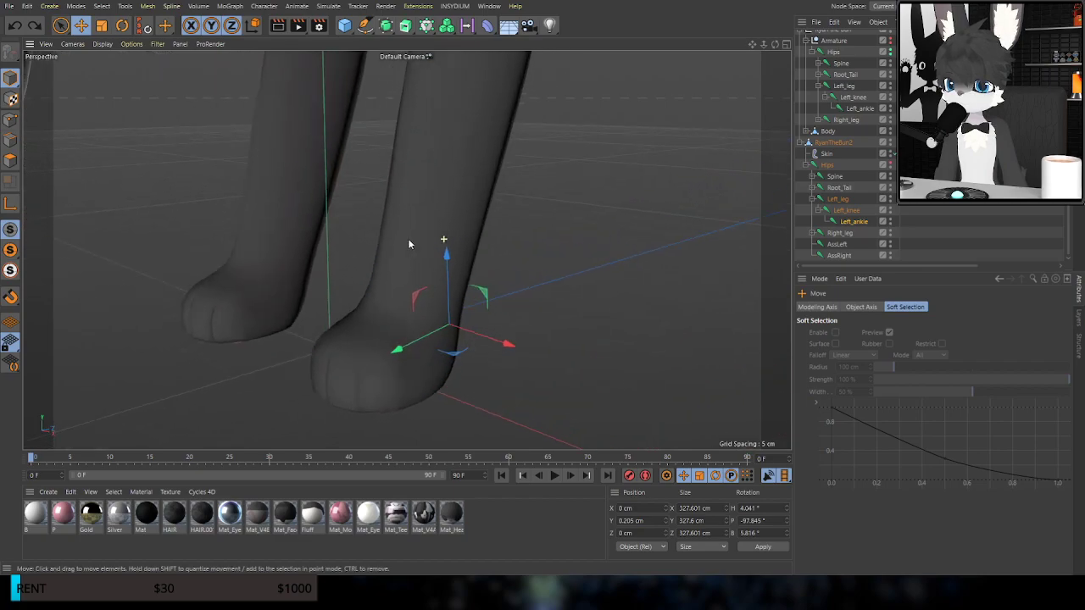
{"action": "left_click_drag", "start_coordinate": [407, 243], "coordinate": [167, 235], "text": "alt"}
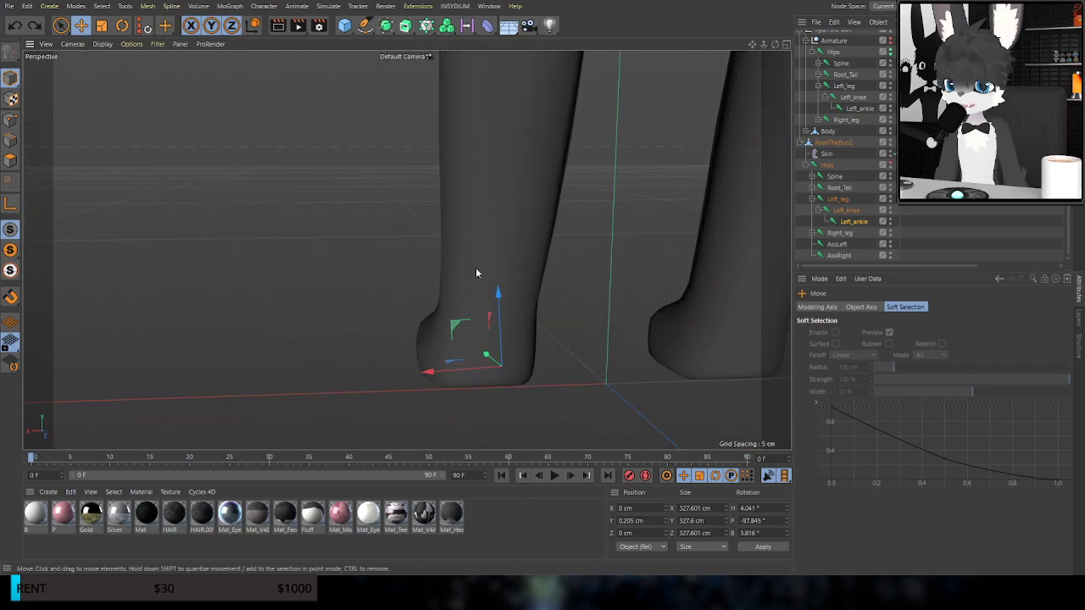
{"action": "middle_click_drag", "start_coordinate": [475, 273], "coordinate": [415, 203], "text": "alt"}
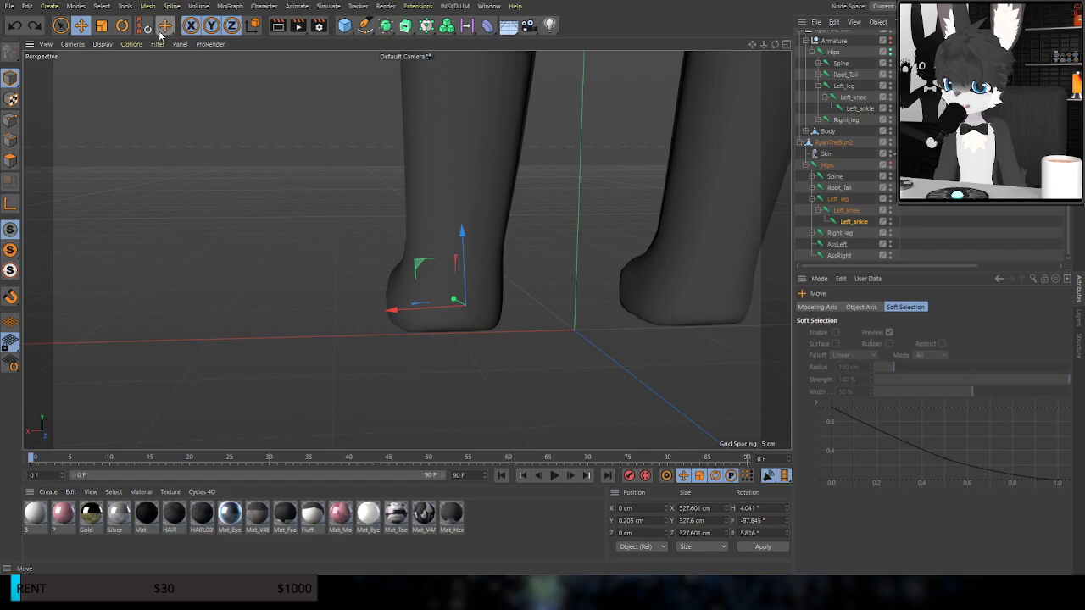
{"action": "left_click", "coordinate": [186, 65]}
{"action": "scroll", "coordinate": [509, 368], "scroll_direction": "up", "scroll_amount": 5}
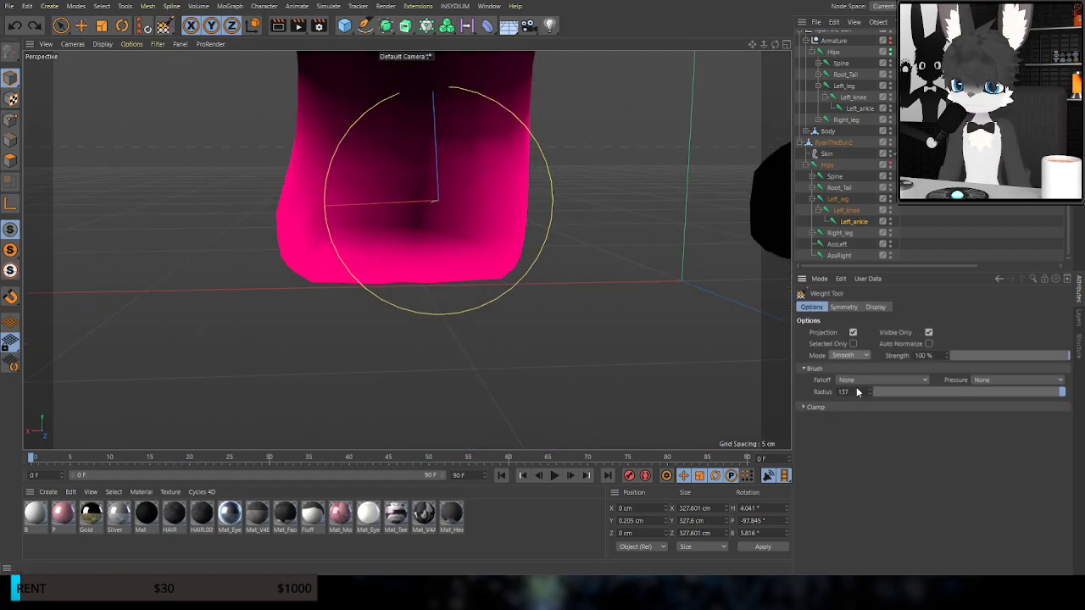
{"action": "mouse_move", "coordinate": [453, 200]}
{"action": "left_mouse_down", "text": "alt"}
{"action": "mouse_move", "coordinate": [415, 184]}
{"action": "mouse_move", "coordinate": [420, 195]}
{"action": "mouse_move", "coordinate": [432, 168]}
{"action": "mouse_move", "coordinate": [425, 134]}
{"action": "left_mouse_up", "text": "alt"}
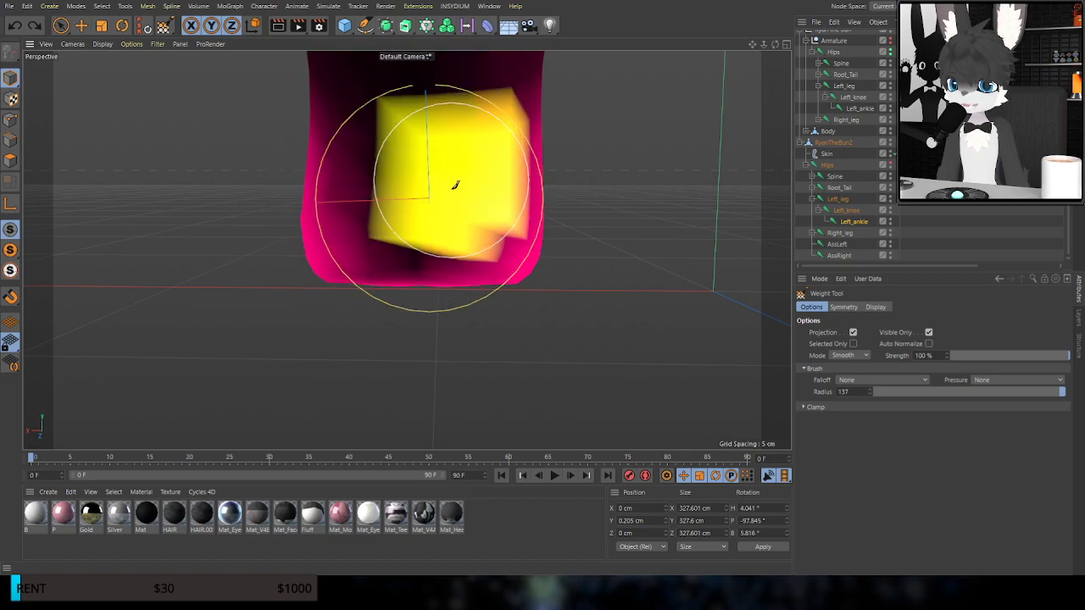
{"action": "left_click_drag", "start_coordinate": [382, 254], "coordinate": [458, 151]}
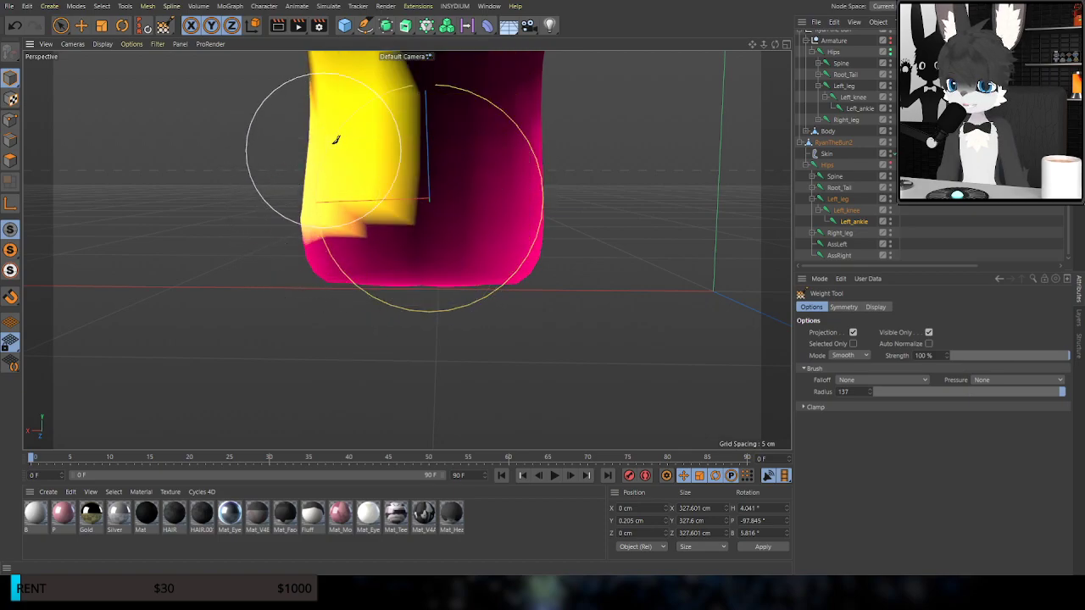
{"action": "left_click_drag", "start_coordinate": [358, 198], "coordinate": [487, 217], "text": "alt"}
{"action": "left_click_drag", "start_coordinate": [407, 249], "coordinate": [603, 291], "text": "alt"}
{"action": "right_click_drag", "start_coordinate": [594, 289], "coordinate": [302, 178], "text": "alt"}
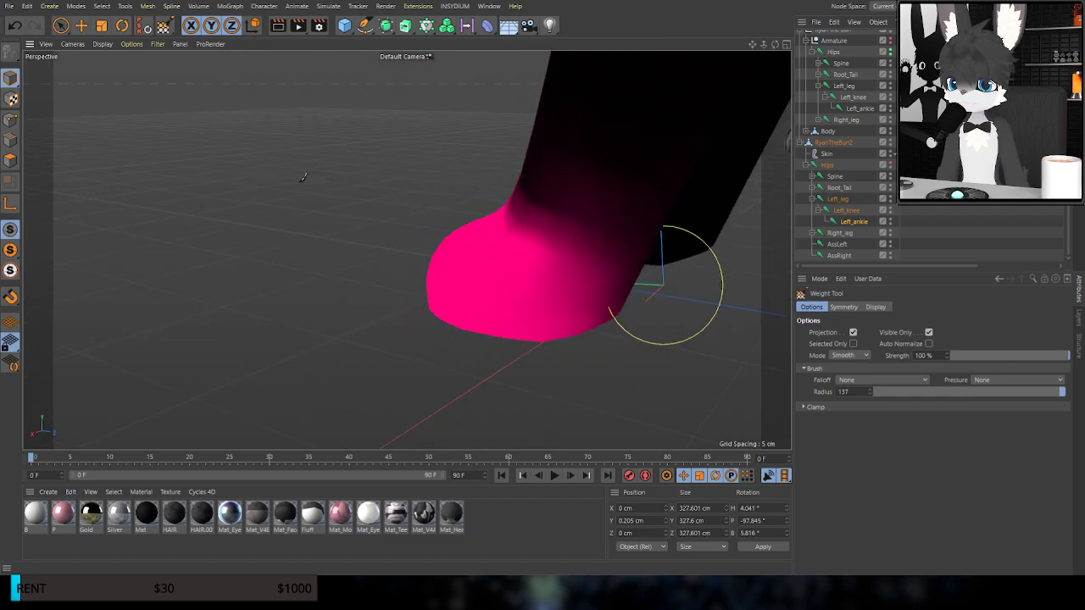
Test-rotate RyanTheBun2's Left_ankle joint, check the heel deformation, and undo the rotation
{"action": "left_click", "coordinate": [123, 26]}
{"action": "left_click_drag", "start_coordinate": [692, 254], "coordinate": [707, 270]}
{"action": "left_click_drag", "start_coordinate": [612, 193], "coordinate": [624, 234], "text": "alt"}
{"action": "key", "text": "ctrl+z"}
{"action": "key", "text": "ctrl+z"}
{"action": "left_click_drag", "start_coordinate": [555, 252], "coordinate": [499, 226], "text": "alt"}
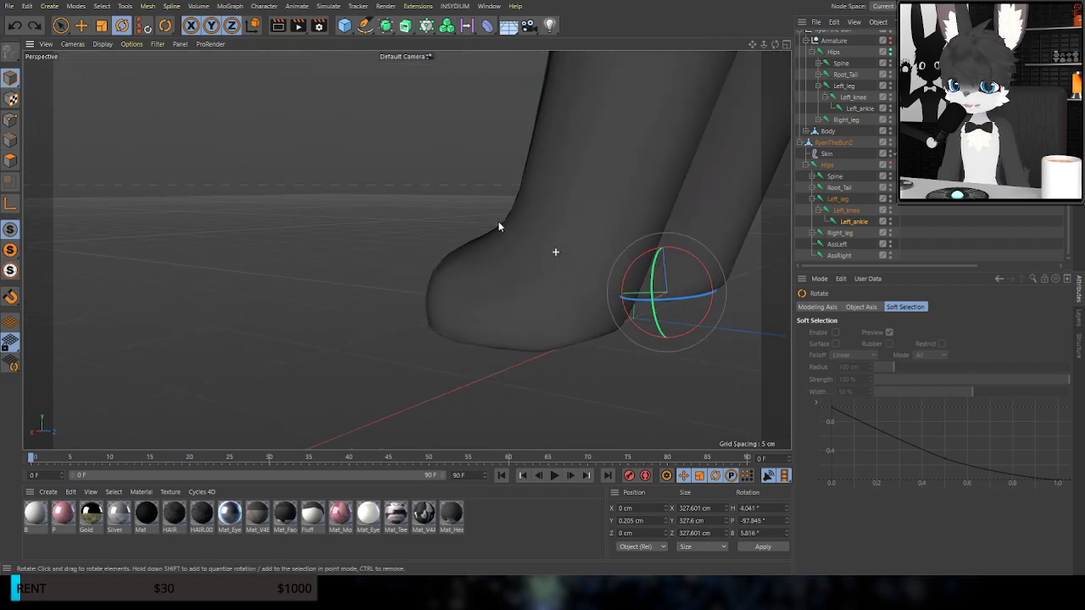
Check RyanTheBun2's left foot weights with the Weight Tool, undo the last two actions, and reselect its Left_ankle joint
{"action": "left_click_drag", "start_coordinate": [703, 271], "coordinate": [570, 235]}
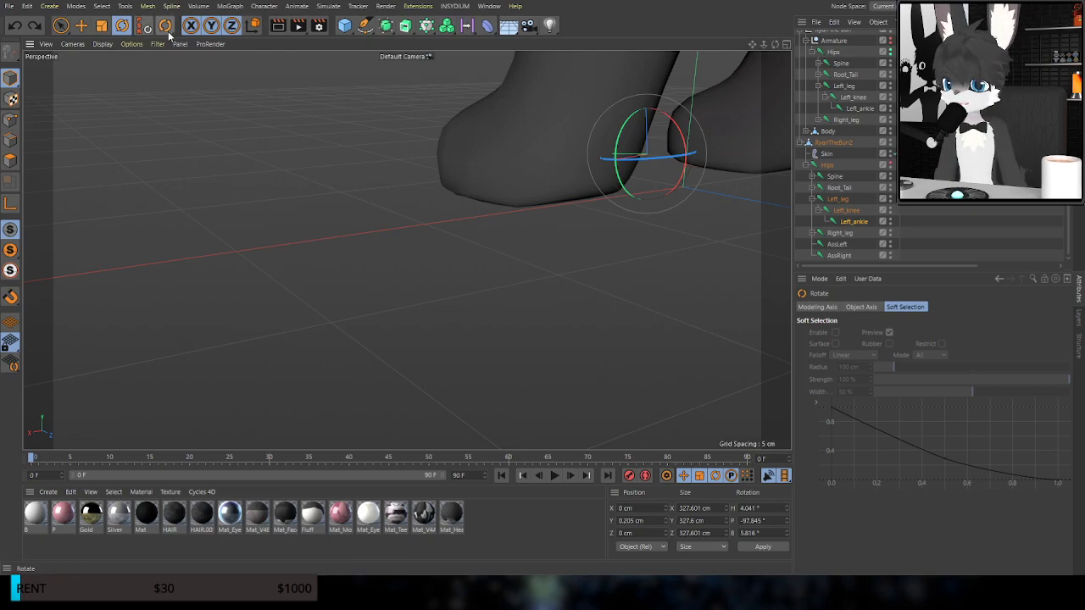
{"action": "left_click", "coordinate": [214, 77]}
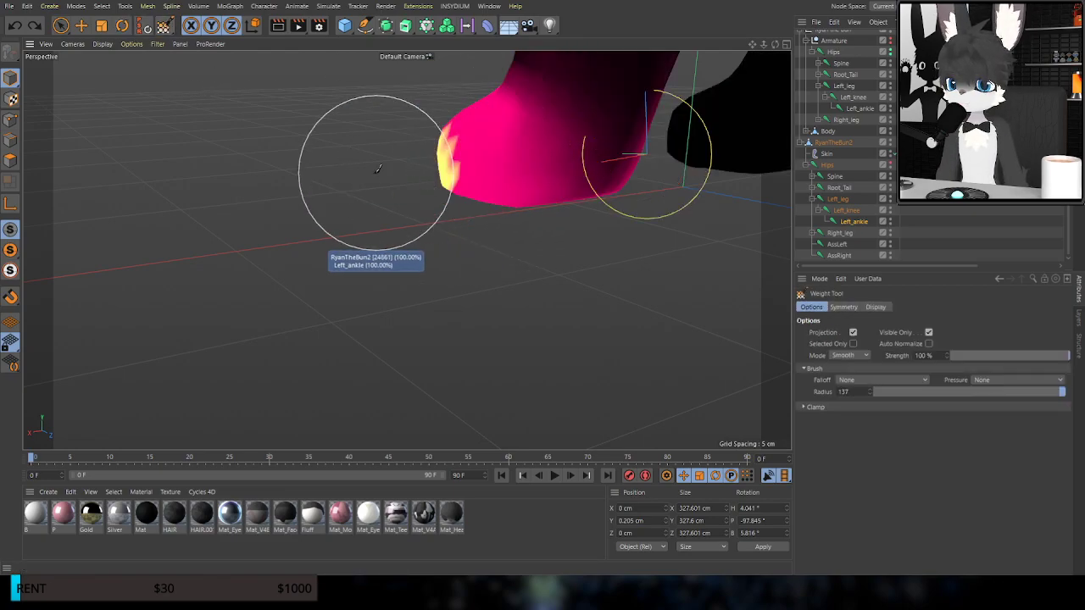
{"action": "key", "text": "ctrl+z"}
{"action": "key", "text": "ctrl+z"}
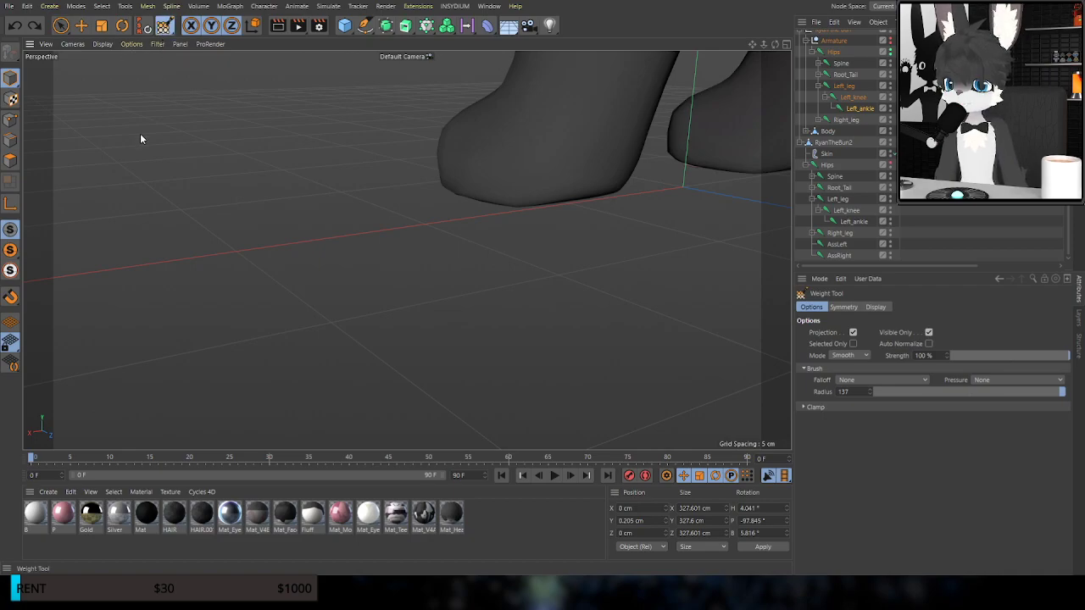
{"action": "left_click", "coordinate": [850, 225]}
Test-rotate RyanTheBun2's Left_ankle joint again, inspect the foot from below, and undo the rotation
{"action": "left_click_drag", "start_coordinate": [582, 174], "coordinate": [524, 183], "text": "alt"}
{"action": "middle_click_drag", "start_coordinate": [524, 193], "coordinate": [407, 250], "text": "alt"}
{"action": "left_click_drag", "start_coordinate": [407, 250], "coordinate": [448, 243], "text": "alt"}
{"action": "left_click", "coordinate": [122, 26]}
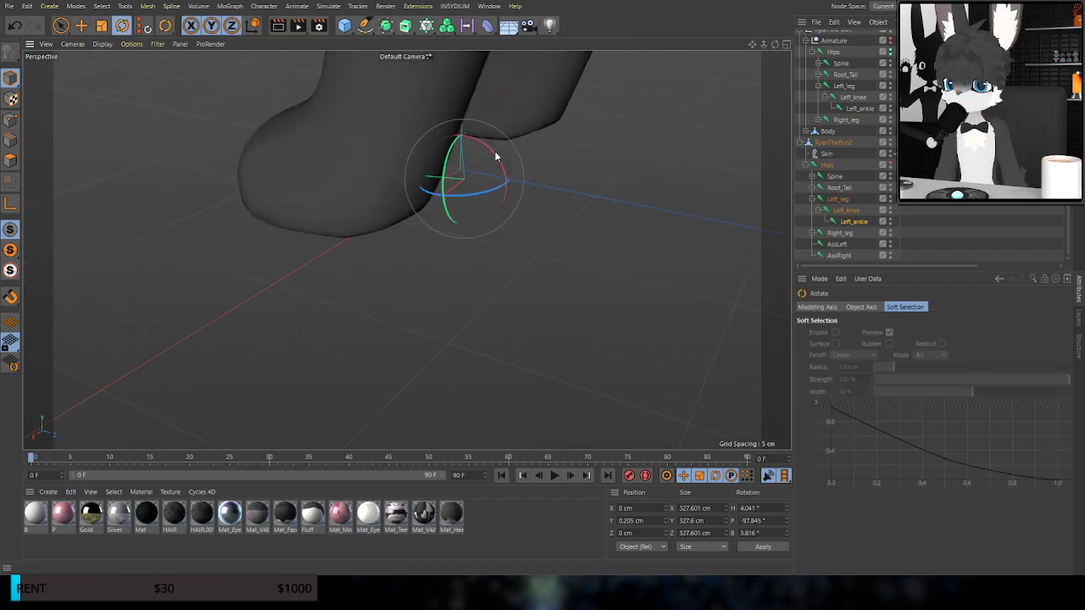
{"action": "left_click_drag", "start_coordinate": [498, 155], "coordinate": [482, 139]}
{"action": "left_click_drag", "start_coordinate": [421, 204], "coordinate": [426, 134], "text": "alt"}
{"action": "key", "text": "ctrl+z"}
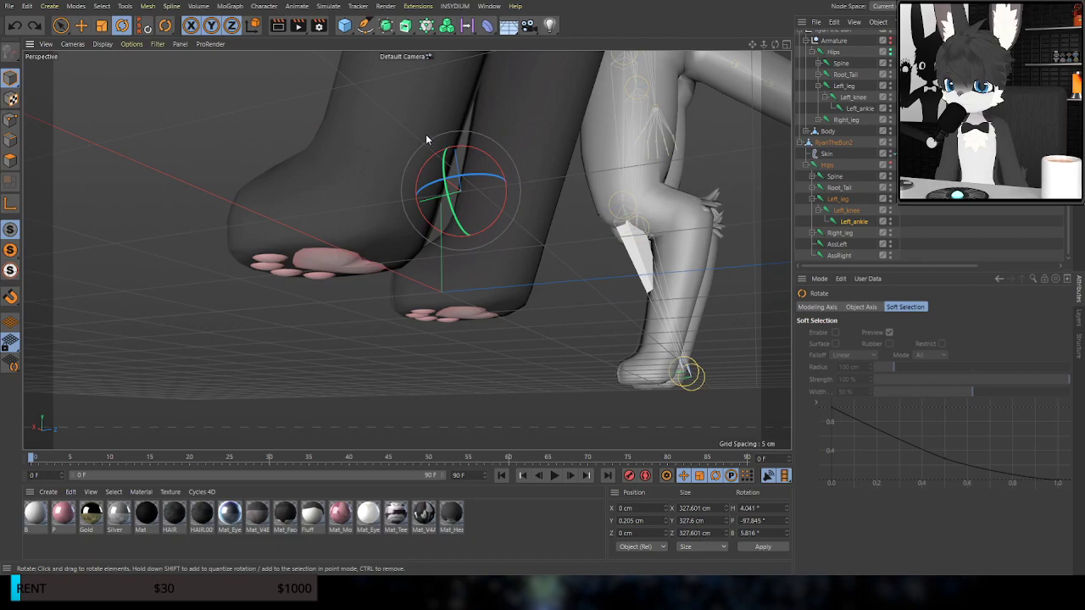
{"action": "left_click_drag", "start_coordinate": [421, 173], "coordinate": [443, 245], "text": "alt"}
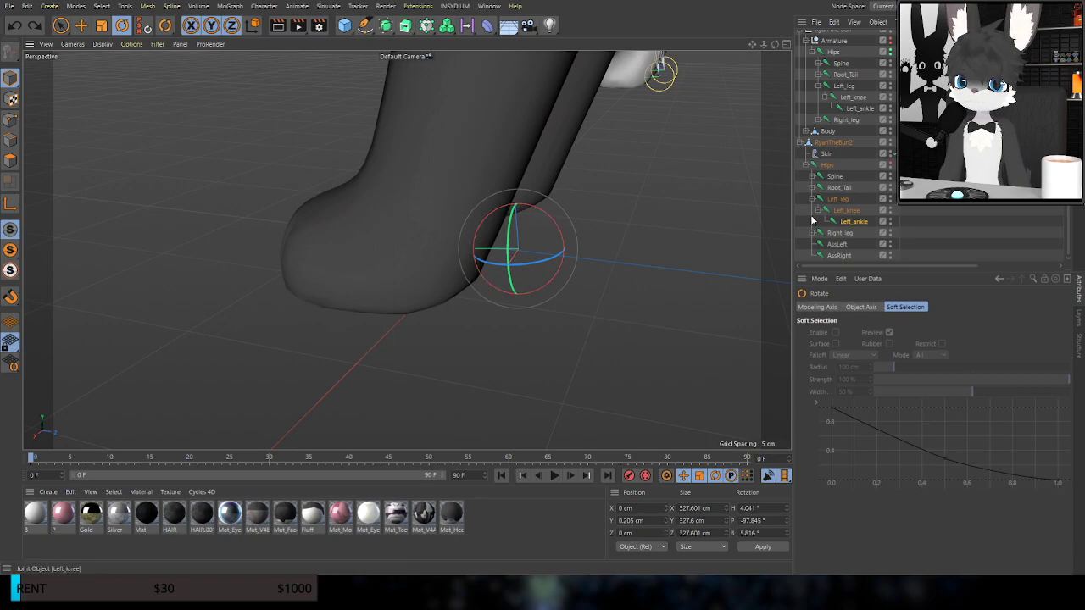
Select the Ryan the Bun armature's Left_ankle joint, test-rotate it to compare the heel, and undo the rotation
{"action": "left_click", "coordinate": [859, 109]}
{"action": "left_click_drag", "start_coordinate": [407, 148], "coordinate": [570, 254], "text": "alt"}
{"action": "right_click_drag", "start_coordinate": [374, 153], "coordinate": [577, 151], "text": "alt"}
{"action": "left_click_drag", "start_coordinate": [452, 200], "coordinate": [601, 220], "text": "alt"}
{"action": "left_click_drag", "start_coordinate": [485, 322], "coordinate": [559, 149], "text": "alt"}
{"action": "key", "text": "ctrl+z"}
{"action": "right_click_drag", "start_coordinate": [478, 173], "coordinate": [320, 170], "text": "alt"}
{"action": "left_click_drag", "start_coordinate": [320, 174], "coordinate": [593, 195], "text": "alt"}
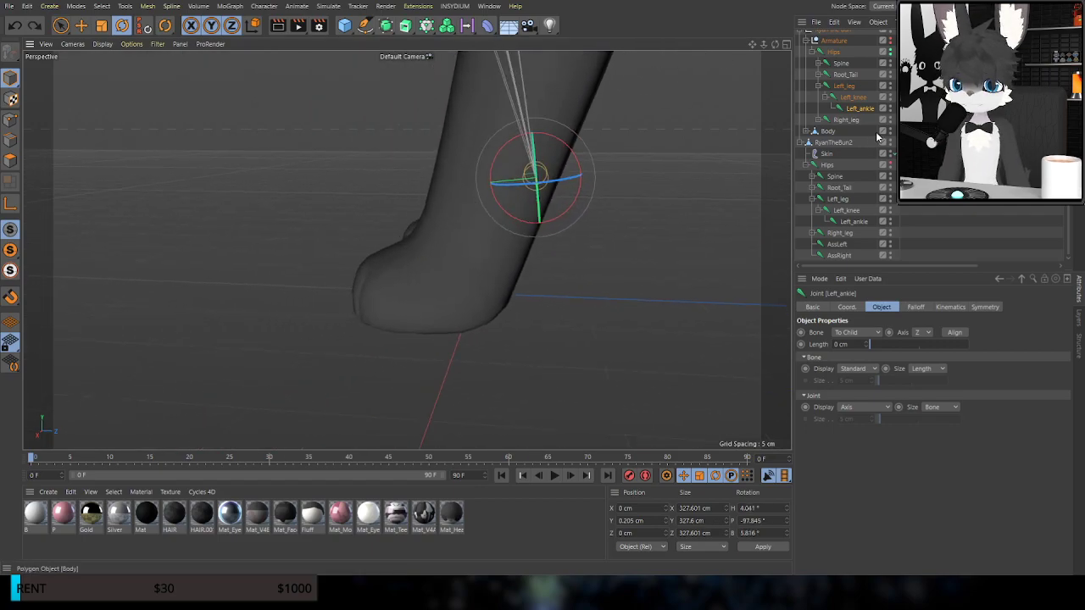
Test-rotate RyanTheBun2's Left_ankle joint, undo the rotation, and display its weights with the Weight Tool
{"action": "left_click_drag", "start_coordinate": [566, 252], "coordinate": [514, 209]}
{"action": "key", "text": "ctrl+z"}
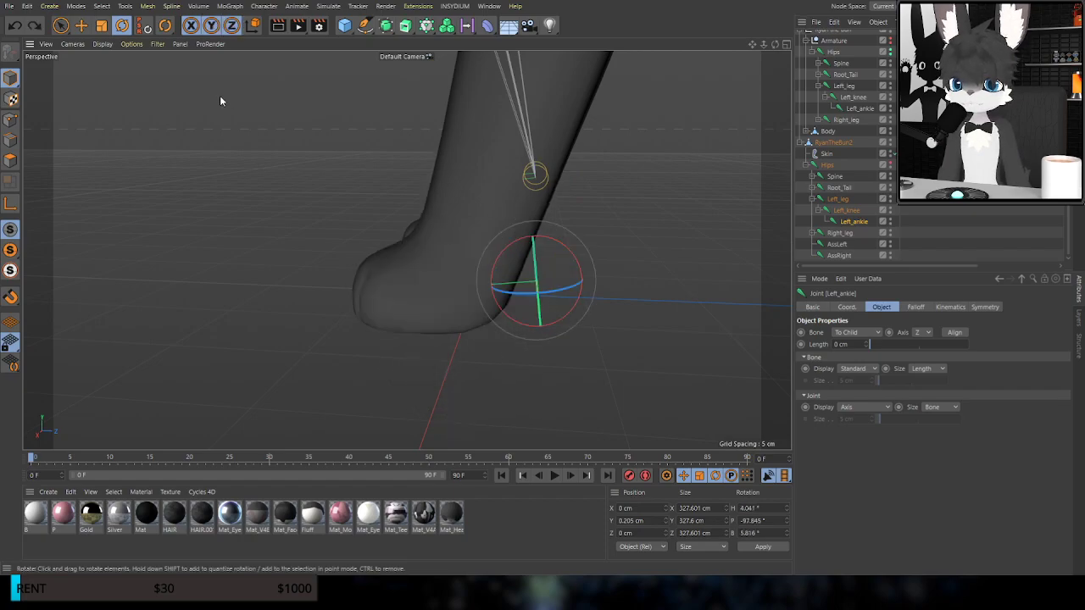
{"action": "left_click", "coordinate": [164, 26]}
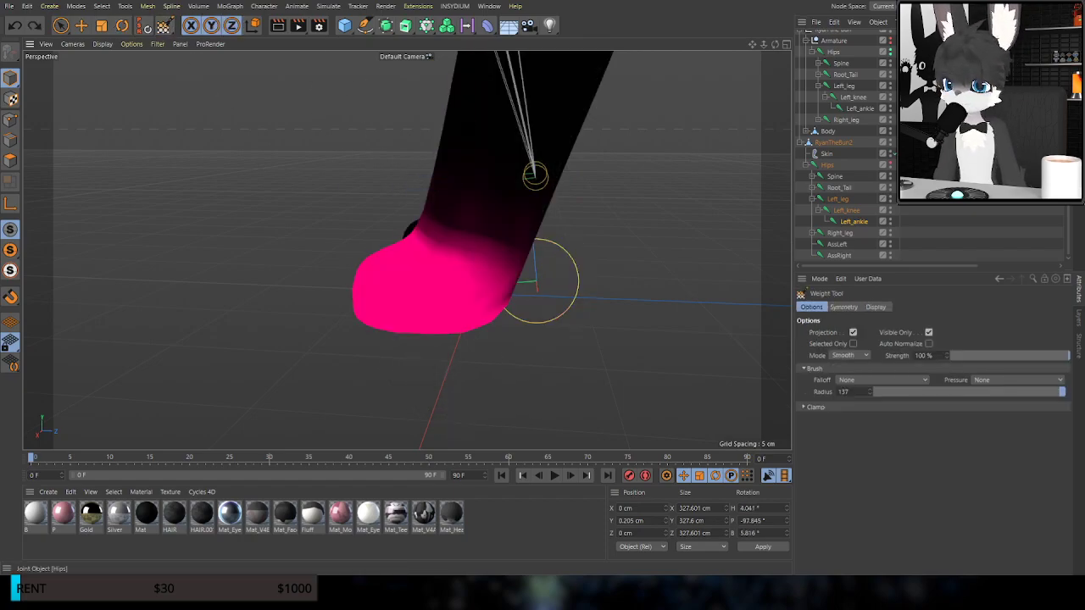
Select the Ryan the Bun armature's Left_ankle joint and examine its weights around the back of the left heel
{"action": "left_click", "coordinate": [859, 109]}
{"action": "left_click_drag", "start_coordinate": [517, 176], "coordinate": [627, 182], "text": "alt"}
{"action": "middle_click_drag", "start_coordinate": [407, 250], "coordinate": [594, 275], "text": "alt"}
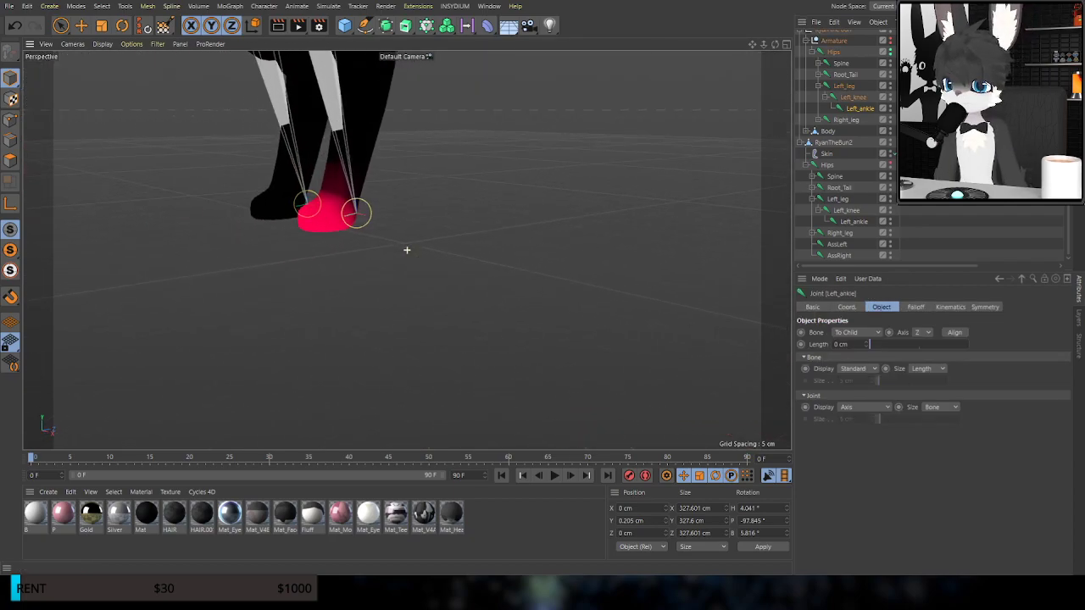
{"action": "middle_click_drag", "start_coordinate": [281, 129], "coordinate": [336, 138], "text": "alt"}
{"action": "scroll", "coordinate": [400, 223], "scroll_direction": "up", "scroll_amount": 6}
{"action": "left_click_drag", "start_coordinate": [397, 223], "coordinate": [200, 203], "text": "alt"}
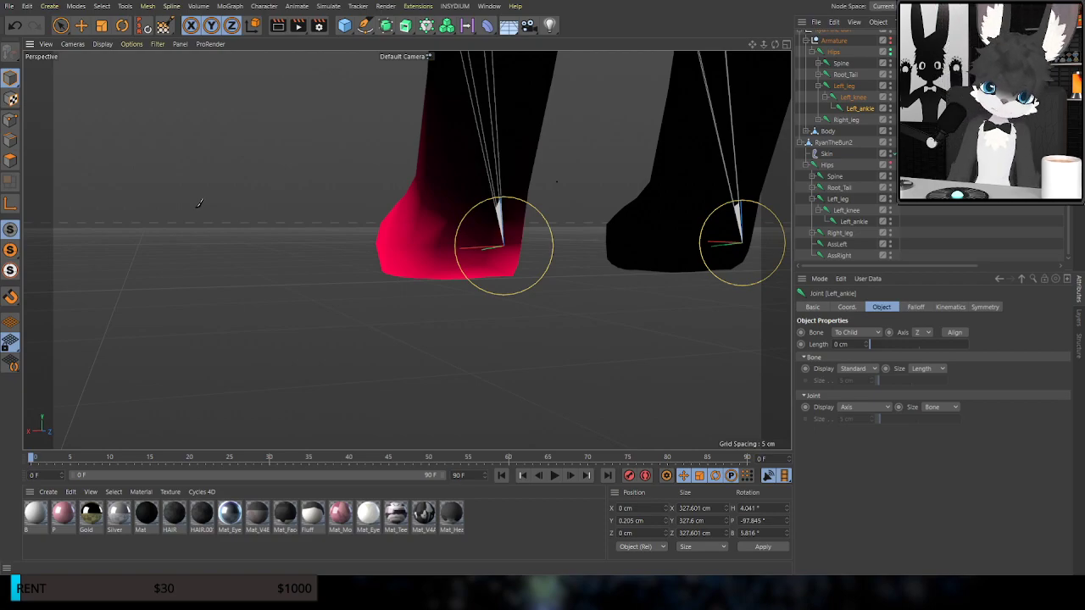
Select RyanTheBun2's Left_ankle joint and subtract its weights from the side and back of the lower left leg with a radius-75 brush
{"action": "mouse_move", "coordinate": [443, 194]}
{"action": "left_mouse_down", "text": "alt"}
{"action": "mouse_move", "coordinate": [625, 202]}
{"action": "mouse_move", "coordinate": [332, 202]}
{"action": "mouse_move", "coordinate": [516, 198]}
{"action": "mouse_move", "coordinate": [447, 177]}
{"action": "mouse_move", "coordinate": [443, 194]}
{"action": "mouse_move", "coordinate": [552, 209]}
{"action": "mouse_move", "coordinate": [525, 200]}
{"action": "mouse_move", "coordinate": [556, 194]}
{"action": "mouse_move", "coordinate": [337, 109]}
{"action": "mouse_move", "coordinate": [276, 124]}
{"action": "left_mouse_up", "text": "alt"}
{"action": "left_click", "coordinate": [862, 223]}
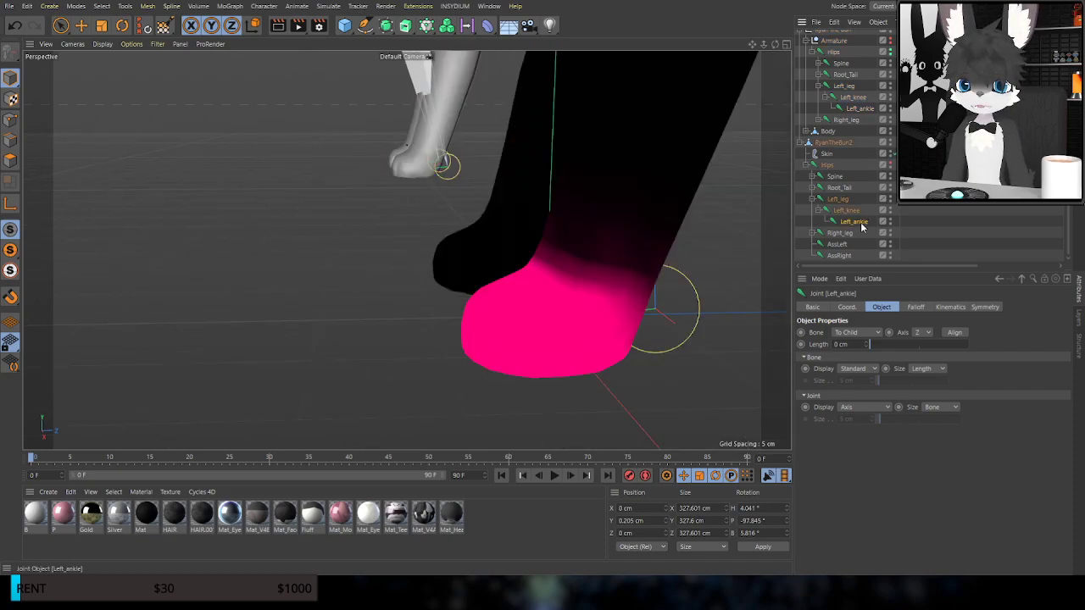
{"action": "left_click_drag", "start_coordinate": [649, 220], "coordinate": [492, 183], "text": "alt"}
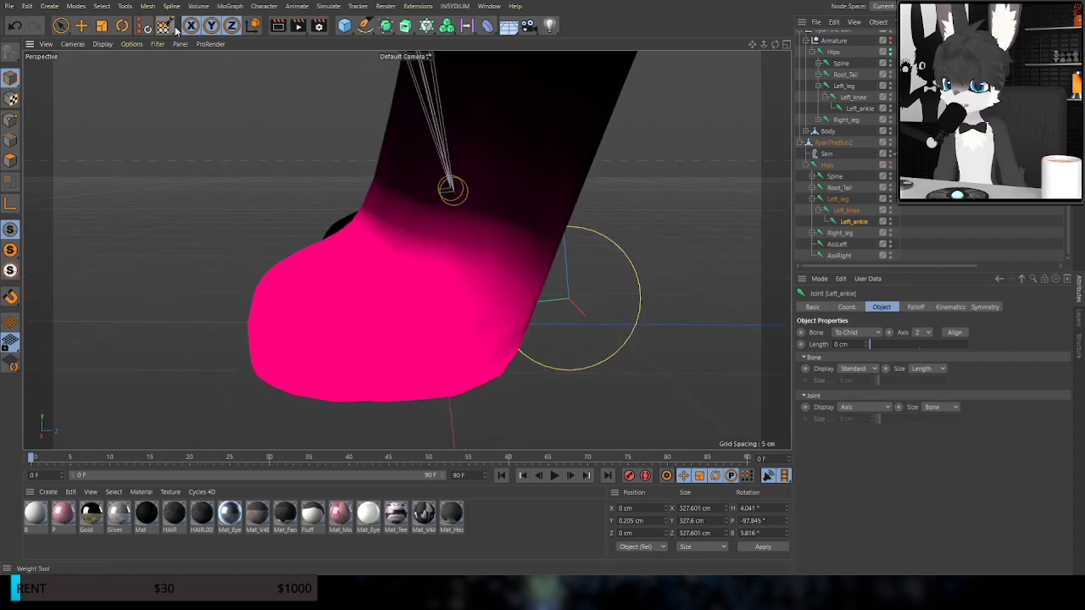
{"action": "left_click", "coordinate": [170, 28]}
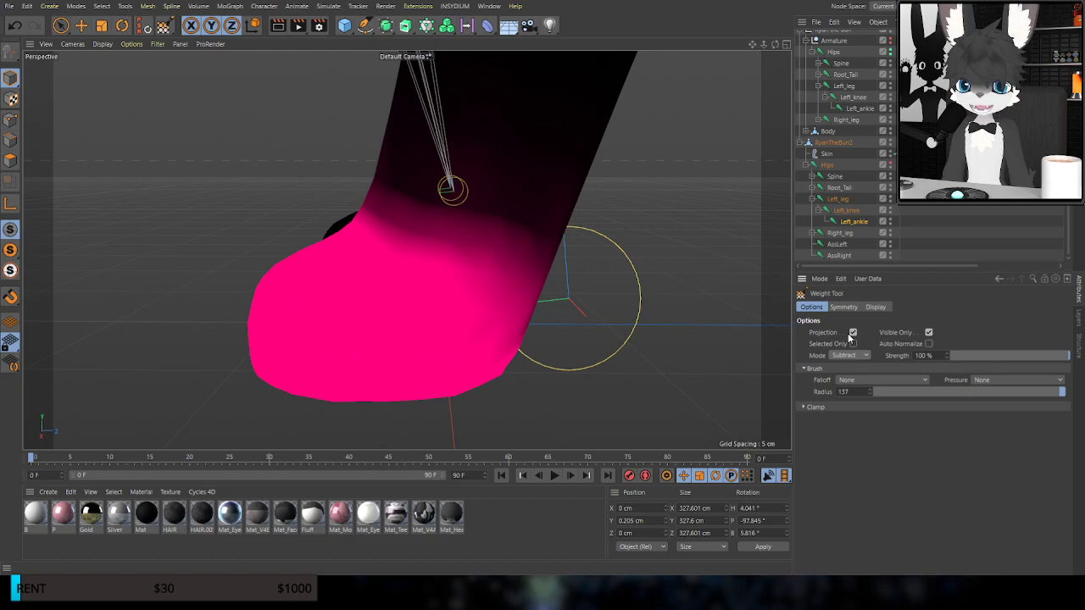
{"action": "middle_click_drag", "start_coordinate": [489, 229], "coordinate": [455, 230]}
{"action": "left_click_drag", "start_coordinate": [465, 263], "coordinate": [473, 239], "text": "alt"}
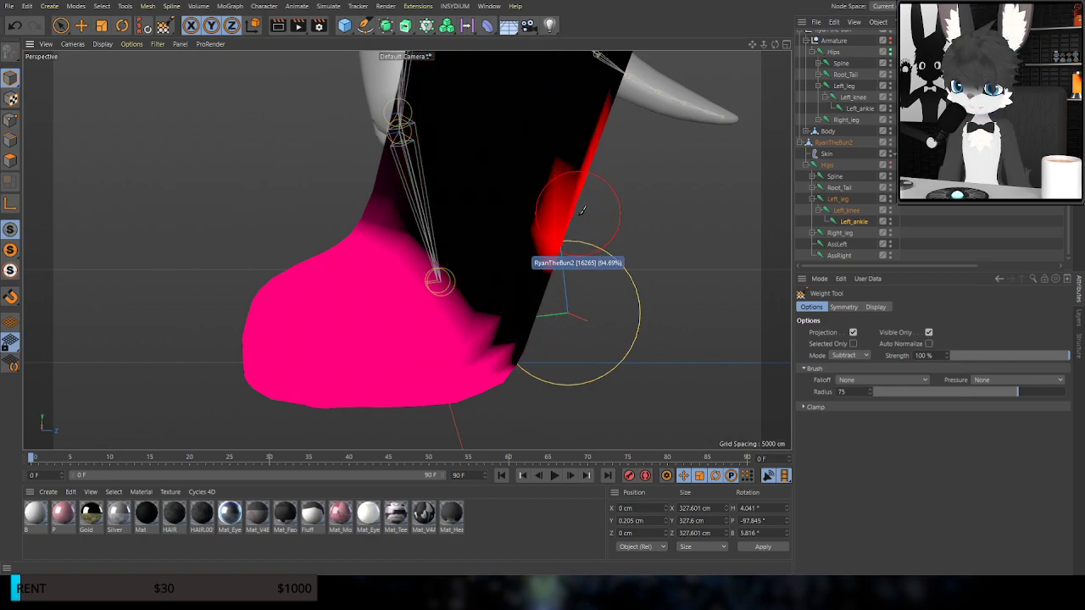
{"action": "left_click_drag", "start_coordinate": [387, 155], "coordinate": [417, 148]}
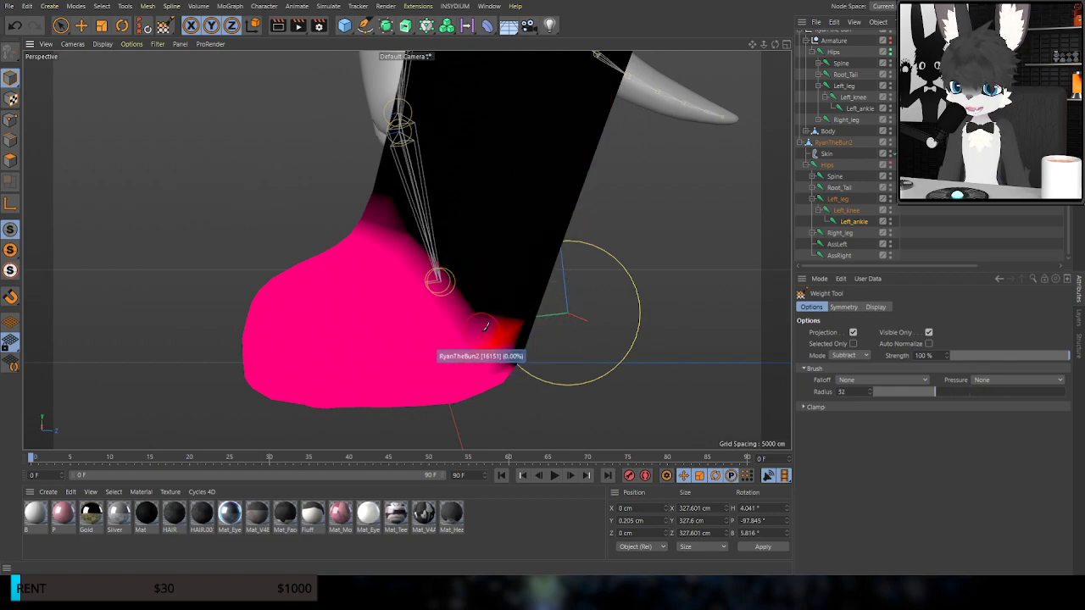
Subtract the leftover Left_ankle weights from both sides of the left heel with a radius-32 brush
{"action": "left_click_drag", "start_coordinate": [514, 293], "coordinate": [482, 289], "text": "alt"}
{"action": "scroll", "coordinate": [497, 312], "scroll_direction": "up", "scroll_amount": 3}
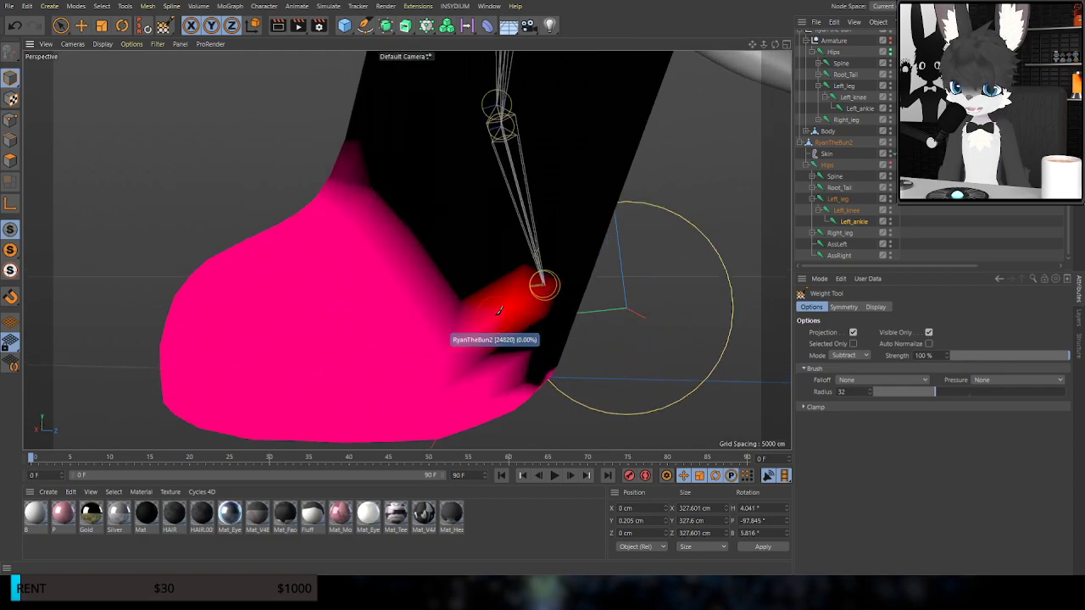
{"action": "left_click", "coordinate": [474, 300]}
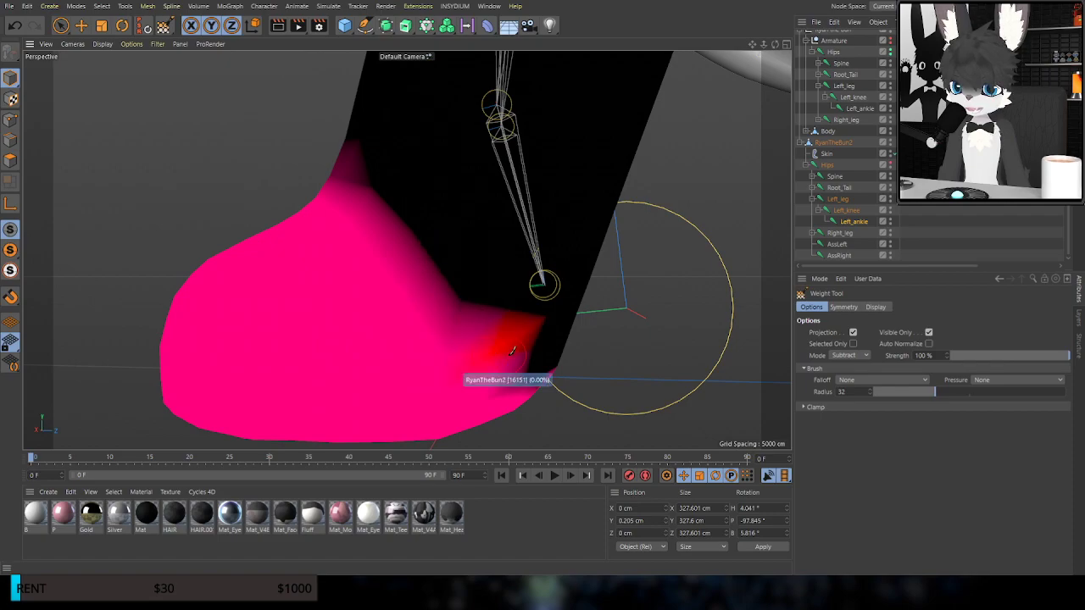
{"action": "left_click_drag", "start_coordinate": [523, 379], "coordinate": [239, 254], "text": "alt"}
{"action": "left_click_drag", "start_coordinate": [364, 280], "coordinate": [460, 331], "text": "alt"}
{"action": "left_click_drag", "start_coordinate": [397, 249], "coordinate": [437, 305], "text": "alt"}
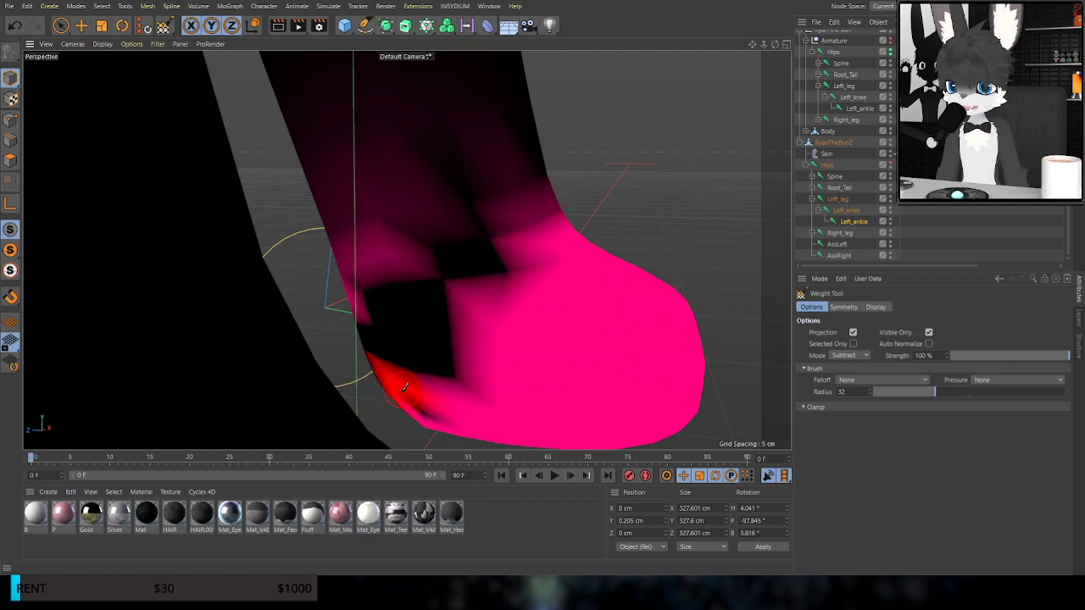
Set the Weight Tool to Add and paint Left_ankle weights along the lower back edge of the left heel
{"action": "left_click_drag", "start_coordinate": [405, 319], "coordinate": [407, 294], "text": "alt"}
{"action": "left_click_drag", "start_coordinate": [440, 265], "coordinate": [440, 265], "text": "alt"}
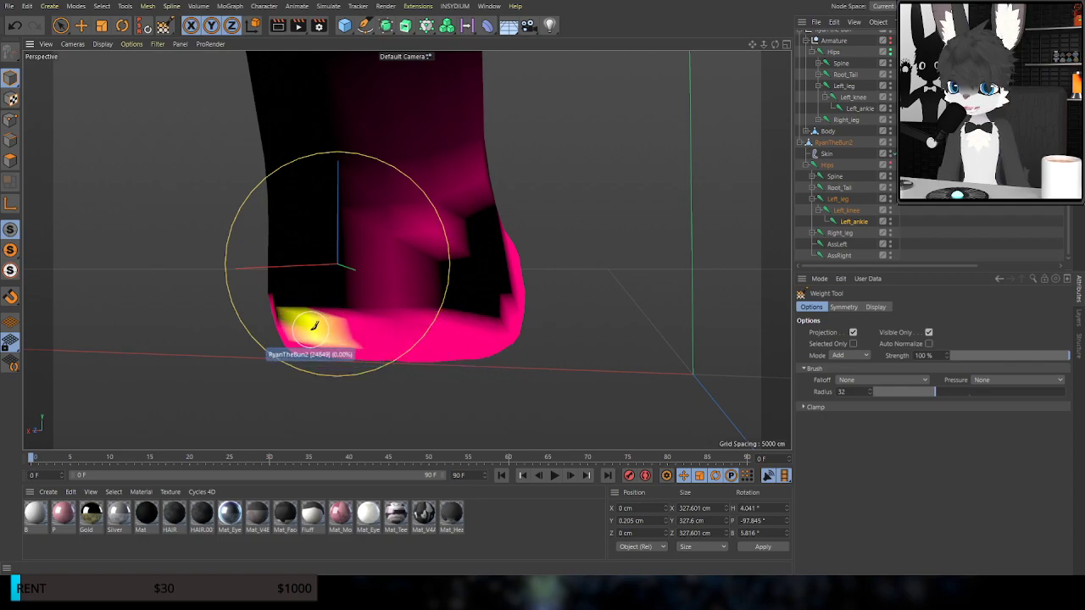
{"action": "mouse_move", "coordinate": [319, 316]}
{"action": "left_mouse_down", "text": "alt"}
{"action": "mouse_move", "coordinate": [508, 322]}
{"action": "mouse_move", "coordinate": [191, 331]}
{"action": "mouse_move", "coordinate": [338, 321]}
{"action": "mouse_move", "coordinate": [295, 328]}
{"action": "left_mouse_up", "text": "alt"}
{"action": "middle_click_drag", "start_coordinate": [388, 241], "coordinate": [450, 285], "text": "alt"}
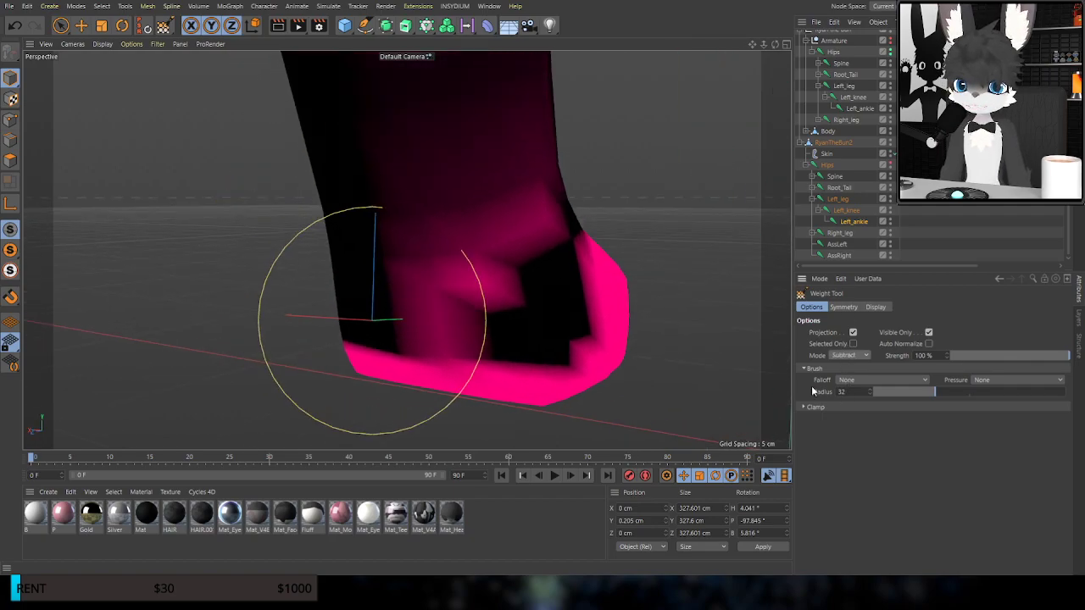
Set the Weight Tool to Subtract with radius 107 and clear Left_ankle weights from the back and inner side of the lower leg
{"action": "middle_click_drag", "start_coordinate": [414, 193], "coordinate": [478, 194]}
{"action": "mouse_move", "coordinate": [402, 189]}
{"action": "left_mouse_down"}
{"action": "mouse_move", "coordinate": [536, 136]}
{"action": "mouse_move", "coordinate": [496, 219]}
{"action": "left_mouse_up"}
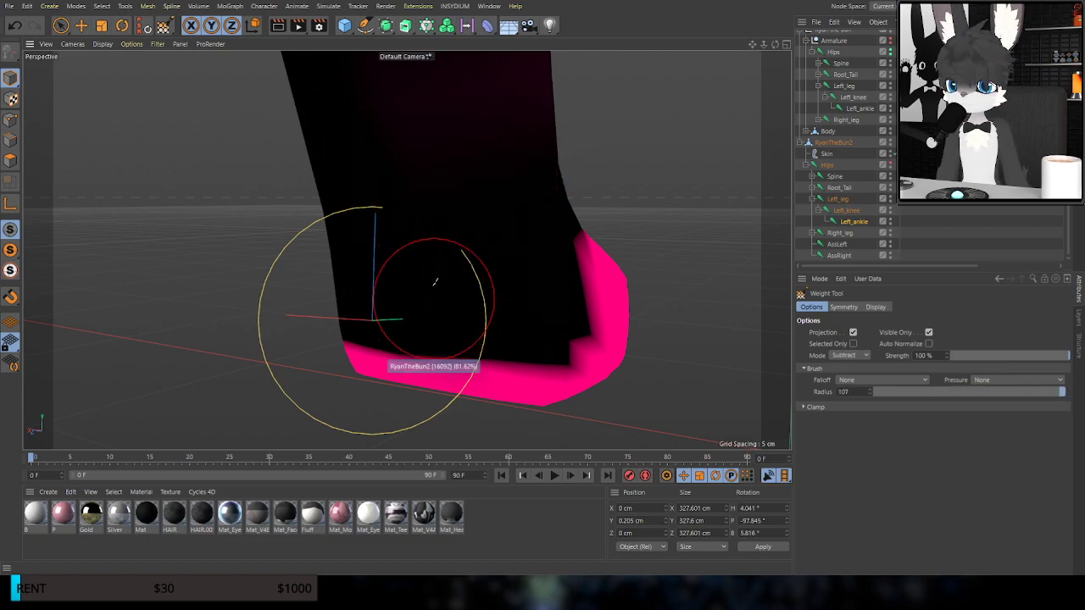
{"action": "mouse_move", "coordinate": [373, 189]}
{"action": "left_mouse_down", "text": "alt"}
{"action": "mouse_move", "coordinate": [489, 194]}
{"action": "mouse_move", "coordinate": [548, 181]}
{"action": "mouse_move", "coordinate": [403, 211]}
{"action": "mouse_move", "coordinate": [364, 313]}
{"action": "mouse_move", "coordinate": [382, 305]}
{"action": "mouse_move", "coordinate": [330, 281]}
{"action": "mouse_move", "coordinate": [262, 296]}
{"action": "mouse_move", "coordinate": [238, 351]}
{"action": "mouse_move", "coordinate": [381, 309]}
{"action": "left_mouse_up", "text": "alt"}
{"action": "mouse_move", "coordinate": [631, 283]}
{"action": "left_mouse_down", "text": "alt"}
{"action": "mouse_move", "coordinate": [407, 167]}
{"action": "mouse_move", "coordinate": [428, 201]}
{"action": "left_mouse_up", "text": "alt"}
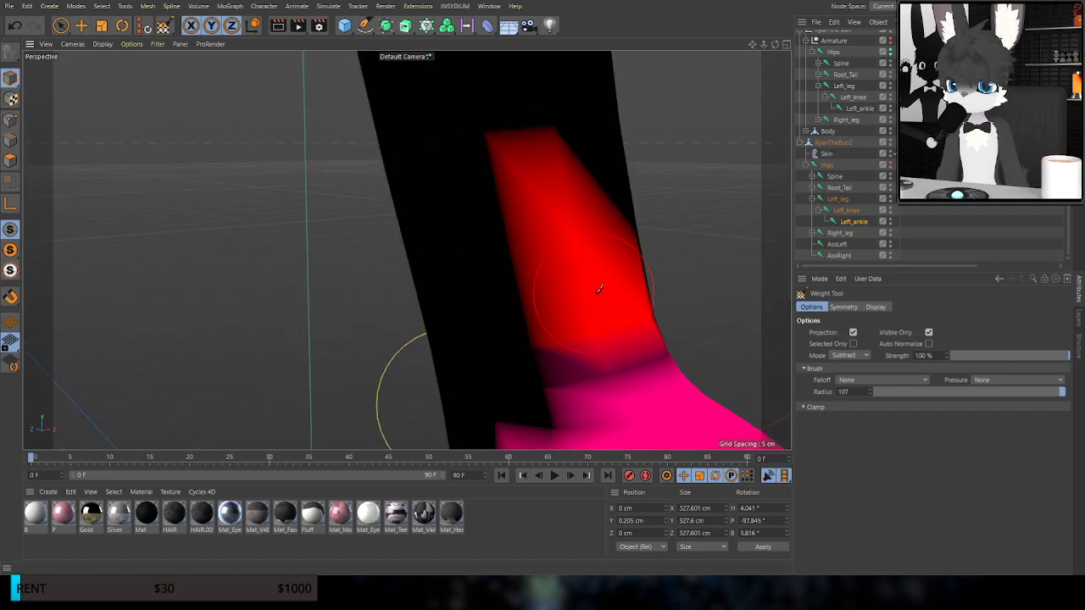
{"action": "mouse_move", "coordinate": [482, 234]}
{"action": "left_mouse_down", "text": "alt"}
{"action": "mouse_move", "coordinate": [525, 230]}
{"action": "mouse_move", "coordinate": [199, 218]}
{"action": "mouse_move", "coordinate": [486, 233]}
{"action": "left_mouse_up", "text": "alt"}
{"action": "left_click_drag", "start_coordinate": [655, 272], "coordinate": [519, 229], "text": "alt"}
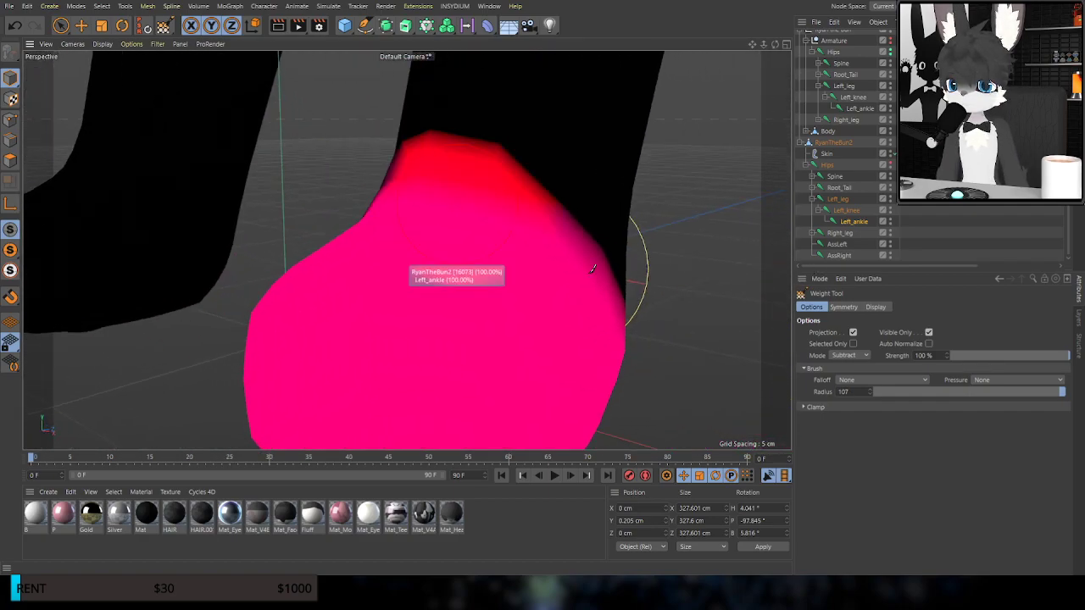
Switch the Weight Tool to Smooth mode with radius 163, try smoothing the left ankle weights, and undo the stroke
{"action": "left_click", "coordinate": [849, 417]}
{"action": "left_click_drag", "start_coordinate": [504, 266], "coordinate": [461, 266], "text": "alt"}
{"action": "scroll", "coordinate": [459, 266], "scroll_direction": "down", "scroll_amount": 3}
{"action": "middle_click_drag", "start_coordinate": [494, 278], "coordinate": [523, 279]}
{"action": "left_click_drag", "start_coordinate": [531, 284], "coordinate": [436, 292], "text": "alt"}
{"action": "mouse_move", "coordinate": [407, 250]}
{"action": "left_mouse_down", "text": "alt"}
{"action": "mouse_move", "coordinate": [391, 258]}
{"action": "mouse_move", "coordinate": [489, 303]}
{"action": "mouse_move", "coordinate": [368, 226]}
{"action": "mouse_move", "coordinate": [605, 256]}
{"action": "mouse_move", "coordinate": [447, 193]}
{"action": "mouse_move", "coordinate": [542, 268]}
{"action": "left_mouse_up", "text": "alt"}
{"action": "key", "text": "ctrl+z"}
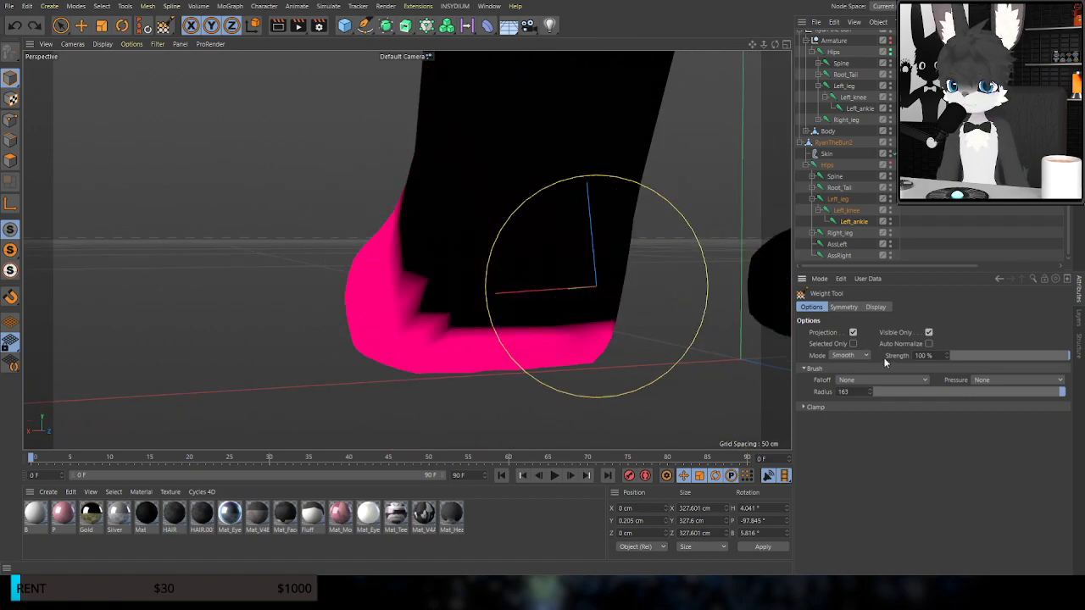
Turn off Visible Only and smooth the Left_ankle weights across the left foot and lower leg with a radius of 197
{"action": "scroll", "coordinate": [416, 322], "scroll_direction": "down", "scroll_amount": 3}
{"action": "middle_click_drag", "start_coordinate": [449, 281], "coordinate": [467, 279]}
{"action": "mouse_move", "coordinate": [435, 264]}
{"action": "left_mouse_down"}
{"action": "mouse_move", "coordinate": [559, 284]}
{"action": "mouse_move", "coordinate": [487, 317]}
{"action": "mouse_move", "coordinate": [406, 261]}
{"action": "left_mouse_up"}
{"action": "key", "text": "ctrl+z"}
{"action": "left_click", "coordinate": [928, 343]}
{"action": "mouse_move", "coordinate": [578, 308]}
{"action": "left_mouse_down"}
{"action": "mouse_move", "coordinate": [501, 283]}
{"action": "mouse_move", "coordinate": [484, 263]}
{"action": "left_mouse_up"}
{"action": "key", "text": "ctrl+z"}
{"action": "key", "text": "ctrl+z"}
{"action": "key", "text": "ctrl+z"}
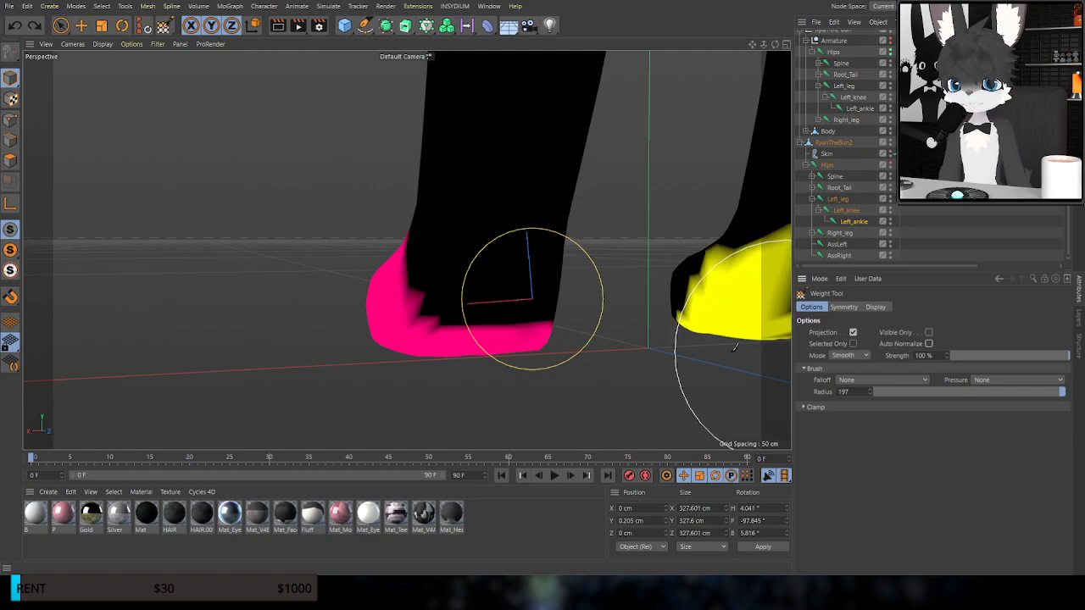
{"action": "mouse_move", "coordinate": [431, 270]}
{"action": "left_mouse_down"}
{"action": "mouse_move", "coordinate": [536, 319]}
{"action": "mouse_move", "coordinate": [393, 268]}
{"action": "mouse_move", "coordinate": [581, 328]}
{"action": "mouse_move", "coordinate": [542, 337]}
{"action": "mouse_move", "coordinate": [516, 288]}
{"action": "mouse_move", "coordinate": [516, 311]}
{"action": "mouse_move", "coordinate": [493, 308]}
{"action": "mouse_move", "coordinate": [544, 313]}
{"action": "mouse_move", "coordinate": [516, 281]}
{"action": "mouse_move", "coordinate": [372, 183]}
{"action": "mouse_move", "coordinate": [438, 165]}
{"action": "mouse_move", "coordinate": [552, 310]}
{"action": "mouse_move", "coordinate": [514, 315]}
{"action": "mouse_move", "coordinate": [407, 272]}
{"action": "mouse_move", "coordinate": [363, 162]}
{"action": "left_mouse_up"}
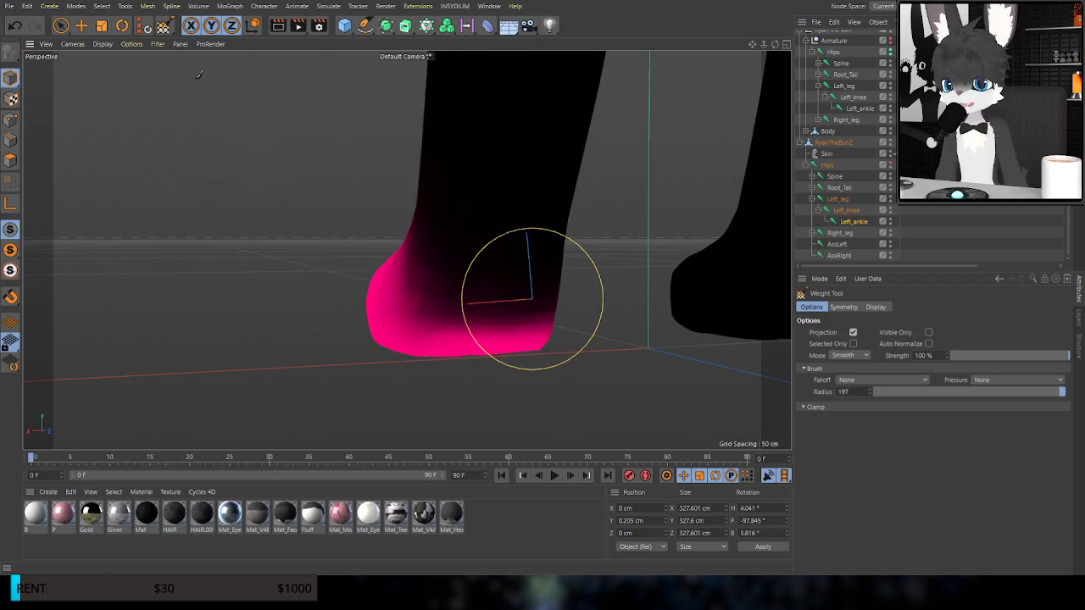
Test-rotate RyanTheBun2's Left_ankle joint, inspect the smoothed heel from several sides, and undo the rotation
{"action": "left_click", "coordinate": [121, 27]}
{"action": "left_click_drag", "start_coordinate": [305, 127], "coordinate": [466, 164], "text": "alt"}
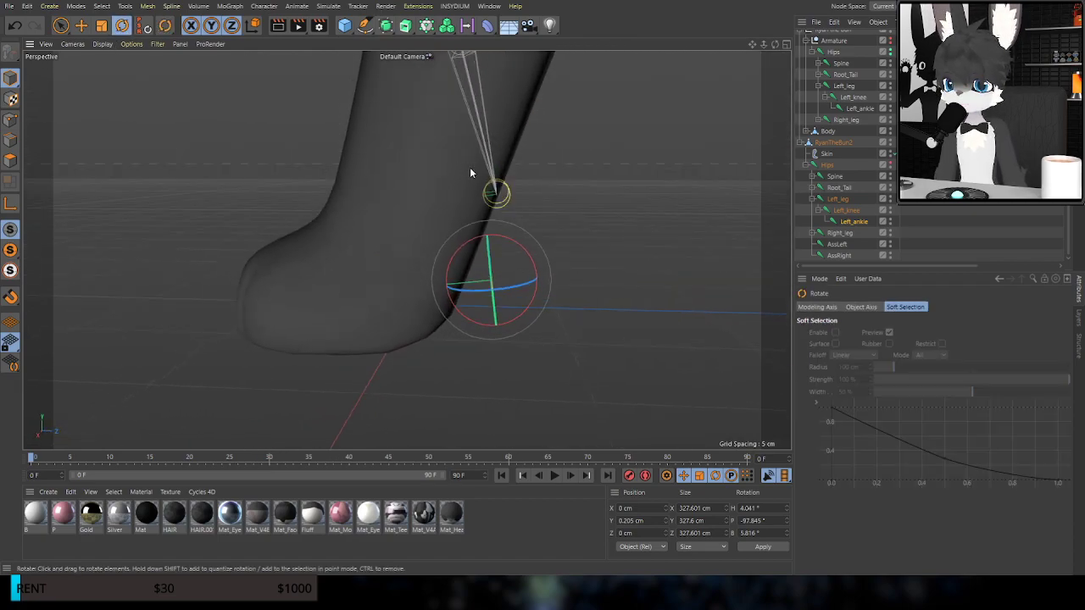
{"action": "mouse_move", "coordinate": [514, 244]}
{"action": "left_mouse_down"}
{"action": "mouse_move", "coordinate": [456, 222]}
{"action": "mouse_move", "coordinate": [539, 259]}
{"action": "mouse_move", "coordinate": [516, 246]}
{"action": "mouse_move", "coordinate": [525, 248]}
{"action": "left_mouse_up"}
{"action": "mouse_move", "coordinate": [450, 201]}
{"action": "left_mouse_down", "text": "alt"}
{"action": "mouse_move", "coordinate": [491, 218]}
{"action": "mouse_move", "coordinate": [589, 223]}
{"action": "mouse_move", "coordinate": [574, 240]}
{"action": "mouse_move", "coordinate": [443, 220]}
{"action": "mouse_move", "coordinate": [434, 200]}
{"action": "left_mouse_up", "text": "alt"}
{"action": "left_click_drag", "start_coordinate": [529, 245], "coordinate": [476, 235]}
{"action": "left_click_drag", "start_coordinate": [430, 285], "coordinate": [319, 260], "text": "alt"}
{"action": "middle_click_drag", "start_coordinate": [464, 341], "coordinate": [460, 234], "text": "alt"}
{"action": "left_click_drag", "start_coordinate": [459, 235], "coordinate": [542, 252], "text": "alt"}
{"action": "key", "text": "ctrl+z"}
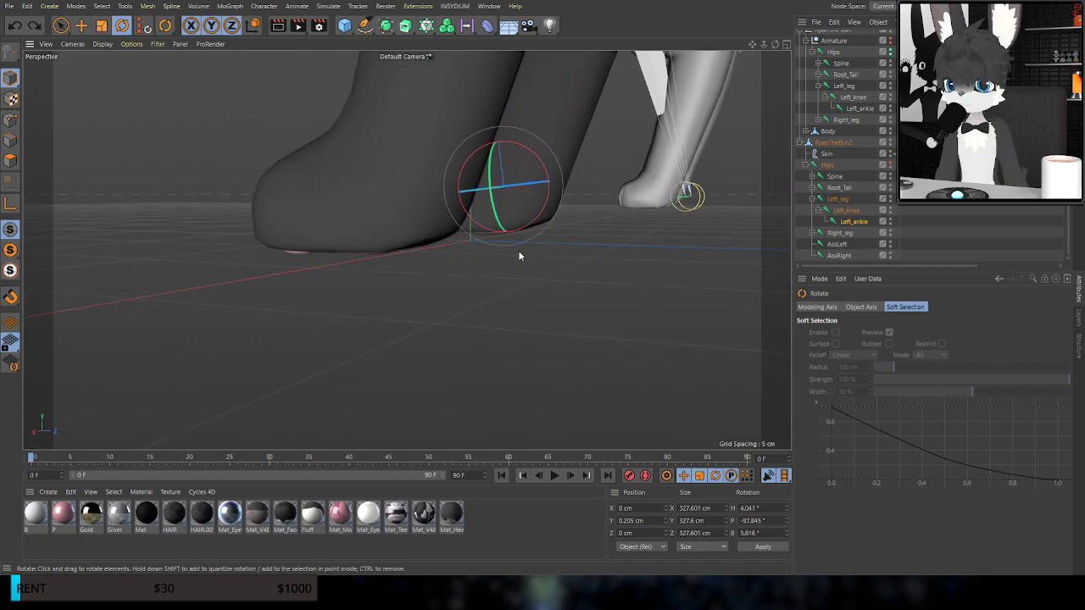
Examine the Left_ankle joint's placement relative to the heel in the Right view and return to the Perspective view
{"action": "left_click_drag", "start_coordinate": [336, 183], "coordinate": [439, 268], "text": "alt"}
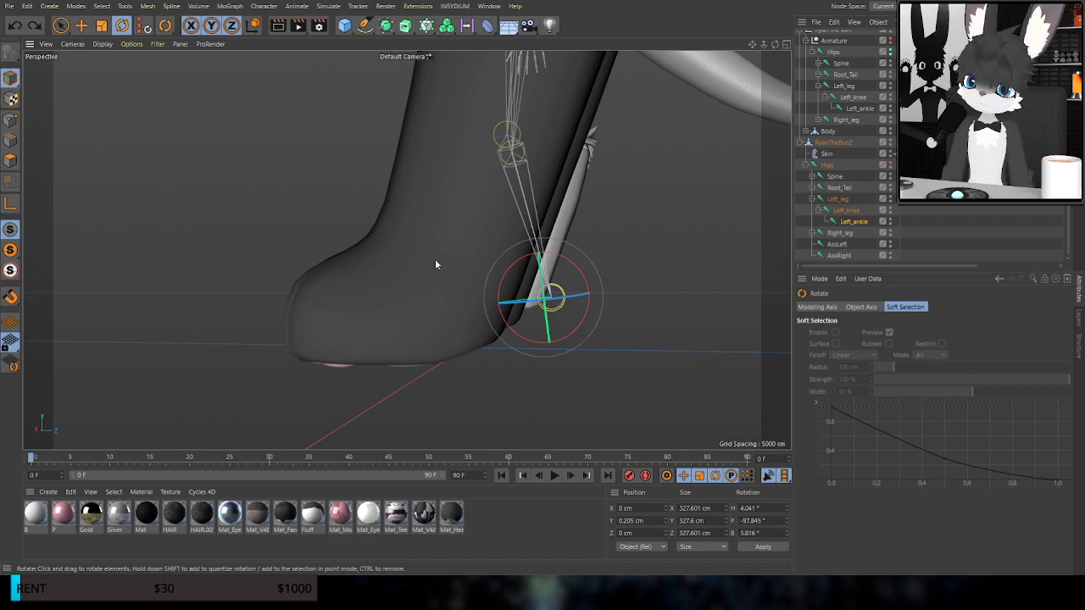
{"action": "mouse_move", "coordinate": [438, 262]}
{"action": "left_mouse_down", "text": "alt"}
{"action": "mouse_move", "coordinate": [449, 249]}
{"action": "mouse_move", "coordinate": [440, 253]}
{"action": "left_mouse_up", "text": "alt"}
{"action": "middle_click", "coordinate": [440, 253]}
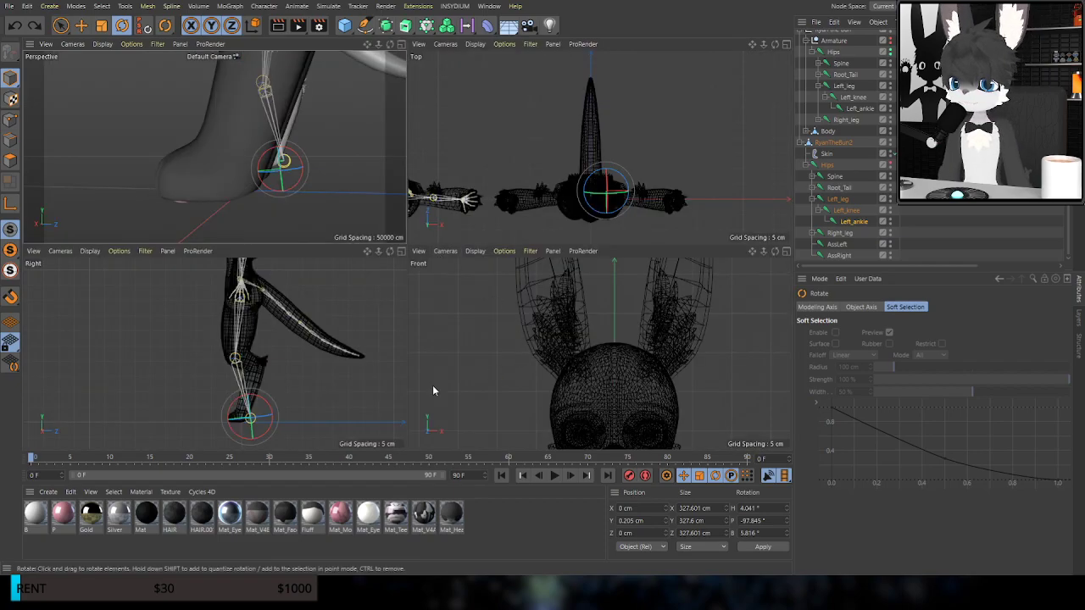
{"action": "middle_click", "coordinate": [286, 370]}
{"action": "scroll", "coordinate": [437, 400], "scroll_direction": "up", "scroll_amount": 12}
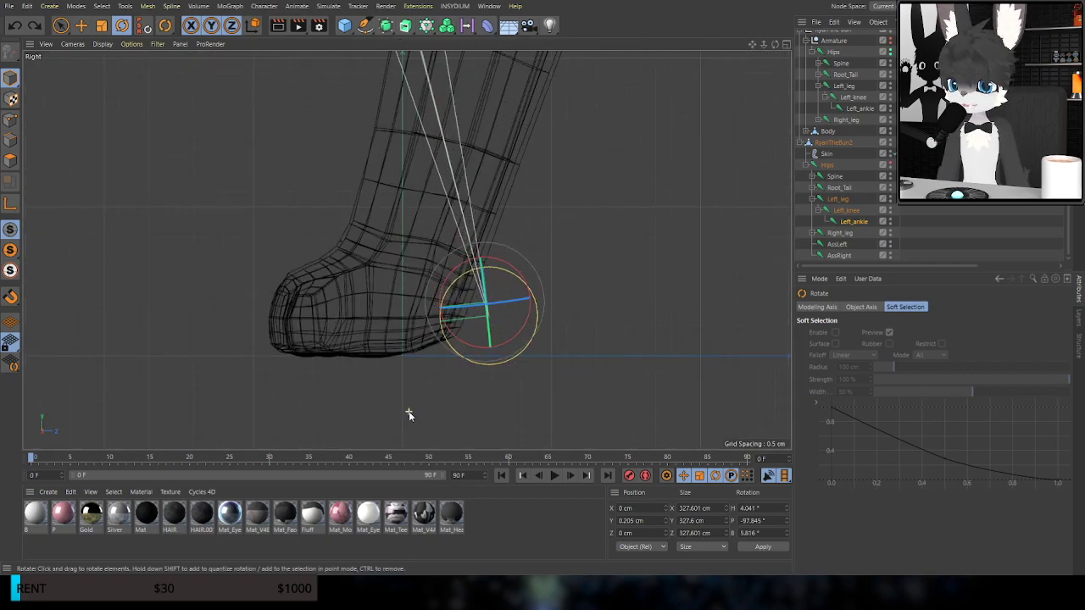
{"action": "scroll", "coordinate": [410, 403], "scroll_direction": "down", "scroll_amount": 8}
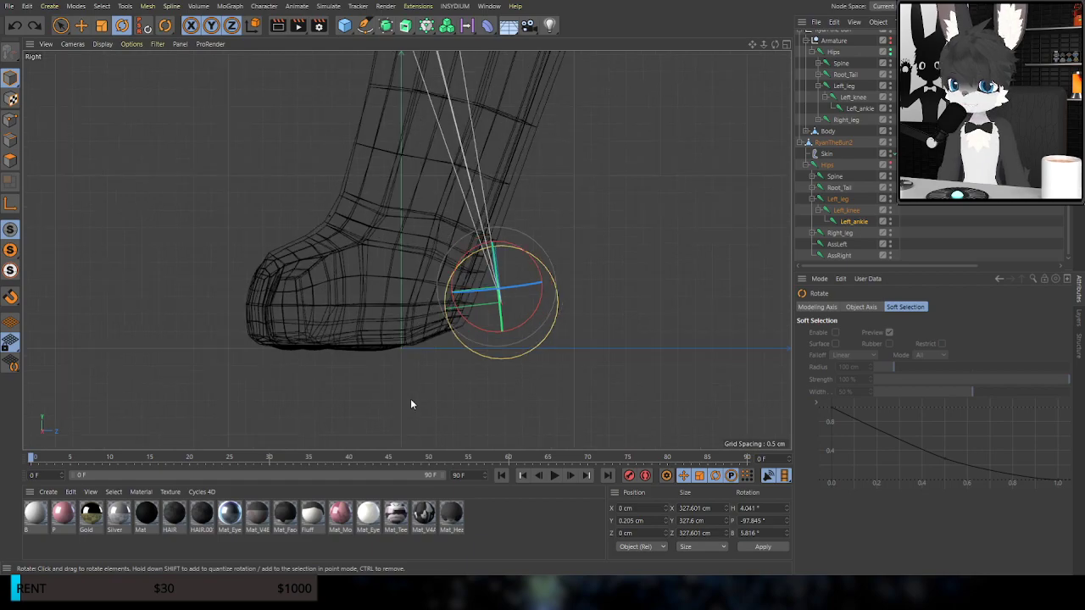
{"action": "scroll", "coordinate": [410, 402], "scroll_direction": "down", "scroll_amount": 4}
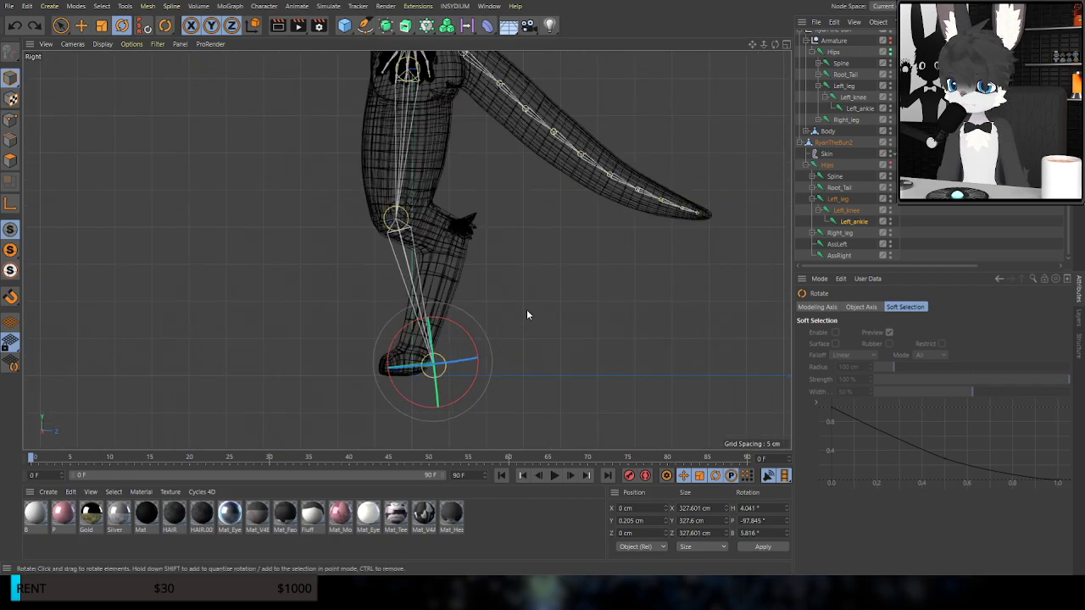
{"action": "key", "text": "ctrl+z"}
{"action": "scroll", "coordinate": [418, 248], "scroll_direction": "down", "scroll_amount": 7}
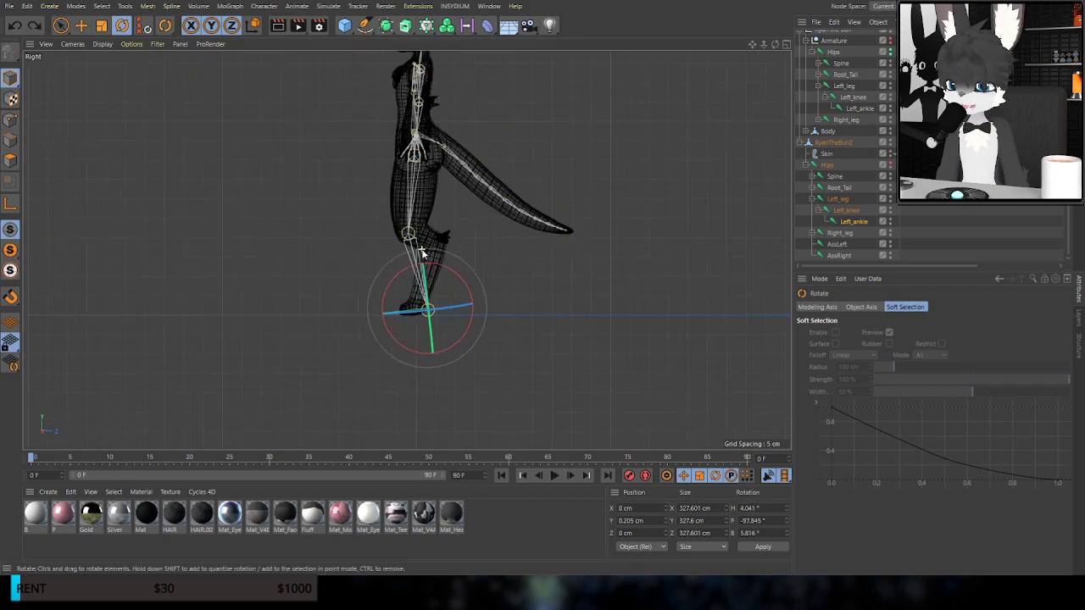
{"action": "scroll", "coordinate": [418, 249], "scroll_direction": "up", "scroll_amount": 5}
{"action": "middle_click", "coordinate": [413, 243]}
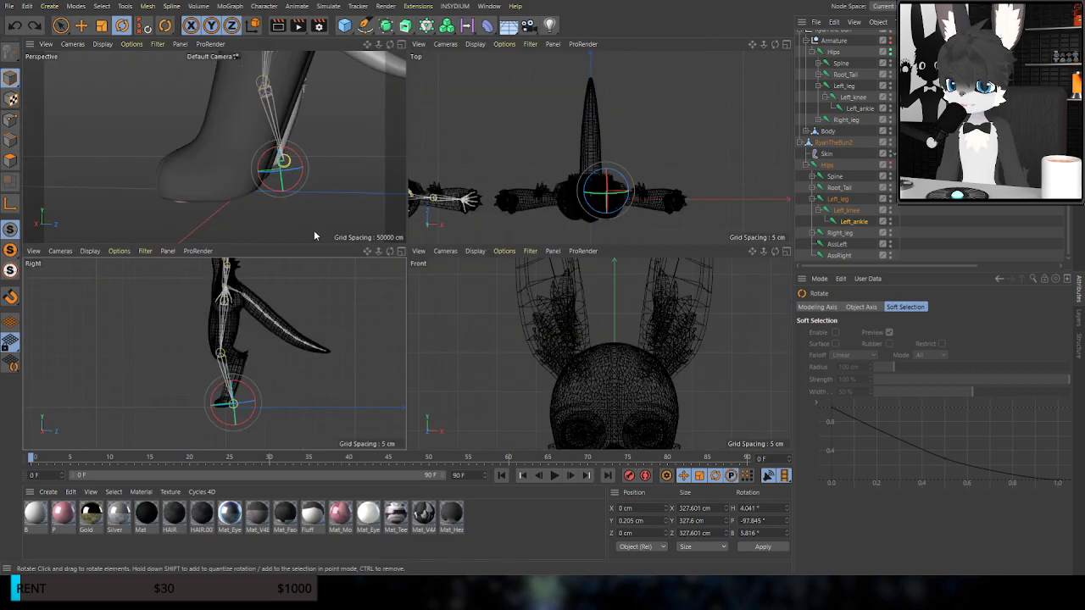
{"action": "middle_click", "coordinate": [322, 235]}
{"action": "mouse_move", "coordinate": [427, 228]}
{"action": "left_mouse_down", "text": "alt"}
{"action": "mouse_move", "coordinate": [500, 254]}
{"action": "mouse_move", "coordinate": [442, 220]}
{"action": "left_mouse_up", "text": "alt"}
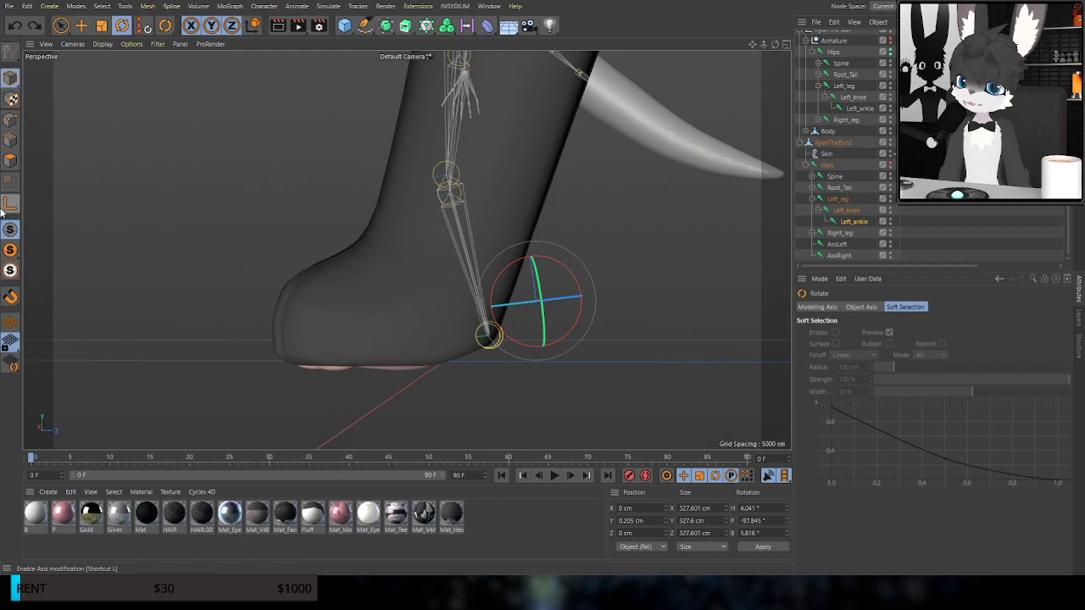
Try rotating RyanTheBun2's Left_ankle joint with axis modification enabled, and restore its original rotation
{"action": "left_click_drag", "start_coordinate": [594, 264], "coordinate": [577, 293]}
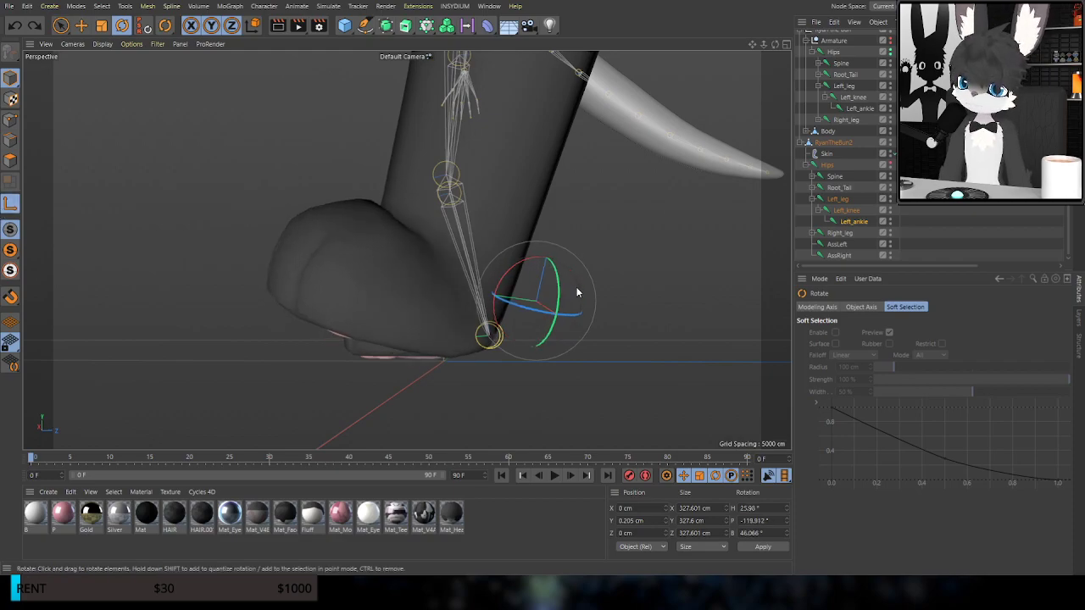
{"action": "left_click_drag", "start_coordinate": [361, 265], "coordinate": [519, 284], "text": "alt"}
{"action": "left_click_drag", "start_coordinate": [444, 274], "coordinate": [246, 269], "text": "alt"}
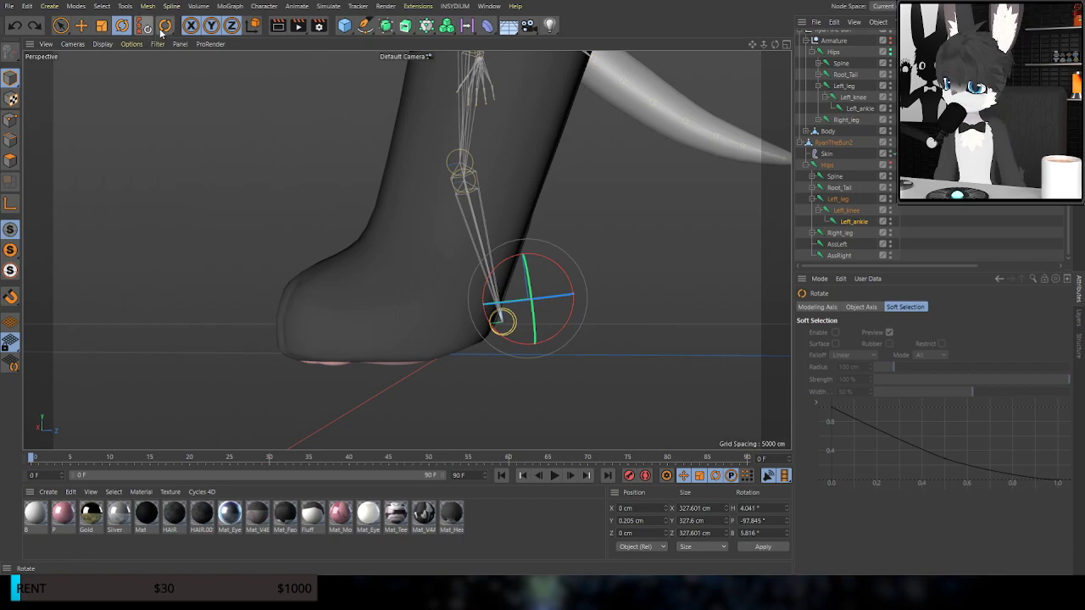
Display the Left_ankle weights, add the Armature's Left_ankle joint to the selection, and compare the weights on both models' left feet
{"action": "left_click", "coordinate": [195, 71]}
{"action": "left_click_drag", "start_coordinate": [431, 284], "coordinate": [380, 295], "text": "alt"}
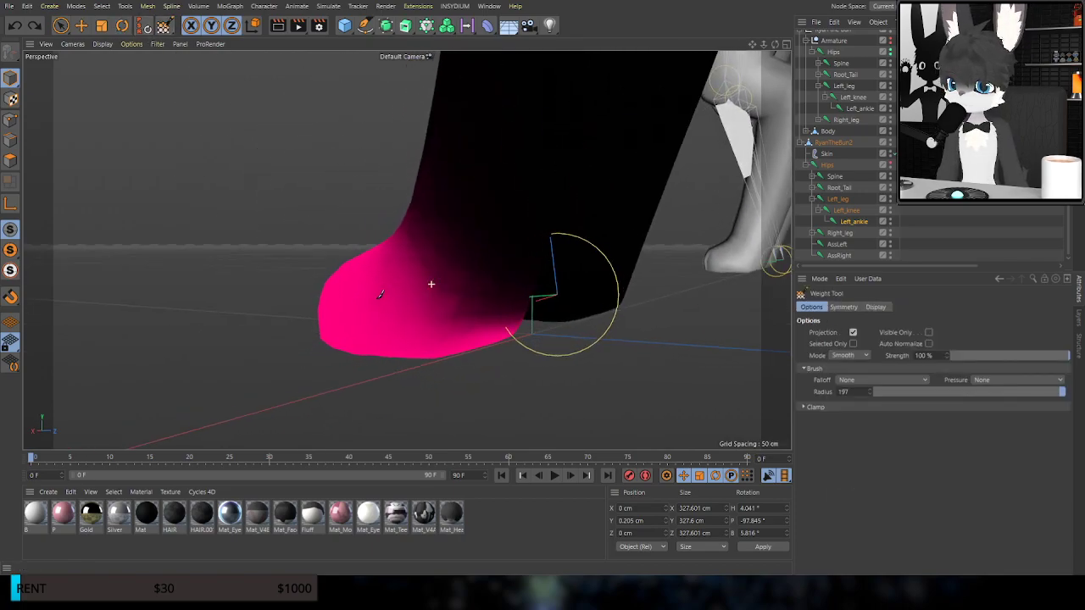
{"action": "mouse_move", "coordinate": [643, 204]}
{"action": "left_mouse_down", "text": "alt"}
{"action": "mouse_move", "coordinate": [553, 188]}
{"action": "mouse_move", "coordinate": [405, 203]}
{"action": "mouse_move", "coordinate": [481, 202]}
{"action": "left_mouse_up", "text": "alt"}
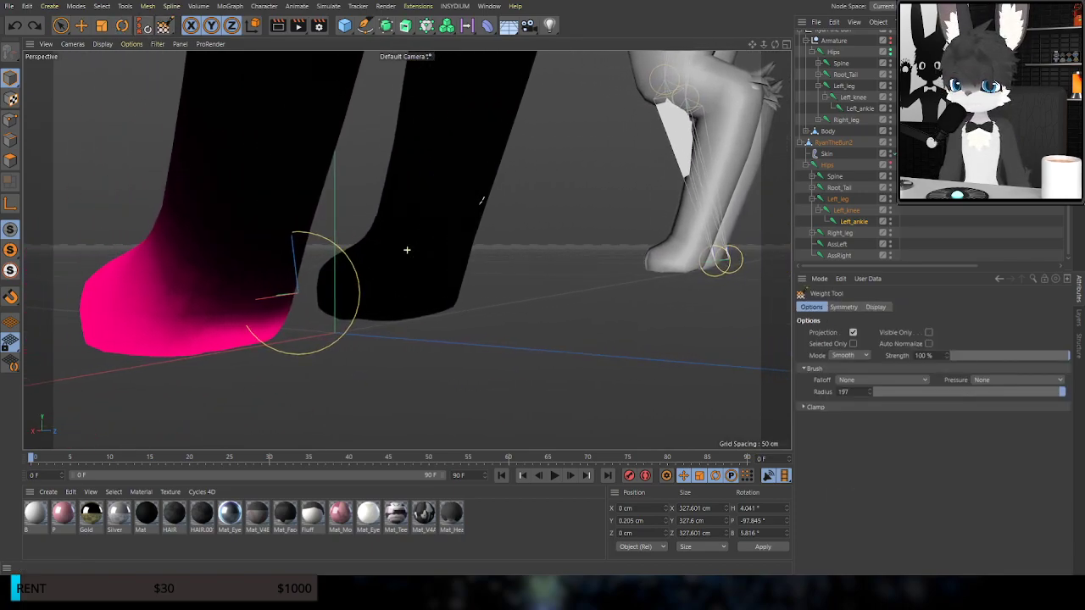
{"action": "left_click", "coordinate": [867, 110], "text": "ctrl"}
{"action": "mouse_move", "coordinate": [724, 187]}
{"action": "left_mouse_down", "text": "alt"}
{"action": "mouse_move", "coordinate": [623, 189]}
{"action": "mouse_move", "coordinate": [737, 186]}
{"action": "mouse_move", "coordinate": [642, 185]}
{"action": "mouse_move", "coordinate": [725, 187]}
{"action": "mouse_move", "coordinate": [710, 191]}
{"action": "left_mouse_up", "text": "alt"}
{"action": "middle_click_drag", "start_coordinate": [669, 212], "coordinate": [25, 216], "text": "alt"}
{"action": "left_click_drag", "start_coordinate": [407, 250], "coordinate": [407, 250], "text": "alt"}
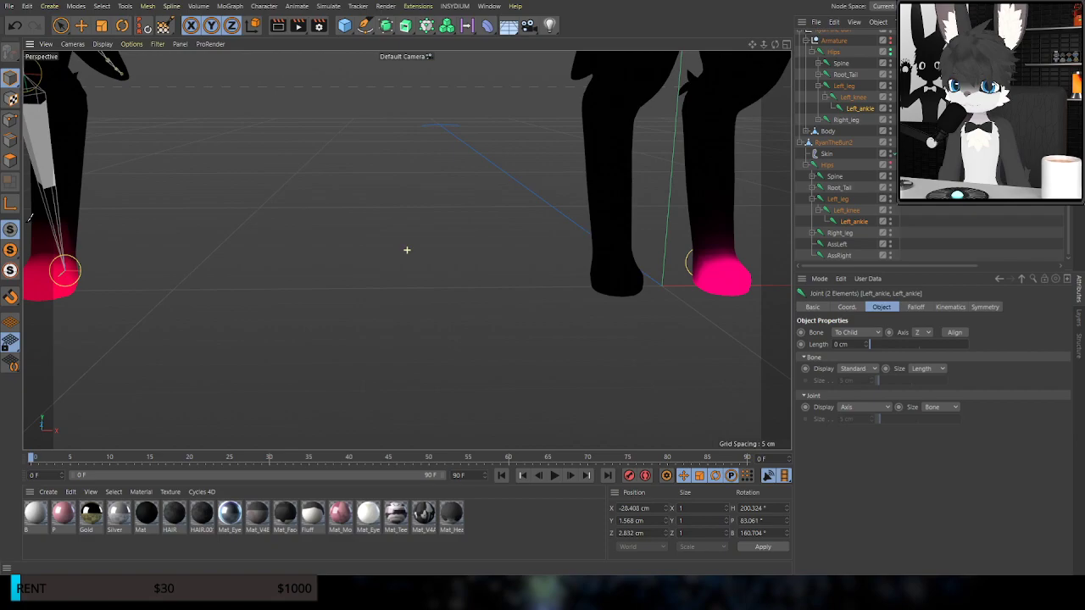
{"action": "mouse_move", "coordinate": [30, 218]}
{"action": "left_mouse_down", "text": "alt"}
{"action": "mouse_move", "coordinate": [674, 225]}
{"action": "mouse_move", "coordinate": [196, 83]}
{"action": "left_mouse_up", "text": "alt"}
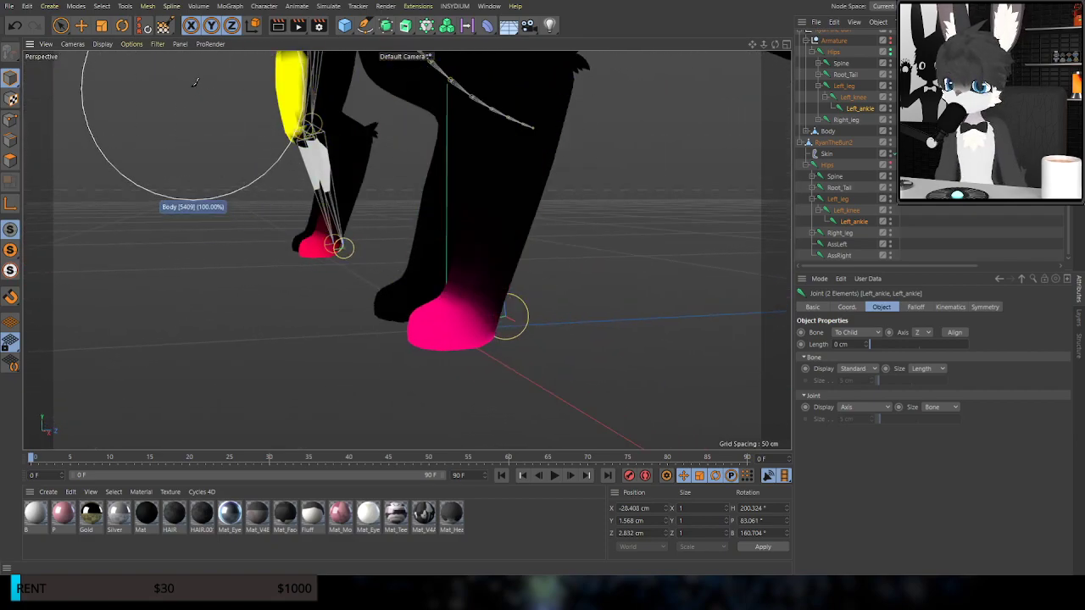
Test-rotate both models' Left_ankle joints together to compare how the feet deform, and undo the rotation
{"action": "left_click", "coordinate": [122, 27]}
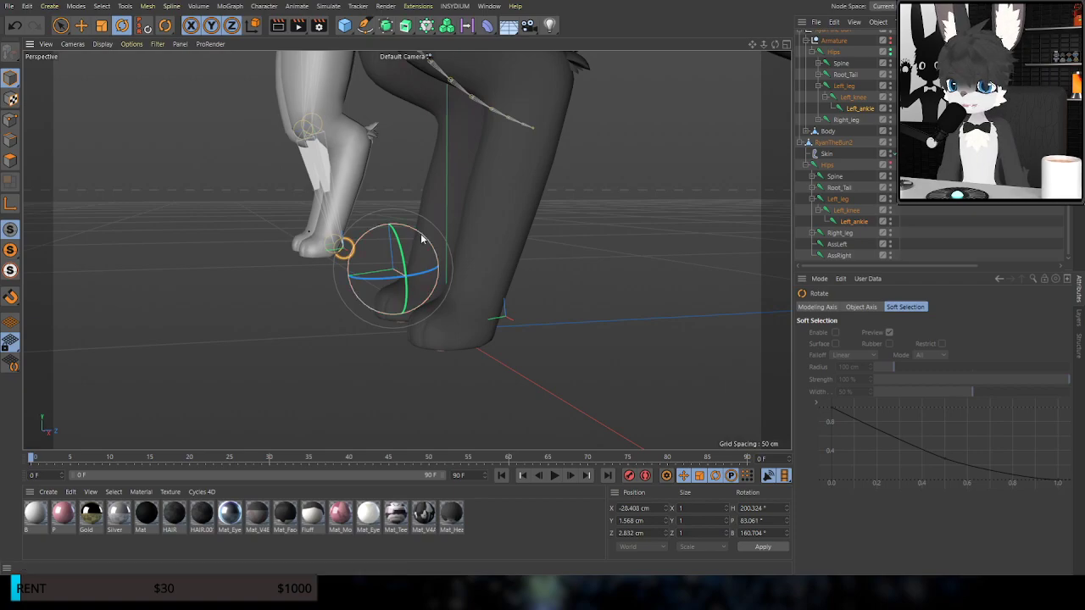
{"action": "left_click_drag", "start_coordinate": [421, 239], "coordinate": [401, 228]}
{"action": "left_click_drag", "start_coordinate": [465, 241], "coordinate": [447, 218], "text": "alt"}
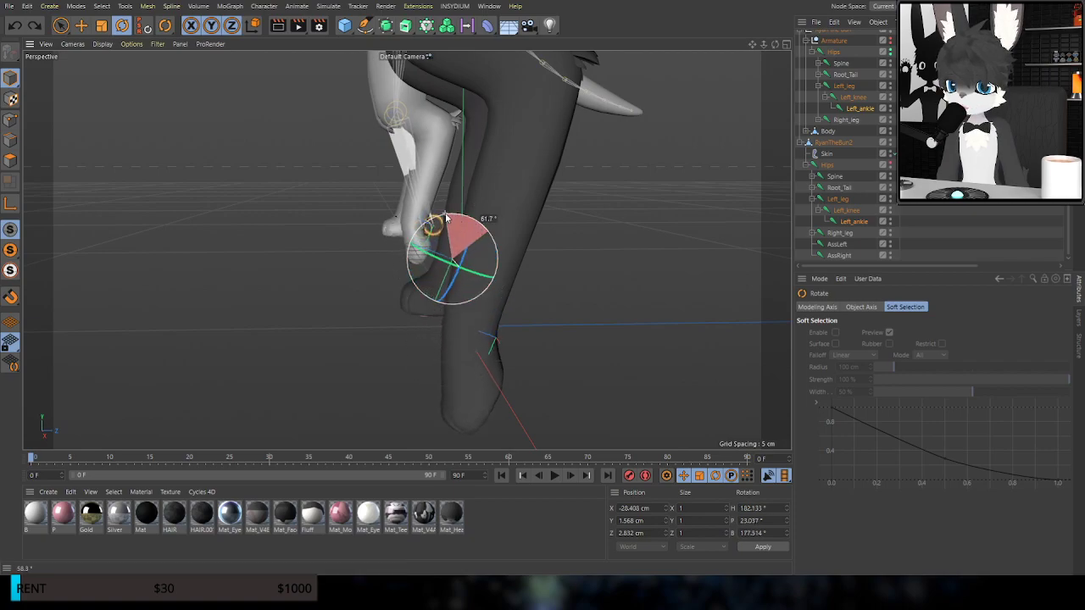
{"action": "key", "text": "ctrl+z"}
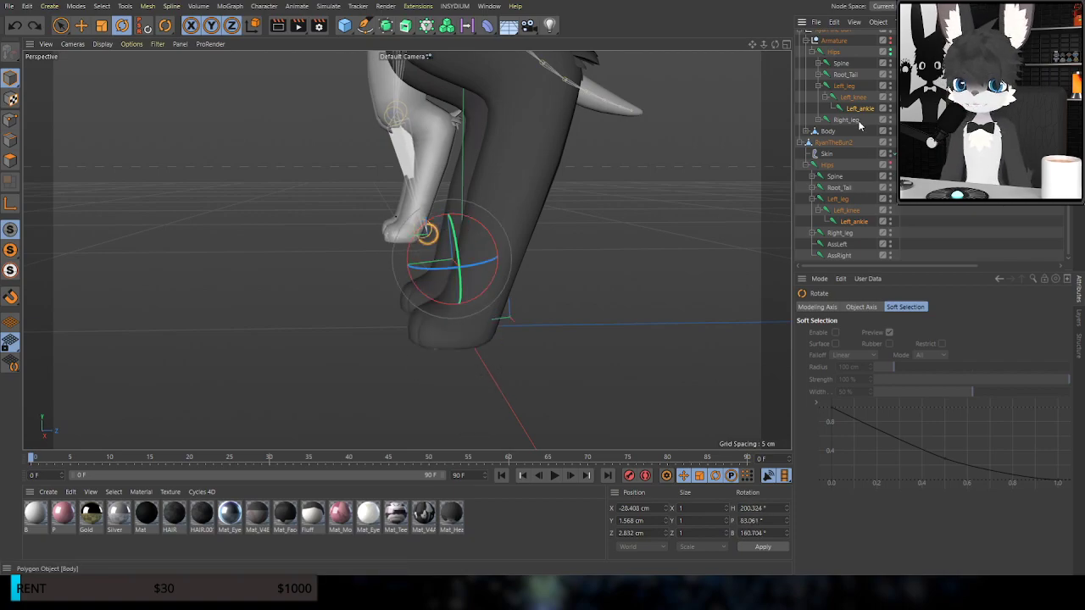
Test-rotate the Armature's and RyanTheBun2's Left_ankle joints one at a time to check how each foot deforms, and undo the rotations
{"action": "left_click", "coordinate": [854, 220]}
{"action": "left_click_drag", "start_coordinate": [544, 289], "coordinate": [513, 269]}
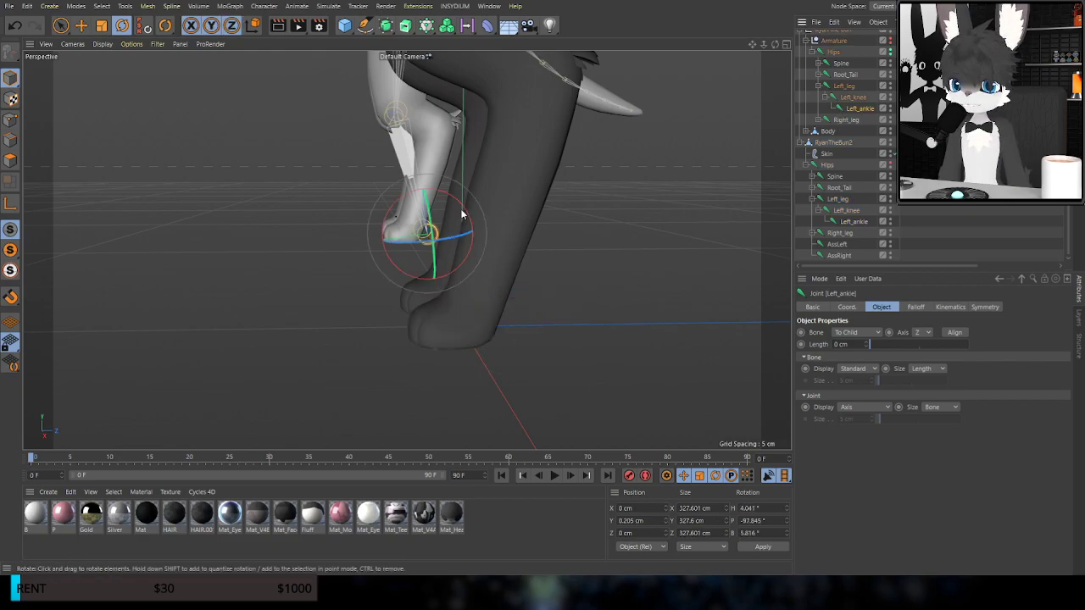
{"action": "left_click_drag", "start_coordinate": [464, 210], "coordinate": [415, 189]}
{"action": "scroll", "coordinate": [395, 186], "scroll_direction": "up", "scroll_amount": 9}
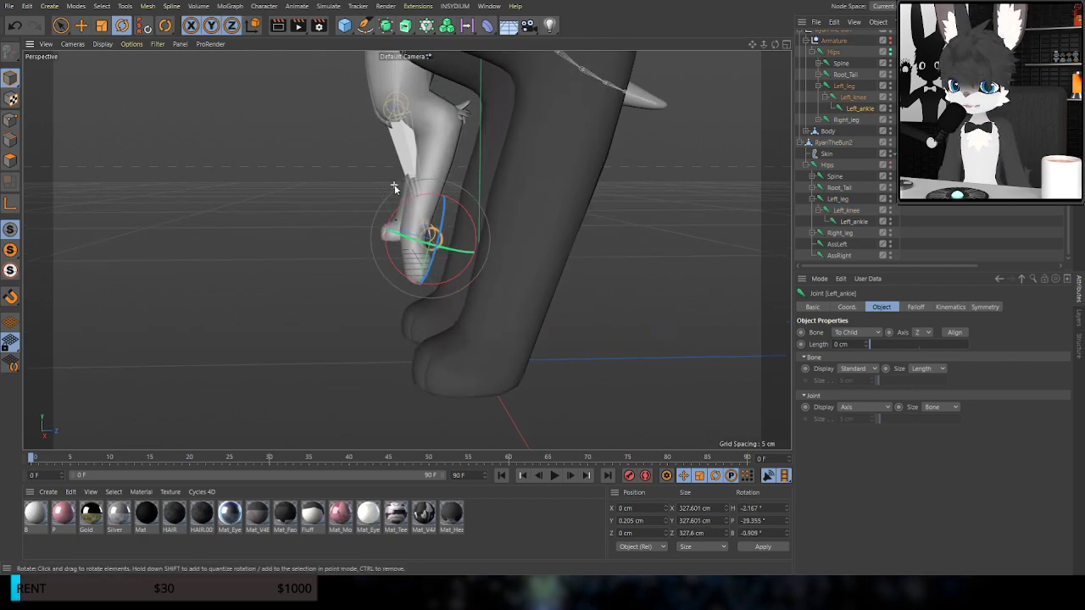
{"action": "left_click_drag", "start_coordinate": [423, 303], "coordinate": [465, 235], "text": "alt"}
{"action": "key", "text": "ctrl+z"}
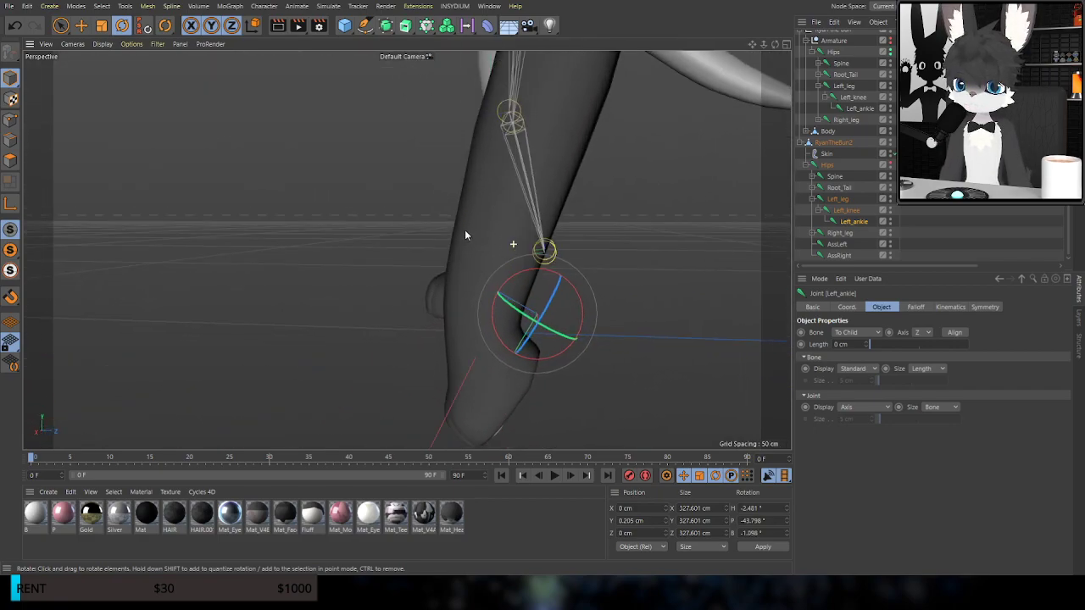
{"action": "key", "text": "ctrl+z"}
{"action": "left_click_drag", "start_coordinate": [491, 271], "coordinate": [596, 275], "text": "alt"}
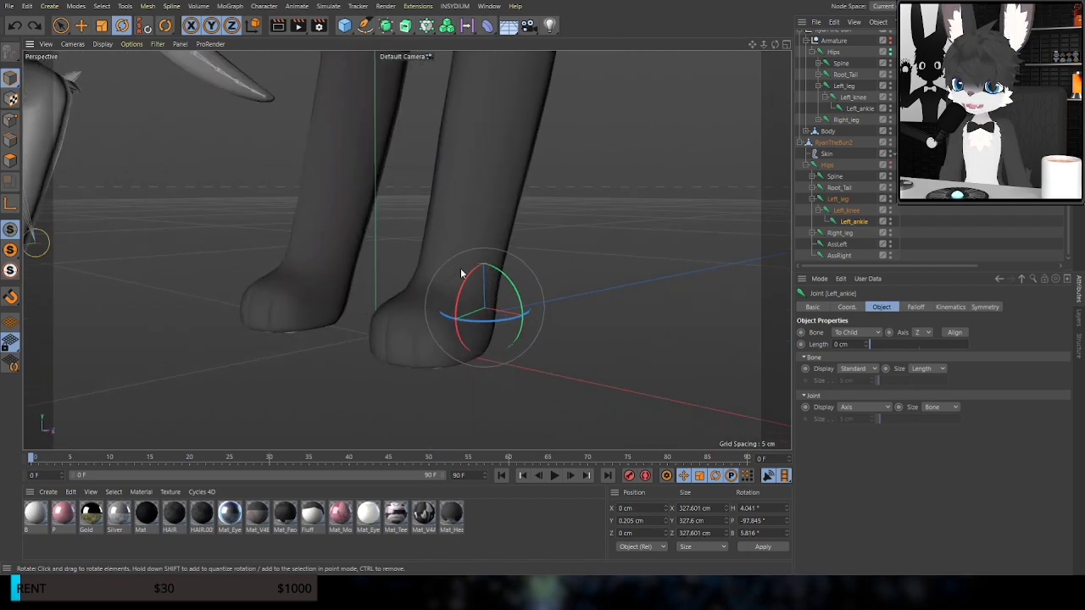
{"action": "left_click_drag", "start_coordinate": [460, 286], "coordinate": [365, 282]}
{"action": "left_click_drag", "start_coordinate": [523, 254], "coordinate": [598, 239], "text": "alt"}
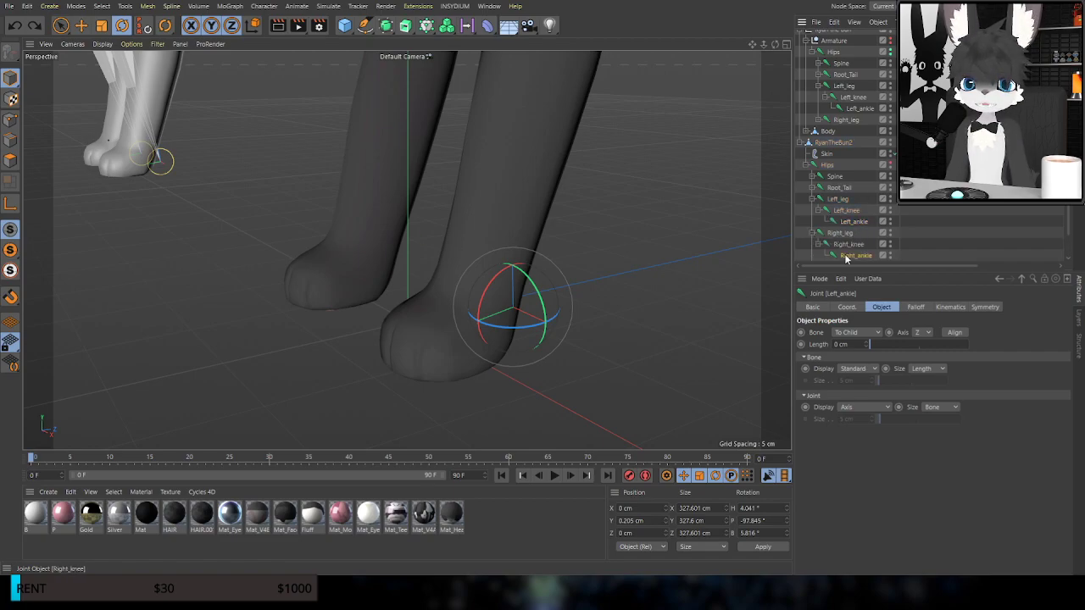
Display RyanTheBun2's Right_ankle weights with the Weight Tool and add Left_ankle to the selection to compare both feet
{"action": "left_click", "coordinate": [847, 256]}
{"action": "key", "text": "space"}
{"action": "mouse_move", "coordinate": [365, 257]}
{"action": "left_mouse_down", "text": "alt"}
{"action": "mouse_move", "coordinate": [511, 252]}
{"action": "mouse_move", "coordinate": [519, 264]}
{"action": "left_mouse_up", "text": "alt"}
{"action": "left_click", "coordinate": [329, 289]}
{"action": "left_click_drag", "start_coordinate": [328, 289], "coordinate": [312, 229]}
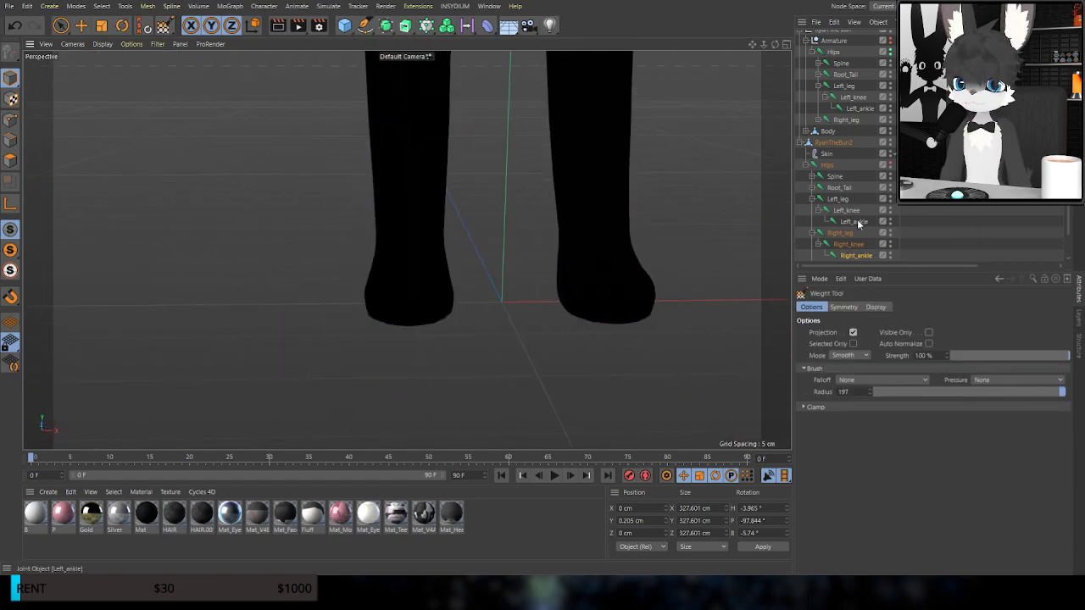
{"action": "left_click", "coordinate": [858, 224], "text": "ctrl"}
{"action": "scroll", "coordinate": [413, 285], "scroll_direction": "up", "scroll_amount": 3}
Set the Weight Tool to Add mode with Visible Only and Auto Normalize enabled and a brush radius of 19
{"action": "middle_click_drag", "start_coordinate": [426, 249], "coordinate": [346, 246]}
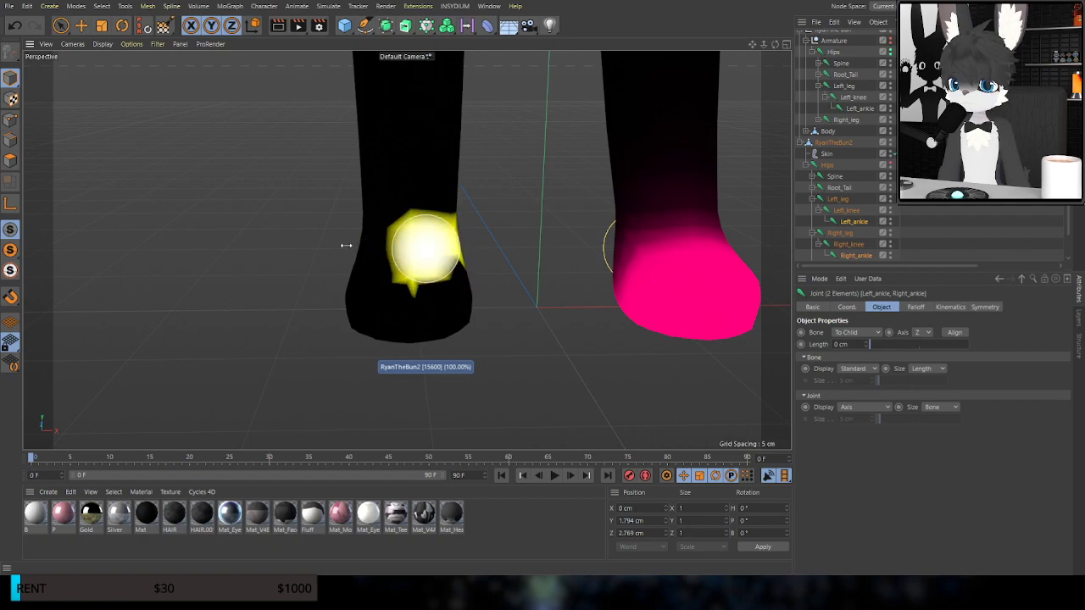
{"action": "left_click", "coordinate": [164, 26]}
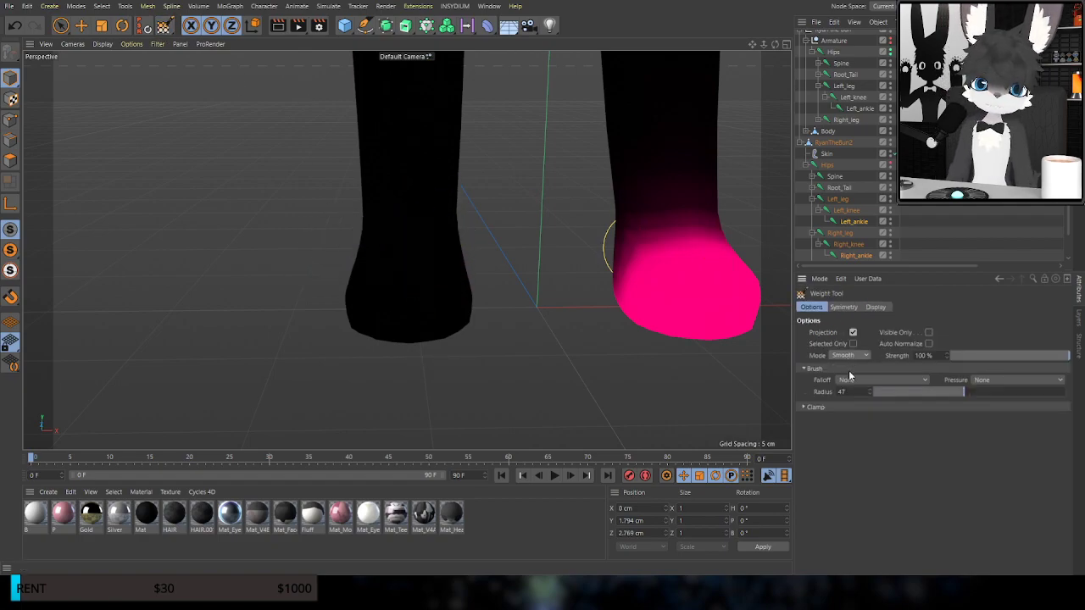
{"action": "left_click", "coordinate": [929, 343]}
{"action": "left_click_drag", "start_coordinate": [366, 227], "coordinate": [405, 227], "text": "alt"}
{"action": "scroll", "coordinate": [407, 228], "scroll_direction": "up", "scroll_amount": 1}
{"action": "middle_click_drag", "start_coordinate": [431, 247], "coordinate": [414, 242]}
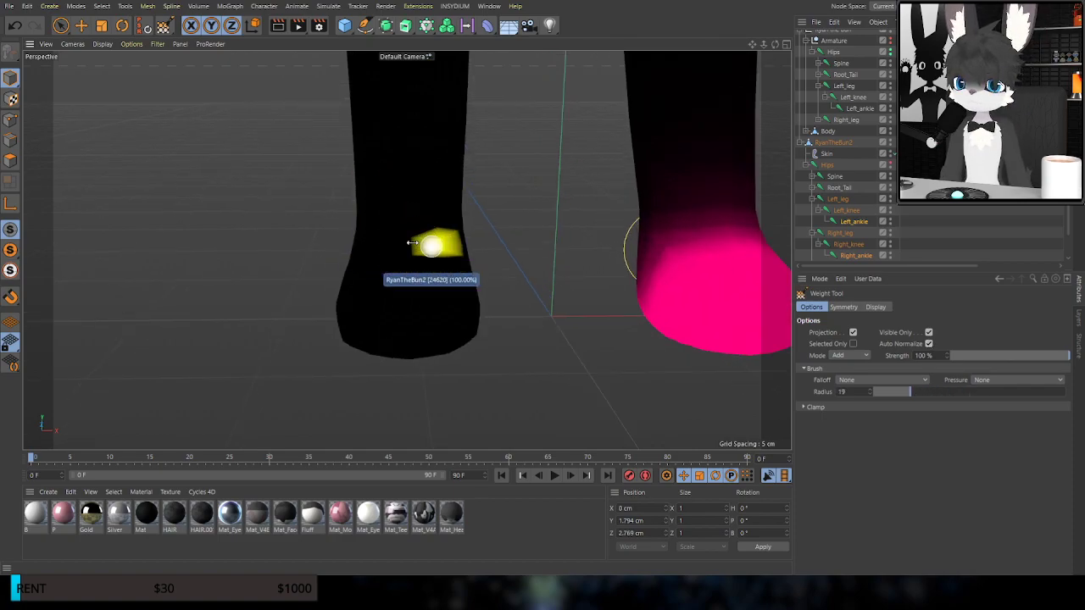
Try painting weight on the right ankle with both ankle joints selected, undo it, and check the Right_ankle and Left_ankle weights individually
{"action": "left_click", "coordinate": [415, 239]}
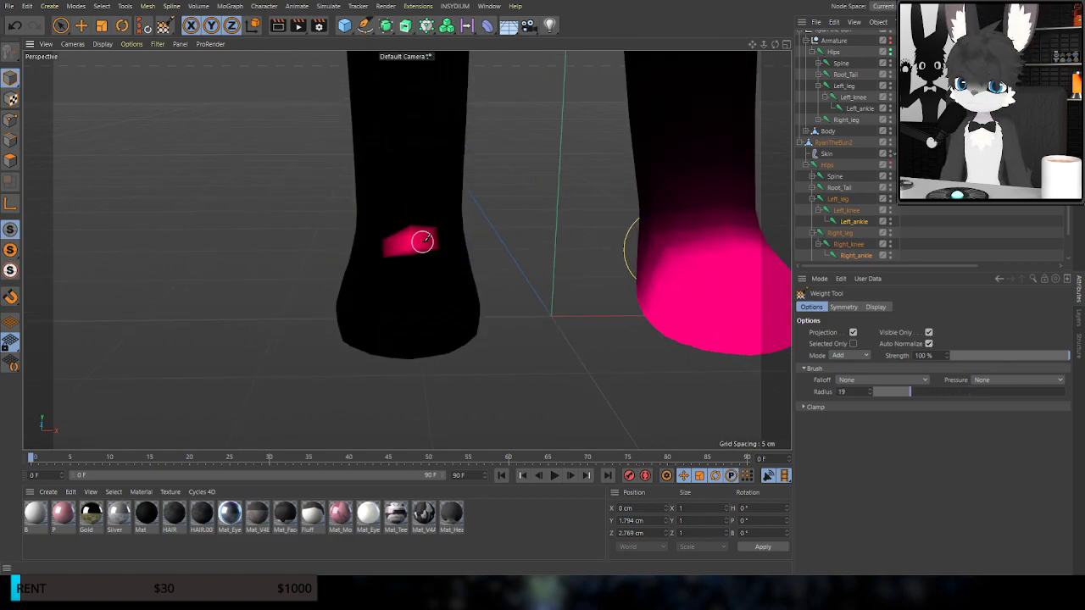
{"action": "key", "text": "ctrl+z"}
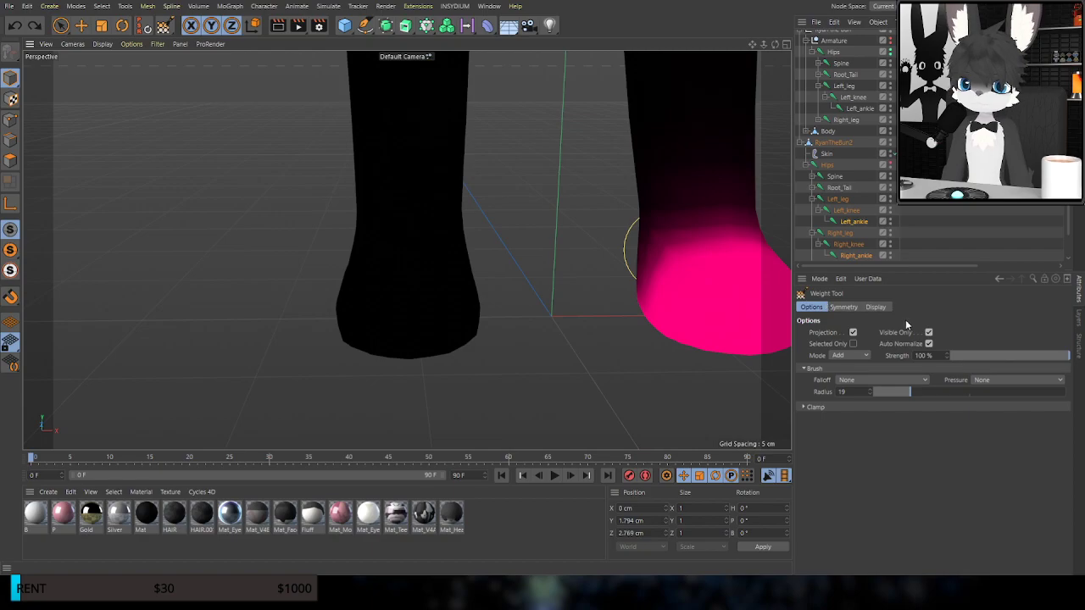
{"action": "left_click", "coordinate": [851, 256]}
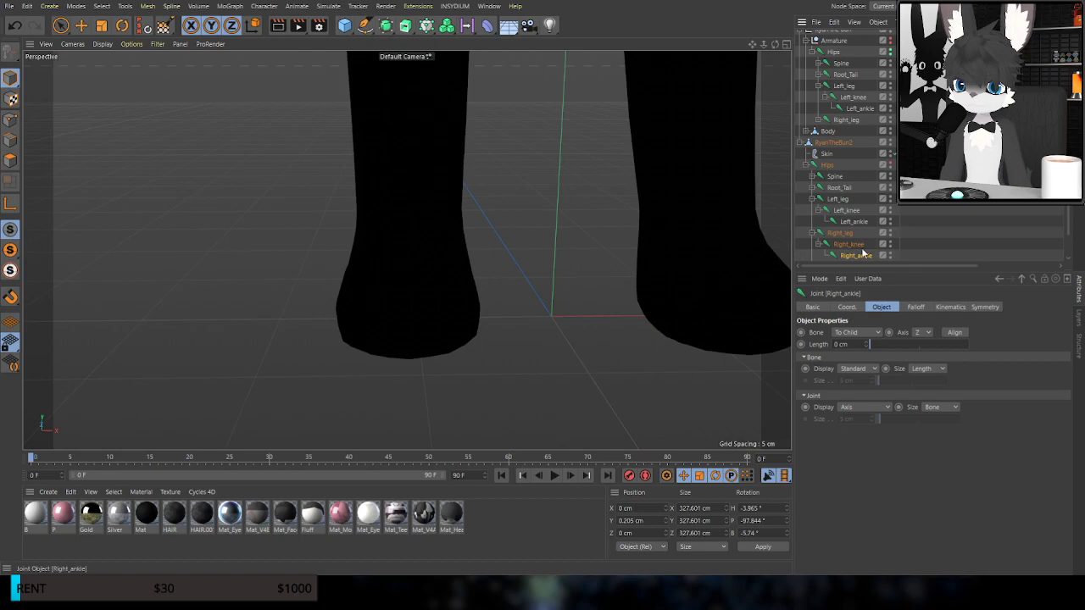
{"action": "left_click", "coordinate": [842, 222]}
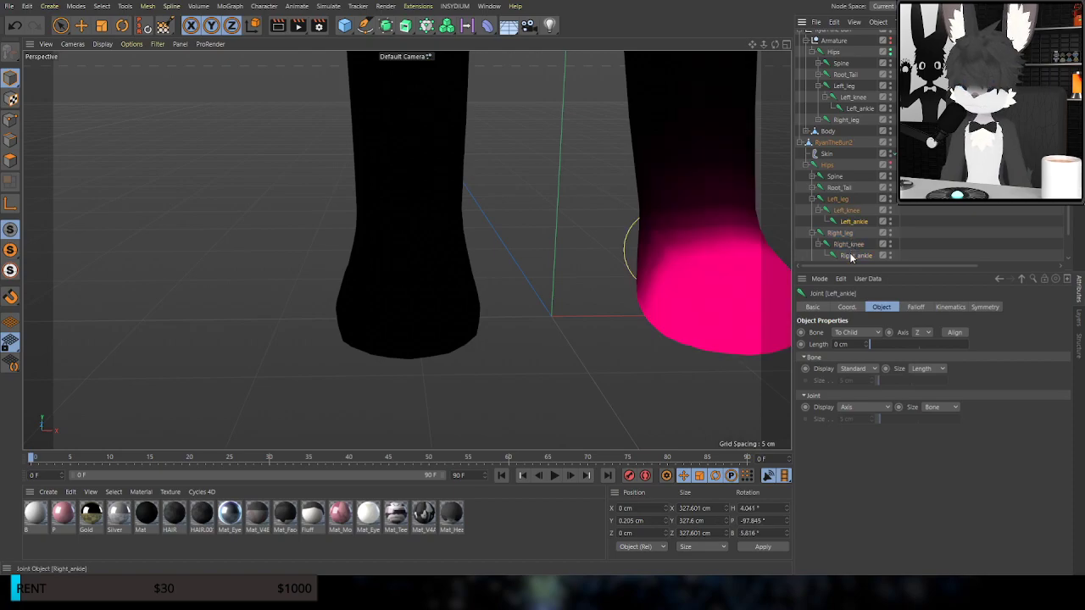
Paint Right_ankle weight in a narrow band across the front of the right ankle and down both sides toward the heel
{"action": "left_click", "coordinate": [407, 238]}
{"action": "mouse_move", "coordinate": [388, 238]}
{"action": "left_mouse_down"}
{"action": "mouse_move", "coordinate": [428, 238]}
{"action": "mouse_move", "coordinate": [462, 268]}
{"action": "mouse_move", "coordinate": [600, 275]}
{"action": "mouse_move", "coordinate": [593, 266]}
{"action": "left_mouse_up"}
{"action": "left_click_drag", "start_coordinate": [331, 314], "coordinate": [427, 275], "text": "alt"}
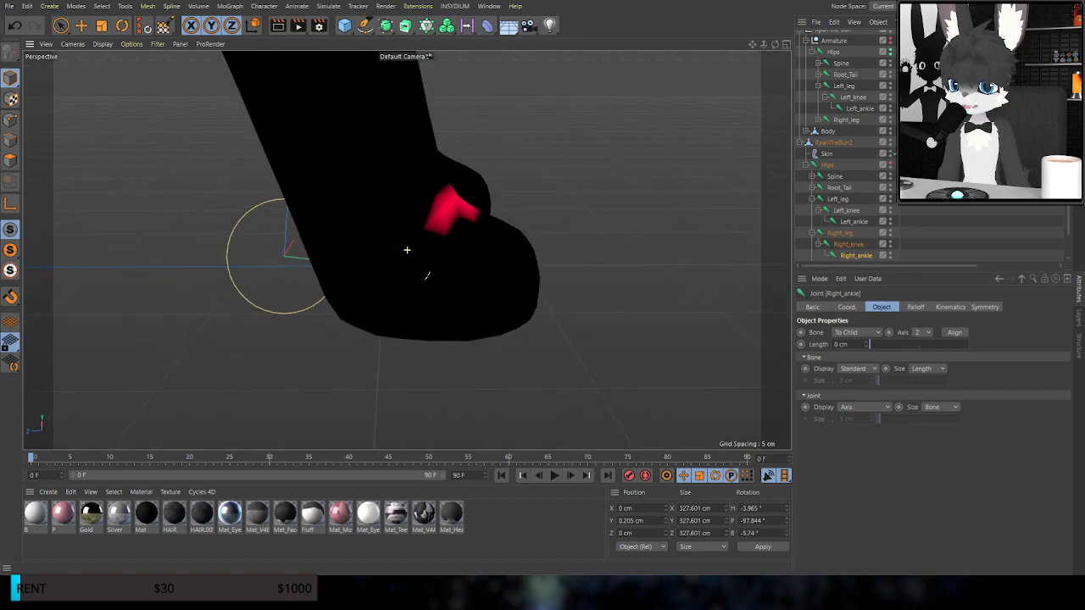
{"action": "mouse_move", "coordinate": [440, 212]}
{"action": "left_mouse_down"}
{"action": "mouse_move", "coordinate": [358, 274]}
{"action": "mouse_move", "coordinate": [342, 305]}
{"action": "left_mouse_up"}
{"action": "mouse_move", "coordinate": [384, 265]}
{"action": "left_mouse_down", "text": "alt"}
{"action": "mouse_move", "coordinate": [521, 252]}
{"action": "mouse_move", "coordinate": [763, 264]}
{"action": "left_mouse_up", "text": "alt"}
{"action": "mouse_move", "coordinate": [433, 279]}
{"action": "left_mouse_down"}
{"action": "mouse_move", "coordinate": [500, 332]}
{"action": "mouse_move", "coordinate": [379, 297]}
{"action": "mouse_move", "coordinate": [371, 285]}
{"action": "left_mouse_up"}
{"action": "left_click_drag", "start_coordinate": [531, 360], "coordinate": [556, 370]}
{"action": "left_click", "coordinate": [589, 343]}
Continue the Right_ankle weight band across the back of the heel and fill its gaps along both sides of the foot
{"action": "mouse_move", "coordinate": [585, 337]}
{"action": "left_mouse_down", "text": "alt"}
{"action": "mouse_move", "coordinate": [446, 279]}
{"action": "mouse_move", "coordinate": [326, 268]}
{"action": "left_mouse_up", "text": "alt"}
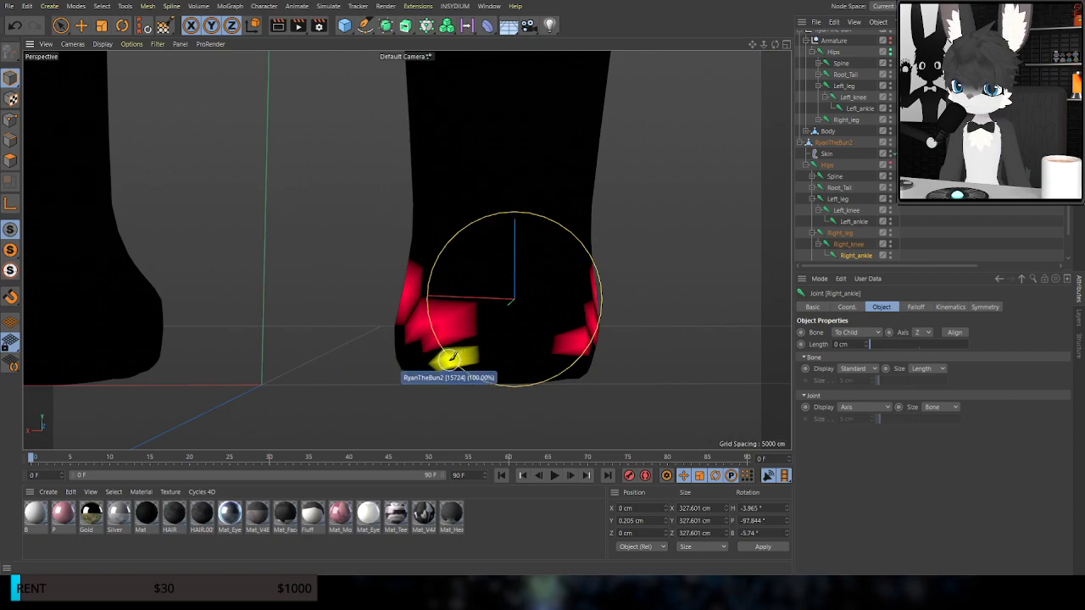
{"action": "mouse_move", "coordinate": [461, 346]}
{"action": "left_mouse_down"}
{"action": "mouse_move", "coordinate": [430, 340]}
{"action": "mouse_move", "coordinate": [549, 343]}
{"action": "left_mouse_up"}
{"action": "left_click_drag", "start_coordinate": [575, 288], "coordinate": [571, 291], "text": "alt"}
{"action": "left_click", "coordinate": [627, 344]}
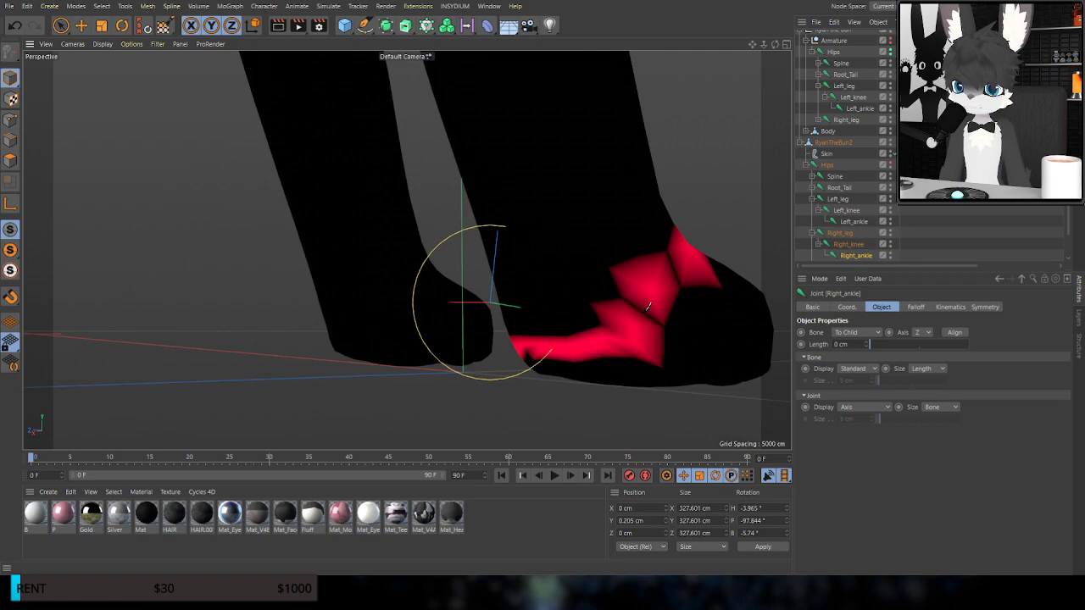
{"action": "left_click", "coordinate": [660, 317]}
{"action": "mouse_move", "coordinate": [486, 332]}
{"action": "left_mouse_down", "text": "alt"}
{"action": "mouse_move", "coordinate": [546, 324]}
{"action": "mouse_move", "coordinate": [640, 284]}
{"action": "left_mouse_up", "text": "alt"}
{"action": "middle_click_drag", "start_coordinate": [640, 283], "coordinate": [381, 262], "text": "alt"}
{"action": "left_click_drag", "start_coordinate": [458, 282], "coordinate": [581, 286], "text": "alt"}
{"action": "left_click", "coordinate": [386, 319]}
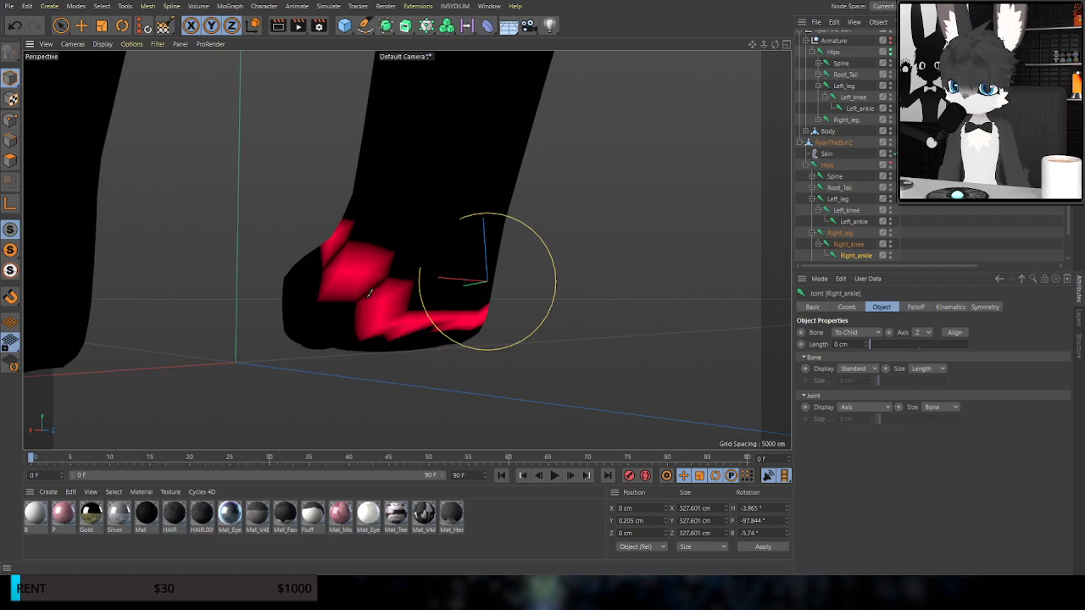
{"action": "left_click", "coordinate": [321, 258]}
Fill the top and sides of the right foot below the band with Right_ankle weight using a larger brush
{"action": "mouse_move", "coordinate": [350, 213]}
{"action": "left_mouse_down", "text": "alt"}
{"action": "mouse_move", "coordinate": [585, 257]}
{"action": "mouse_move", "coordinate": [628, 272]}
{"action": "mouse_move", "coordinate": [661, 301]}
{"action": "left_mouse_up", "text": "alt"}
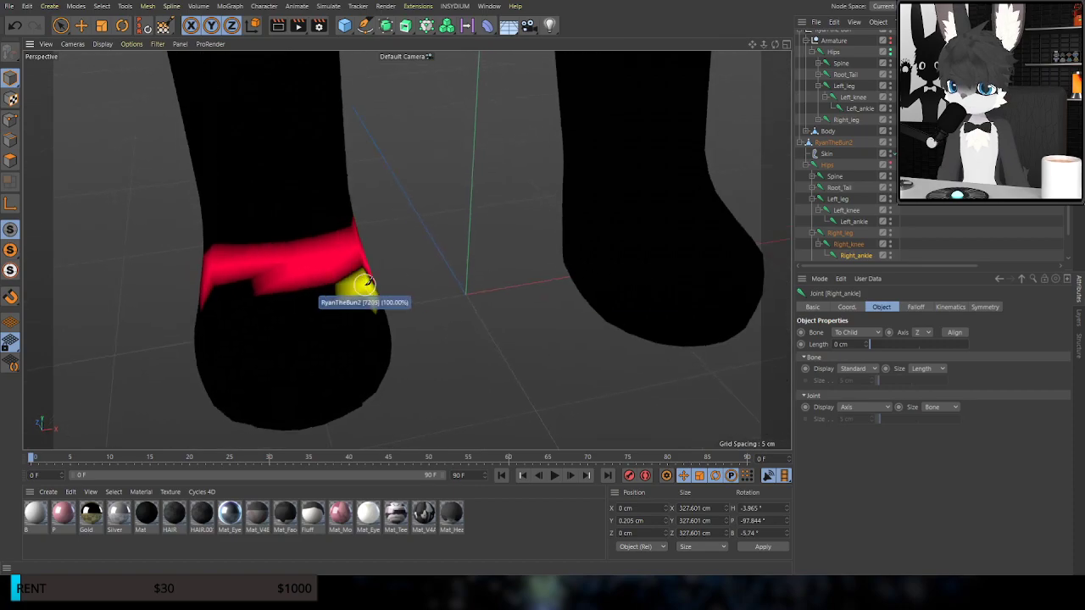
{"action": "middle_click_drag", "start_coordinate": [368, 283], "coordinate": [620, 201], "text": "alt"}
{"action": "mouse_move", "coordinate": [621, 200]}
{"action": "left_mouse_down", "text": "alt"}
{"action": "mouse_move", "coordinate": [494, 235]}
{"action": "mouse_move", "coordinate": [400, 239]}
{"action": "left_mouse_up", "text": "alt"}
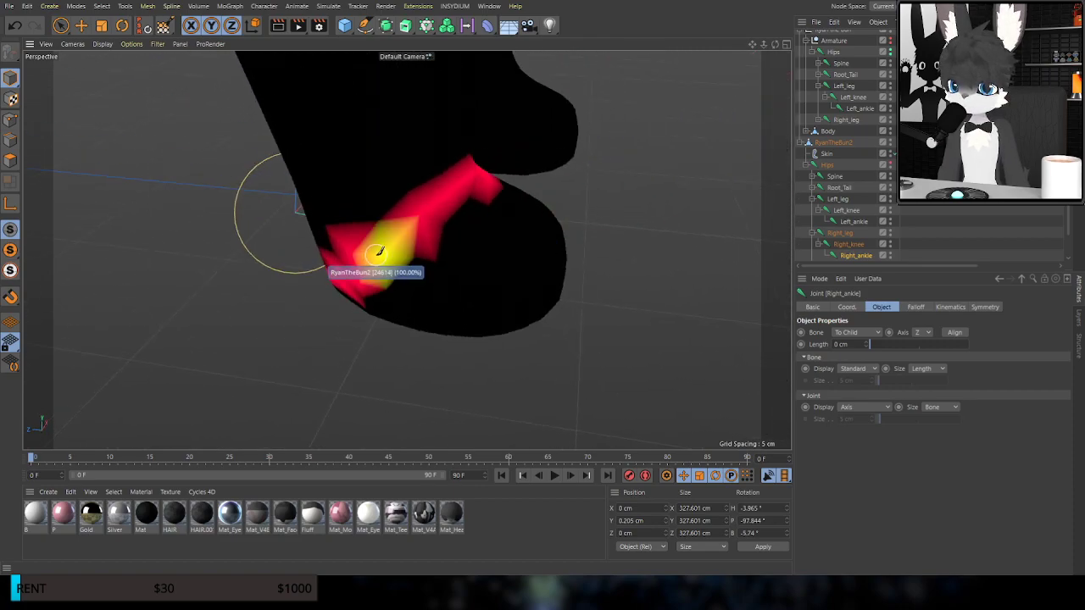
{"action": "mouse_move", "coordinate": [491, 269]}
{"action": "left_mouse_down"}
{"action": "mouse_move", "coordinate": [528, 266]}
{"action": "mouse_move", "coordinate": [521, 279]}
{"action": "mouse_move", "coordinate": [448, 296]}
{"action": "mouse_move", "coordinate": [445, 272]}
{"action": "mouse_move", "coordinate": [465, 246]}
{"action": "left_mouse_up"}
{"action": "left_click_drag", "start_coordinate": [404, 275], "coordinate": [385, 315]}
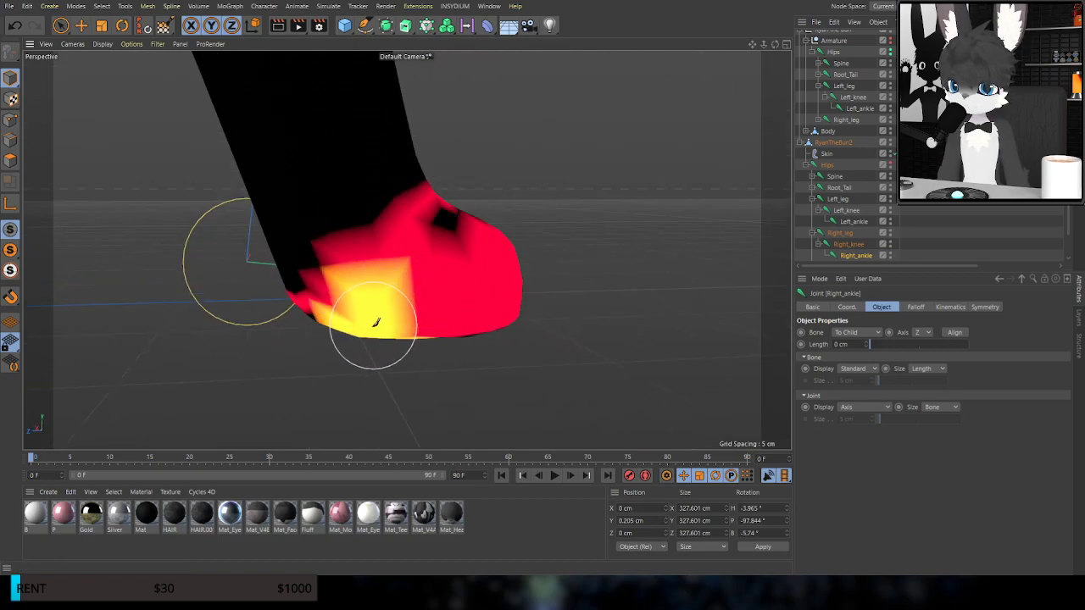
{"action": "mouse_move", "coordinate": [469, 227]}
{"action": "left_mouse_down", "text": "alt"}
{"action": "mouse_move", "coordinate": [335, 316]}
{"action": "mouse_move", "coordinate": [480, 266]}
{"action": "mouse_move", "coordinate": [446, 247]}
{"action": "mouse_move", "coordinate": [455, 202]}
{"action": "left_mouse_up", "text": "alt"}
{"action": "left_click_drag", "start_coordinate": [564, 214], "coordinate": [390, 227]}
{"action": "mouse_move", "coordinate": [515, 233]}
{"action": "left_mouse_down", "text": "alt"}
{"action": "mouse_move", "coordinate": [386, 199]}
{"action": "mouse_move", "coordinate": [336, 162]}
{"action": "mouse_move", "coordinate": [326, 123]}
{"action": "mouse_move", "coordinate": [364, 129]}
{"action": "left_mouse_up", "text": "alt"}
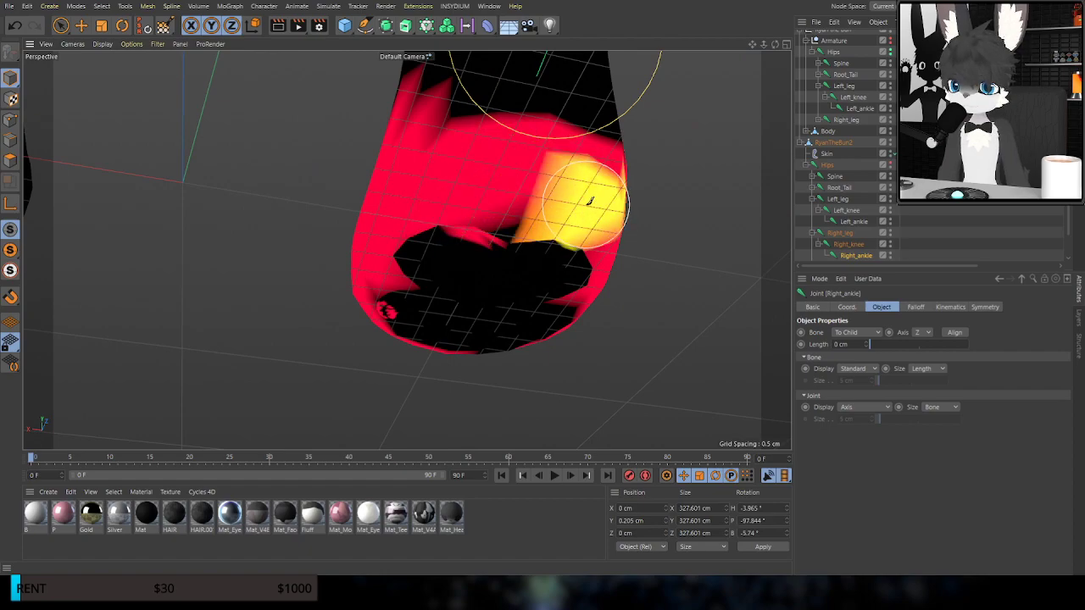
Fill the right foot's sole and toe pads with Right_ankle weight, turning off Visible Only and enlarging the brush radius to 109
{"action": "mouse_move", "coordinate": [557, 209]}
{"action": "left_mouse_down", "text": "alt"}
{"action": "mouse_move", "coordinate": [512, 216]}
{"action": "mouse_move", "coordinate": [405, 192]}
{"action": "mouse_move", "coordinate": [412, 288]}
{"action": "left_mouse_up", "text": "alt"}
{"action": "left_click_drag", "start_coordinate": [628, 170], "coordinate": [617, 193], "text": "alt"}
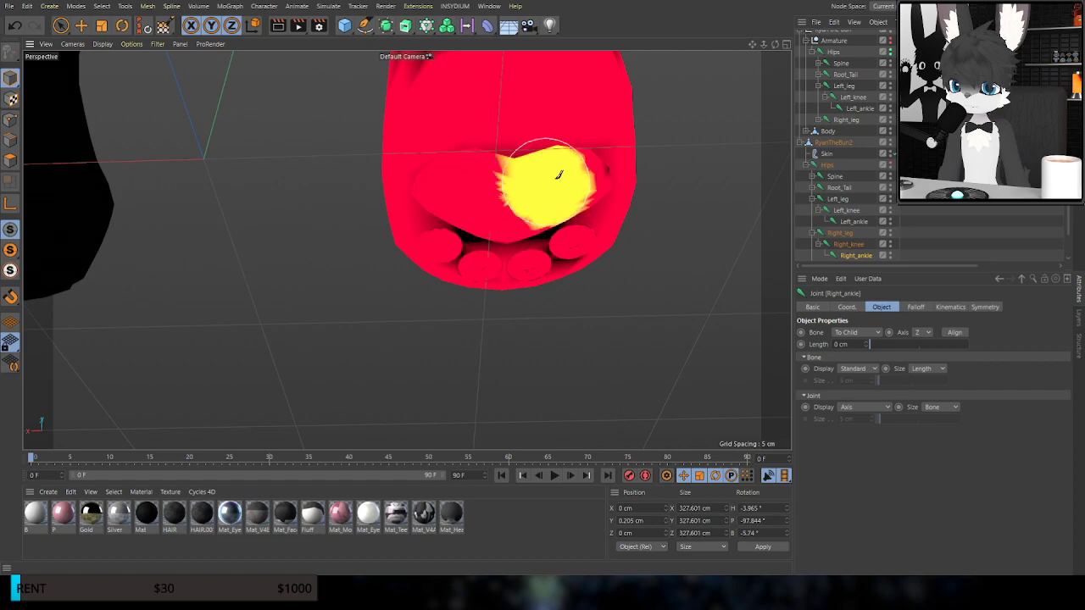
{"action": "left_click_drag", "start_coordinate": [505, 195], "coordinate": [500, 275], "text": "alt"}
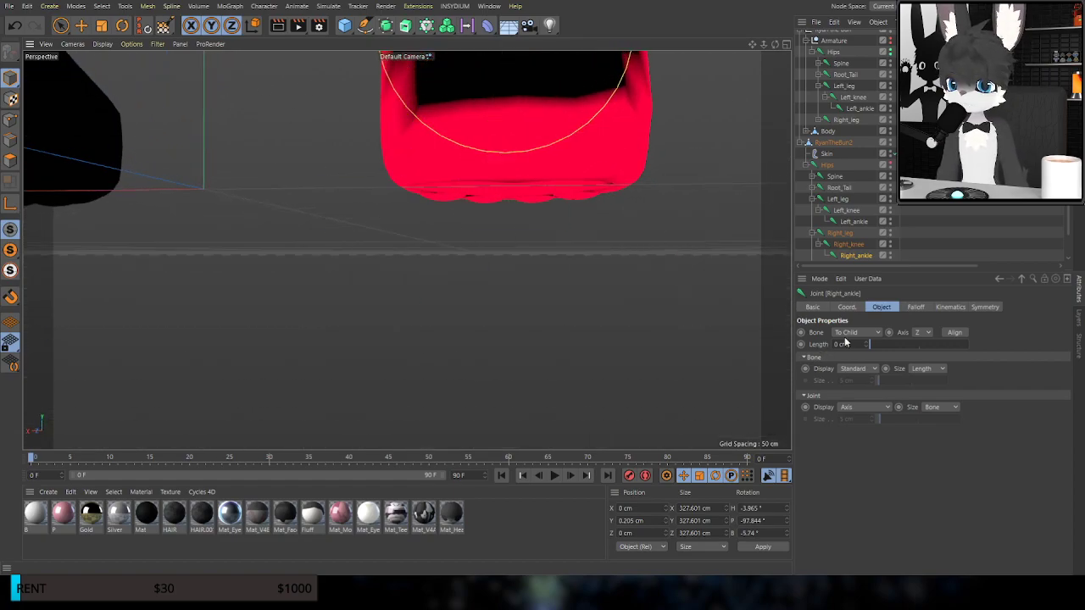
{"action": "left_click", "coordinate": [168, 25]}
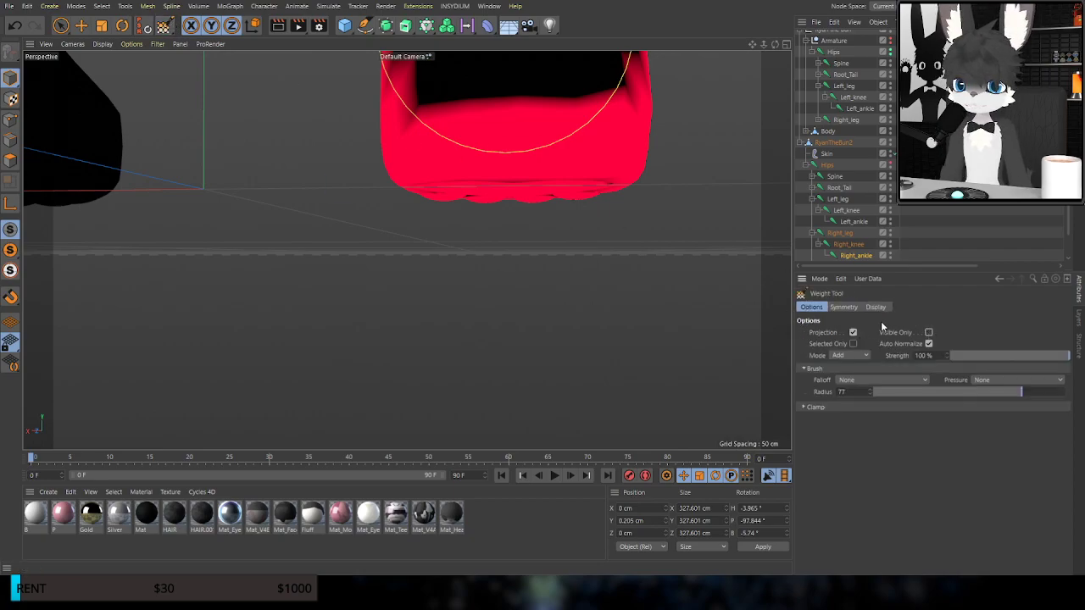
{"action": "middle_click_drag", "start_coordinate": [521, 195], "coordinate": [547, 196]}
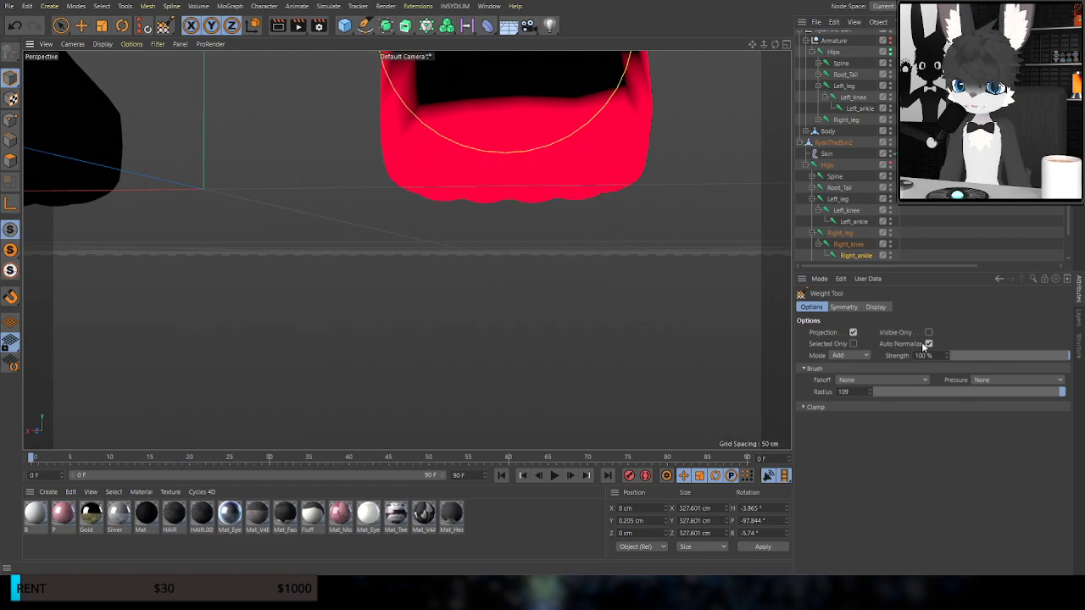
Re-enable Visible Only and fill the remaining unweighted areas around the right heel with Right_ankle weight
{"action": "mouse_move", "coordinate": [415, 176]}
{"action": "left_mouse_down", "text": "alt"}
{"action": "mouse_move", "coordinate": [449, 262]}
{"action": "mouse_move", "coordinate": [509, 246]}
{"action": "mouse_move", "coordinate": [595, 165]}
{"action": "mouse_move", "coordinate": [637, 159]}
{"action": "left_mouse_up", "text": "alt"}
{"action": "middle_click_drag", "start_coordinate": [402, 127], "coordinate": [576, 381], "text": "alt"}
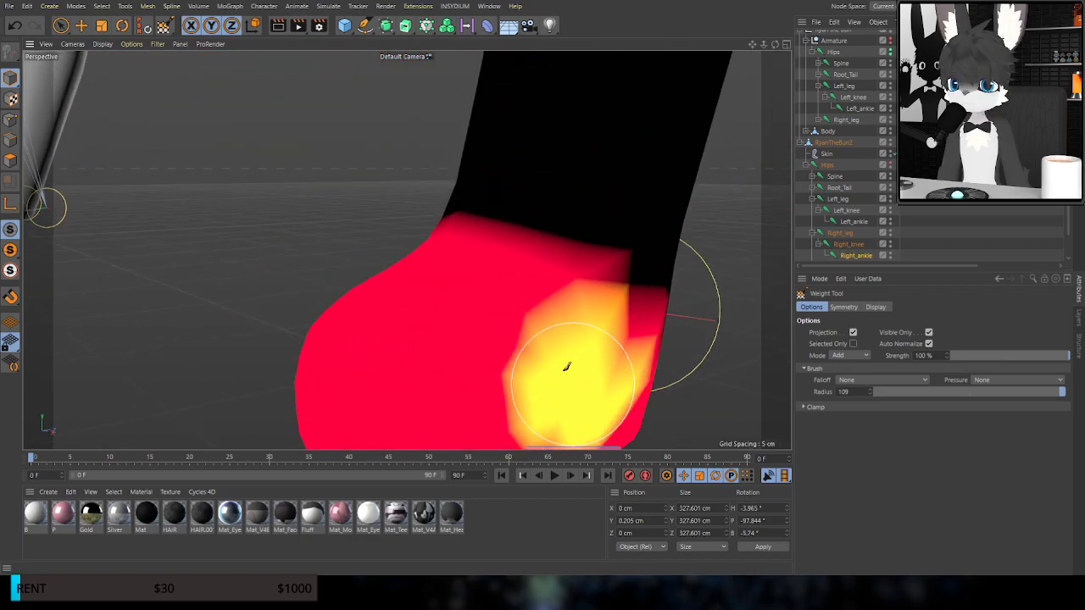
{"action": "left_click_drag", "start_coordinate": [514, 307], "coordinate": [582, 301], "text": "alt"}
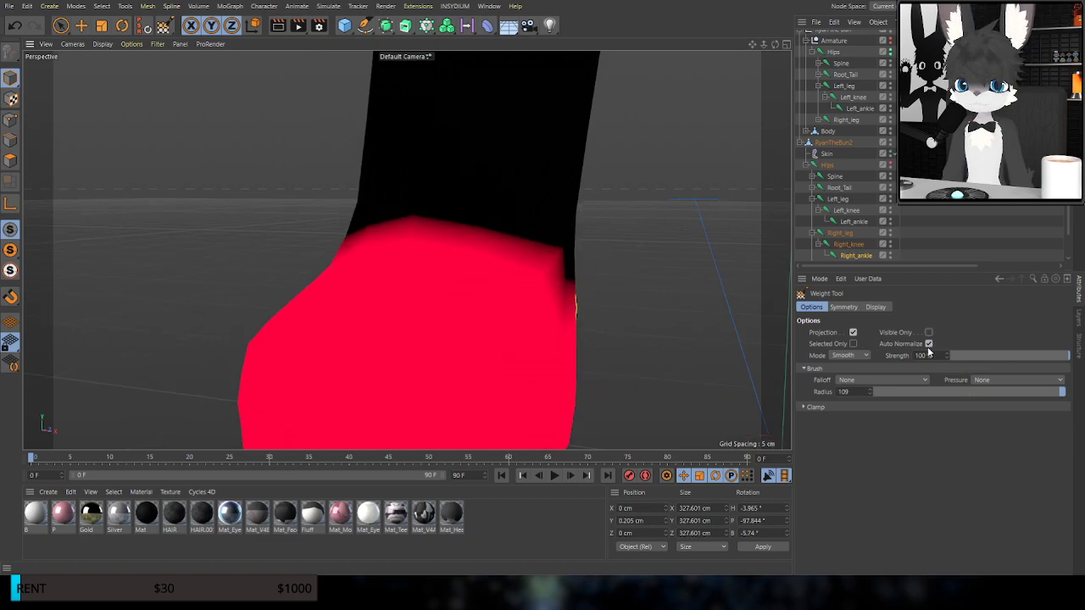
Smooth the Right_ankle weights up the lower leg in Smooth mode with Visible Only and Auto Normalize off and radius 149
{"action": "scroll", "coordinate": [559, 289], "scroll_direction": "down", "scroll_amount": 6}
{"action": "mouse_move", "coordinate": [487, 317]}
{"action": "left_mouse_down", "text": "alt"}
{"action": "mouse_move", "coordinate": [520, 316]}
{"action": "mouse_move", "coordinate": [489, 311]}
{"action": "left_mouse_up", "text": "alt"}
{"action": "middle_click_drag", "start_coordinate": [490, 311], "coordinate": [477, 310], "text": "alt"}
{"action": "middle_click_drag", "start_coordinate": [436, 302], "coordinate": [459, 301]}
{"action": "mouse_move", "coordinate": [465, 298]}
{"action": "left_mouse_down"}
{"action": "mouse_move", "coordinate": [412, 266]}
{"action": "mouse_move", "coordinate": [496, 322]}
{"action": "mouse_move", "coordinate": [446, 236]}
{"action": "mouse_move", "coordinate": [398, 270]}
{"action": "mouse_move", "coordinate": [477, 346]}
{"action": "left_mouse_up"}
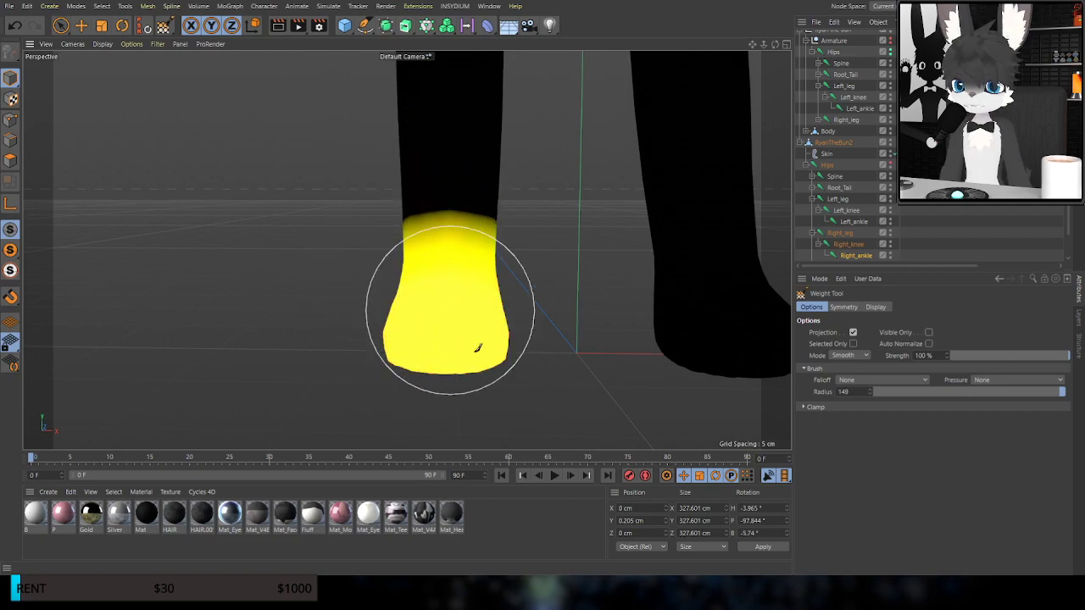
{"action": "mouse_move", "coordinate": [436, 287]}
{"action": "left_mouse_down"}
{"action": "mouse_move", "coordinate": [428, 229]}
{"action": "mouse_move", "coordinate": [415, 314]}
{"action": "mouse_move", "coordinate": [432, 335]}
{"action": "mouse_move", "coordinate": [505, 265]}
{"action": "mouse_move", "coordinate": [477, 258]}
{"action": "mouse_move", "coordinate": [492, 308]}
{"action": "mouse_move", "coordinate": [450, 266]}
{"action": "mouse_move", "coordinate": [387, 273]}
{"action": "mouse_move", "coordinate": [426, 322]}
{"action": "mouse_move", "coordinate": [467, 302]}
{"action": "mouse_move", "coordinate": [427, 260]}
{"action": "mouse_move", "coordinate": [504, 341]}
{"action": "left_mouse_up"}
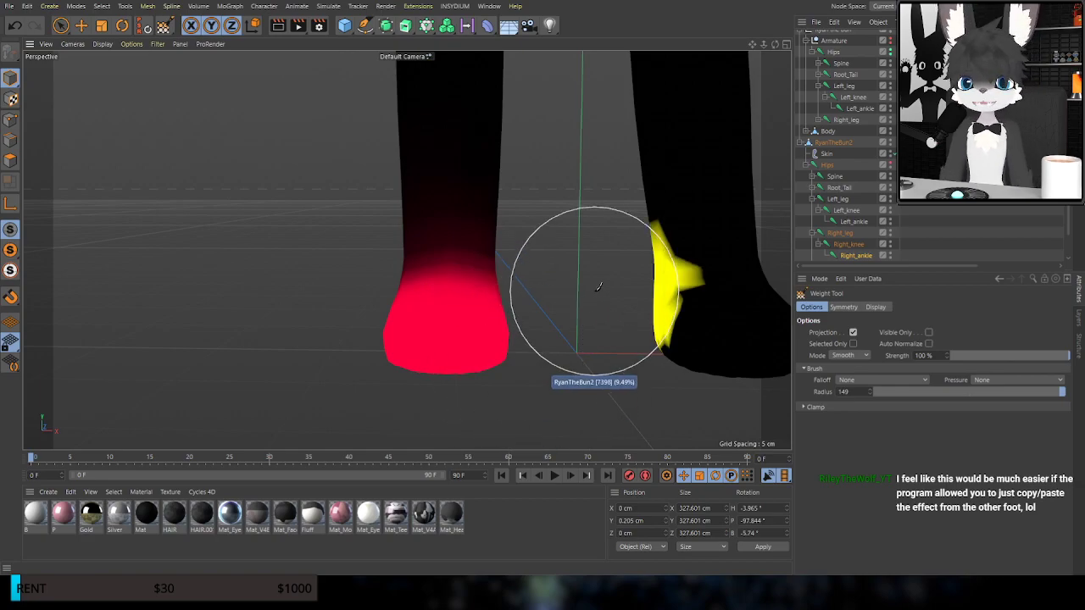
Test-rotate the Right_ankle joint to check how the right foot deforms, and undo the rotation
{"action": "left_click", "coordinate": [122, 26]}
{"action": "left_click_drag", "start_coordinate": [496, 259], "coordinate": [183, 302], "text": "alt"}
{"action": "key", "text": "ctrl+z"}
{"action": "key", "text": "ctrl+z"}
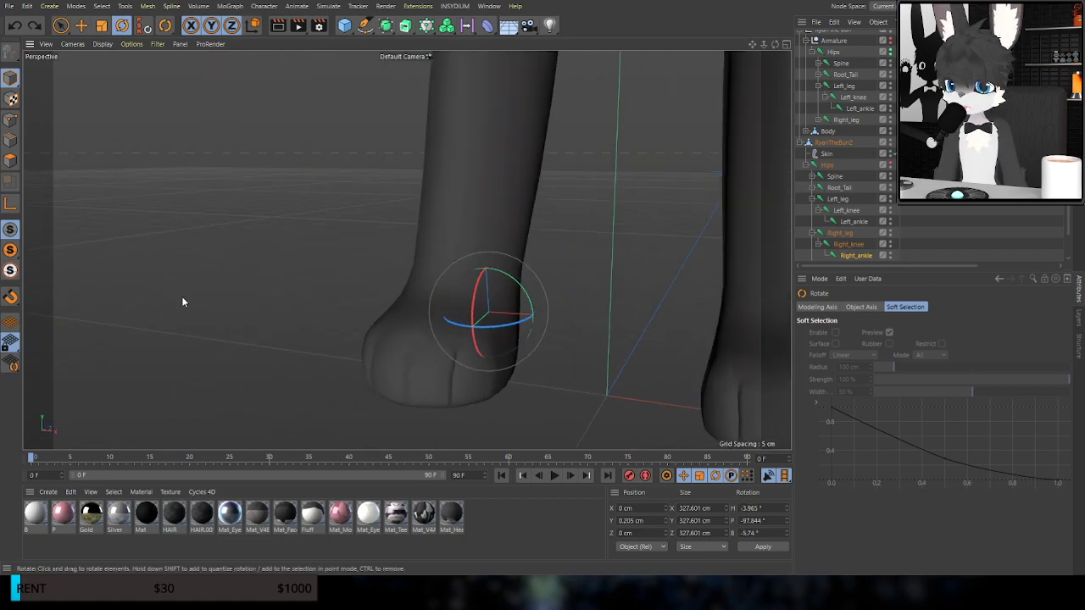
Collapse RyanTheBun2's Left_leg and Right_leg joint hierarchies and clear the selection
{"action": "scroll", "coordinate": [237, 382], "scroll_direction": "down", "scroll_amount": 7}
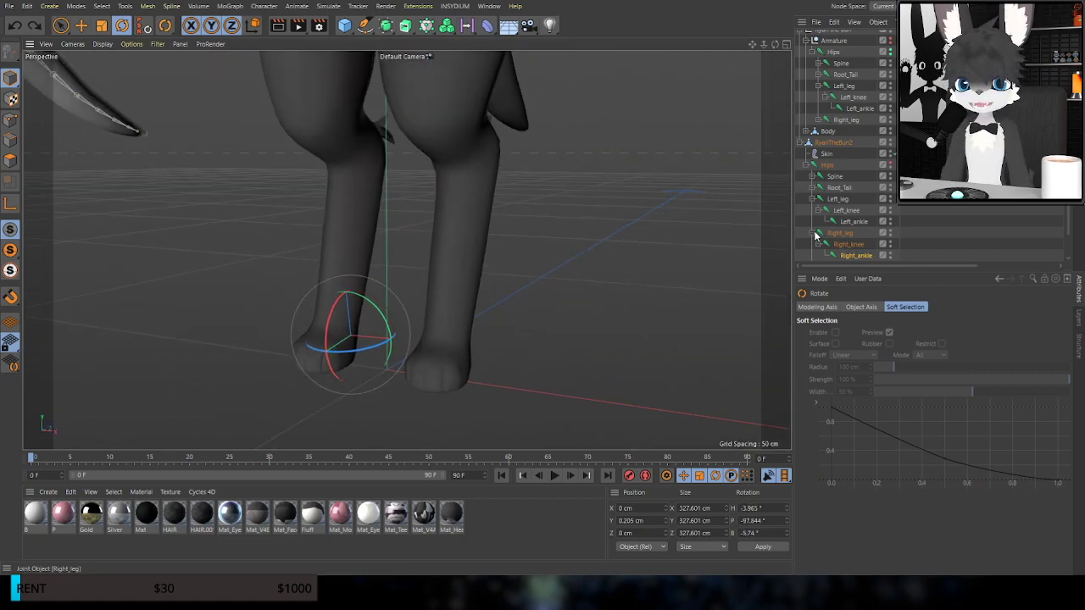
{"action": "left_click", "coordinate": [811, 199]}
{"action": "left_click", "coordinate": [830, 258]}
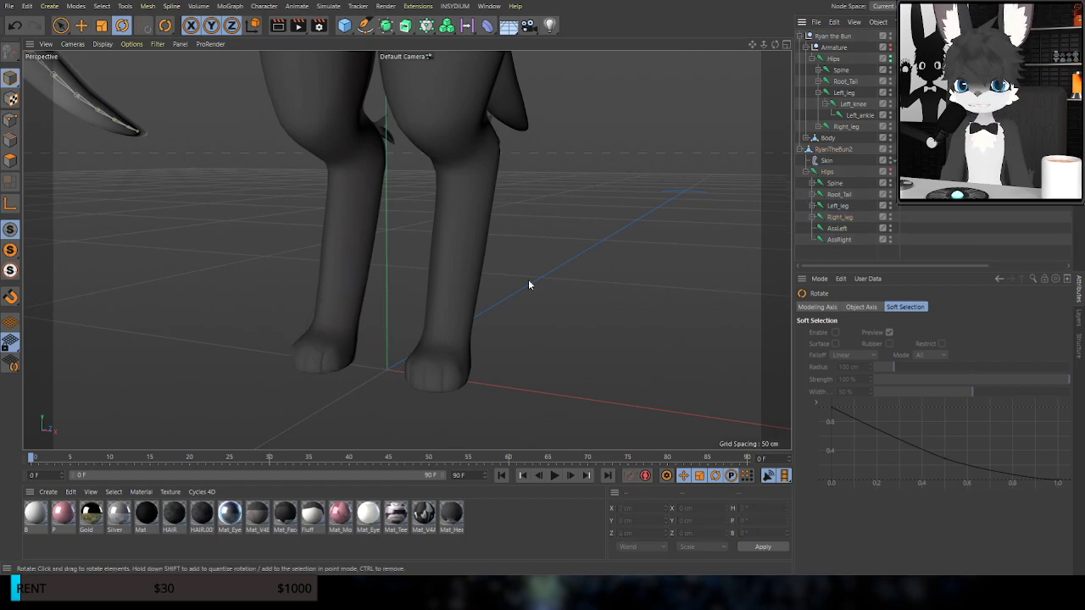
{"action": "scroll", "coordinate": [494, 286], "scroll_direction": "up", "scroll_amount": 3}
{"action": "scroll", "coordinate": [580, 271], "scroll_direction": "down", "scroll_amount": 3}
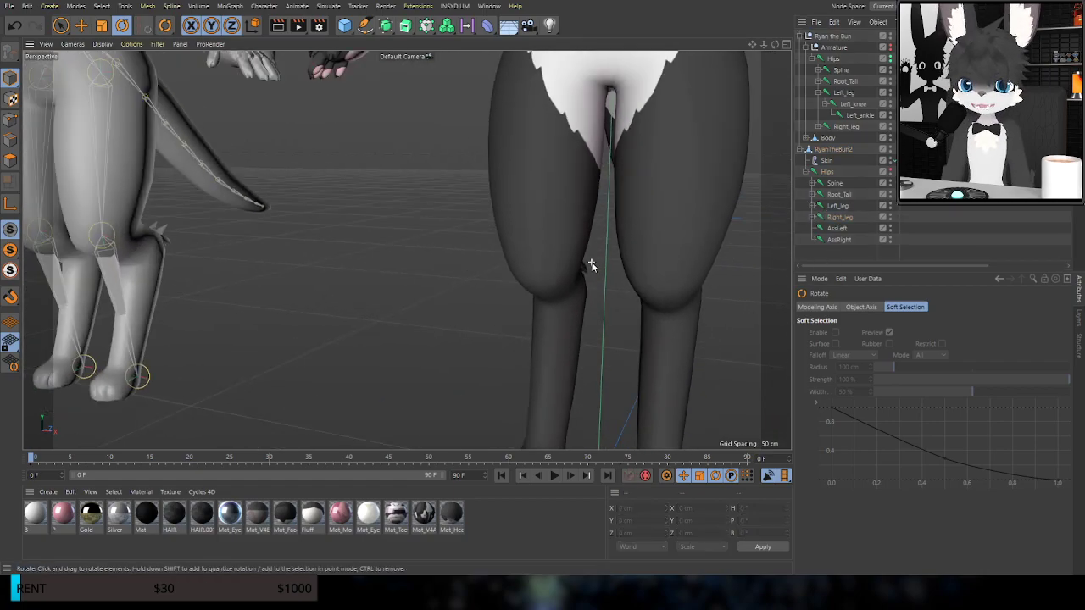
{"action": "middle_click_drag", "start_coordinate": [550, 155], "coordinate": [537, 296], "text": "alt"}
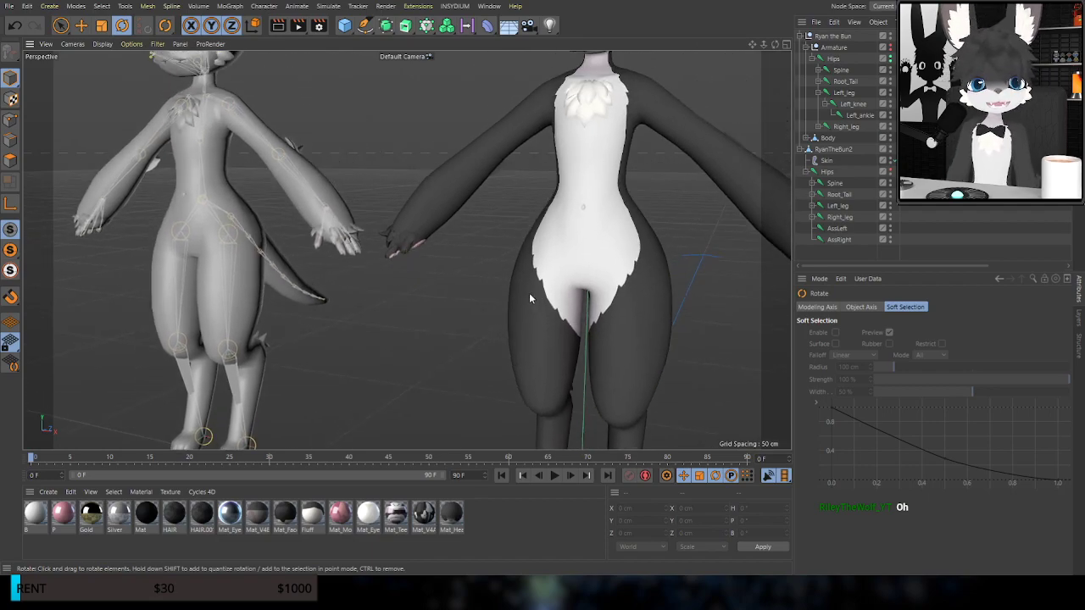
{"action": "middle_click_drag", "start_coordinate": [558, 224], "coordinate": [556, 295], "text": "alt"}
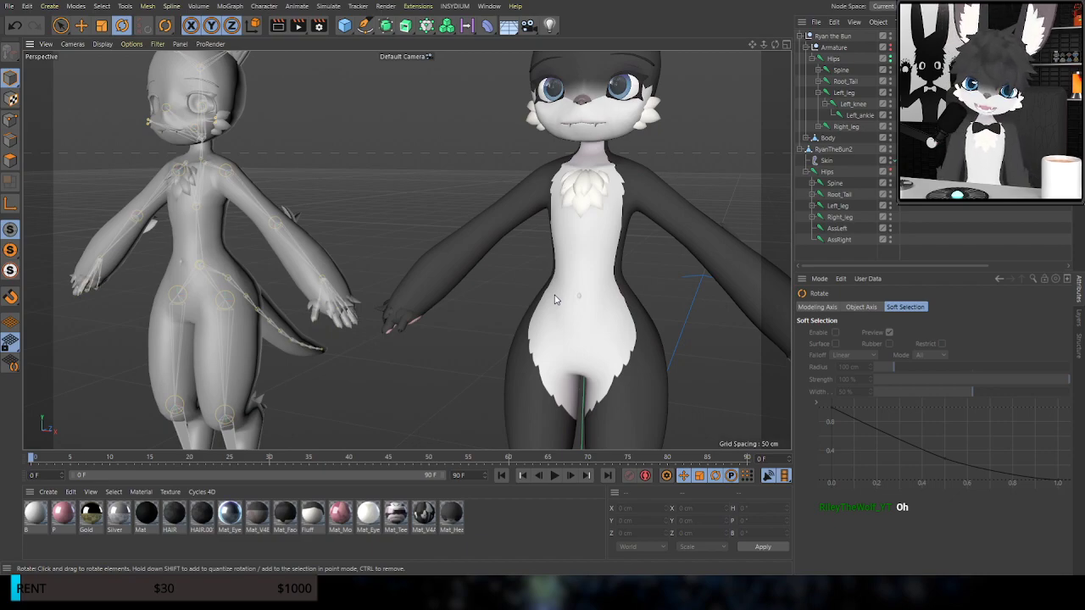
Test-rotate RyanTheBun2's Left_ankle and Right_ankle joints together to check how both feet deform, and undo each rotation
{"action": "left_click_drag", "start_coordinate": [579, 216], "coordinate": [298, 228], "text": "alt"}
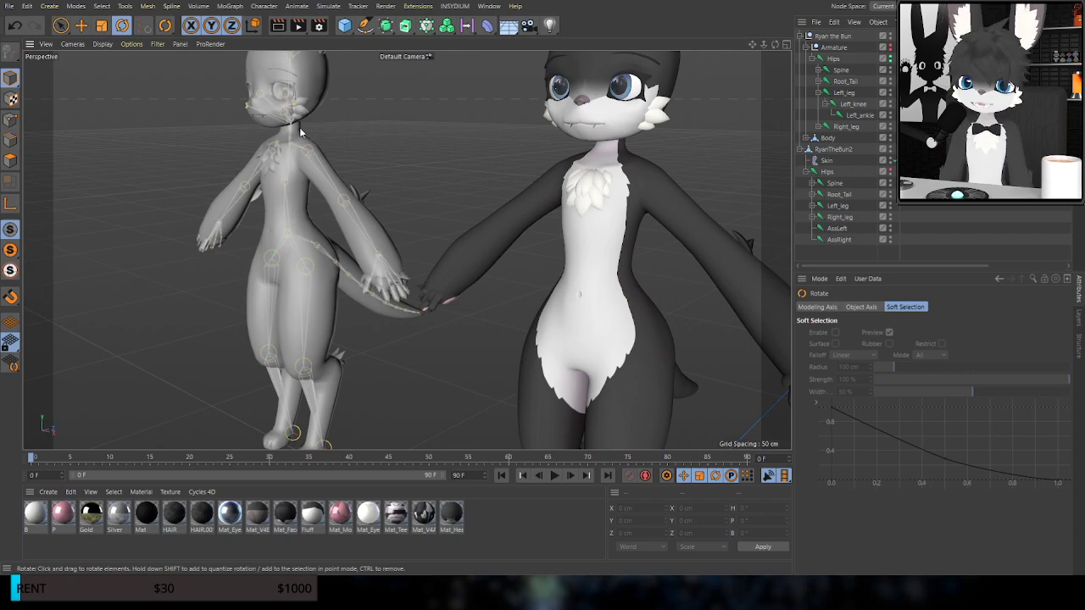
{"action": "left_click_drag", "start_coordinate": [519, 194], "coordinate": [460, 171], "text": "alt"}
{"action": "left_click_drag", "start_coordinate": [501, 299], "coordinate": [545, 150], "text": "alt"}
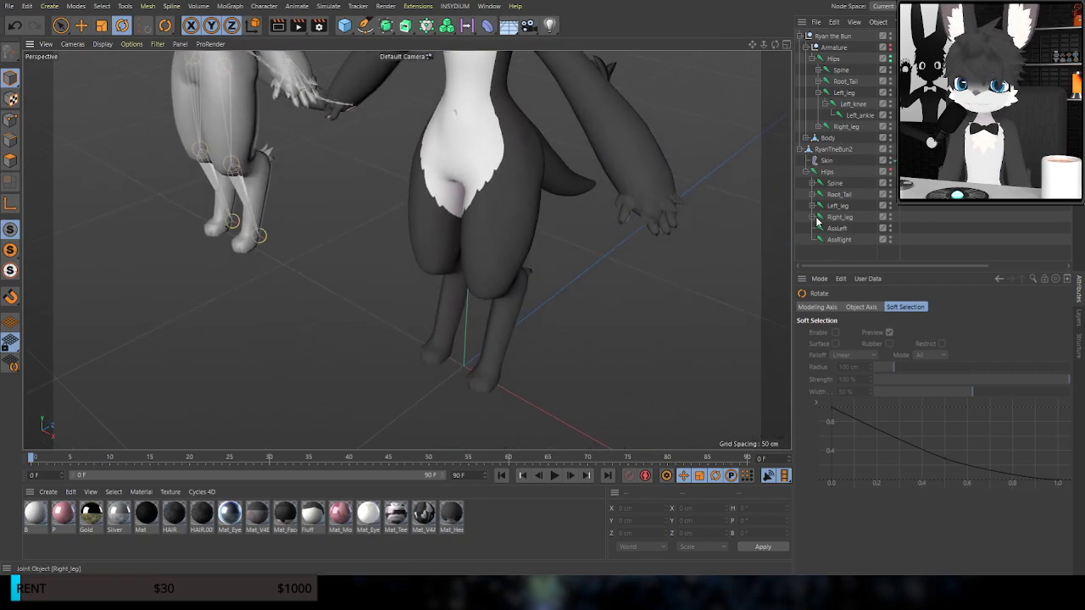
{"action": "left_click", "coordinate": [858, 229]}
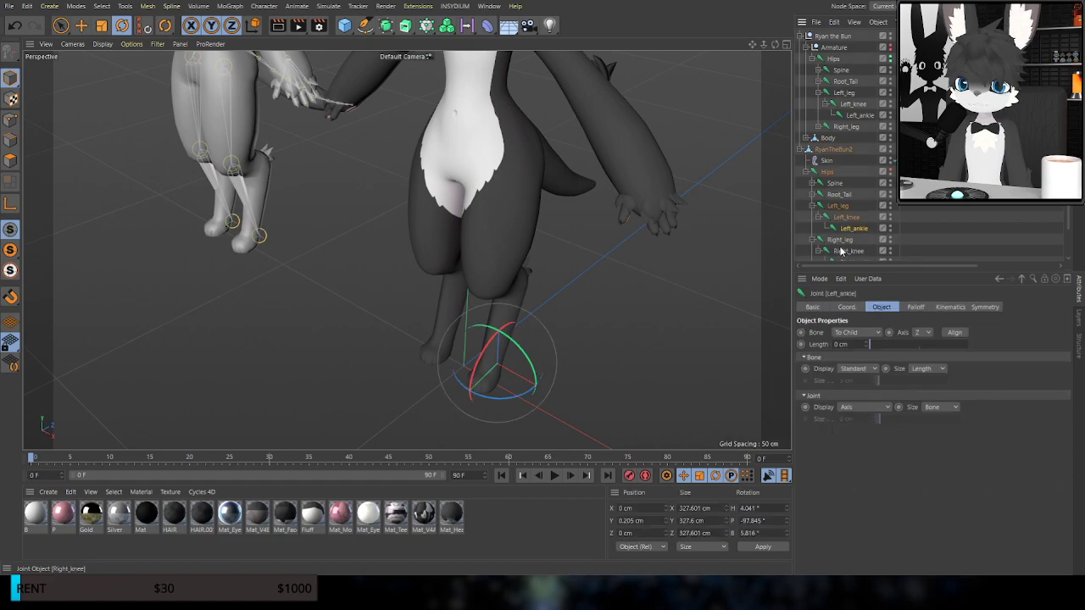
{"action": "scroll", "coordinate": [839, 246], "scroll_direction": "down", "scroll_amount": 1}
{"action": "left_click", "coordinate": [851, 234], "text": "ctrl"}
{"action": "scroll", "coordinate": [466, 377], "scroll_direction": "up", "scroll_amount": 7}
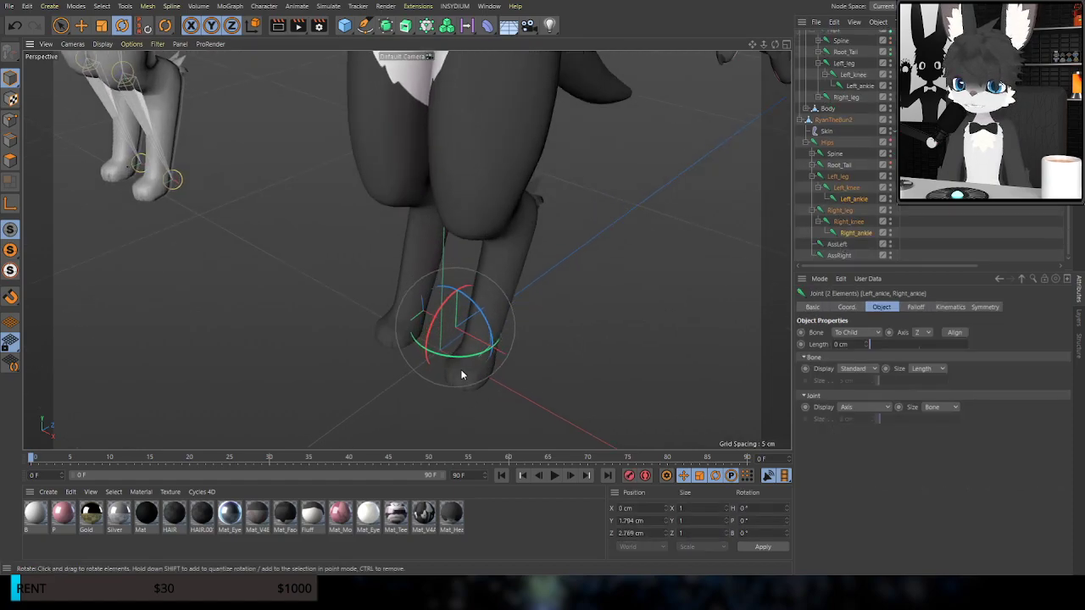
{"action": "left_click_drag", "start_coordinate": [431, 316], "coordinate": [430, 297]}
{"action": "left_click_drag", "start_coordinate": [477, 271], "coordinate": [342, 385], "text": "alt"}
{"action": "key", "text": "ctrl+z"}
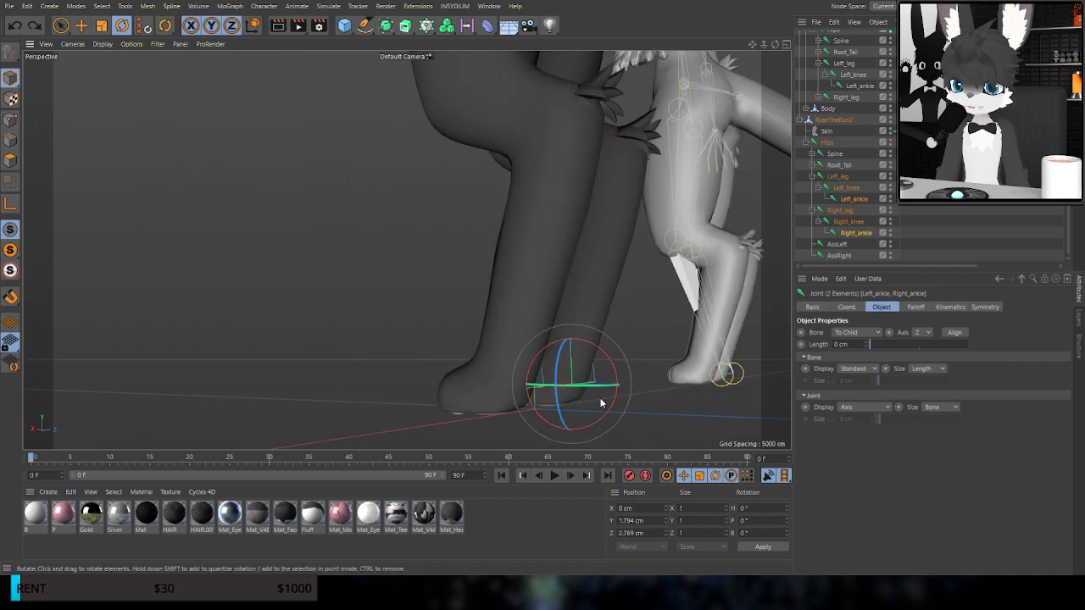
{"action": "left_click_drag", "start_coordinate": [614, 366], "coordinate": [82, 332]}
{"action": "key", "text": "ctrl+z"}
Test-rotate RyanTheBun2's Left_knee joint to check how the left lower leg bends, and undo the rotation
{"action": "left_click_drag", "start_coordinate": [266, 293], "coordinate": [351, 235], "text": "alt"}
{"action": "left_click", "coordinate": [840, 222]}
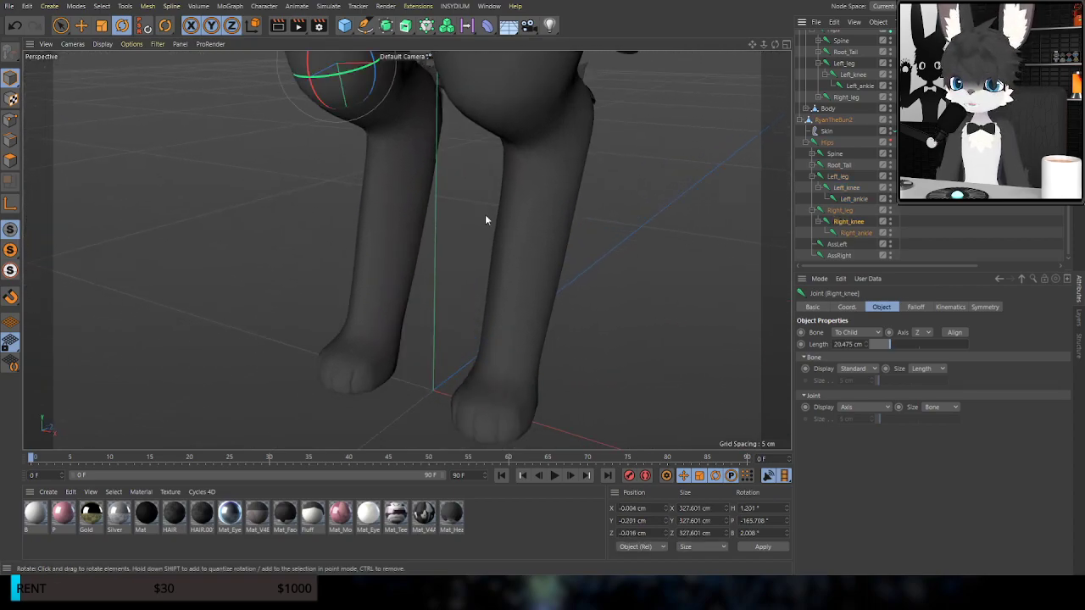
{"action": "left_click", "coordinate": [851, 190]}
{"action": "left_click_drag", "start_coordinate": [538, 220], "coordinate": [511, 143], "text": "alt"}
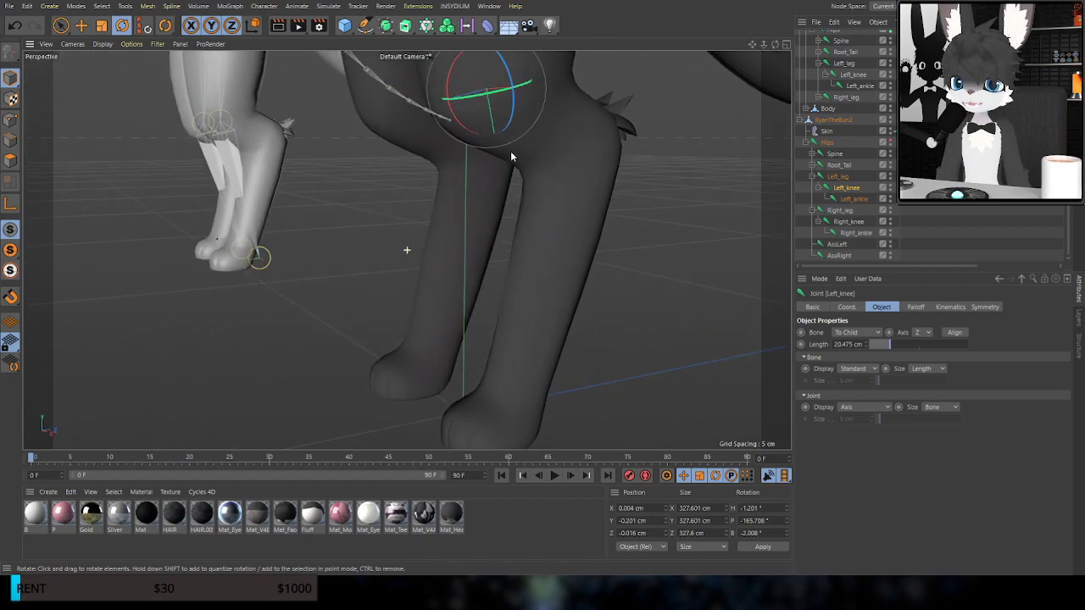
{"action": "middle_click_drag", "start_coordinate": [510, 142], "coordinate": [473, 185], "text": "alt"}
{"action": "left_click_drag", "start_coordinate": [464, 188], "coordinate": [488, 170]}
{"action": "key", "text": "ctrl+z"}
Paint Left_knee weight across the back of the left knee with the Weight Tool in Add mode, Visible Only on, reducing the radius to 54
{"action": "left_click_drag", "start_coordinate": [582, 217], "coordinate": [564, 290], "text": "alt"}
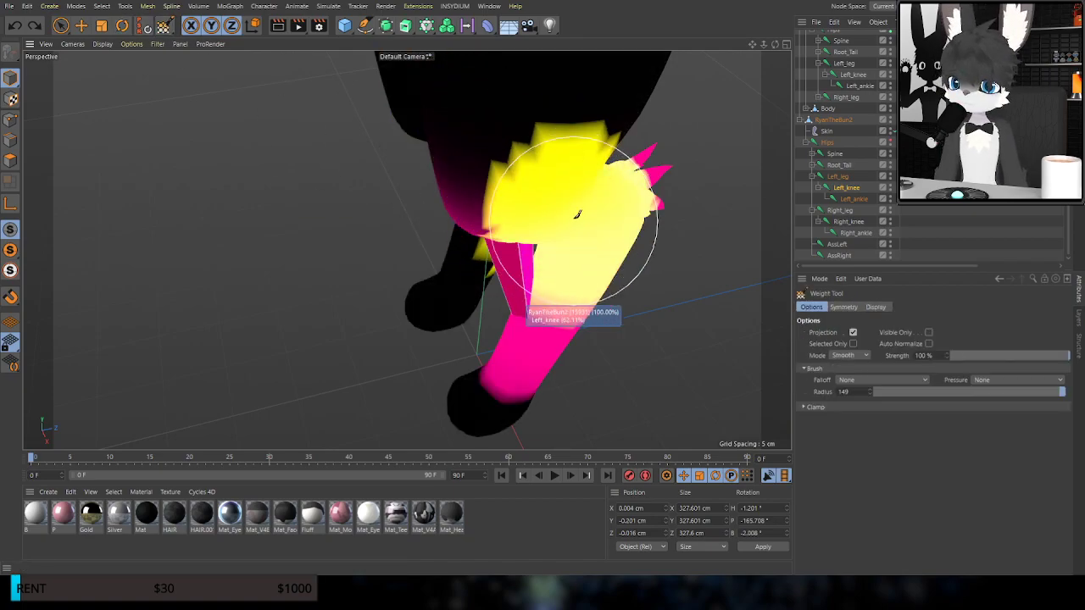
{"action": "middle_click_drag", "start_coordinate": [574, 218], "coordinate": [431, 181], "text": "alt"}
{"action": "right_click_drag", "start_coordinate": [445, 156], "coordinate": [548, 217], "text": "alt"}
{"action": "left_click_drag", "start_coordinate": [467, 222], "coordinate": [259, 192], "text": "alt"}
{"action": "left_click_drag", "start_coordinate": [407, 250], "coordinate": [308, 246], "text": "alt"}
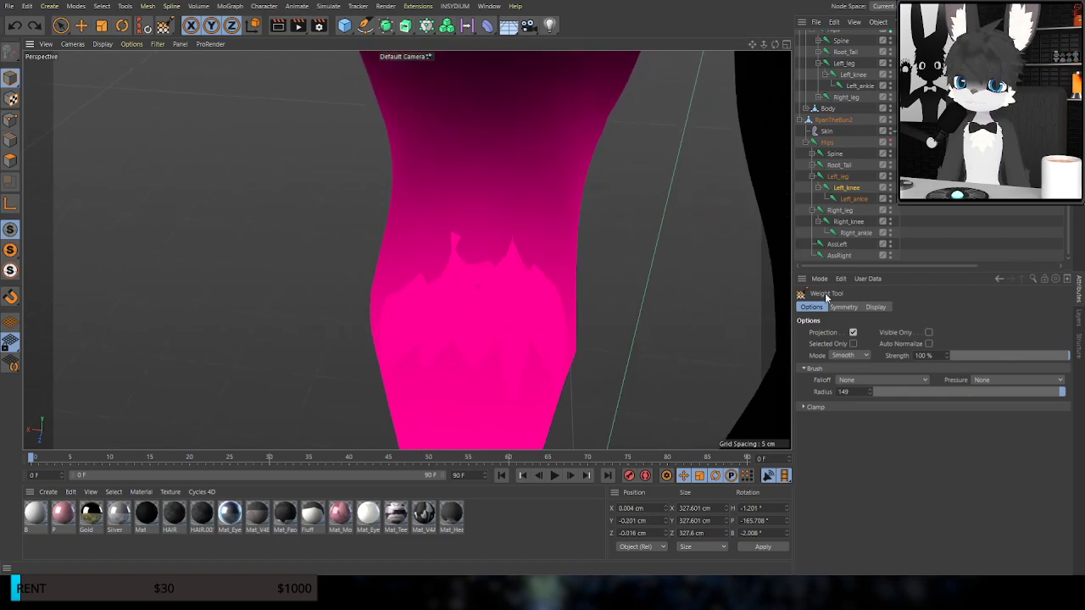
{"action": "left_click", "coordinate": [852, 370]}
{"action": "left_click_drag", "start_coordinate": [444, 191], "coordinate": [452, 220], "text": "alt"}
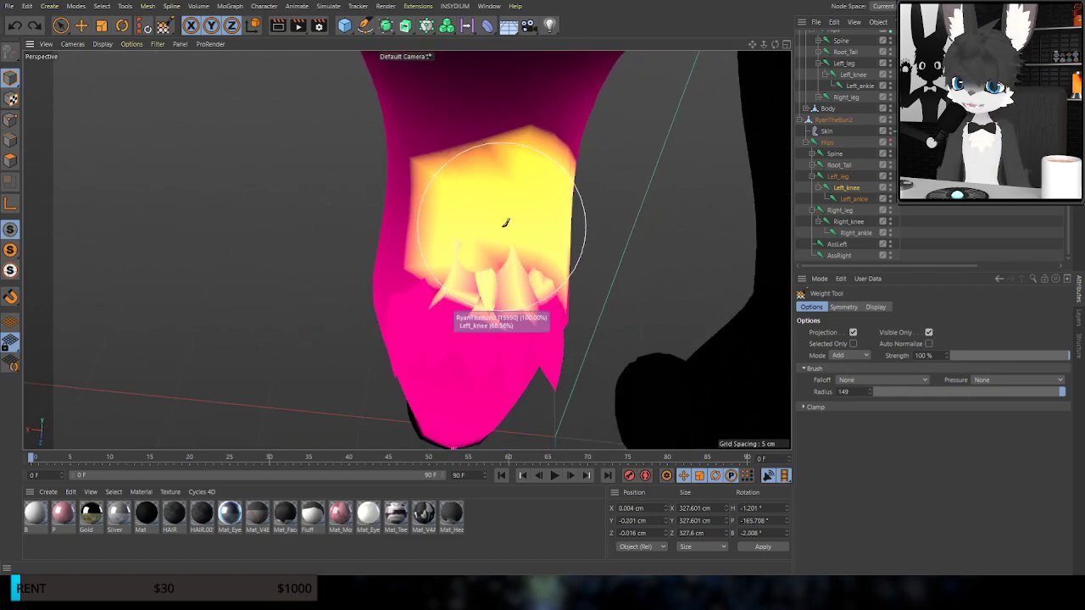
{"action": "middle_click_drag", "start_coordinate": [489, 227], "coordinate": [445, 219]}
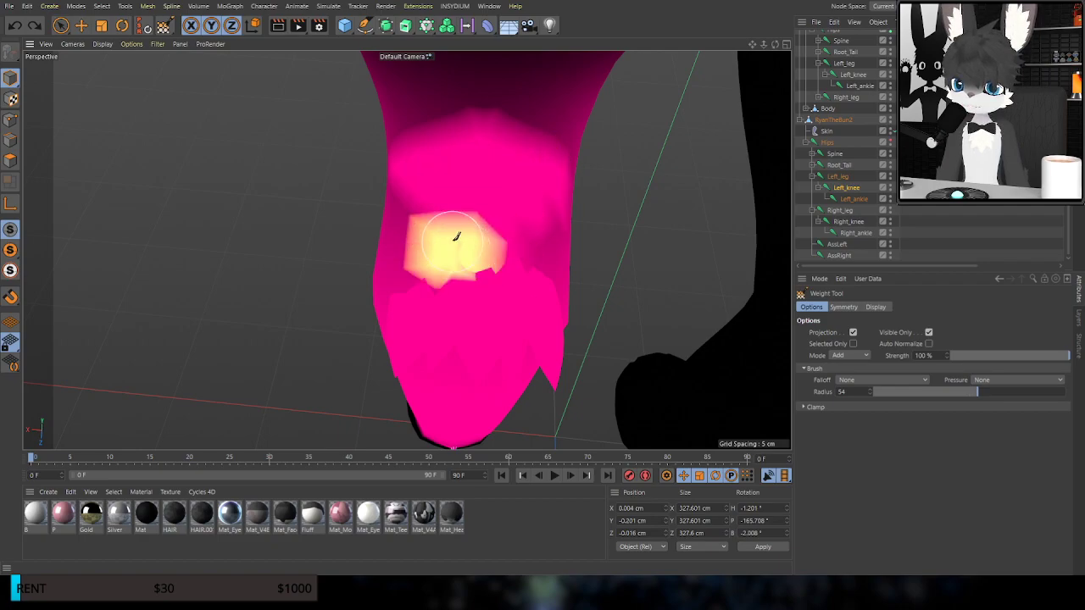
{"action": "left_click", "coordinate": [536, 246]}
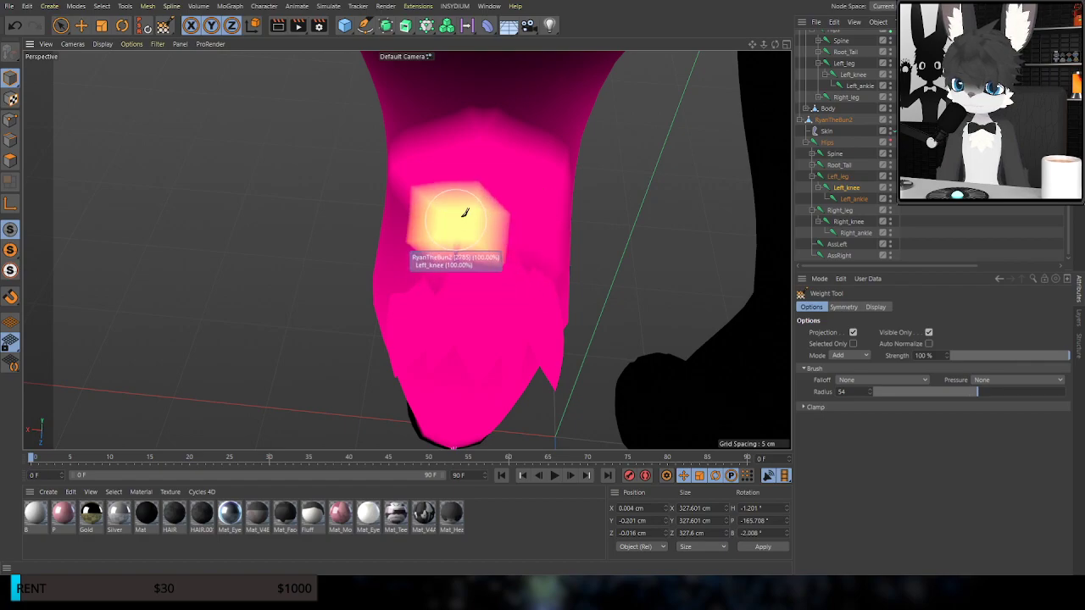
{"action": "left_click_drag", "start_coordinate": [458, 218], "coordinate": [571, 194], "text": "alt"}
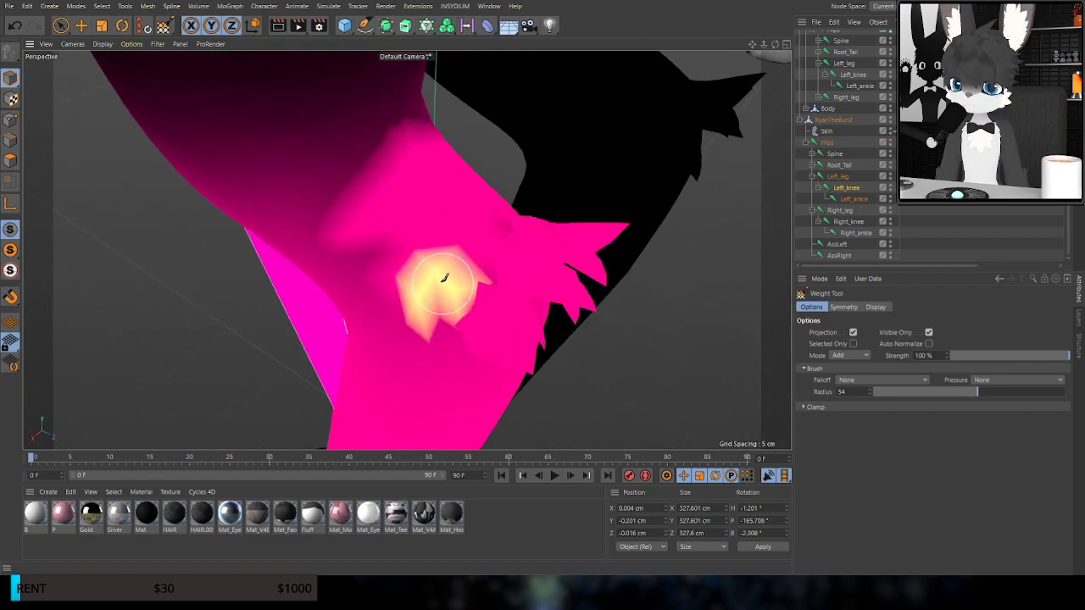
Smooth the Left_knee weights from the knee up into the thigh in Smooth mode, enlarging the brush radius to 160
{"action": "left_click_drag", "start_coordinate": [419, 244], "coordinate": [410, 223], "text": "alt"}
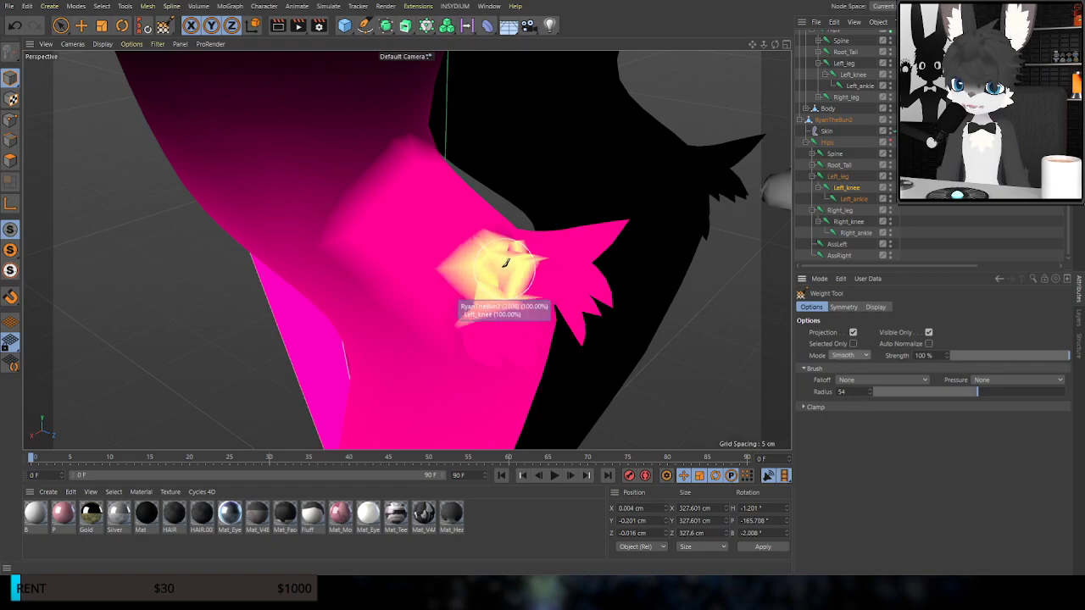
{"action": "middle_click_drag", "start_coordinate": [397, 209], "coordinate": [452, 227]}
{"action": "mouse_move", "coordinate": [452, 229]}
{"action": "left_mouse_down", "text": "alt"}
{"action": "mouse_move", "coordinate": [390, 235]}
{"action": "mouse_move", "coordinate": [374, 217]}
{"action": "left_mouse_up", "text": "alt"}
{"action": "mouse_move", "coordinate": [407, 179]}
{"action": "left_mouse_down"}
{"action": "mouse_move", "coordinate": [477, 162]}
{"action": "mouse_move", "coordinate": [416, 175]}
{"action": "mouse_move", "coordinate": [492, 189]}
{"action": "mouse_move", "coordinate": [452, 248]}
{"action": "mouse_move", "coordinate": [494, 299]}
{"action": "mouse_move", "coordinate": [434, 221]}
{"action": "mouse_move", "coordinate": [502, 202]}
{"action": "mouse_move", "coordinate": [428, 210]}
{"action": "mouse_move", "coordinate": [423, 378]}
{"action": "mouse_move", "coordinate": [538, 322]}
{"action": "left_mouse_up"}
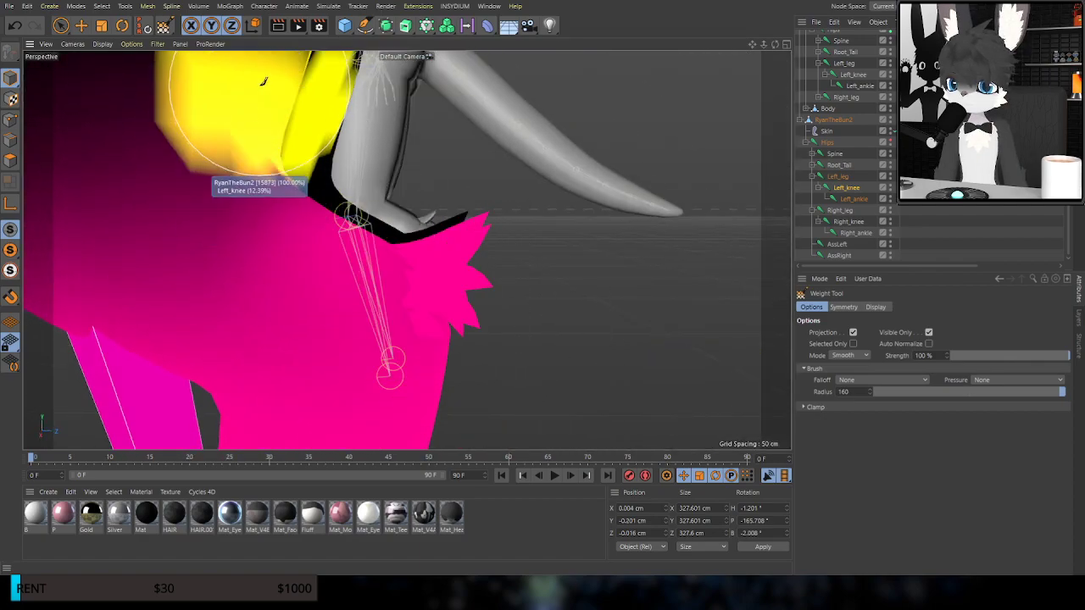
Rotate the Left_knee joint by about 47° to check the knee's deformation from the side, and undo the rotation
{"action": "key", "text": "r"}
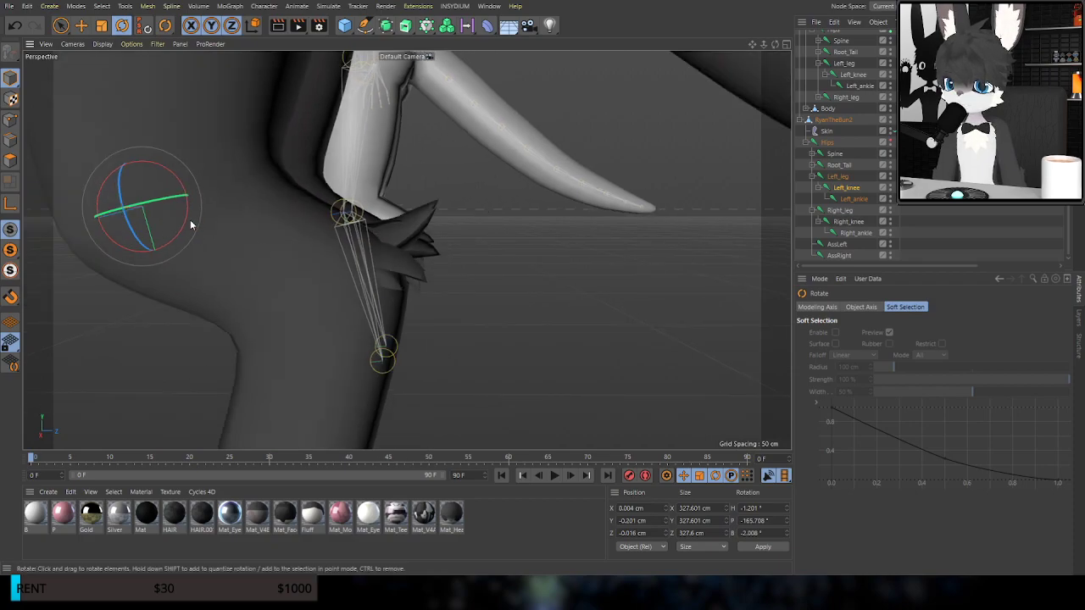
{"action": "left_click_drag", "start_coordinate": [188, 225], "coordinate": [194, 188]}
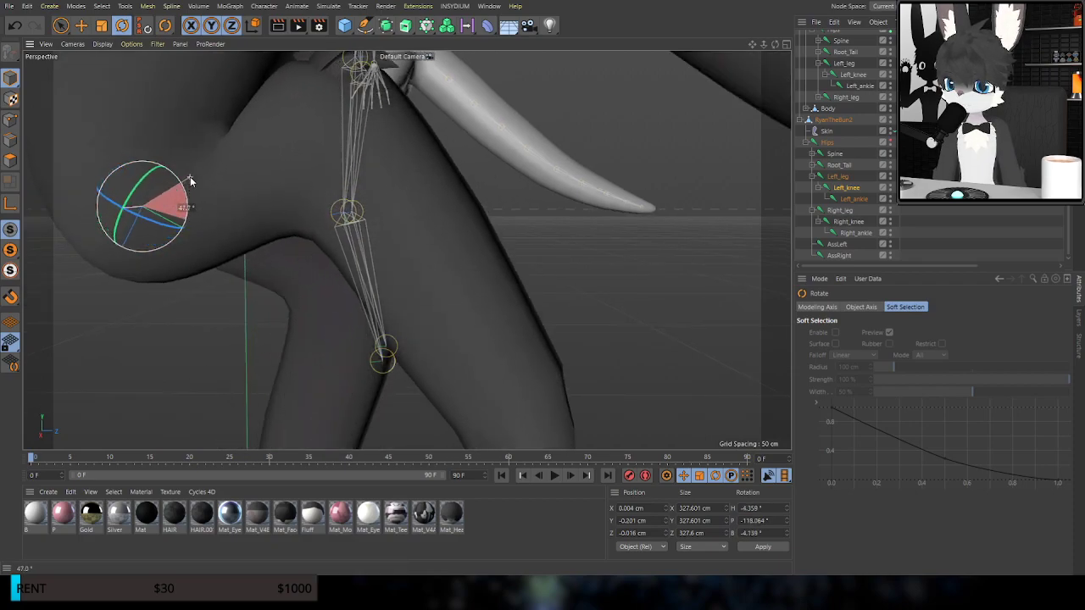
{"action": "key", "text": "ctrl+z"}
{"action": "key", "text": "ctrl+z"}
{"action": "key", "text": "ctrl+z"}
{"action": "key", "text": "ctrl+z"}
{"action": "key", "text": "ctrl+z"}
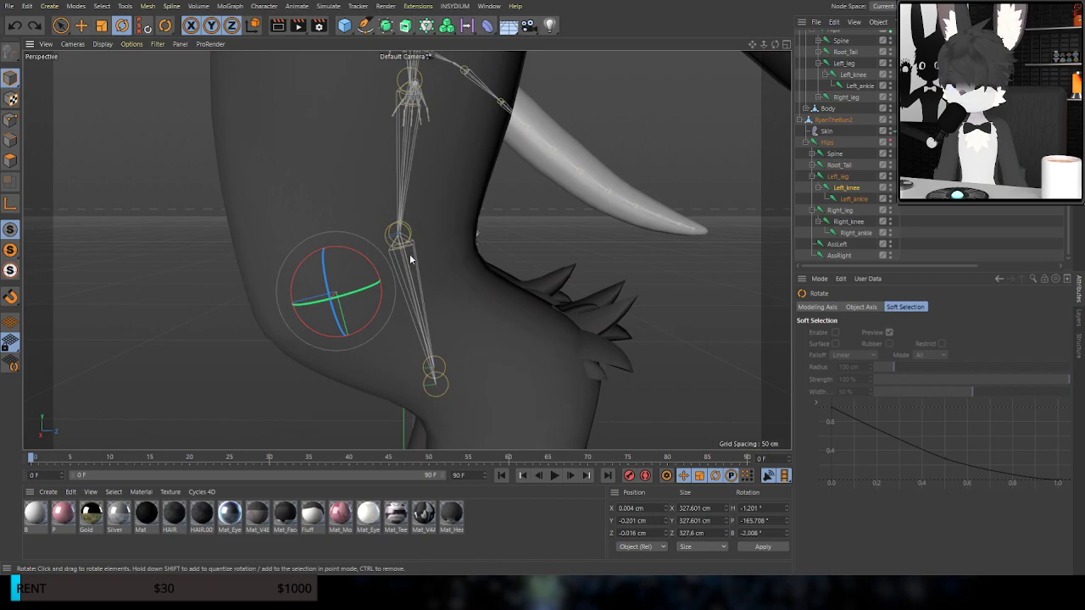
Bend the Left_knee joint by about 78° to check the knee under a strong bend, and undo the rotation
{"action": "scroll", "coordinate": [439, 236], "scroll_direction": "down", "scroll_amount": 1}
{"action": "left_click_drag", "start_coordinate": [414, 252], "coordinate": [348, 195]}
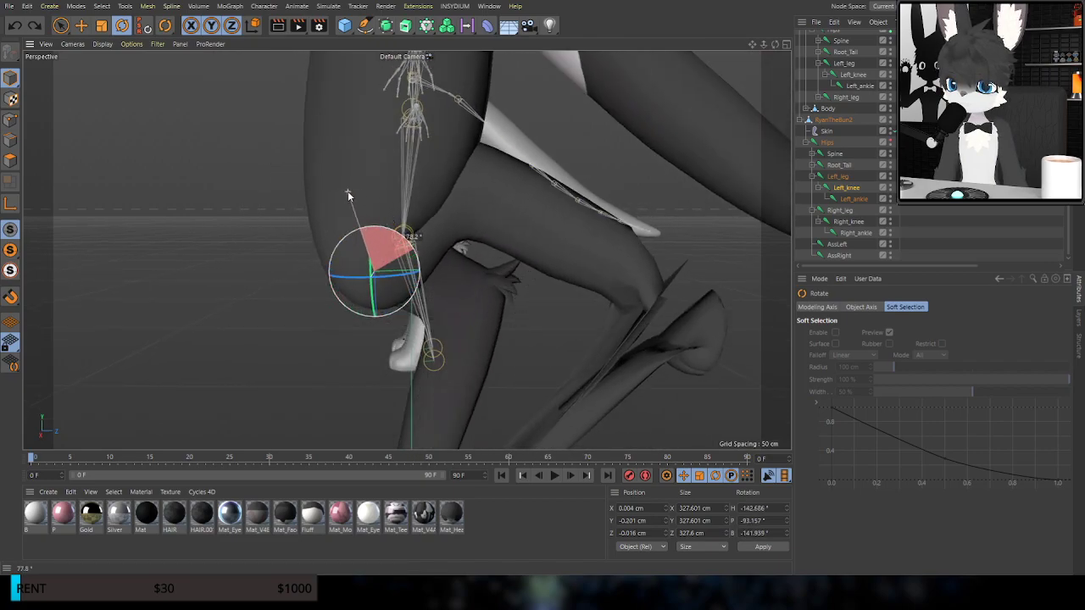
{"action": "key", "text": "ctrl+z"}
{"action": "left_click_drag", "start_coordinate": [404, 239], "coordinate": [431, 272]}
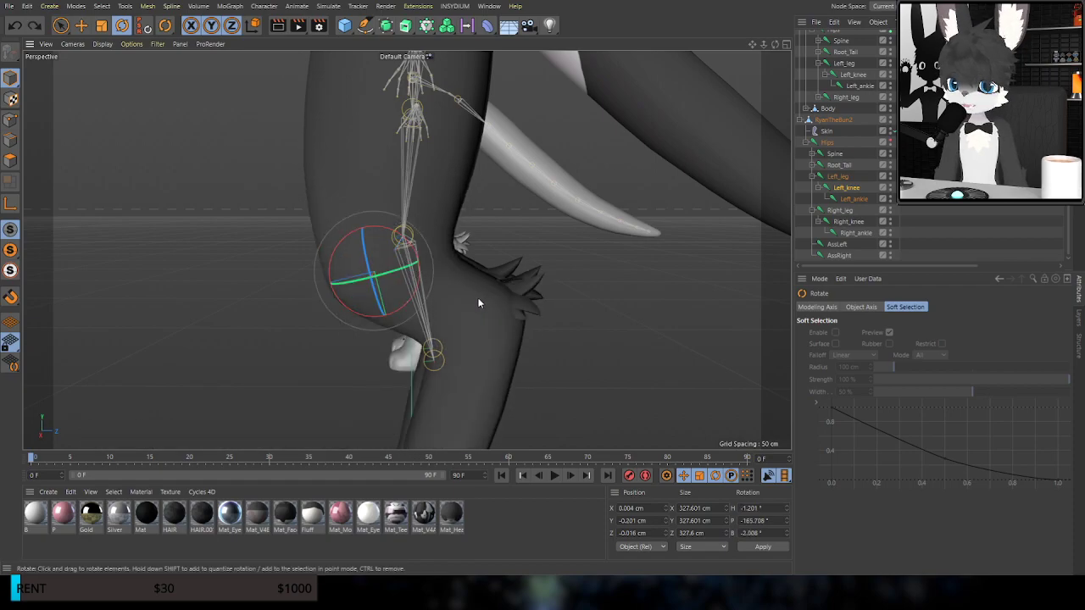
Test-rotate the Left_knee joint while viewing the lower leg and foot, and restore its original pose
{"action": "middle_click_drag", "start_coordinate": [476, 298], "coordinate": [506, 144], "text": "alt"}
{"action": "left_click_drag", "start_coordinate": [455, 318], "coordinate": [516, 207], "text": "alt"}
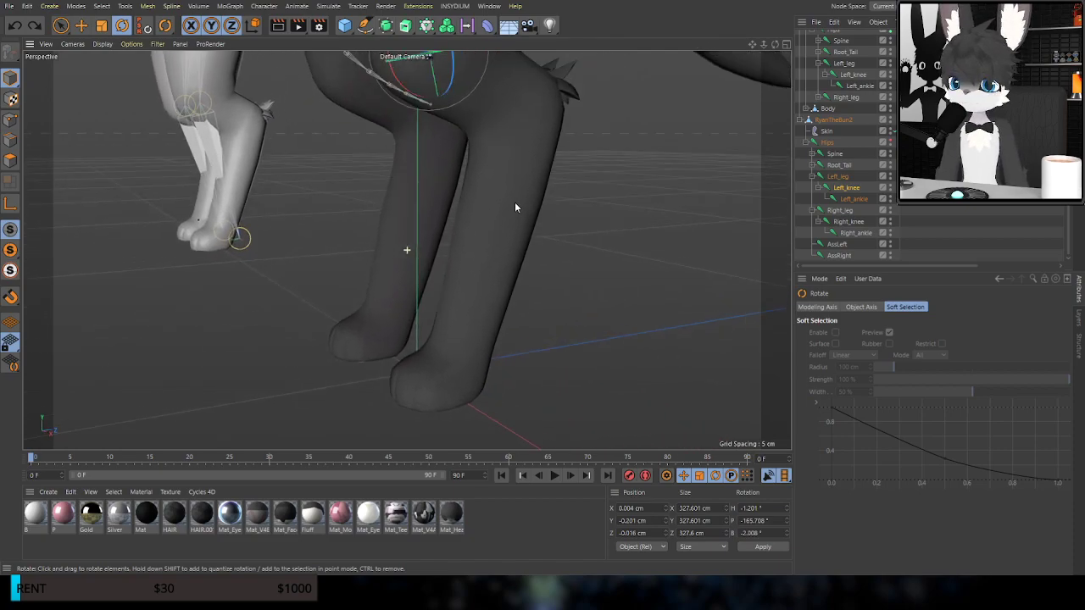
{"action": "left_click_drag", "start_coordinate": [399, 85], "coordinate": [406, 141]}
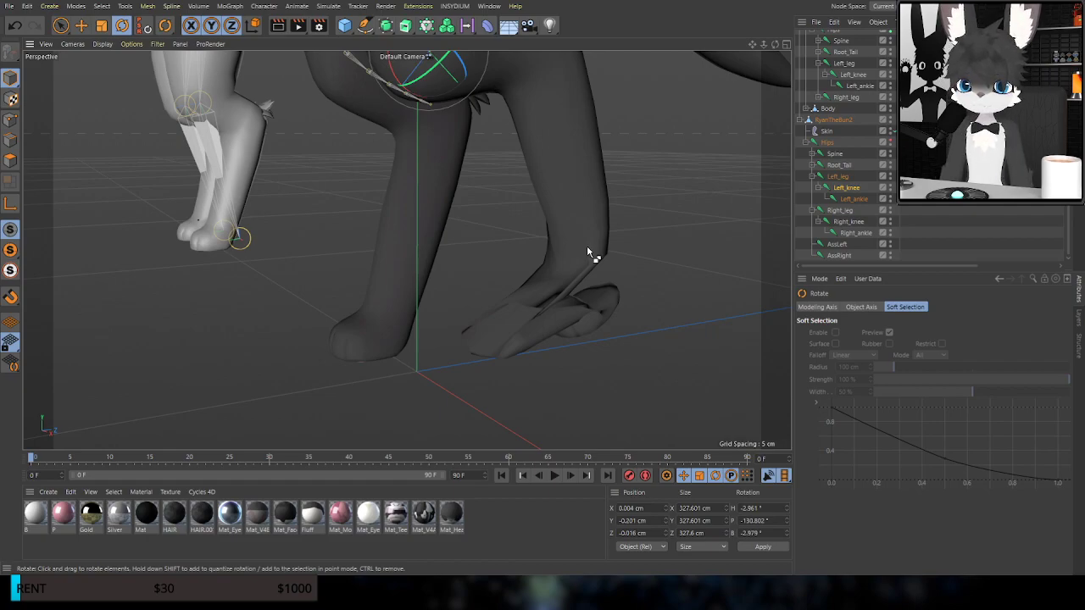
{"action": "left_click_drag", "start_coordinate": [587, 250], "coordinate": [517, 221]}
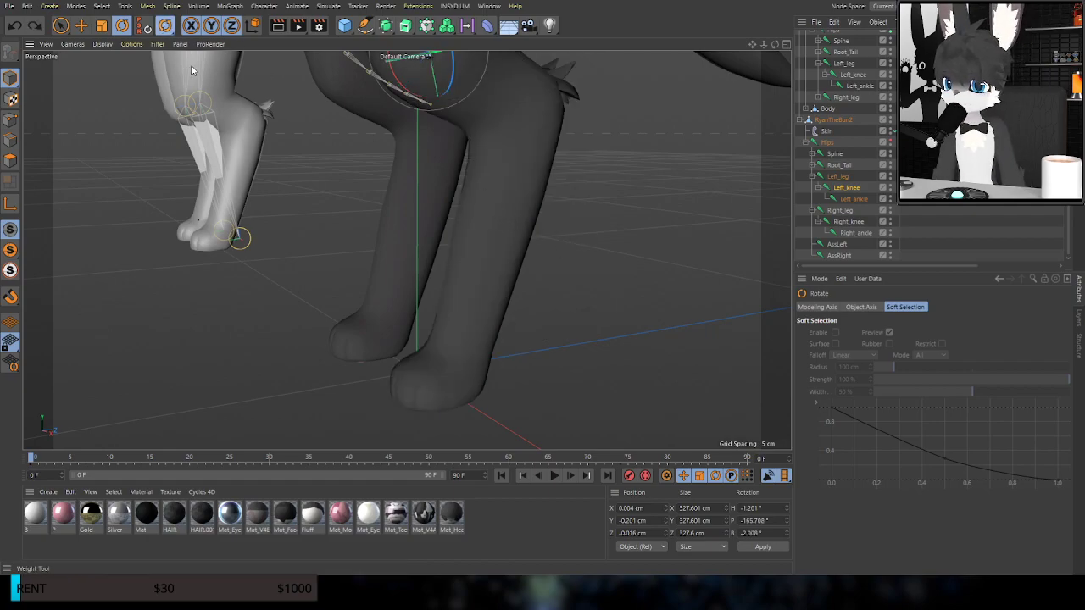
Display the combined knee and ankle weights of the left leg and the right leg to compare their ankle areas
{"action": "left_click", "coordinate": [192, 70]}
{"action": "mouse_move", "coordinate": [590, 303]}
{"action": "left_mouse_down", "text": "alt"}
{"action": "mouse_move", "coordinate": [373, 247]}
{"action": "mouse_move", "coordinate": [366, 261]}
{"action": "mouse_move", "coordinate": [174, 279]}
{"action": "mouse_move", "coordinate": [646, 290]}
{"action": "mouse_move", "coordinate": [433, 278]}
{"action": "mouse_move", "coordinate": [627, 293]}
{"action": "mouse_move", "coordinate": [596, 290]}
{"action": "left_mouse_up", "text": "alt"}
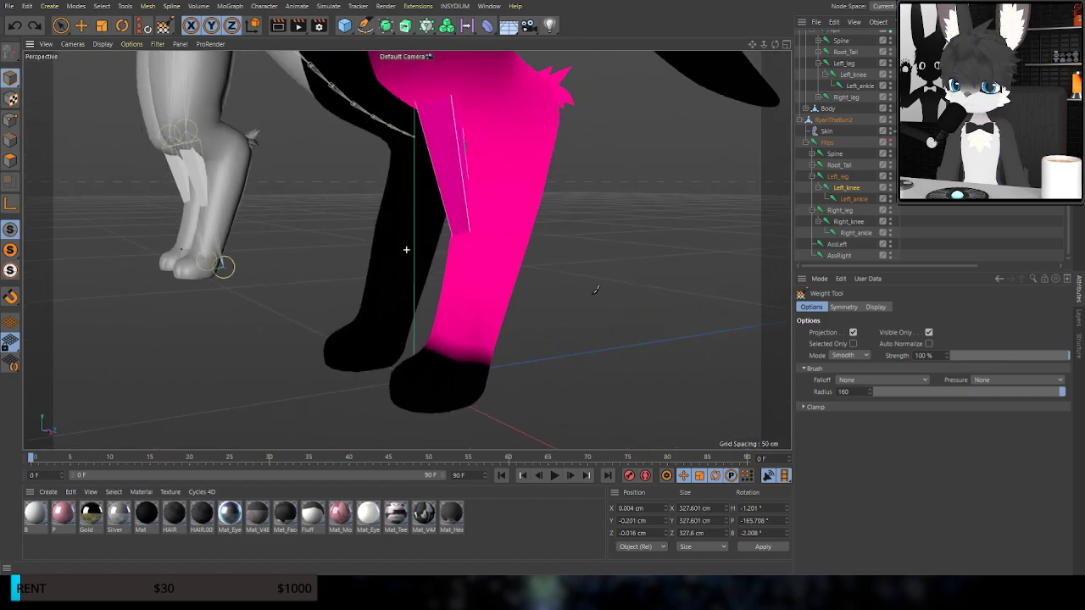
{"action": "left_click", "coordinate": [856, 201], "text": "ctrl"}
{"action": "left_click_drag", "start_coordinate": [511, 279], "coordinate": [241, 267], "text": "alt"}
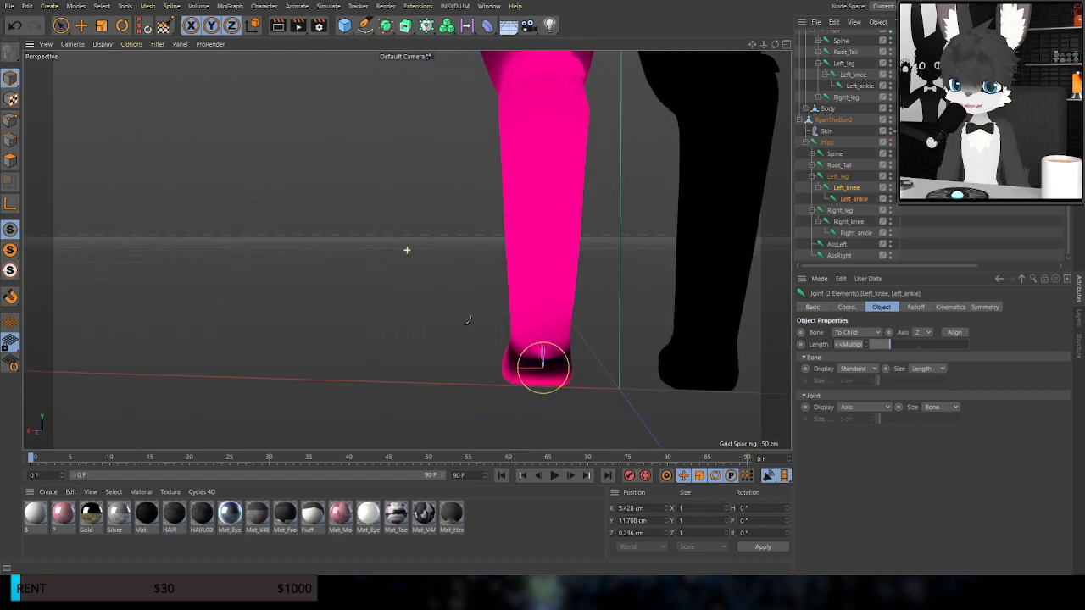
{"action": "middle_click_drag", "start_coordinate": [466, 329], "coordinate": [415, 245], "text": "alt"}
{"action": "mouse_move", "coordinate": [452, 265]}
{"action": "left_mouse_down", "text": "alt"}
{"action": "mouse_move", "coordinate": [473, 257]}
{"action": "mouse_move", "coordinate": [443, 271]}
{"action": "left_mouse_up", "text": "alt"}
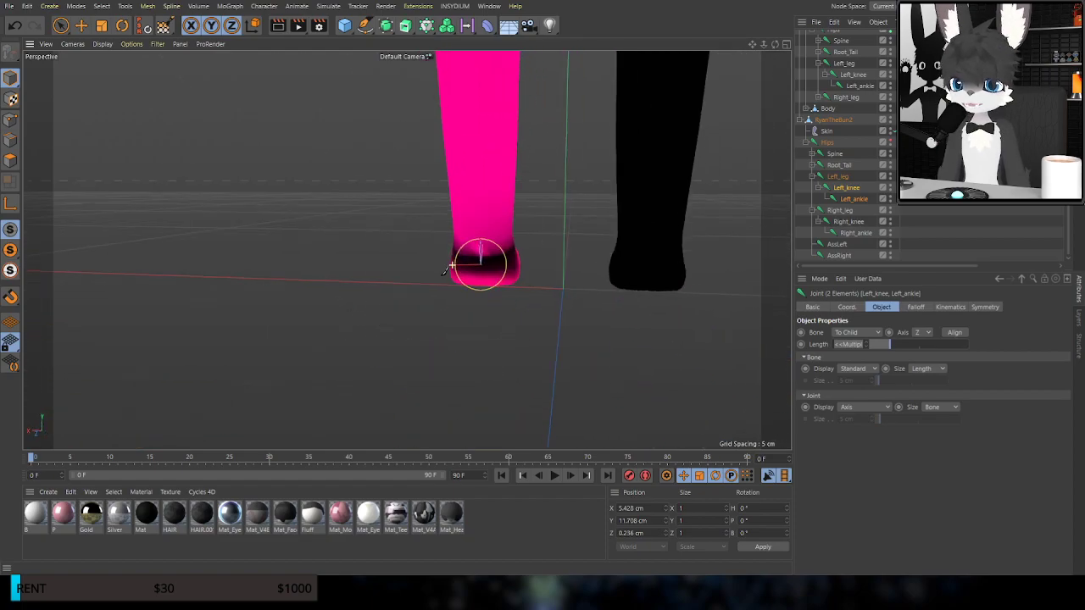
{"action": "left_click", "coordinate": [855, 232]}
{"action": "left_click", "coordinate": [850, 222], "text": "ctrl"}
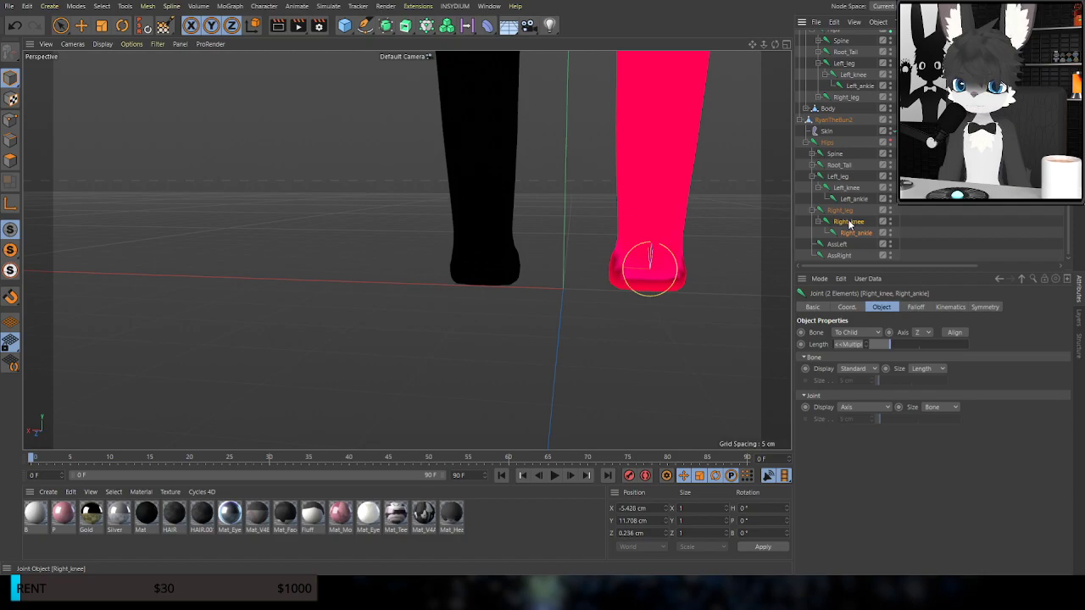
Smooth the combined Left_knee and Left_ankle weights around the left ankle at radius 160, turning Auto Normalize on
{"action": "left_click", "coordinate": [854, 200]}
{"action": "left_click", "coordinate": [852, 190], "text": "ctrl"}
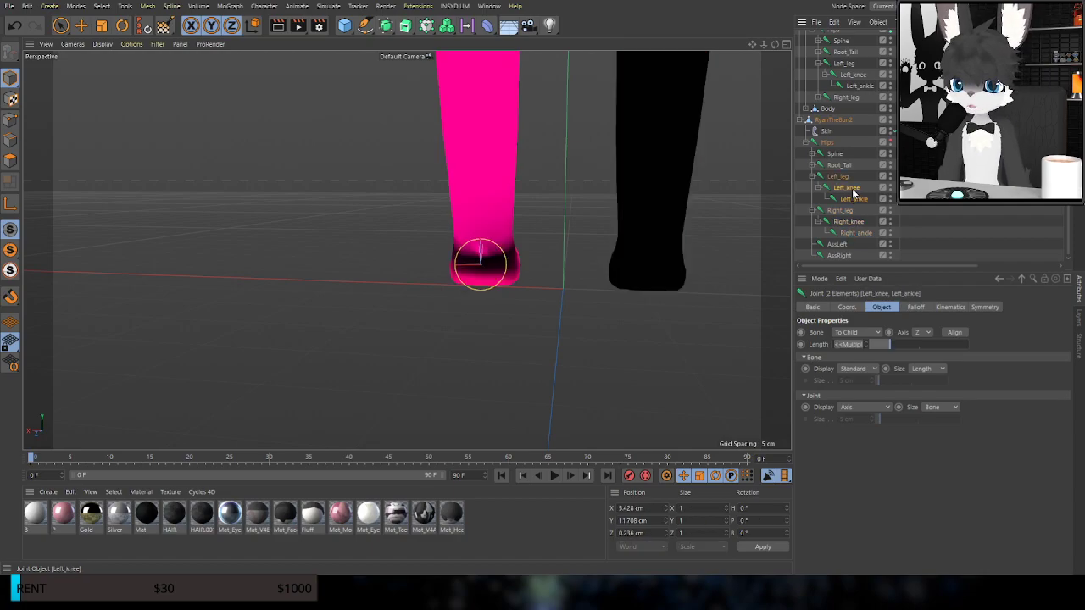
{"action": "scroll", "coordinate": [548, 270], "scroll_direction": "up", "scroll_amount": 7}
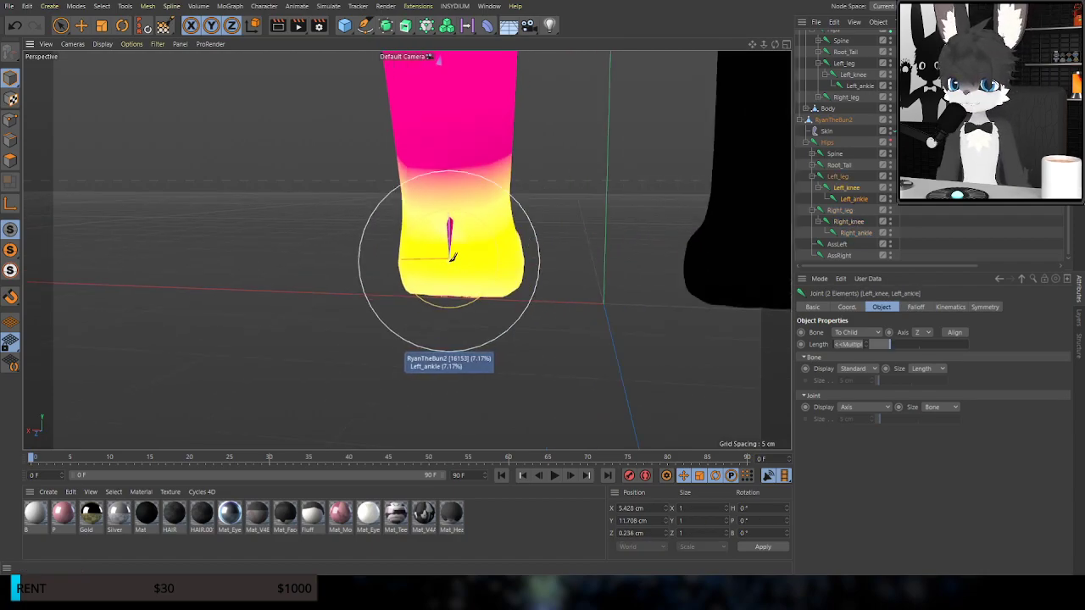
{"action": "left_click", "coordinate": [163, 25]}
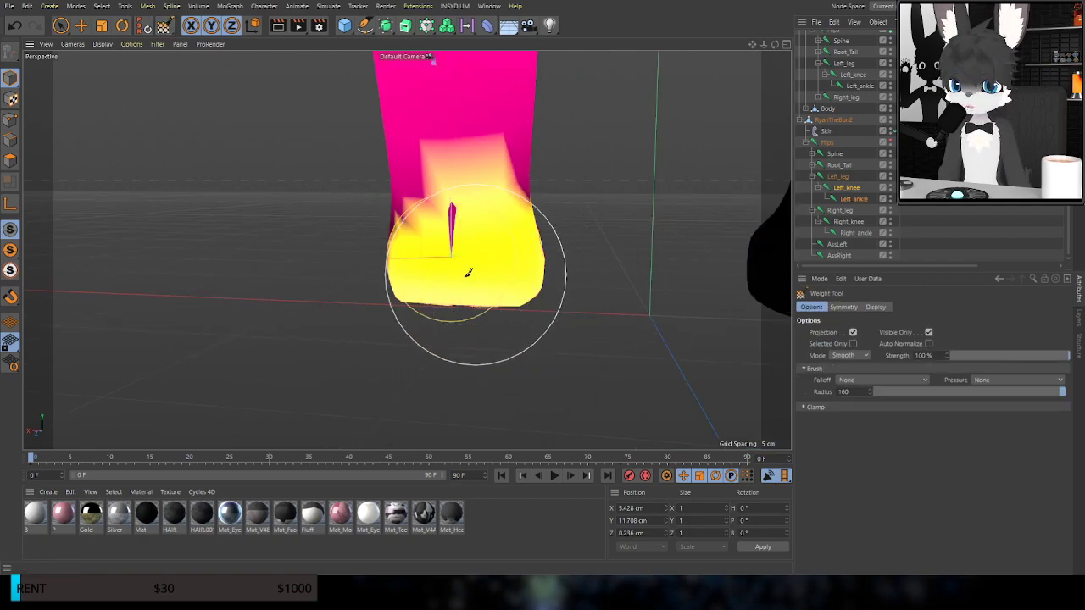
{"action": "scroll", "coordinate": [428, 246], "scroll_direction": "up", "scroll_amount": 5}
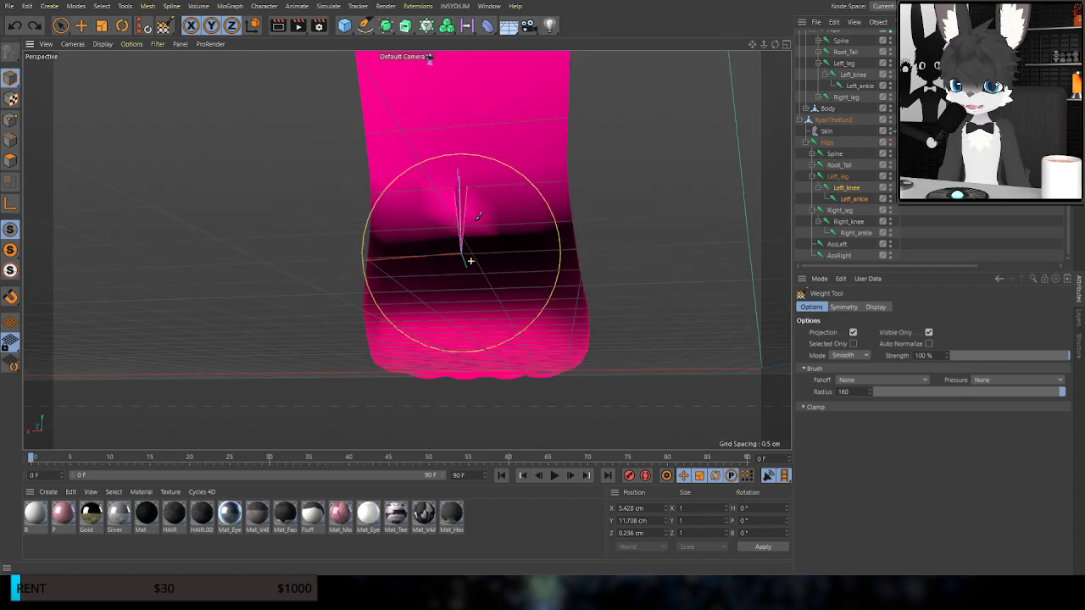
{"action": "left_click", "coordinate": [929, 344]}
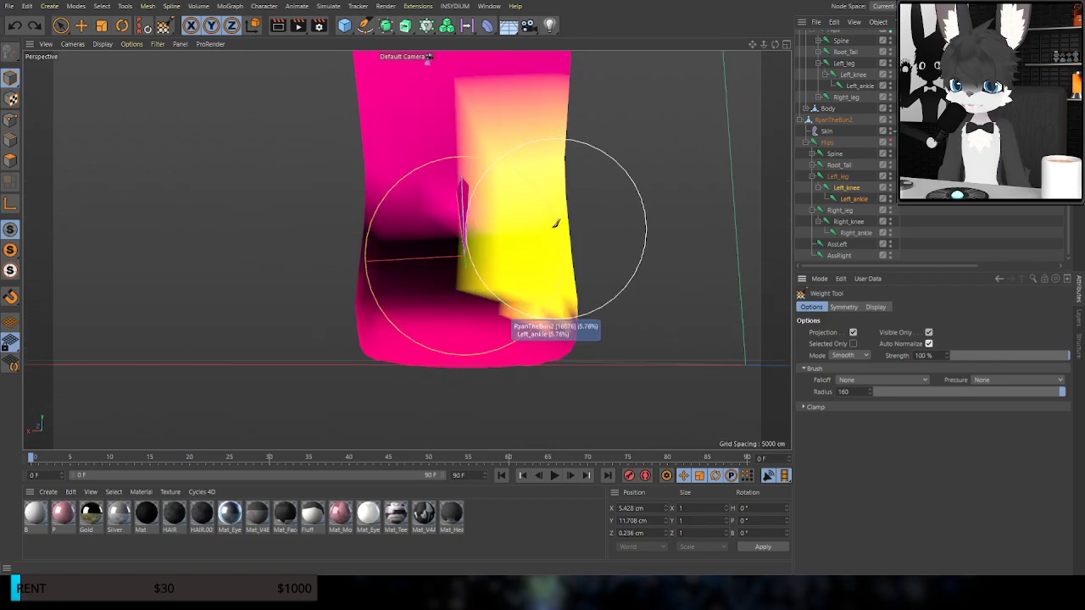
Smooth the Left_knee weights around the left ankle, and test-rotate the joint by about 35° before undoing the rotation
{"action": "left_click", "coordinate": [849, 191]}
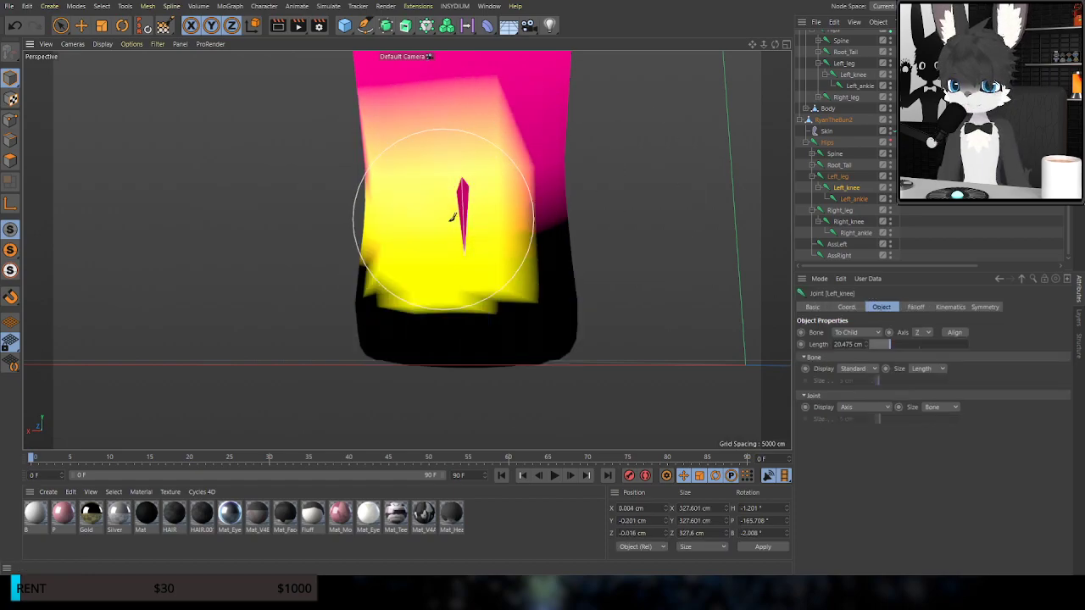
{"action": "mouse_move", "coordinate": [376, 247]}
{"action": "left_mouse_down"}
{"action": "mouse_move", "coordinate": [514, 274]}
{"action": "mouse_move", "coordinate": [330, 243]}
{"action": "mouse_move", "coordinate": [543, 235]}
{"action": "mouse_move", "coordinate": [545, 259]}
{"action": "left_mouse_up"}
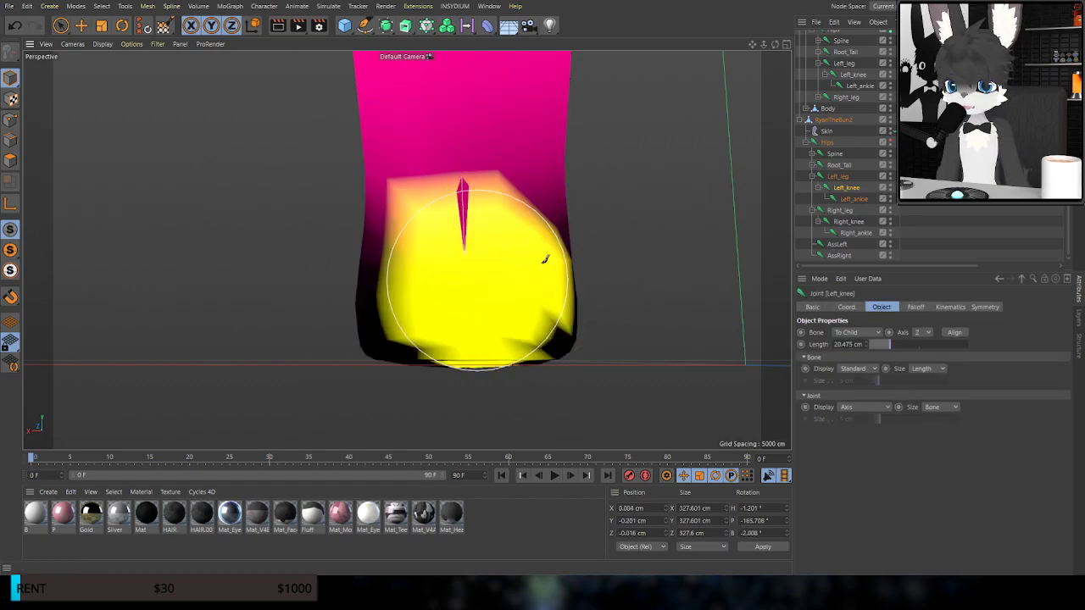
{"action": "left_click", "coordinate": [124, 29]}
{"action": "left_click_drag", "start_coordinate": [471, 231], "coordinate": [600, 241]}
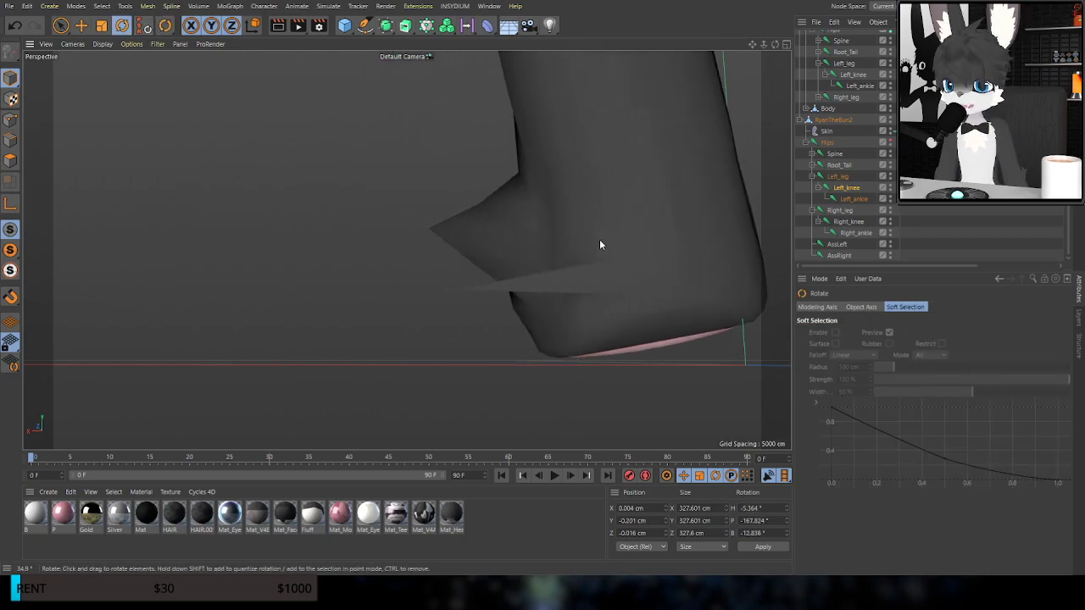
{"action": "key", "text": "ctrl+z"}
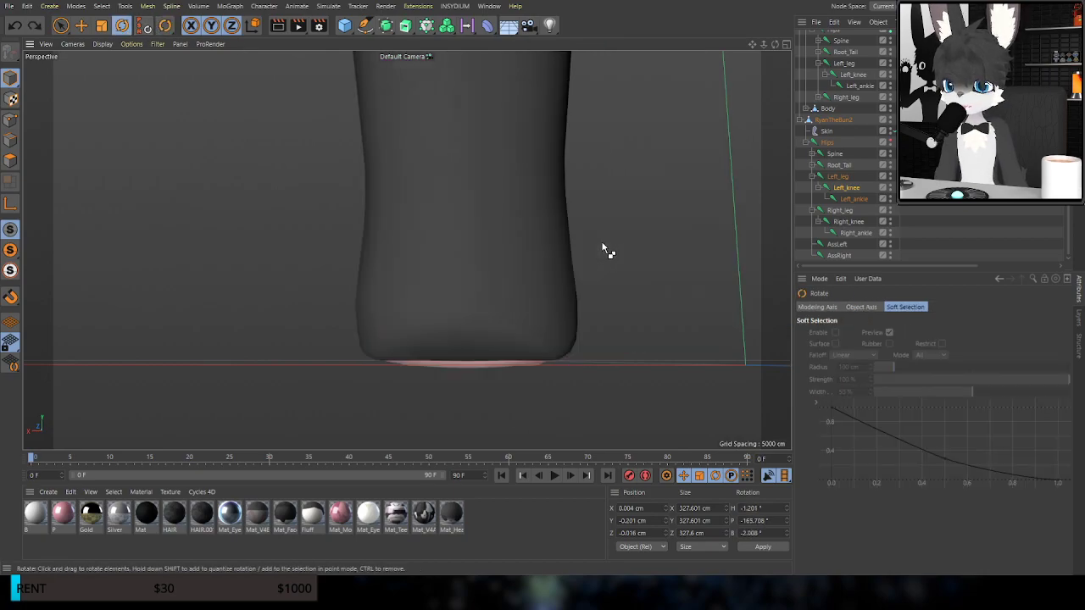
Smooth the combined Left_knee and Left_ankle weights over the left ankle, and check them with a test rotation that is undone
{"action": "left_click", "coordinate": [188, 67]}
{"action": "left_click", "coordinate": [865, 201], "text": "ctrl"}
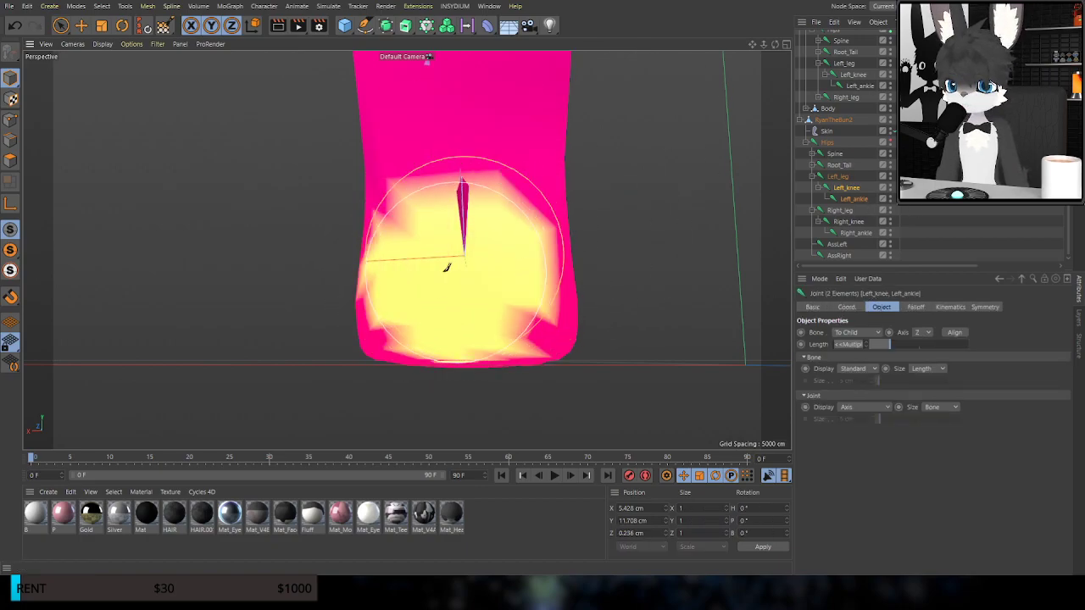
{"action": "left_click", "coordinate": [124, 26]}
{"action": "left_click_drag", "start_coordinate": [407, 212], "coordinate": [575, 293], "text": "alt"}
{"action": "left_click_drag", "start_coordinate": [575, 293], "coordinate": [433, 308]}
{"action": "key", "text": "ctrl+z"}
Test-rotate the Left_knee joint from several viewing angles to check the ankle and foot deformation, undoing each rotation
{"action": "left_click", "coordinate": [850, 187]}
{"action": "left_click_drag", "start_coordinate": [678, 280], "coordinate": [304, 331]}
{"action": "key", "text": "ctrl+z"}
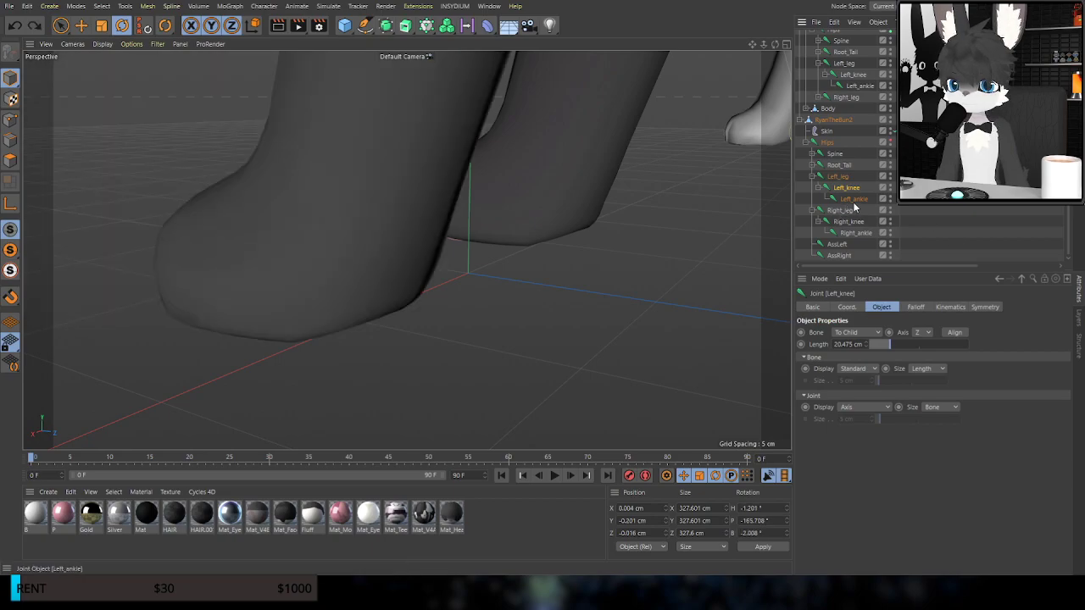
{"action": "left_click_drag", "start_coordinate": [505, 241], "coordinate": [518, 272]}
{"action": "left_click_drag", "start_coordinate": [391, 183], "coordinate": [437, 194], "text": "alt"}
{"action": "key", "text": "ctrl+z"}
{"action": "middle_click_drag", "start_coordinate": [404, 192], "coordinate": [455, 213], "text": "alt"}
{"action": "left_click_drag", "start_coordinate": [465, 206], "coordinate": [541, 212], "text": "alt"}
{"action": "left_click_drag", "start_coordinate": [388, 257], "coordinate": [630, 334]}
{"action": "key", "text": "ctrl+z"}
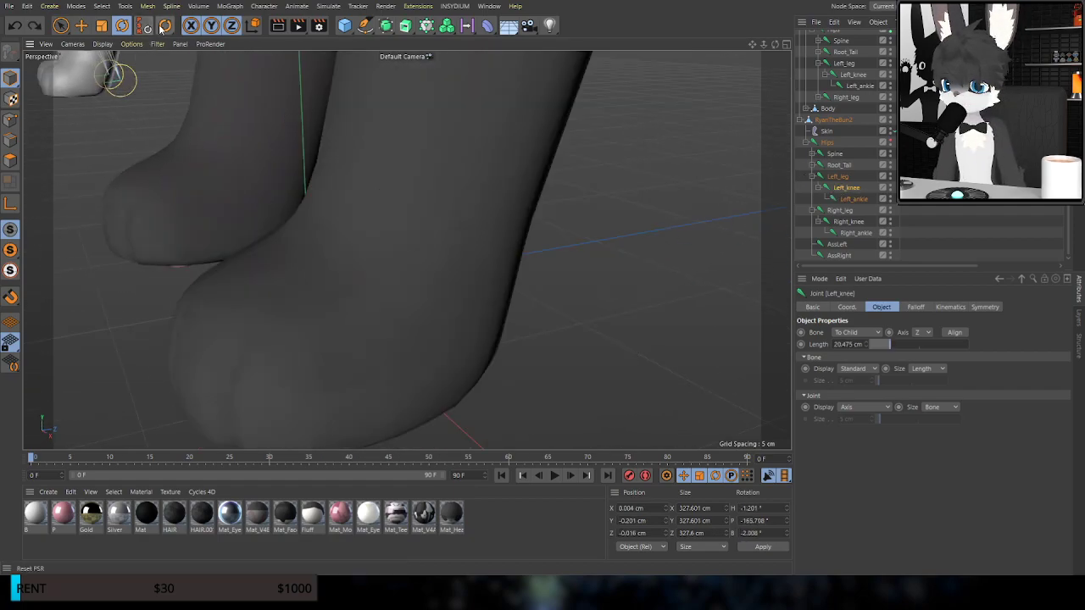
Smooth the combined Left_knee and Left_ankle weights over the back of the left ankle and heel at radius 160
{"action": "left_click", "coordinate": [186, 61]}
{"action": "left_click_drag", "start_coordinate": [412, 249], "coordinate": [671, 218], "text": "alt"}
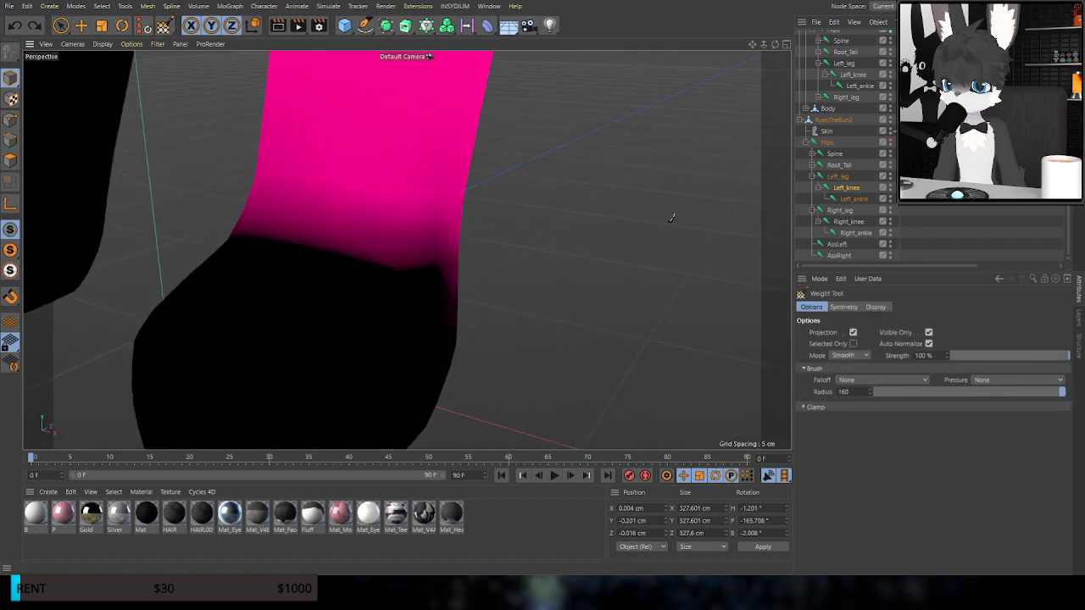
{"action": "left_click", "coordinate": [863, 200], "text": "shift"}
{"action": "mouse_move", "coordinate": [415, 244]}
{"action": "left_mouse_down", "text": "alt"}
{"action": "mouse_move", "coordinate": [501, 242]}
{"action": "mouse_move", "coordinate": [494, 276]}
{"action": "mouse_move", "coordinate": [521, 265]}
{"action": "mouse_move", "coordinate": [503, 225]}
{"action": "mouse_move", "coordinate": [439, 218]}
{"action": "mouse_move", "coordinate": [445, 302]}
{"action": "mouse_move", "coordinate": [508, 254]}
{"action": "mouse_move", "coordinate": [492, 249]}
{"action": "mouse_move", "coordinate": [468, 201]}
{"action": "left_mouse_up", "text": "alt"}
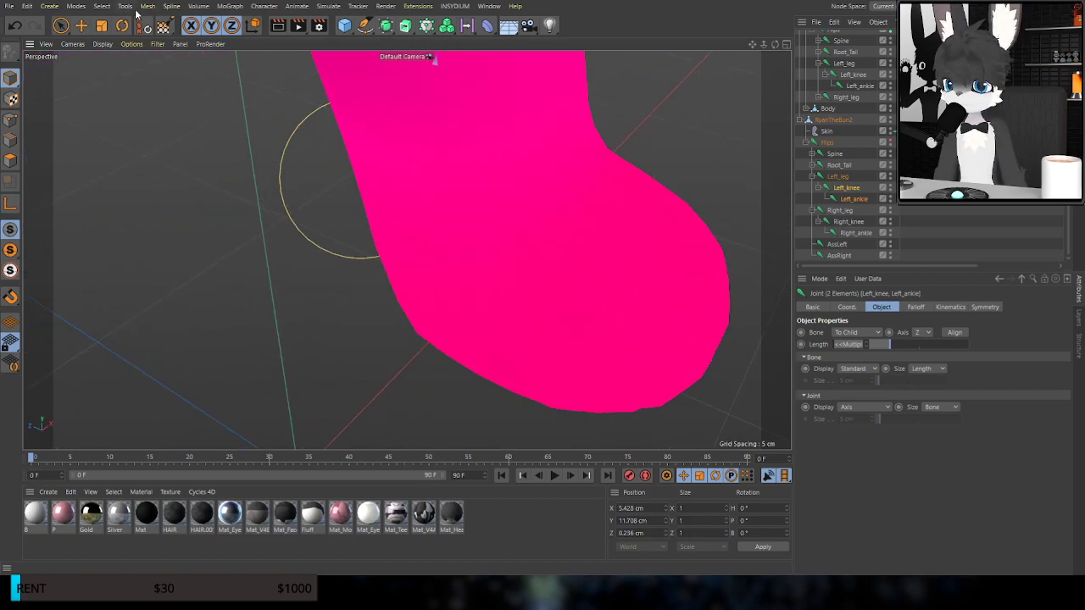
{"action": "left_click", "coordinate": [165, 27]}
{"action": "left_click_drag", "start_coordinate": [484, 259], "coordinate": [477, 263], "text": "alt"}
{"action": "scroll", "coordinate": [313, 218], "scroll_direction": "down", "scroll_amount": 3}
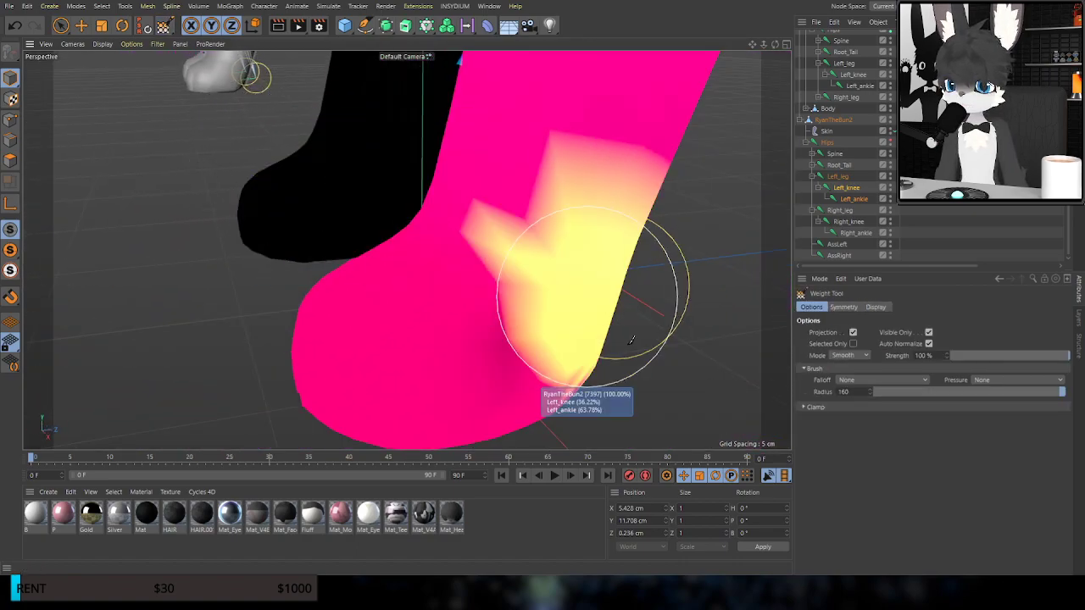
{"action": "left_click_drag", "start_coordinate": [540, 361], "coordinate": [468, 352]}
Test-rotate the Left_ankle joint to check how the left foot deforms, and undo the rotation
{"action": "left_click", "coordinate": [122, 26]}
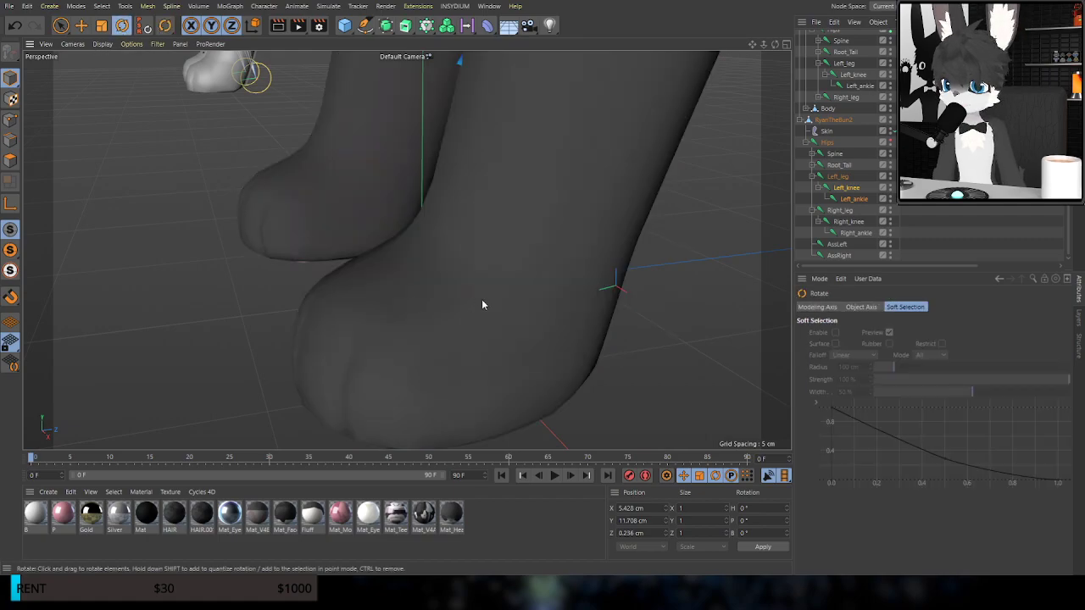
{"action": "left_click_drag", "start_coordinate": [469, 298], "coordinate": [395, 251], "text": "alt"}
{"action": "left_click", "coordinate": [852, 202]}
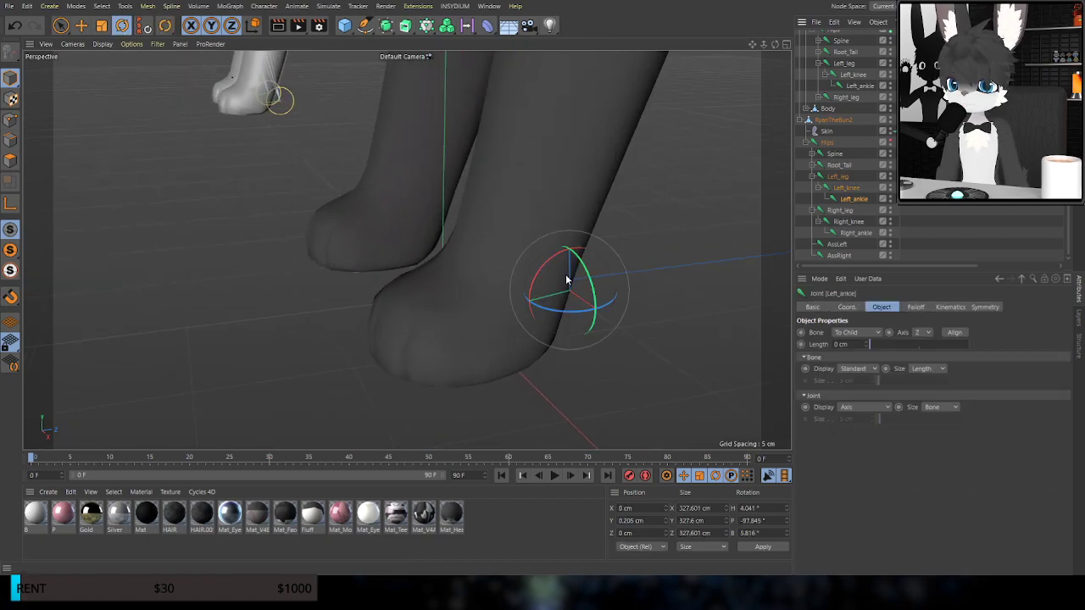
{"action": "left_click_drag", "start_coordinate": [539, 278], "coordinate": [321, 329]}
{"action": "key", "text": "ctrl+z"}
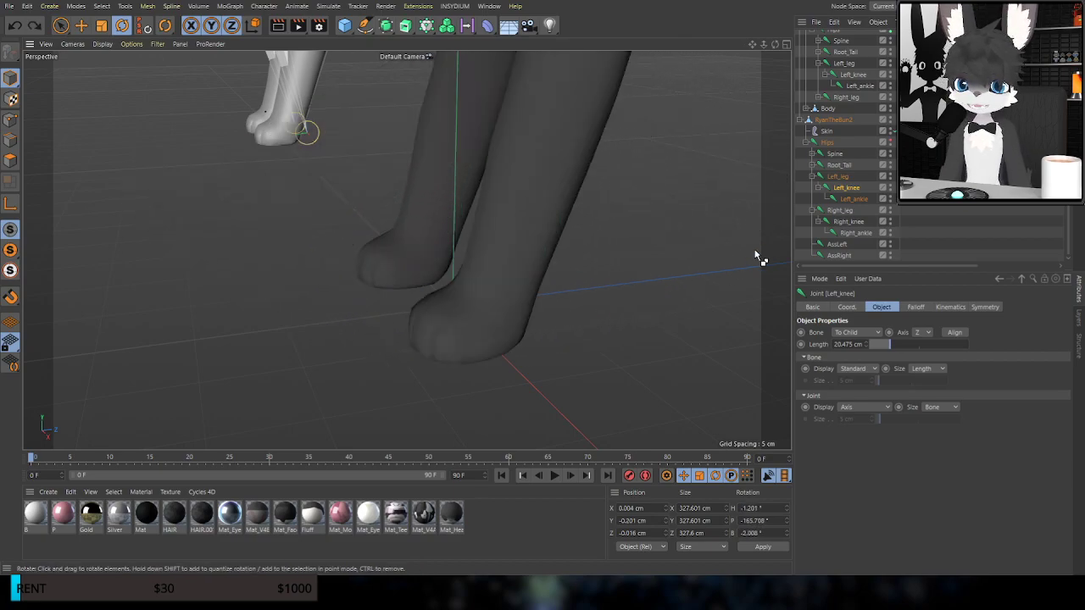
Smooth the combined Left_knee and Left_ankle weights across the lower left leg and foot with Visible Only turned off
{"action": "left_click", "coordinate": [850, 200], "text": "ctrl"}
{"action": "left_click_drag", "start_coordinate": [430, 283], "coordinate": [553, 274], "text": "alt"}
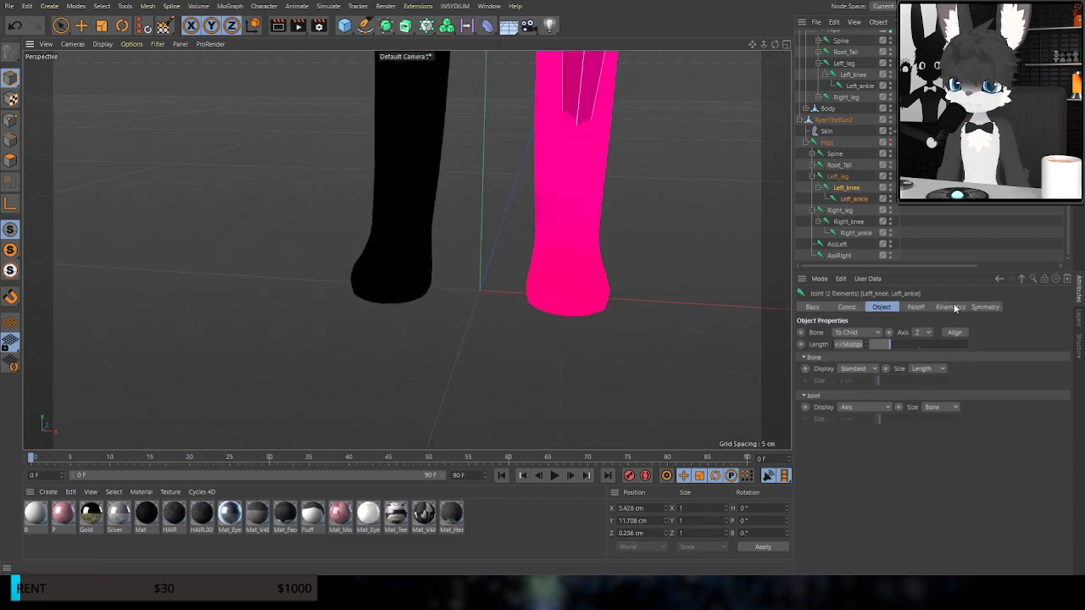
{"action": "left_click", "coordinate": [163, 28]}
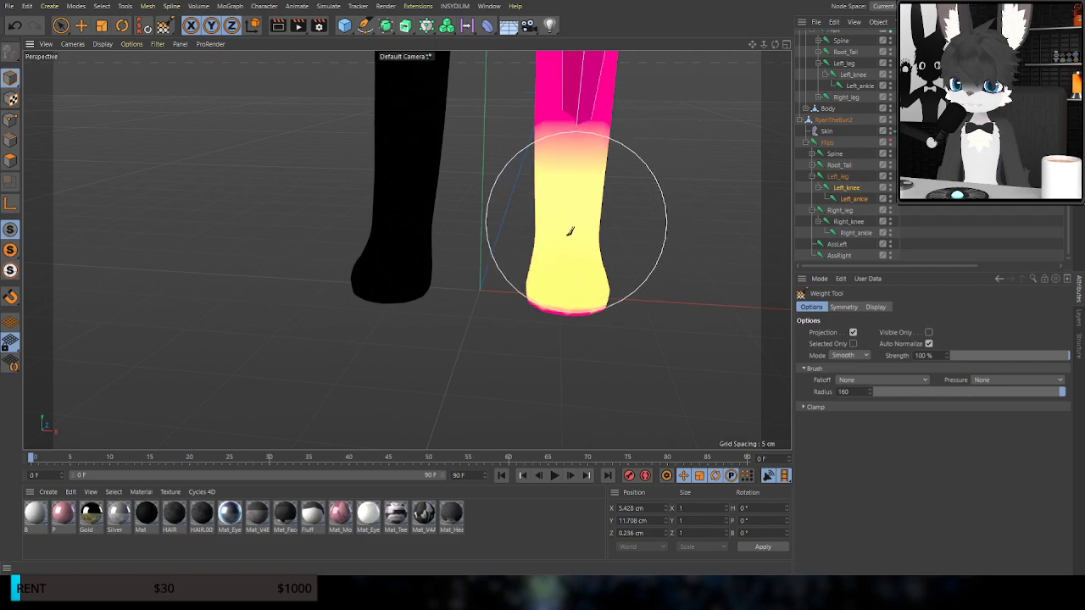
Test-rotate the Left_knee joint, restore its pose, and examine the knees and lower legs from several sides
{"action": "left_click", "coordinate": [122, 26]}
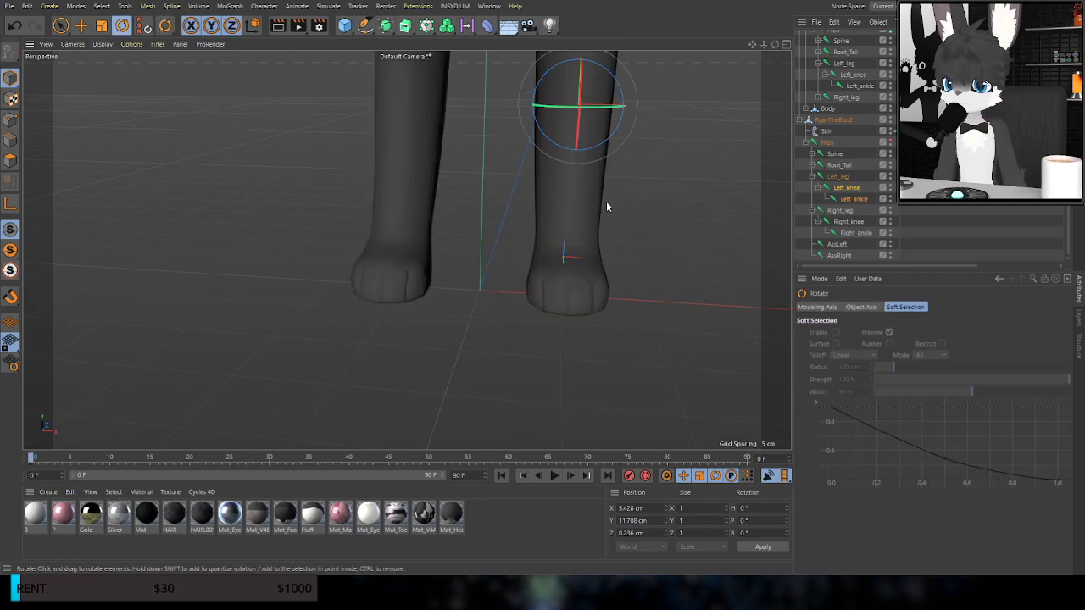
{"action": "left_click", "coordinate": [831, 193]}
{"action": "left_click_drag", "start_coordinate": [628, 210], "coordinate": [593, 288], "text": "alt"}
{"action": "left_click_drag", "start_coordinate": [582, 343], "coordinate": [596, 364]}
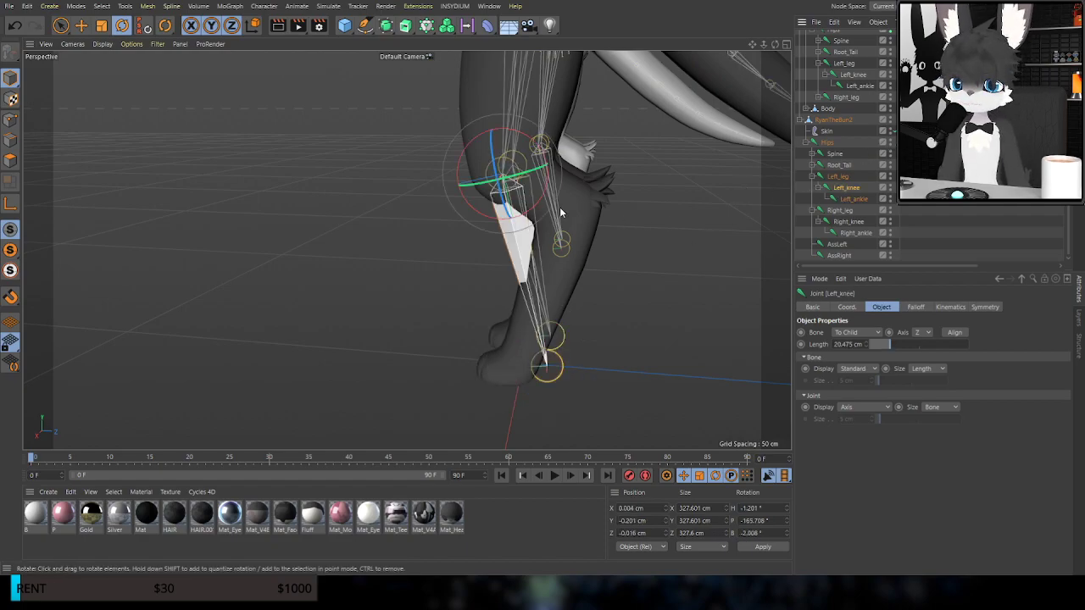
{"action": "left_click_drag", "start_coordinate": [534, 146], "coordinate": [413, 152]}
{"action": "mouse_move", "coordinate": [500, 103]}
{"action": "left_mouse_down", "text": "alt"}
{"action": "mouse_move", "coordinate": [548, 108]}
{"action": "mouse_move", "coordinate": [502, 109]}
{"action": "left_mouse_up", "text": "alt"}
{"action": "left_click_drag", "start_coordinate": [493, 232], "coordinate": [434, 239], "text": "alt"}
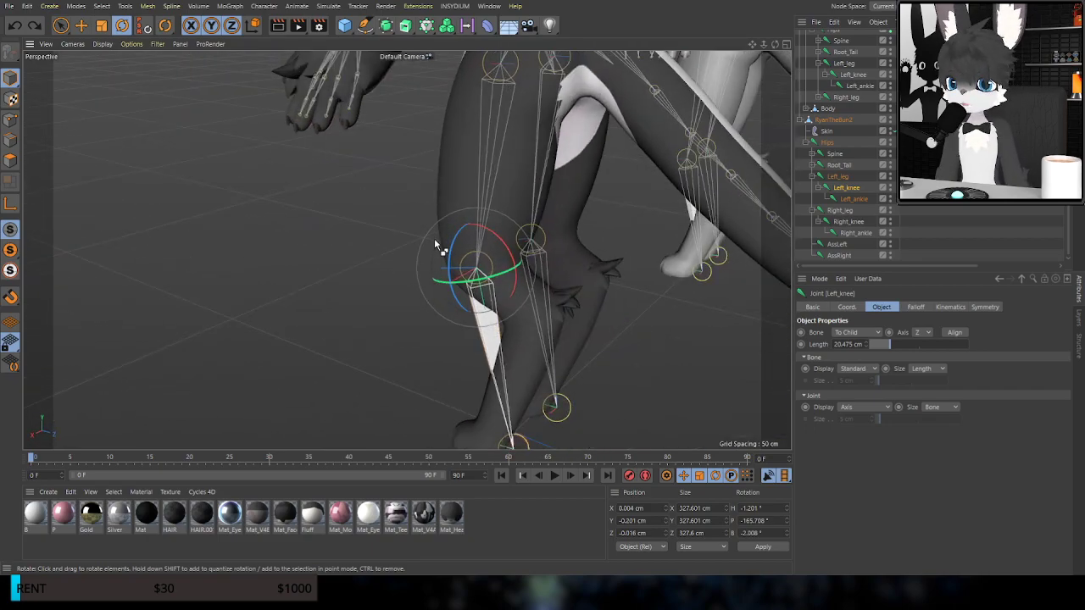
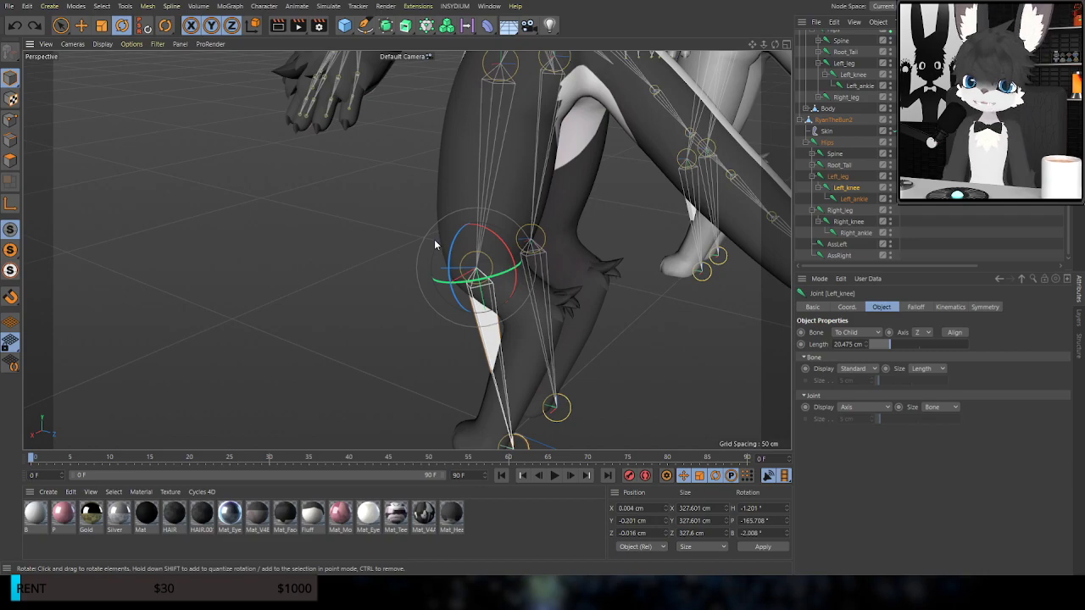
{"action": "left_click_drag", "start_coordinate": [513, 201], "coordinate": [562, 142], "text": "alt"}
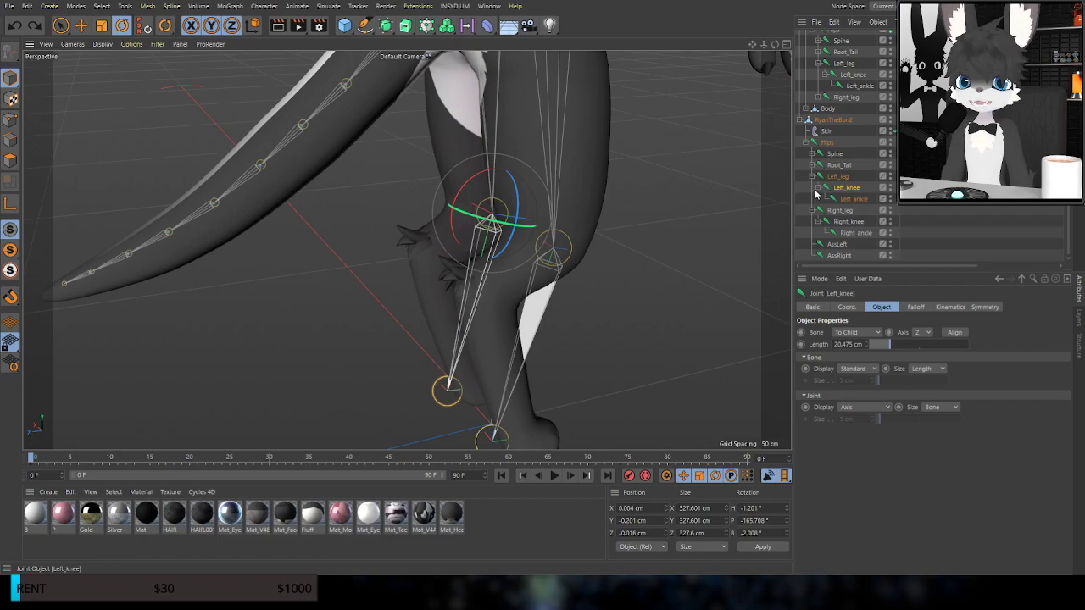
{"action": "left_click_drag", "start_coordinate": [596, 170], "coordinate": [581, 185], "text": "alt"}
{"action": "left_click_drag", "start_coordinate": [376, 242], "coordinate": [645, 288], "text": "alt"}
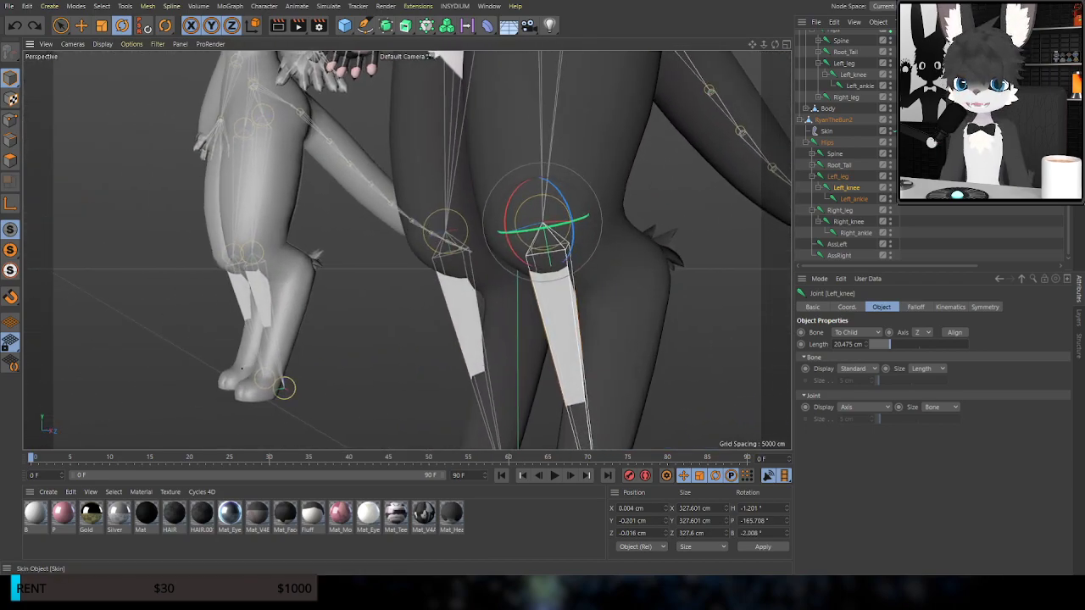
Hide RyanTheBun2's Hips joint hierarchy in the viewport, and bend the Left_knee joint strongly to check the knee before undoing the rotation
{"action": "scroll", "coordinate": [847, 143], "scroll_direction": "up", "scroll_amount": 2}
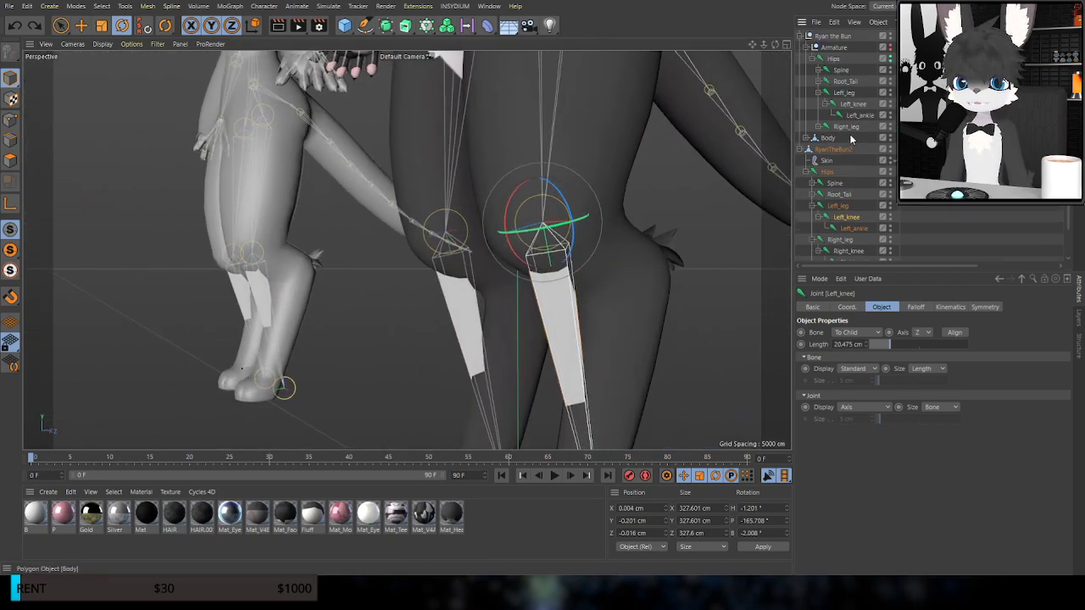
{"action": "left_click", "coordinate": [891, 173]}
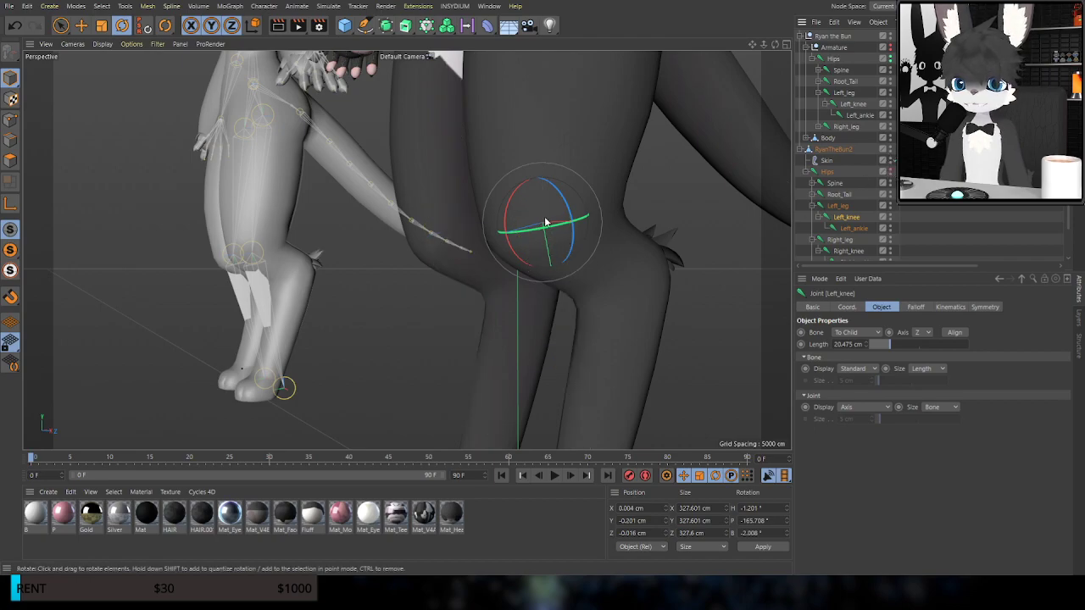
{"action": "left_click_drag", "start_coordinate": [509, 225], "coordinate": [596, 160]}
{"action": "scroll", "coordinate": [541, 218], "scroll_direction": "up", "scroll_amount": 5}
{"action": "left_click_drag", "start_coordinate": [536, 176], "coordinate": [485, 176], "text": "alt"}
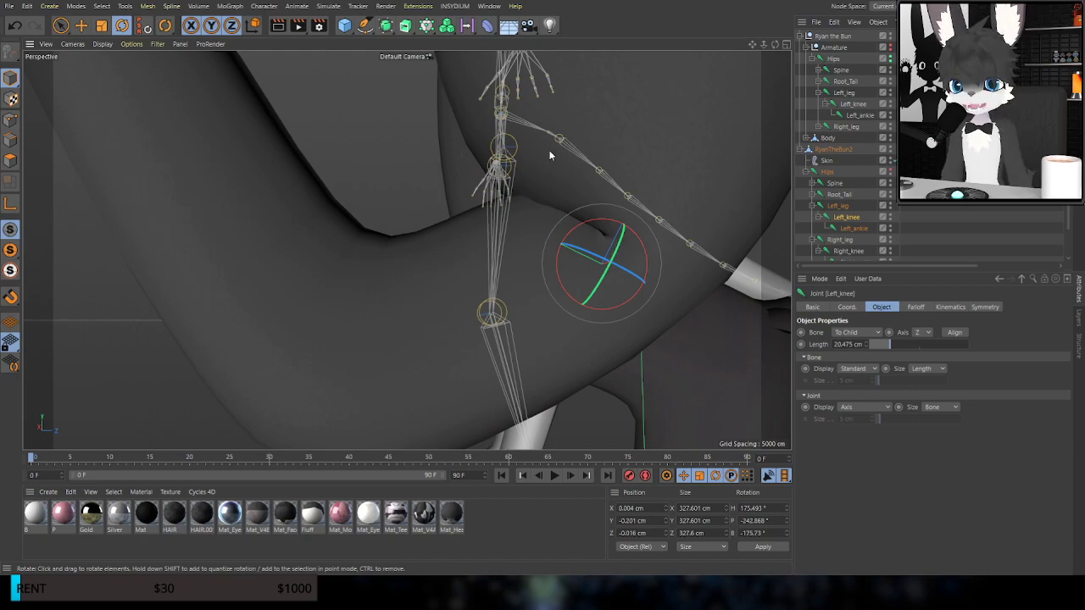
{"action": "key", "text": "ctrl+z"}
{"action": "scroll", "coordinate": [497, 267], "scroll_direction": "down", "scroll_amount": 10}
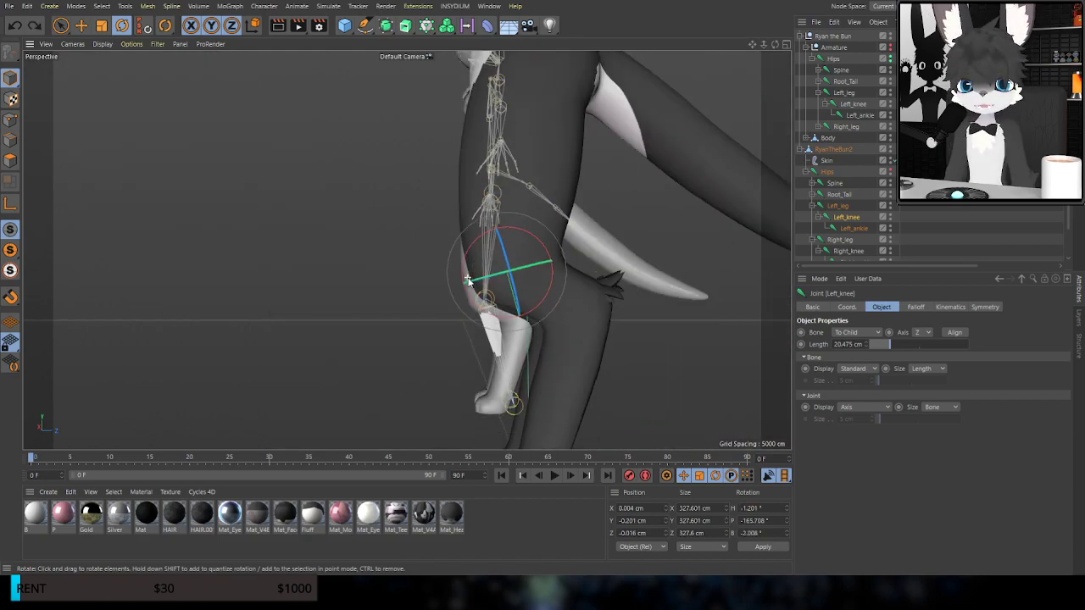
Examine the thighs and knees of RyanTheBun2 beside the reference model, selecting the Left_leg and Left_knee joints
{"action": "mouse_move", "coordinate": [500, 204]}
{"action": "left_mouse_down", "text": "alt"}
{"action": "mouse_move", "coordinate": [568, 203]}
{"action": "mouse_move", "coordinate": [479, 219]}
{"action": "mouse_move", "coordinate": [600, 201]}
{"action": "mouse_move", "coordinate": [573, 203]}
{"action": "mouse_move", "coordinate": [567, 252]}
{"action": "mouse_move", "coordinate": [580, 245]}
{"action": "mouse_move", "coordinate": [499, 245]}
{"action": "mouse_move", "coordinate": [506, 223]}
{"action": "left_mouse_up", "text": "alt"}
{"action": "middle_click_drag", "start_coordinate": [506, 223], "coordinate": [463, 175], "text": "alt"}
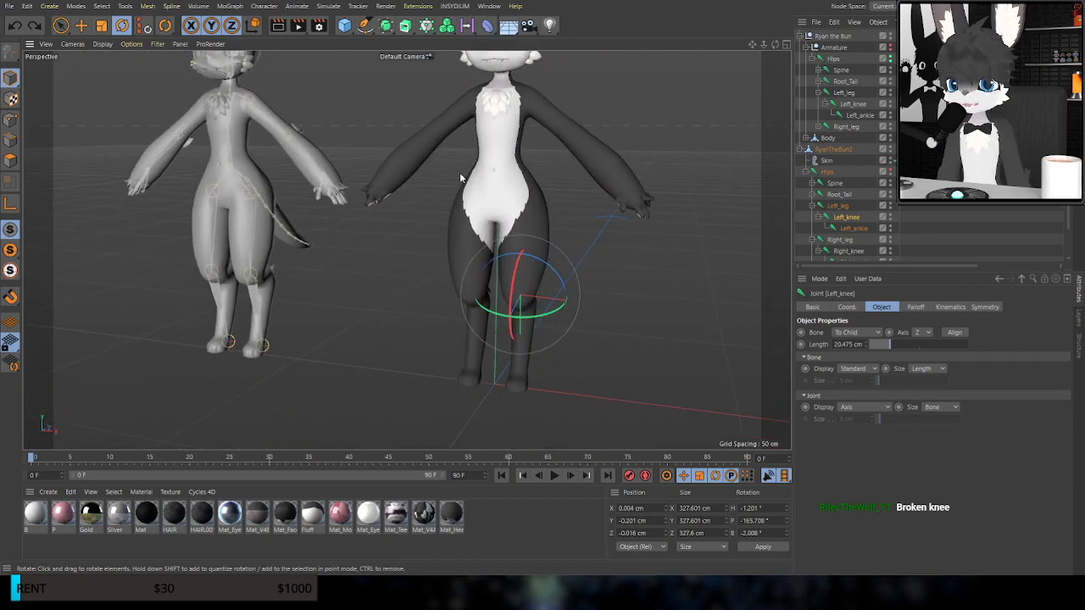
{"action": "right_click_drag", "start_coordinate": [463, 174], "coordinate": [505, 204], "text": "alt"}
{"action": "left_click_drag", "start_coordinate": [503, 205], "coordinate": [487, 225], "text": "alt"}
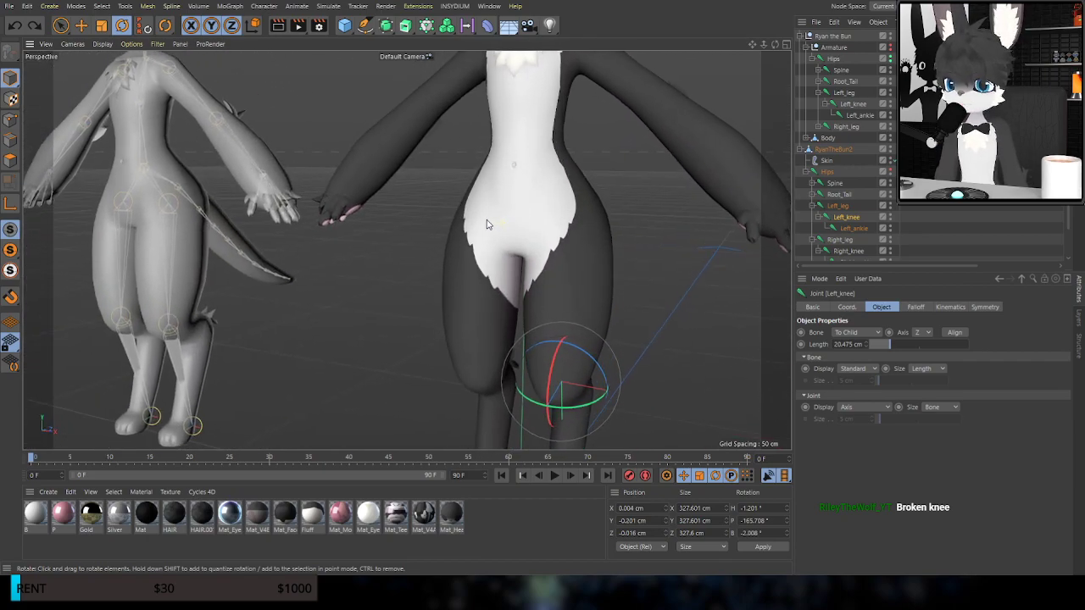
{"action": "left_click", "coordinate": [831, 207]}
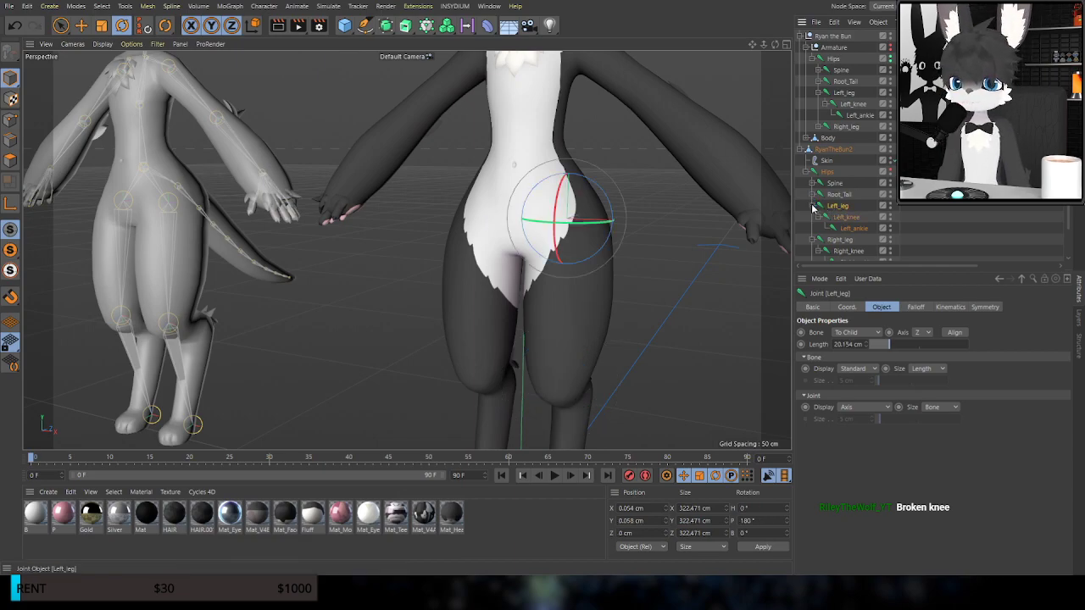
{"action": "left_click", "coordinate": [843, 218]}
{"action": "left_click_drag", "start_coordinate": [635, 294], "coordinate": [572, 292], "text": "alt"}
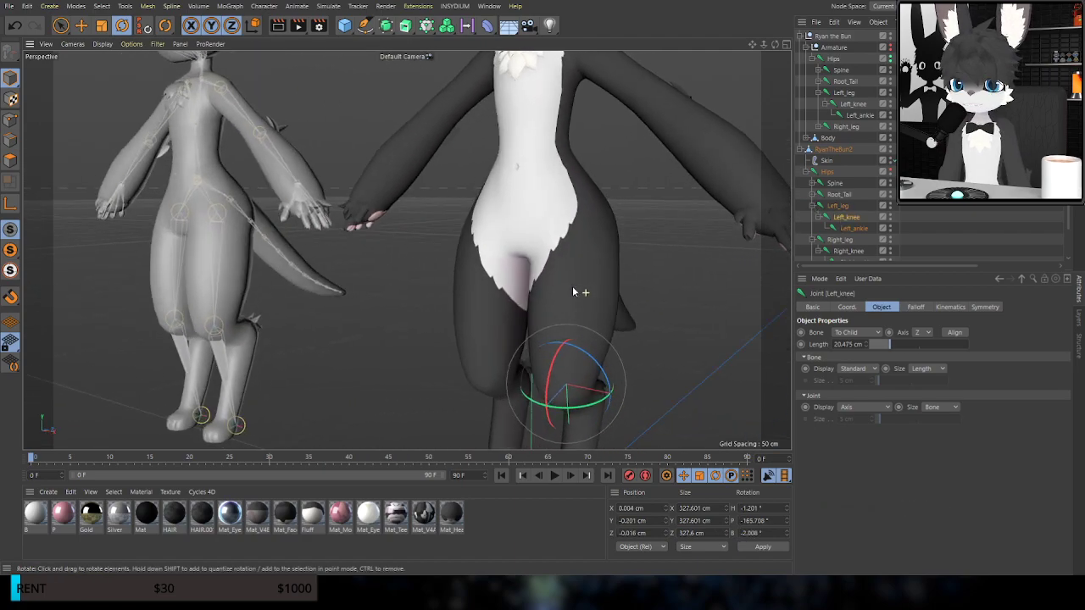
Bend the Right_knee joint by about 94° to check the back of the right knee, and undo the rotation
{"action": "scroll", "coordinate": [839, 222], "scroll_direction": "down", "scroll_amount": 2}
{"action": "left_click", "coordinate": [841, 222]}
{"action": "left_click_drag", "start_coordinate": [503, 283], "coordinate": [678, 279], "text": "alt"}
{"action": "middle_click_drag", "start_coordinate": [515, 322], "coordinate": [552, 233], "text": "alt"}
{"action": "right_click_drag", "start_coordinate": [405, 249], "coordinate": [507, 281], "text": "alt"}
{"action": "left_click_drag", "start_coordinate": [507, 281], "coordinate": [543, 271], "text": "alt"}
{"action": "left_click_drag", "start_coordinate": [516, 195], "coordinate": [561, 180]}
{"action": "key", "text": "ctrl+z"}
{"action": "middle_click_drag", "start_coordinate": [469, 302], "coordinate": [509, 338], "text": "alt"}
{"action": "left_click_drag", "start_coordinate": [560, 222], "coordinate": [483, 372]}
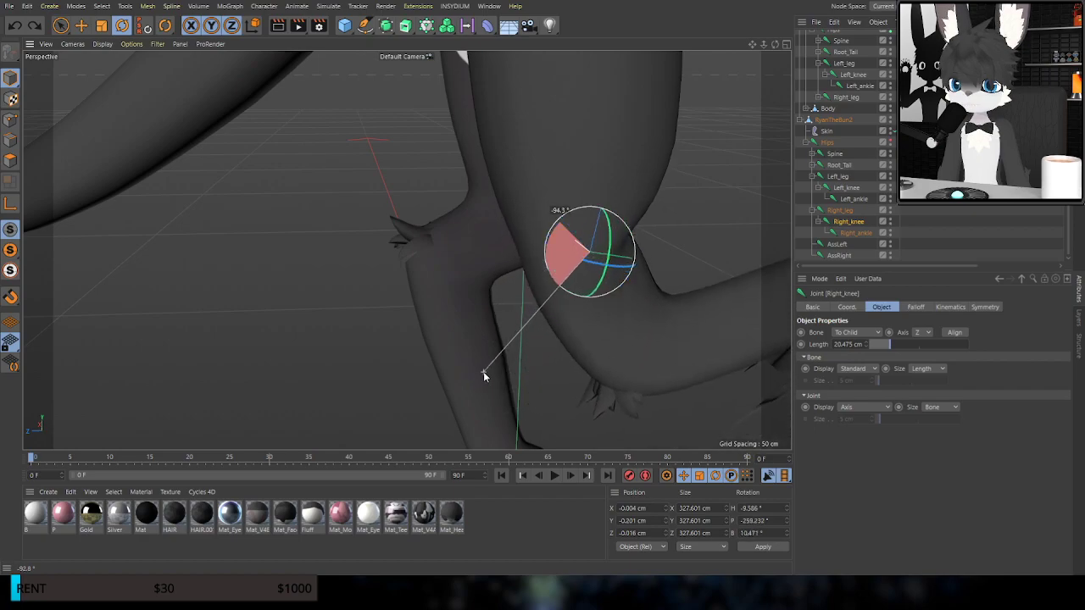
{"action": "key", "text": "ctrl+z"}
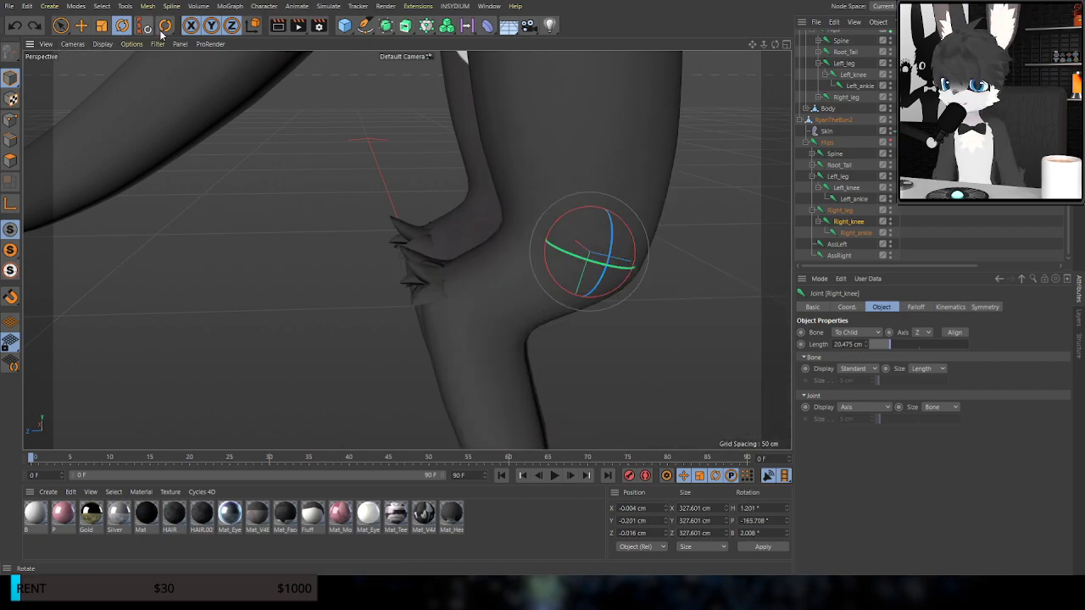
Paint Right_knee weight above the knee fur with the Weight Tool in Add mode, Visible Only on, radius 56 and 100% strength
{"action": "left_click", "coordinate": [196, 59]}
{"action": "mouse_move", "coordinate": [680, 295]}
{"action": "left_mouse_down", "text": "alt"}
{"action": "mouse_move", "coordinate": [724, 308]}
{"action": "mouse_move", "coordinate": [695, 271]}
{"action": "mouse_move", "coordinate": [661, 271]}
{"action": "left_mouse_up", "text": "alt"}
{"action": "scroll", "coordinate": [543, 246], "scroll_direction": "up", "scroll_amount": 2}
{"action": "left_click_drag", "start_coordinate": [426, 201], "coordinate": [346, 192], "text": "alt"}
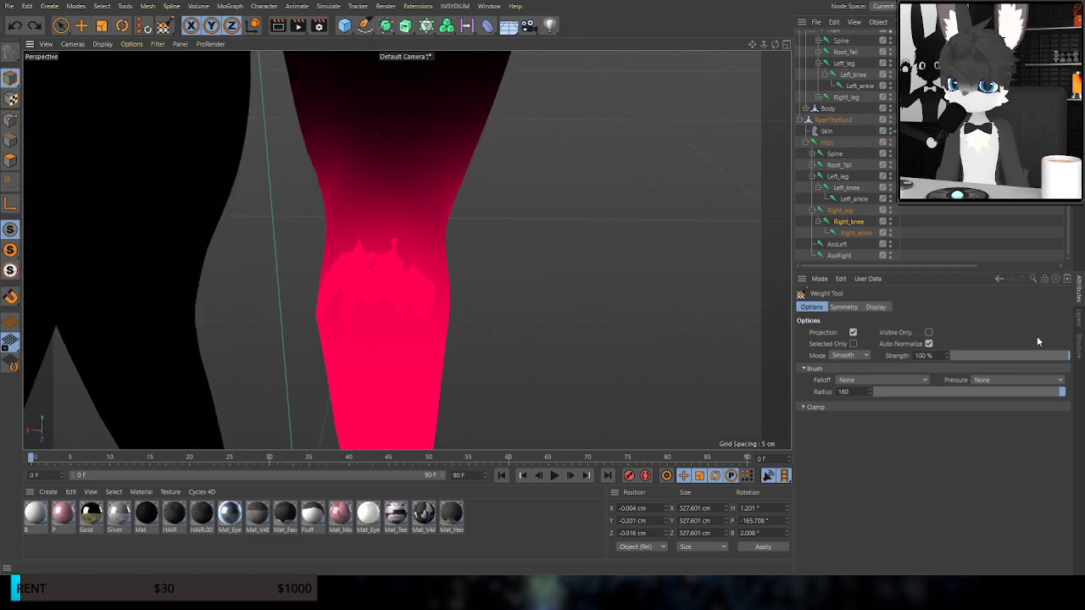
{"action": "left_click", "coordinate": [844, 358]}
{"action": "left_click", "coordinate": [846, 365]}
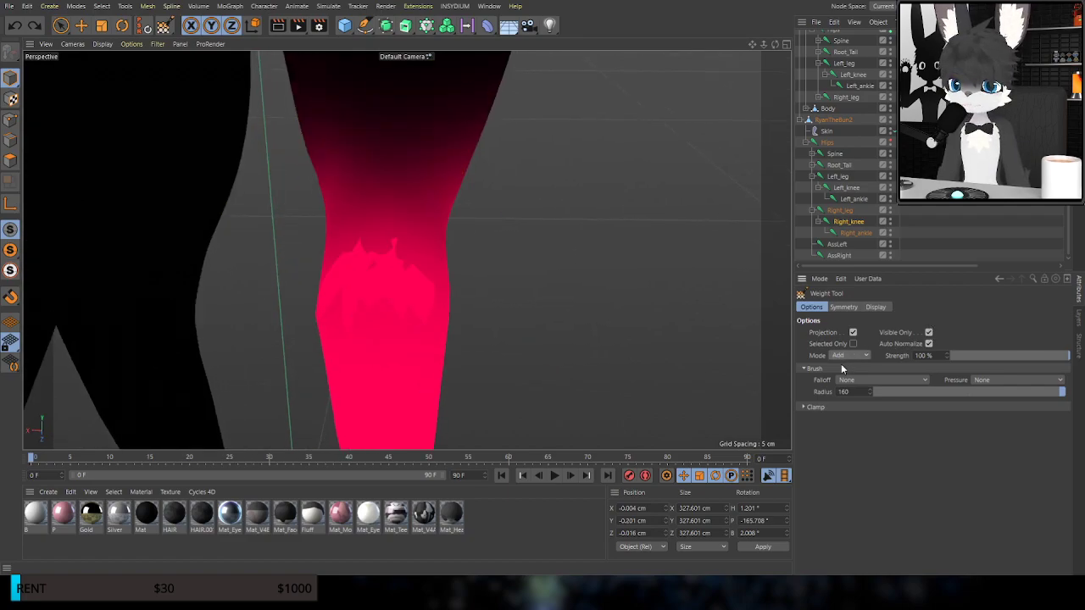
{"action": "left_click_drag", "start_coordinate": [356, 264], "coordinate": [388, 257], "text": "alt"}
{"action": "scroll", "coordinate": [412, 226], "scroll_direction": "up", "scroll_amount": 3}
{"action": "middle_click_drag", "start_coordinate": [430, 246], "coordinate": [367, 245]}
{"action": "left_click_drag", "start_coordinate": [417, 234], "coordinate": [411, 230]}
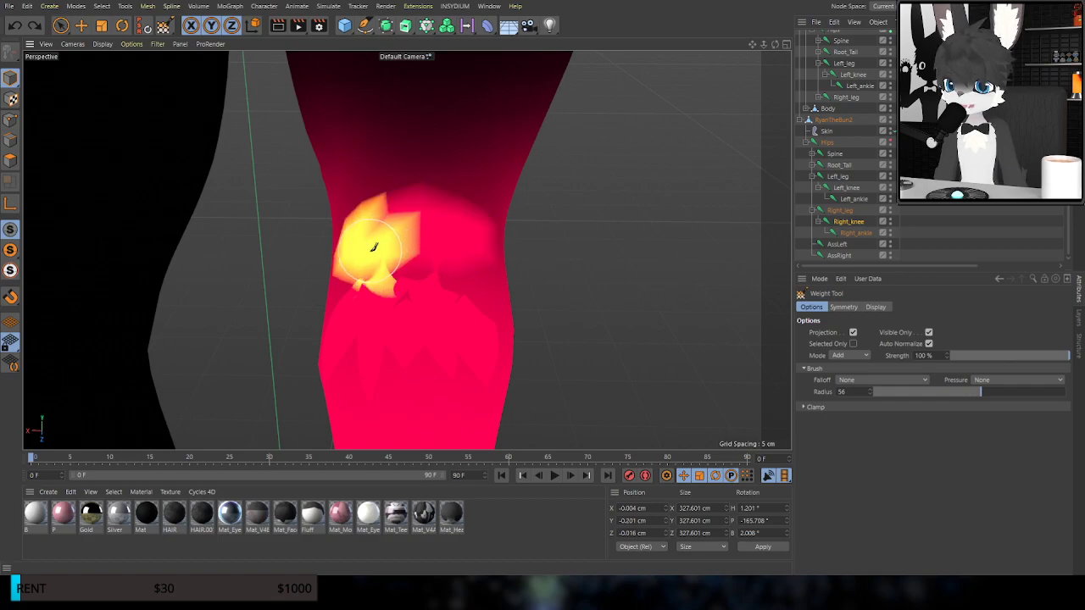
Add Right_knee weight along both sides and the upper edge of the knee fur, comparing the Left_knee weights
{"action": "left_click_drag", "start_coordinate": [373, 247], "coordinate": [432, 262], "text": "alt"}
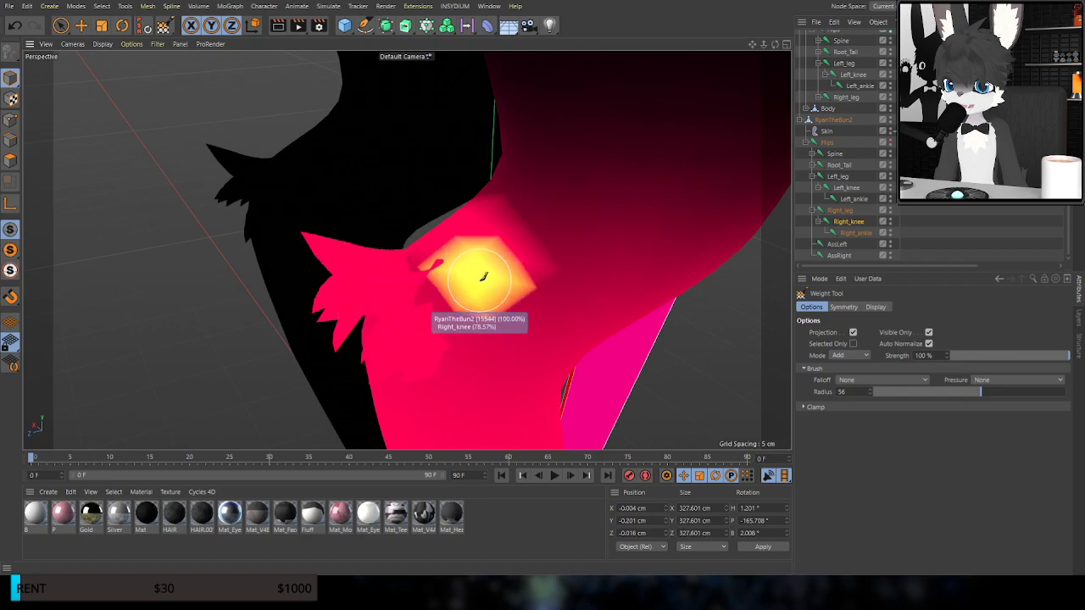
{"action": "mouse_move", "coordinate": [447, 269]}
{"action": "left_mouse_down", "text": "alt"}
{"action": "mouse_move", "coordinate": [533, 265]}
{"action": "mouse_move", "coordinate": [458, 280]}
{"action": "left_mouse_up", "text": "alt"}
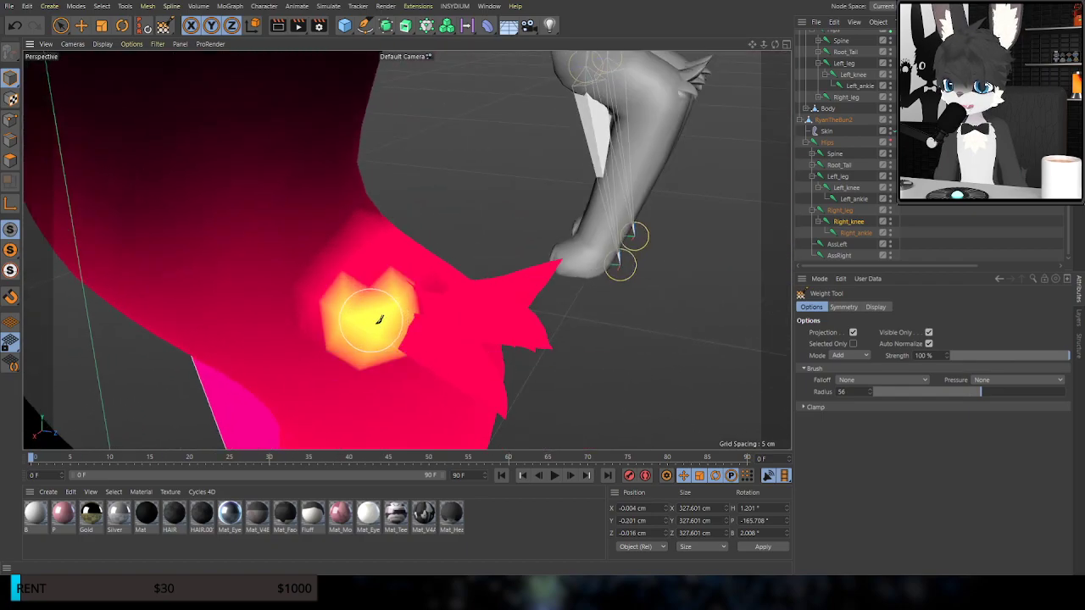
{"action": "mouse_move", "coordinate": [424, 343]}
{"action": "left_mouse_down", "text": "alt"}
{"action": "mouse_move", "coordinate": [419, 286]}
{"action": "mouse_move", "coordinate": [722, 223]}
{"action": "left_mouse_up", "text": "alt"}
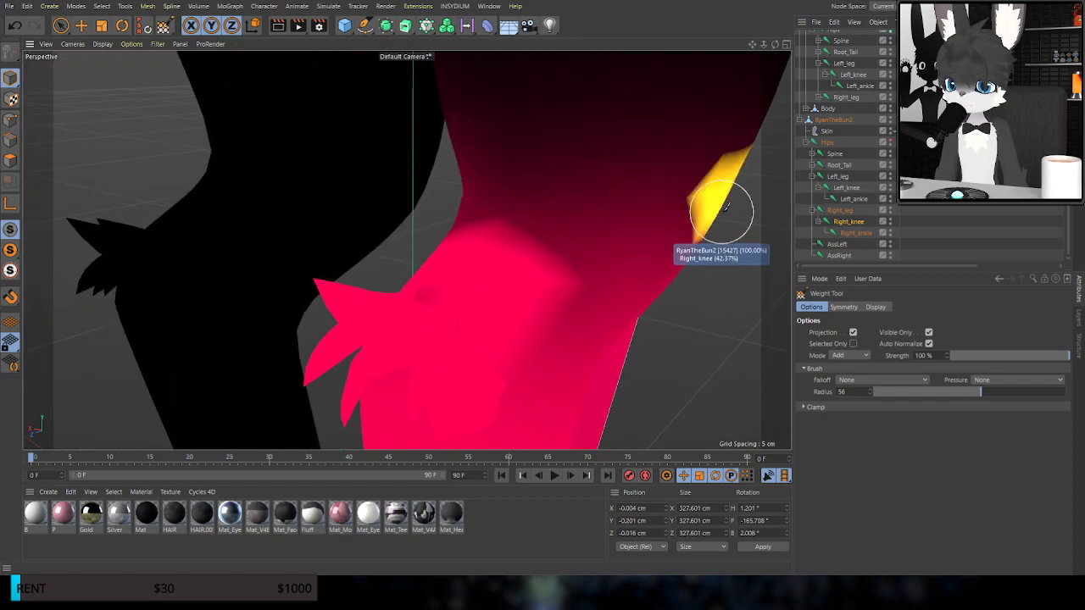
{"action": "left_click", "coordinate": [848, 188]}
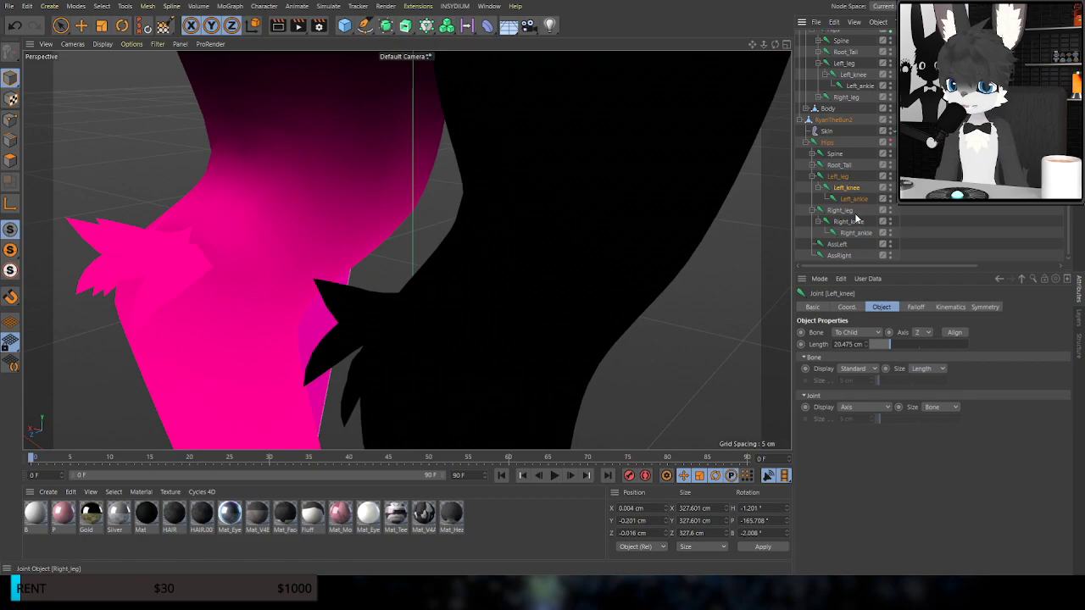
{"action": "left_click", "coordinate": [855, 223]}
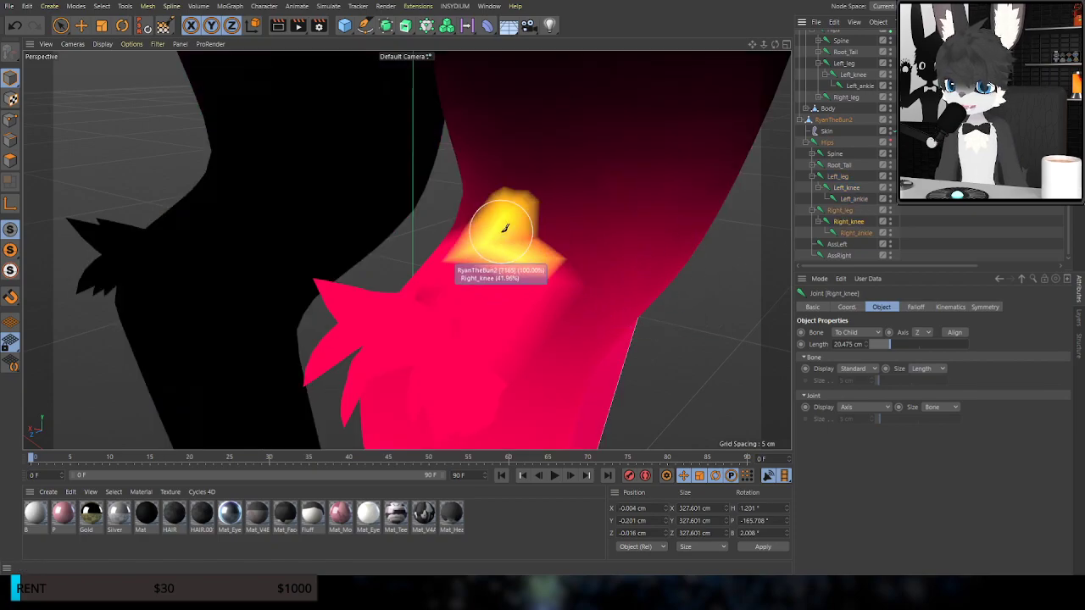
{"action": "mouse_move", "coordinate": [490, 286]}
{"action": "left_mouse_down", "text": "alt"}
{"action": "mouse_move", "coordinate": [676, 249]}
{"action": "mouse_move", "coordinate": [521, 291]}
{"action": "left_mouse_up", "text": "alt"}
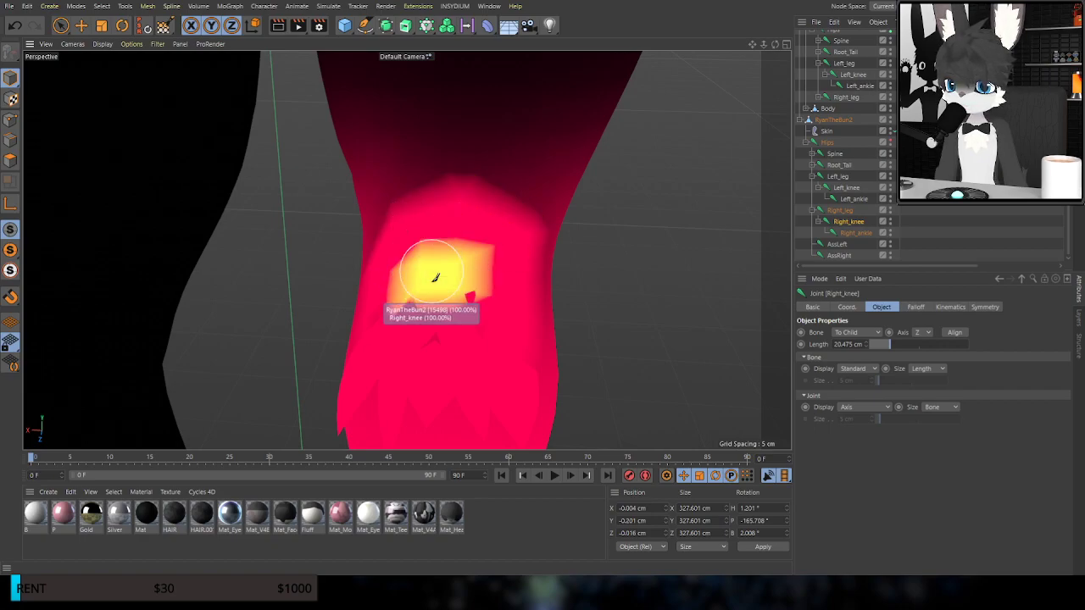
{"action": "left_click_drag", "start_coordinate": [436, 262], "coordinate": [486, 293], "text": "alt"}
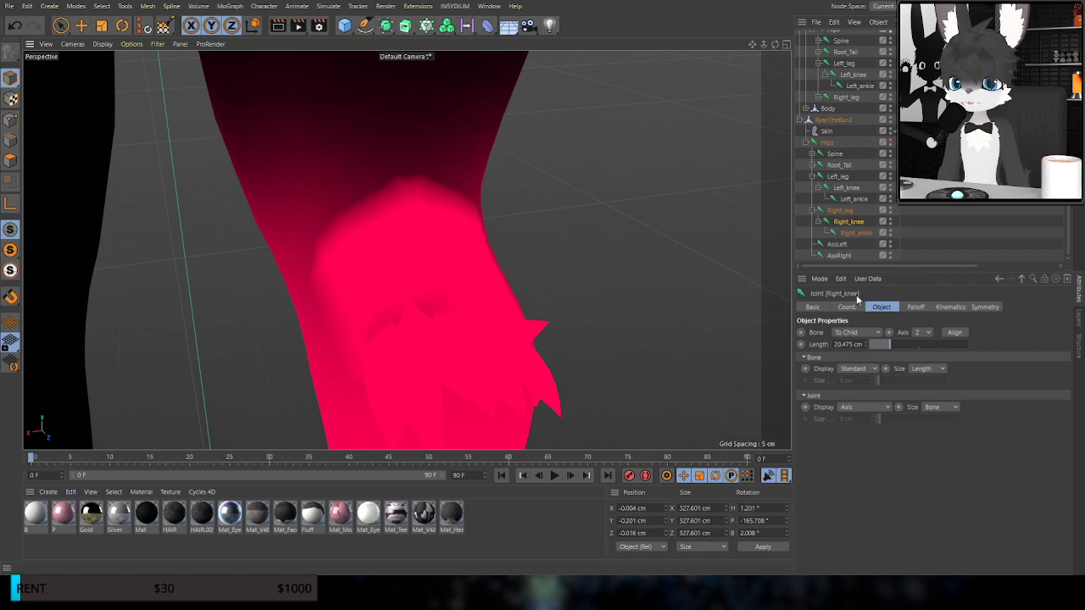
Smooth the Right_knee weights around the knee and fur using Smooth mode with a brush radius of 133
{"action": "left_click", "coordinate": [163, 27]}
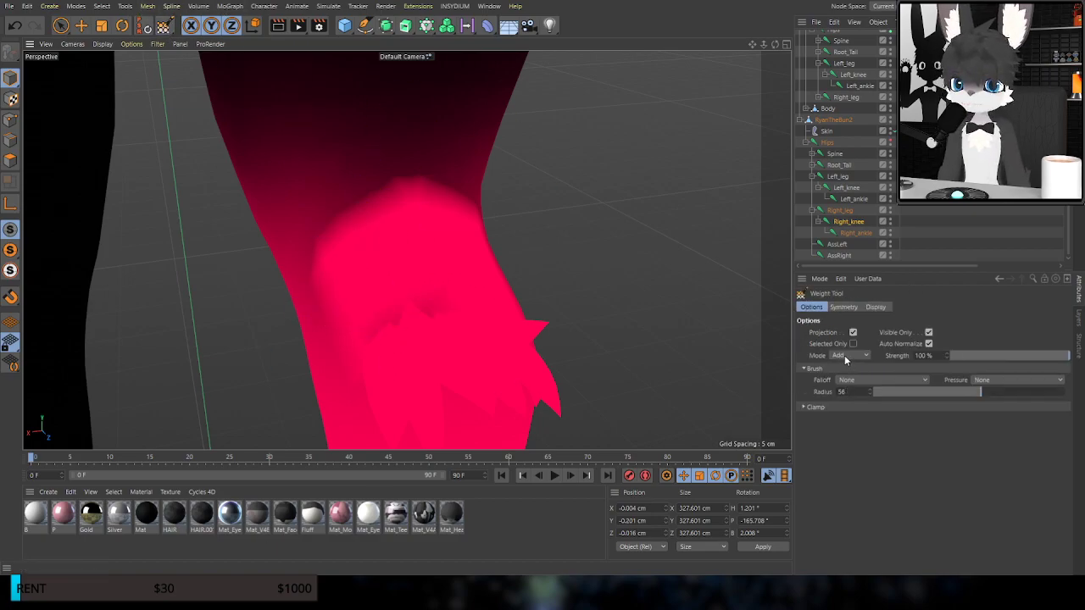
{"action": "left_click", "coordinate": [850, 413]}
{"action": "mouse_move", "coordinate": [436, 238]}
{"action": "left_mouse_down", "text": "alt"}
{"action": "mouse_move", "coordinate": [384, 232]}
{"action": "mouse_move", "coordinate": [401, 224]}
{"action": "left_mouse_up", "text": "alt"}
{"action": "middle_click_drag", "start_coordinate": [399, 225], "coordinate": [446, 226]}
{"action": "mouse_move", "coordinate": [446, 225]}
{"action": "left_mouse_down"}
{"action": "mouse_move", "coordinate": [376, 194]}
{"action": "mouse_move", "coordinate": [468, 206]}
{"action": "mouse_move", "coordinate": [376, 235]}
{"action": "mouse_move", "coordinate": [466, 253]}
{"action": "mouse_move", "coordinate": [395, 249]}
{"action": "mouse_move", "coordinate": [458, 235]}
{"action": "mouse_move", "coordinate": [423, 198]}
{"action": "mouse_move", "coordinate": [388, 252]}
{"action": "mouse_move", "coordinate": [477, 223]}
{"action": "mouse_move", "coordinate": [400, 181]}
{"action": "mouse_move", "coordinate": [380, 234]}
{"action": "mouse_move", "coordinate": [463, 296]}
{"action": "mouse_move", "coordinate": [412, 189]}
{"action": "mouse_move", "coordinate": [449, 302]}
{"action": "mouse_move", "coordinate": [404, 235]}
{"action": "mouse_move", "coordinate": [427, 339]}
{"action": "left_mouse_up"}
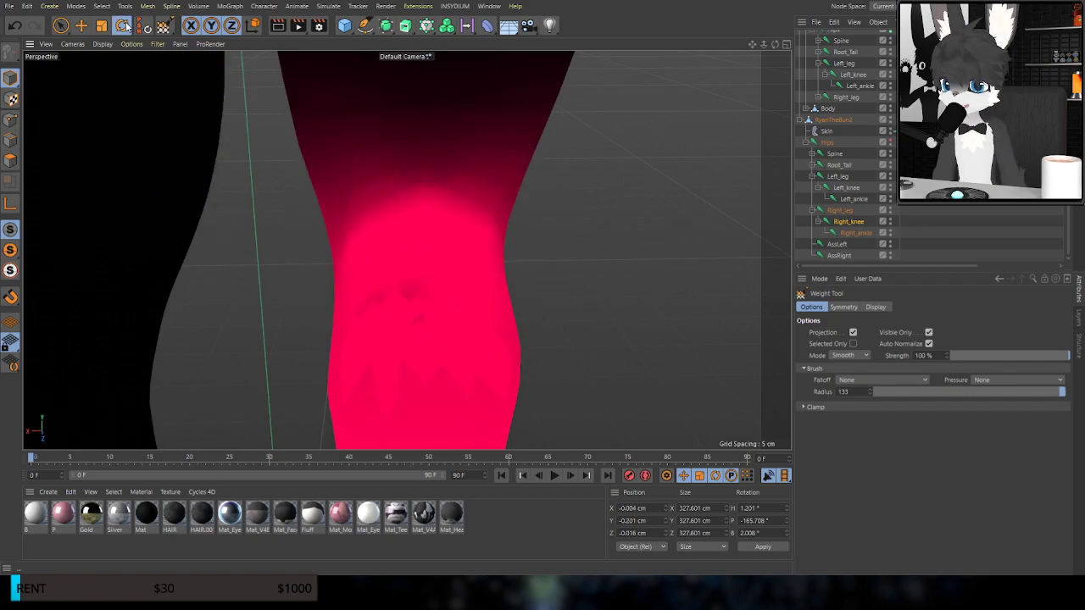
Bend the Right_knee joint by about 51° to check the smoothed knee, and undo the rotation
{"action": "left_click", "coordinate": [124, 26]}
{"action": "left_click_drag", "start_coordinate": [448, 232], "coordinate": [281, 189], "text": "alt"}
{"action": "left_click_drag", "start_coordinate": [618, 261], "coordinate": [359, 257]}
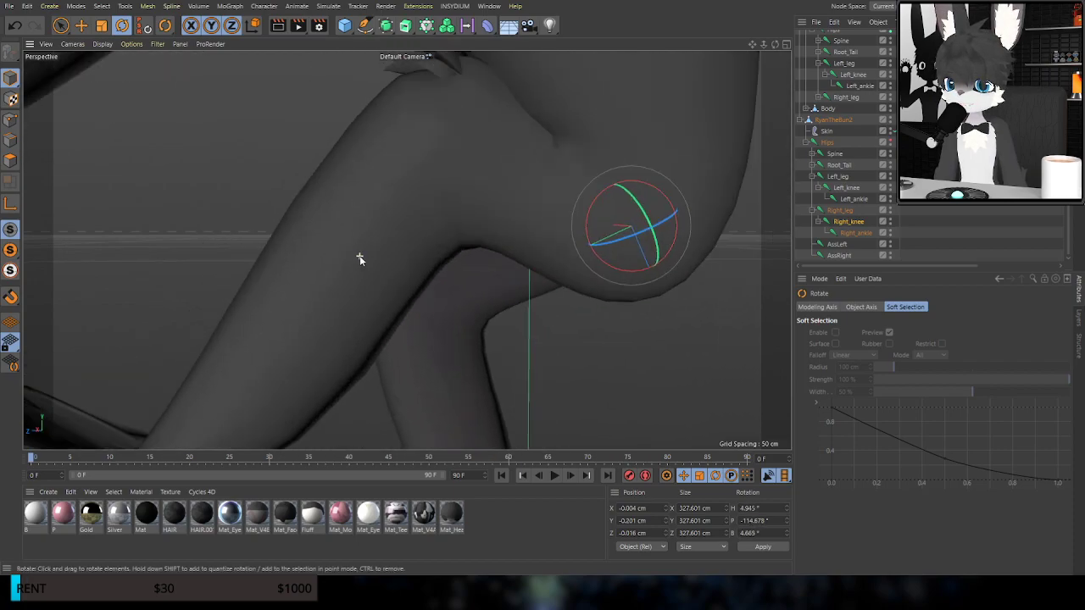
{"action": "scroll", "coordinate": [360, 255], "scroll_direction": "down", "scroll_amount": 3}
{"action": "key", "text": "ctrl+z"}
Select Right_knee and Right_ankle together and smooth their weights over the right foot with Visible Only off and radius 133
{"action": "middle_click_drag", "start_coordinate": [484, 369], "coordinate": [385, 82], "text": "alt"}
{"action": "left_click_drag", "start_coordinate": [385, 80], "coordinate": [381, 72], "text": "alt"}
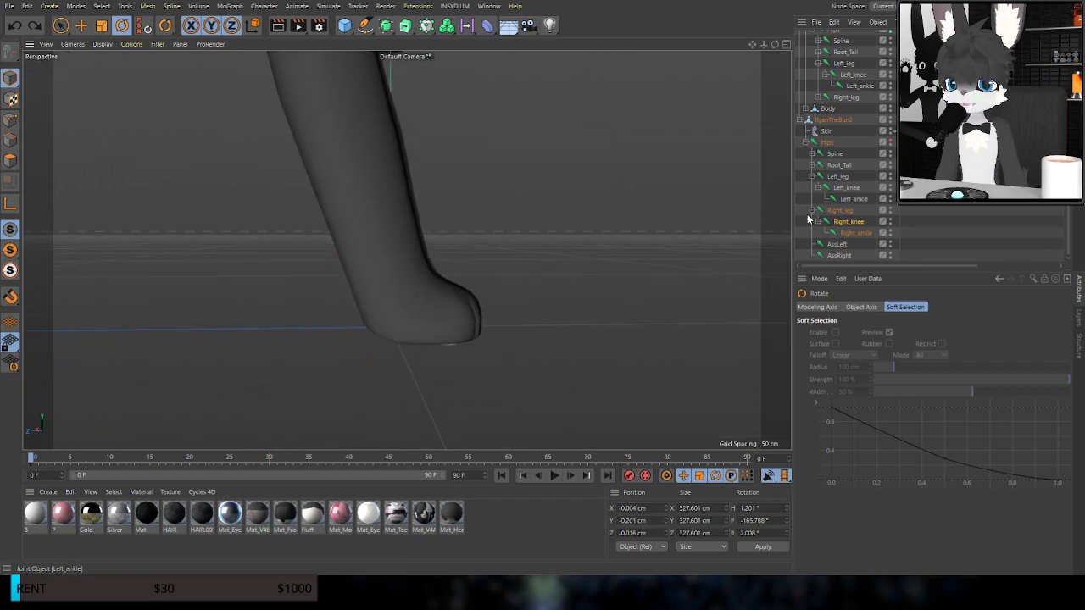
{"action": "left_click", "coordinate": [853, 232], "text": "shift"}
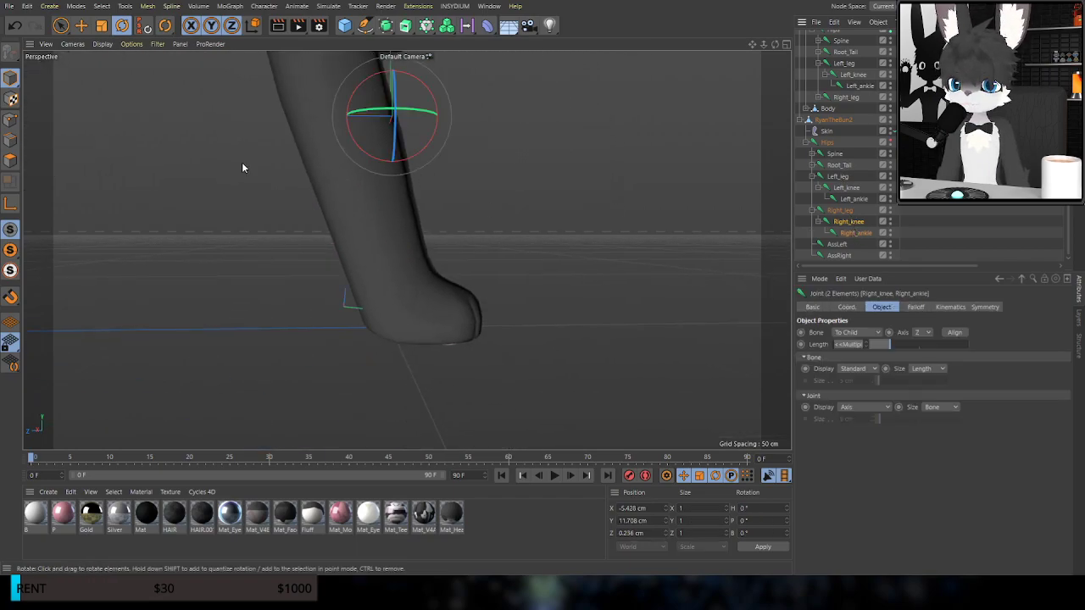
{"action": "left_click", "coordinate": [204, 65]}
{"action": "left_click_drag", "start_coordinate": [373, 279], "coordinate": [557, 266], "text": "alt"}
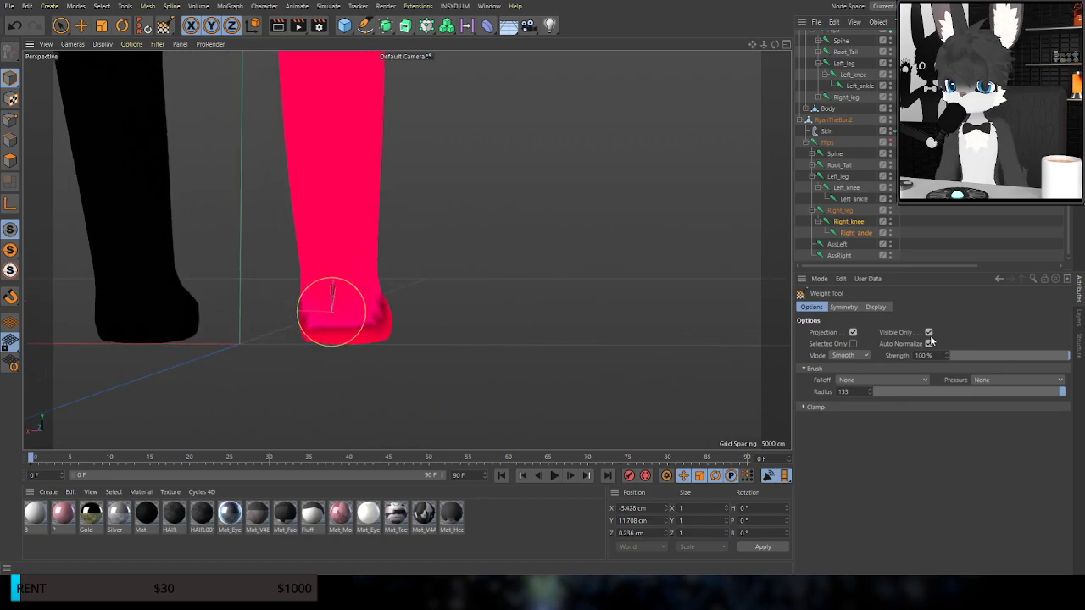
{"action": "mouse_move", "coordinate": [564, 331]}
{"action": "left_mouse_down"}
{"action": "mouse_move", "coordinate": [342, 337]}
{"action": "mouse_move", "coordinate": [317, 283]}
{"action": "mouse_move", "coordinate": [362, 151]}
{"action": "left_mouse_up"}
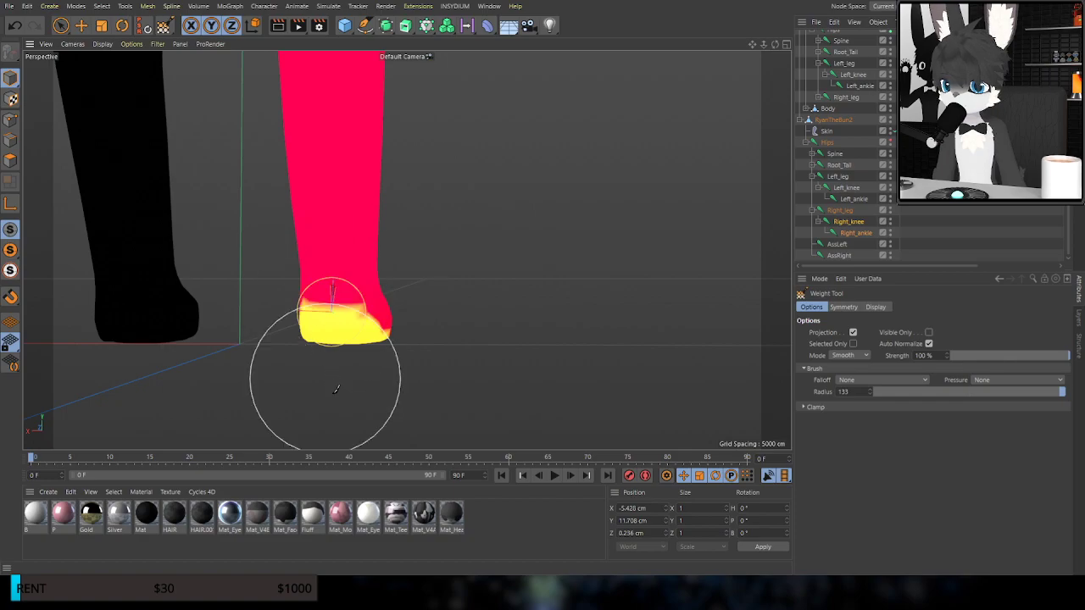
Test-rotate the Right_knee joint to check how the lower leg and foot follow, and undo the rotation
{"action": "key", "text": "r"}
{"action": "left_click_drag", "start_coordinate": [342, 200], "coordinate": [170, 223], "text": "alt"}
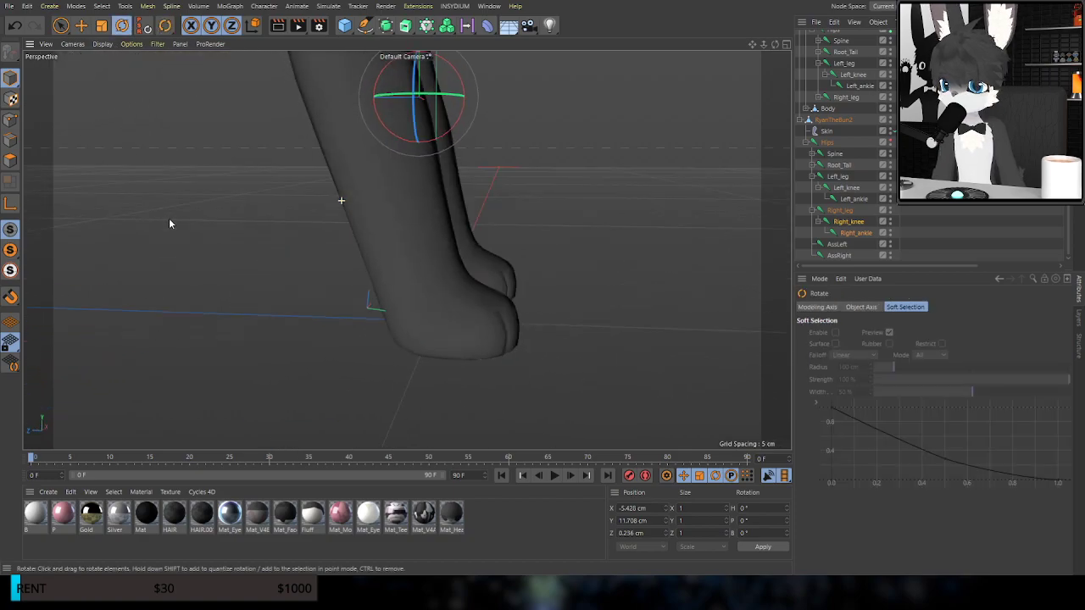
{"action": "left_click", "coordinate": [841, 224]}
{"action": "scroll", "coordinate": [382, 343], "scroll_direction": "down", "scroll_amount": 6}
{"action": "middle_click_drag", "start_coordinate": [435, 154], "coordinate": [348, 268], "text": "alt"}
{"action": "left_click_drag", "start_coordinate": [392, 261], "coordinate": [399, 301]}
{"action": "key", "text": "ctrl+z"}
Rotate the Right_ankle joint by about 32° to check the foot's deformation up close, and undo the rotation
{"action": "left_click", "coordinate": [846, 234]}
{"action": "scroll", "coordinate": [405, 249], "scroll_direction": "up", "scroll_amount": 3}
{"action": "middle_click_drag", "start_coordinate": [322, 356], "coordinate": [310, 246], "text": "alt"}
{"action": "scroll", "coordinate": [310, 245], "scroll_direction": "up", "scroll_amount": 2}
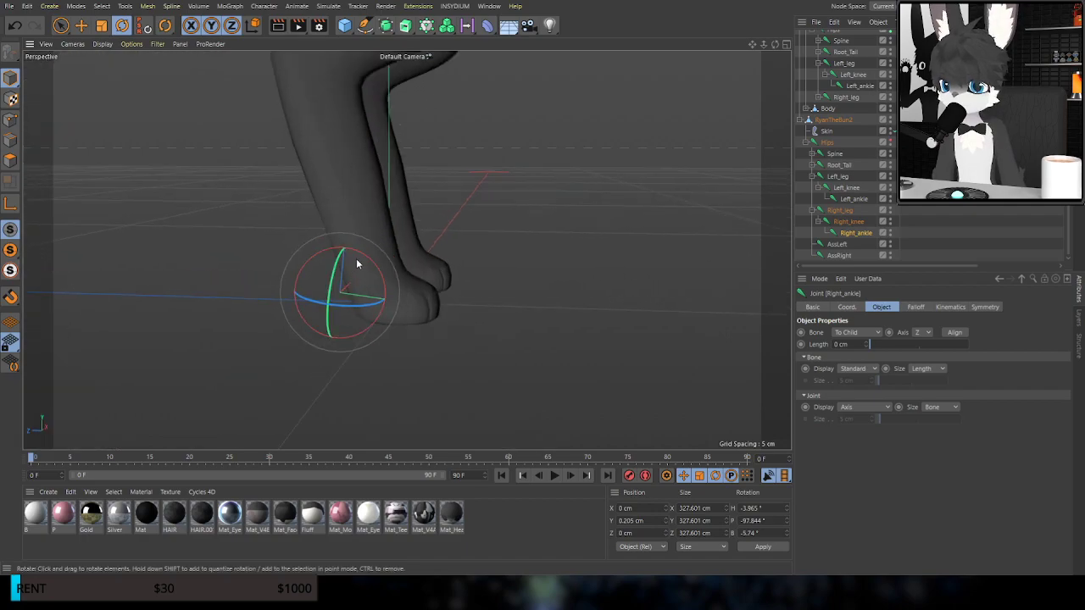
{"action": "left_click_drag", "start_coordinate": [366, 262], "coordinate": [405, 191]}
{"action": "scroll", "coordinate": [357, 315], "scroll_direction": "up", "scroll_amount": 8}
{"action": "left_click_drag", "start_coordinate": [330, 299], "coordinate": [526, 243]}
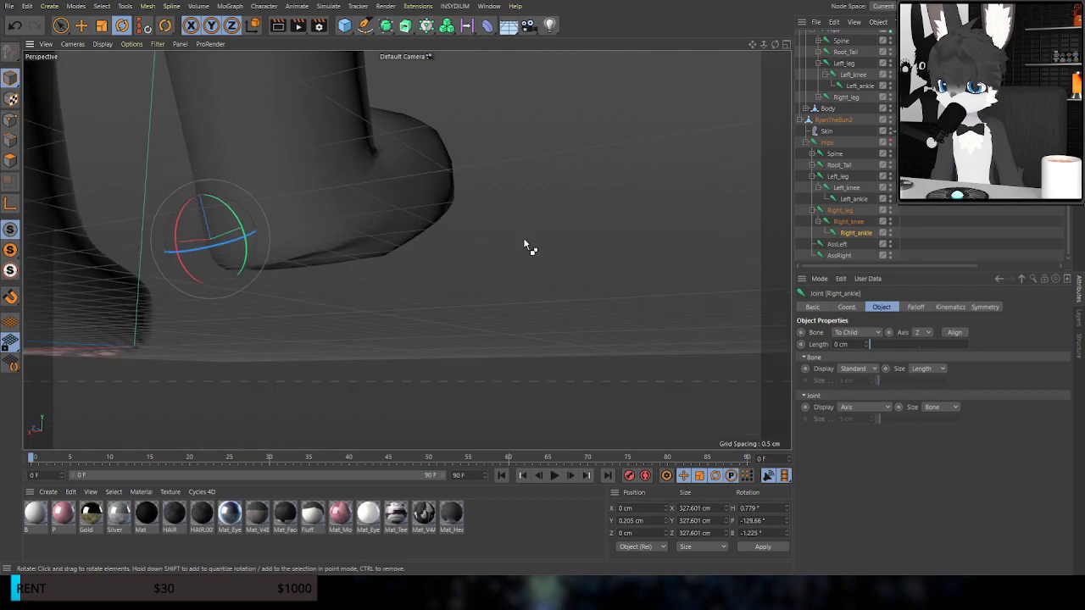
{"action": "key", "text": "ctrl+z"}
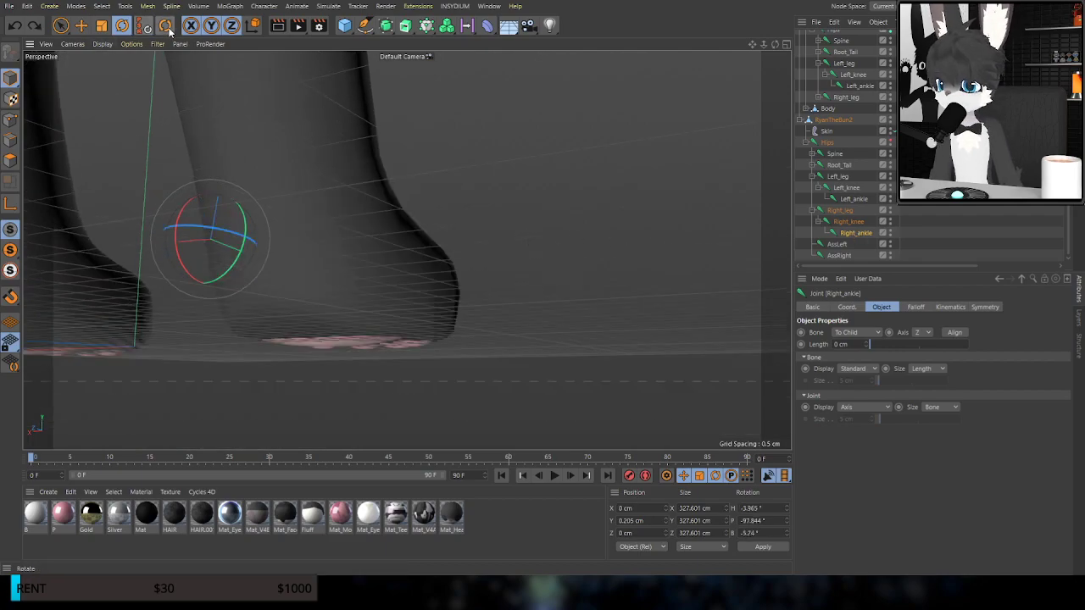
Bring up the Right_ankle weights with the Weight Tool in Smooth mode over the right foot
{"action": "left_click", "coordinate": [192, 60]}
{"action": "left_click_drag", "start_coordinate": [334, 297], "coordinate": [330, 300], "text": "alt"}
{"action": "middle_click_drag", "start_coordinate": [329, 300], "coordinate": [407, 250], "text": "alt"}
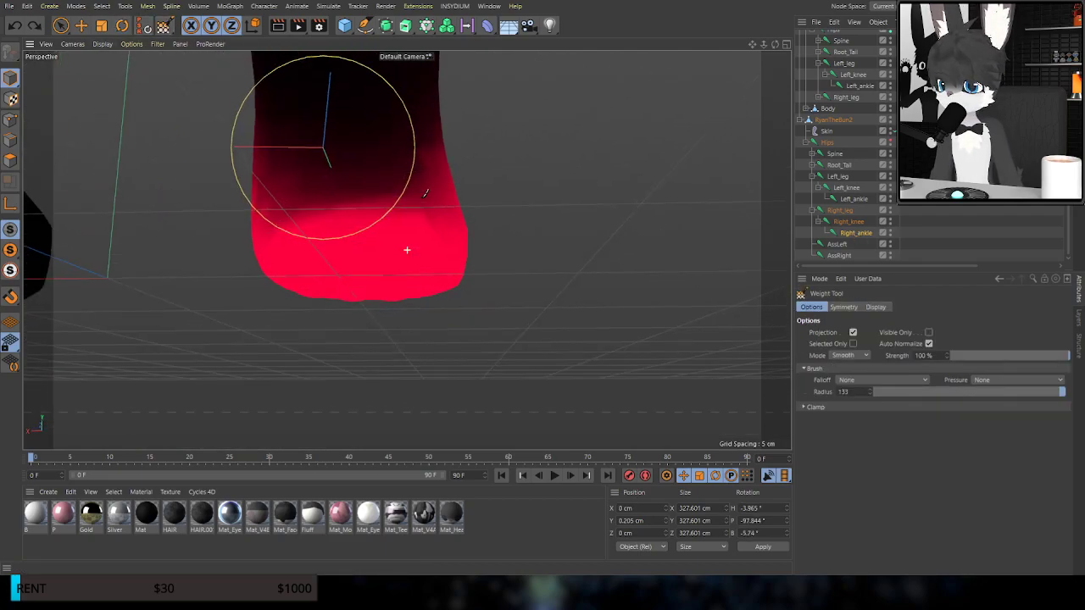
Paint Right_ankle weight over the right foot in Add mode with Visible Only enabled, and smooth its upper edge
{"action": "scroll", "coordinate": [326, 253], "scroll_direction": "up", "scroll_amount": 5}
{"action": "left_click_drag", "start_coordinate": [302, 242], "coordinate": [551, 316]}
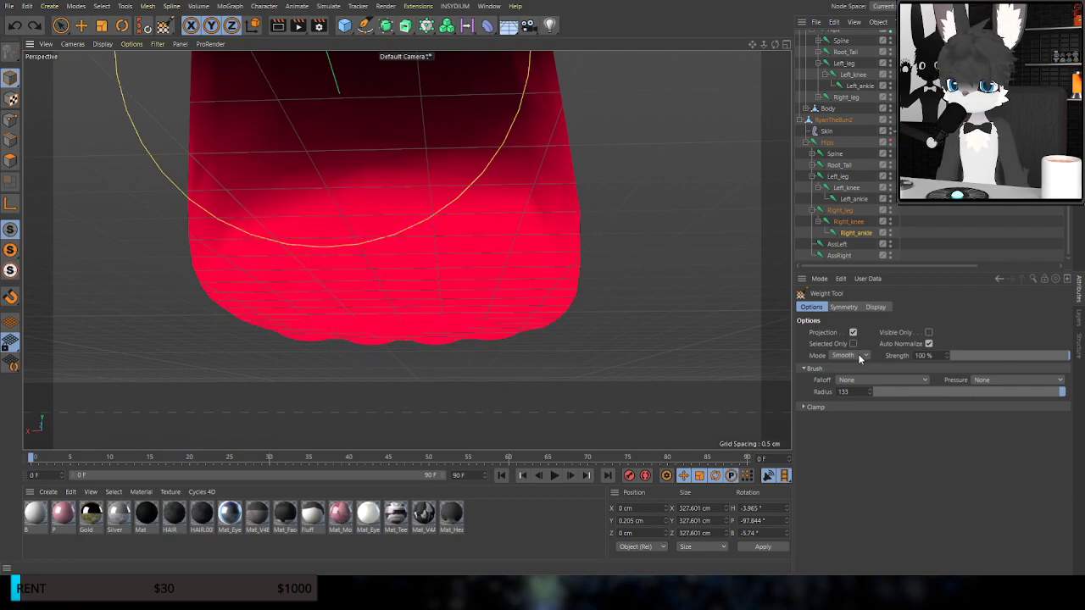
{"action": "left_click_drag", "start_coordinate": [446, 254], "coordinate": [488, 251]}
{"action": "left_click_drag", "start_coordinate": [510, 223], "coordinate": [491, 212]}
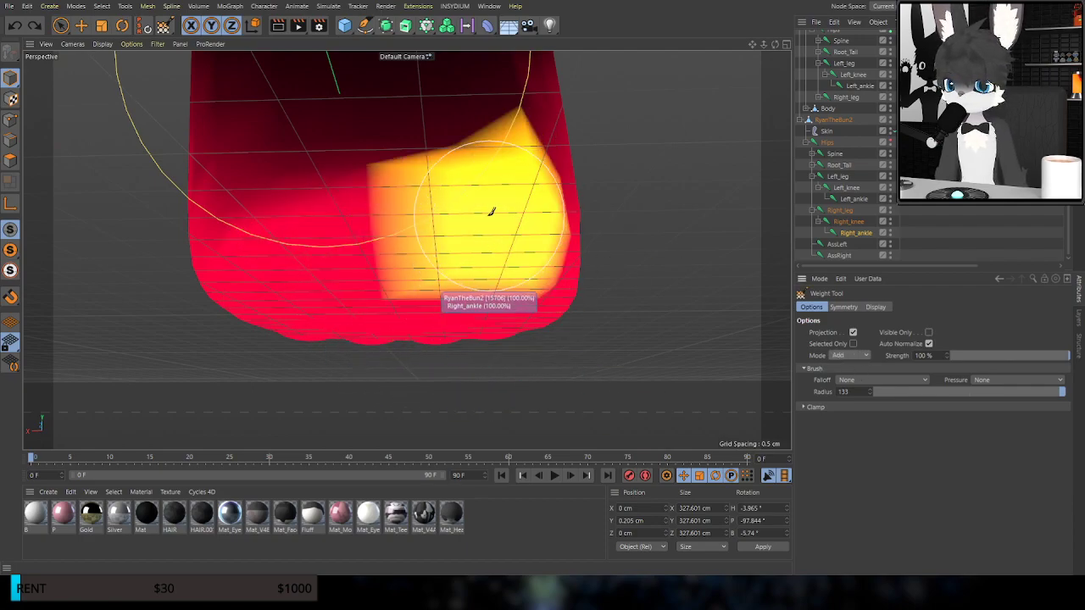
{"action": "key", "text": "ctrl+z"}
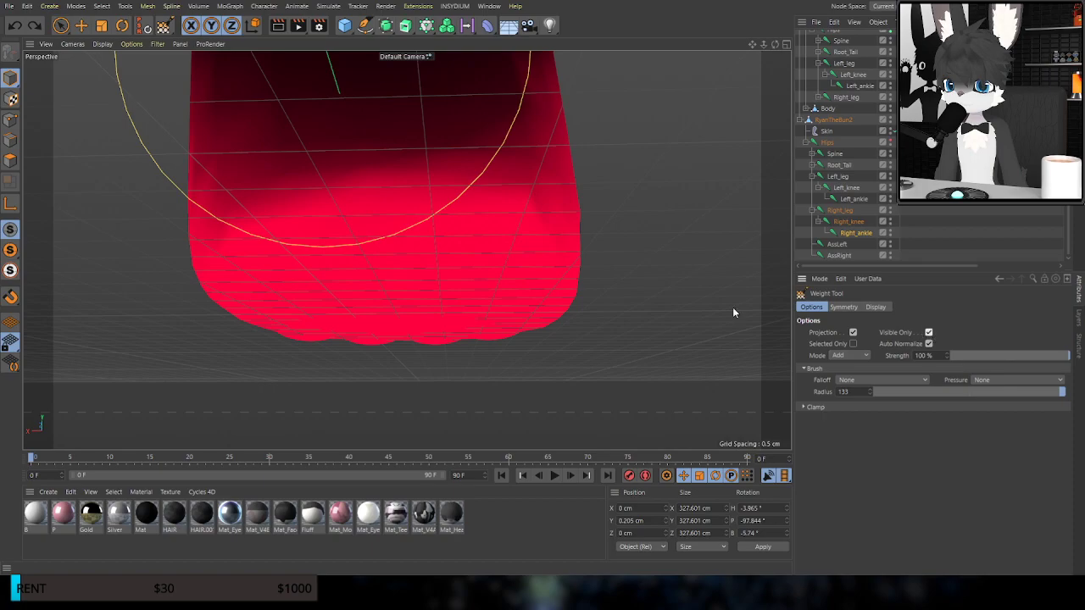
{"action": "mouse_move", "coordinate": [487, 211]}
{"action": "left_mouse_down"}
{"action": "mouse_move", "coordinate": [279, 211]}
{"action": "mouse_move", "coordinate": [369, 208]}
{"action": "left_mouse_up"}
{"action": "scroll", "coordinate": [477, 298], "scroll_direction": "down", "scroll_amount": 4}
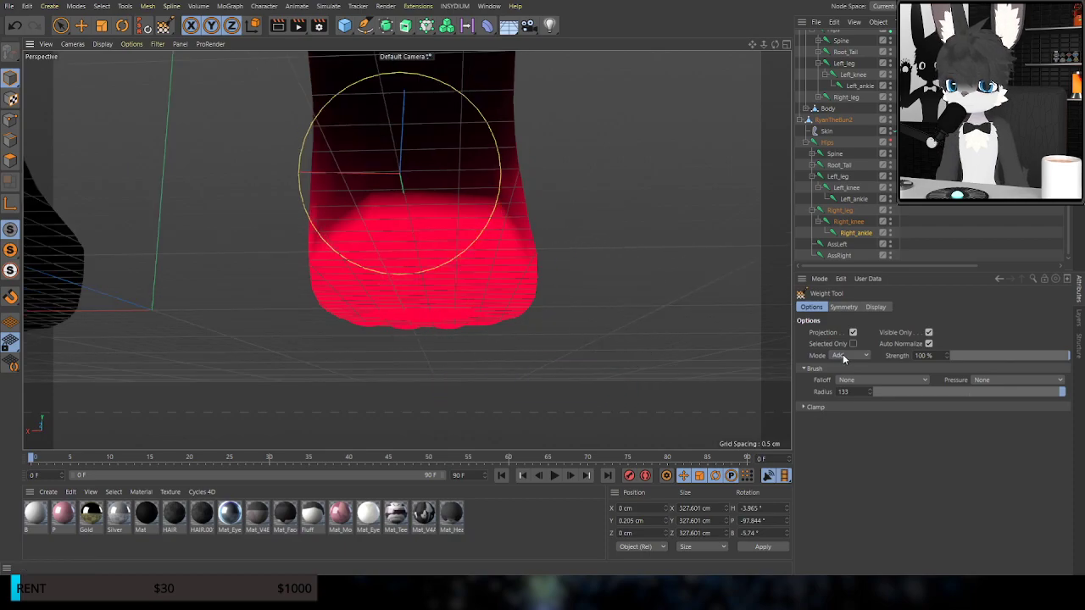
{"action": "mouse_move", "coordinate": [474, 250]}
{"action": "left_mouse_down"}
{"action": "mouse_move", "coordinate": [416, 194]}
{"action": "mouse_move", "coordinate": [412, 206]}
{"action": "mouse_move", "coordinate": [423, 199]}
{"action": "mouse_move", "coordinate": [268, 243]}
{"action": "left_mouse_up"}
Try rotating the Right_ankle joint to check how the foot deforms, and undo the test rotations
{"action": "key", "text": "r"}
{"action": "left_click_drag", "start_coordinate": [193, 78], "coordinate": [336, 224], "text": "alt"}
{"action": "left_click_drag", "start_coordinate": [458, 161], "coordinate": [408, 222], "text": "alt"}
{"action": "key", "text": "ctrl+z"}
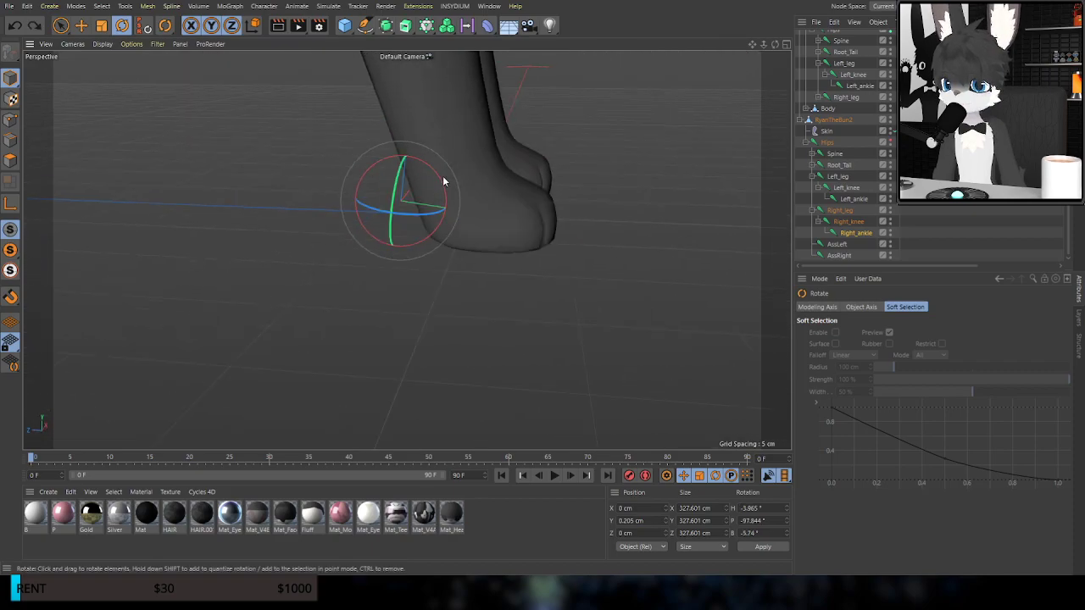
{"action": "left_click_drag", "start_coordinate": [441, 175], "coordinate": [441, 147]}
{"action": "key", "text": "ctrl+z"}
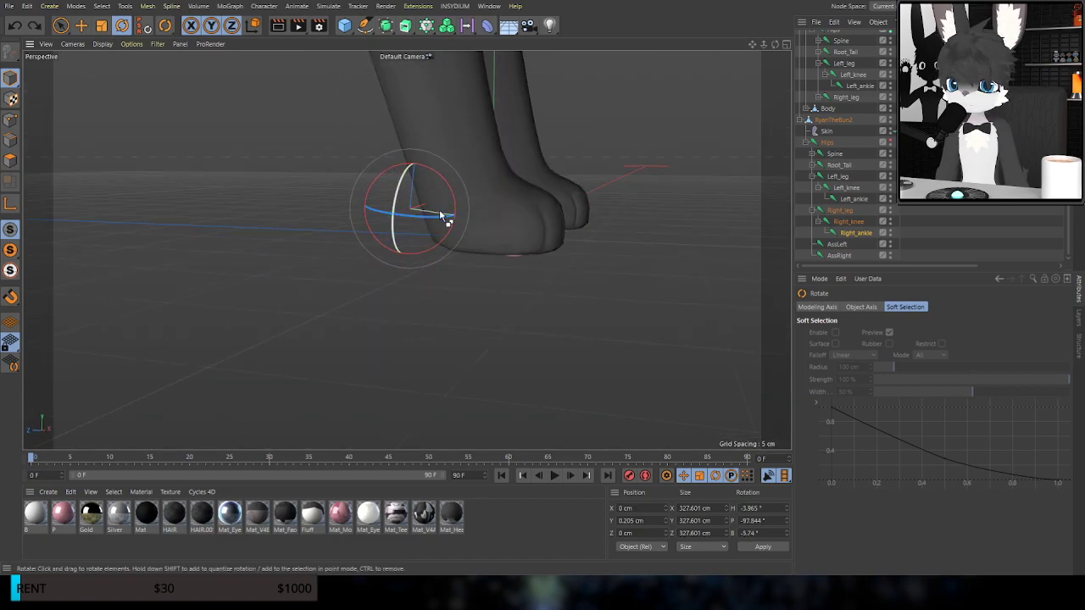
{"action": "left_click_drag", "start_coordinate": [465, 222], "coordinate": [758, 318], "text": "alt"}
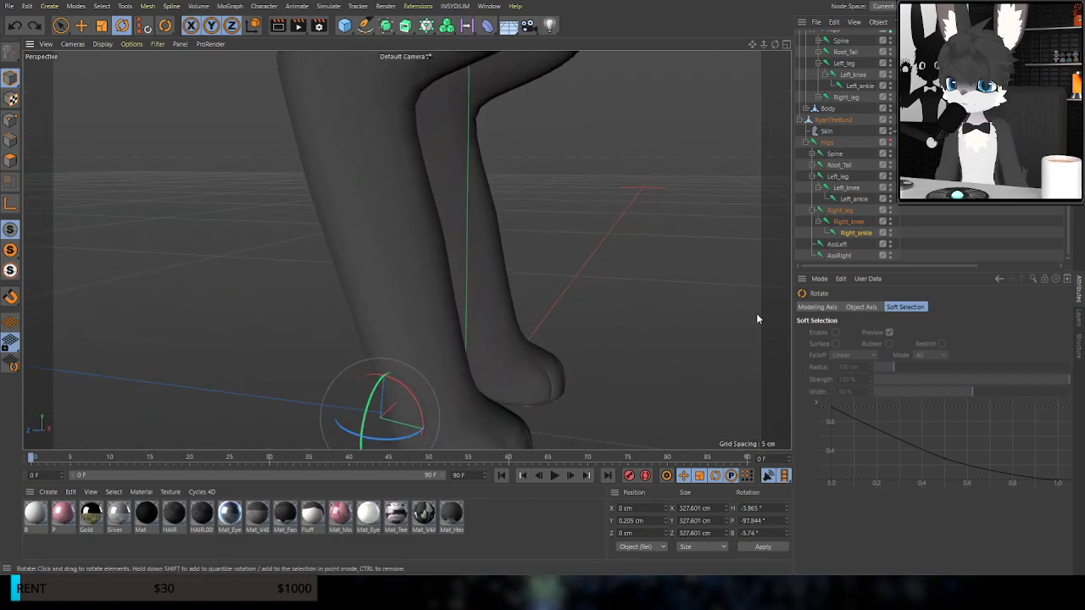
Try rotating the Right_knee joint to check the lower leg's deformation, and undo the test rotation
{"action": "left_click", "coordinate": [865, 222]}
{"action": "scroll", "coordinate": [380, 326], "scroll_direction": "down", "scroll_amount": 5}
{"action": "left_click_drag", "start_coordinate": [474, 162], "coordinate": [427, 187]}
{"action": "key", "text": "ctrl+z"}
{"action": "middle_click_drag", "start_coordinate": [450, 187], "coordinate": [419, 390], "text": "alt"}
{"action": "left_click_drag", "start_coordinate": [436, 270], "coordinate": [474, 246], "text": "alt"}
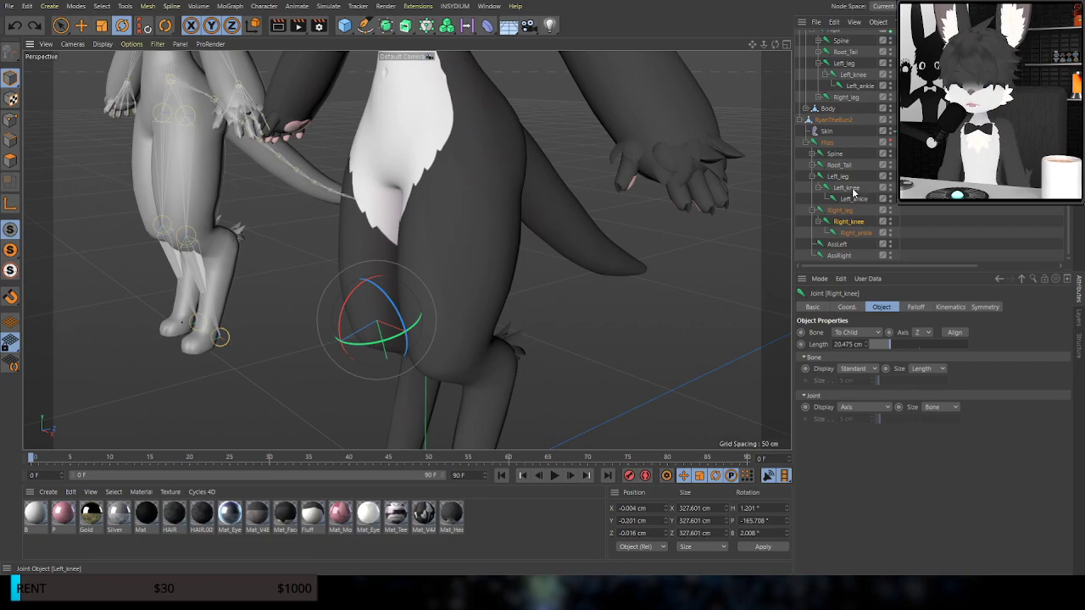
Try rotating the Left_leg joint to check the hip and groin deformation, and undo the test rotations
{"action": "left_click_drag", "start_coordinate": [426, 162], "coordinate": [352, 204]}
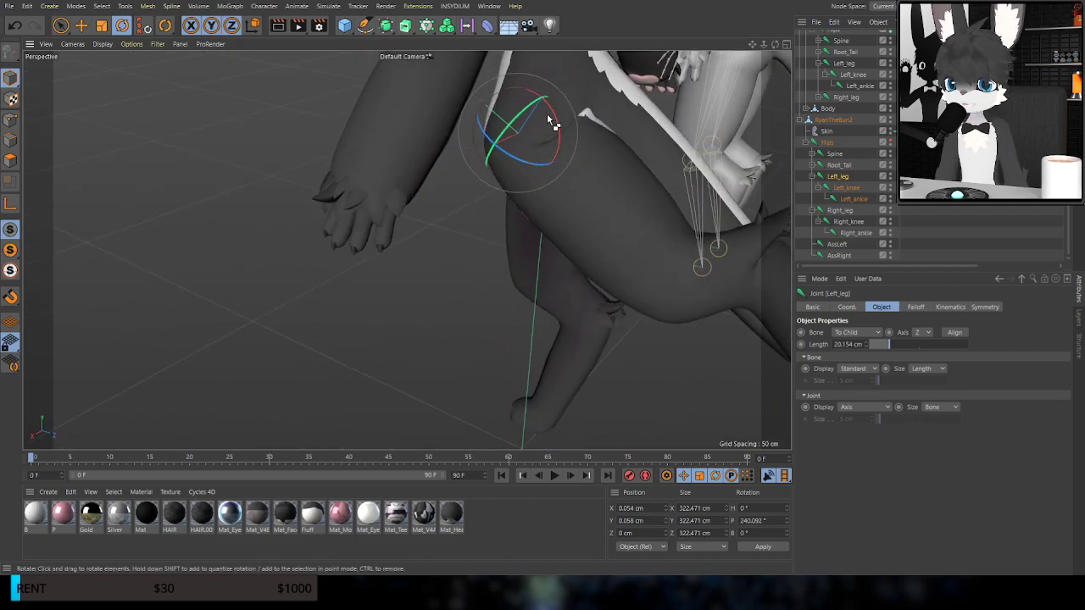
{"action": "key", "text": "ctrl+z"}
{"action": "left_click_drag", "start_coordinate": [559, 136], "coordinate": [526, 95]}
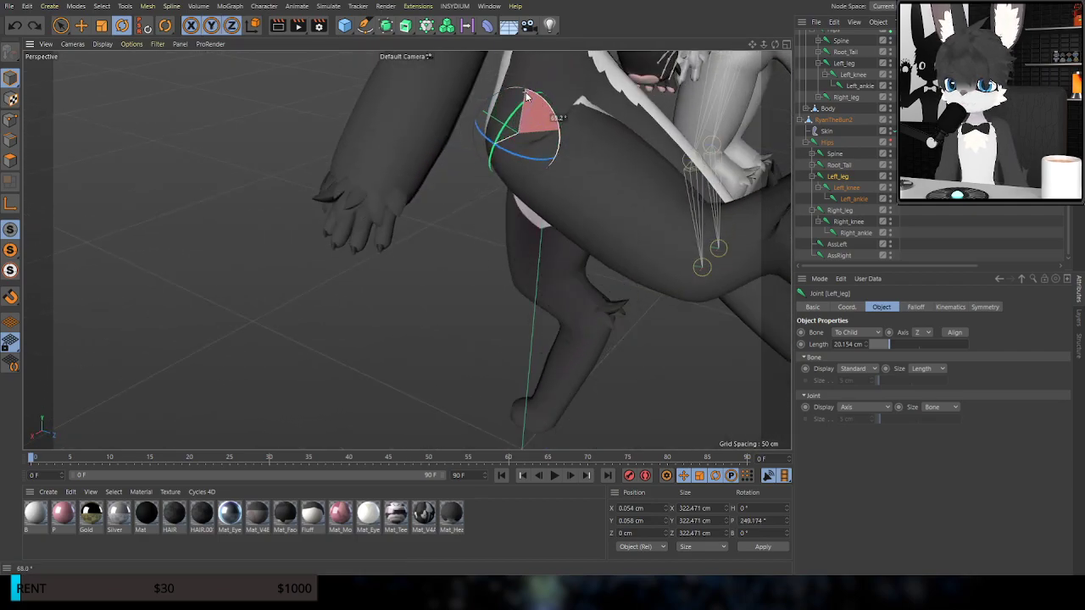
{"action": "key", "text": "ctrl+z"}
{"action": "left_click_drag", "start_coordinate": [645, 215], "coordinate": [598, 93], "text": "alt"}
{"action": "left_click_drag", "start_coordinate": [707, 215], "coordinate": [712, 128], "text": "alt"}
{"action": "key", "text": "ctrl+z"}
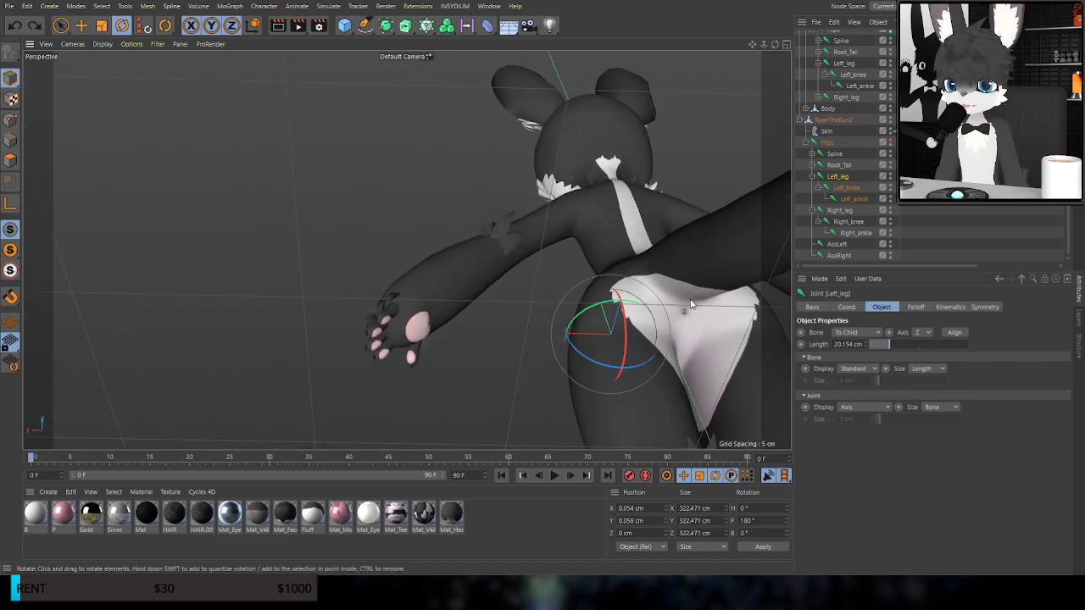
Subtract excess Left_leg weight around the hip and groin using the Weight Tool with brush radius 53
{"action": "key", "text": "space"}
{"action": "left_click_drag", "start_coordinate": [664, 292], "coordinate": [387, 137], "text": "alt"}
{"action": "mouse_move", "coordinate": [511, 158]}
{"action": "left_mouse_down", "text": "alt"}
{"action": "mouse_move", "coordinate": [543, 187]}
{"action": "mouse_move", "coordinate": [563, 236]}
{"action": "left_mouse_up", "text": "alt"}
{"action": "mouse_move", "coordinate": [387, 134]}
{"action": "left_mouse_down", "text": "alt"}
{"action": "mouse_move", "coordinate": [439, 195]}
{"action": "mouse_move", "coordinate": [484, 359]}
{"action": "mouse_move", "coordinate": [483, 311]}
{"action": "mouse_move", "coordinate": [426, 197]}
{"action": "left_mouse_up", "text": "alt"}
{"action": "left_click_drag", "start_coordinate": [407, 249], "coordinate": [421, 226], "text": "alt"}
{"action": "middle_click_drag", "start_coordinate": [475, 219], "coordinate": [439, 212]}
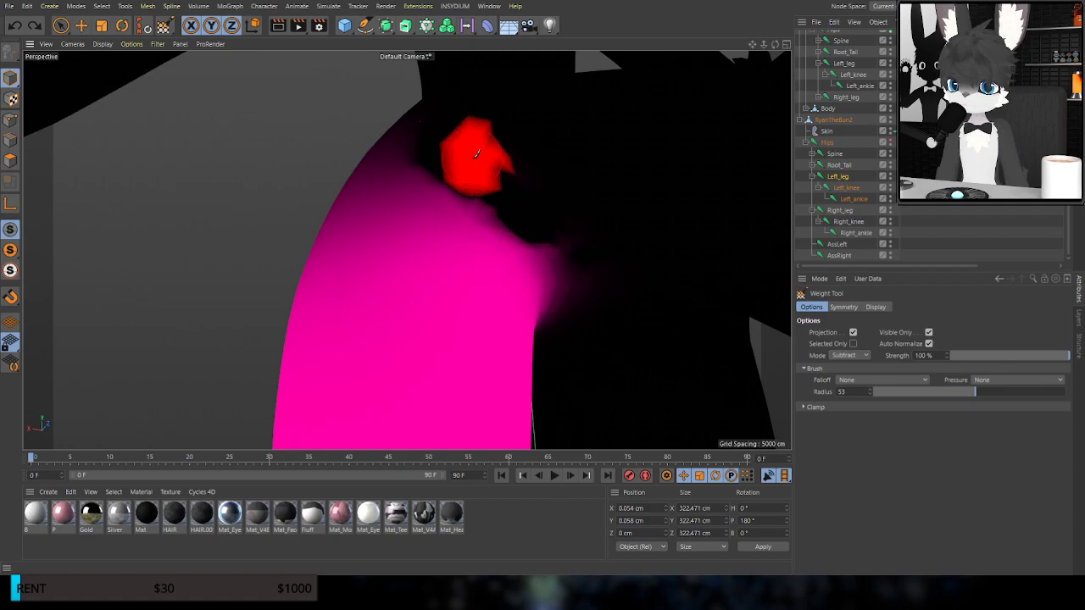
{"action": "left_click_drag", "start_coordinate": [515, 169], "coordinate": [549, 138], "text": "alt"}
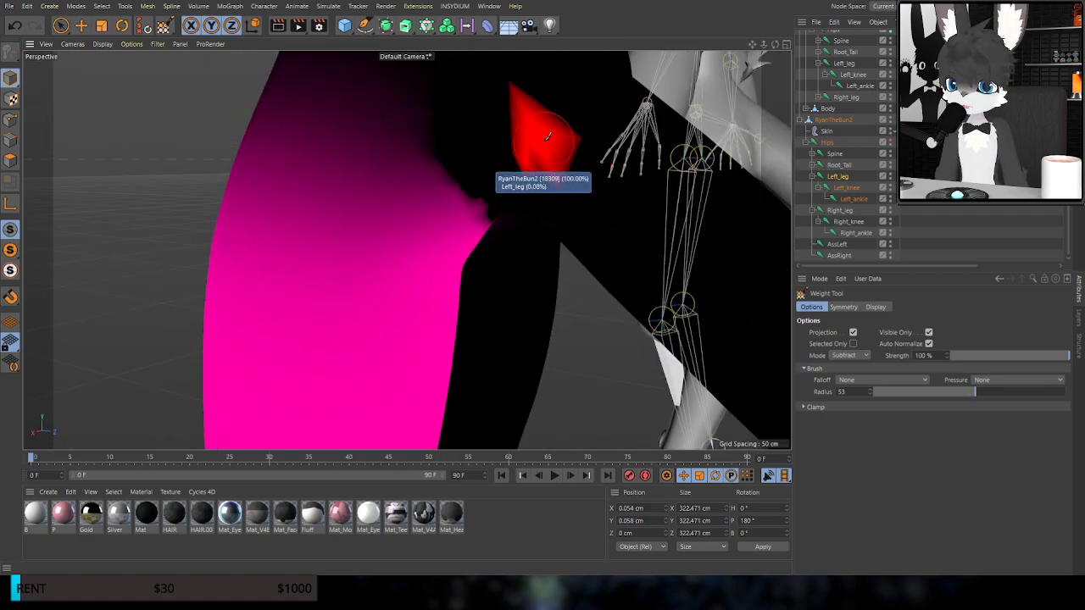
{"action": "left_click_drag", "start_coordinate": [584, 203], "coordinate": [514, 126], "text": "alt"}
{"action": "middle_click_drag", "start_coordinate": [575, 200], "coordinate": [497, 107], "text": "alt"}
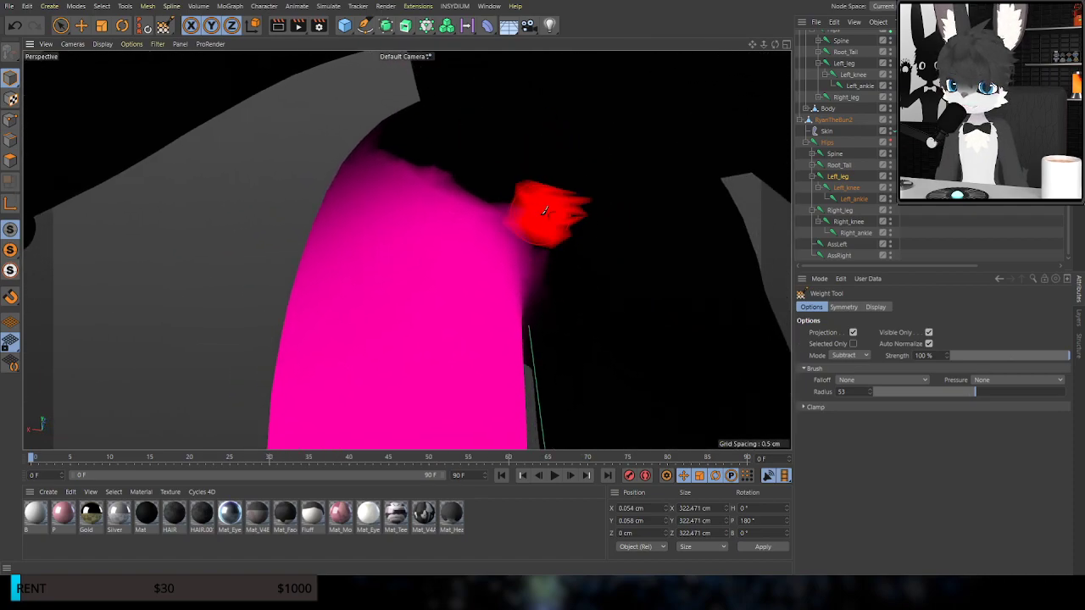
{"action": "mouse_move", "coordinate": [598, 281]}
{"action": "left_mouse_down", "text": "alt"}
{"action": "mouse_move", "coordinate": [484, 262]}
{"action": "mouse_move", "coordinate": [534, 260]}
{"action": "mouse_move", "coordinate": [624, 289]}
{"action": "mouse_move", "coordinate": [603, 294]}
{"action": "left_mouse_up", "text": "alt"}
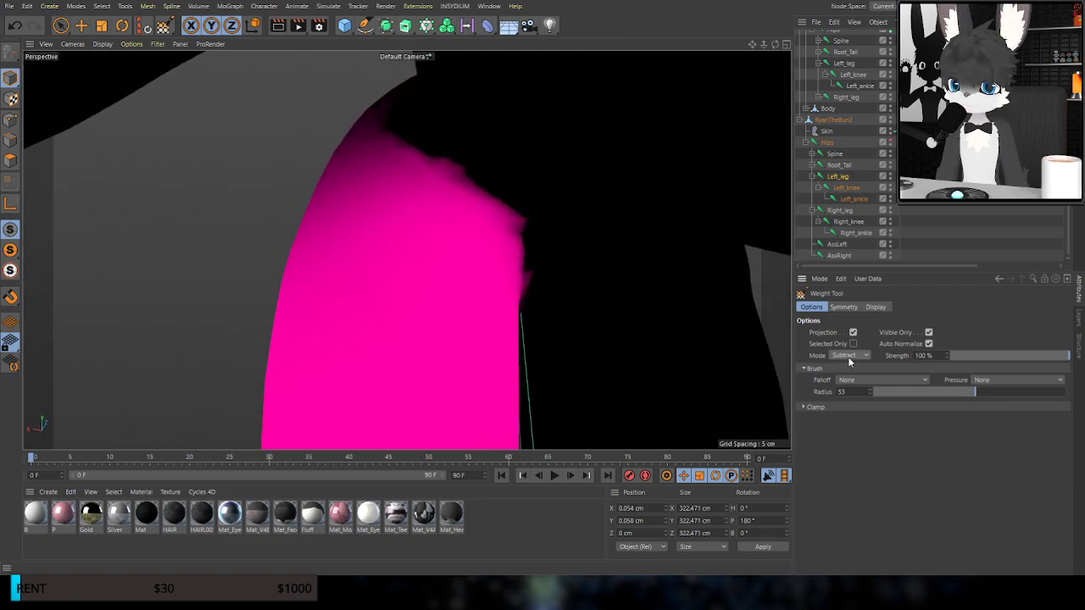
Smooth the Left_leg weight border around the hip using Smooth mode at 100% strength and brush radius 105
{"action": "left_click", "coordinate": [846, 416]}
{"action": "middle_click_drag", "start_coordinate": [417, 178], "coordinate": [454, 189]}
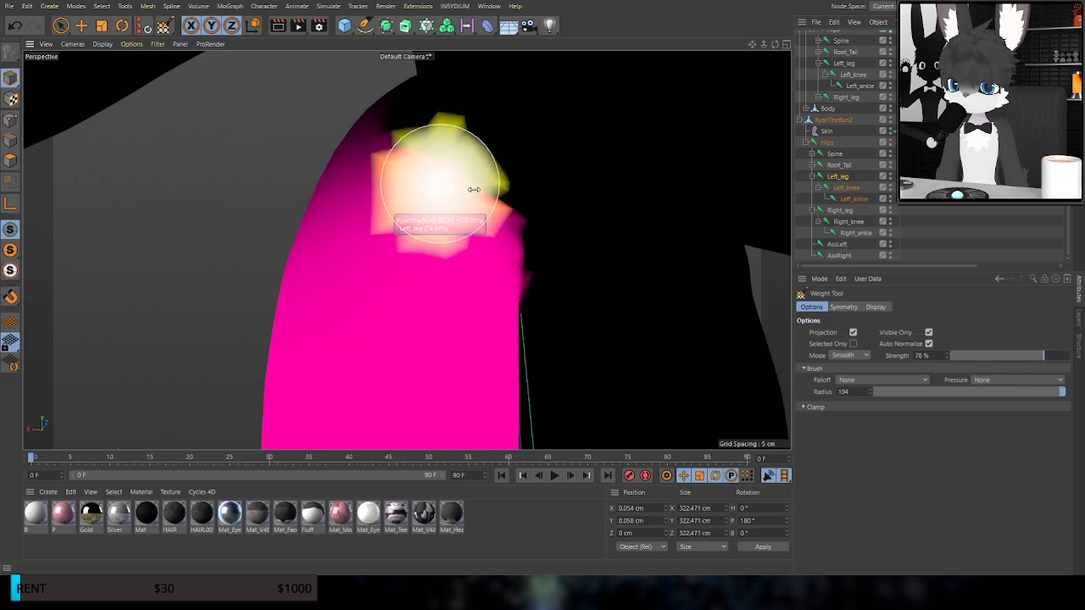
{"action": "middle_click_drag", "start_coordinate": [465, 249], "coordinate": [467, 225]}
{"action": "mouse_move", "coordinate": [399, 158]}
{"action": "left_mouse_down"}
{"action": "mouse_move", "coordinate": [493, 206]}
{"action": "mouse_move", "coordinate": [515, 273]}
{"action": "mouse_move", "coordinate": [410, 168]}
{"action": "mouse_move", "coordinate": [516, 256]}
{"action": "mouse_move", "coordinate": [486, 235]}
{"action": "left_mouse_up"}
{"action": "mouse_move", "coordinate": [400, 145]}
{"action": "left_mouse_down", "text": "shift"}
{"action": "mouse_move", "coordinate": [513, 259]}
{"action": "mouse_move", "coordinate": [509, 238]}
{"action": "mouse_move", "coordinate": [365, 156]}
{"action": "mouse_move", "coordinate": [395, 206]}
{"action": "mouse_move", "coordinate": [362, 208]}
{"action": "left_mouse_up", "text": "shift"}
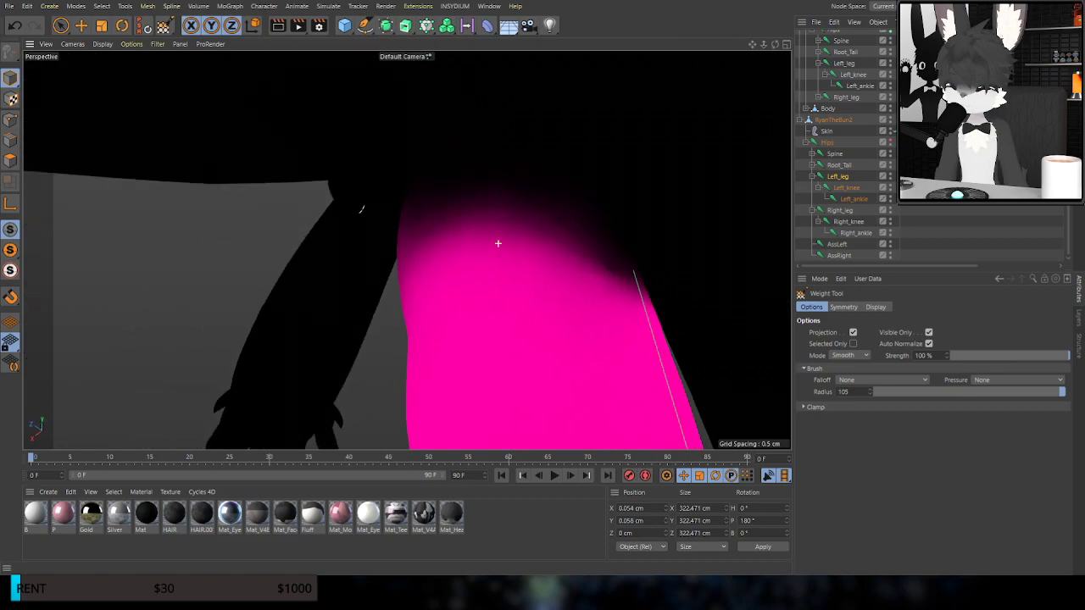
{"action": "scroll", "coordinate": [498, 243], "scroll_direction": "down", "scroll_amount": 10}
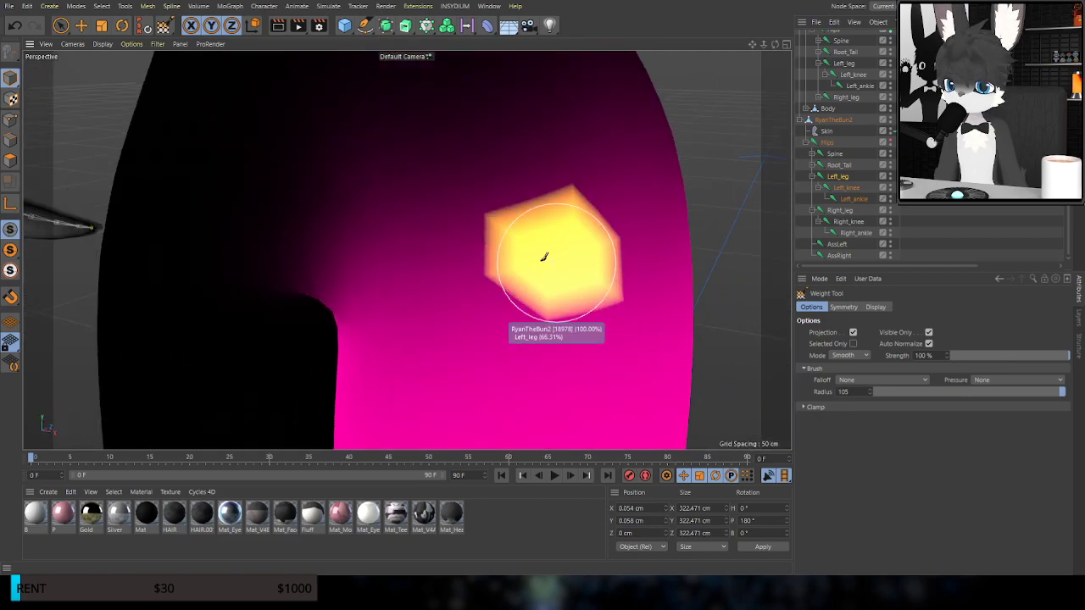
Try rotating the Left_leg joint to check the smoothed hip from several angles, undoing each rotation
{"action": "scroll", "coordinate": [475, 217], "scroll_direction": "down", "scroll_amount": 5}
{"action": "left_click", "coordinate": [123, 27]}
{"action": "scroll", "coordinate": [413, 181], "scroll_direction": "down", "scroll_amount": 5}
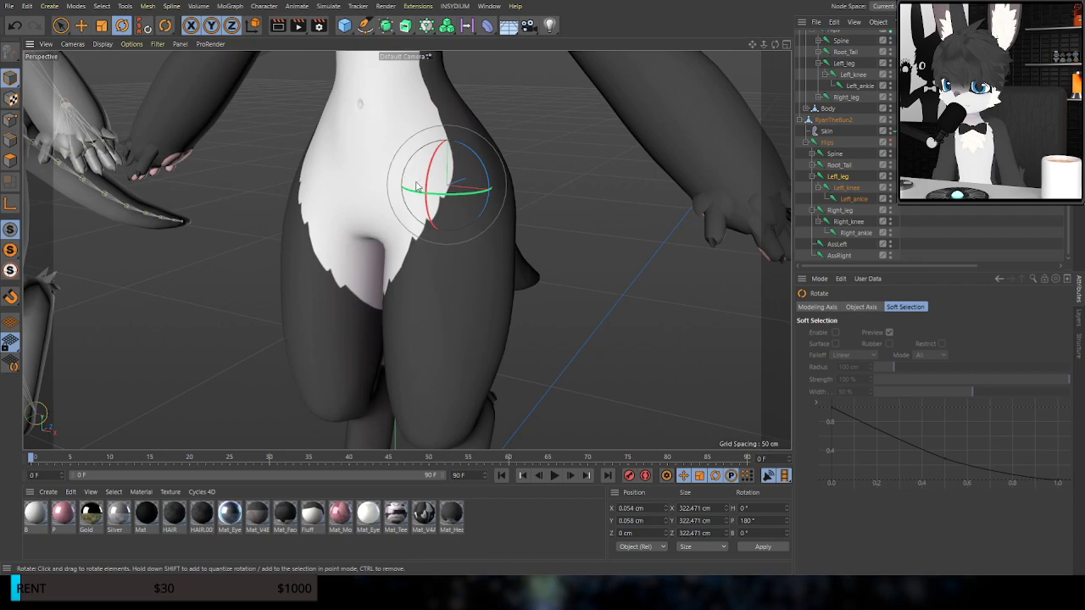
{"action": "left_click_drag", "start_coordinate": [429, 187], "coordinate": [416, 138]}
{"action": "left_click_drag", "start_coordinate": [472, 246], "coordinate": [273, 222], "text": "alt"}
{"action": "middle_click_drag", "start_coordinate": [525, 233], "coordinate": [433, 191], "text": "alt"}
{"action": "key", "text": "ctrl+z"}
{"action": "left_click_drag", "start_coordinate": [483, 145], "coordinate": [466, 117]}
{"action": "left_click_drag", "start_coordinate": [558, 152], "coordinate": [564, 174], "text": "alt"}
{"action": "key", "text": "ctrl+z"}
Try swinging the Left_leg joint sideways to about -97° bank, inspect the hip from behind, and undo it
{"action": "left_click_drag", "start_coordinate": [429, 170], "coordinate": [429, 110]}
{"action": "left_click_drag", "start_coordinate": [509, 236], "coordinate": [302, 64], "text": "alt"}
{"action": "key", "text": "ctrl+z"}
{"action": "left_click_drag", "start_coordinate": [501, 240], "coordinate": [498, 286], "text": "alt"}
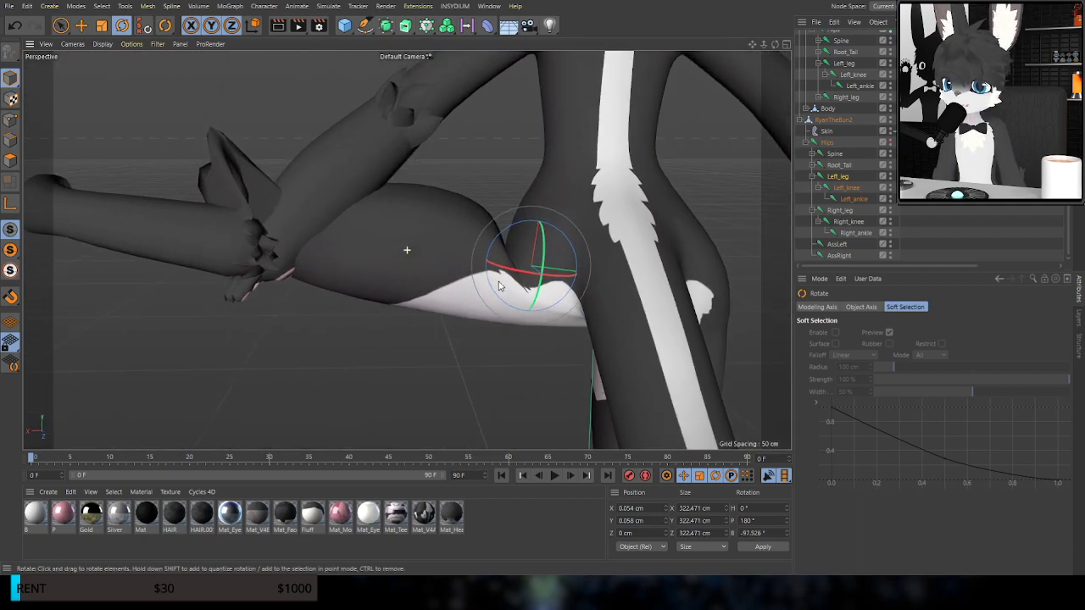
{"action": "key", "text": "ctrl+z"}
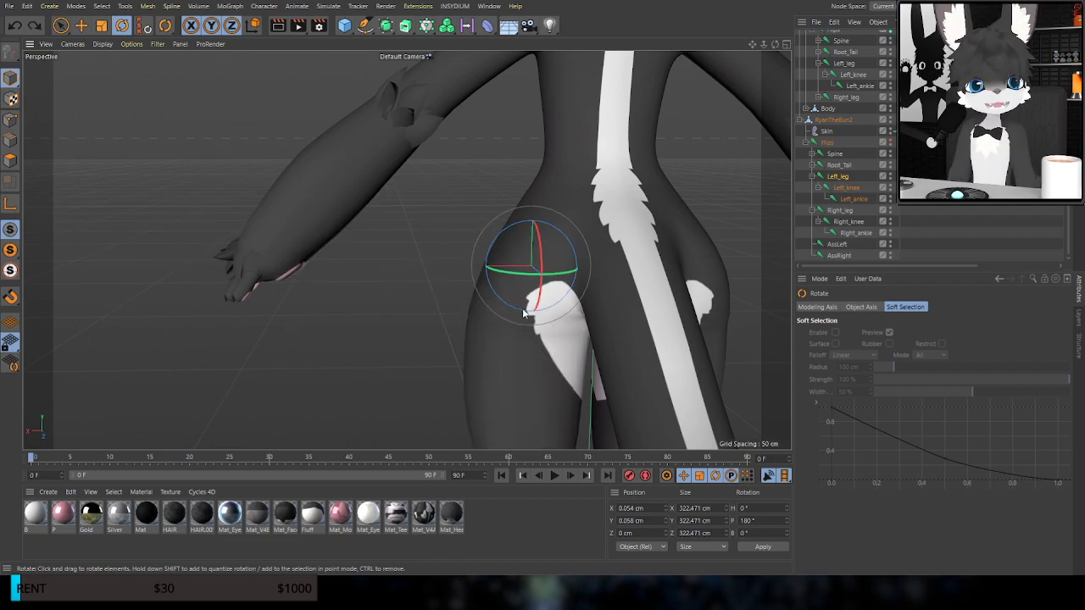
Try rotating the Left_leg joint in the grey reference body's rig to compare hip deformation, and undo the rotations
{"action": "left_click_drag", "start_coordinate": [468, 316], "coordinate": [725, 146], "text": "alt"}
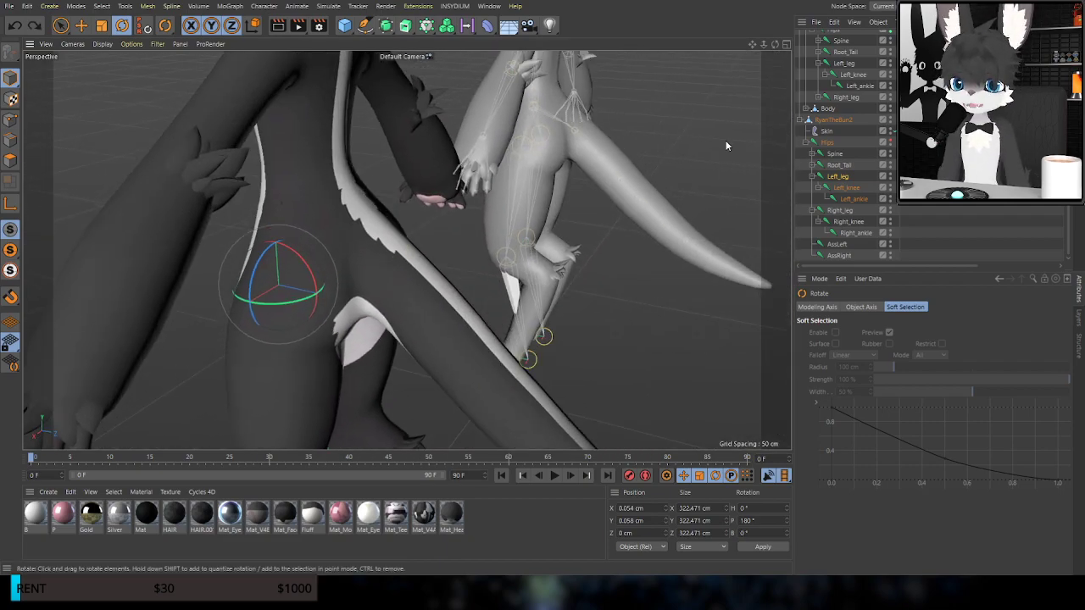
{"action": "left_click", "coordinate": [839, 64]}
{"action": "left_click_drag", "start_coordinate": [642, 203], "coordinate": [568, 70], "text": "alt"}
{"action": "left_click_drag", "start_coordinate": [610, 140], "coordinate": [432, 258], "text": "alt"}
{"action": "key", "text": "ctrl+z"}
{"action": "key", "text": "ctrl+z"}
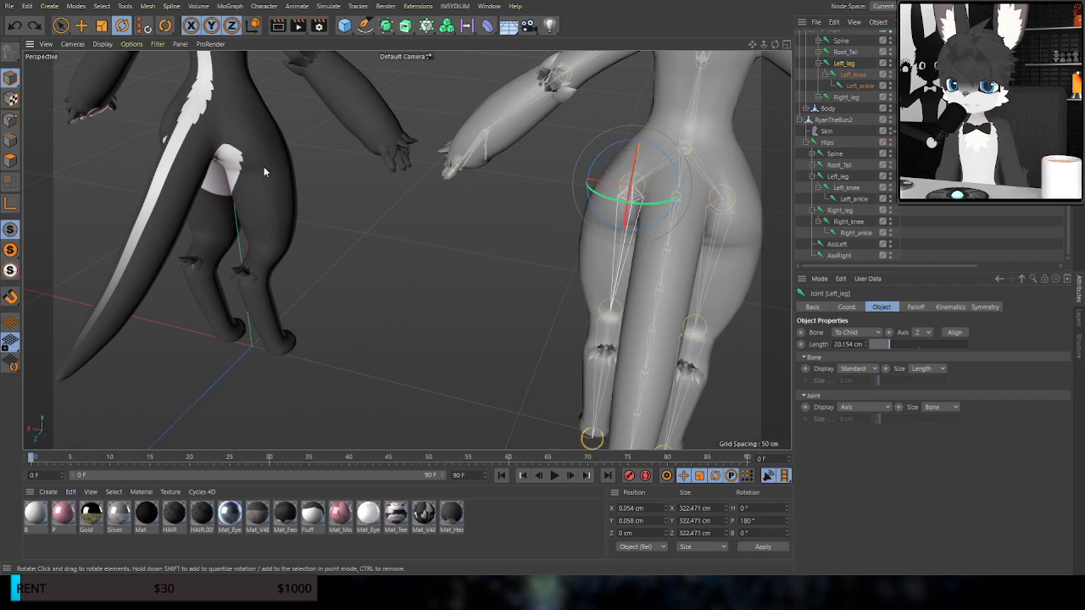
{"action": "middle_click_drag", "start_coordinate": [263, 172], "coordinate": [690, 263], "text": "alt"}
{"action": "left_click_drag", "start_coordinate": [813, 219], "coordinate": [555, 217], "text": "alt"}
{"action": "left_click_drag", "start_coordinate": [647, 254], "coordinate": [336, 132], "text": "alt"}
{"action": "key", "text": "ctrl+z"}
Examine the Left_leg and Left_knee weight maps on RyanTheBun2 alongside the grey reference body
{"action": "left_click", "coordinate": [182, 62]}
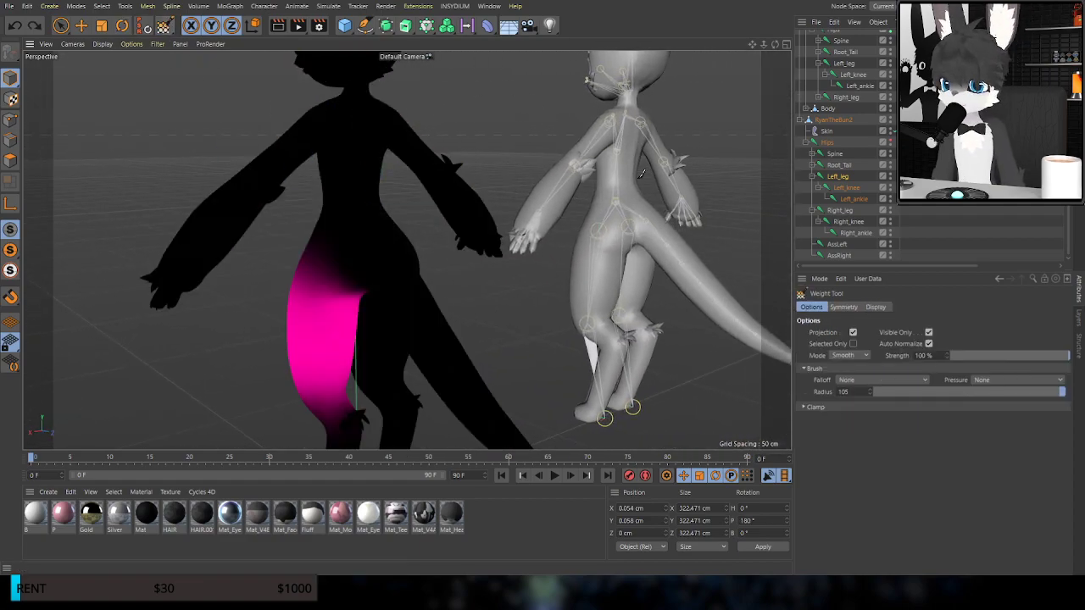
{"action": "left_click", "coordinate": [844, 65]}
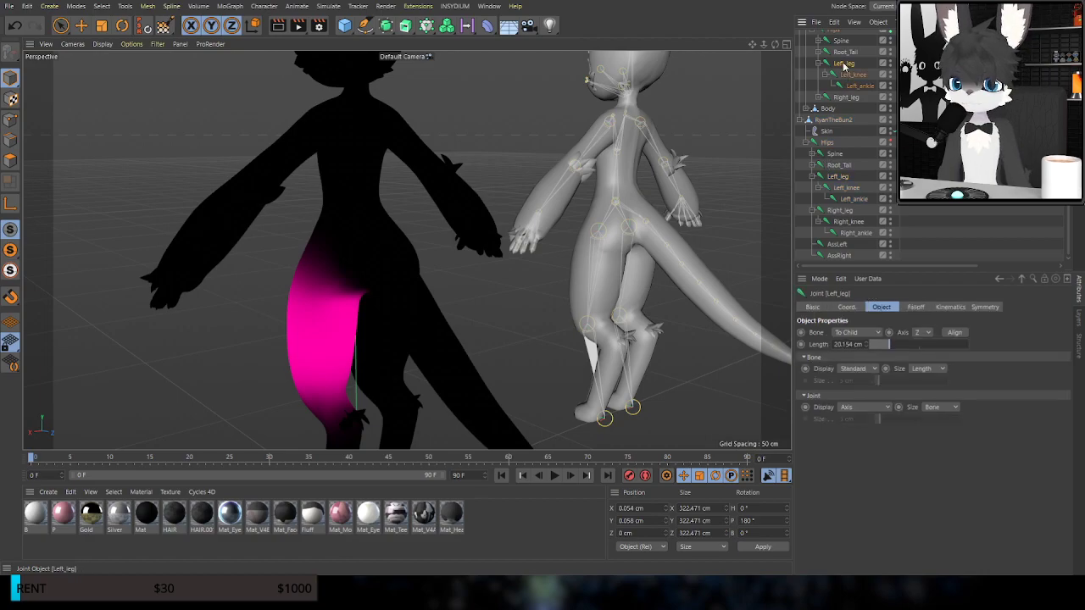
{"action": "left_click_drag", "start_coordinate": [692, 271], "coordinate": [688, 275], "text": "alt"}
{"action": "left_click", "coordinate": [845, 186]}
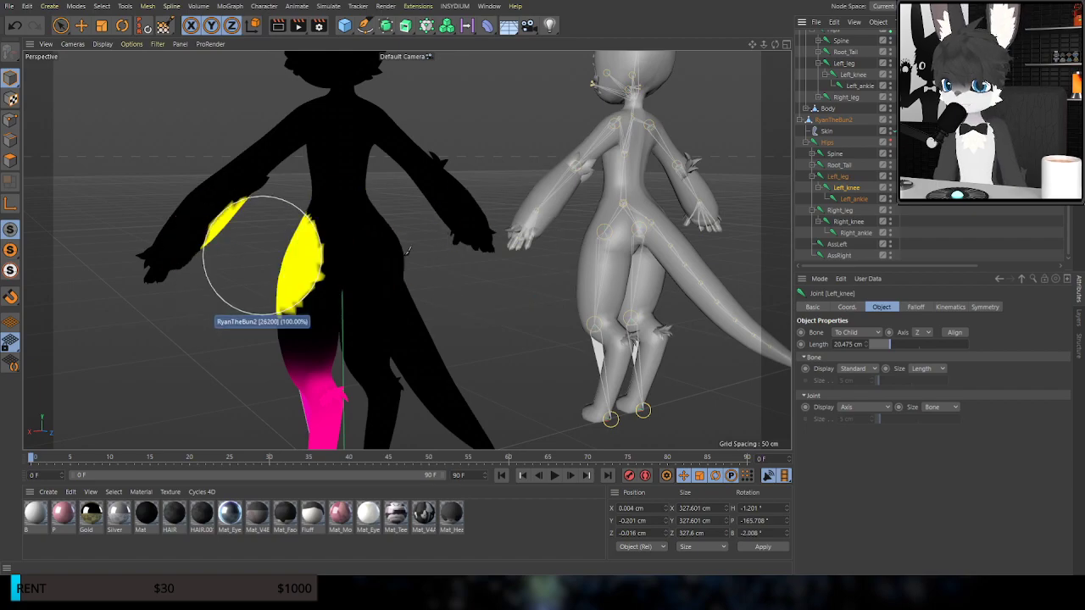
{"action": "left_click", "coordinate": [838, 176]}
{"action": "scroll", "coordinate": [375, 283], "scroll_direction": "up", "scroll_amount": 5}
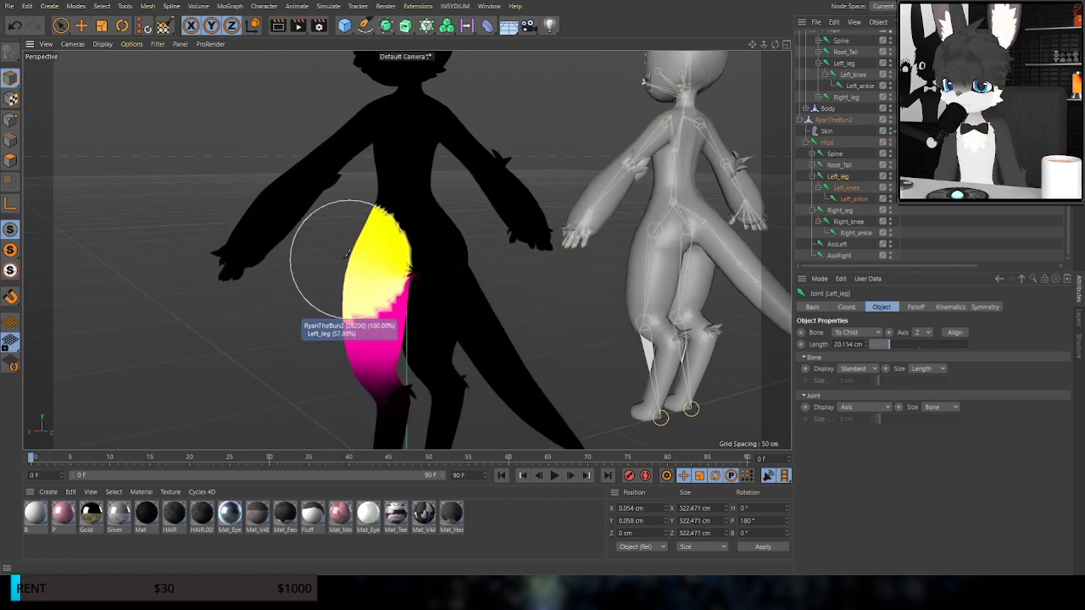
{"action": "scroll", "coordinate": [412, 256], "scroll_direction": "up", "scroll_amount": 1}
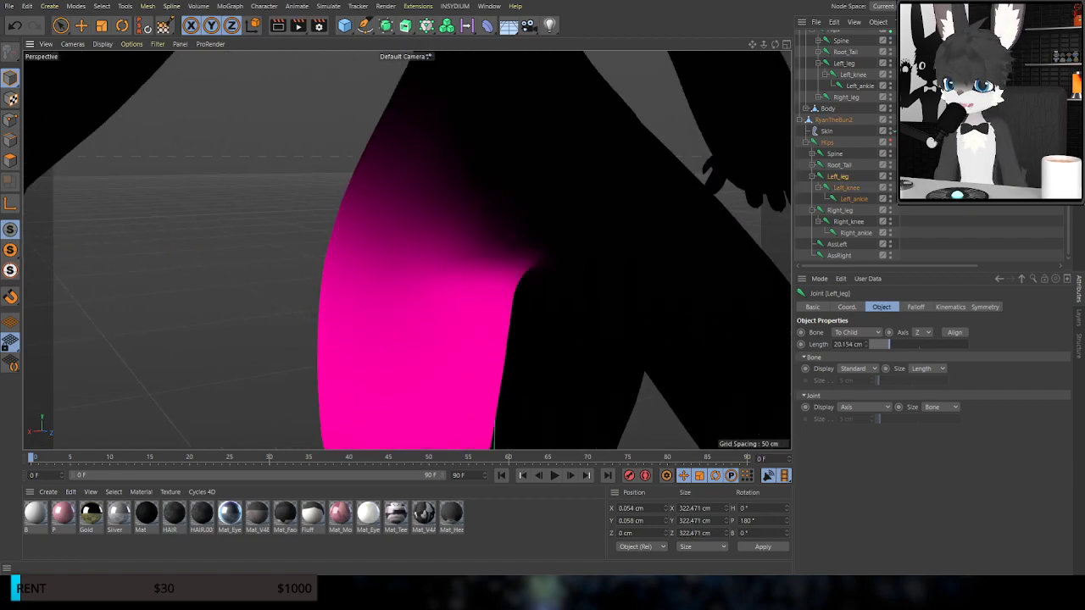
Try extending Left_leg weight higher over the buttock in Add mode and smoothing the edge with brush radius 191
{"action": "left_click", "coordinate": [164, 26]}
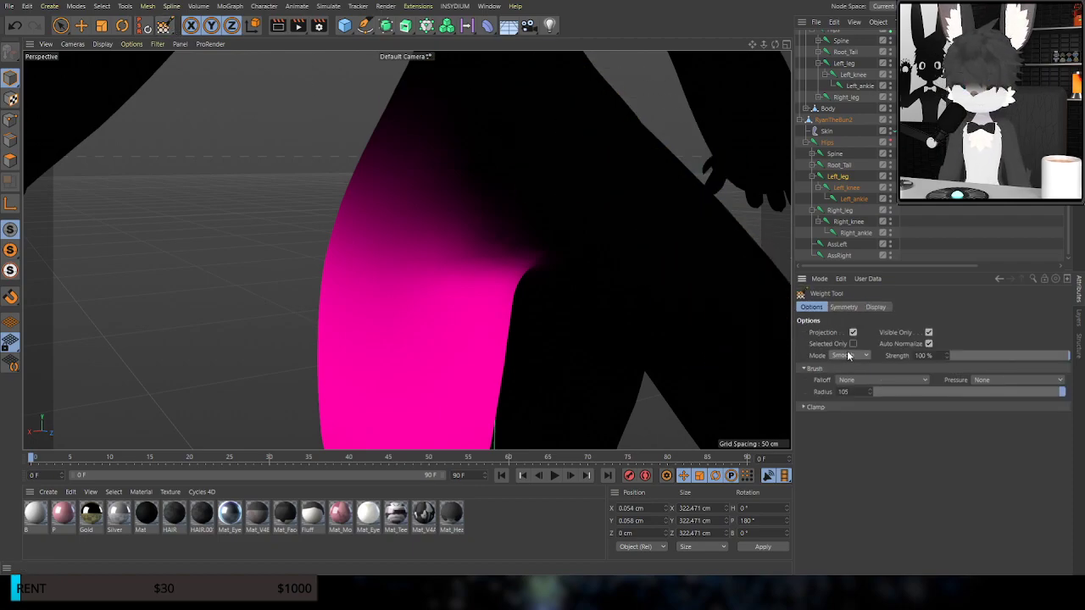
{"action": "mouse_move", "coordinate": [398, 248]}
{"action": "left_mouse_down"}
{"action": "mouse_move", "coordinate": [436, 241]}
{"action": "mouse_move", "coordinate": [407, 262]}
{"action": "mouse_move", "coordinate": [435, 242]}
{"action": "mouse_move", "coordinate": [416, 223]}
{"action": "mouse_move", "coordinate": [411, 286]}
{"action": "left_mouse_up"}
{"action": "key", "text": "ctrl+z"}
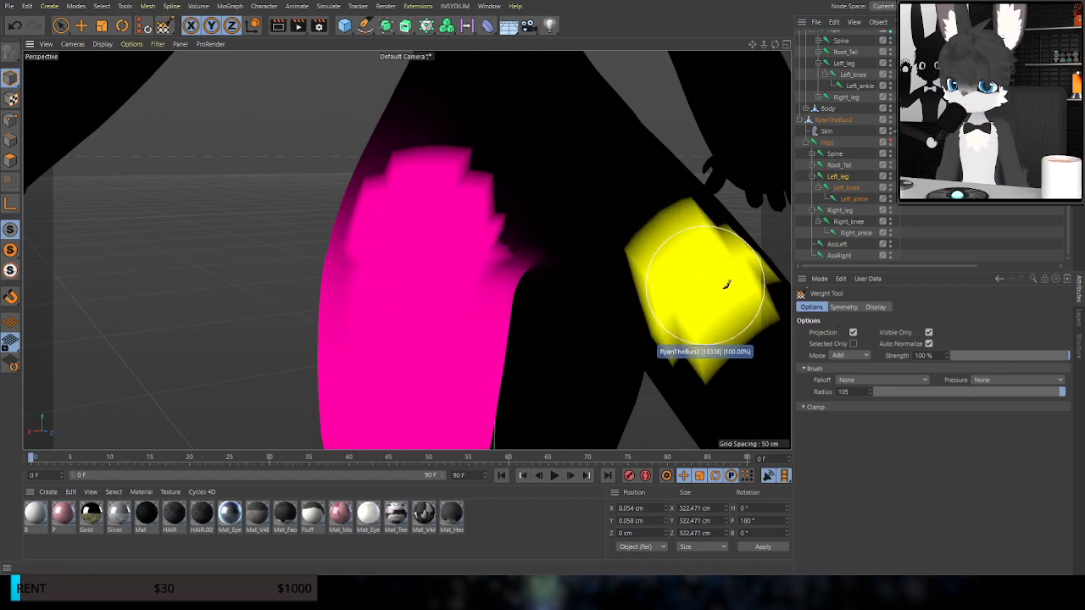
{"action": "key", "text": "shift"}
{"action": "middle_click_drag", "start_coordinate": [382, 257], "coordinate": [435, 253], "text": "shift"}
{"action": "mouse_move", "coordinate": [475, 243]}
{"action": "left_mouse_down", "text": "shift"}
{"action": "mouse_move", "coordinate": [412, 189]}
{"action": "mouse_move", "coordinate": [401, 202]}
{"action": "mouse_move", "coordinate": [431, 240]}
{"action": "mouse_move", "coordinate": [447, 227]}
{"action": "mouse_move", "coordinate": [399, 171]}
{"action": "mouse_move", "coordinate": [421, 239]}
{"action": "mouse_move", "coordinate": [441, 230]}
{"action": "mouse_move", "coordinate": [255, 179]}
{"action": "mouse_move", "coordinate": [241, 69]}
{"action": "mouse_move", "coordinate": [301, 128]}
{"action": "left_mouse_up", "text": "shift"}
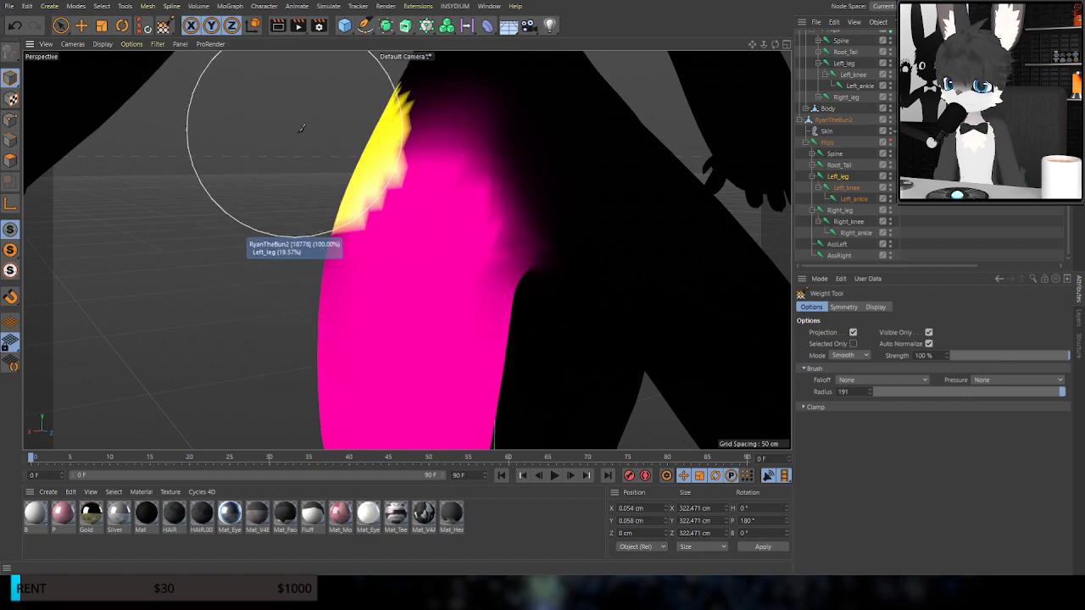
Try rotating the Left_leg joint, undo the rotation and the buttock weight strokes, and inspect the leg's weight map
{"action": "left_click", "coordinate": [122, 26]}
{"action": "left_click_drag", "start_coordinate": [440, 214], "coordinate": [450, 173]}
{"action": "key", "text": "ctrl+z"}
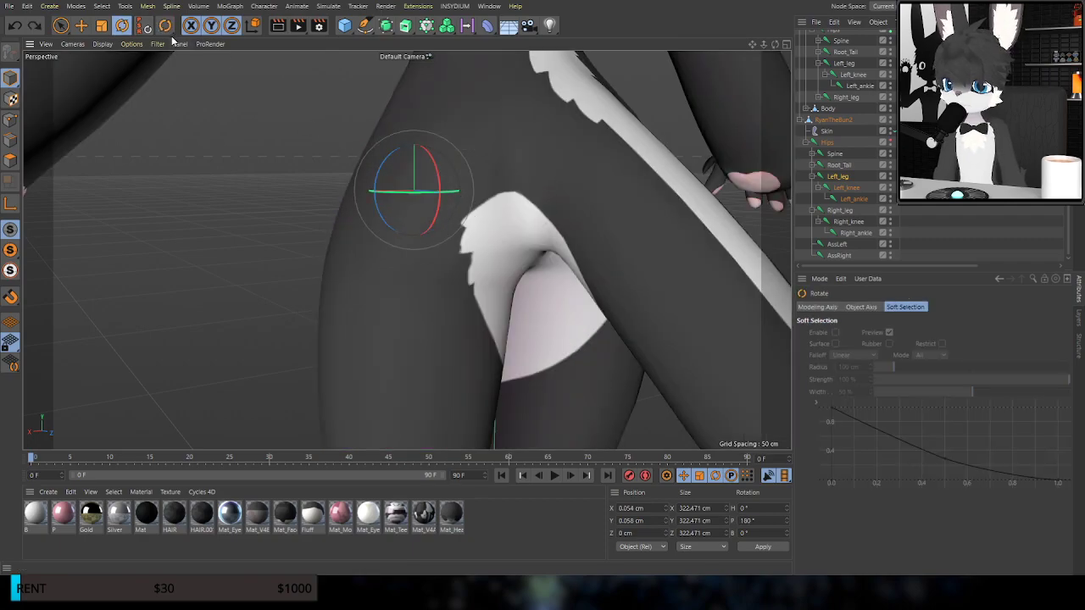
{"action": "key", "text": "space"}
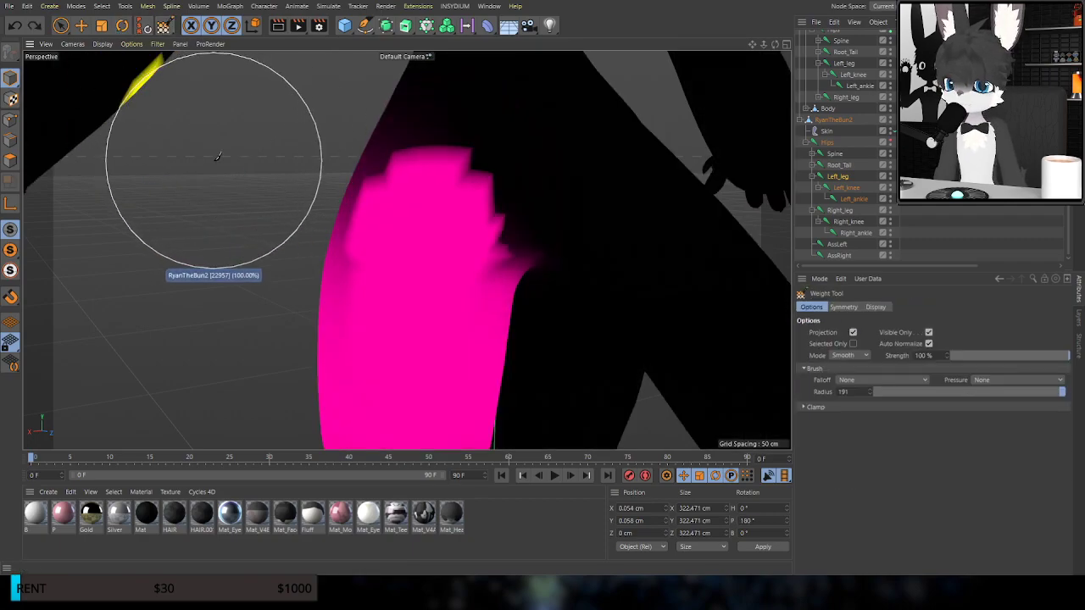
{"action": "scroll", "coordinate": [239, 222], "scroll_direction": "down", "scroll_amount": 3}
{"action": "left_click_drag", "start_coordinate": [196, 201], "coordinate": [241, 222], "text": "alt"}
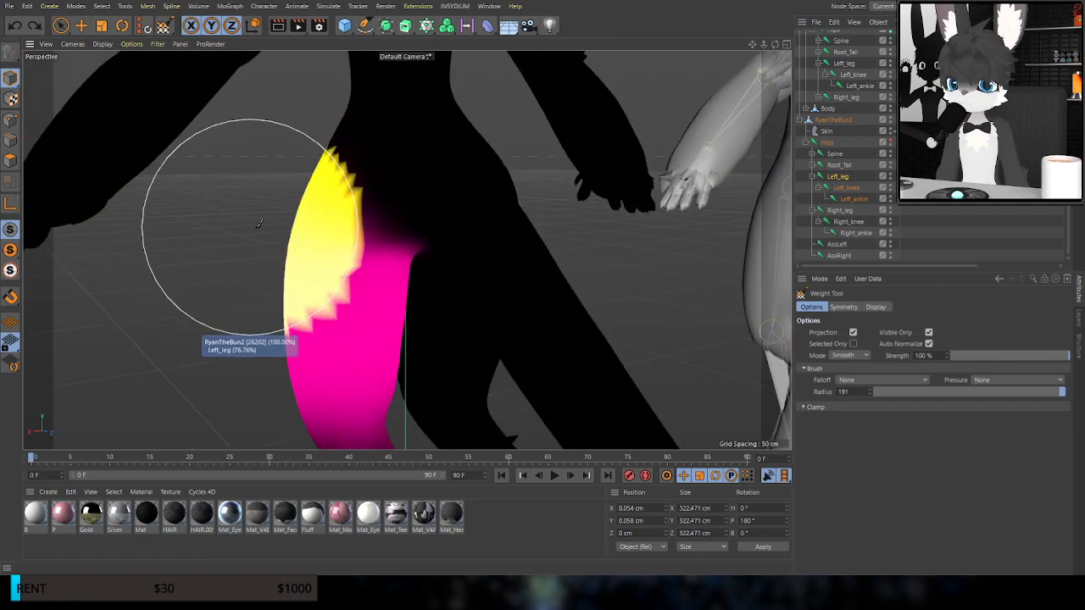
{"action": "left_click_drag", "start_coordinate": [553, 283], "coordinate": [220, 216], "text": "alt"}
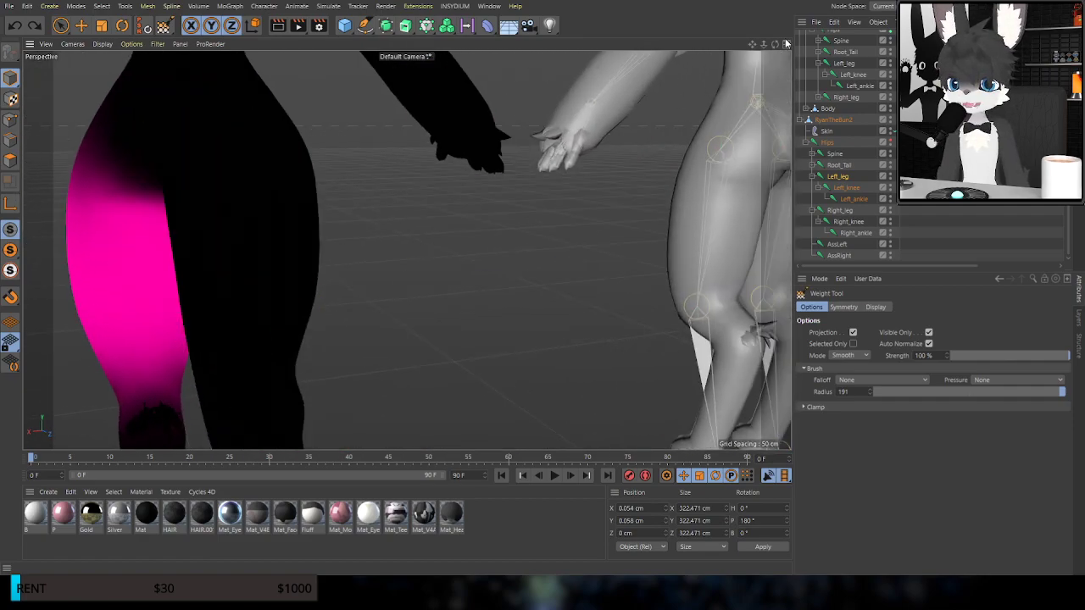
Compare the Left_leg and Left_knee weight maps of RyanTheBun2 with the grey reference body's Left_leg around the hips
{"action": "left_click", "coordinate": [840, 67]}
{"action": "middle_click_drag", "start_coordinate": [717, 215], "coordinate": [389, 238], "text": "alt"}
{"action": "scroll", "coordinate": [527, 113], "scroll_direction": "up", "scroll_amount": 5}
{"action": "mouse_move", "coordinate": [526, 116]}
{"action": "left_mouse_down", "text": "alt"}
{"action": "mouse_move", "coordinate": [599, 123]}
{"action": "mouse_move", "coordinate": [523, 121]}
{"action": "mouse_move", "coordinate": [589, 113]}
{"action": "mouse_move", "coordinate": [598, 98]}
{"action": "mouse_move", "coordinate": [532, 96]}
{"action": "mouse_move", "coordinate": [519, 107]}
{"action": "left_mouse_up", "text": "alt"}
{"action": "mouse_move", "coordinate": [481, 237]}
{"action": "middle_mouse_down", "text": "alt"}
{"action": "mouse_move", "coordinate": [559, 218]}
{"action": "mouse_move", "coordinate": [581, 200]}
{"action": "middle_mouse_up", "text": "alt"}
{"action": "scroll", "coordinate": [581, 199], "scroll_direction": "down", "scroll_amount": 3}
{"action": "middle_click_drag", "start_coordinate": [473, 203], "coordinate": [708, 215], "text": "alt"}
{"action": "left_click", "coordinate": [839, 193]}
{"action": "middle_click_drag", "start_coordinate": [397, 200], "coordinate": [735, 226], "text": "alt"}
{"action": "left_click", "coordinate": [834, 176]}
{"action": "left_click_drag", "start_coordinate": [484, 245], "coordinate": [720, 239], "text": "alt"}
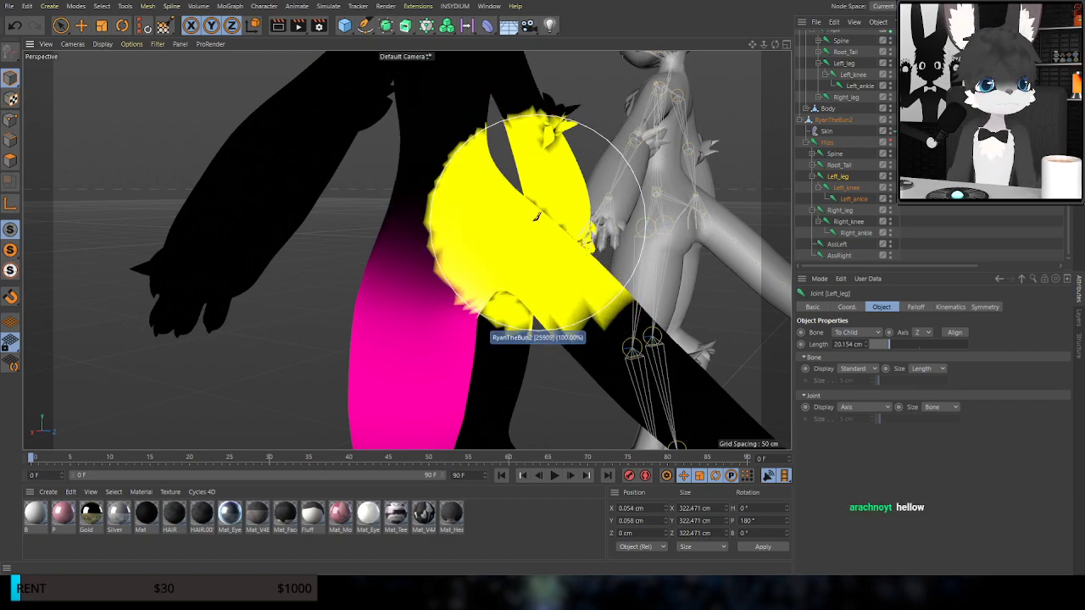
{"action": "left_click_drag", "start_coordinate": [500, 176], "coordinate": [495, 163], "text": "alt"}
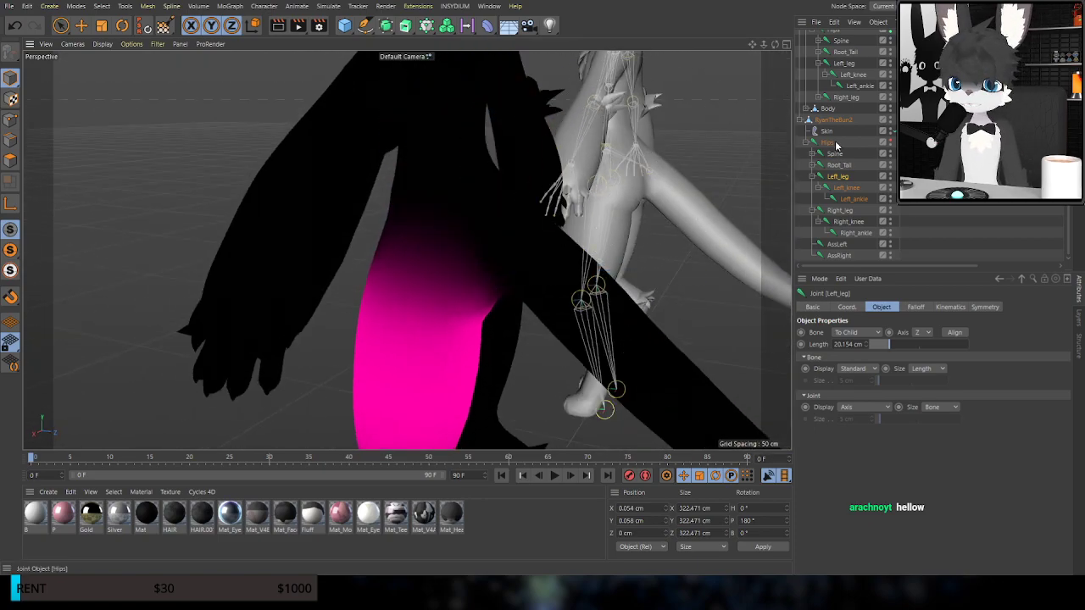
{"action": "mouse_move", "coordinate": [553, 263]}
{"action": "left_mouse_down", "text": "alt"}
{"action": "mouse_move", "coordinate": [472, 271]}
{"action": "mouse_move", "coordinate": [500, 240]}
{"action": "left_mouse_up", "text": "alt"}
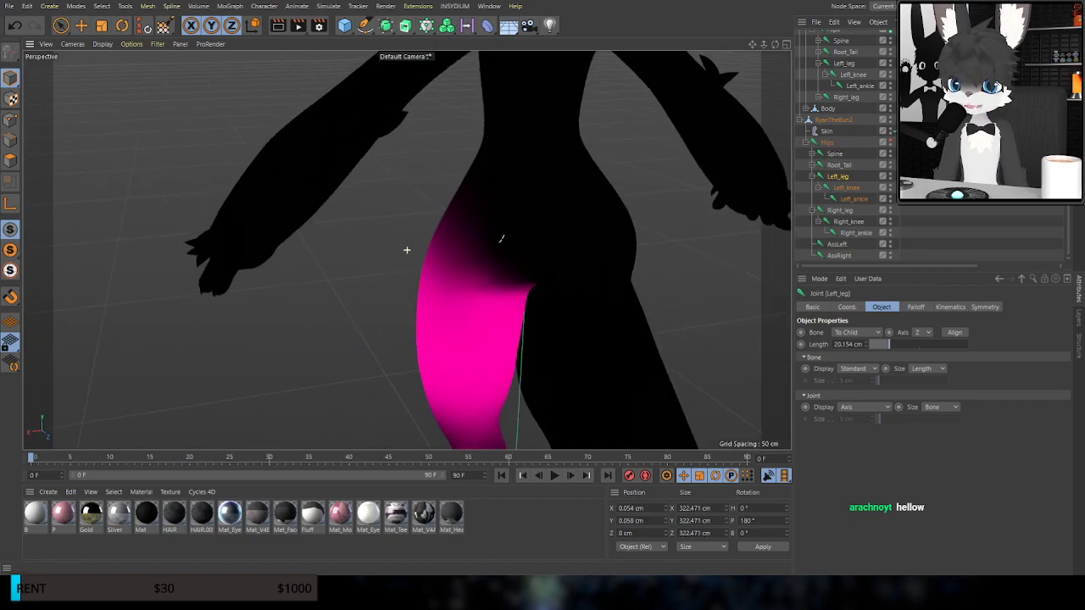
{"action": "middle_click_drag", "start_coordinate": [501, 240], "coordinate": [373, 225], "text": "alt"}
Try rotating RyanTheBun2's Right_leg joint to check the hip deformation, and undo the rotation
{"action": "left_click", "coordinate": [852, 214]}
{"action": "mouse_move", "coordinate": [478, 234]}
{"action": "left_mouse_down", "text": "alt"}
{"action": "mouse_move", "coordinate": [370, 228]}
{"action": "mouse_move", "coordinate": [333, 186]}
{"action": "mouse_move", "coordinate": [358, 162]}
{"action": "mouse_move", "coordinate": [314, 163]}
{"action": "mouse_move", "coordinate": [186, 203]}
{"action": "mouse_move", "coordinate": [83, 164]}
{"action": "left_mouse_up", "text": "alt"}
{"action": "left_click", "coordinate": [122, 25]}
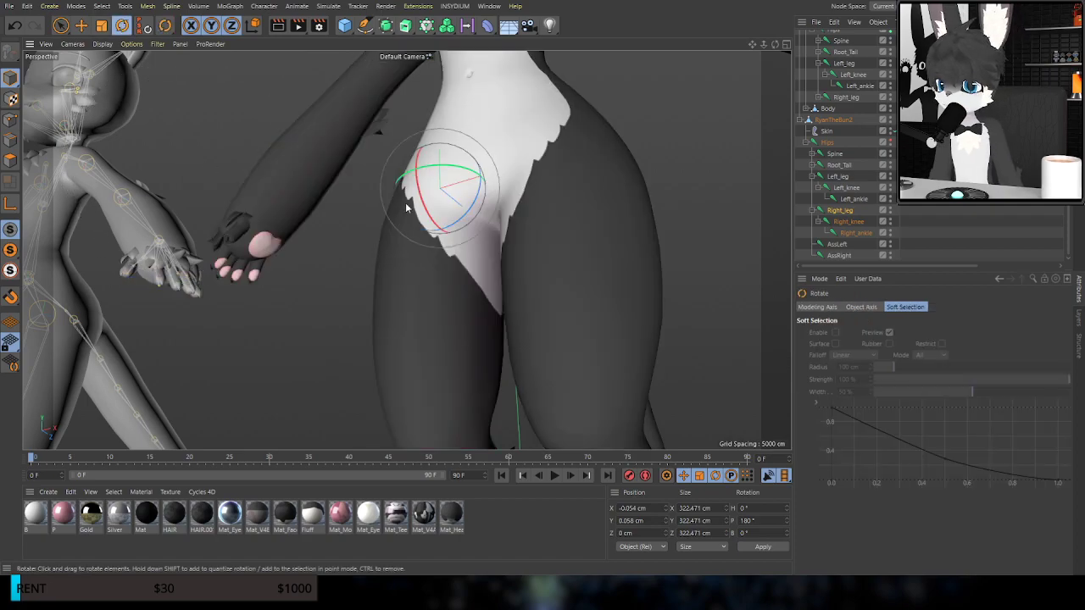
{"action": "left_click_drag", "start_coordinate": [433, 196], "coordinate": [410, 138]}
{"action": "key", "text": "ctrl+z"}
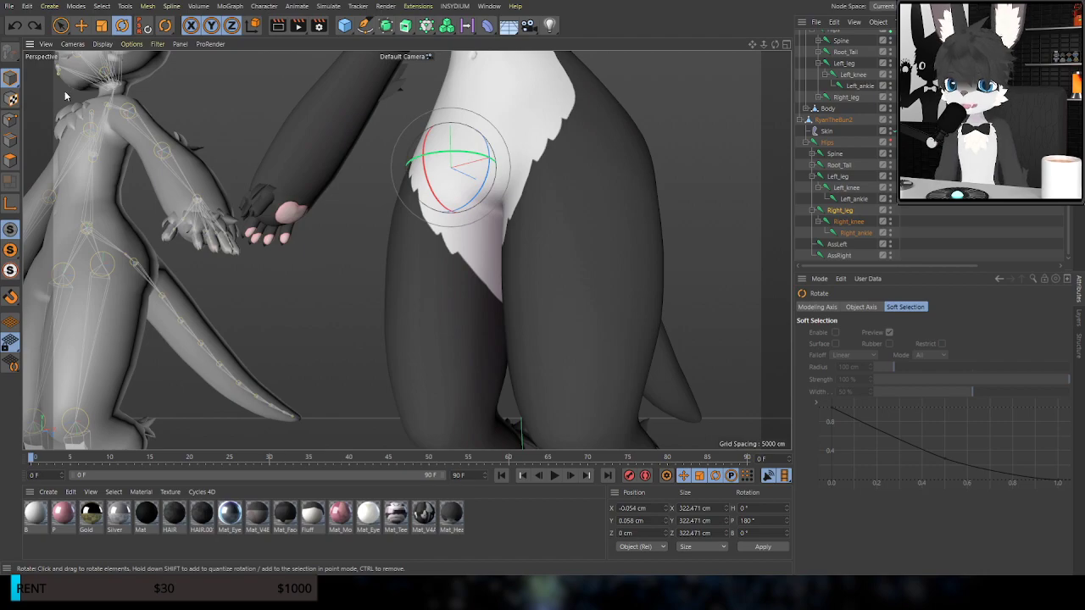
Subtract Right_leg weight from the front of the crotch and inner thigh using brush radius 69 at 100% strength
{"action": "left_click", "coordinate": [190, 55]}
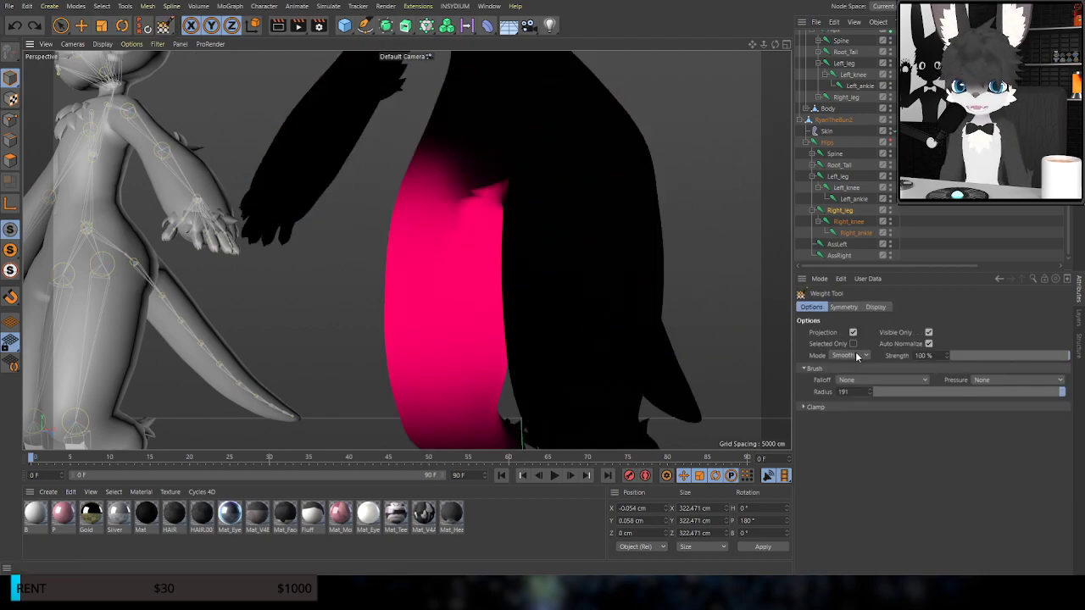
{"action": "middle_click_drag", "start_coordinate": [570, 310], "coordinate": [500, 303]}
{"action": "left_click_drag", "start_coordinate": [484, 297], "coordinate": [536, 287], "text": "alt"}
{"action": "scroll", "coordinate": [483, 220], "scroll_direction": "up", "scroll_amount": 8}
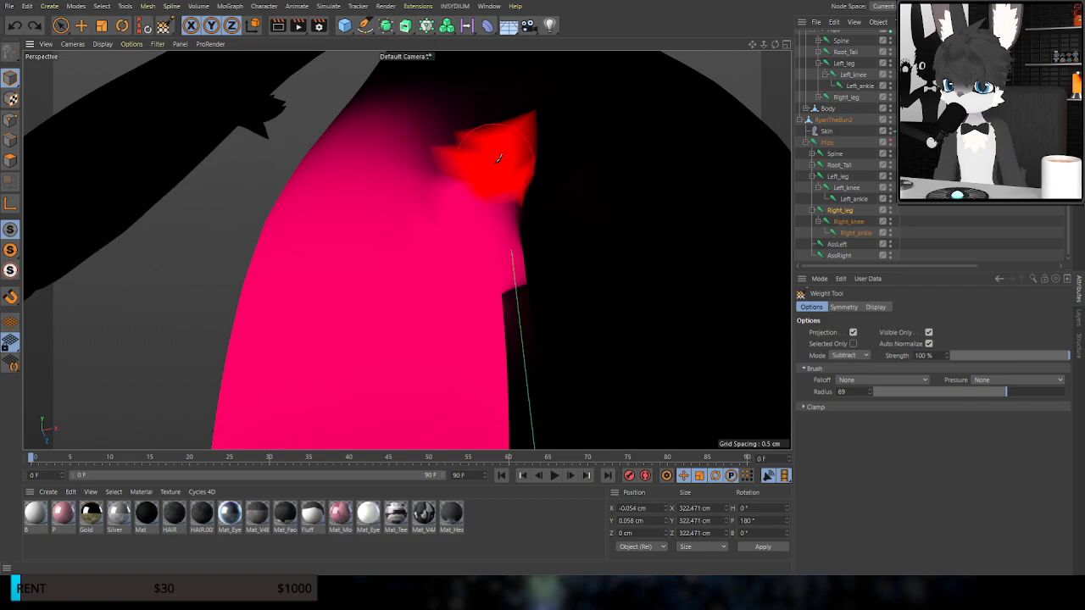
{"action": "left_click_drag", "start_coordinate": [537, 266], "coordinate": [523, 246]}
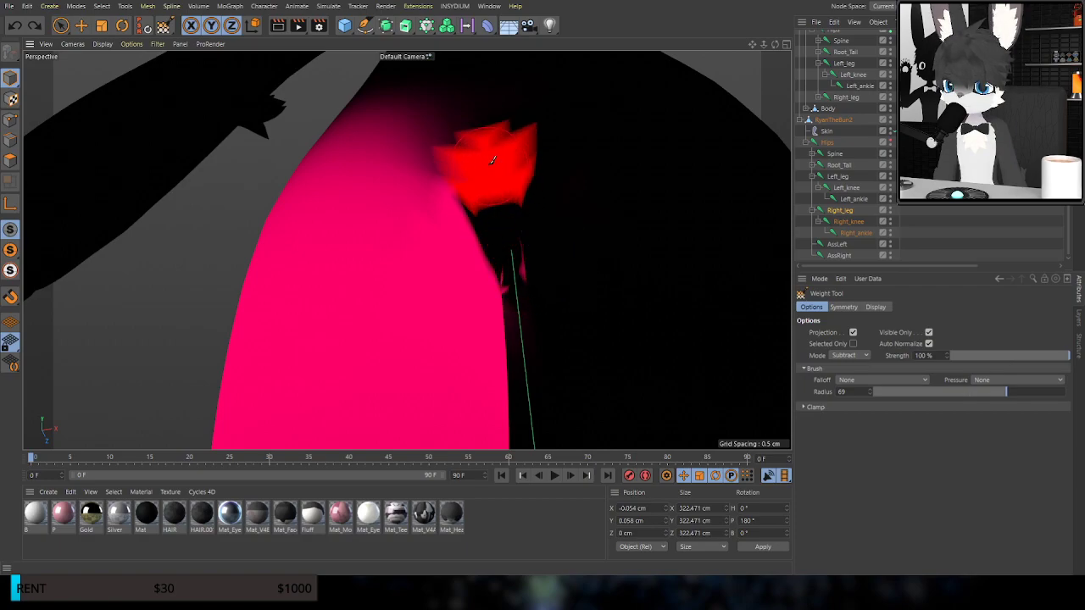
{"action": "mouse_move", "coordinate": [554, 191]}
{"action": "left_mouse_down", "text": "alt"}
{"action": "mouse_move", "coordinate": [577, 237]}
{"action": "mouse_move", "coordinate": [547, 204]}
{"action": "left_mouse_up", "text": "alt"}
{"action": "scroll", "coordinate": [553, 189], "scroll_direction": "down", "scroll_amount": 5}
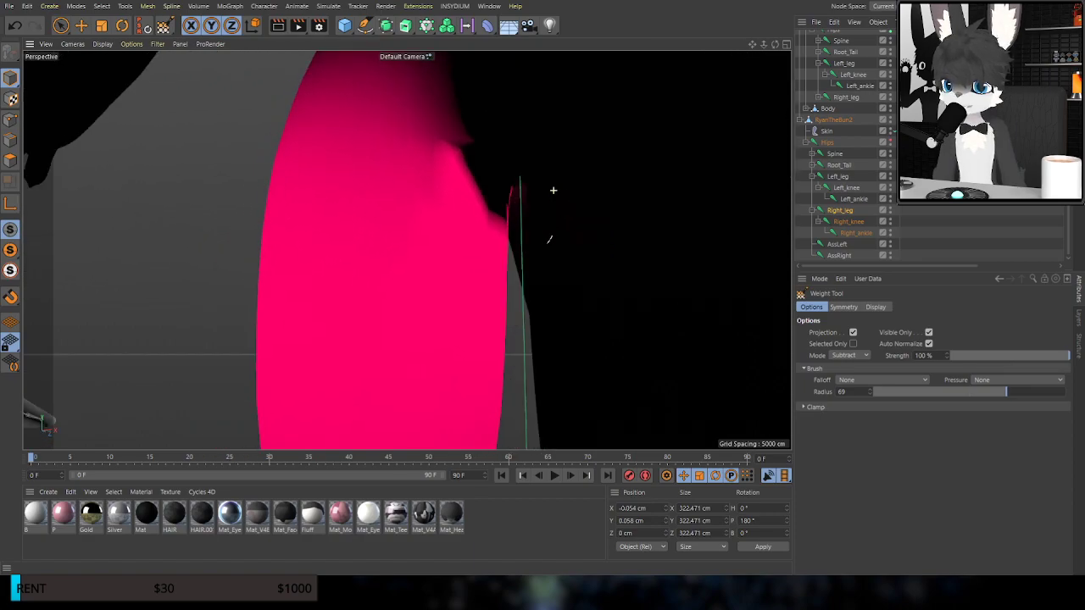
Subtract the stray Right_leg weight from the rear of the left inner thigh and between the buttocks with brush radius 69
{"action": "left_click_drag", "start_coordinate": [387, 267], "coordinate": [140, 253], "text": "alt"}
{"action": "scroll", "coordinate": [121, 262], "scroll_direction": "down", "scroll_amount": 3}
{"action": "left_click_drag", "start_coordinate": [432, 223], "coordinate": [352, 128], "text": "alt"}
{"action": "left_click_drag", "start_coordinate": [406, 250], "coordinate": [331, 197], "text": "alt"}
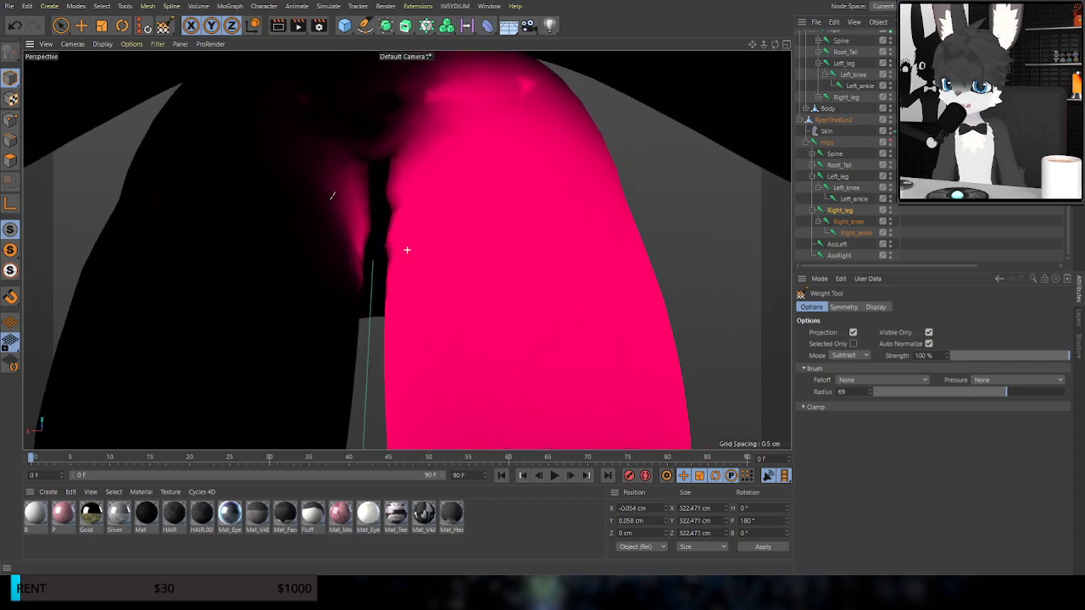
{"action": "mouse_move", "coordinate": [438, 199]}
{"action": "left_mouse_down"}
{"action": "mouse_move", "coordinate": [399, 221]}
{"action": "mouse_move", "coordinate": [379, 275]}
{"action": "left_mouse_up"}
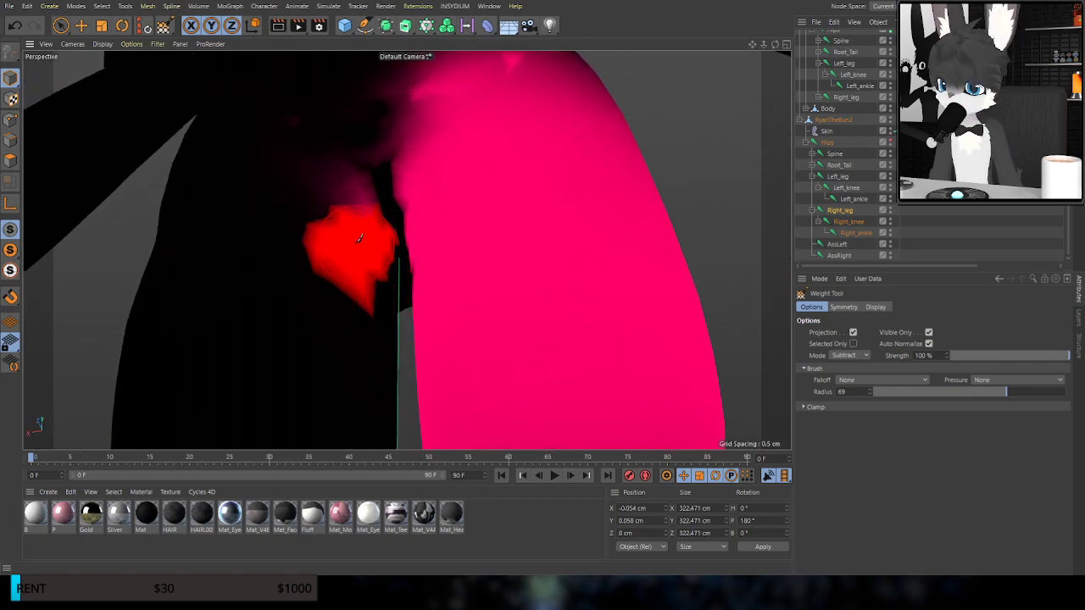
{"action": "mouse_move", "coordinate": [340, 195]}
{"action": "left_mouse_down"}
{"action": "mouse_move", "coordinate": [273, 127]}
{"action": "mouse_move", "coordinate": [344, 189]}
{"action": "mouse_move", "coordinate": [346, 174]}
{"action": "left_mouse_up"}
{"action": "middle_click_drag", "start_coordinate": [346, 174], "coordinate": [364, 224], "text": "alt"}
{"action": "mouse_move", "coordinate": [365, 224]}
{"action": "left_mouse_down"}
{"action": "mouse_move", "coordinate": [356, 177]}
{"action": "mouse_move", "coordinate": [378, 222]}
{"action": "left_mouse_up"}
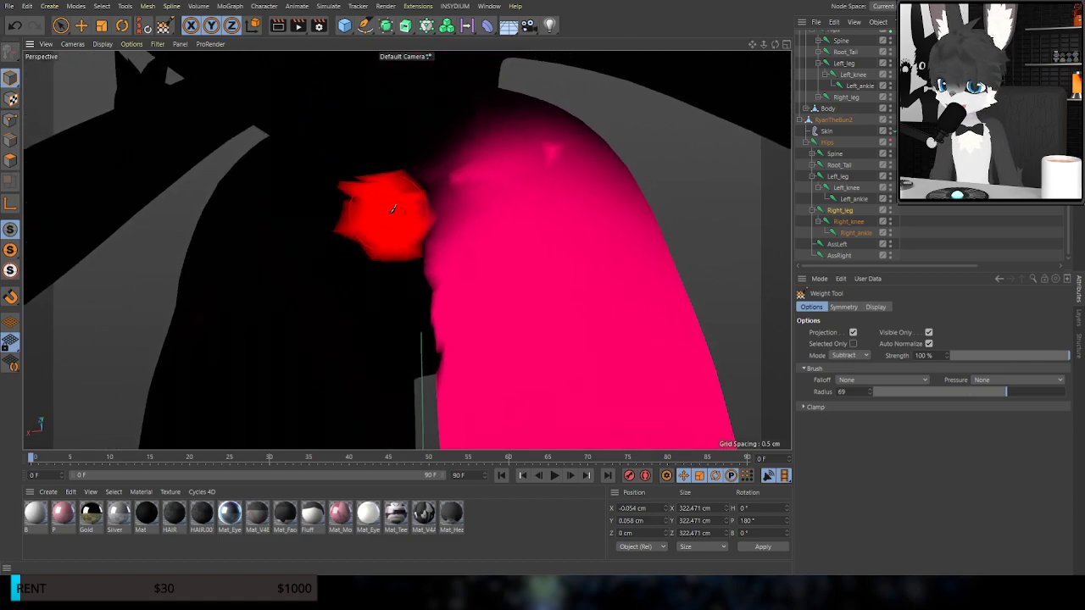
{"action": "mouse_move", "coordinate": [409, 166]}
{"action": "left_mouse_down"}
{"action": "mouse_move", "coordinate": [377, 204]}
{"action": "mouse_move", "coordinate": [417, 155]}
{"action": "left_mouse_up"}
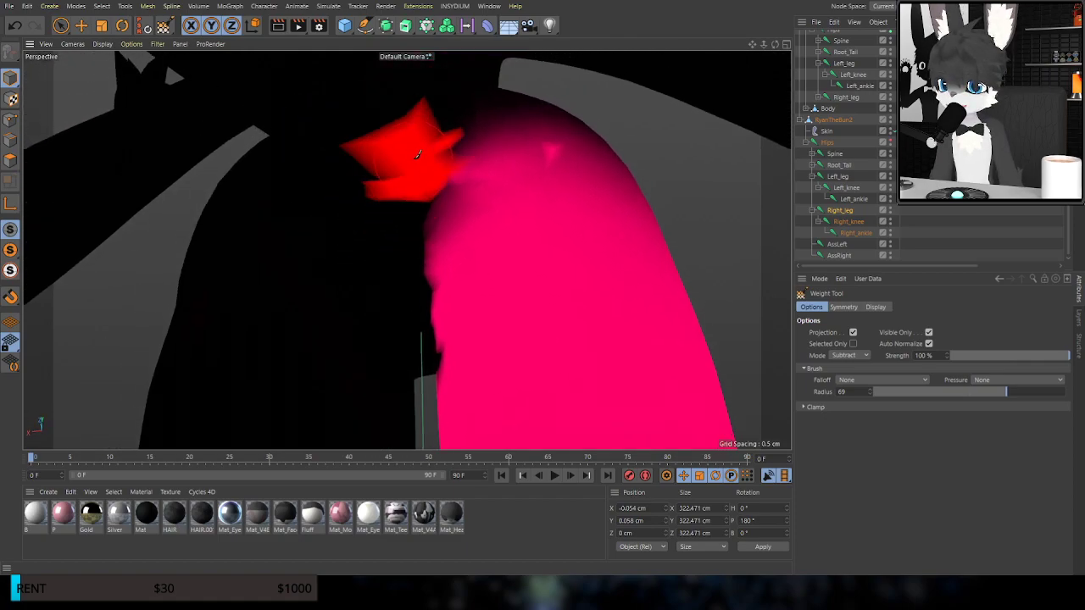
{"action": "mouse_move", "coordinate": [416, 117]}
{"action": "left_mouse_down", "text": "alt"}
{"action": "mouse_move", "coordinate": [352, 157]}
{"action": "mouse_move", "coordinate": [360, 339]}
{"action": "mouse_move", "coordinate": [341, 392]}
{"action": "left_mouse_up", "text": "alt"}
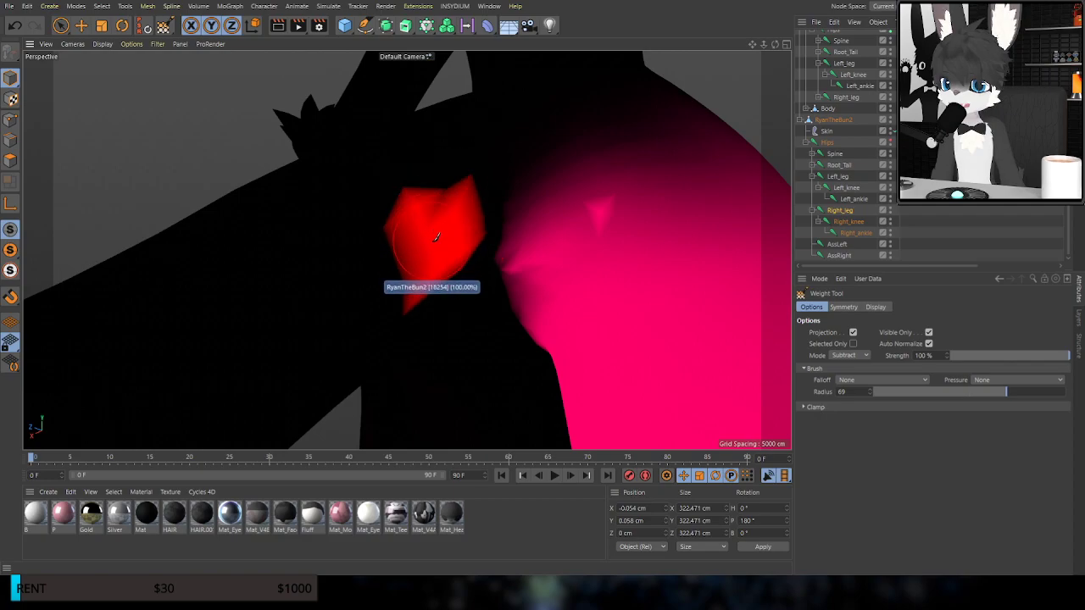
Smooth the Right_leg weight edge around the hip and crotch in Smooth mode with Visible Only off and brush radius 163
{"action": "mouse_move", "coordinate": [453, 295]}
{"action": "left_mouse_down", "text": "alt"}
{"action": "mouse_move", "coordinate": [472, 337]}
{"action": "mouse_move", "coordinate": [496, 286]}
{"action": "left_mouse_up", "text": "alt"}
{"action": "left_click_drag", "start_coordinate": [407, 250], "coordinate": [430, 182], "text": "alt"}
{"action": "scroll", "coordinate": [475, 313], "scroll_direction": "down", "scroll_amount": 4}
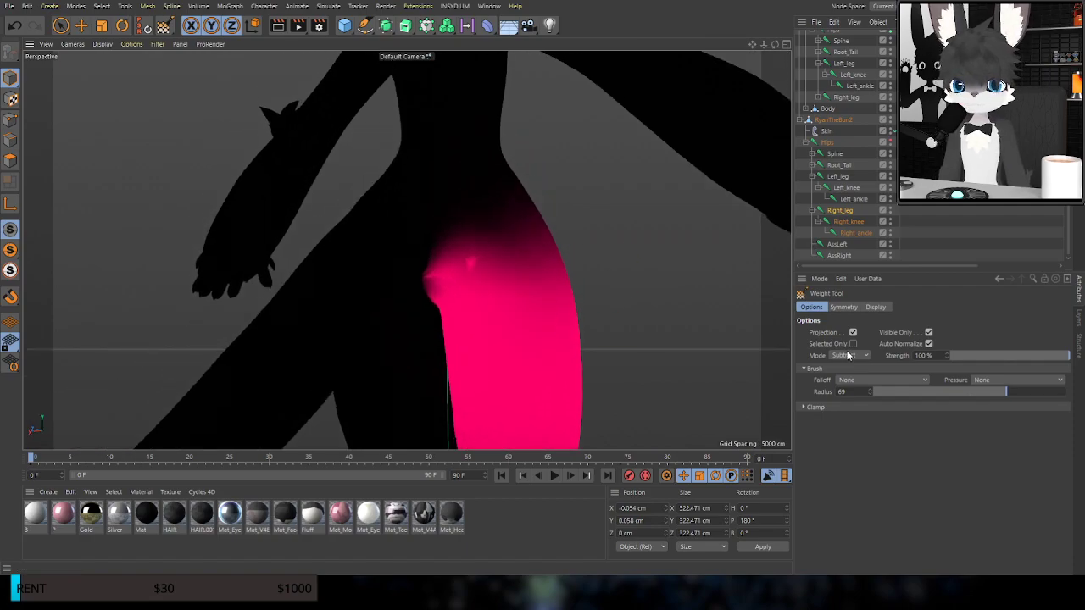
{"action": "left_click", "coordinate": [847, 419]}
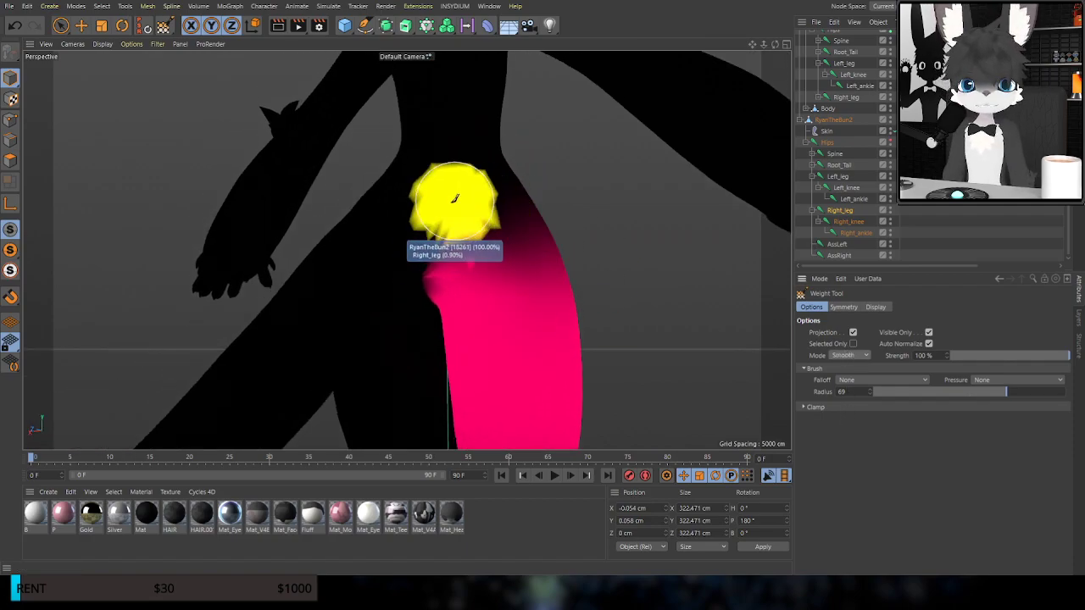
{"action": "middle_click_drag", "start_coordinate": [453, 256], "coordinate": [482, 257]}
{"action": "left_click_drag", "start_coordinate": [503, 279], "coordinate": [583, 291], "text": "alt"}
{"action": "middle_click_drag", "start_coordinate": [455, 250], "coordinate": [472, 250]}
{"action": "mouse_move", "coordinate": [439, 262]}
{"action": "left_mouse_down"}
{"action": "mouse_move", "coordinate": [458, 280]}
{"action": "mouse_move", "coordinate": [412, 260]}
{"action": "mouse_move", "coordinate": [484, 300]}
{"action": "mouse_move", "coordinate": [441, 250]}
{"action": "mouse_move", "coordinate": [373, 305]}
{"action": "mouse_move", "coordinate": [484, 230]}
{"action": "mouse_move", "coordinate": [381, 288]}
{"action": "mouse_move", "coordinate": [442, 237]}
{"action": "mouse_move", "coordinate": [472, 328]}
{"action": "mouse_move", "coordinate": [492, 226]}
{"action": "mouse_move", "coordinate": [506, 292]}
{"action": "left_mouse_up"}
{"action": "mouse_move", "coordinate": [506, 329]}
{"action": "left_mouse_down", "text": "alt"}
{"action": "mouse_move", "coordinate": [415, 321]}
{"action": "mouse_move", "coordinate": [321, 274]}
{"action": "mouse_move", "coordinate": [170, 310]}
{"action": "mouse_move", "coordinate": [157, 283]}
{"action": "mouse_move", "coordinate": [170, 189]}
{"action": "mouse_move", "coordinate": [105, 77]}
{"action": "left_mouse_up", "text": "alt"}
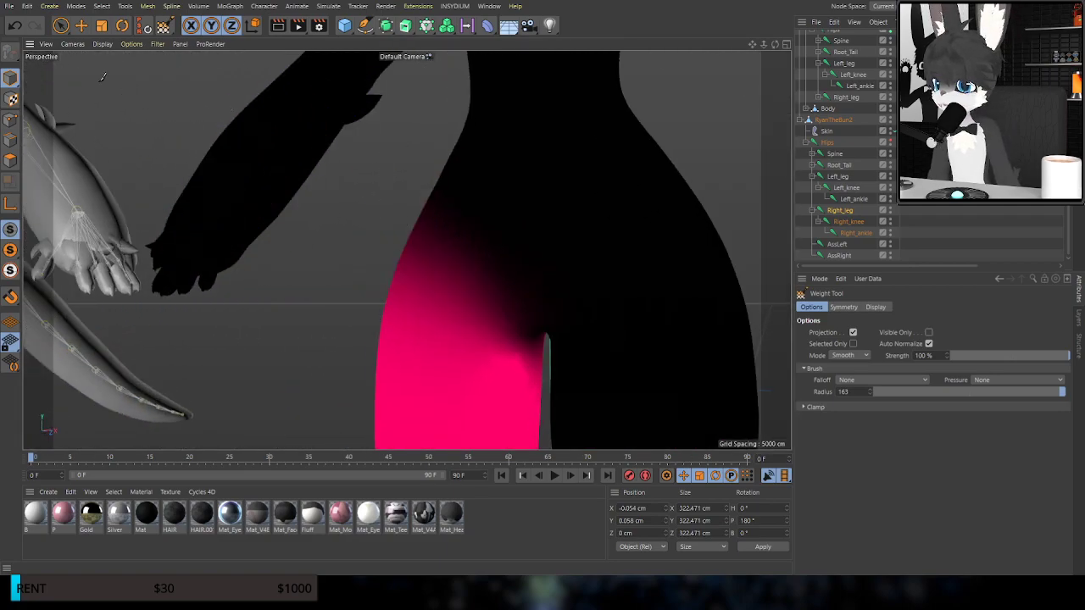
Try rotating the Right_leg joint while viewing the hip from front and back, undoing each rotation
{"action": "left_click", "coordinate": [123, 25]}
{"action": "left_click_drag", "start_coordinate": [402, 237], "coordinate": [394, 181]}
{"action": "left_click_drag", "start_coordinate": [393, 273], "coordinate": [502, 281], "text": "alt"}
{"action": "key", "text": "ctrl+z"}
{"action": "left_click_drag", "start_coordinate": [407, 249], "coordinate": [568, 260], "text": "alt"}
{"action": "left_click_drag", "start_coordinate": [485, 212], "coordinate": [204, 250], "text": "alt"}
{"action": "key", "text": "ctrl+z"}
{"action": "middle_click_drag", "start_coordinate": [221, 249], "coordinate": [401, 235], "text": "alt"}
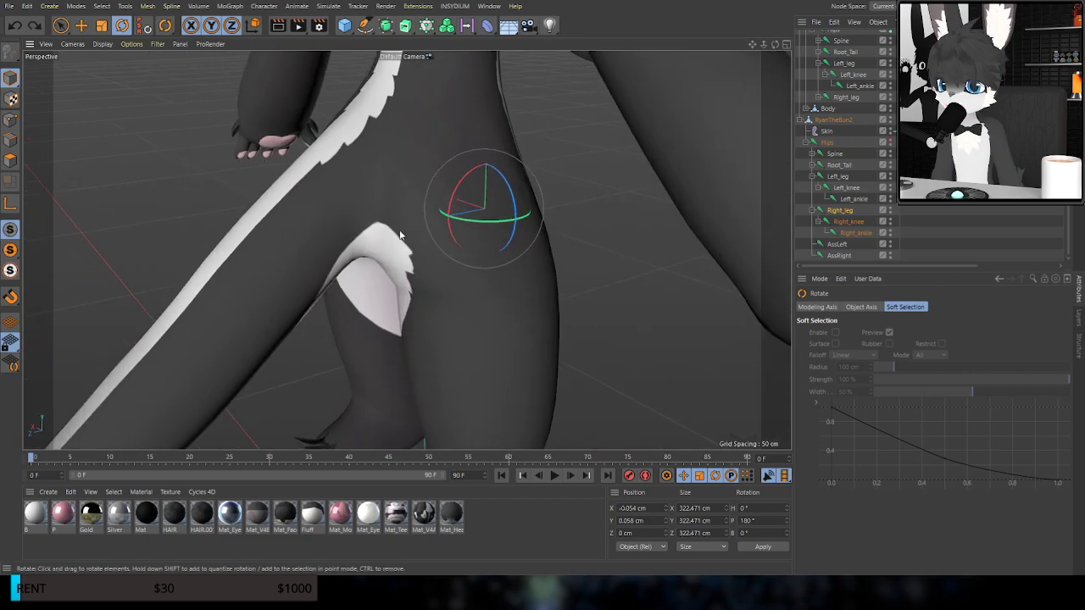
{"action": "left_click_drag", "start_coordinate": [450, 214], "coordinate": [455, 191]}
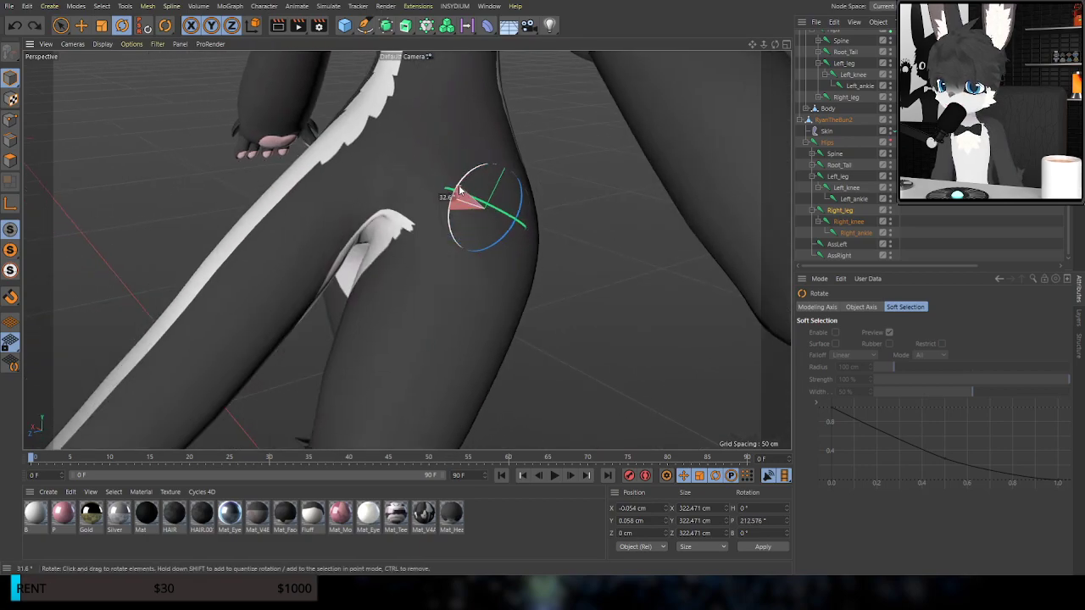
{"action": "key", "text": "ctrl+z"}
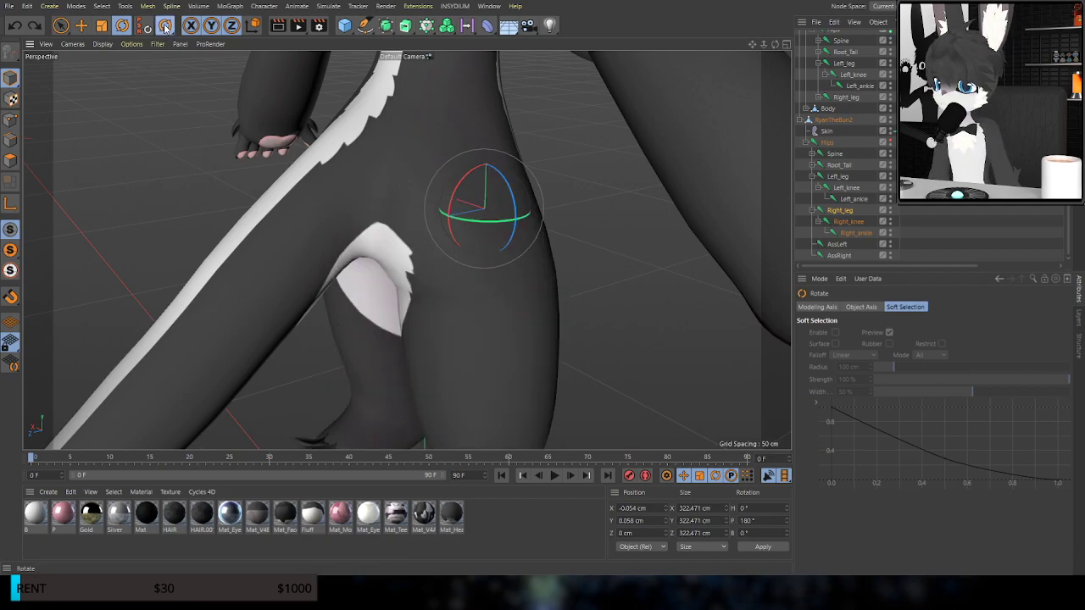
Subtract Right_leg weight over the rear hip and buttock with brush radius 163, and smooth the edge at radius 183
{"action": "left_click", "coordinate": [184, 57]}
{"action": "left_click_drag", "start_coordinate": [406, 200], "coordinate": [386, 208], "text": "alt"}
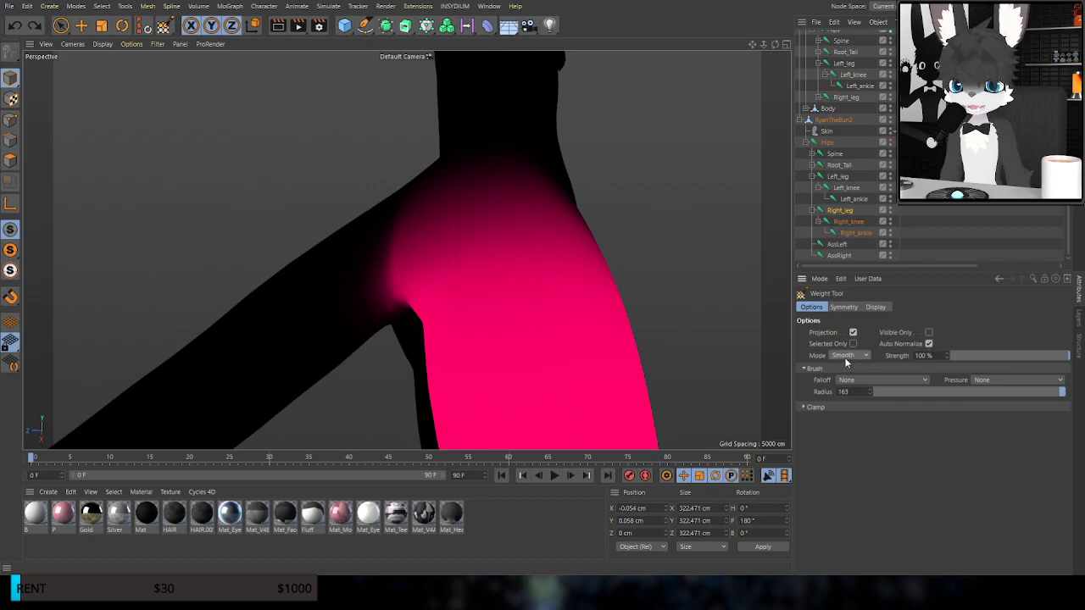
{"action": "mouse_move", "coordinate": [313, 235]}
{"action": "left_mouse_down"}
{"action": "mouse_move", "coordinate": [317, 291]}
{"action": "mouse_move", "coordinate": [333, 175]}
{"action": "mouse_move", "coordinate": [307, 206]}
{"action": "mouse_move", "coordinate": [310, 306]}
{"action": "mouse_move", "coordinate": [329, 260]}
{"action": "mouse_move", "coordinate": [320, 167]}
{"action": "mouse_move", "coordinate": [307, 255]}
{"action": "mouse_move", "coordinate": [331, 299]}
{"action": "mouse_move", "coordinate": [323, 299]}
{"action": "mouse_move", "coordinate": [315, 236]}
{"action": "mouse_move", "coordinate": [345, 154]}
{"action": "mouse_move", "coordinate": [376, 138]}
{"action": "left_mouse_up"}
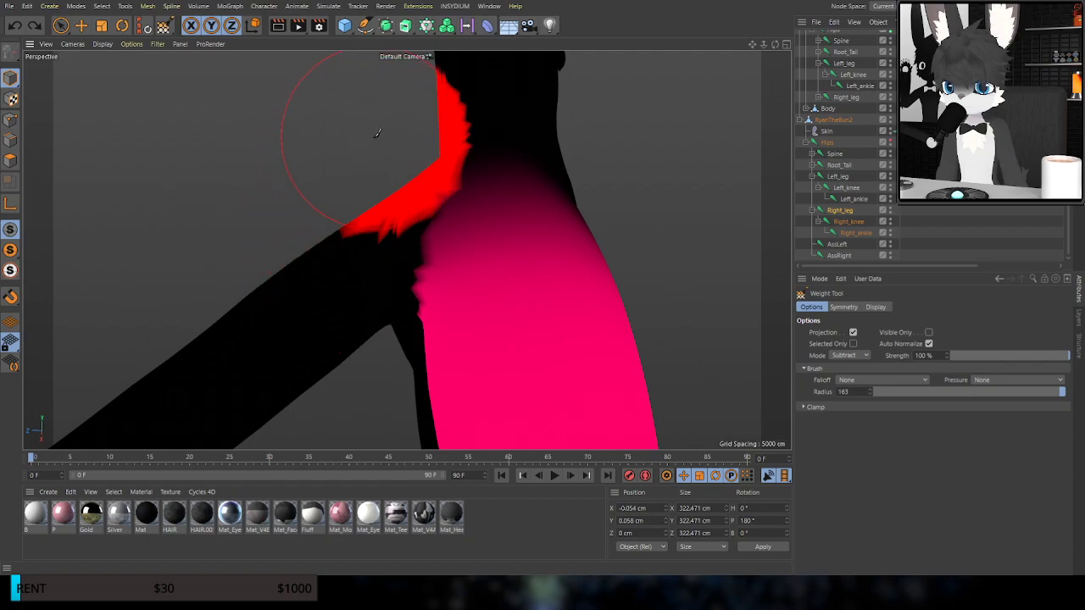
{"action": "mouse_move", "coordinate": [280, 297]}
{"action": "left_mouse_down", "text": "alt"}
{"action": "mouse_move", "coordinate": [357, 244]}
{"action": "mouse_move", "coordinate": [410, 237]}
{"action": "mouse_move", "coordinate": [364, 279]}
{"action": "left_mouse_up", "text": "alt"}
{"action": "mouse_move", "coordinate": [380, 324]}
{"action": "left_mouse_down", "text": "alt"}
{"action": "mouse_move", "coordinate": [381, 356]}
{"action": "mouse_move", "coordinate": [266, 279]}
{"action": "mouse_move", "coordinate": [291, 274]}
{"action": "left_mouse_up", "text": "alt"}
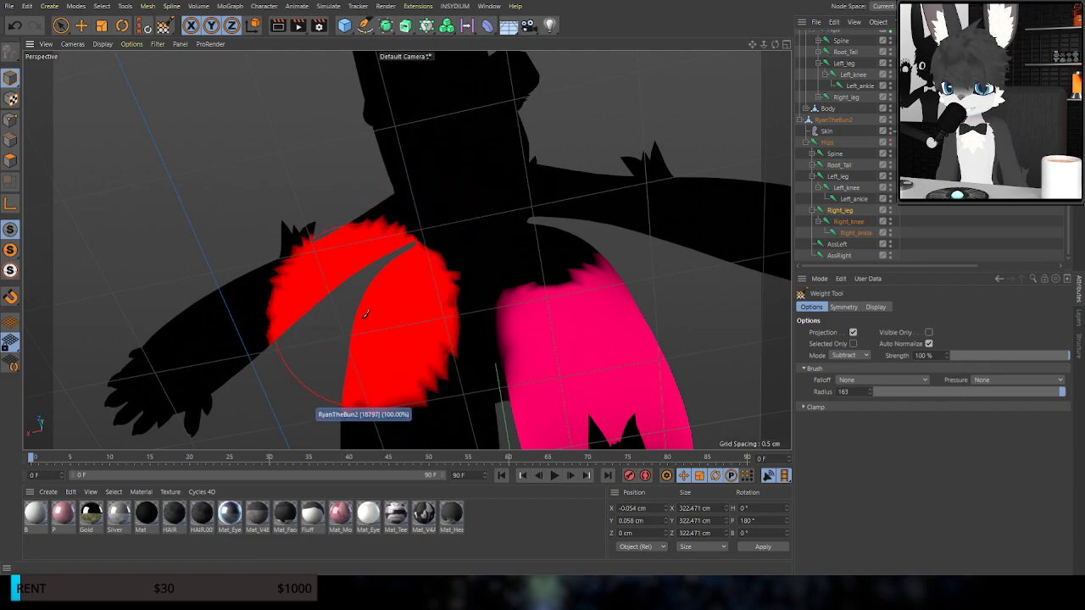
{"action": "left_click_drag", "start_coordinate": [394, 303], "coordinate": [407, 279], "text": "alt"}
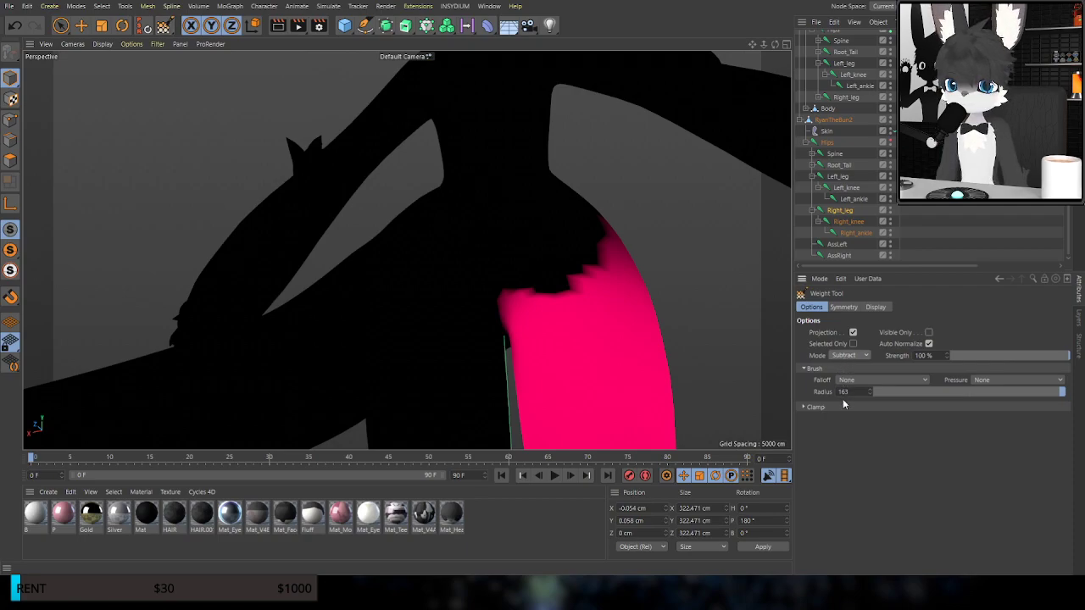
{"action": "mouse_move", "coordinate": [634, 339]}
{"action": "left_mouse_down", "text": "alt"}
{"action": "mouse_move", "coordinate": [517, 269]}
{"action": "mouse_move", "coordinate": [487, 280]}
{"action": "mouse_move", "coordinate": [452, 249]}
{"action": "mouse_move", "coordinate": [473, 223]}
{"action": "mouse_move", "coordinate": [516, 252]}
{"action": "mouse_move", "coordinate": [455, 234]}
{"action": "mouse_move", "coordinate": [448, 203]}
{"action": "mouse_move", "coordinate": [456, 220]}
{"action": "left_mouse_up", "text": "alt"}
{"action": "mouse_move", "coordinate": [497, 288]}
{"action": "left_mouse_down", "text": "alt"}
{"action": "mouse_move", "coordinate": [557, 236]}
{"action": "mouse_move", "coordinate": [515, 293]}
{"action": "left_mouse_up", "text": "alt"}
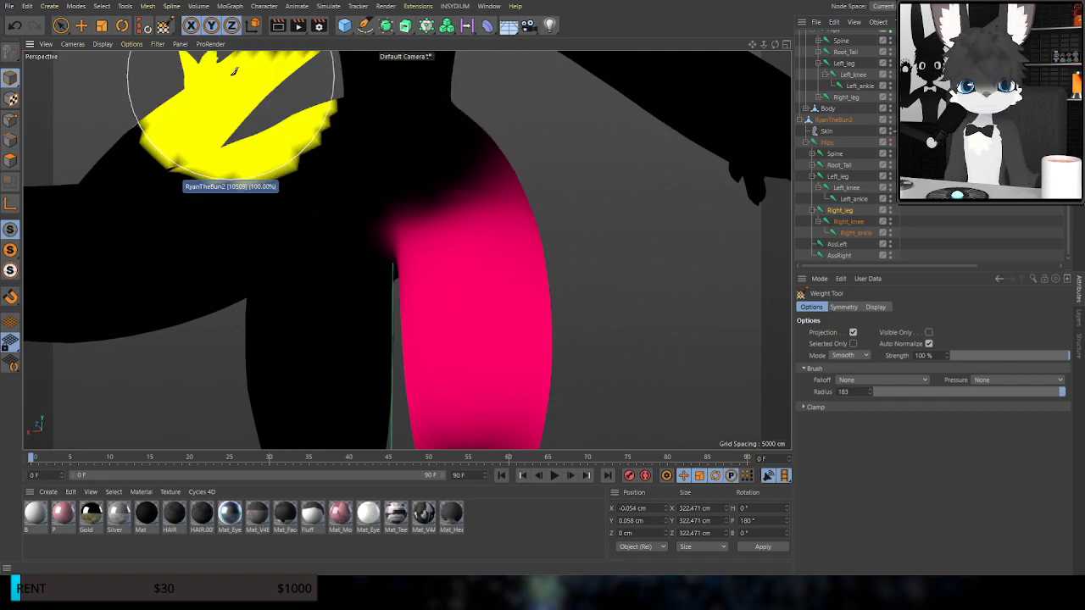
Try rotating the Right_leg joint forward and sideways to test the smoothed hip, undoing every rotation
{"action": "left_click", "coordinate": [122, 25]}
{"action": "left_click_drag", "start_coordinate": [488, 201], "coordinate": [390, 225], "text": "alt"}
{"action": "left_click_drag", "start_coordinate": [490, 198], "coordinate": [458, 164]}
{"action": "left_click_drag", "start_coordinate": [413, 227], "coordinate": [366, 252], "text": "alt"}
{"action": "key", "text": "ctrl+z"}
{"action": "key", "text": "ctrl+z"}
{"action": "left_click_drag", "start_coordinate": [453, 180], "coordinate": [474, 214]}
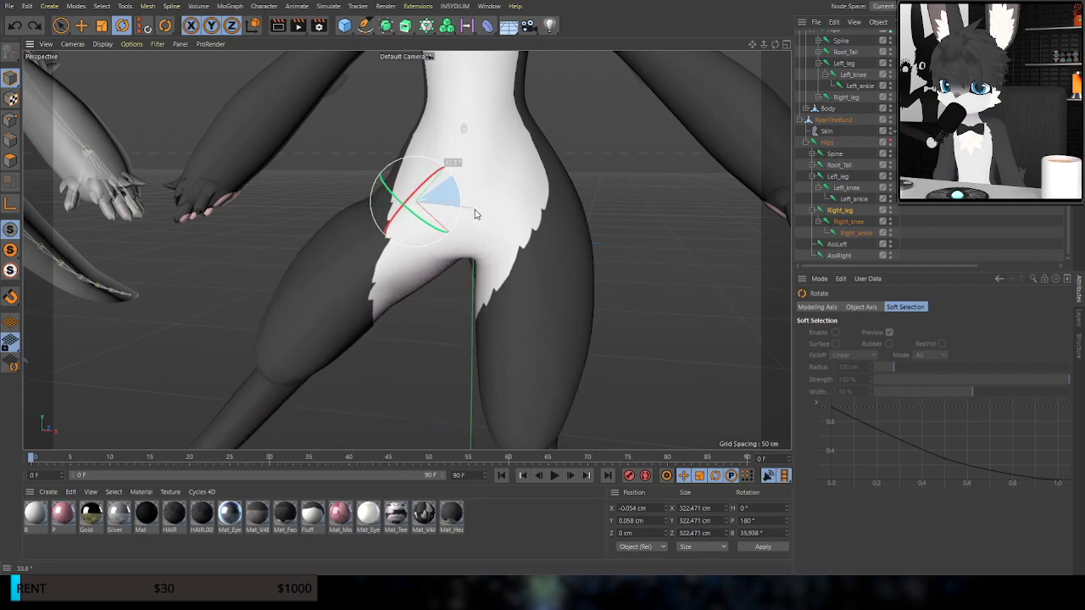
{"action": "key", "text": "ctrl+z"}
{"action": "left_click_drag", "start_coordinate": [405, 227], "coordinate": [263, 220]}
{"action": "key", "text": "ctrl+z"}
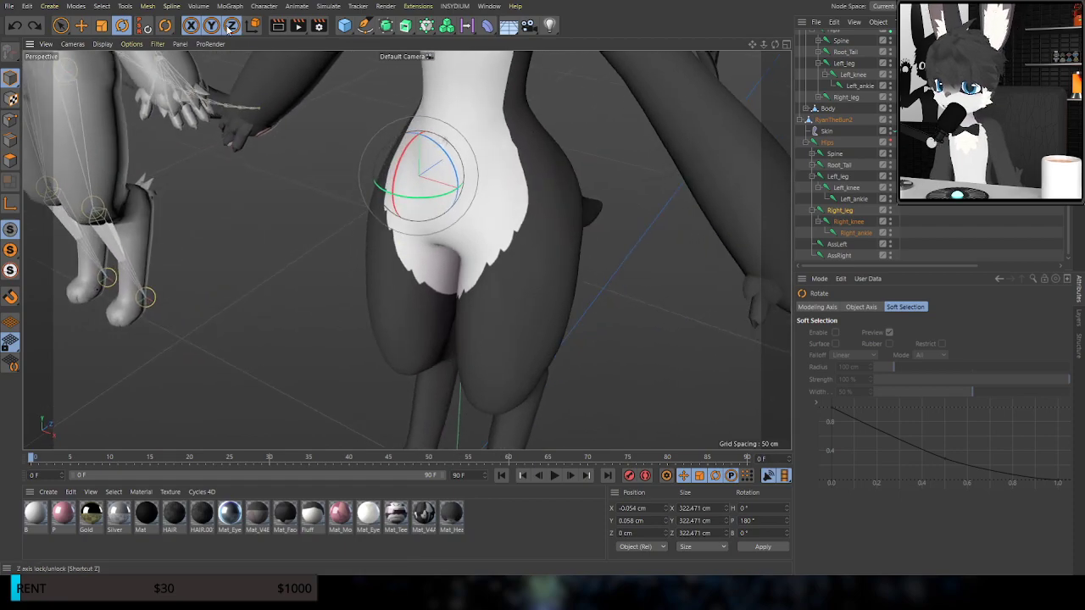
Set up weight painting on Right_leg's upper thigh in Subtract mode with Visible Only on, strength 9% and brush radius 47
{"action": "left_click", "coordinate": [183, 64]}
{"action": "scroll", "coordinate": [373, 335], "scroll_direction": "up", "scroll_amount": 10}
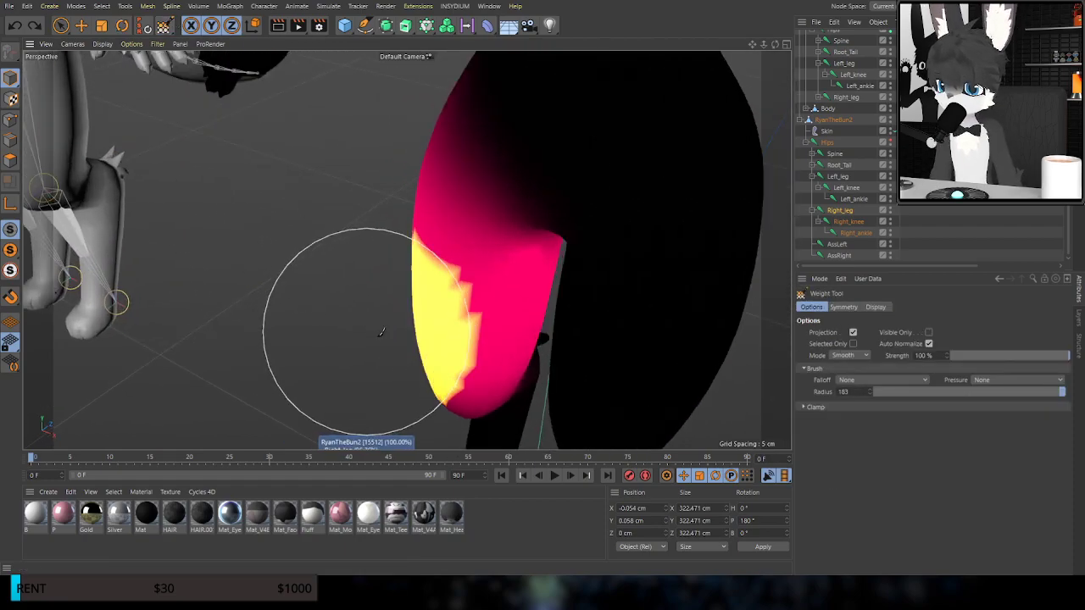
{"action": "mouse_move", "coordinate": [517, 342]}
{"action": "left_mouse_down", "text": "alt"}
{"action": "mouse_move", "coordinate": [497, 279]}
{"action": "mouse_move", "coordinate": [508, 281]}
{"action": "left_mouse_up", "text": "alt"}
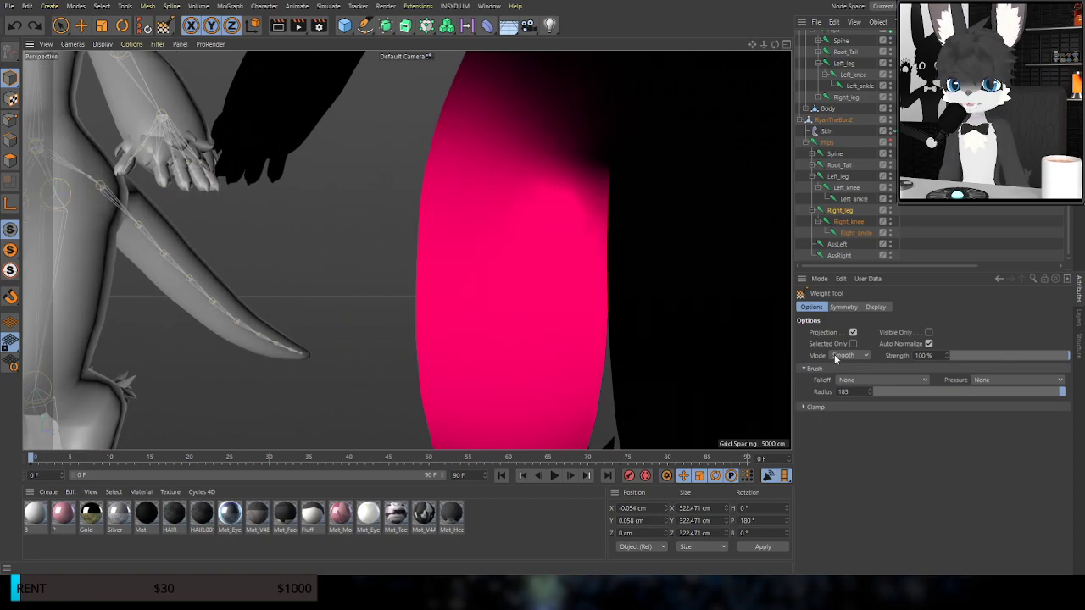
{"action": "left_click", "coordinate": [959, 355]}
{"action": "left_click_drag", "start_coordinate": [492, 223], "coordinate": [497, 240], "text": "ctrl"}
{"action": "scroll", "coordinate": [498, 240], "scroll_direction": "up", "scroll_amount": 4}
{"action": "middle_click_drag", "start_coordinate": [574, 217], "coordinate": [488, 209]}
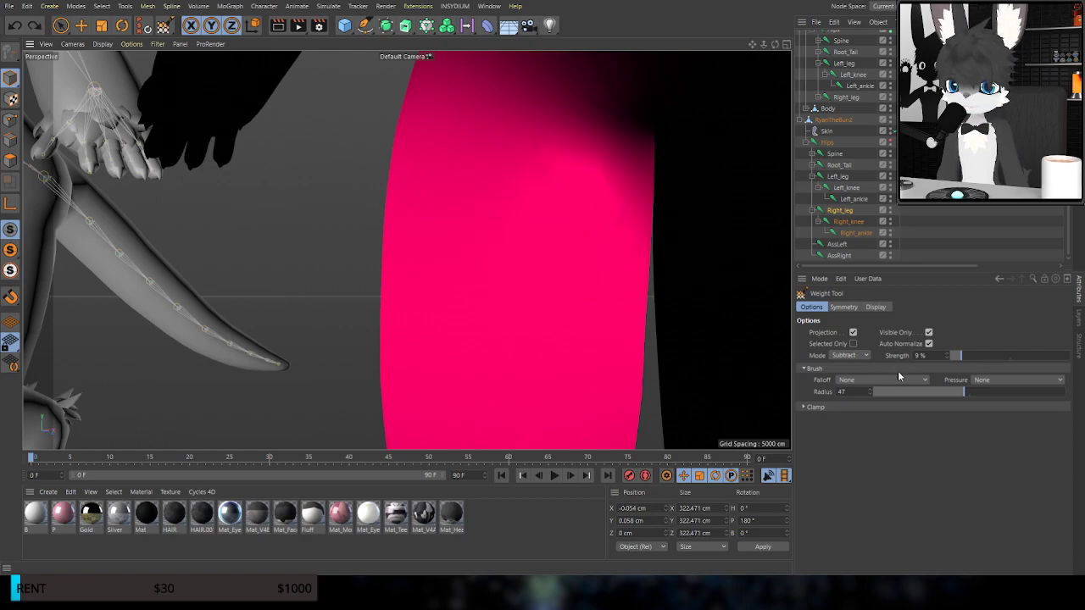
Try subtracting Right_leg weight down the front of the inner thigh at a higher strength, and undo the strokes
{"action": "left_click_drag", "start_coordinate": [985, 353], "coordinate": [1070, 356]}
{"action": "mouse_move", "coordinate": [573, 151]}
{"action": "left_mouse_down"}
{"action": "mouse_move", "coordinate": [521, 145]}
{"action": "mouse_move", "coordinate": [543, 174]}
{"action": "mouse_move", "coordinate": [497, 415]}
{"action": "mouse_move", "coordinate": [568, 386]}
{"action": "mouse_move", "coordinate": [583, 337]}
{"action": "left_mouse_up"}
{"action": "left_click_drag", "start_coordinate": [461, 359], "coordinate": [438, 355], "text": "alt"}
{"action": "key", "text": "ctrl+z"}
{"action": "left_click_drag", "start_coordinate": [602, 217], "coordinate": [546, 283]}
{"action": "key", "text": "ctrl+z"}
Turn off Auto Normalize and lightly subtract Right_leg weight on the upper inner thigh at 4% strength
{"action": "left_click_drag", "start_coordinate": [1003, 356], "coordinate": [954, 356]}
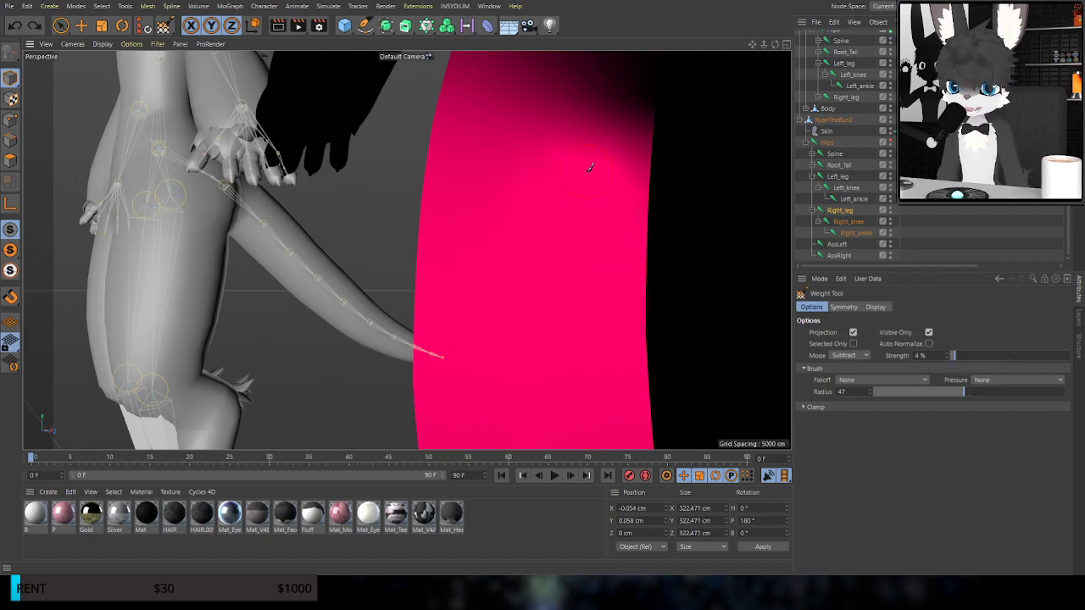
{"action": "left_click_drag", "start_coordinate": [364, 283], "coordinate": [364, 283], "text": "alt"}
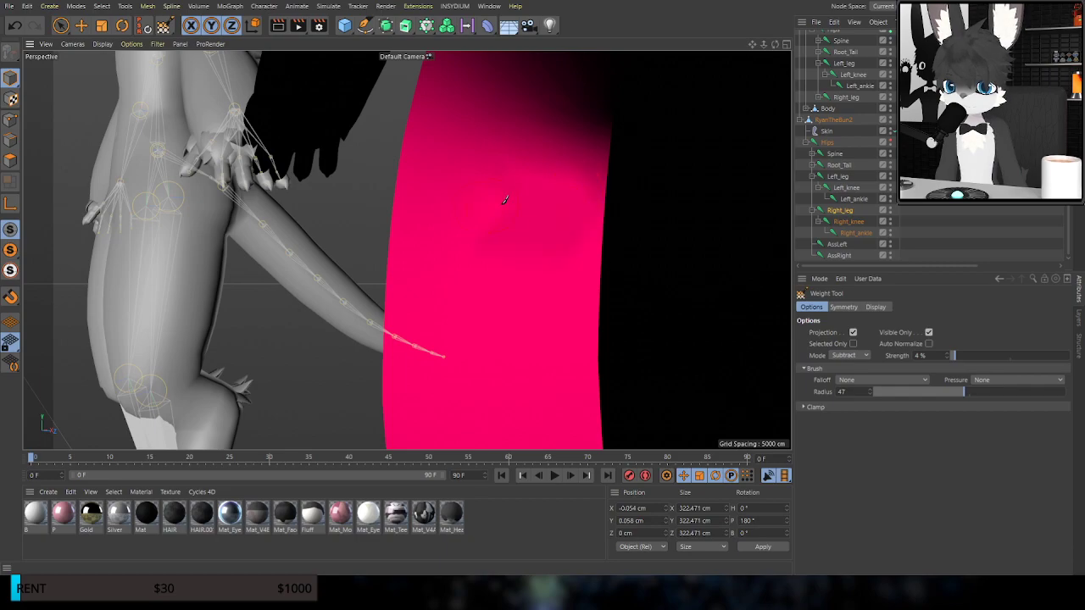
{"action": "left_click_drag", "start_coordinate": [542, 290], "coordinate": [540, 297], "text": "alt"}
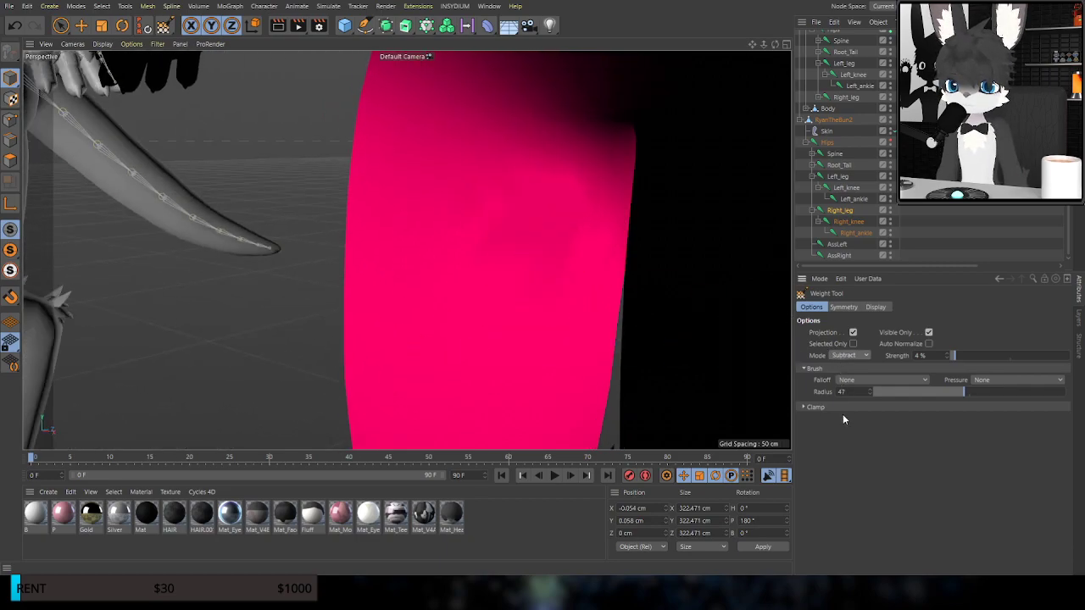
Smooth the Right_leg weight across the upper thigh with a brush radius of 115, raising the strength from 23% to 100%
{"action": "left_click_drag", "start_coordinate": [953, 356], "coordinate": [977, 355]}
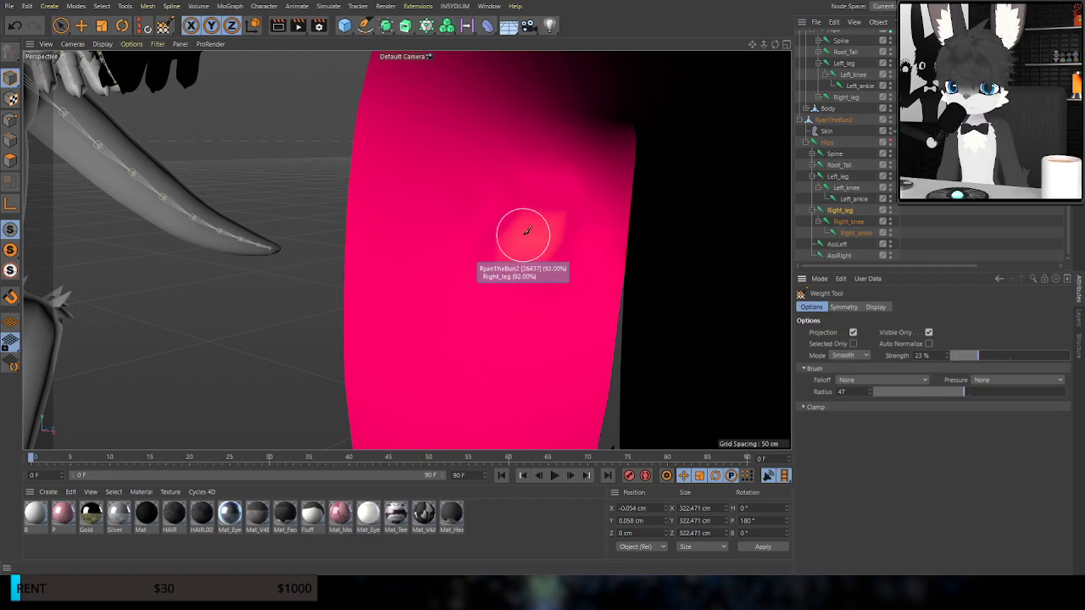
{"action": "middle_click_drag", "start_coordinate": [520, 206], "coordinate": [530, 206]}
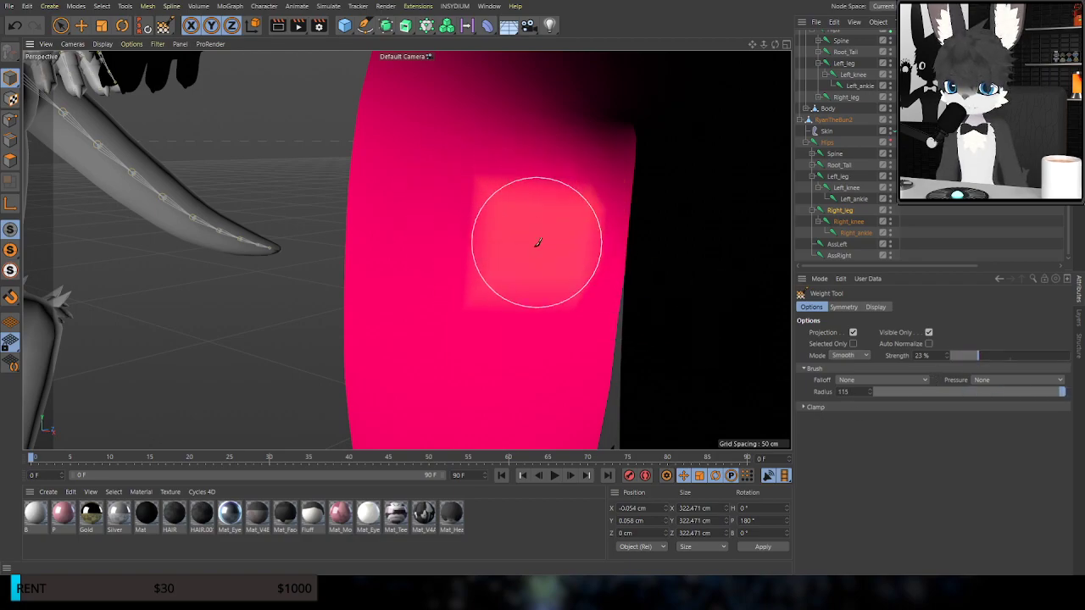
{"action": "left_click_drag", "start_coordinate": [523, 240], "coordinate": [560, 246]}
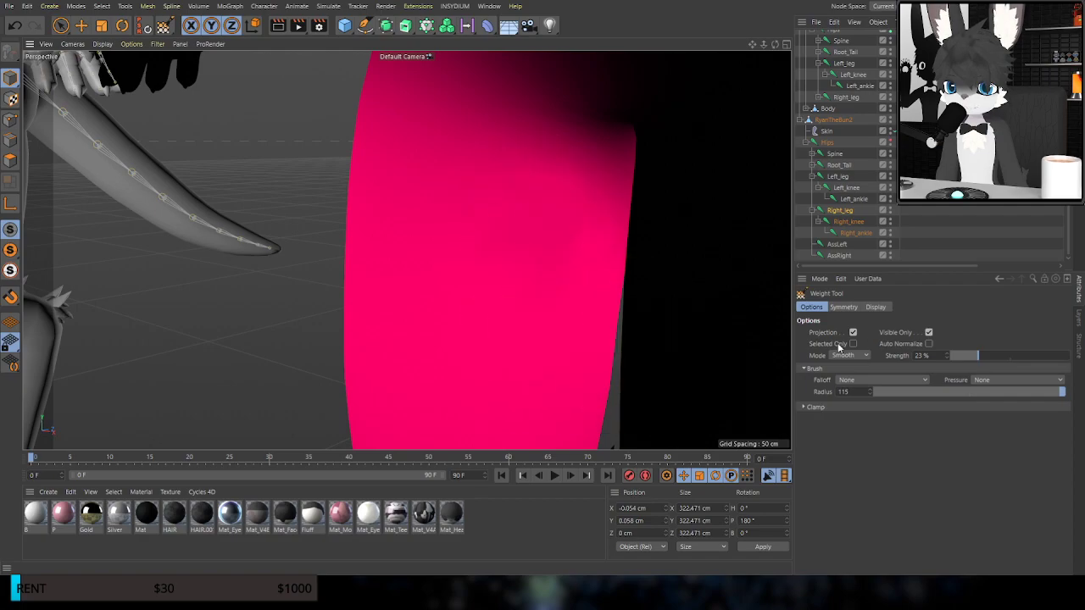
{"action": "mouse_move", "coordinate": [409, 222]}
{"action": "left_mouse_down"}
{"action": "mouse_move", "coordinate": [419, 211]}
{"action": "mouse_move", "coordinate": [456, 271]}
{"action": "mouse_move", "coordinate": [477, 223]}
{"action": "left_mouse_up"}
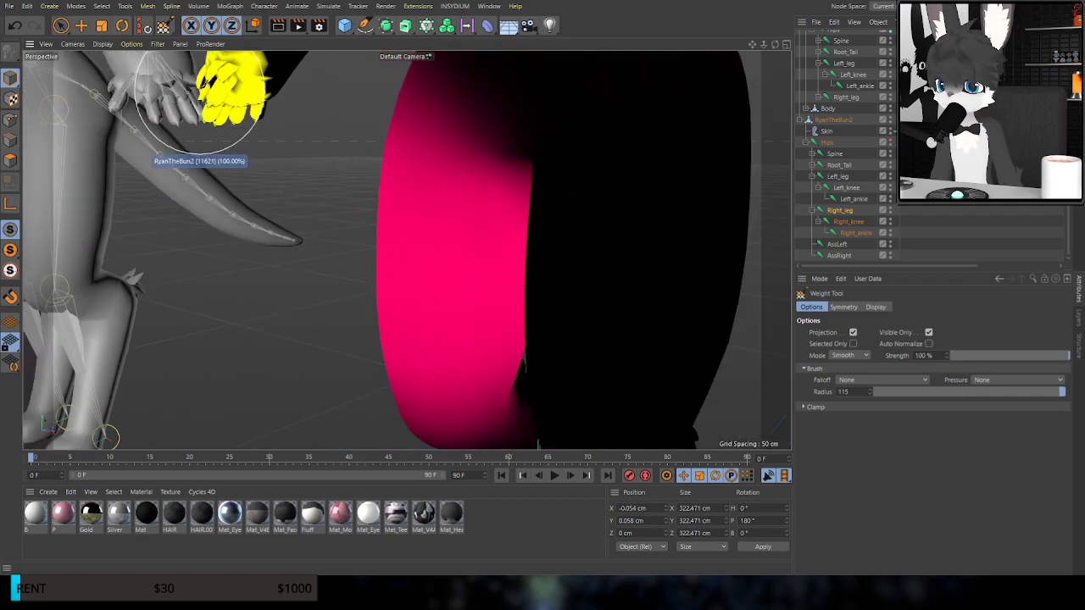
Try rotating the Right_leg joint to test the smoothed upper thigh from the front, undoing each rotation
{"action": "left_click", "coordinate": [122, 26]}
{"action": "mouse_move", "coordinate": [447, 121]}
{"action": "left_mouse_down"}
{"action": "mouse_move", "coordinate": [472, 140]}
{"action": "mouse_move", "coordinate": [464, 112]}
{"action": "left_mouse_up"}
{"action": "key", "text": "ctrl+z"}
{"action": "left_click_drag", "start_coordinate": [474, 193], "coordinate": [498, 313], "text": "alt"}
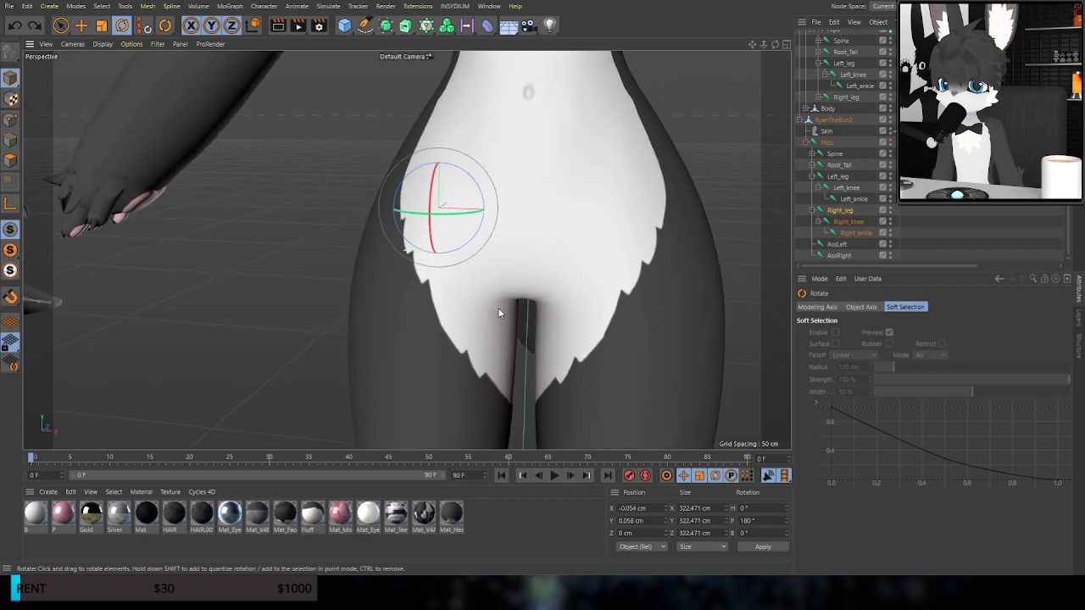
{"action": "left_click_drag", "start_coordinate": [461, 185], "coordinate": [495, 245]}
{"action": "key", "text": "ctrl+z"}
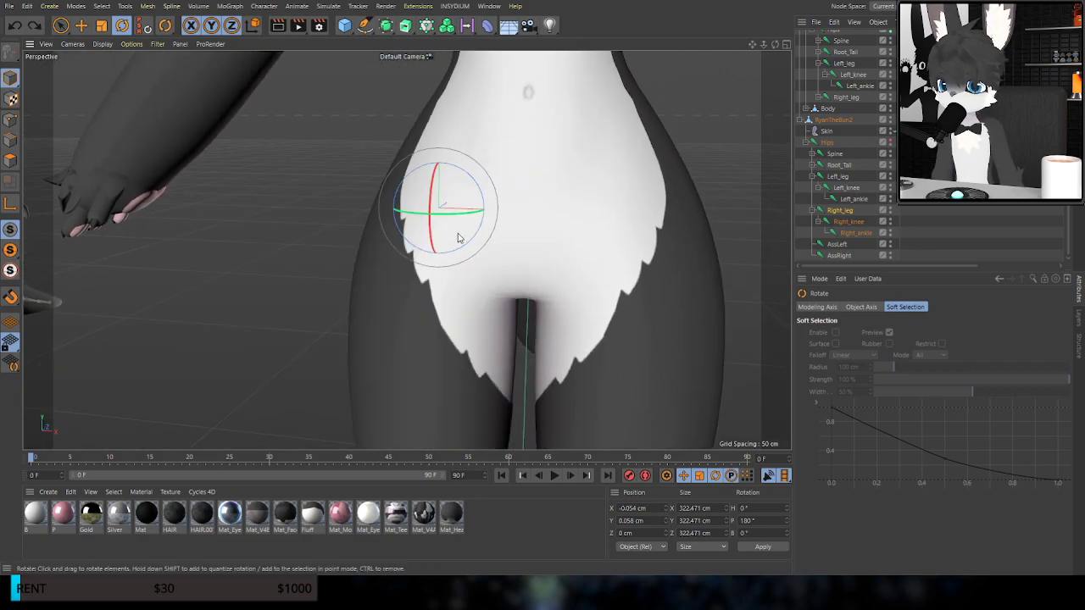
{"action": "scroll", "coordinate": [720, 234], "scroll_direction": "down", "scroll_amount": 4}
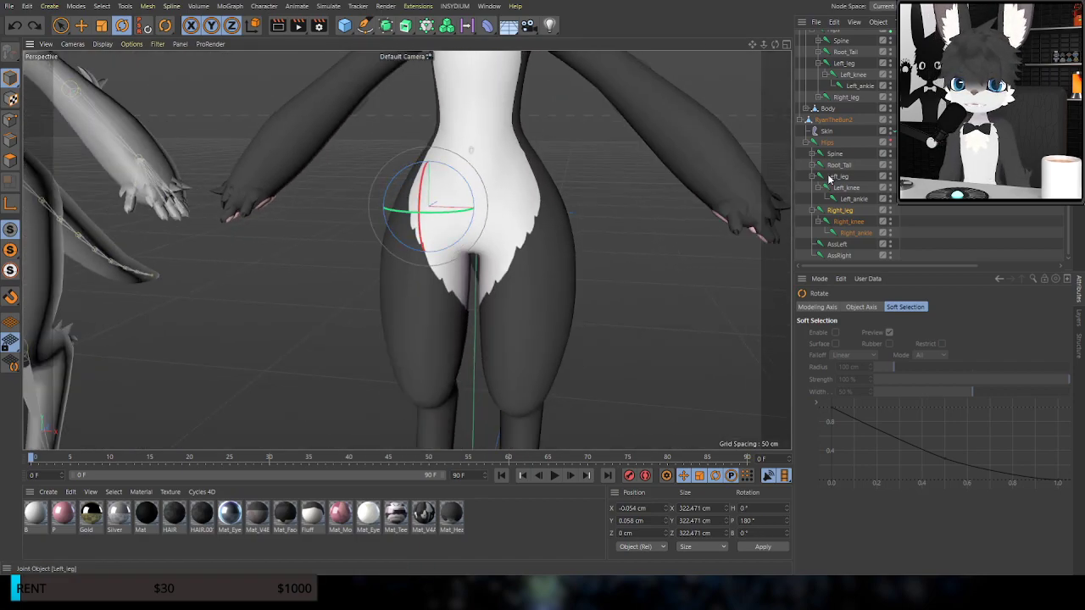
Try rotating and moving the RyanTheBun2 Hips joint to test the hip deformation, undoing both changes
{"action": "left_click", "coordinate": [833, 144]}
{"action": "left_click_drag", "start_coordinate": [517, 178], "coordinate": [408, 169], "text": "alt"}
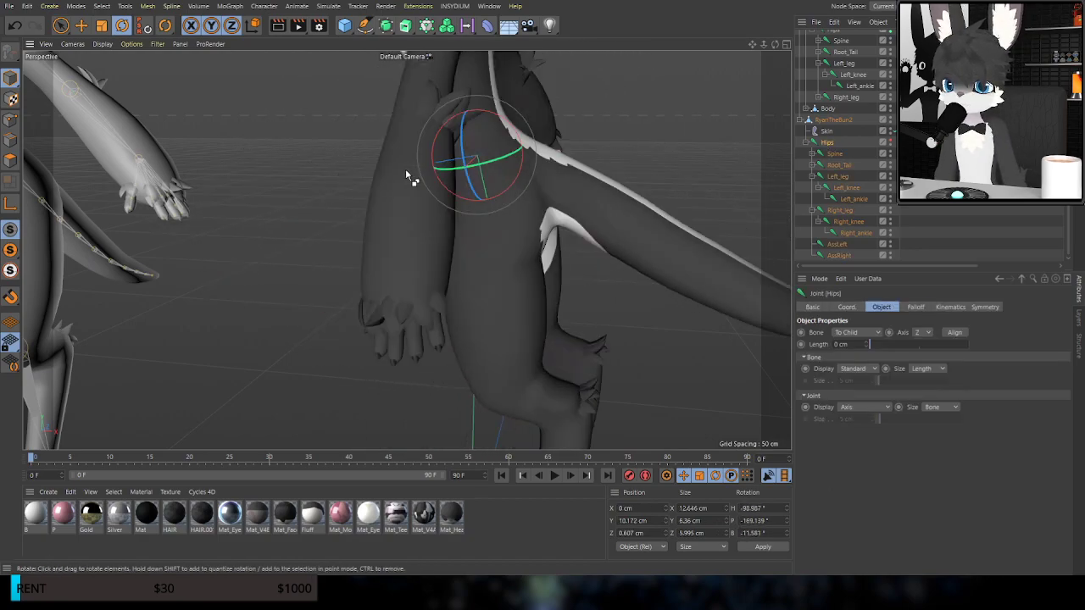
{"action": "key", "text": "ctrl+z"}
{"action": "left_click", "coordinate": [81, 25]}
{"action": "left_click_drag", "start_coordinate": [356, 228], "coordinate": [727, 163], "text": "alt"}
{"action": "scroll", "coordinate": [727, 163], "scroll_direction": "up", "scroll_amount": 3}
{"action": "key", "text": "ctrl+z"}
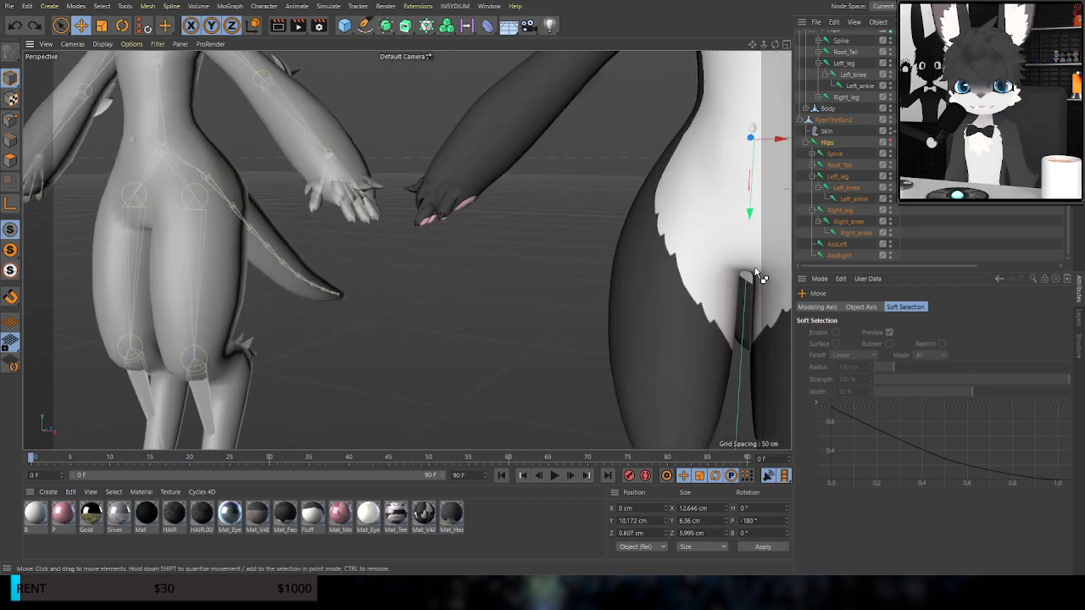
{"action": "middle_click_drag", "start_coordinate": [721, 301], "coordinate": [434, 237], "text": "alt"}
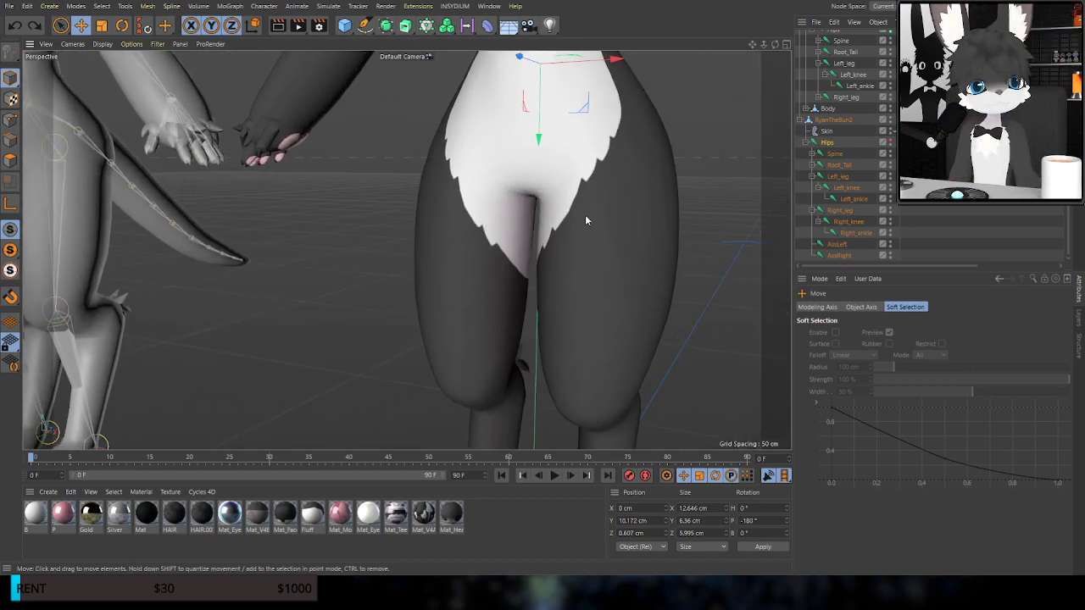
Turn on Auto Normalize and smooth the Right_leg weight across the upper inner thigh at 100% strength
{"action": "left_click", "coordinate": [843, 190]}
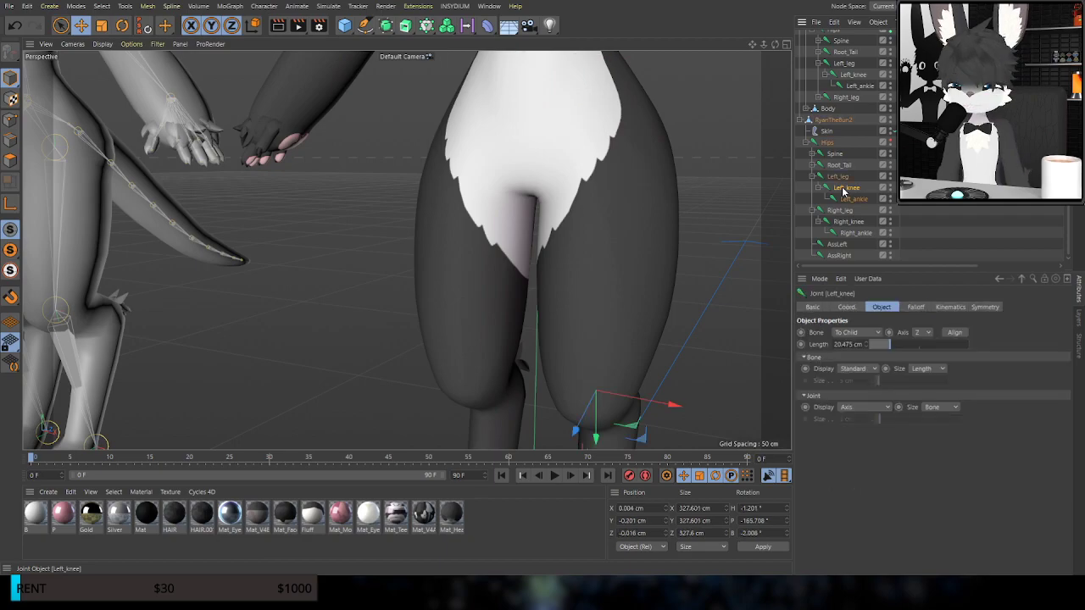
{"action": "left_click", "coordinate": [848, 222]}
{"action": "left_click", "coordinate": [838, 210]}
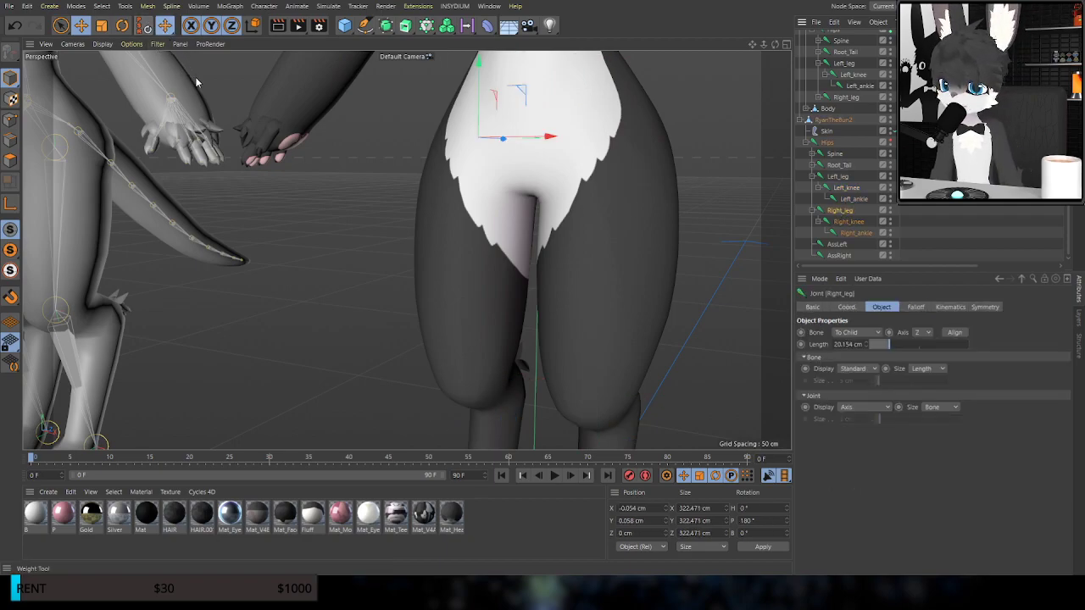
{"action": "left_click", "coordinate": [197, 82]}
{"action": "scroll", "coordinate": [537, 270], "scroll_direction": "up", "scroll_amount": 3}
{"action": "left_click_drag", "start_coordinate": [501, 320], "coordinate": [467, 304], "text": "alt"}
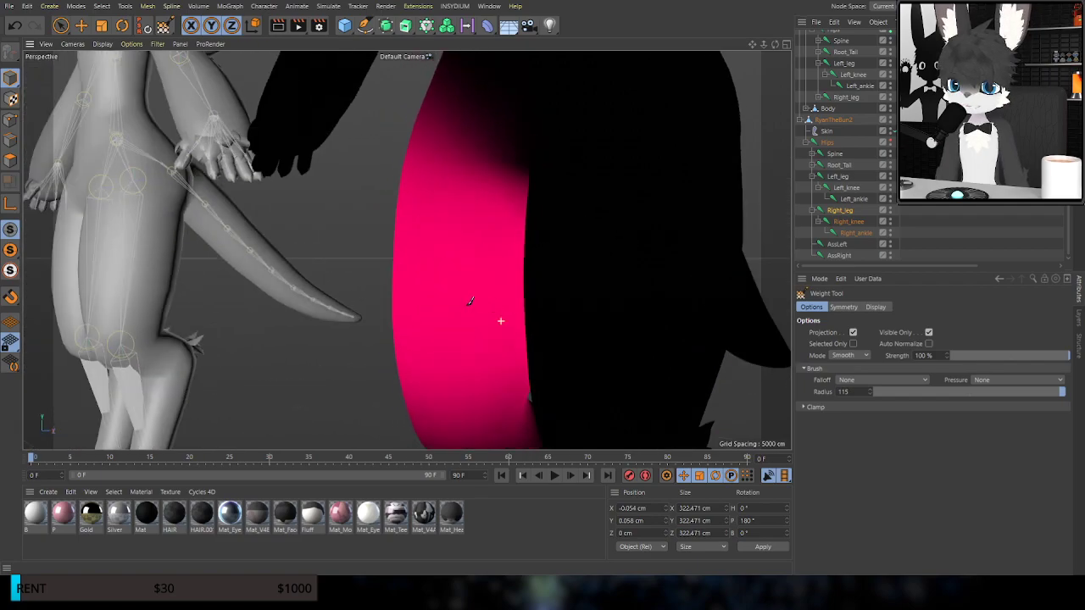
{"action": "scroll", "coordinate": [500, 321], "scroll_direction": "up", "scroll_amount": 2}
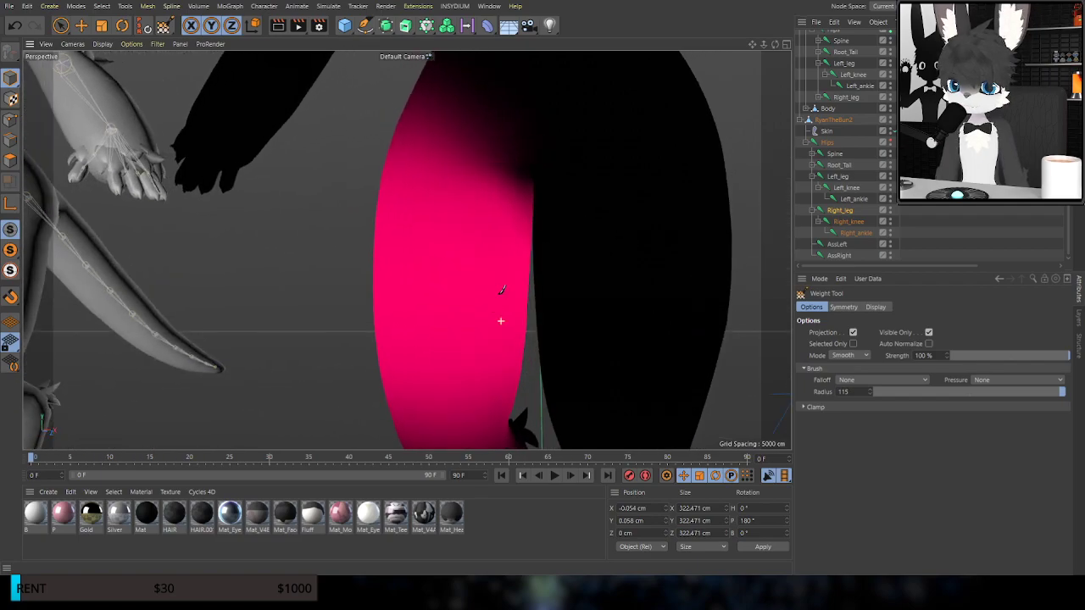
{"action": "left_click", "coordinate": [929, 344]}
{"action": "mouse_move", "coordinate": [432, 275]}
{"action": "left_mouse_down"}
{"action": "mouse_move", "coordinate": [444, 262]}
{"action": "mouse_move", "coordinate": [492, 257]}
{"action": "mouse_move", "coordinate": [484, 235]}
{"action": "mouse_move", "coordinate": [387, 359]}
{"action": "mouse_move", "coordinate": [424, 254]}
{"action": "mouse_move", "coordinate": [455, 225]}
{"action": "mouse_move", "coordinate": [480, 255]}
{"action": "left_mouse_up"}
{"action": "mouse_move", "coordinate": [439, 312]}
{"action": "left_mouse_down", "text": "alt"}
{"action": "mouse_move", "coordinate": [498, 337]}
{"action": "mouse_move", "coordinate": [427, 341]}
{"action": "left_mouse_up", "text": "alt"}
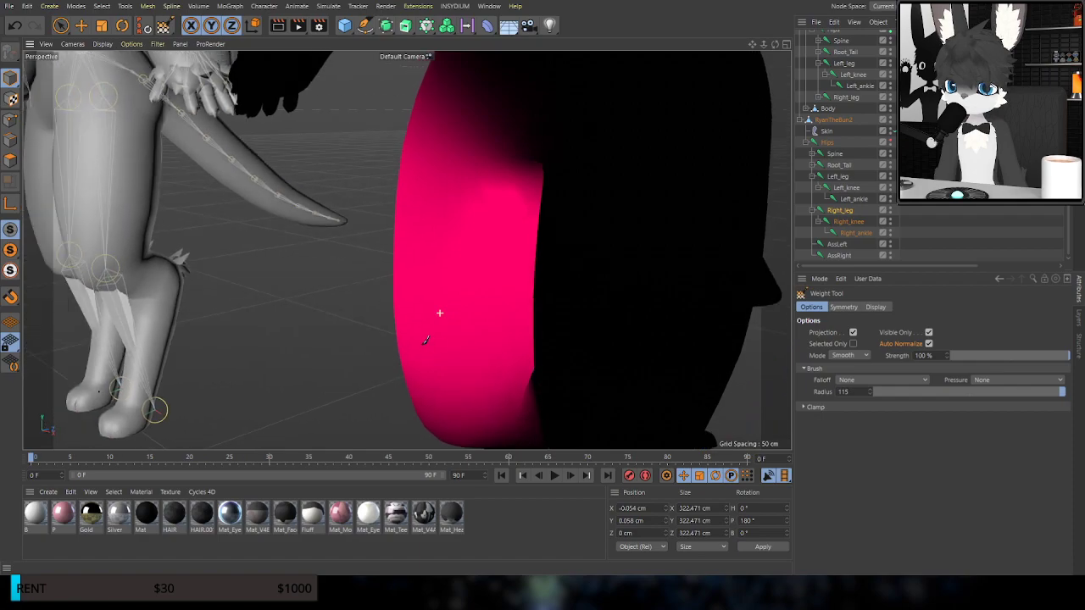
Try raising the Right_leg joint forward to test the groin deformation, undo each rotation and inspect the hips
{"action": "left_click", "coordinate": [123, 26]}
{"action": "scroll", "coordinate": [475, 244], "scroll_direction": "down", "scroll_amount": 4}
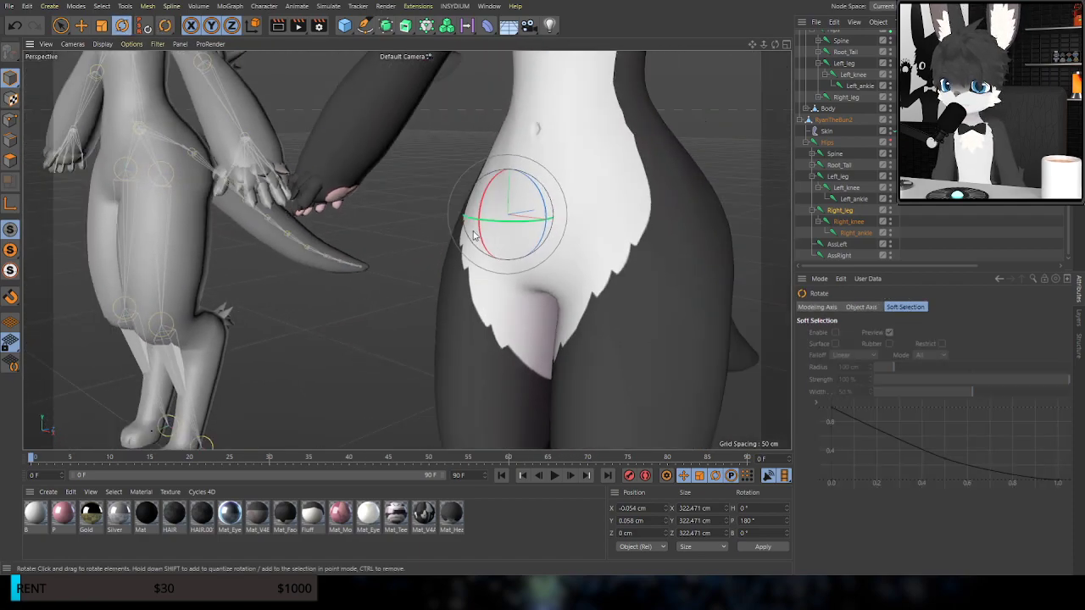
{"action": "left_click_drag", "start_coordinate": [484, 236], "coordinate": [487, 181]}
{"action": "key", "text": "ctrl+z"}
{"action": "left_click_drag", "start_coordinate": [481, 238], "coordinate": [507, 267]}
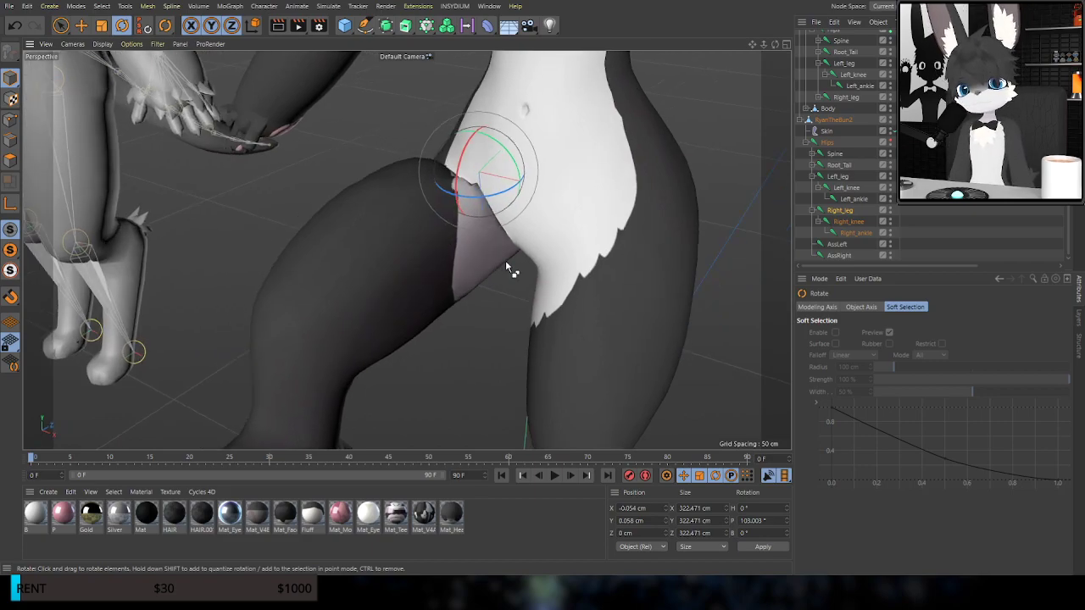
{"action": "key", "text": "ctrl+z"}
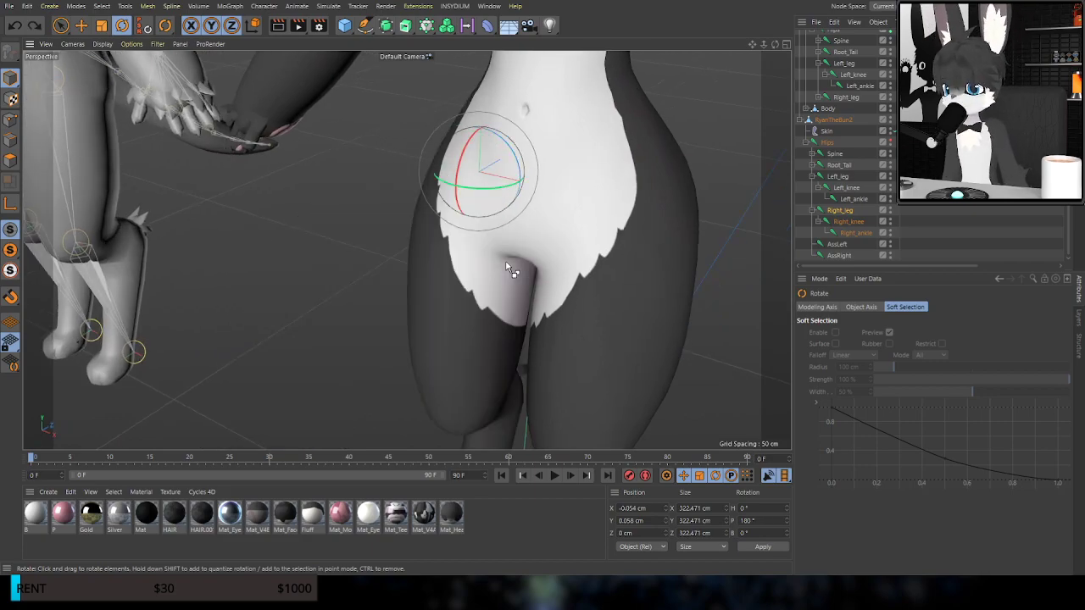
{"action": "mouse_move", "coordinate": [507, 266]}
{"action": "left_mouse_down", "text": "alt"}
{"action": "mouse_move", "coordinate": [554, 252]}
{"action": "mouse_move", "coordinate": [500, 252]}
{"action": "mouse_move", "coordinate": [510, 245]}
{"action": "left_mouse_up", "text": "alt"}
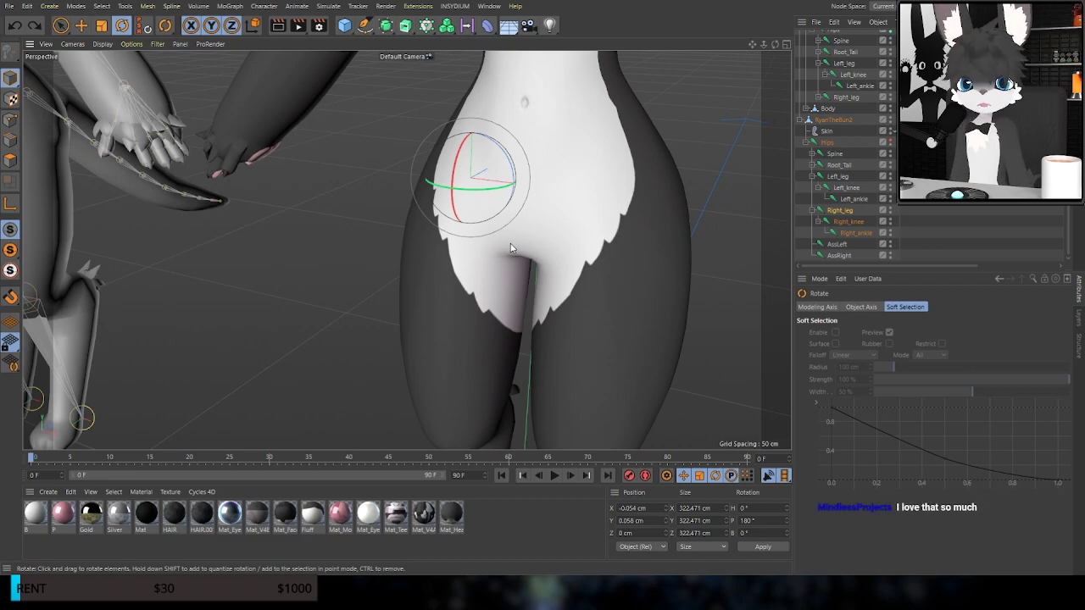
{"action": "left_click_drag", "start_coordinate": [481, 244], "coordinate": [514, 238], "text": "alt"}
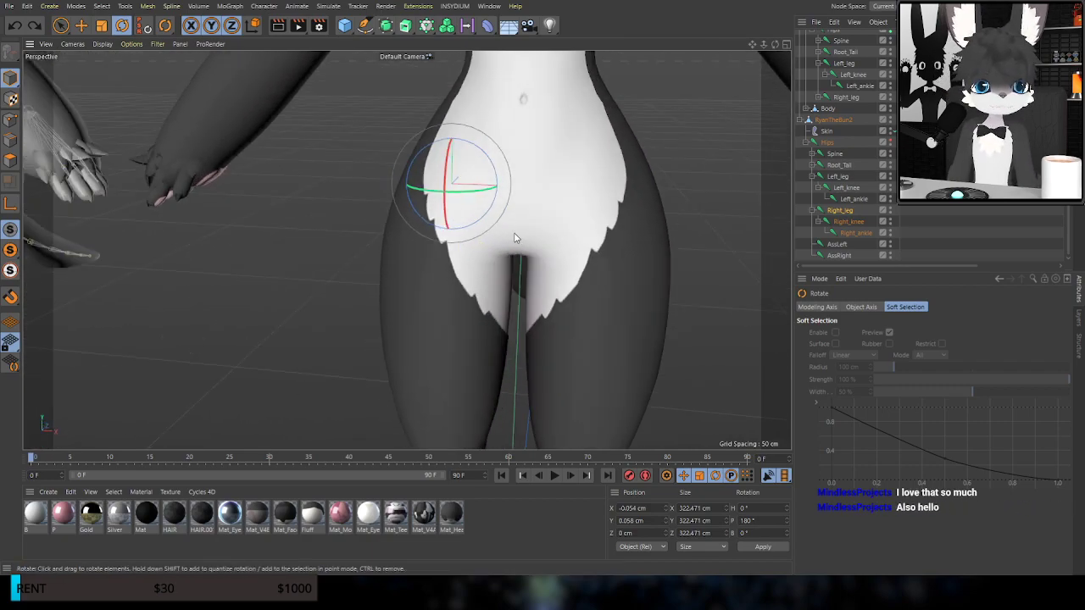
{"action": "left_click_drag", "start_coordinate": [536, 218], "coordinate": [495, 209], "text": "alt"}
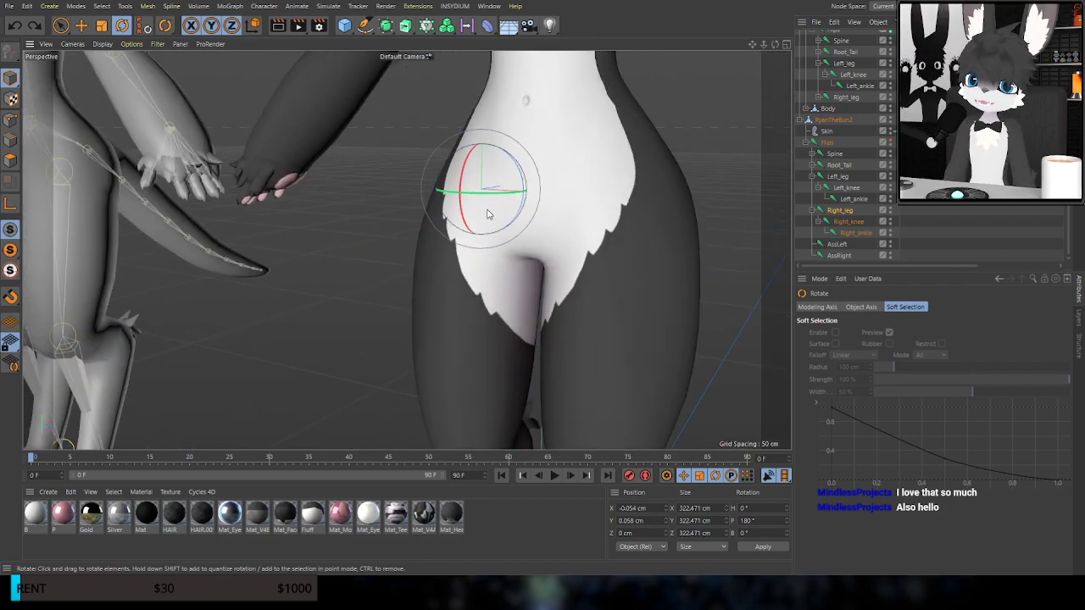
Smooth the Right_leg weight up the thigh towards the hip with the radius 115 brush at 100% strength
{"action": "left_click", "coordinate": [166, 26]}
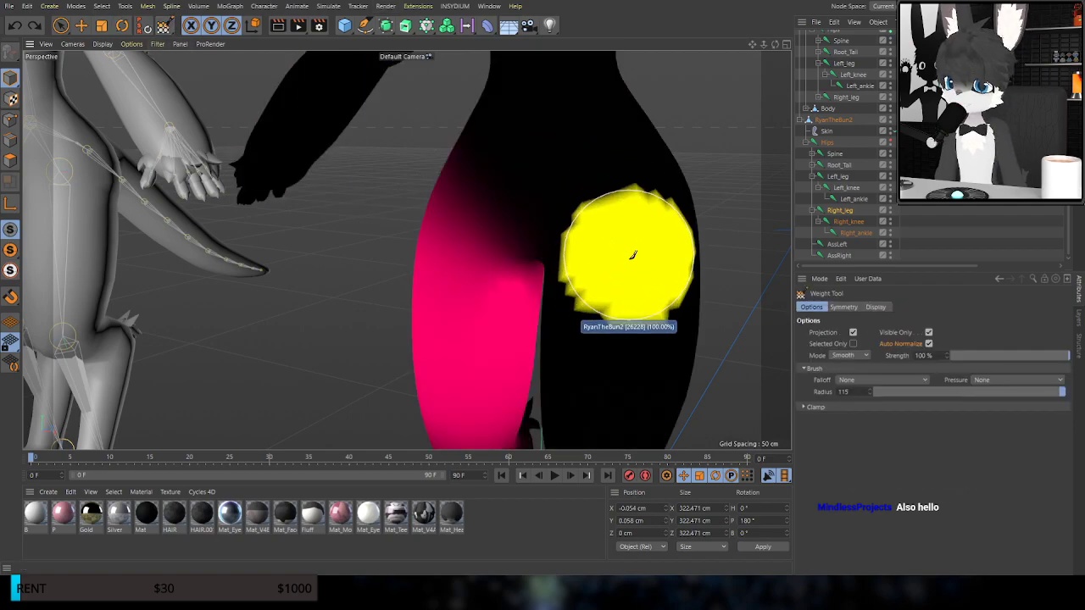
{"action": "scroll", "coordinate": [635, 256], "scroll_direction": "up", "scroll_amount": 3}
{"action": "left_click_drag", "start_coordinate": [629, 261], "coordinate": [619, 241], "text": "alt"}
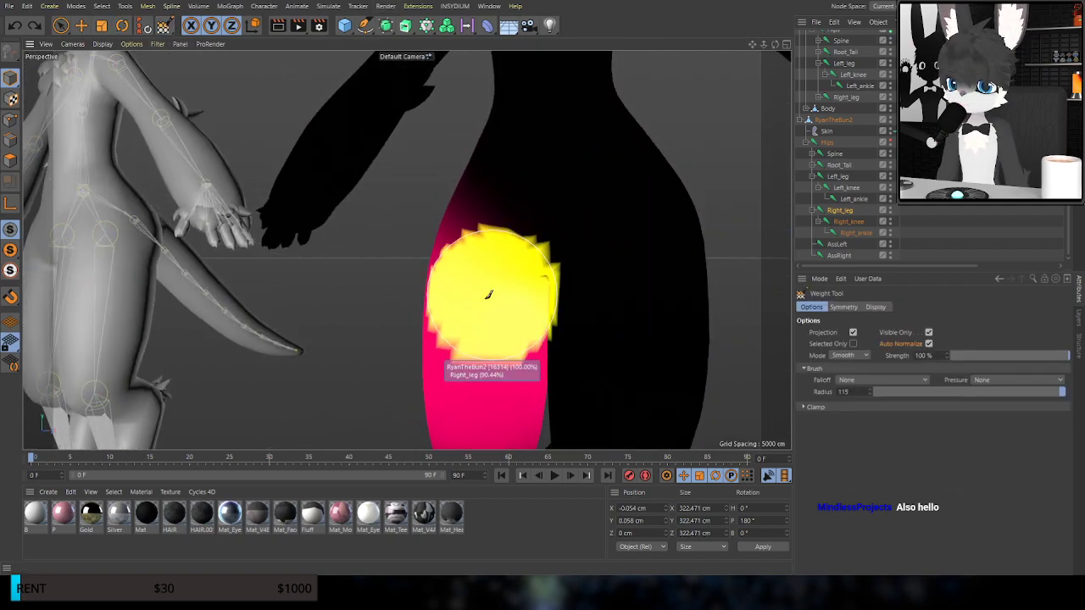
{"action": "scroll", "coordinate": [472, 366], "scroll_direction": "up", "scroll_amount": 3}
{"action": "mouse_move", "coordinate": [490, 374]}
{"action": "left_mouse_down"}
{"action": "mouse_move", "coordinate": [538, 310]}
{"action": "mouse_move", "coordinate": [523, 186]}
{"action": "mouse_move", "coordinate": [548, 235]}
{"action": "mouse_move", "coordinate": [485, 166]}
{"action": "mouse_move", "coordinate": [478, 124]}
{"action": "mouse_move", "coordinate": [529, 213]}
{"action": "mouse_move", "coordinate": [502, 165]}
{"action": "left_mouse_up"}
{"action": "scroll", "coordinate": [422, 309], "scroll_direction": "down", "scroll_amount": 4}
{"action": "scroll", "coordinate": [415, 239], "scroll_direction": "down", "scroll_amount": 3}
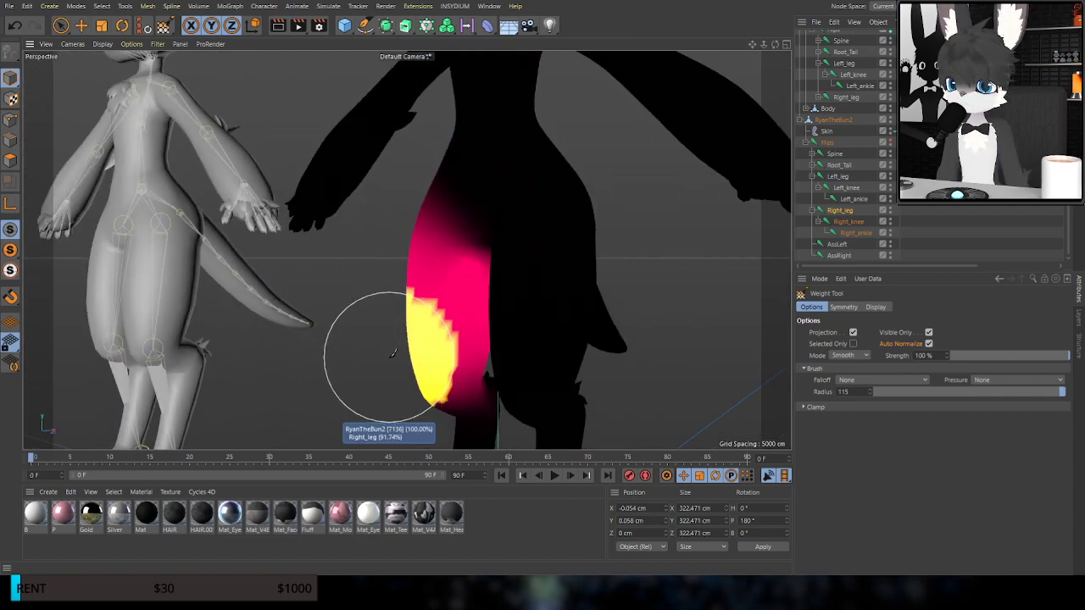
Try rotating the Right_leg joint to check the newly smoothed thigh, and undo the rotation
{"action": "left_click", "coordinate": [124, 27]}
{"action": "left_click_drag", "start_coordinate": [433, 233], "coordinate": [415, 161]}
{"action": "key", "text": "ctrl+z"}
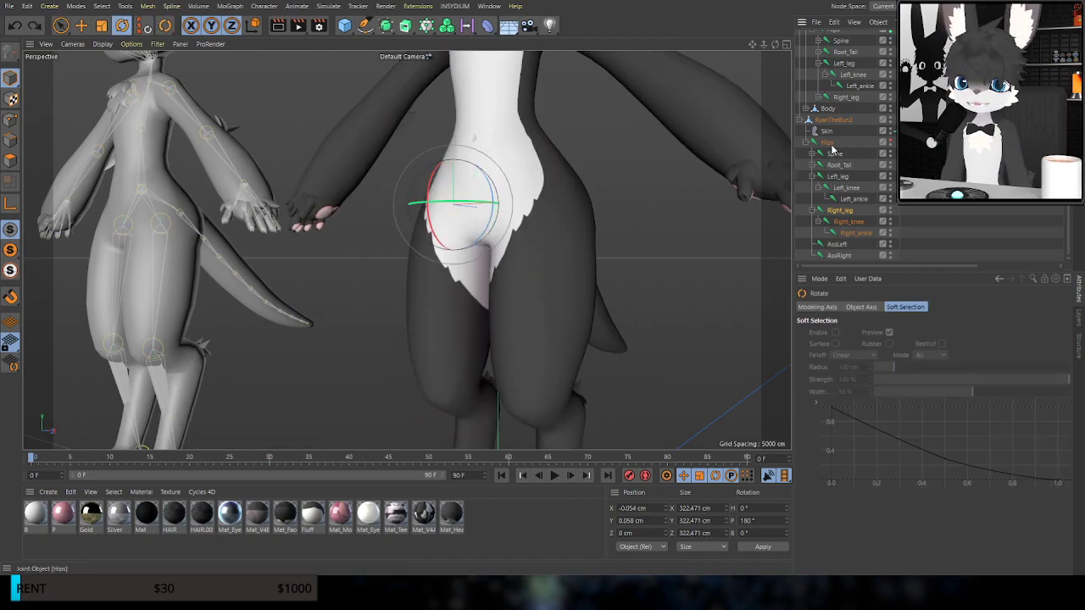
Compare the Hips joint weights on RyanTheBun2 with those on the original Ryan the Bun rig
{"action": "left_click", "coordinate": [829, 143]}
{"action": "left_click", "coordinate": [193, 71]}
{"action": "mouse_move", "coordinate": [298, 236]}
{"action": "left_mouse_down", "text": "alt"}
{"action": "mouse_move", "coordinate": [403, 241]}
{"action": "mouse_move", "coordinate": [312, 158]}
{"action": "mouse_move", "coordinate": [284, 174]}
{"action": "mouse_move", "coordinate": [364, 206]}
{"action": "left_mouse_up", "text": "alt"}
{"action": "middle_click_drag", "start_coordinate": [516, 188], "coordinate": [667, 242], "text": "alt"}
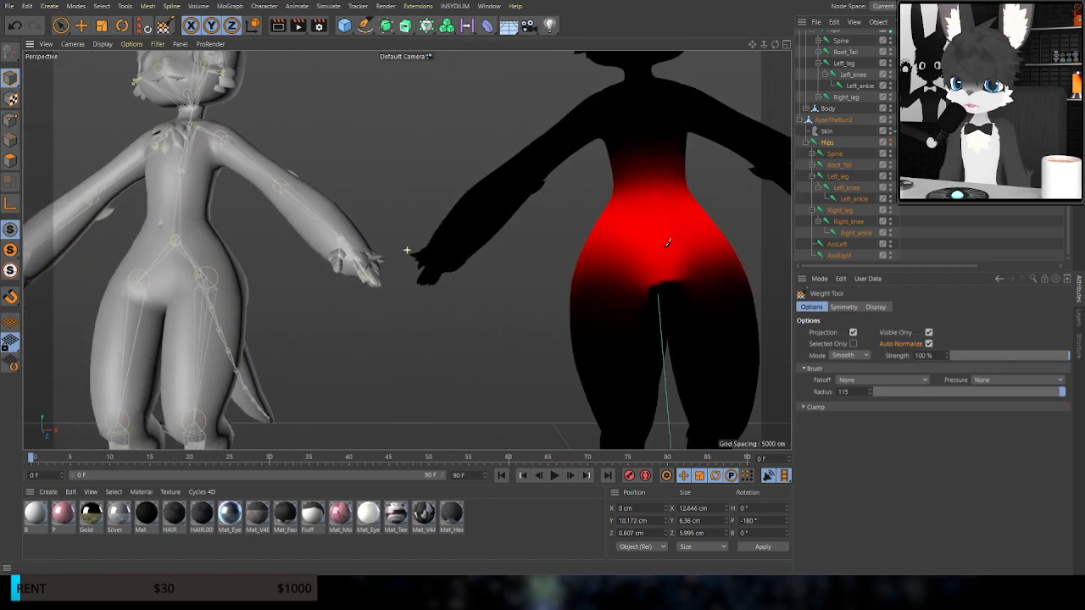
{"action": "scroll", "coordinate": [865, 143], "scroll_direction": "up", "scroll_amount": 2}
{"action": "left_click", "coordinate": [835, 61]}
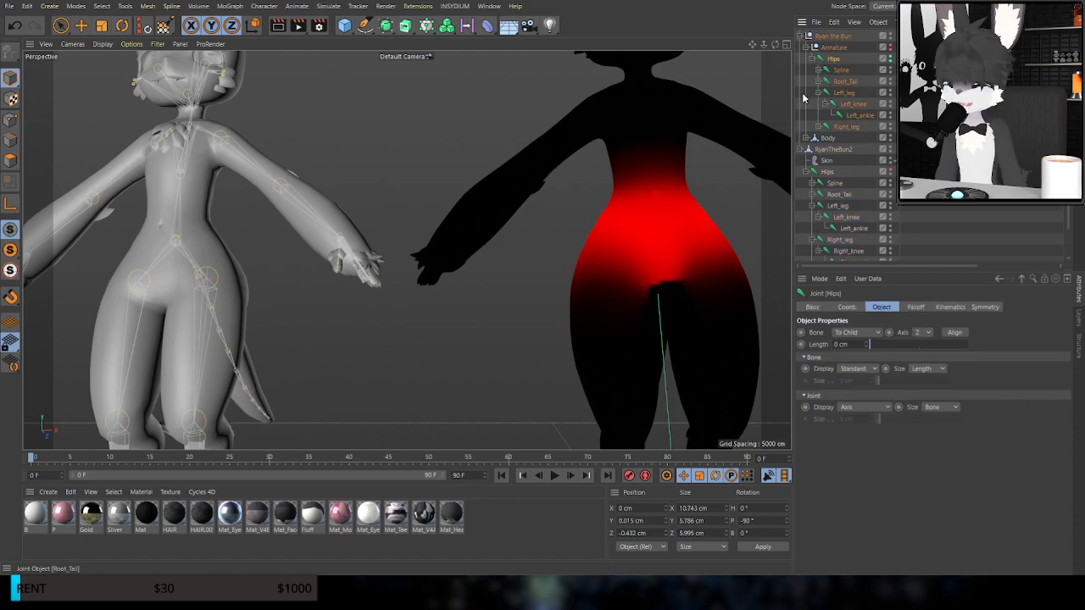
{"action": "left_click_drag", "start_coordinate": [235, 258], "coordinate": [273, 259], "text": "alt"}
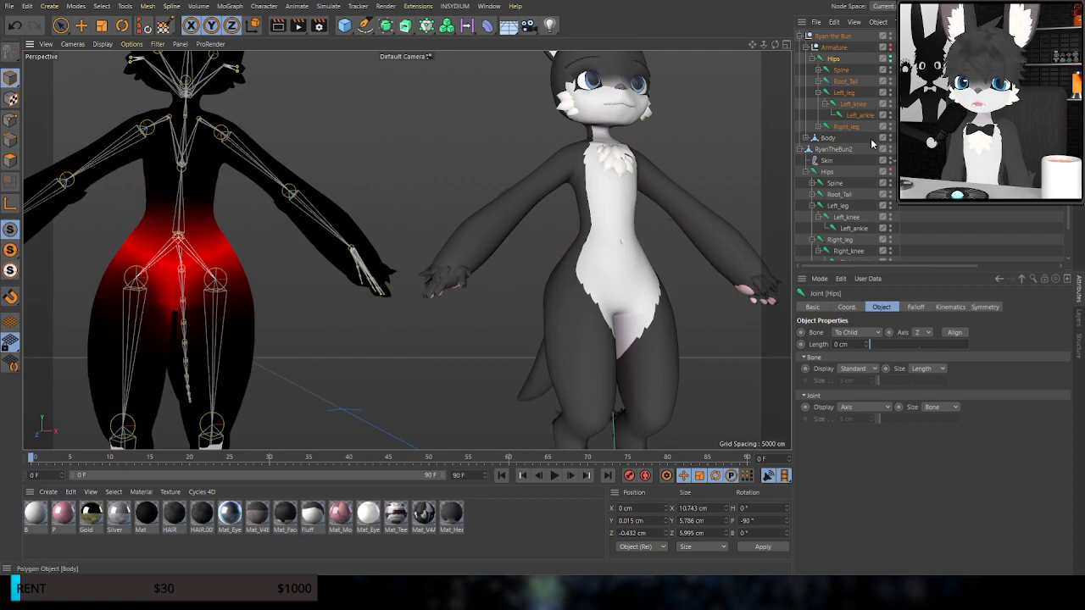
{"action": "left_click", "coordinate": [828, 173]}
{"action": "mouse_move", "coordinate": [649, 289]}
{"action": "left_mouse_down", "text": "alt"}
{"action": "mouse_move", "coordinate": [635, 274]}
{"action": "mouse_move", "coordinate": [408, 250]}
{"action": "mouse_move", "coordinate": [568, 194]}
{"action": "left_mouse_up", "text": "alt"}
{"action": "scroll", "coordinate": [551, 196], "scroll_direction": "up", "scroll_amount": 8}
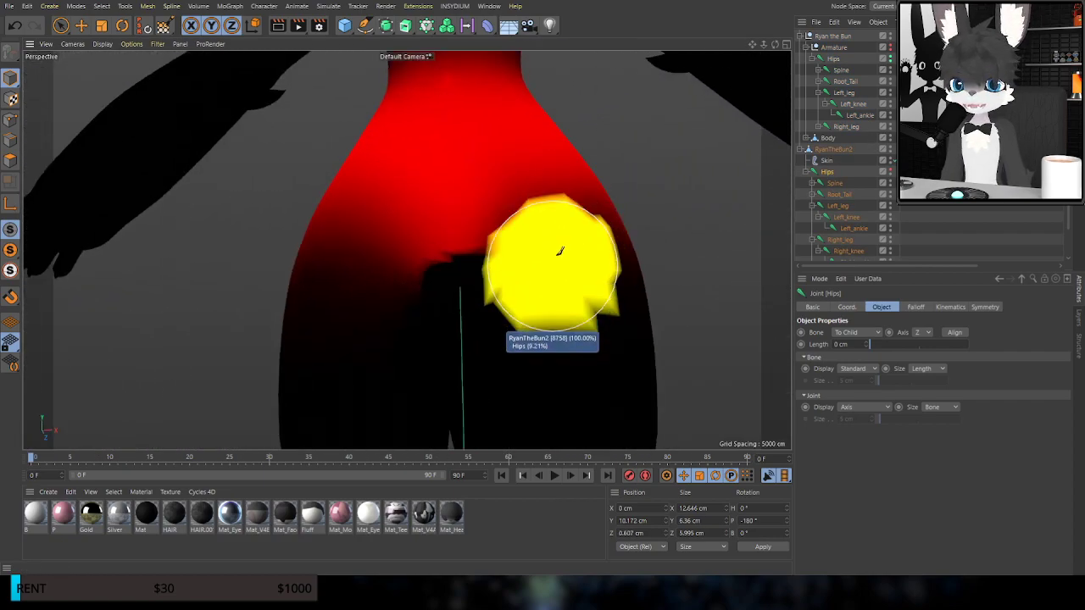
{"action": "left_click_drag", "start_coordinate": [553, 265], "coordinate": [562, 242], "text": "alt"}
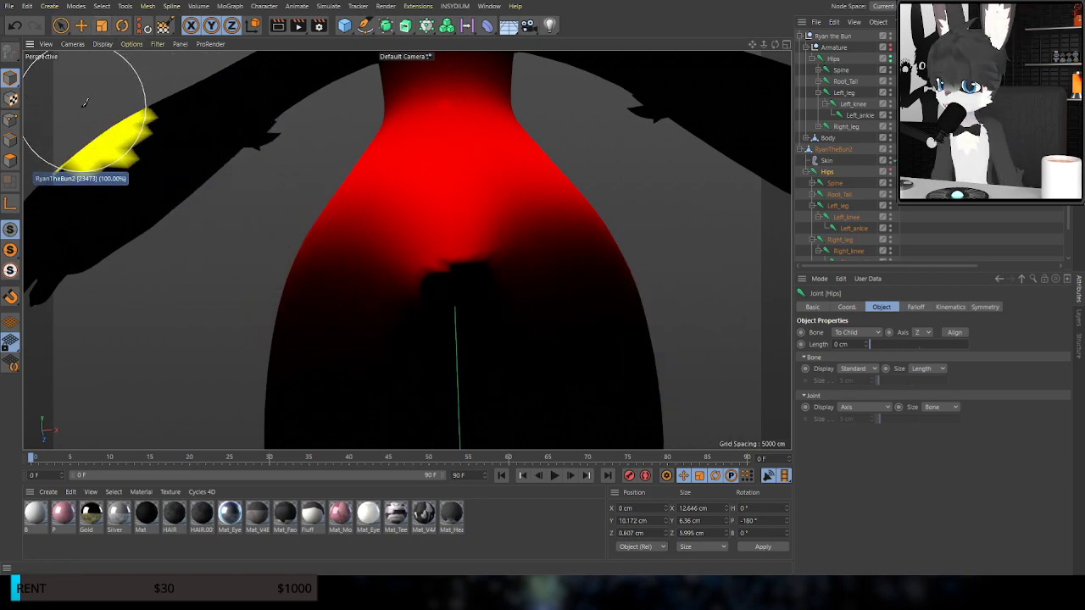
Set up the Weight Tool for painting the RyanTheBun2 Hips joint with a much smaller brush and Symmetry enabled
{"action": "left_click", "coordinate": [163, 27]}
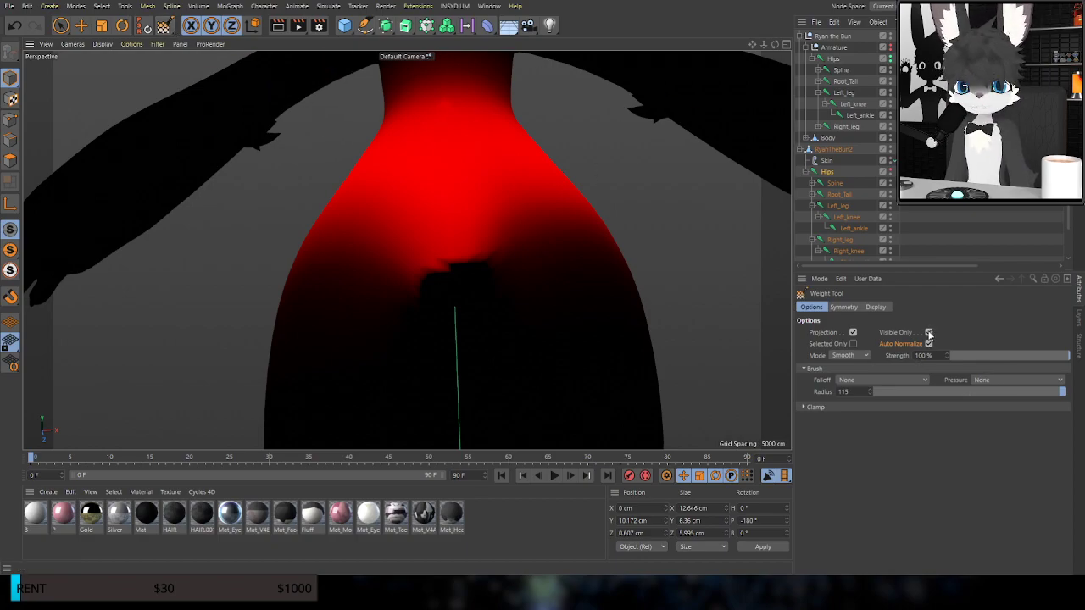
{"action": "left_click", "coordinate": [847, 367]}
{"action": "middle_click_drag", "start_coordinate": [543, 289], "coordinate": [491, 286]}
{"action": "mouse_move", "coordinate": [509, 346]}
{"action": "left_mouse_down", "text": "alt"}
{"action": "mouse_move", "coordinate": [498, 305]}
{"action": "mouse_move", "coordinate": [509, 319]}
{"action": "left_mouse_up", "text": "alt"}
{"action": "middle_click_drag", "start_coordinate": [508, 322], "coordinate": [484, 247], "text": "alt"}
{"action": "left_click", "coordinate": [847, 308]}
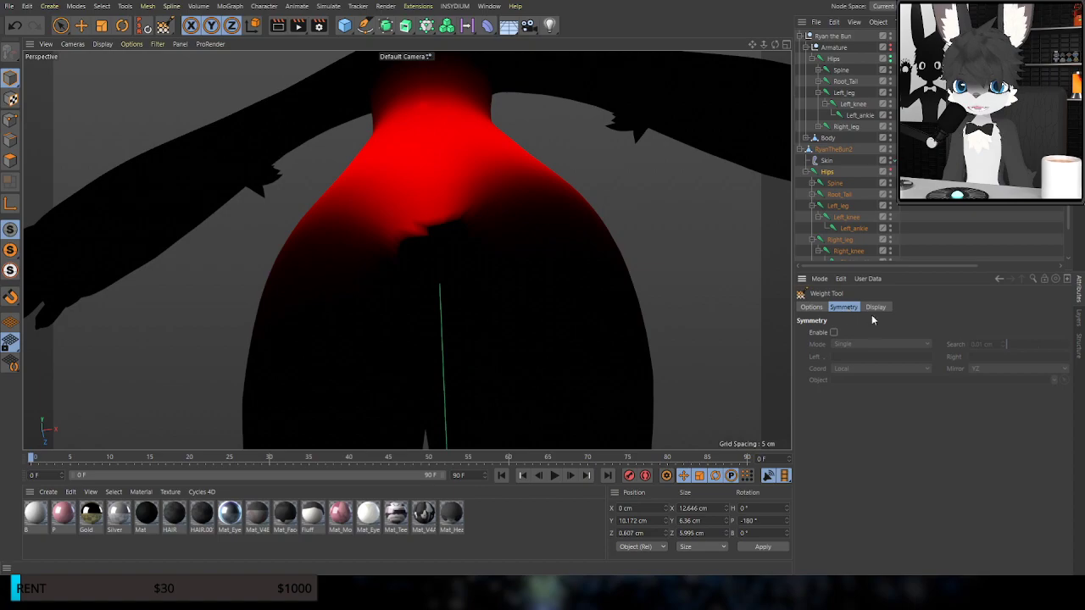
{"action": "left_click", "coordinate": [834, 333]}
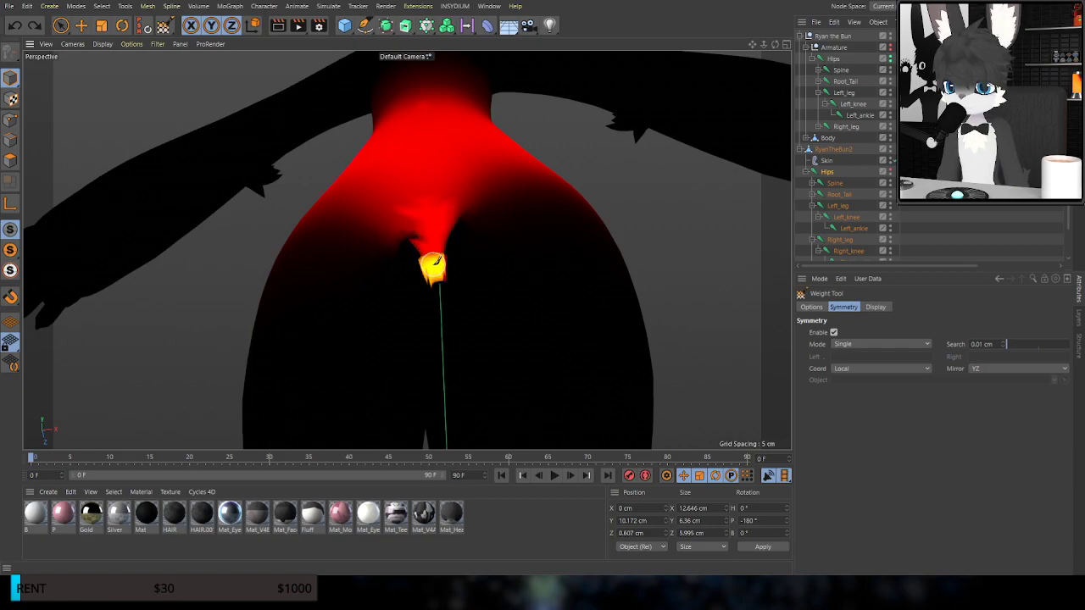
Paint Hips weight onto the crotch between the upper thighs, front and underside, and undo the last stroke
{"action": "left_click", "coordinate": [428, 218]}
{"action": "mouse_move", "coordinate": [411, 222]}
{"action": "left_mouse_down", "text": "alt"}
{"action": "mouse_move", "coordinate": [444, 252]}
{"action": "mouse_move", "coordinate": [562, 240]}
{"action": "mouse_move", "coordinate": [413, 246]}
{"action": "left_mouse_up", "text": "alt"}
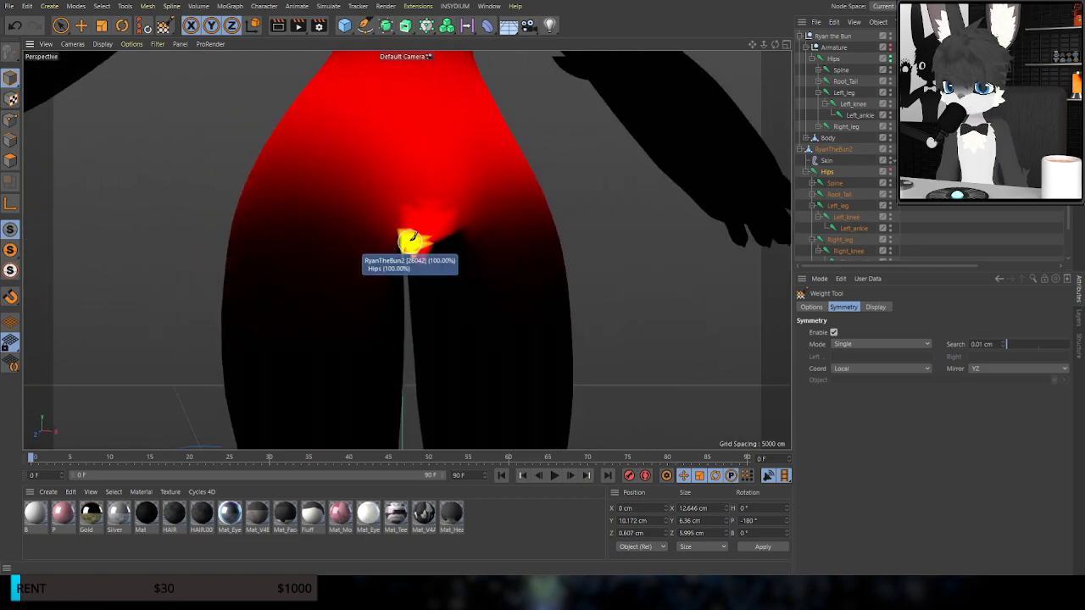
{"action": "mouse_move", "coordinate": [436, 194]}
{"action": "left_mouse_down", "text": "alt"}
{"action": "mouse_move", "coordinate": [571, 193]}
{"action": "mouse_move", "coordinate": [636, 178]}
{"action": "mouse_move", "coordinate": [424, 187]}
{"action": "mouse_move", "coordinate": [436, 218]}
{"action": "mouse_move", "coordinate": [475, 175]}
{"action": "mouse_move", "coordinate": [487, 186]}
{"action": "left_mouse_up", "text": "alt"}
{"action": "left_click_drag", "start_coordinate": [357, 218], "coordinate": [375, 187]}
{"action": "key", "text": "ctrl+z"}
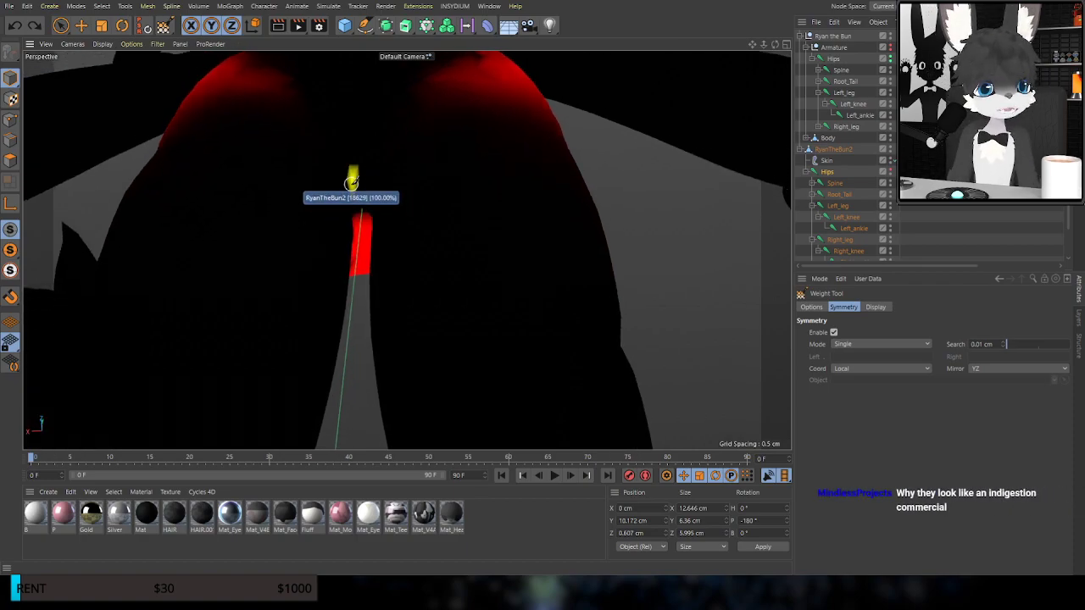
Paint full Hips weight up from the crotch, across the crease beneath the tail and along both buttock creases
{"action": "left_click_drag", "start_coordinate": [412, 158], "coordinate": [407, 249], "text": "alt"}
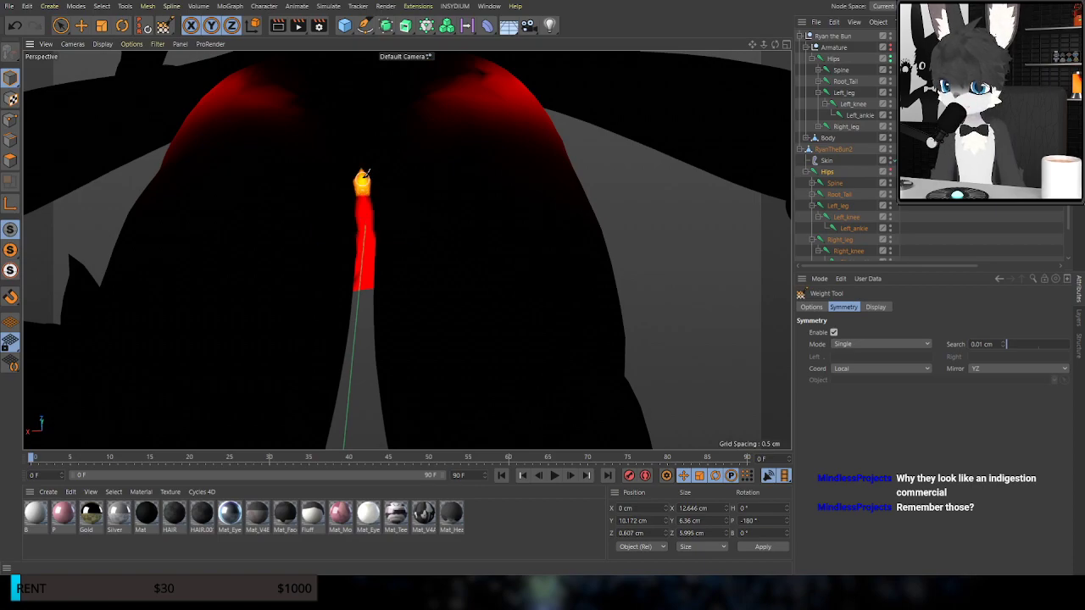
{"action": "left_click_drag", "start_coordinate": [368, 128], "coordinate": [398, 108]}
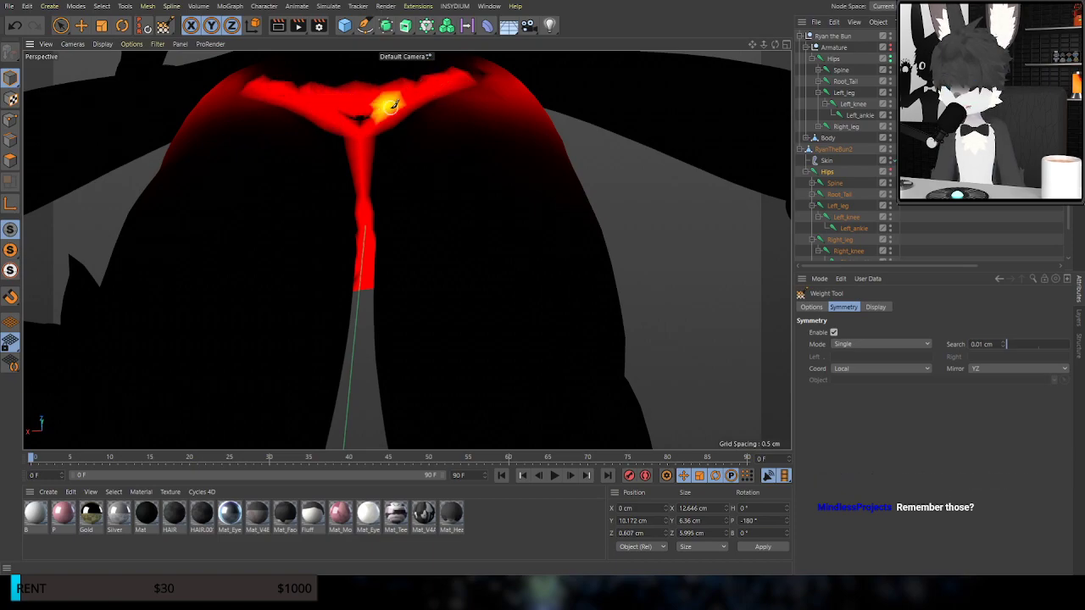
{"action": "left_click_drag", "start_coordinate": [424, 169], "coordinate": [320, 114], "text": "alt"}
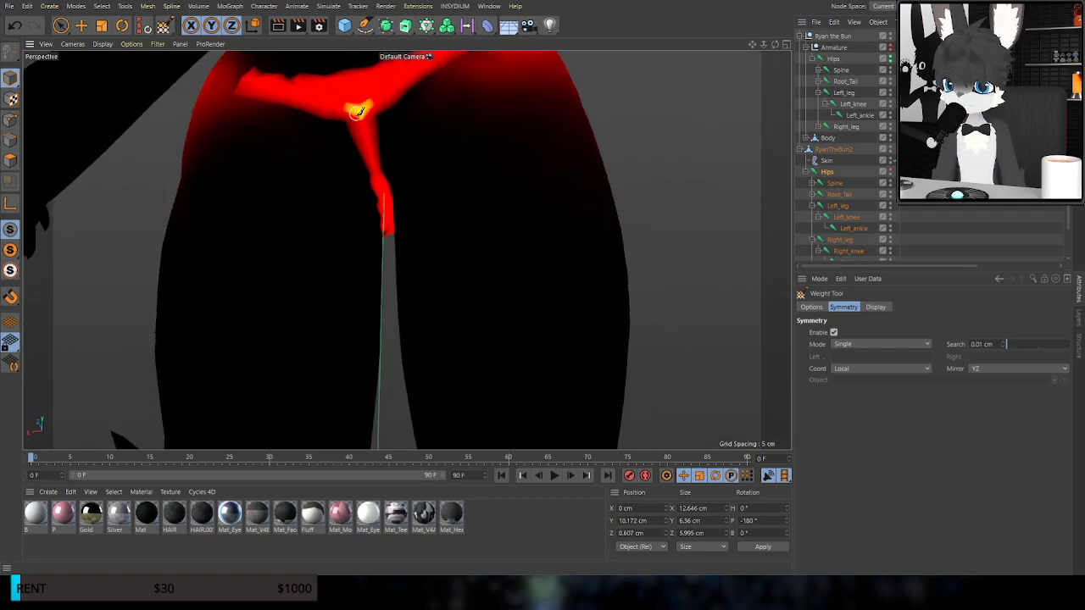
{"action": "mouse_move", "coordinate": [285, 107]}
{"action": "left_mouse_down", "text": "alt"}
{"action": "mouse_move", "coordinate": [384, 116]}
{"action": "mouse_move", "coordinate": [412, 105]}
{"action": "left_mouse_up", "text": "alt"}
{"action": "middle_click_drag", "start_coordinate": [411, 103], "coordinate": [395, 298], "text": "alt"}
{"action": "left_click_drag", "start_coordinate": [335, 245], "coordinate": [390, 249], "text": "alt"}
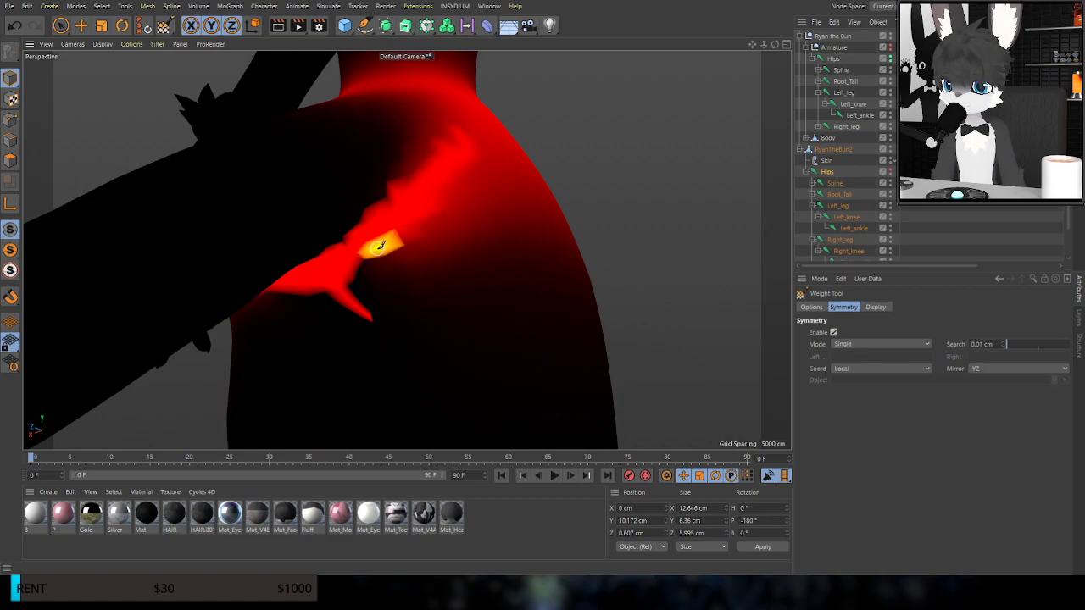
{"action": "left_click_drag", "start_coordinate": [400, 199], "coordinate": [400, 200], "text": "alt"}
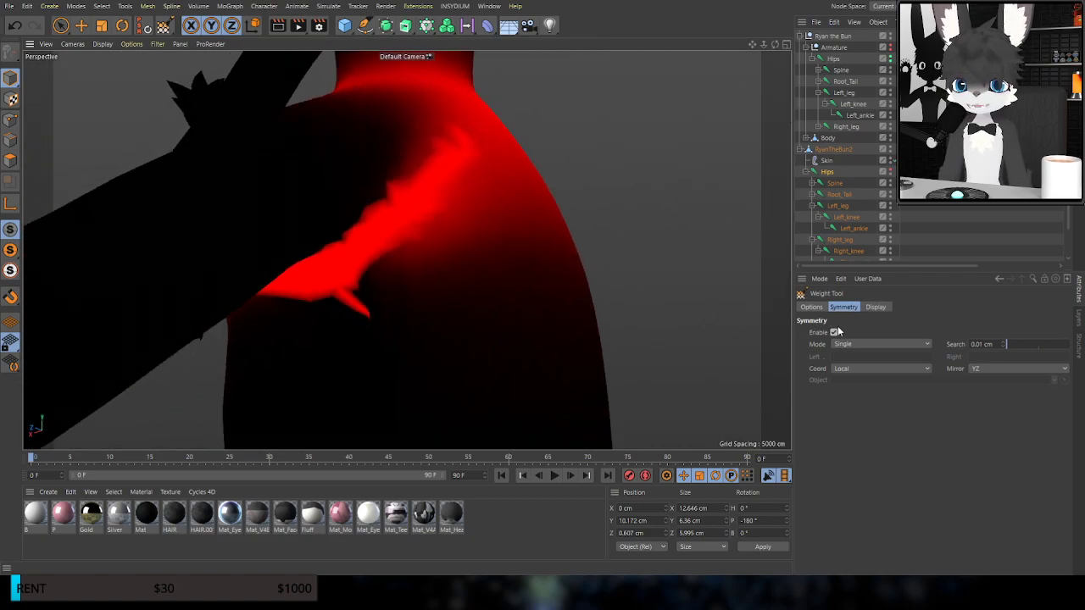
Disable Symmetry and Visible Only, enlarge the brush radius to 190 in Smooth mode, and smooth the Hips weights around the groin
{"action": "left_click", "coordinate": [812, 307]}
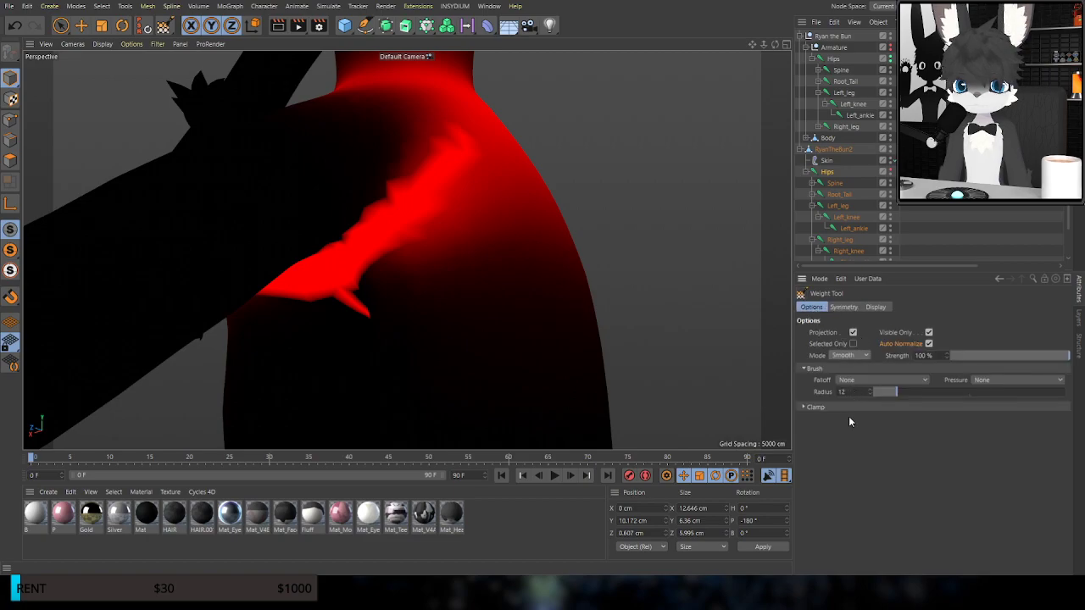
{"action": "left_click", "coordinate": [842, 307]}
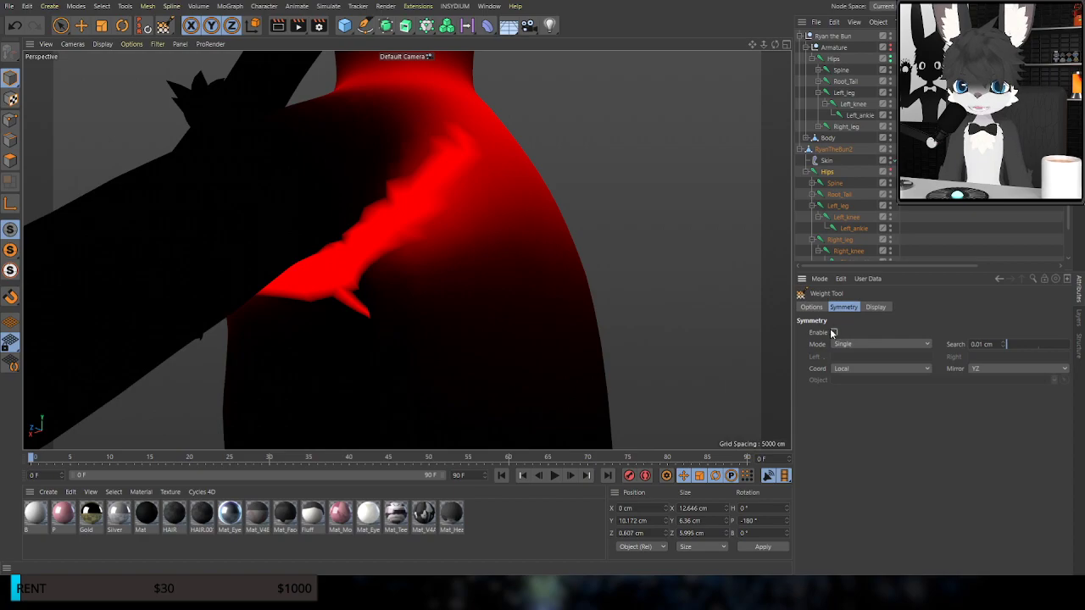
{"action": "left_click", "coordinate": [817, 309]}
{"action": "left_click_drag", "start_coordinate": [669, 313], "coordinate": [479, 337], "text": "alt"}
{"action": "scroll", "coordinate": [375, 280], "scroll_direction": "down", "scroll_amount": 7}
{"action": "mouse_move", "coordinate": [501, 284]}
{"action": "left_mouse_down", "text": "alt"}
{"action": "mouse_move", "coordinate": [468, 264]}
{"action": "mouse_move", "coordinate": [458, 282]}
{"action": "left_mouse_up", "text": "alt"}
{"action": "middle_click_drag", "start_coordinate": [457, 265], "coordinate": [559, 264]}
{"action": "mouse_move", "coordinate": [570, 260]}
{"action": "left_mouse_down"}
{"action": "mouse_move", "coordinate": [419, 264]}
{"action": "mouse_move", "coordinate": [515, 245]}
{"action": "mouse_move", "coordinate": [595, 279]}
{"action": "mouse_move", "coordinate": [442, 277]}
{"action": "mouse_move", "coordinate": [439, 293]}
{"action": "mouse_move", "coordinate": [566, 281]}
{"action": "mouse_move", "coordinate": [386, 270]}
{"action": "mouse_move", "coordinate": [594, 266]}
{"action": "mouse_move", "coordinate": [484, 271]}
{"action": "mouse_move", "coordinate": [327, 254]}
{"action": "mouse_move", "coordinate": [598, 278]}
{"action": "left_mouse_up"}
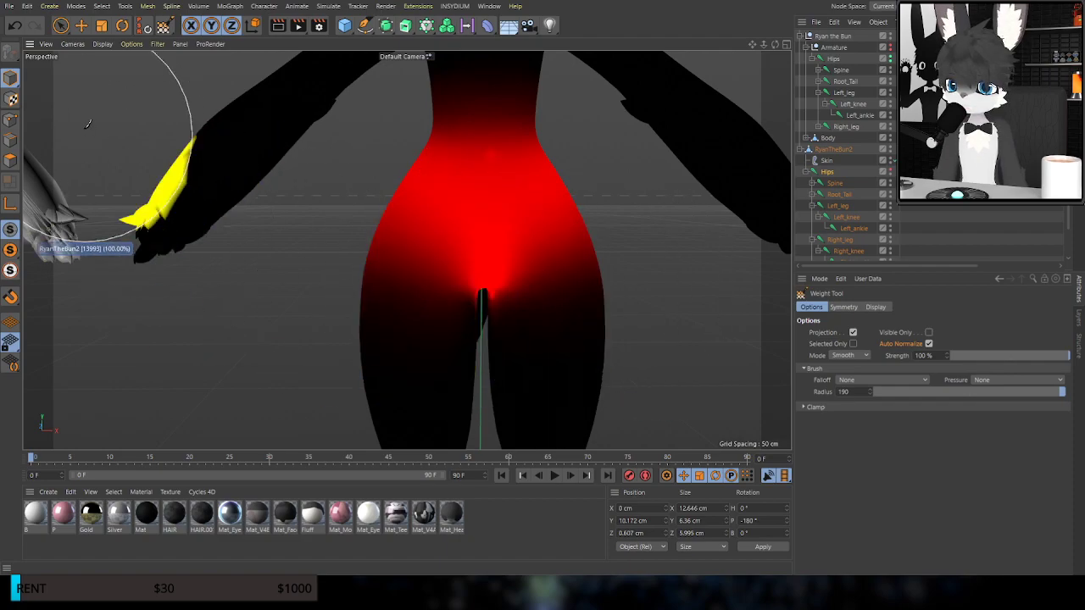
Try rotating the RyanTheBun2 Left_leg joint to check the groin deformation, and undo the rotation
{"action": "left_click", "coordinate": [123, 26]}
{"action": "mouse_move", "coordinate": [419, 218]}
{"action": "left_mouse_down", "text": "alt"}
{"action": "mouse_move", "coordinate": [374, 199]}
{"action": "mouse_move", "coordinate": [429, 206]}
{"action": "mouse_move", "coordinate": [430, 218]}
{"action": "mouse_move", "coordinate": [409, 223]}
{"action": "left_mouse_up", "text": "alt"}
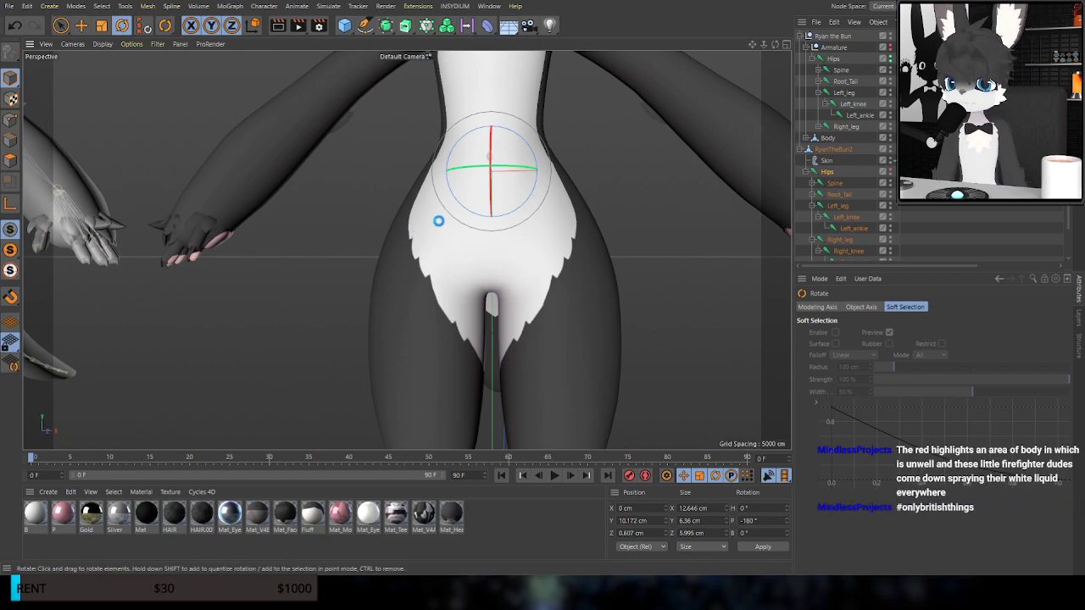
{"action": "left_click", "coordinate": [836, 188]}
{"action": "left_click", "coordinate": [839, 207]}
{"action": "left_click_drag", "start_coordinate": [566, 281], "coordinate": [591, 316], "text": "alt"}
{"action": "left_click_drag", "start_coordinate": [507, 270], "coordinate": [583, 275], "text": "alt"}
{"action": "key", "text": "ctrl+z"}
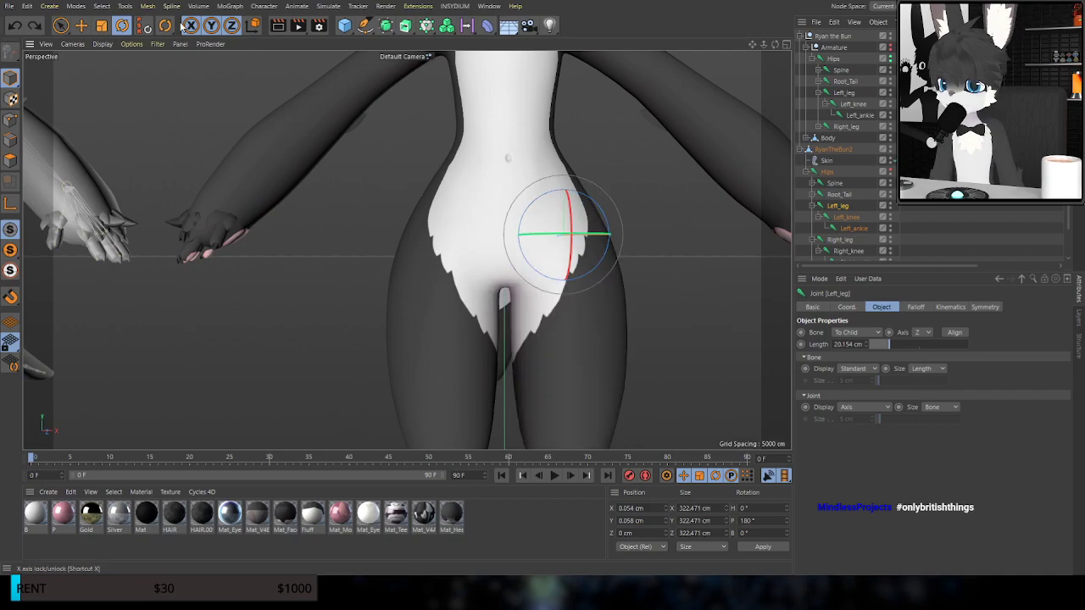
Remove stray Left_leg weight from the opposite inner thigh and crotch with the Weight Tool in Subtract mode, with Visible Only enabled
{"action": "left_click", "coordinate": [168, 34]}
{"action": "mouse_move", "coordinate": [506, 196]}
{"action": "left_mouse_down", "text": "alt"}
{"action": "mouse_move", "coordinate": [473, 133]}
{"action": "mouse_move", "coordinate": [499, 207]}
{"action": "left_mouse_up", "text": "alt"}
{"action": "middle_click_drag", "start_coordinate": [501, 208], "coordinate": [481, 154], "text": "alt"}
{"action": "mouse_move", "coordinate": [453, 169]}
{"action": "right_mouse_down", "text": "alt"}
{"action": "mouse_move", "coordinate": [407, 223]}
{"action": "mouse_move", "coordinate": [500, 284]}
{"action": "right_mouse_up", "text": "alt"}
{"action": "left_click_drag", "start_coordinate": [497, 286], "coordinate": [494, 330], "text": "alt"}
{"action": "middle_click_drag", "start_coordinate": [496, 308], "coordinate": [398, 284], "text": "alt"}
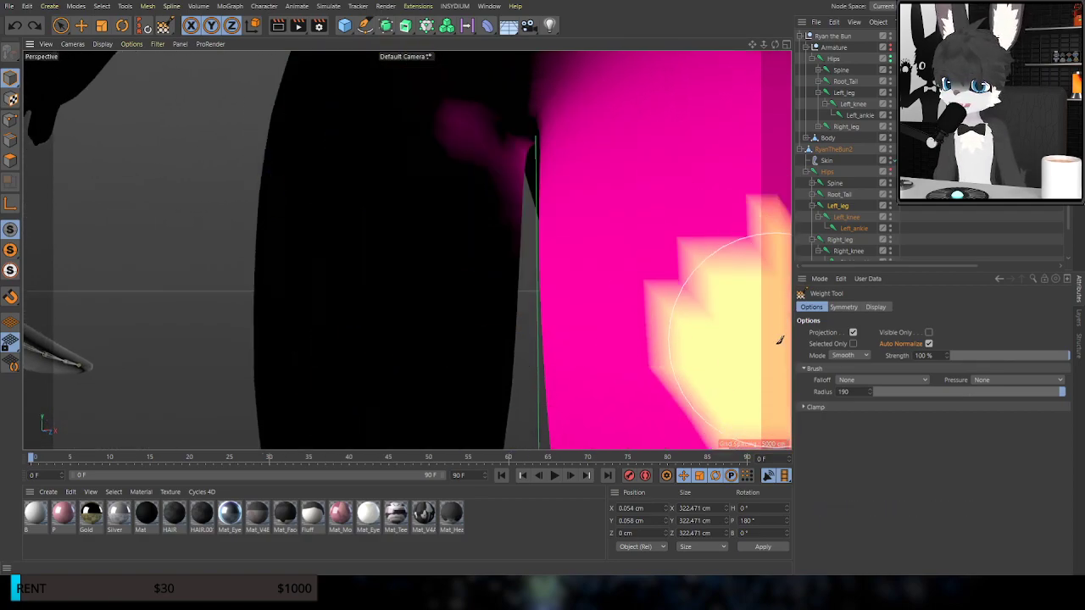
{"action": "left_click_drag", "start_coordinate": [413, 151], "coordinate": [429, 172]}
{"action": "mouse_move", "coordinate": [353, 227]}
{"action": "left_mouse_down", "text": "alt"}
{"action": "mouse_move", "coordinate": [370, 220]}
{"action": "mouse_move", "coordinate": [379, 188]}
{"action": "left_mouse_up", "text": "alt"}
{"action": "left_click", "coordinate": [380, 189]}
{"action": "left_click_drag", "start_coordinate": [391, 236], "coordinate": [405, 254]}
{"action": "left_click", "coordinate": [929, 332]}
{"action": "mouse_move", "coordinate": [442, 161]}
{"action": "left_mouse_down"}
{"action": "mouse_move", "coordinate": [436, 152]}
{"action": "mouse_move", "coordinate": [443, 273]}
{"action": "mouse_move", "coordinate": [438, 227]}
{"action": "mouse_move", "coordinate": [416, 257]}
{"action": "mouse_move", "coordinate": [303, 267]}
{"action": "left_mouse_up"}
Examine the Left_leg weights around the outer hip and back of the thigh, and undo the last brush stroke
{"action": "scroll", "coordinate": [309, 262], "scroll_direction": "down", "scroll_amount": 5}
{"action": "left_click_drag", "start_coordinate": [382, 260], "coordinate": [302, 257], "text": "alt"}
{"action": "left_click_drag", "start_coordinate": [453, 250], "coordinate": [318, 240], "text": "alt"}
{"action": "left_click_drag", "start_coordinate": [514, 216], "coordinate": [189, 228], "text": "alt"}
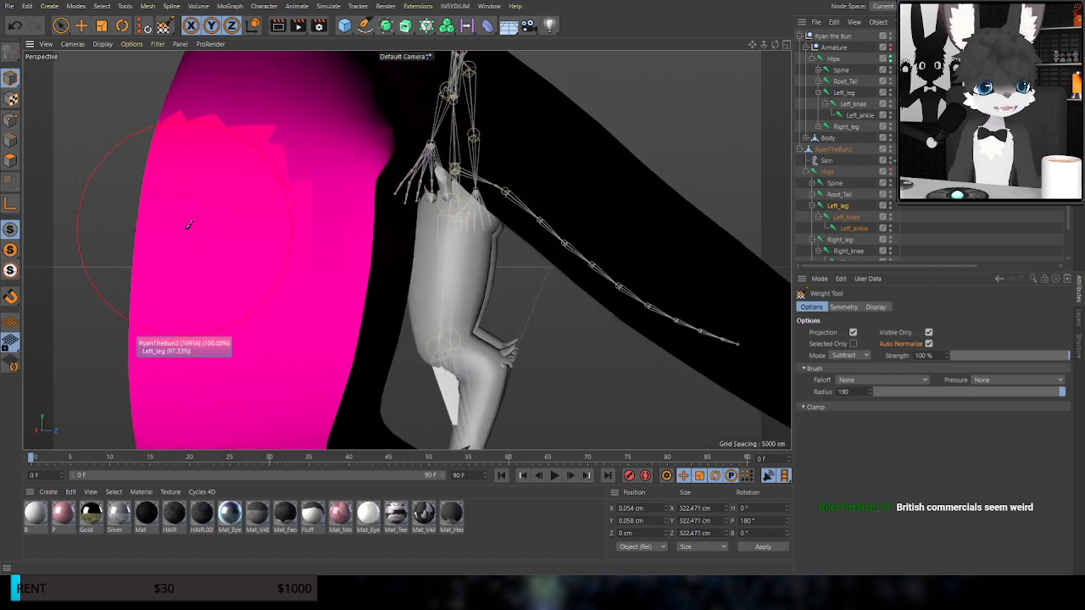
{"action": "left_click_drag", "start_coordinate": [344, 237], "coordinate": [266, 232], "text": "alt"}
{"action": "mouse_move", "coordinate": [481, 237]}
{"action": "left_mouse_down", "text": "alt"}
{"action": "mouse_move", "coordinate": [430, 199]}
{"action": "mouse_move", "coordinate": [392, 141]}
{"action": "mouse_move", "coordinate": [407, 222]}
{"action": "mouse_move", "coordinate": [391, 238]}
{"action": "mouse_move", "coordinate": [395, 297]}
{"action": "mouse_move", "coordinate": [382, 223]}
{"action": "mouse_move", "coordinate": [399, 194]}
{"action": "mouse_move", "coordinate": [476, 387]}
{"action": "mouse_move", "coordinate": [351, 296]}
{"action": "mouse_move", "coordinate": [393, 243]}
{"action": "mouse_move", "coordinate": [441, 254]}
{"action": "mouse_move", "coordinate": [458, 235]}
{"action": "mouse_move", "coordinate": [448, 237]}
{"action": "mouse_move", "coordinate": [478, 224]}
{"action": "left_mouse_up", "text": "alt"}
{"action": "scroll", "coordinate": [413, 227], "scroll_direction": "up", "scroll_amount": 4}
{"action": "key", "text": "ctrl+z"}
{"action": "mouse_move", "coordinate": [477, 220]}
{"action": "left_mouse_down", "text": "alt"}
{"action": "mouse_move", "coordinate": [412, 214]}
{"action": "mouse_move", "coordinate": [529, 231]}
{"action": "mouse_move", "coordinate": [492, 229]}
{"action": "mouse_move", "coordinate": [495, 241]}
{"action": "mouse_move", "coordinate": [429, 227]}
{"action": "mouse_move", "coordinate": [703, 252]}
{"action": "left_mouse_up", "text": "alt"}
Test the Left_leg joint by rotating it and viewing the hip from front and back, undoing each rotation
{"action": "left_click", "coordinate": [123, 26]}
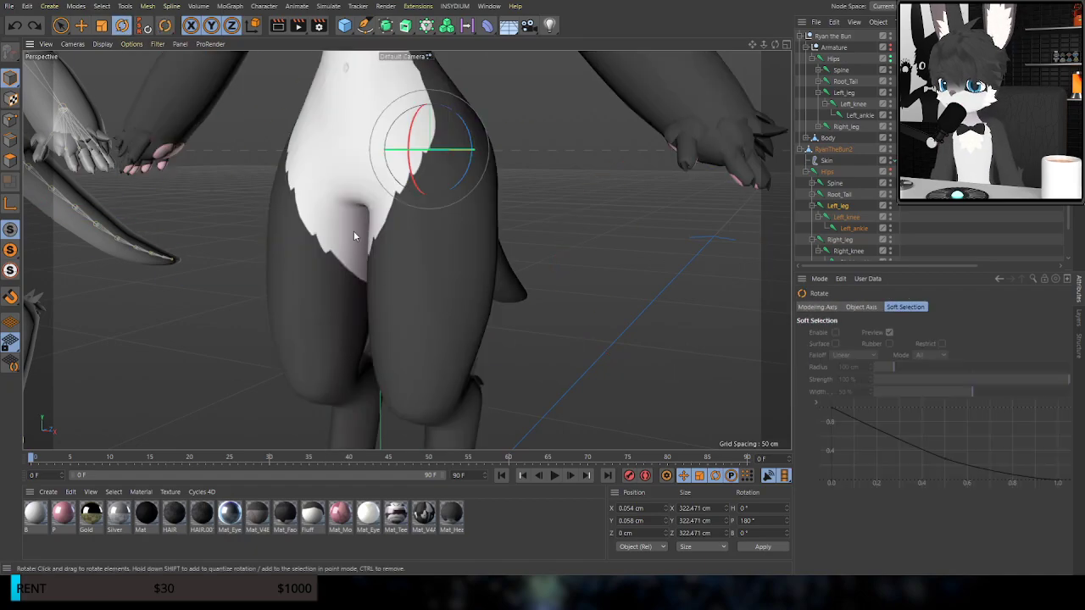
{"action": "left_click_drag", "start_coordinate": [413, 177], "coordinate": [414, 138]}
{"action": "left_click_drag", "start_coordinate": [433, 221], "coordinate": [301, 217], "text": "alt"}
{"action": "key", "text": "ctrl+z"}
{"action": "left_click_drag", "start_coordinate": [631, 172], "coordinate": [471, 225]}
{"action": "key", "text": "ctrl+z"}
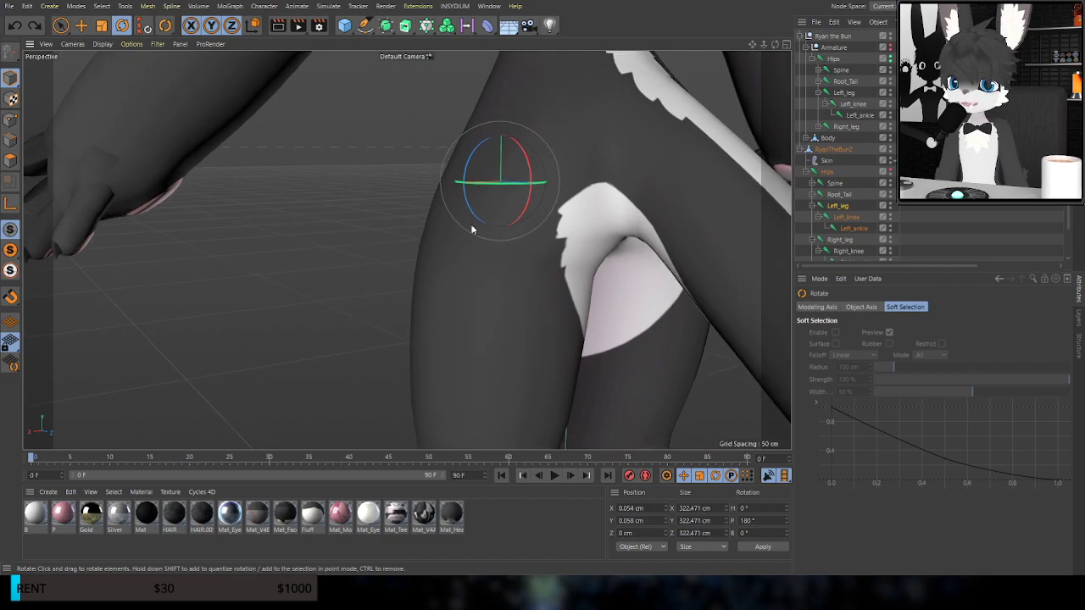
Subtract leftover Left_leg weight from the opposite thigh and the area beneath the tail, working from behind
{"action": "left_click", "coordinate": [186, 69]}
{"action": "left_click_drag", "start_coordinate": [510, 261], "coordinate": [496, 202], "text": "alt"}
{"action": "left_click_drag", "start_coordinate": [510, 261], "coordinate": [451, 220], "text": "alt"}
{"action": "left_click_drag", "start_coordinate": [411, 185], "coordinate": [477, 217], "text": "alt"}
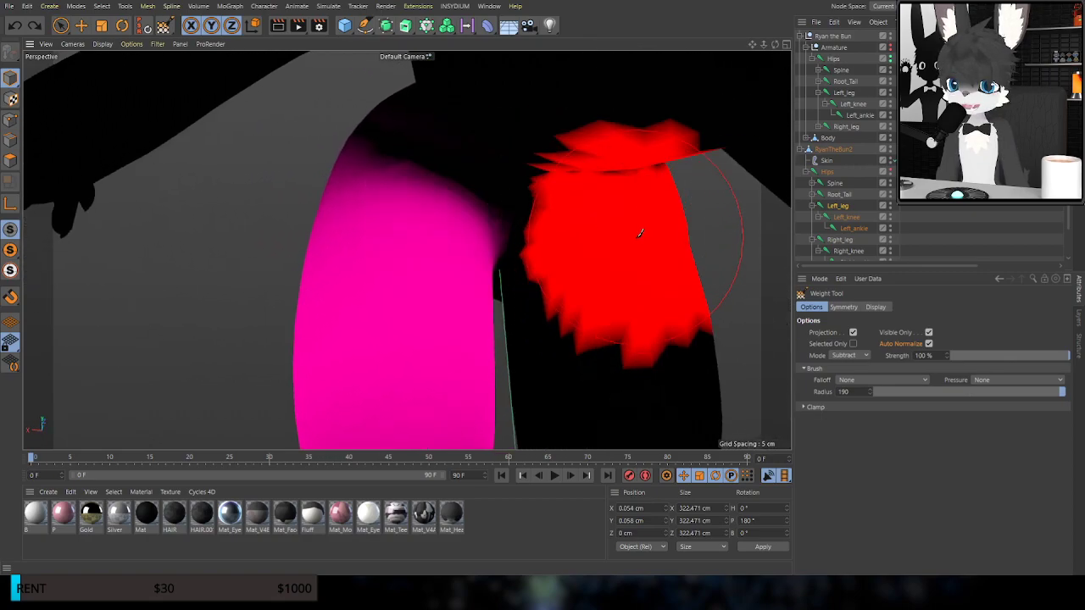
{"action": "left_click_drag", "start_coordinate": [640, 234], "coordinate": [650, 359]}
{"action": "mouse_move", "coordinate": [596, 240]}
{"action": "left_mouse_down", "text": "alt"}
{"action": "mouse_move", "coordinate": [613, 278]}
{"action": "mouse_move", "coordinate": [633, 242]}
{"action": "left_mouse_up", "text": "alt"}
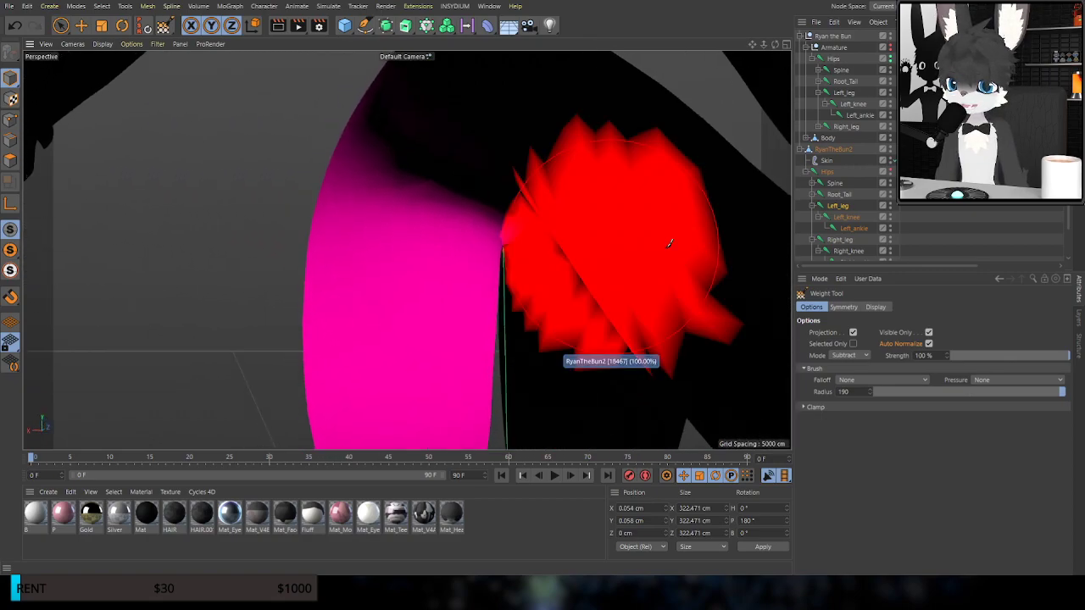
Try adding Left_leg weight to the upper back thigh with a radius of 64, and smooth it with a radius of 152
{"action": "left_click", "coordinate": [850, 377]}
{"action": "middle_click_drag", "start_coordinate": [403, 201], "coordinate": [324, 192]}
{"action": "mouse_move", "coordinate": [394, 218]}
{"action": "left_mouse_down", "text": "alt"}
{"action": "mouse_move", "coordinate": [472, 287]}
{"action": "mouse_move", "coordinate": [446, 246]}
{"action": "left_mouse_up", "text": "alt"}
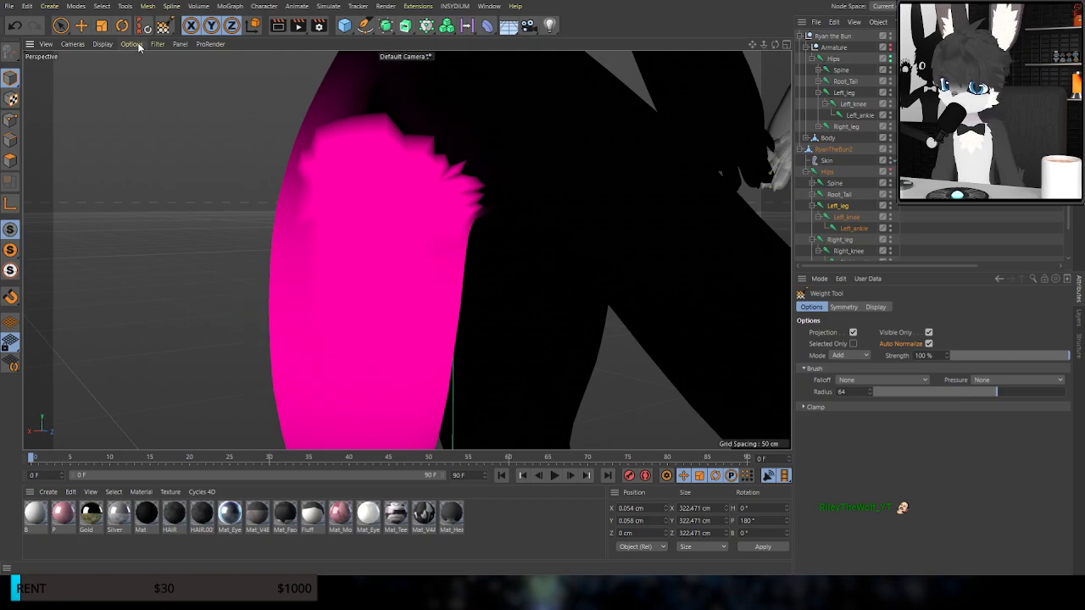
{"action": "left_click", "coordinate": [852, 420]}
{"action": "left_click_drag", "start_coordinate": [422, 208], "coordinate": [450, 199], "text": "alt"}
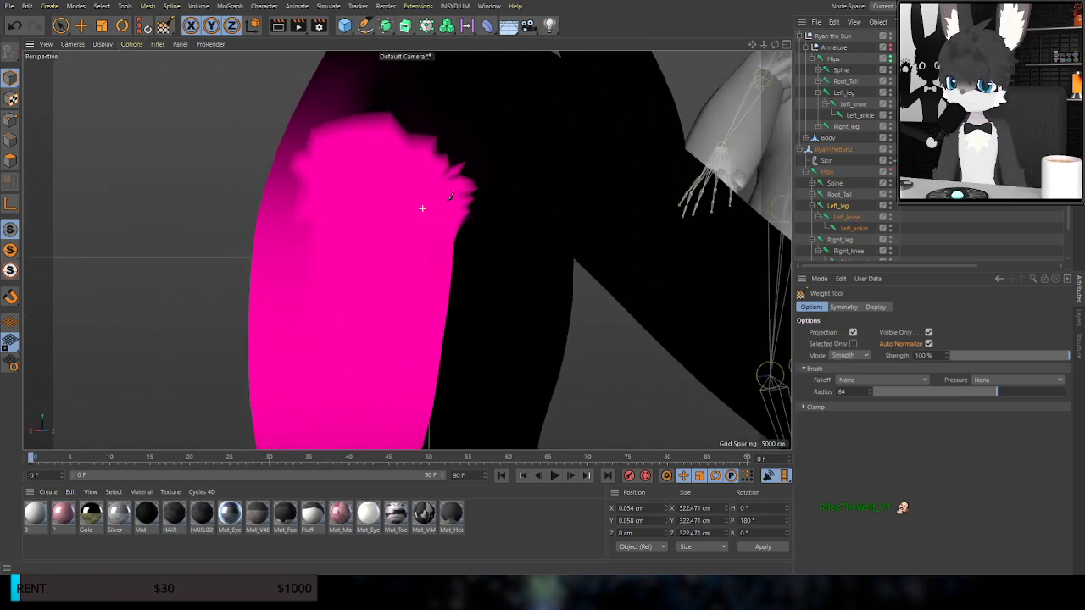
{"action": "middle_click_drag", "start_coordinate": [450, 199], "coordinate": [480, 242], "text": "alt"}
{"action": "middle_click_drag", "start_coordinate": [415, 212], "coordinate": [456, 235]}
{"action": "mouse_move", "coordinate": [394, 194]}
{"action": "left_mouse_down"}
{"action": "mouse_move", "coordinate": [501, 283]}
{"action": "mouse_move", "coordinate": [376, 194]}
{"action": "mouse_move", "coordinate": [364, 198]}
{"action": "mouse_move", "coordinate": [381, 245]}
{"action": "mouse_move", "coordinate": [502, 251]}
{"action": "mouse_move", "coordinate": [450, 249]}
{"action": "mouse_move", "coordinate": [413, 233]}
{"action": "left_mouse_up"}
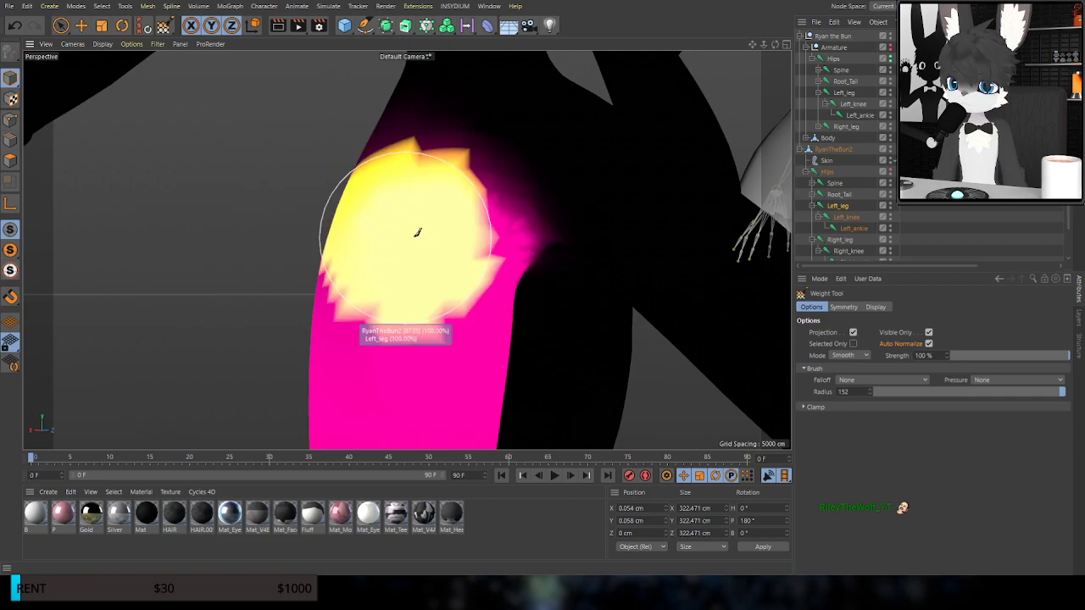
Test-rotate the Left_leg joint, then undo the rotation and the added and smoothed weight on the back of the thigh
{"action": "left_click", "coordinate": [124, 26]}
{"action": "left_click_drag", "start_coordinate": [438, 207], "coordinate": [417, 269]}
{"action": "key", "text": "ctrl+z"}
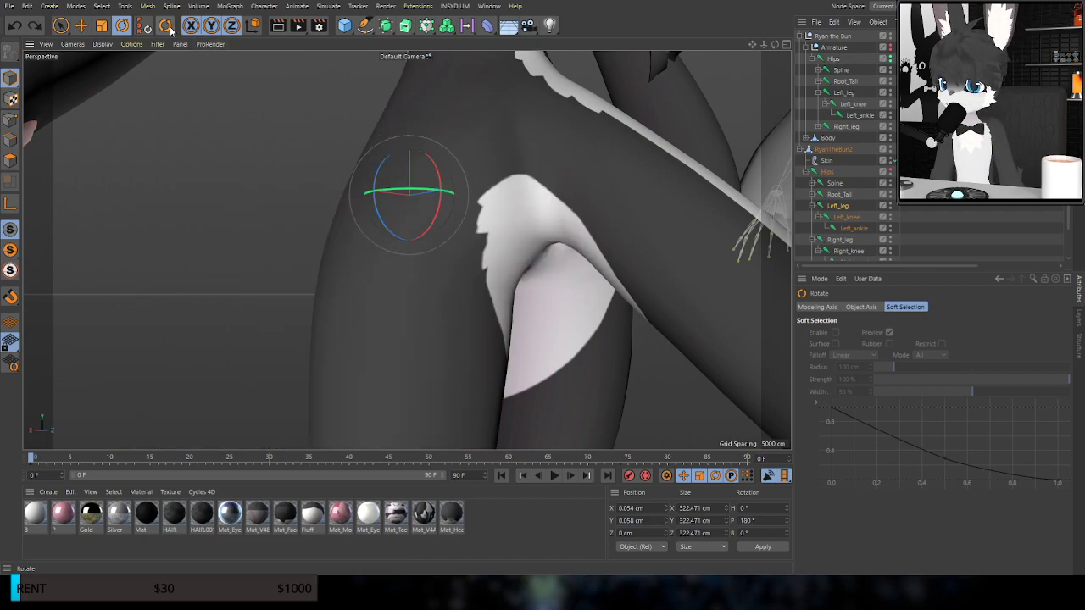
{"action": "left_click", "coordinate": [185, 61]}
{"action": "key", "text": "ctrl+z"}
{"action": "key", "text": "ctrl+z"}
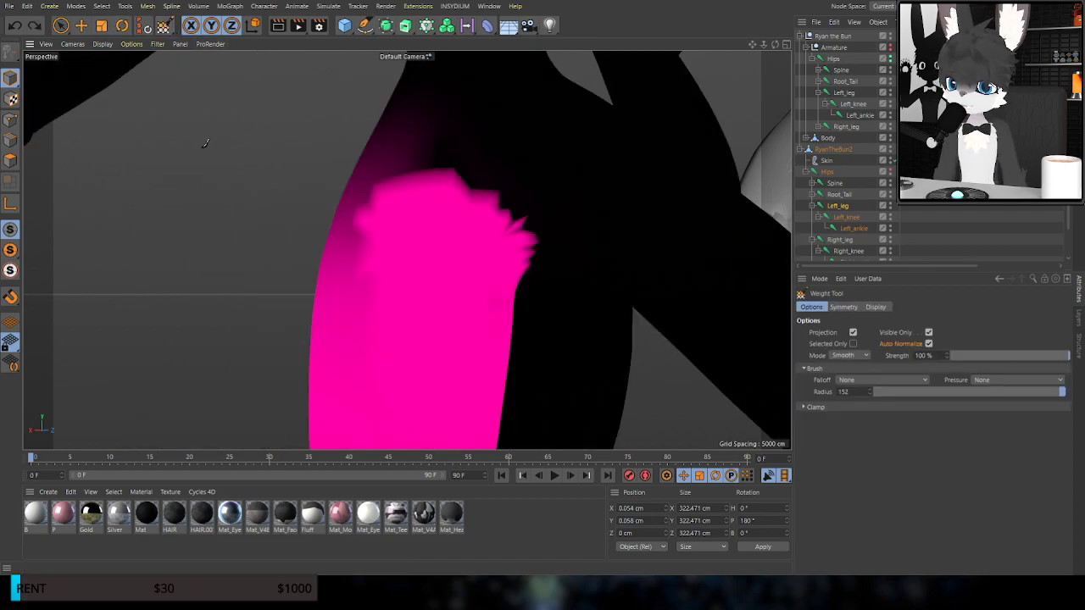
{"action": "key", "text": "ctrl+z"}
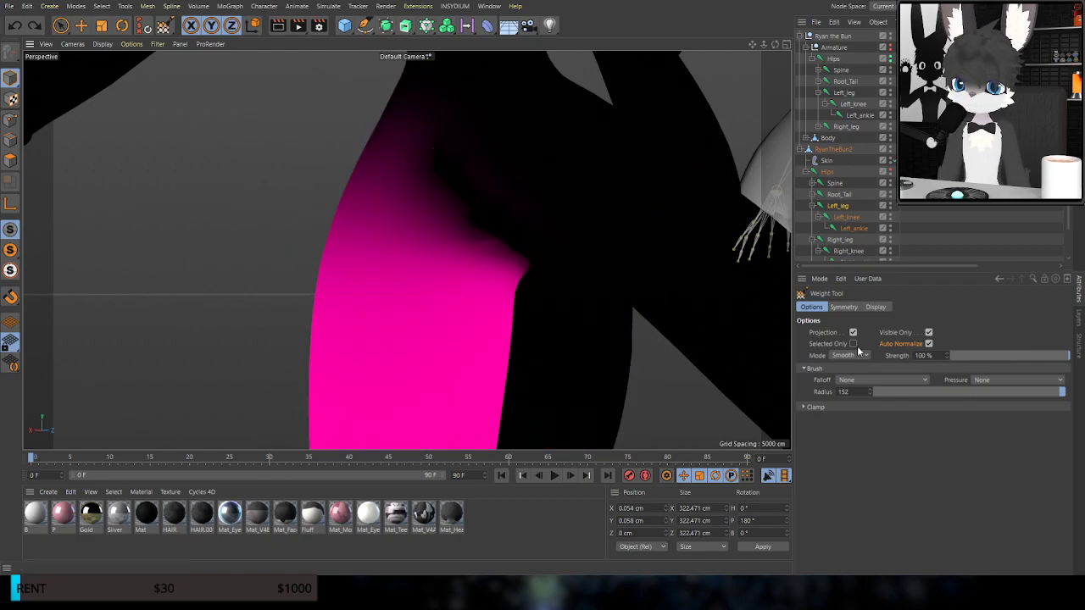
Subtract Left_leg weight around the tail base and crotch, test-rotate the joint, and undo the rotation
{"action": "left_click", "coordinate": [855, 384]}
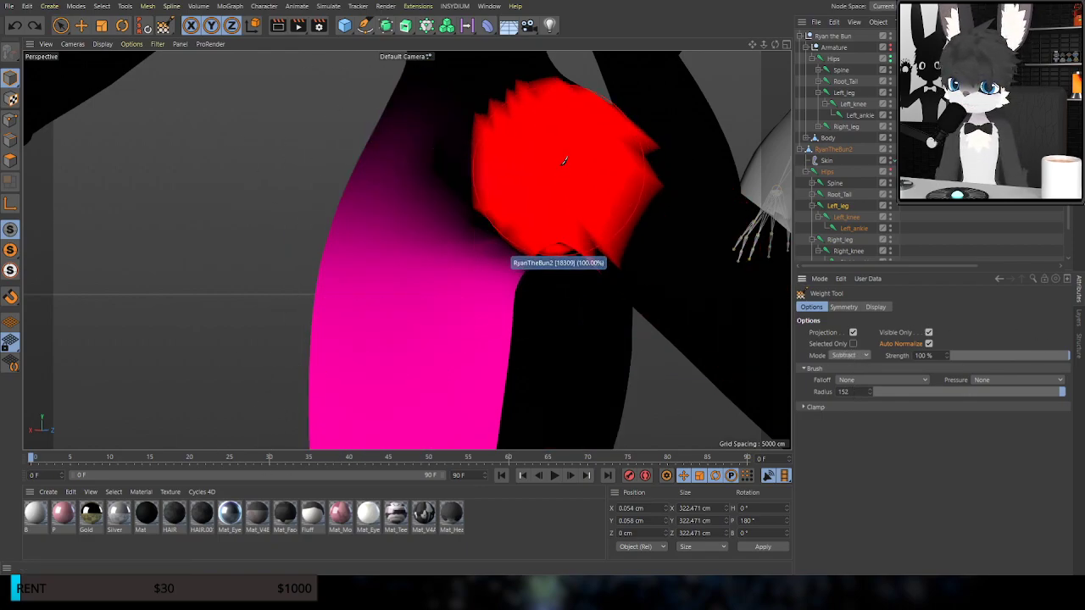
{"action": "mouse_move", "coordinate": [519, 184]}
{"action": "left_mouse_down", "text": "alt"}
{"action": "mouse_move", "coordinate": [545, 206]}
{"action": "mouse_move", "coordinate": [521, 225]}
{"action": "mouse_move", "coordinate": [444, 209]}
{"action": "mouse_move", "coordinate": [583, 196]}
{"action": "mouse_move", "coordinate": [507, 181]}
{"action": "mouse_move", "coordinate": [538, 215]}
{"action": "left_mouse_up", "text": "alt"}
{"action": "left_click", "coordinate": [123, 26]}
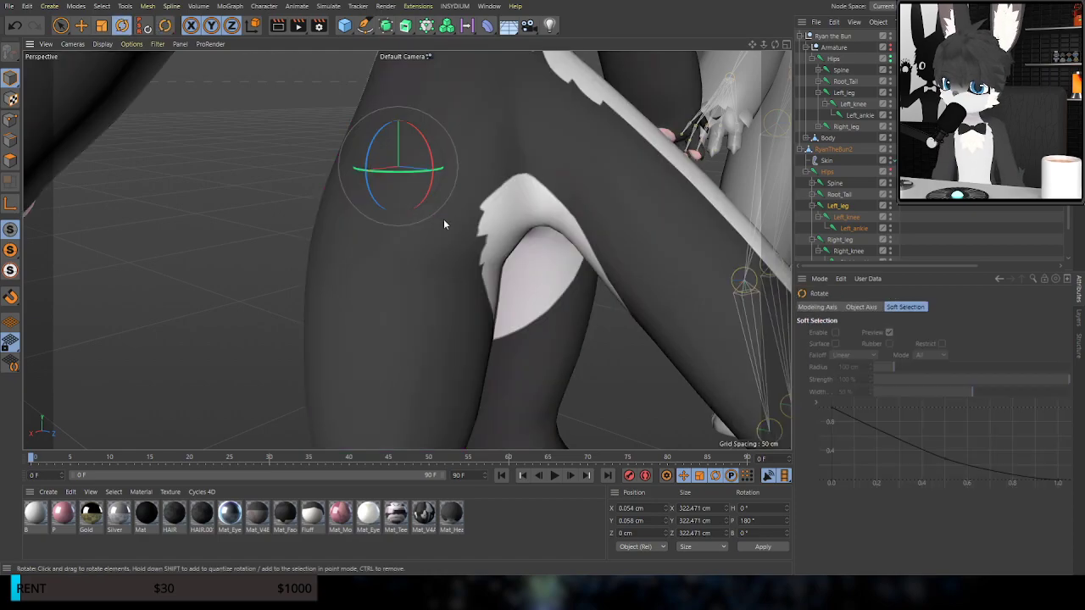
{"action": "mouse_move", "coordinate": [430, 158]}
{"action": "left_mouse_down"}
{"action": "mouse_move", "coordinate": [438, 217]}
{"action": "mouse_move", "coordinate": [420, 149]}
{"action": "left_mouse_up"}
{"action": "key", "text": "ctrl+z"}
Compare the hip deformation by rotating Left_leg on the original Ryan the Bun rig and on RyanTheBun2, undoing both rotations
{"action": "middle_click_drag", "start_coordinate": [556, 204], "coordinate": [58, 278], "text": "alt"}
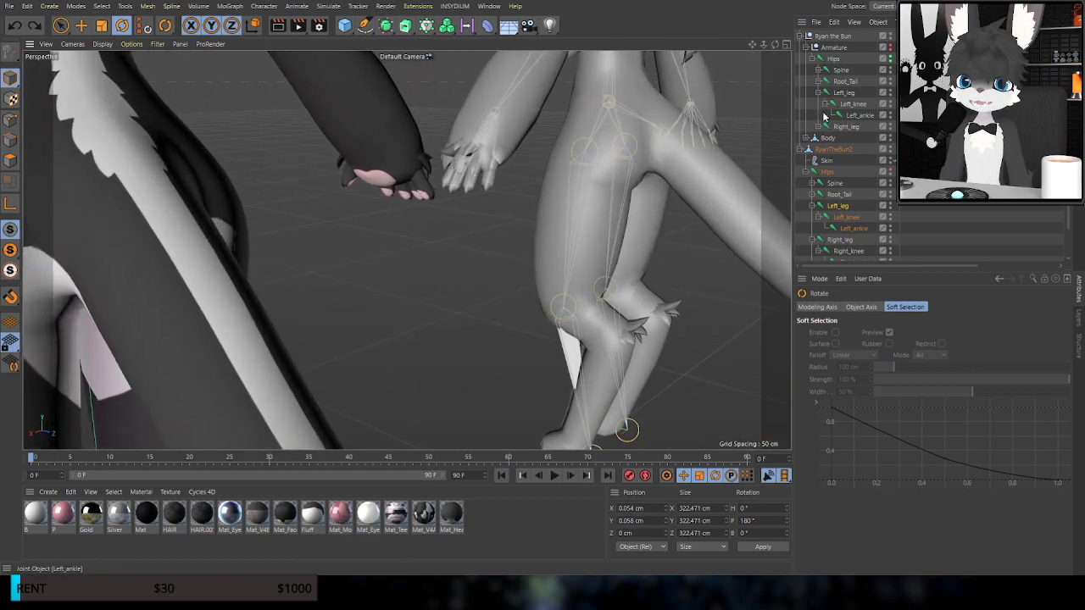
{"action": "left_click", "coordinate": [843, 96]}
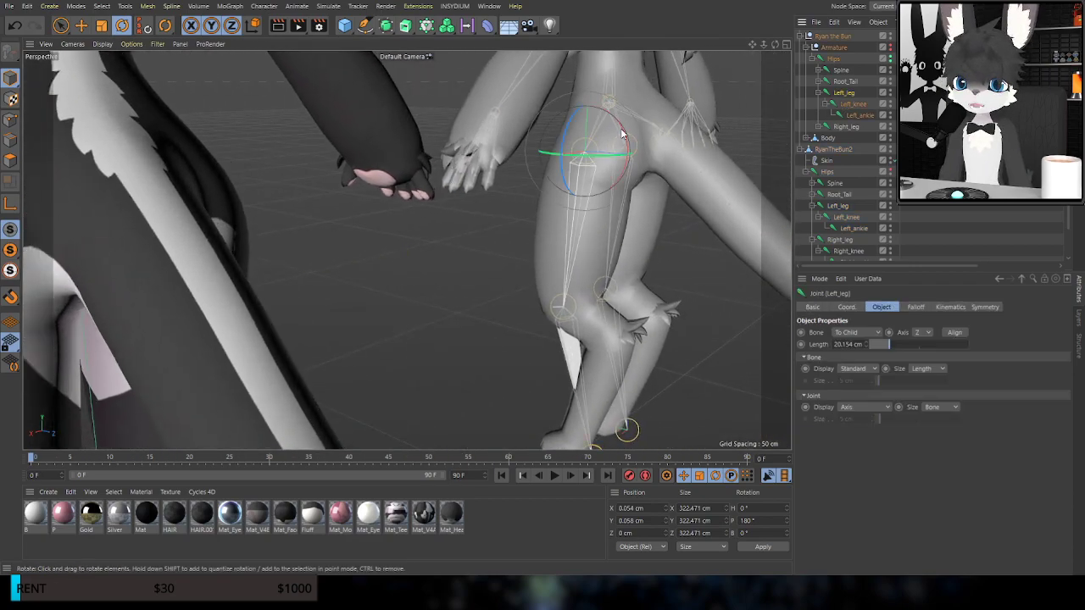
{"action": "left_click_drag", "start_coordinate": [627, 139], "coordinate": [629, 188]}
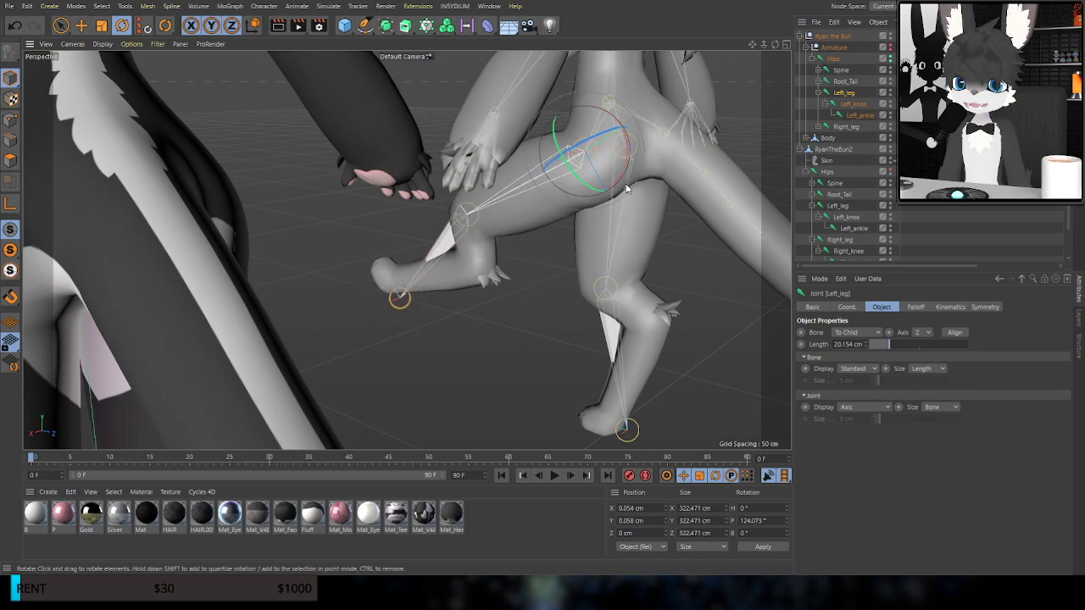
{"action": "key", "text": "ctrl+z"}
{"action": "middle_click_drag", "start_coordinate": [251, 198], "coordinate": [423, 174], "text": "alt"}
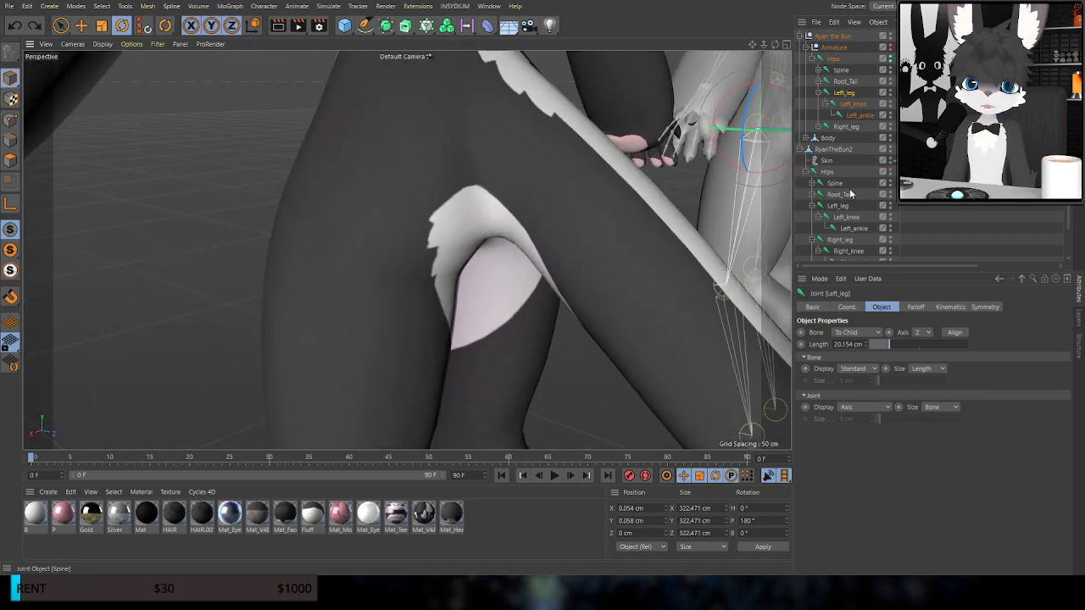
{"action": "left_click_drag", "start_coordinate": [385, 168], "coordinate": [401, 220]}
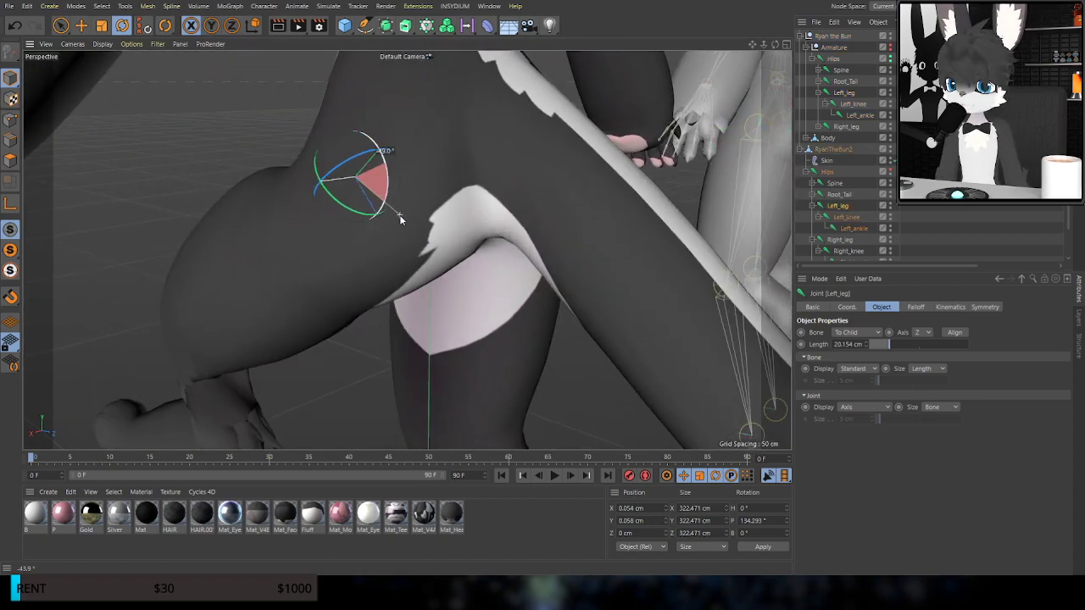
{"action": "key", "text": "ctrl+z"}
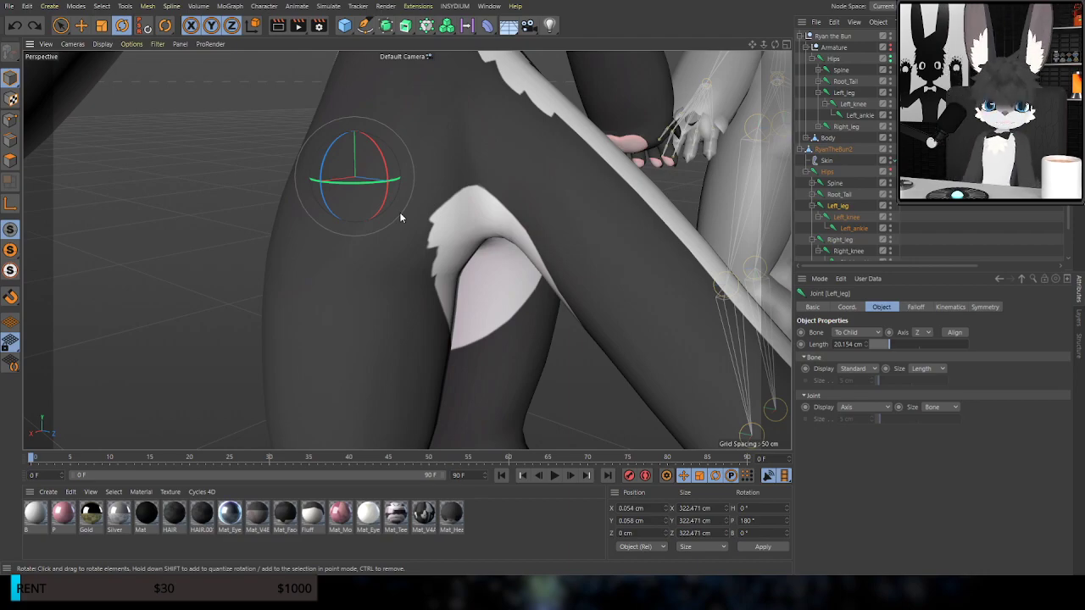
Check the Left_leg weights on RyanTheBun2 against the original rig's left leg joints, and reselect the RyanTheBun2 Left_leg
{"action": "left_click", "coordinate": [165, 26]}
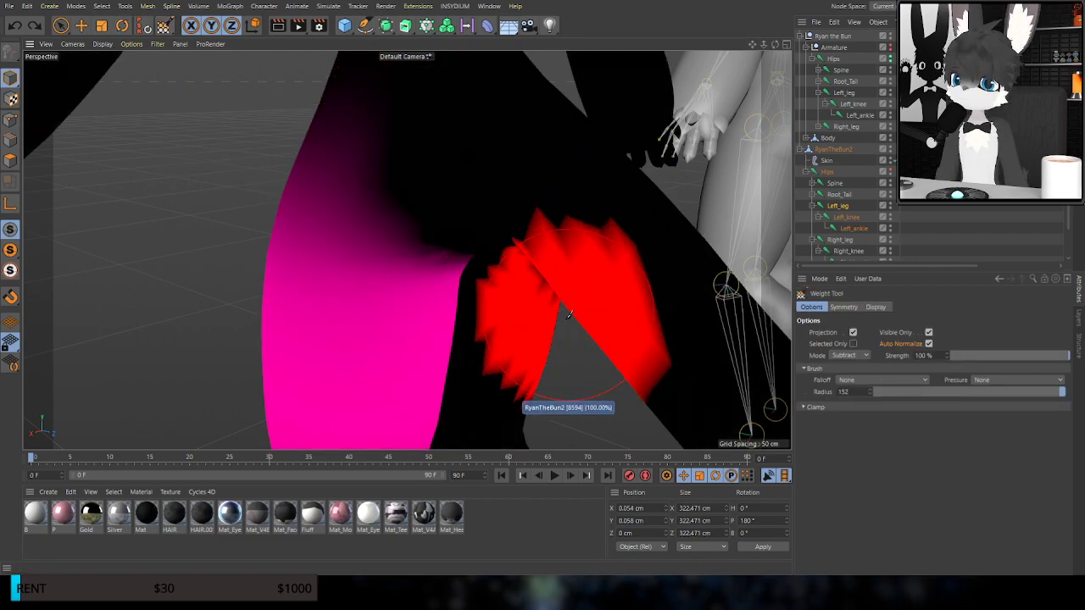
{"action": "left_click", "coordinate": [843, 93]}
{"action": "middle_click_drag", "start_coordinate": [517, 199], "coordinate": [83, 231], "text": "alt"}
{"action": "left_click_drag", "start_coordinate": [83, 230], "coordinate": [734, 215], "text": "alt"}
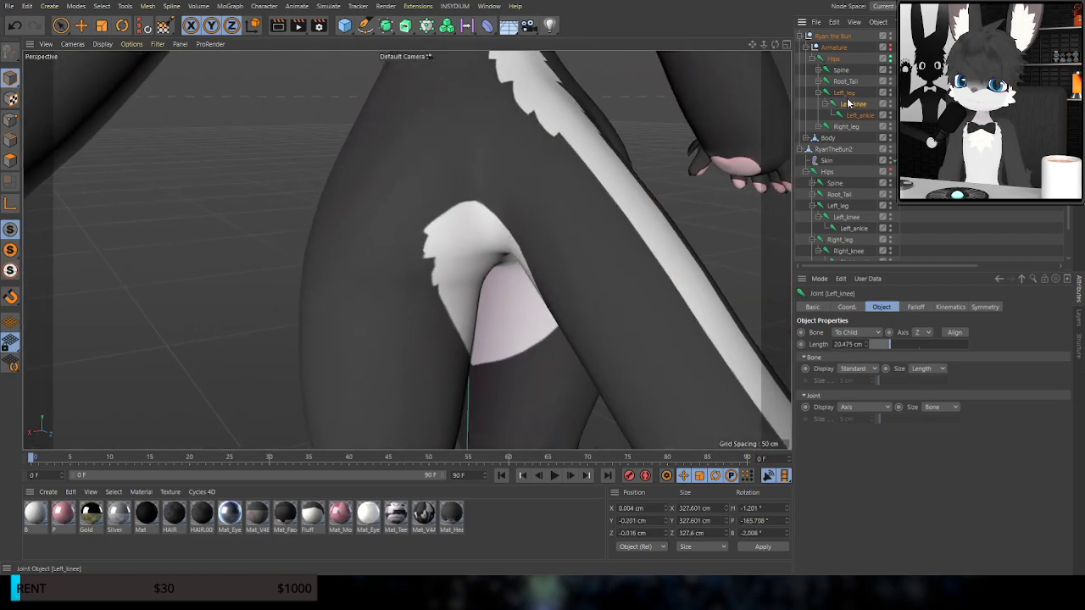
{"action": "left_click", "coordinate": [839, 206]}
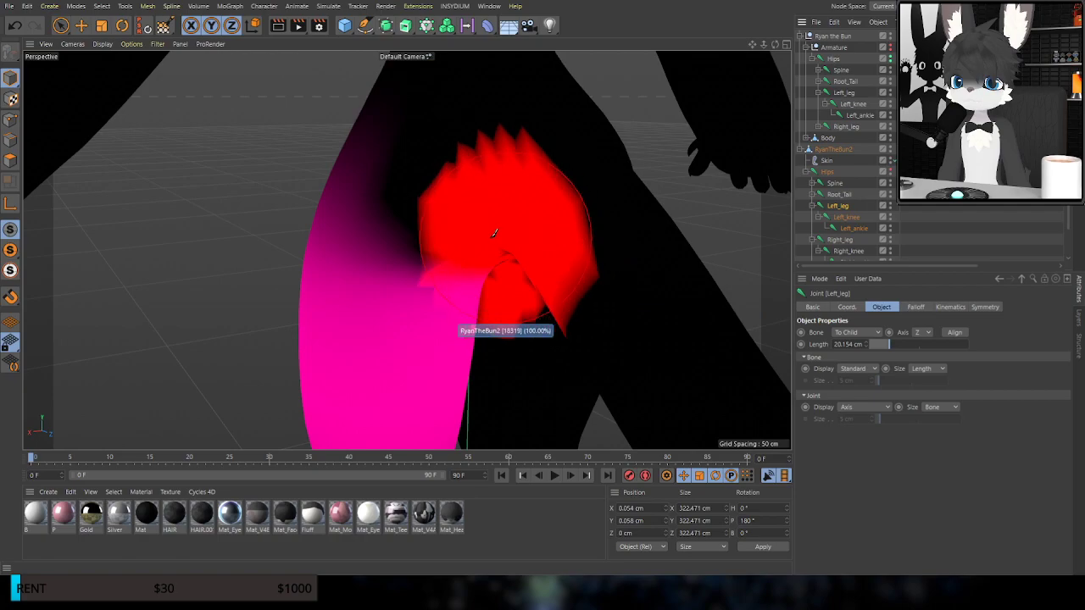
Leave weight painting for the Move tool and save the scene as RyanTheBun2RIGGED.c4d
{"action": "scroll", "coordinate": [391, 211], "scroll_direction": "down", "scroll_amount": 5}
{"action": "scroll", "coordinate": [392, 214], "scroll_direction": "down", "scroll_amount": 1}
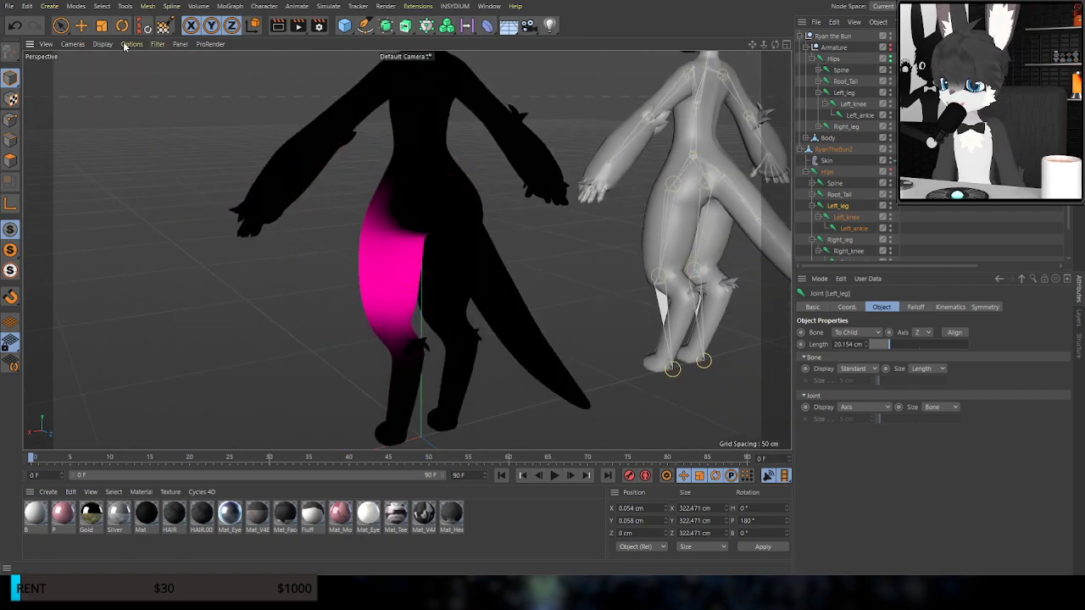
{"action": "left_click", "coordinate": [82, 27]}
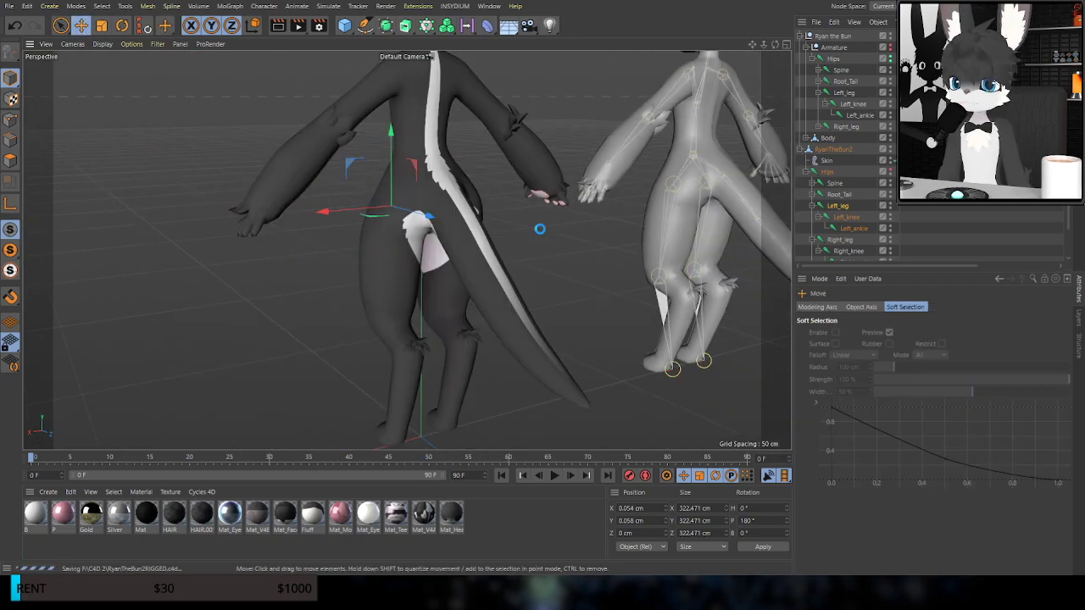
Try copying the original Body's weight tag onto RyanTheBun2, and undo the copy
{"action": "left_click_drag", "start_coordinate": [540, 228], "coordinate": [461, 247], "text": "alt"}
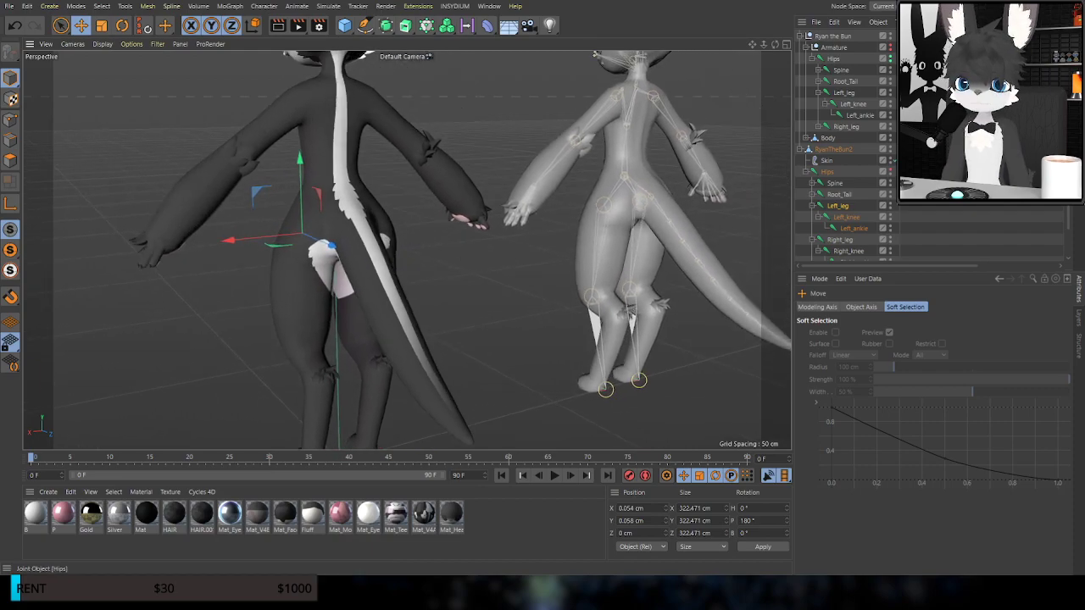
{"action": "left_click", "coordinate": [929, 149]}
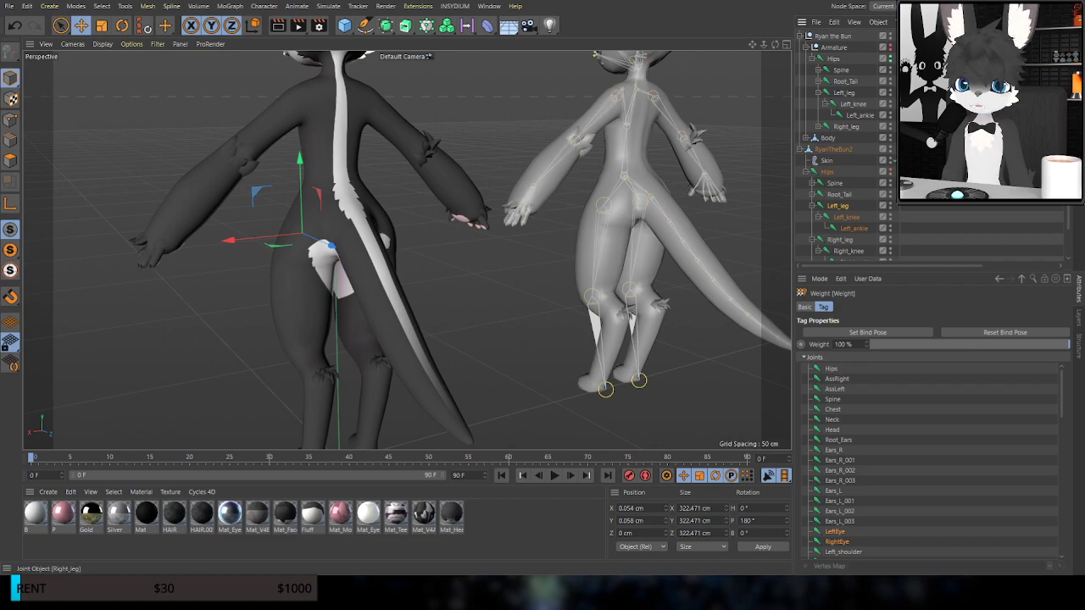
{"action": "left_click_drag", "start_coordinate": [929, 137], "coordinate": [932, 149], "text": "ctrl"}
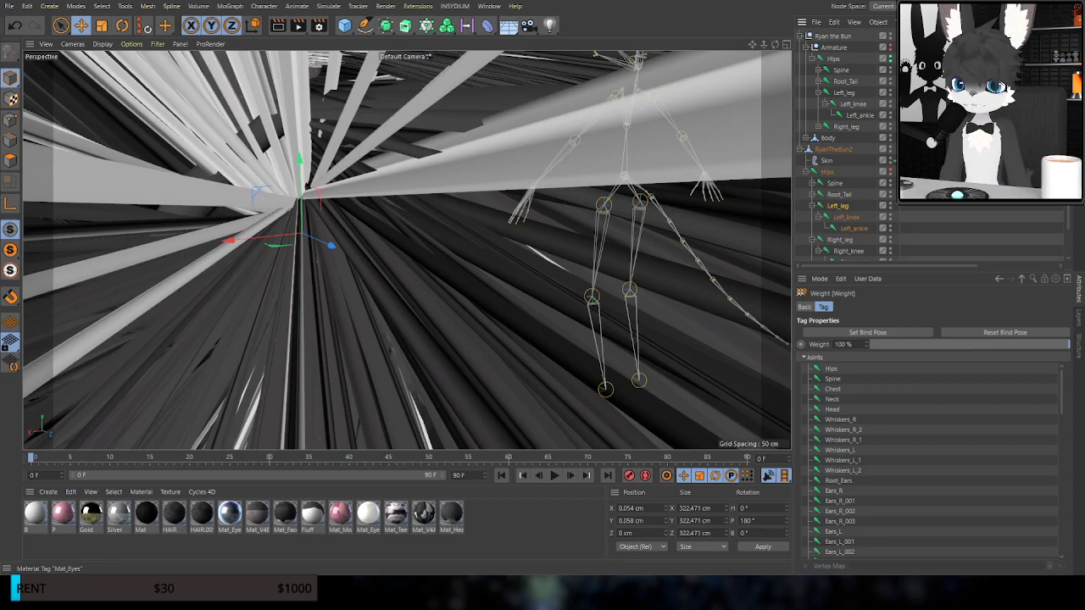
{"action": "scroll", "coordinate": [334, 188], "scroll_direction": "down", "scroll_amount": 2}
{"action": "mouse_move", "coordinate": [467, 228]}
{"action": "left_mouse_down", "text": "alt"}
{"action": "mouse_move", "coordinate": [500, 245]}
{"action": "mouse_move", "coordinate": [460, 221]}
{"action": "mouse_move", "coordinate": [630, 212]}
{"action": "mouse_move", "coordinate": [746, 177]}
{"action": "mouse_move", "coordinate": [577, 183]}
{"action": "mouse_move", "coordinate": [449, 228]}
{"action": "left_mouse_up", "text": "alt"}
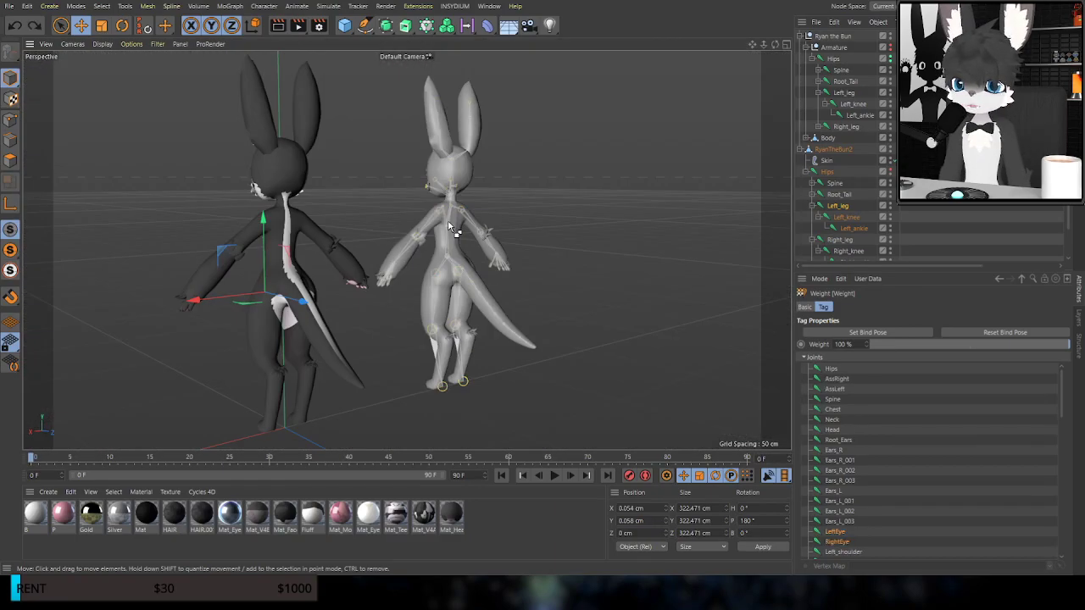
{"action": "left_click_drag", "start_coordinate": [447, 220], "coordinate": [518, 241], "text": "alt"}
{"action": "scroll", "coordinate": [520, 246], "scroll_direction": "up", "scroll_amount": 5}
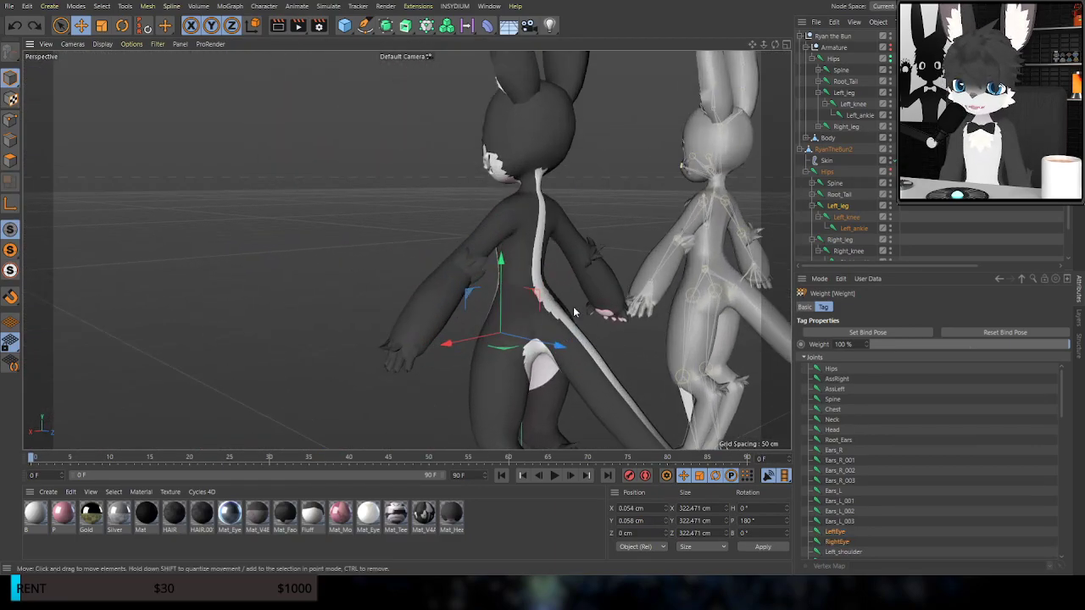
Deselect the RyanTheBun2 Left_leg joint and save the scene, viewing both characters from the front
{"action": "left_click", "coordinate": [250, 204]}
{"action": "left_click_drag", "start_coordinate": [250, 203], "coordinate": [545, 289], "text": "alt"}
{"action": "key", "text": "ctrl+s"}
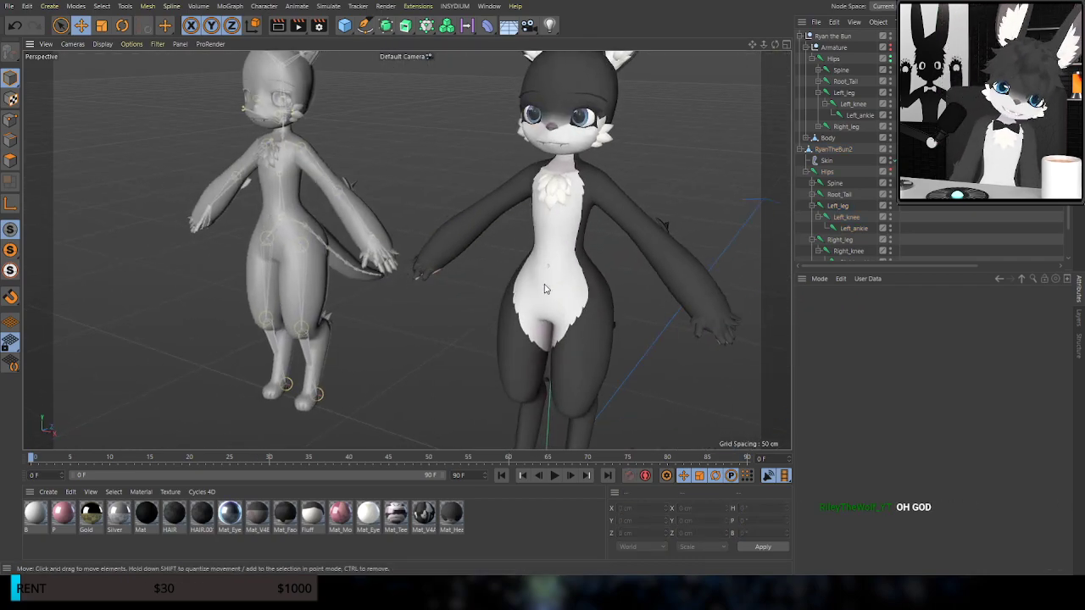
{"action": "middle_click_drag", "start_coordinate": [584, 268], "coordinate": [597, 318], "text": "alt"}
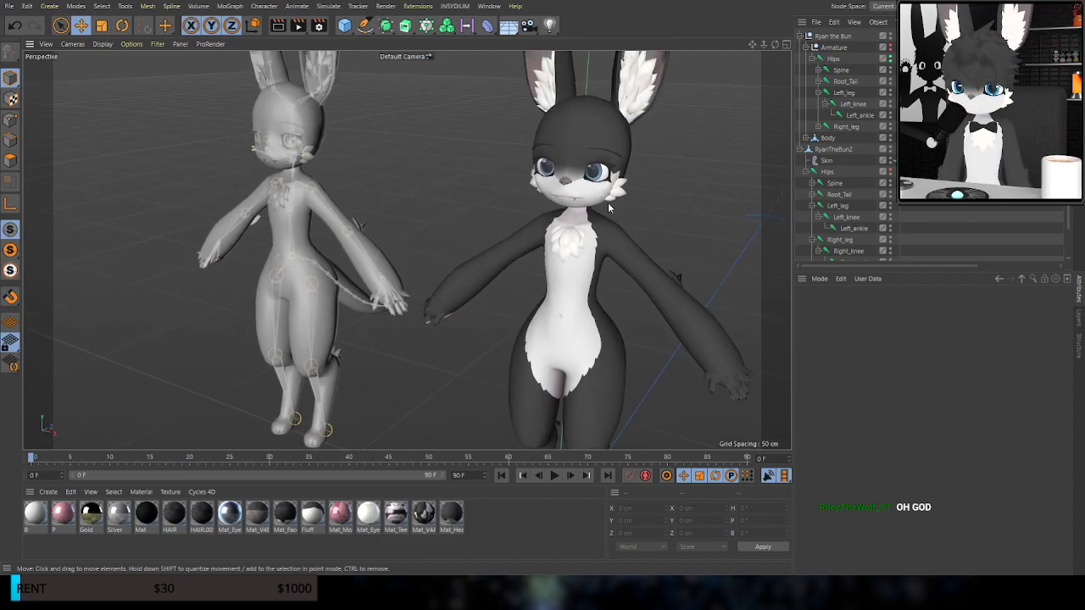
{"action": "left_click_drag", "start_coordinate": [470, 212], "coordinate": [676, 217], "text": "alt"}
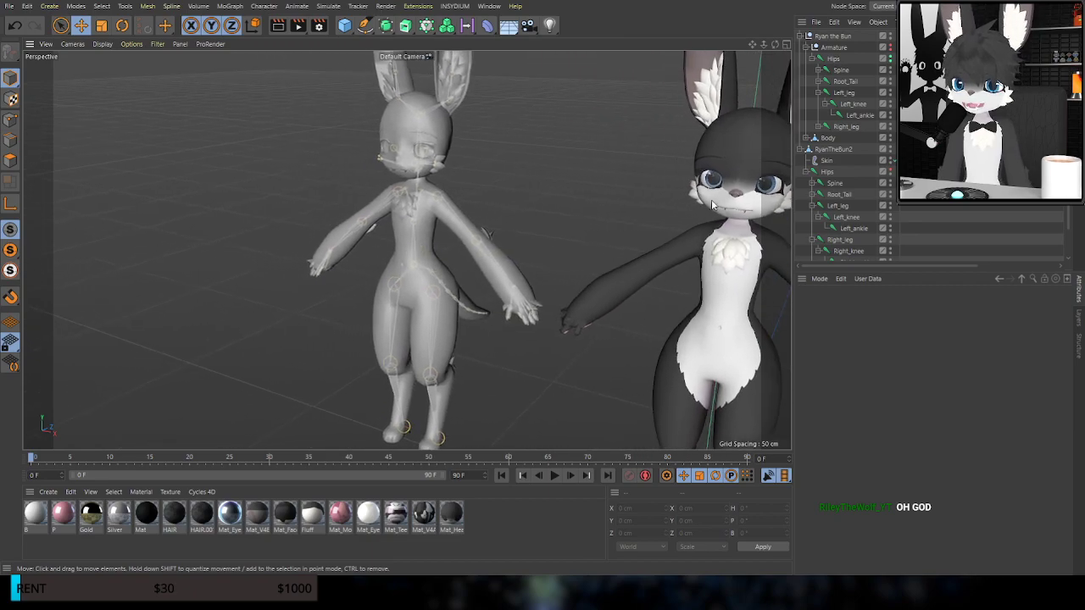
Try deleting the original Body's weight tag, inspect the unweighted mesh, and undo the deletion
{"action": "left_click", "coordinate": [886, 217]}
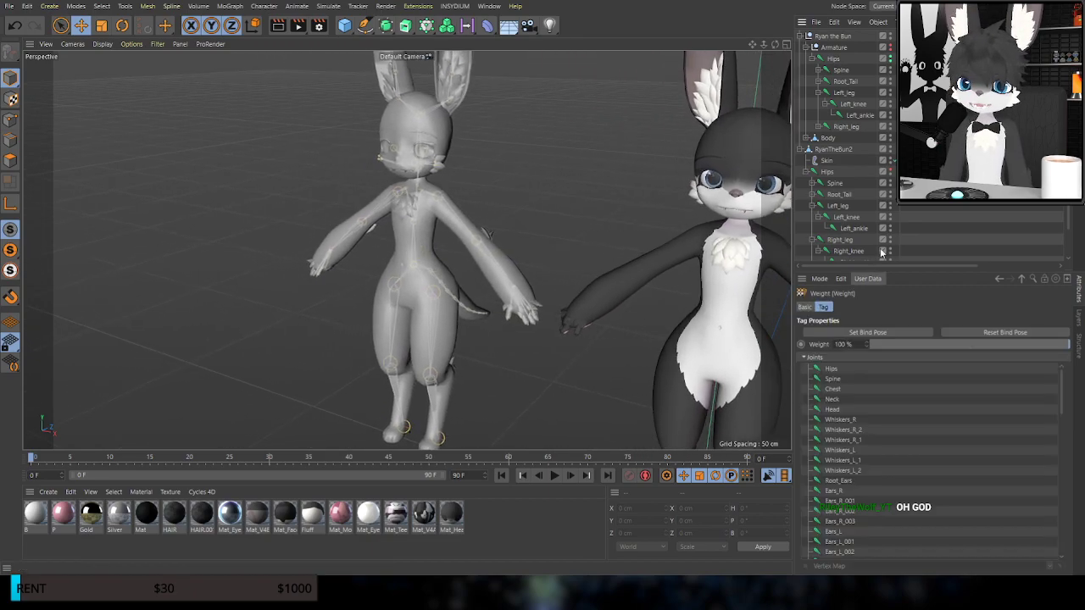
{"action": "key", "text": "Delete"}
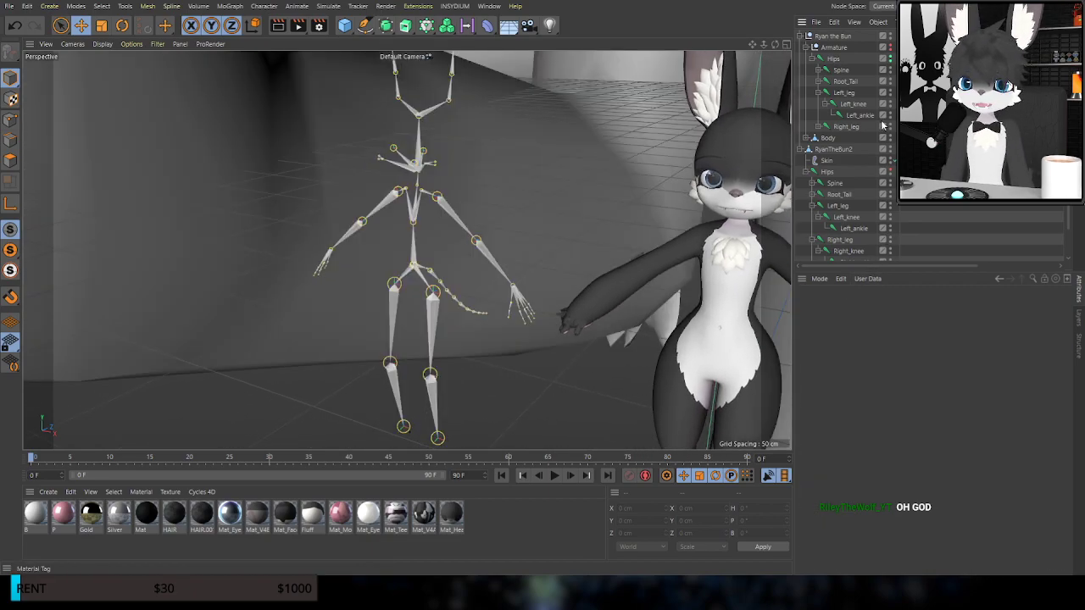
{"action": "key", "text": "ctrl+z"}
{"action": "scroll", "coordinate": [541, 273], "scroll_direction": "down", "scroll_amount": 7}
{"action": "scroll", "coordinate": [503, 305], "scroll_direction": "down", "scroll_amount": 5}
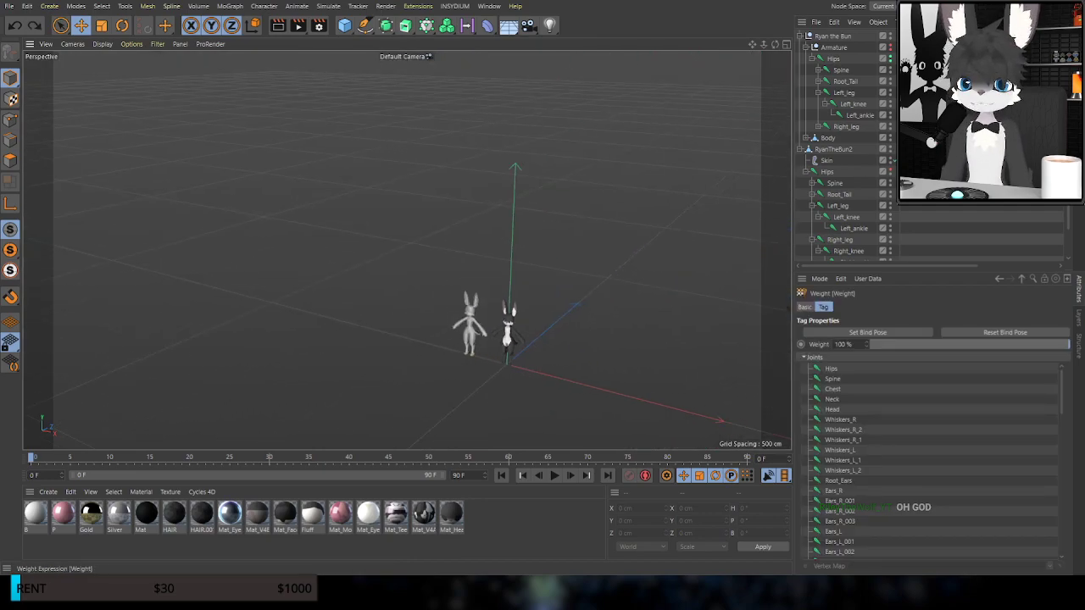
{"action": "key", "text": "Delete"}
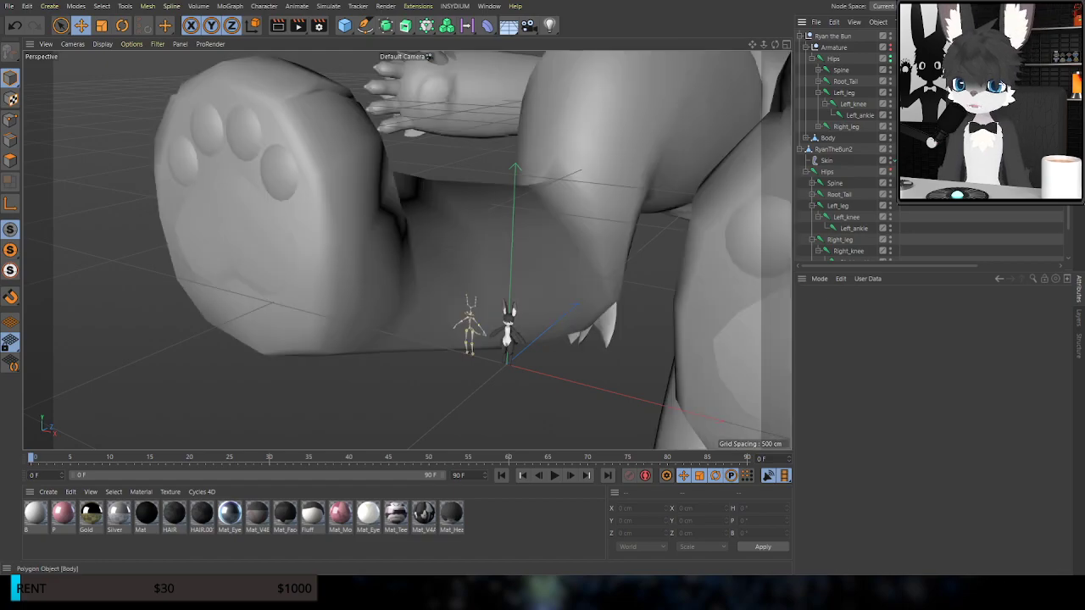
{"action": "scroll", "coordinate": [576, 223], "scroll_direction": "down", "scroll_amount": 5}
{"action": "scroll", "coordinate": [500, 285], "scroll_direction": "down", "scroll_amount": 4}
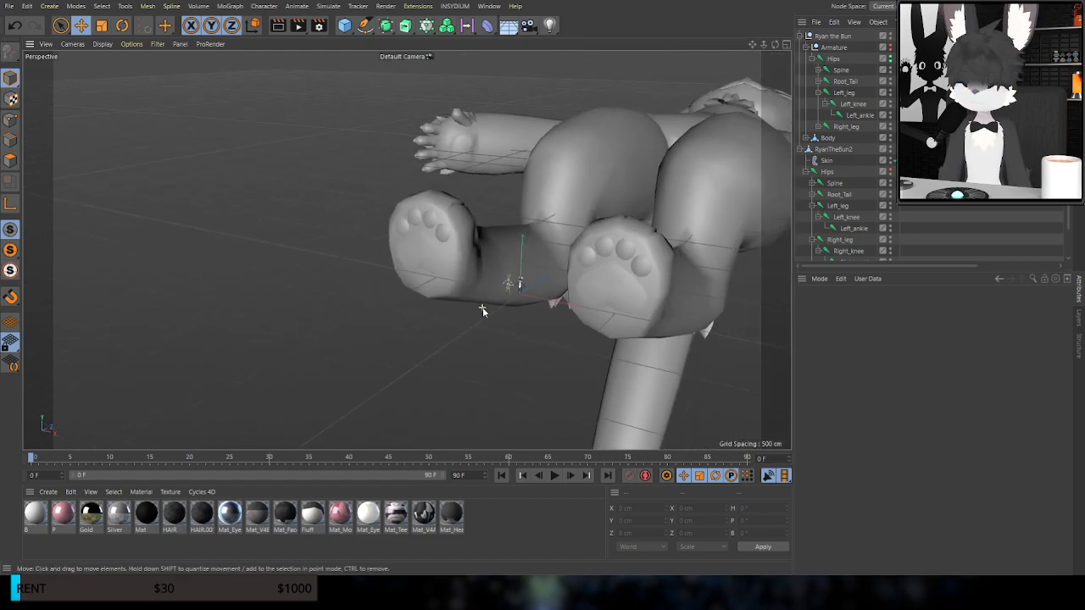
{"action": "middle_click_drag", "start_coordinate": [627, 182], "coordinate": [502, 244], "text": "alt"}
{"action": "mouse_move", "coordinate": [503, 244]}
{"action": "left_mouse_down", "text": "alt"}
{"action": "mouse_move", "coordinate": [487, 242]}
{"action": "mouse_move", "coordinate": [499, 261]}
{"action": "mouse_move", "coordinate": [514, 242]}
{"action": "left_mouse_up", "text": "alt"}
{"action": "key", "text": "ctrl+z"}
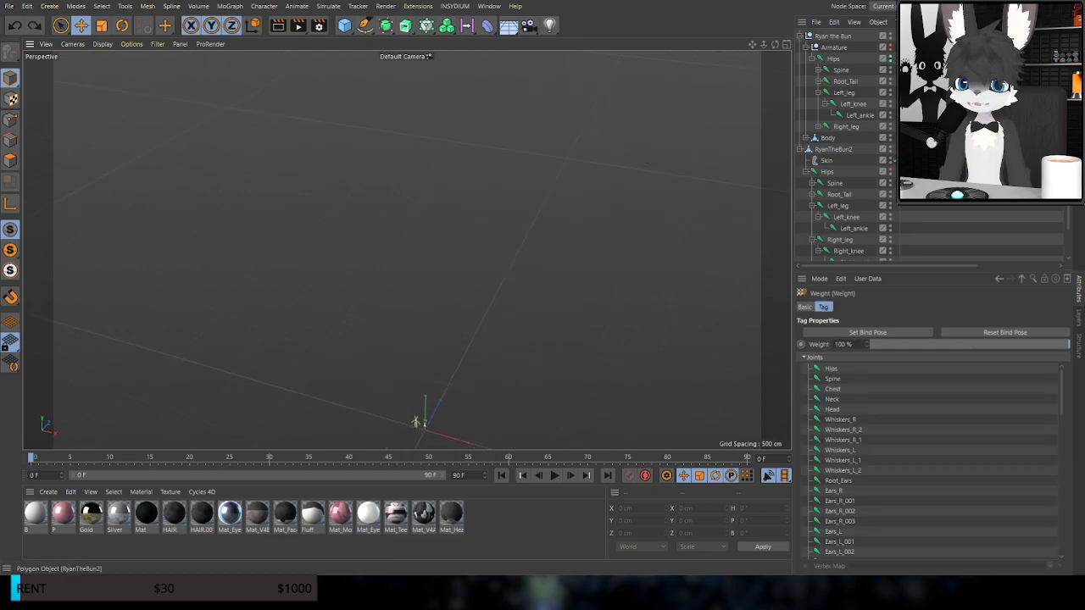
Undo the remaining weight tag changes and save the scene with both characters in view
{"action": "left_click", "coordinate": [916, 142]}
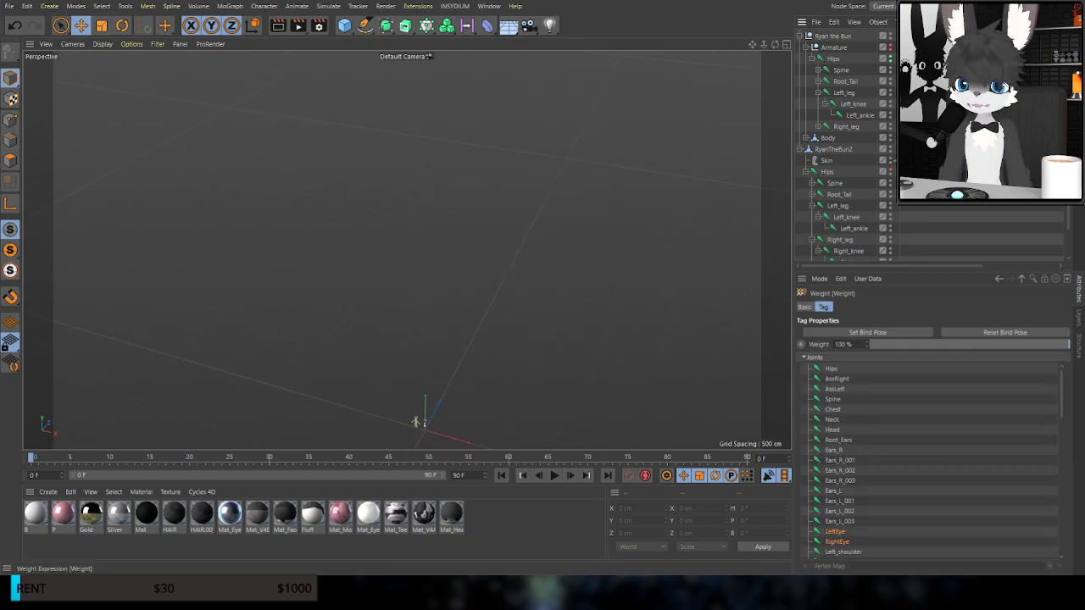
{"action": "key", "text": "ctrl+z"}
{"action": "left_click_drag", "start_coordinate": [789, 203], "coordinate": [648, 153], "text": "alt"}
{"action": "key", "text": "ctrl+z"}
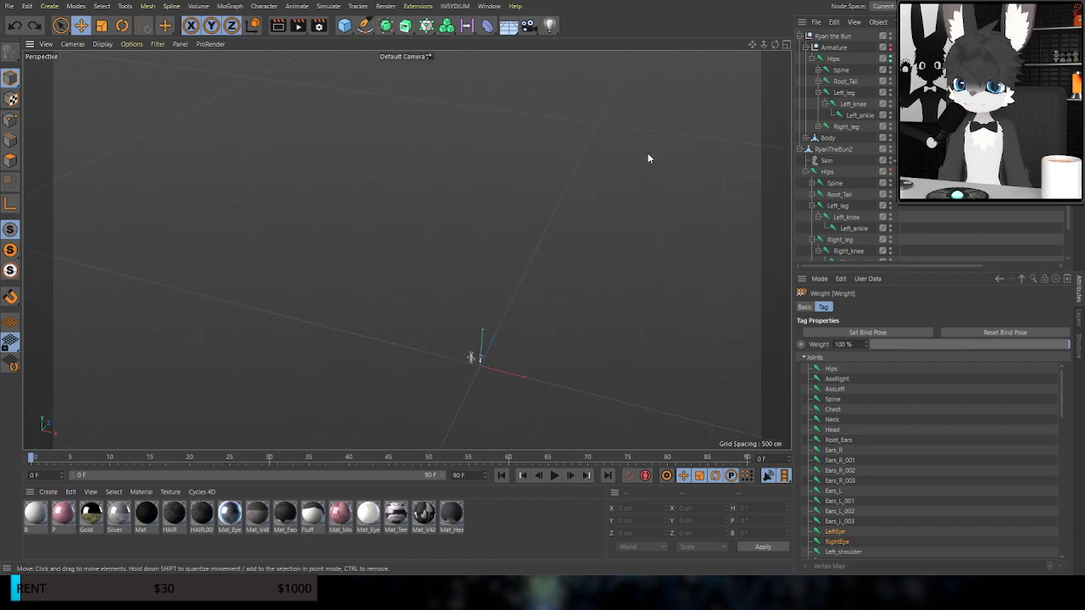
{"action": "key", "text": "ctrl+z"}
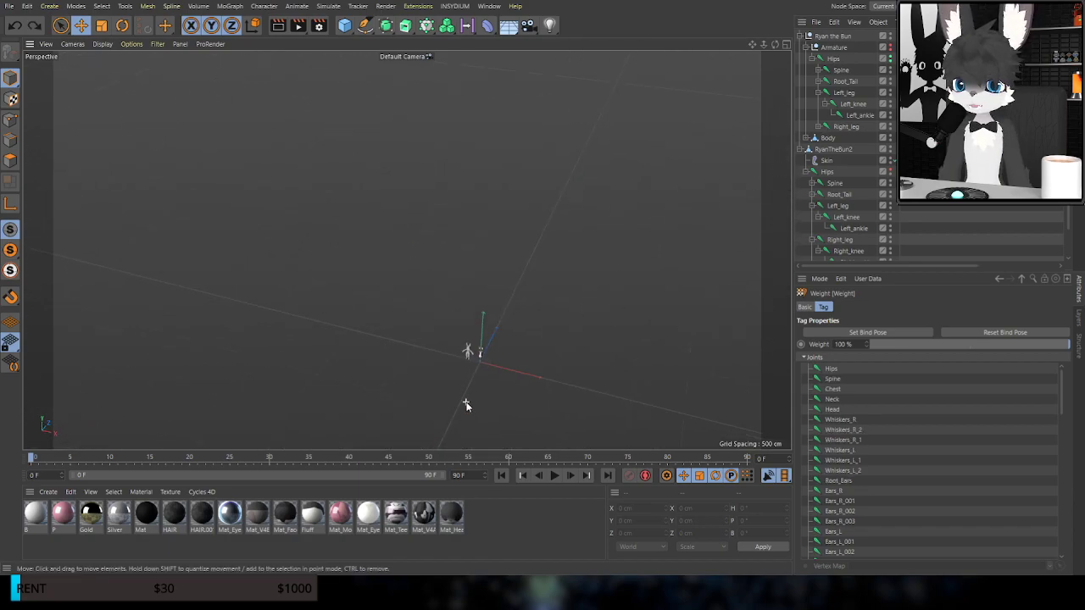
{"action": "scroll", "coordinate": [482, 330], "scroll_direction": "up", "scroll_amount": 15}
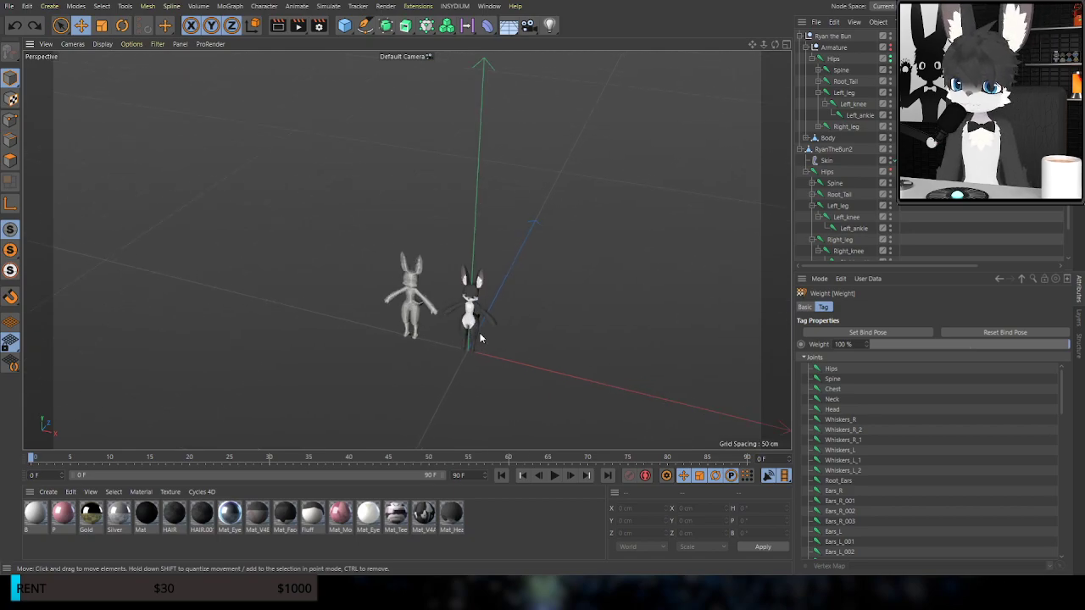
{"action": "scroll", "coordinate": [467, 310], "scroll_direction": "up", "scroll_amount": 6}
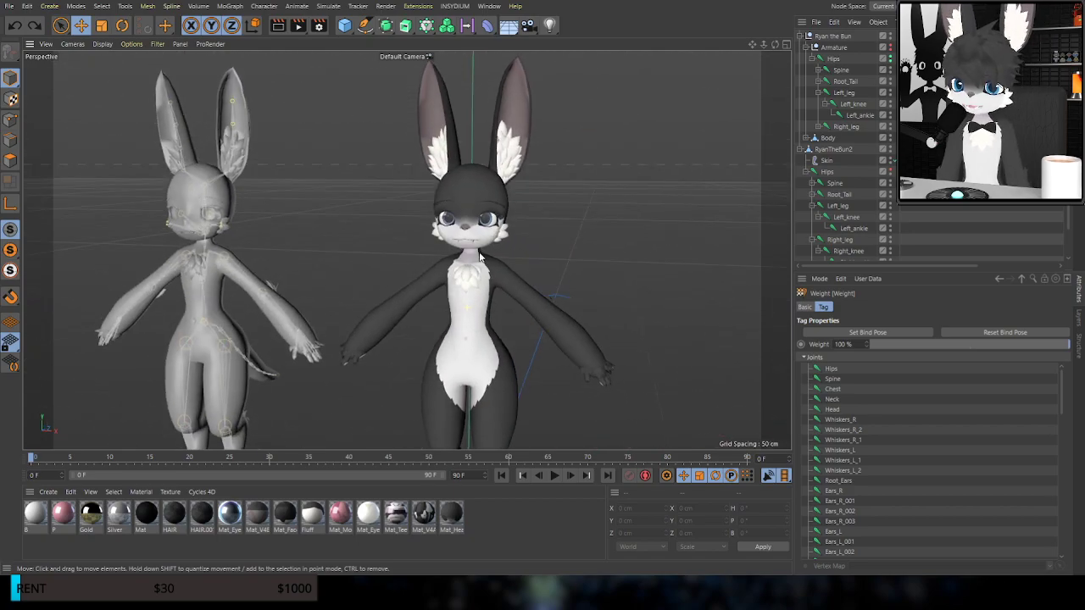
{"action": "key", "text": "ctrl+s"}
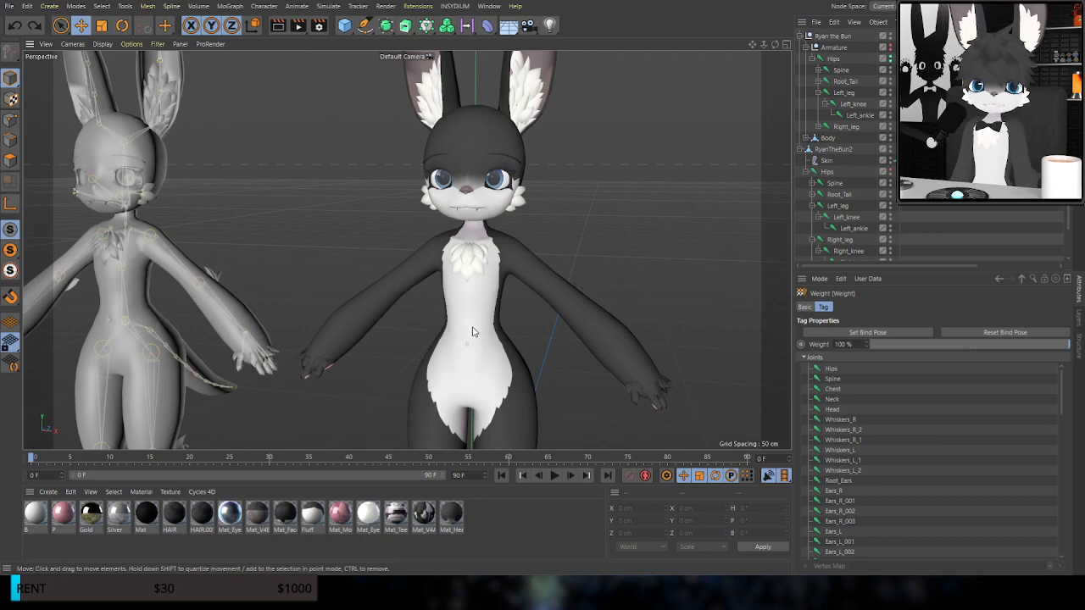
Test-rotate the RyanTheBun2 Left_leg joint with the Rotate tool and undo the rotation
{"action": "left_click_drag", "start_coordinate": [518, 324], "coordinate": [403, 316], "text": "alt"}
{"action": "left_click", "coordinate": [841, 206]}
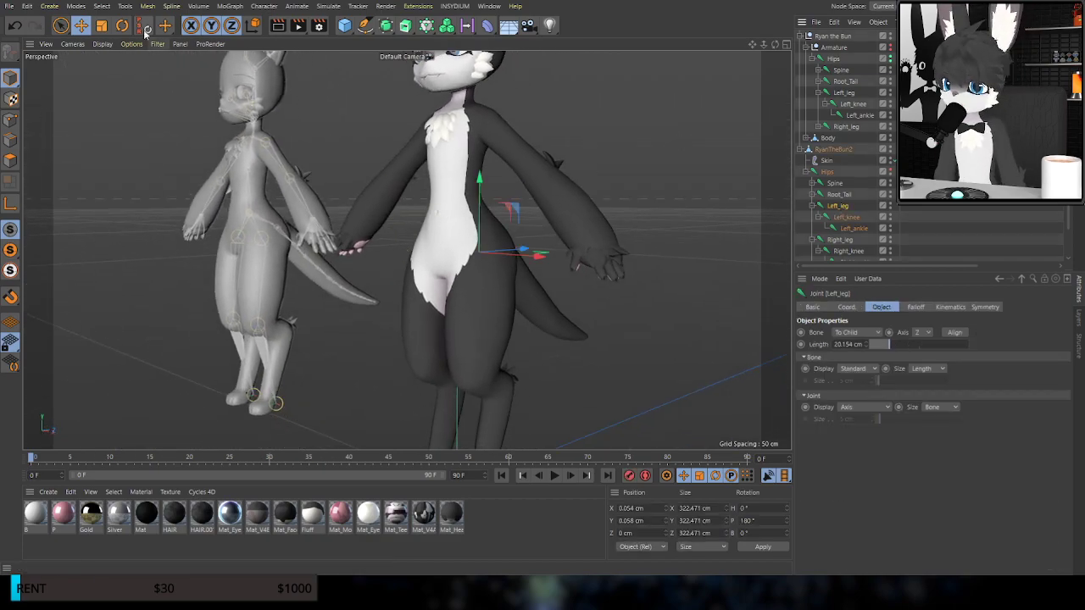
{"action": "key", "text": "r"}
{"action": "mouse_move", "coordinate": [458, 236]}
{"action": "left_mouse_down"}
{"action": "mouse_move", "coordinate": [464, 254]}
{"action": "mouse_move", "coordinate": [451, 244]}
{"action": "mouse_move", "coordinate": [460, 230]}
{"action": "left_mouse_up"}
{"action": "key", "text": "ctrl+z"}
{"action": "left_click_drag", "start_coordinate": [502, 276], "coordinate": [328, 284], "text": "alt"}
{"action": "mouse_move", "coordinate": [559, 245]}
{"action": "left_mouse_down", "text": "alt"}
{"action": "mouse_move", "coordinate": [545, 201]}
{"action": "mouse_move", "coordinate": [507, 247]}
{"action": "mouse_move", "coordinate": [344, 245]}
{"action": "mouse_move", "coordinate": [565, 244]}
{"action": "left_mouse_up", "text": "alt"}
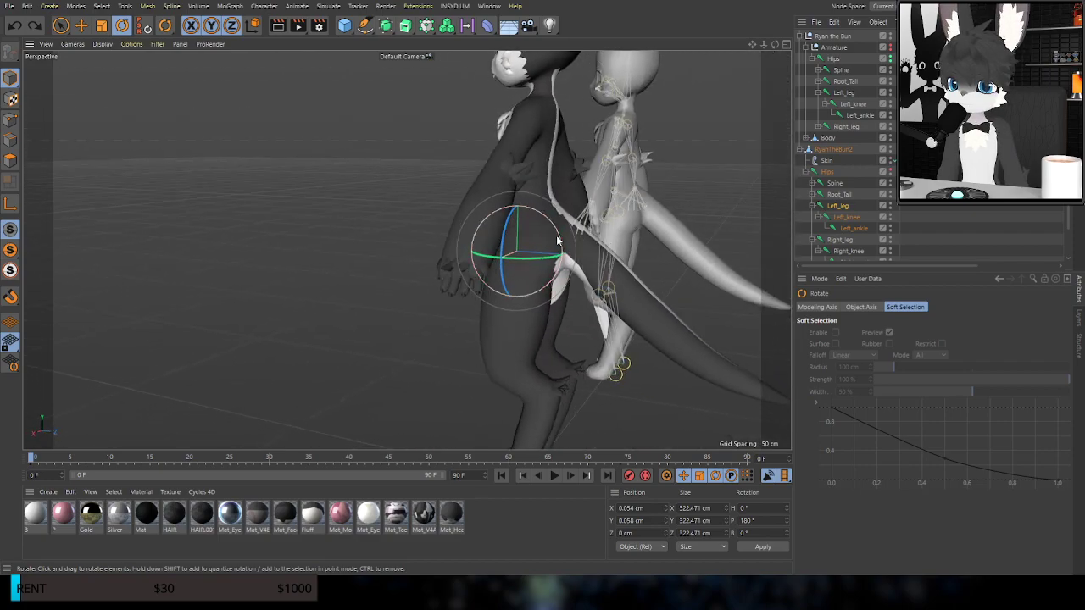
Examine the combined Hips and Left_leg weights around RyanTheBun2's buttocks and tail base with the Weight Tool
{"action": "left_click", "coordinate": [194, 76]}
{"action": "left_click", "coordinate": [828, 175], "text": "ctrl"}
{"action": "mouse_move", "coordinate": [594, 237]}
{"action": "left_mouse_down", "text": "alt"}
{"action": "mouse_move", "coordinate": [475, 225]}
{"action": "mouse_move", "coordinate": [407, 199]}
{"action": "mouse_move", "coordinate": [395, 172]}
{"action": "mouse_move", "coordinate": [430, 241]}
{"action": "left_mouse_up", "text": "alt"}
{"action": "scroll", "coordinate": [431, 241], "scroll_direction": "up", "scroll_amount": 3}
{"action": "scroll", "coordinate": [538, 322], "scroll_direction": "up", "scroll_amount": 5}
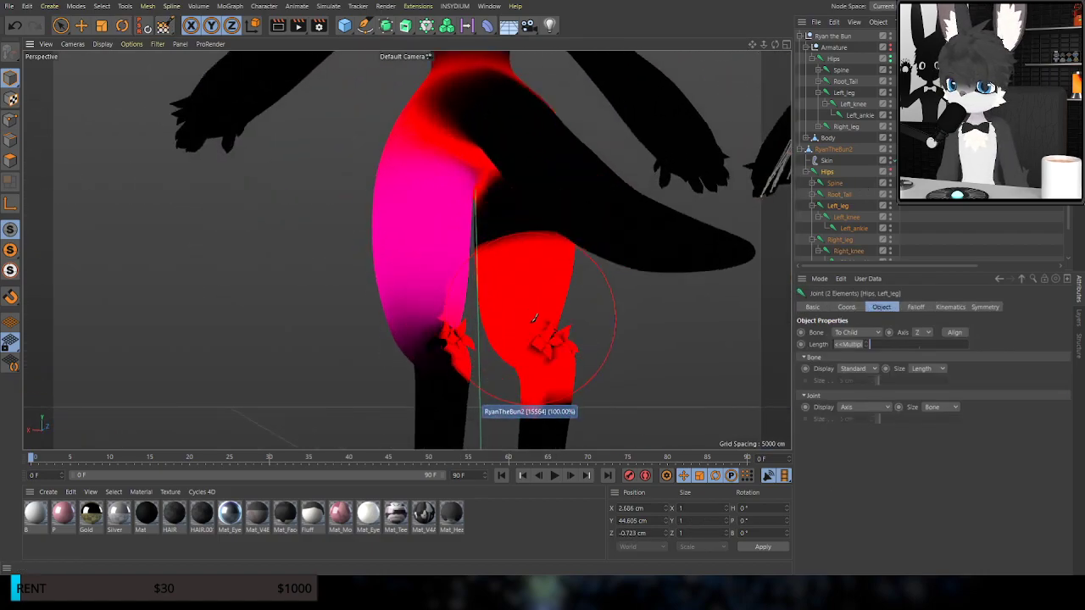
{"action": "mouse_move", "coordinate": [518, 275]}
{"action": "left_mouse_down", "text": "alt"}
{"action": "mouse_move", "coordinate": [467, 234]}
{"action": "mouse_move", "coordinate": [409, 237]}
{"action": "mouse_move", "coordinate": [528, 262]}
{"action": "left_mouse_up", "text": "alt"}
{"action": "middle_click_drag", "start_coordinate": [385, 127], "coordinate": [494, 317], "text": "alt"}
{"action": "scroll", "coordinate": [492, 321], "scroll_direction": "up", "scroll_amount": 4}
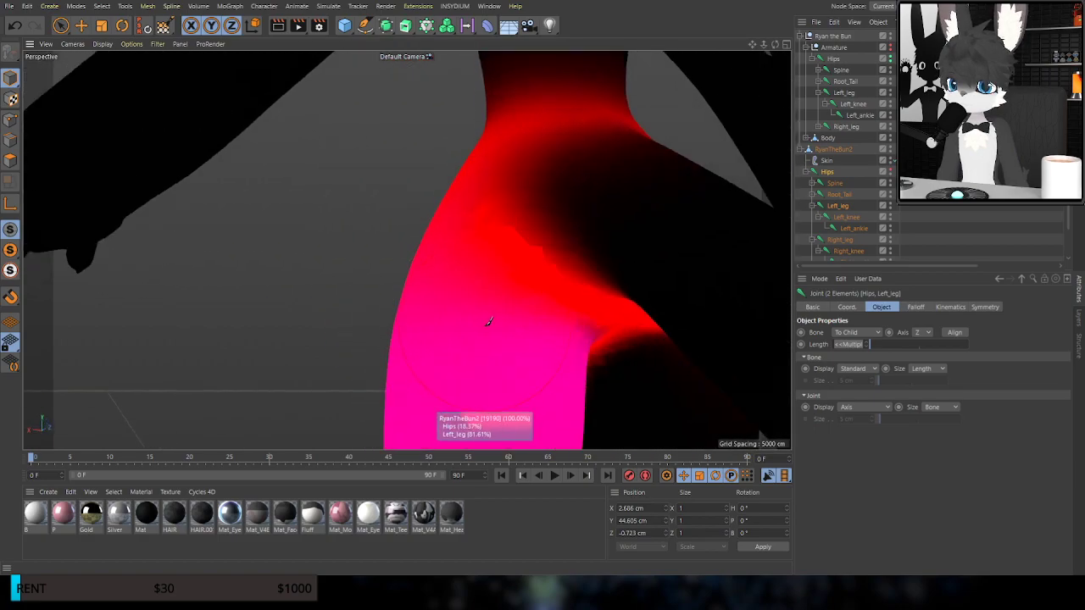
Select only RyanTheBun2's Left_leg and set the Weight Tool to Add mode with a brush radius of 61
{"action": "left_click", "coordinate": [840, 206]}
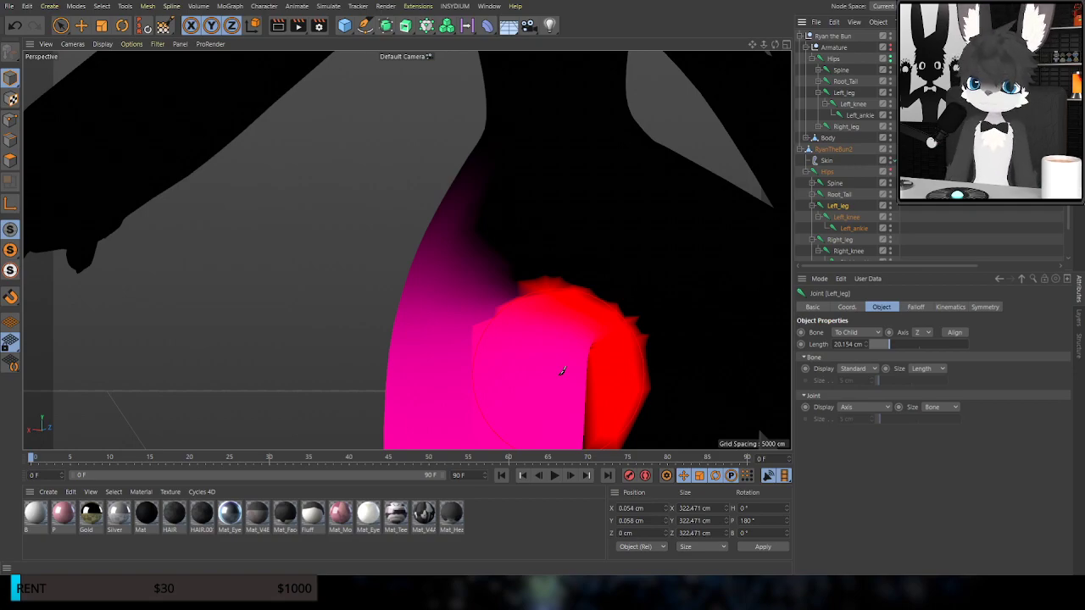
{"action": "left_click", "coordinate": [166, 26]}
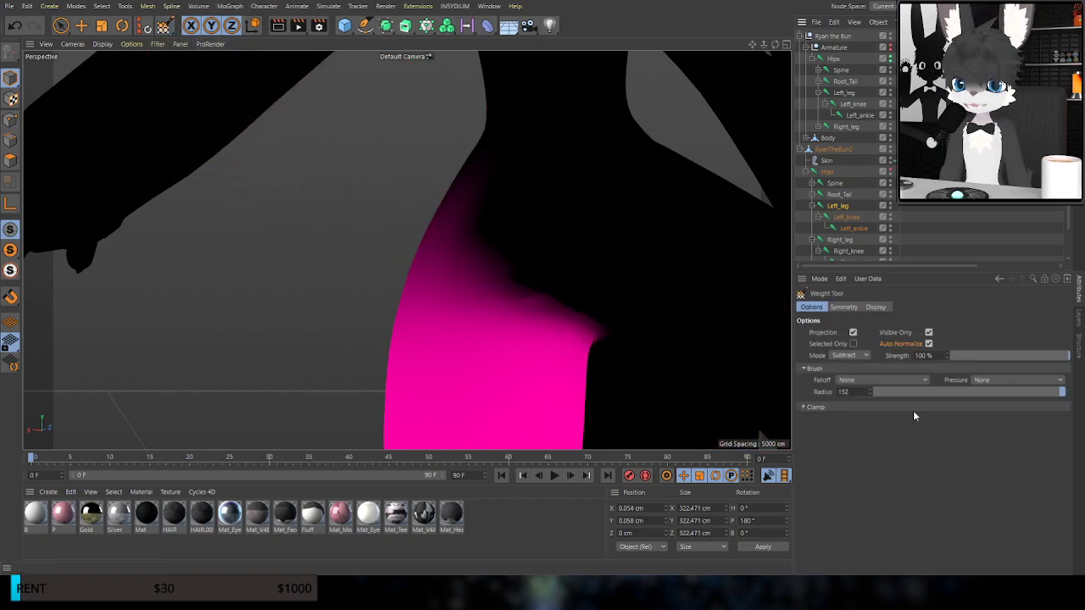
{"action": "left_click", "coordinate": [846, 359]}
{"action": "left_click", "coordinate": [849, 366]}
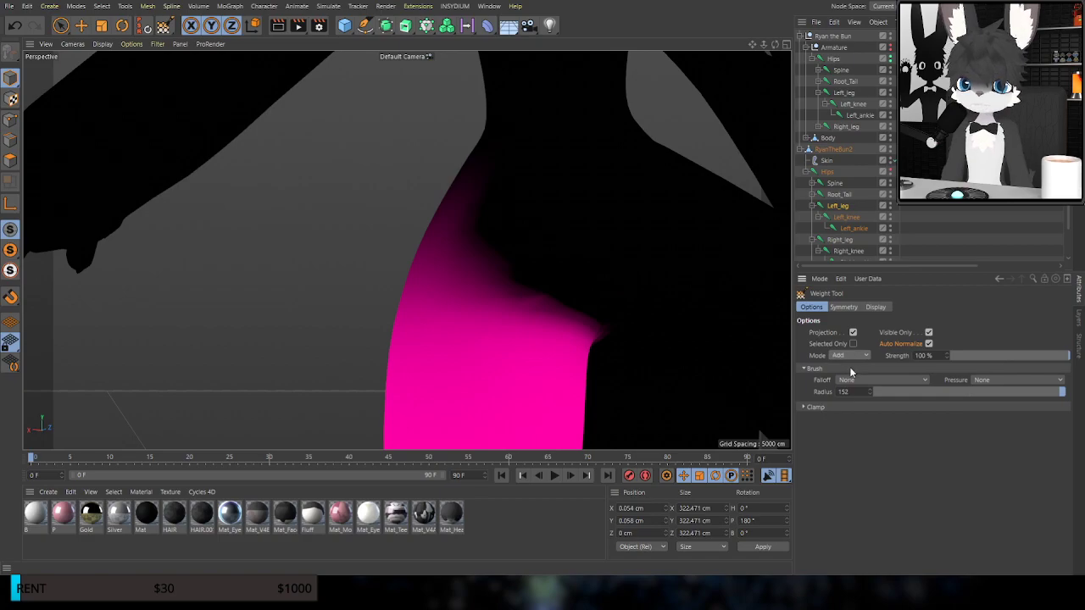
{"action": "middle_click_drag", "start_coordinate": [578, 266], "coordinate": [533, 263]}
Try adding Left_leg weight across the upper buttock with falloff None, and undo the strokes
{"action": "mouse_move", "coordinate": [533, 262]}
{"action": "left_mouse_down"}
{"action": "mouse_move", "coordinate": [490, 244]}
{"action": "mouse_move", "coordinate": [564, 200]}
{"action": "left_mouse_up"}
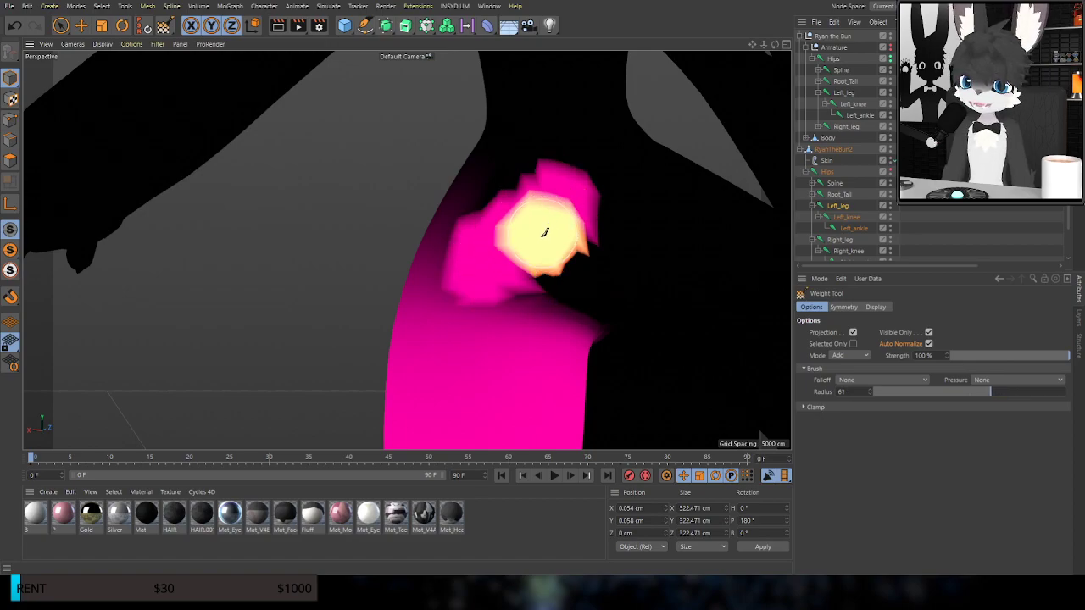
{"action": "key", "text": "ctrl+z"}
{"action": "mouse_move", "coordinate": [548, 269]}
{"action": "left_mouse_down"}
{"action": "mouse_move", "coordinate": [603, 223]}
{"action": "mouse_move", "coordinate": [517, 287]}
{"action": "mouse_move", "coordinate": [627, 207]}
{"action": "left_mouse_up"}
{"action": "key", "text": "ctrl+z"}
{"action": "key", "text": "ctrl+z"}
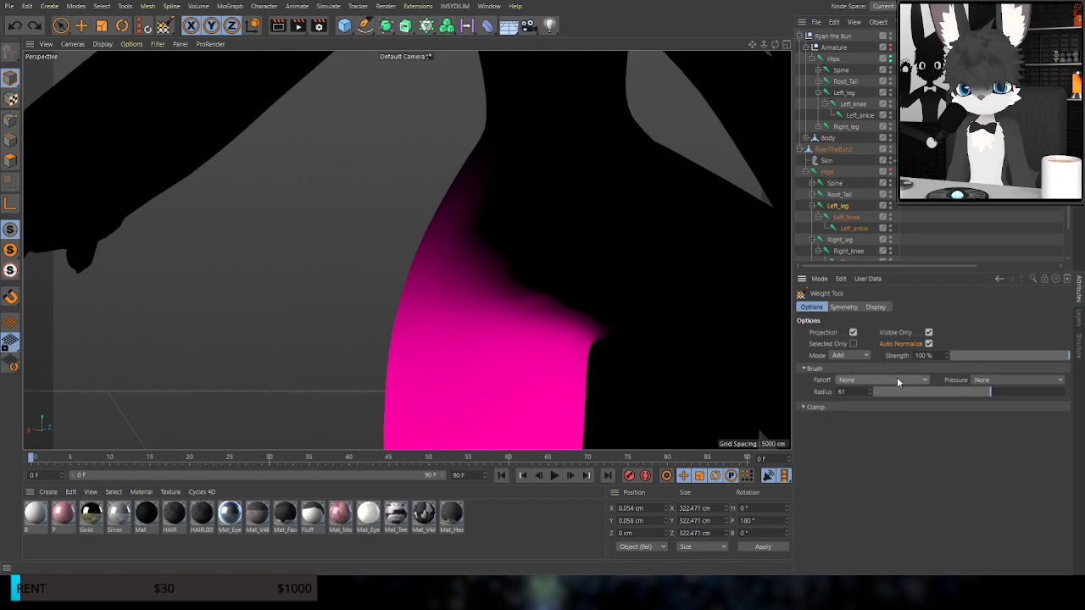
Try Linear brush falloff with Left_leg strokes across the upper buttock, and undo them
{"action": "left_click", "coordinate": [872, 415]}
{"action": "mouse_move", "coordinate": [527, 263]}
{"action": "left_mouse_down"}
{"action": "mouse_move", "coordinate": [556, 228]}
{"action": "mouse_move", "coordinate": [596, 209]}
{"action": "left_mouse_up"}
{"action": "key", "text": "ctrl+z"}
{"action": "mouse_move", "coordinate": [512, 244]}
{"action": "left_mouse_down"}
{"action": "mouse_move", "coordinate": [608, 149]}
{"action": "mouse_move", "coordinate": [575, 202]}
{"action": "left_mouse_up"}
{"action": "key", "text": "ctrl+z"}
{"action": "key", "text": "ctrl+z"}
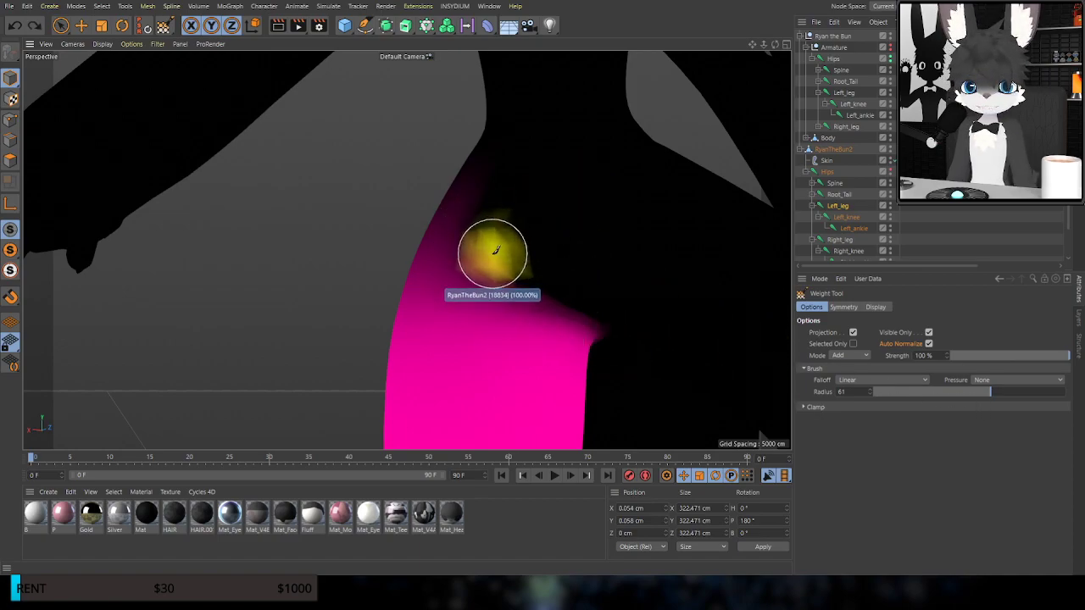
Try Hardness brush falloff at 25% with a Left_leg stroke beside the tail base, and undo it
{"action": "left_click", "coordinate": [874, 406]}
{"action": "mouse_move", "coordinate": [543, 303]}
{"action": "left_mouse_down"}
{"action": "mouse_move", "coordinate": [508, 243]}
{"action": "mouse_move", "coordinate": [573, 188]}
{"action": "mouse_move", "coordinate": [512, 258]}
{"action": "left_mouse_up"}
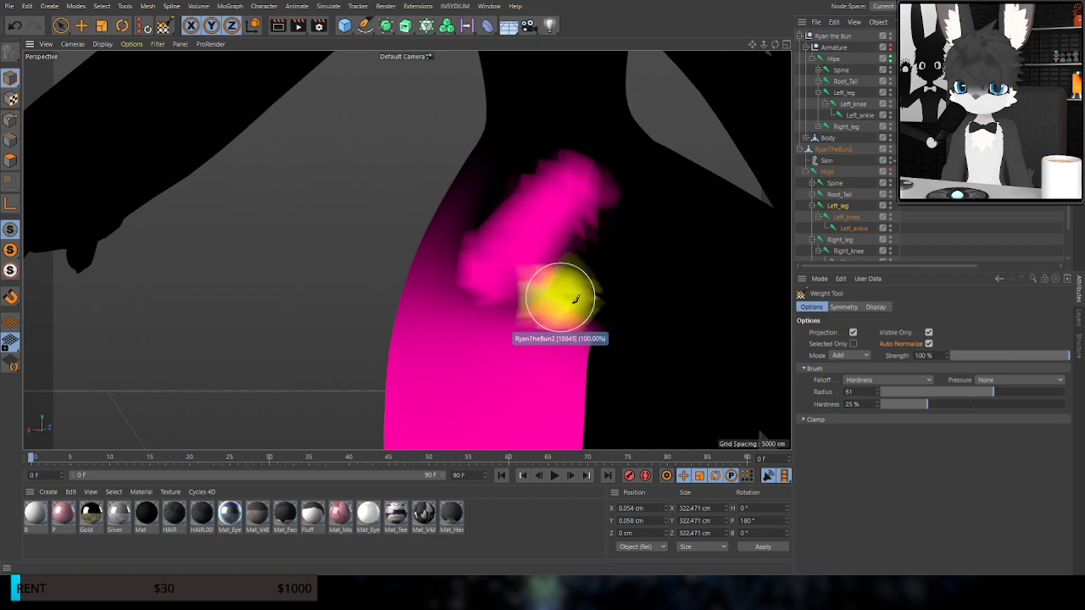
{"action": "key", "text": "ctrl+z"}
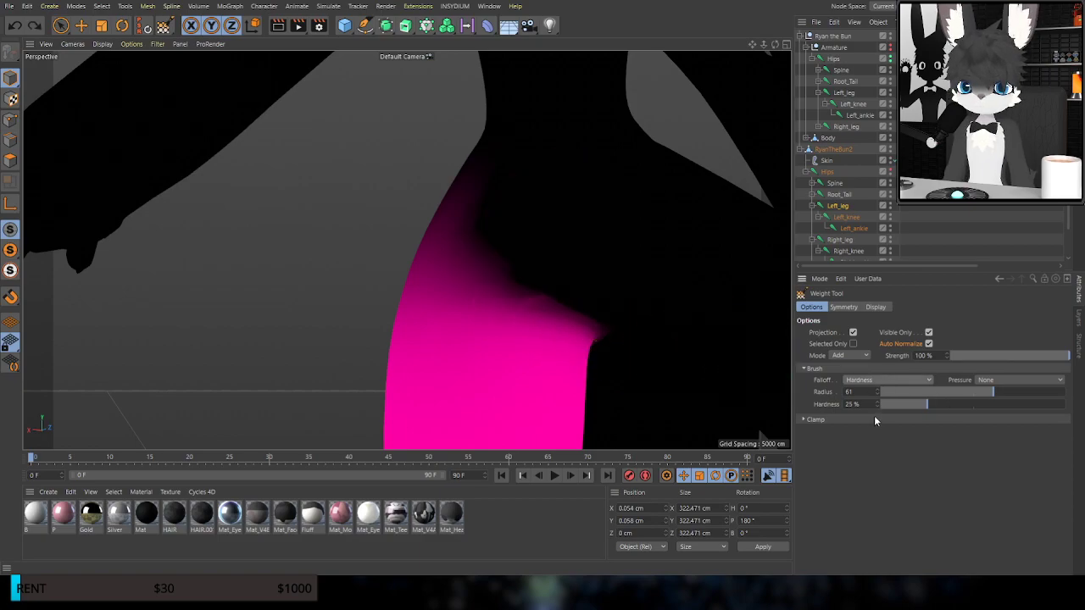
Try Dome brush falloff at 30% width with a Left_leg stroke on the upper buttock, and undo it
{"action": "left_click", "coordinate": [876, 416]}
{"action": "left_click", "coordinate": [871, 383]}
{"action": "left_click", "coordinate": [860, 422]}
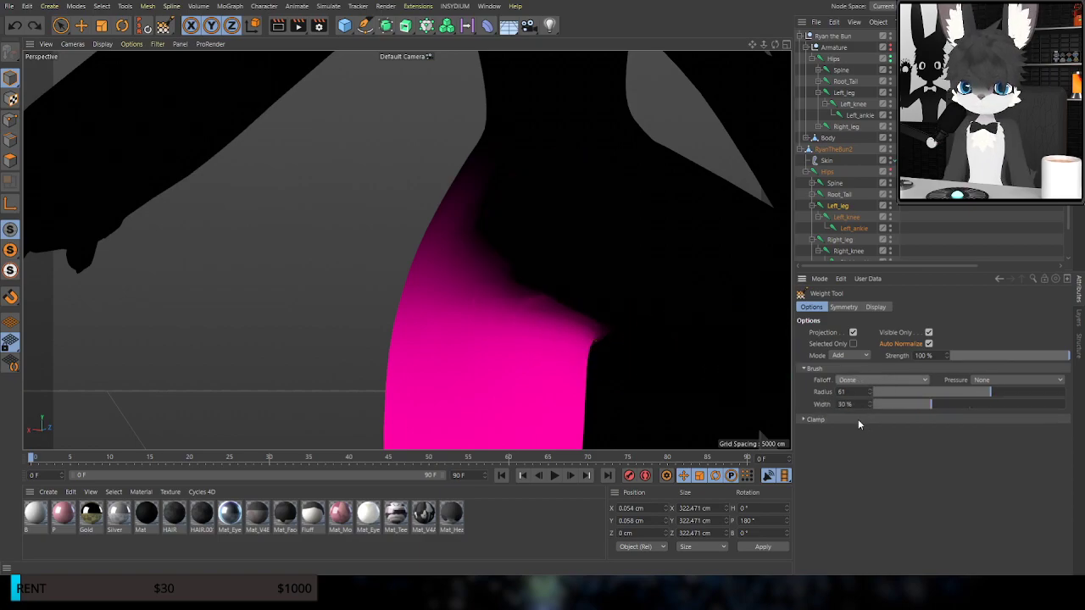
{"action": "mouse_move", "coordinate": [535, 244]}
{"action": "left_mouse_down"}
{"action": "mouse_move", "coordinate": [518, 242]}
{"action": "mouse_move", "coordinate": [585, 204]}
{"action": "left_mouse_up"}
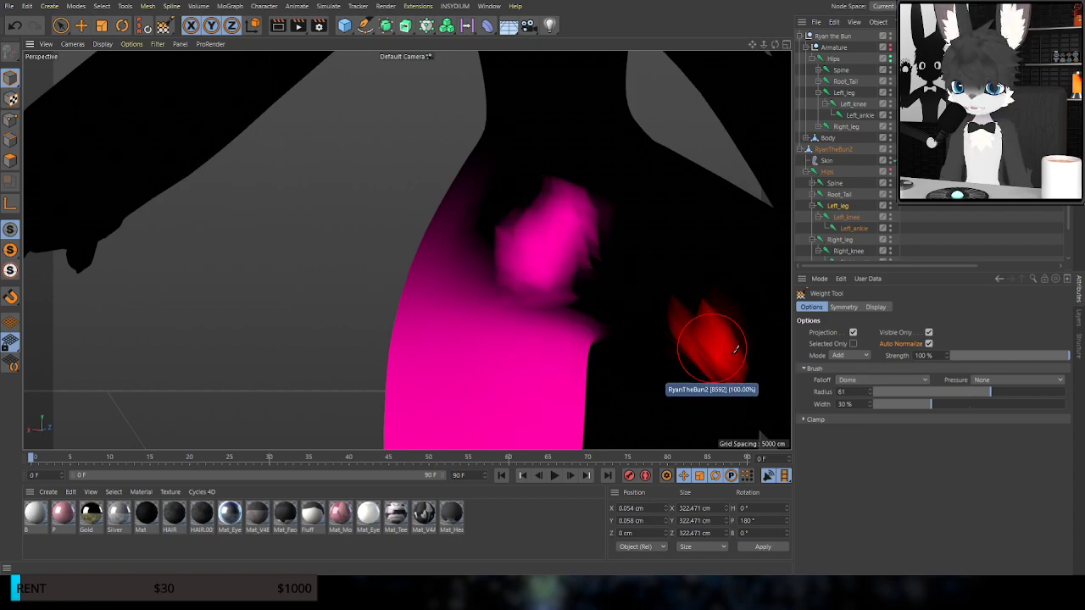
{"action": "key", "text": "ctrl+z"}
Try Needle brush falloff at 30% width with a Left_leg stroke on the upper buttock, and undo it
{"action": "left_click", "coordinate": [892, 381]}
{"action": "left_click", "coordinate": [867, 454]}
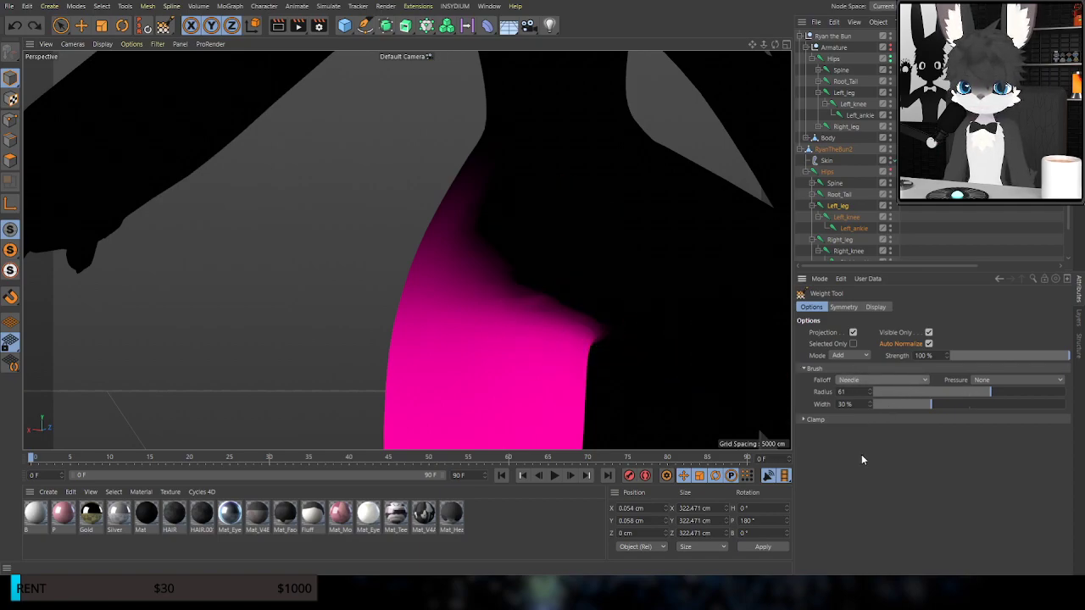
{"action": "left_click_drag", "start_coordinate": [525, 259], "coordinate": [577, 214]}
{"action": "key", "text": "ctrl+z"}
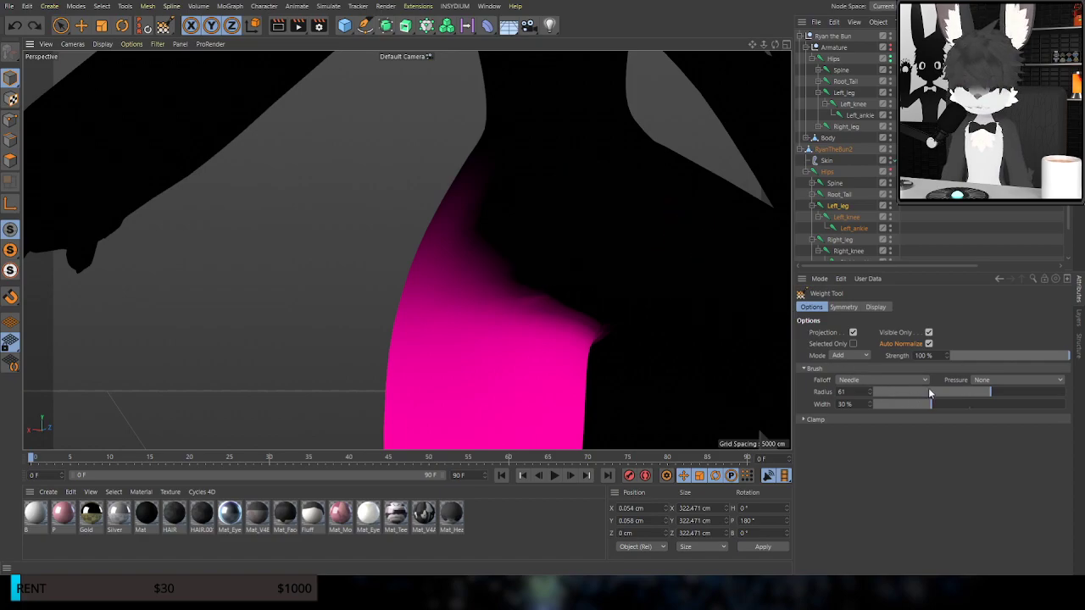
Try Curve brush falloff with a short Left_leg stroke on the upper buttock, and undo it
{"action": "left_click", "coordinate": [849, 475]}
{"action": "mouse_move", "coordinate": [566, 190]}
{"action": "left_mouse_down"}
{"action": "mouse_move", "coordinate": [562, 210]}
{"action": "mouse_move", "coordinate": [566, 186]}
{"action": "mouse_move", "coordinate": [569, 200]}
{"action": "left_mouse_up"}
{"action": "key", "text": "ctrl+z"}
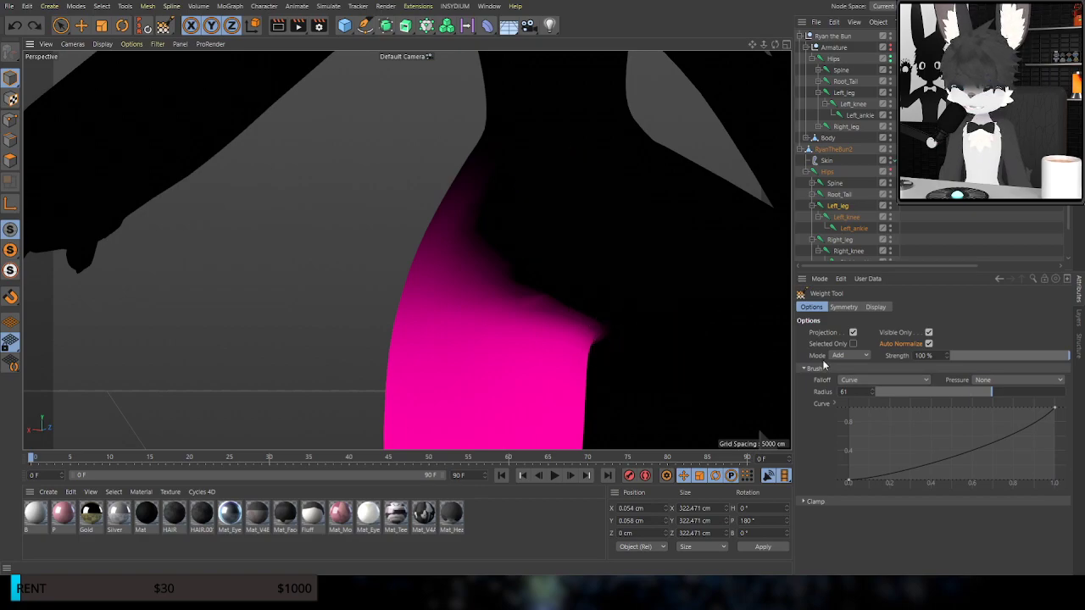
Try Circle brush falloff with a Left_leg stroke down the upper buttock, and undo it
{"action": "left_click", "coordinate": [866, 457]}
{"action": "left_click_drag", "start_coordinate": [555, 223], "coordinate": [526, 281]}
{"action": "key", "text": "ctrl+z"}
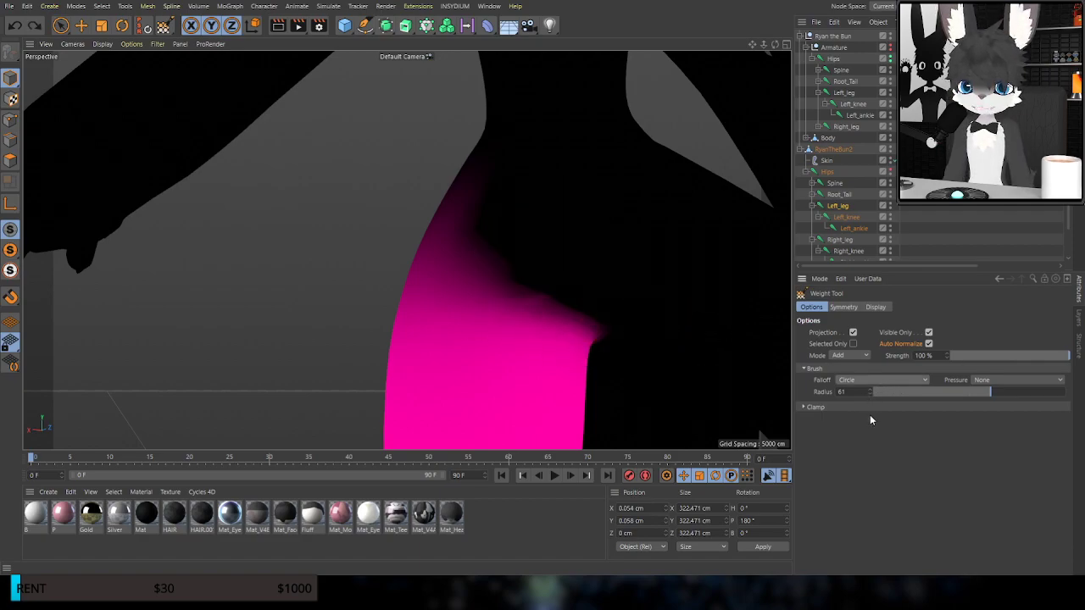
Set the brush falloff back to Linear, try Left_leg strokes over the buttock and outer hip, and undo them
{"action": "left_click_drag", "start_coordinate": [484, 262], "coordinate": [479, 296]}
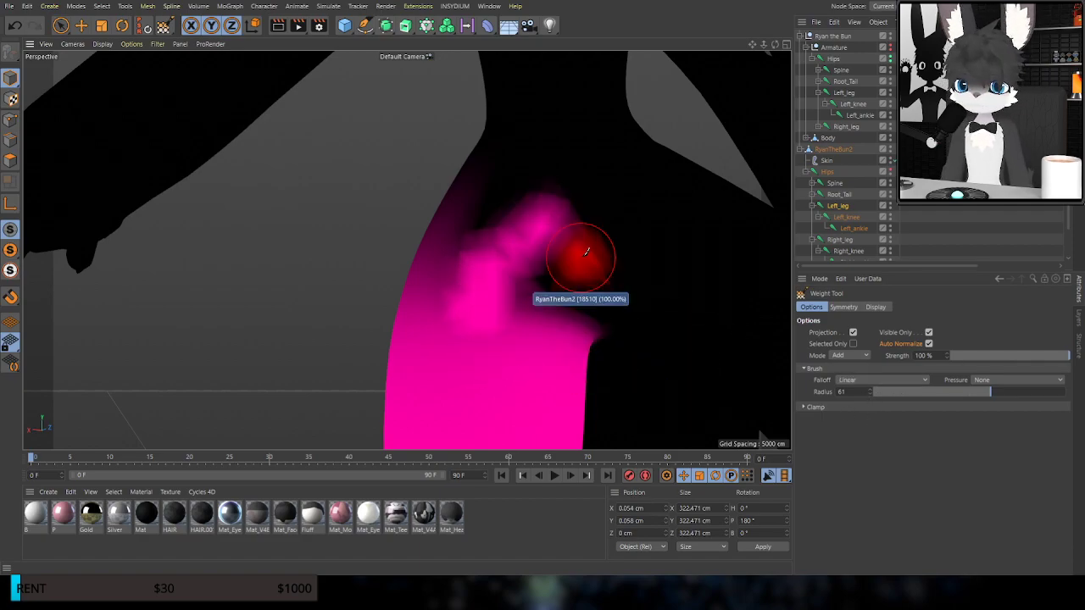
{"action": "key", "text": "ctrl+z"}
{"action": "mouse_move", "coordinate": [448, 260]}
{"action": "left_mouse_down"}
{"action": "mouse_move", "coordinate": [483, 229]}
{"action": "mouse_move", "coordinate": [460, 276]}
{"action": "mouse_move", "coordinate": [501, 272]}
{"action": "mouse_move", "coordinate": [533, 309]}
{"action": "mouse_move", "coordinate": [557, 310]}
{"action": "mouse_move", "coordinate": [436, 279]}
{"action": "mouse_move", "coordinate": [465, 310]}
{"action": "left_mouse_up"}
{"action": "key", "text": "ctrl+z"}
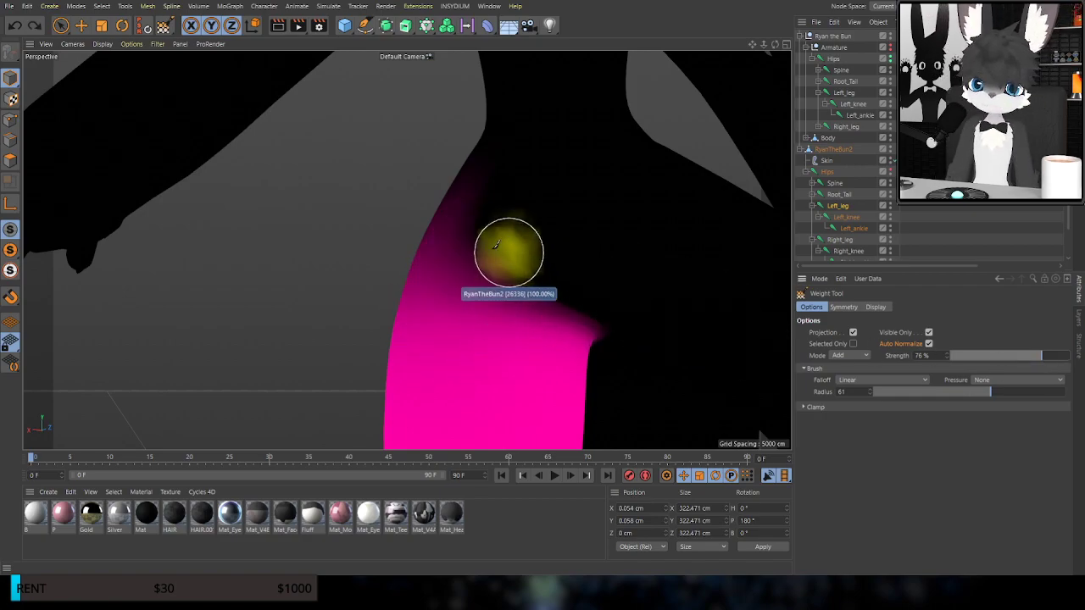
Add Left_leg weight across the upper buttock at 32% strength with Linear falloff
{"action": "left_click", "coordinate": [988, 357]}
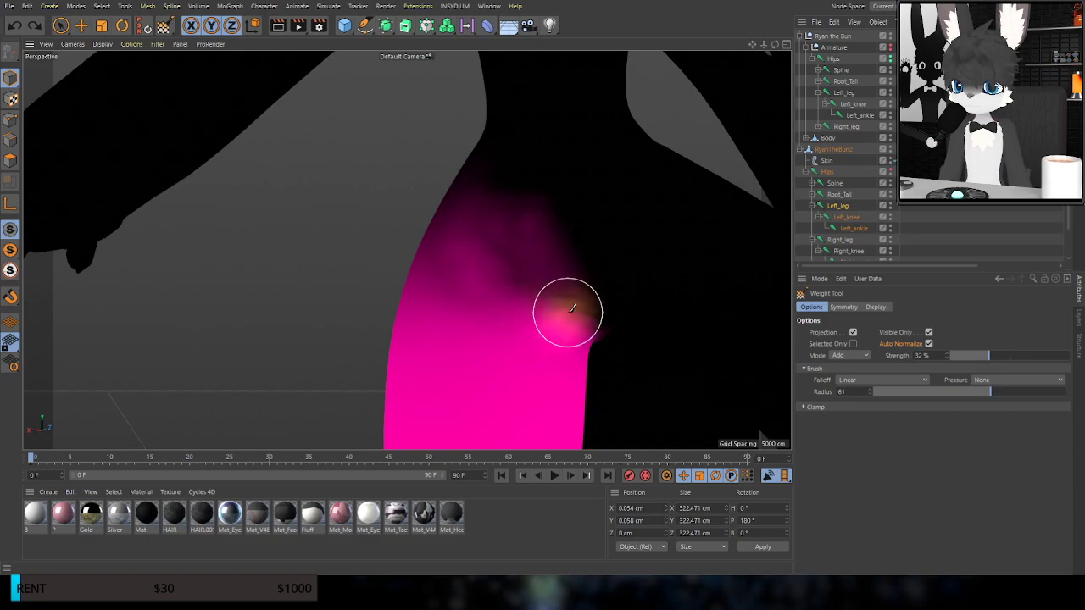
{"action": "mouse_move", "coordinate": [548, 283]}
{"action": "left_mouse_down"}
{"action": "mouse_move", "coordinate": [502, 247]}
{"action": "mouse_move", "coordinate": [525, 286]}
{"action": "mouse_move", "coordinate": [472, 279]}
{"action": "mouse_move", "coordinate": [545, 291]}
{"action": "mouse_move", "coordinate": [542, 247]}
{"action": "mouse_move", "coordinate": [548, 279]}
{"action": "mouse_move", "coordinate": [474, 194]}
{"action": "mouse_move", "coordinate": [418, 282]}
{"action": "left_mouse_up"}
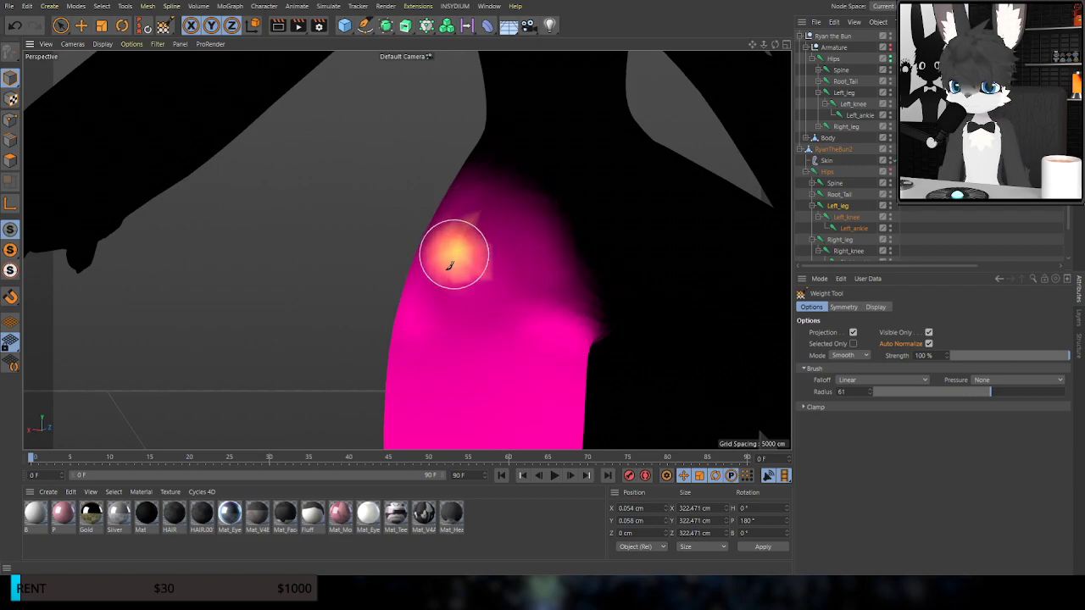
Smooth the Left_leg weights at 100% strength with a radius 61 brush around the buttock, outer hip and side of the thigh
{"action": "mouse_move", "coordinate": [479, 257]}
{"action": "left_mouse_down", "text": "alt"}
{"action": "mouse_move", "coordinate": [509, 250]}
{"action": "mouse_move", "coordinate": [550, 266]}
{"action": "mouse_move", "coordinate": [536, 266]}
{"action": "left_mouse_up", "text": "alt"}
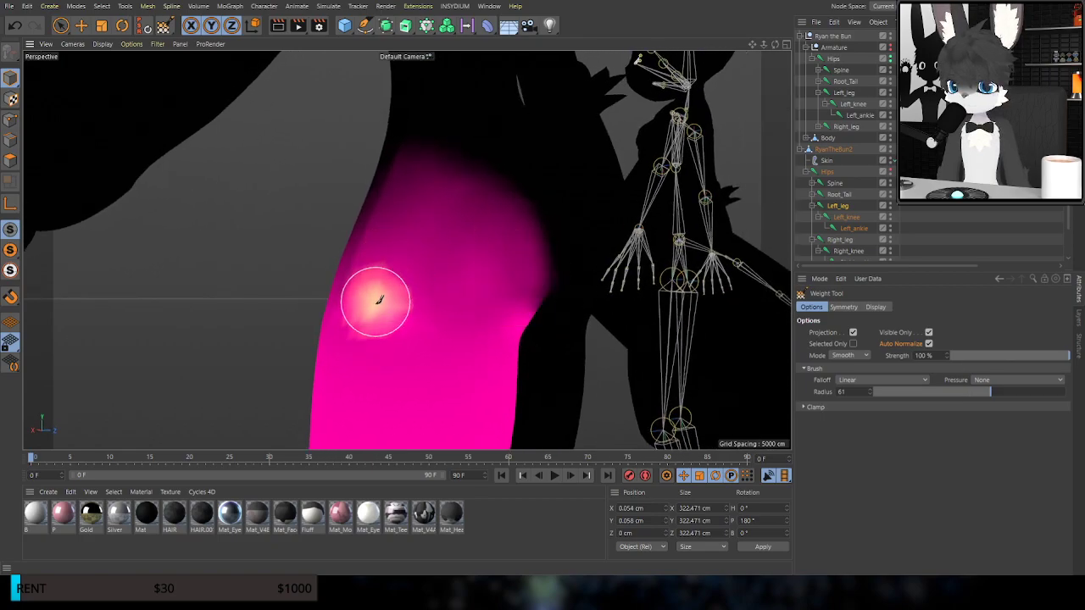
{"action": "left_click_drag", "start_coordinate": [482, 276], "coordinate": [441, 271], "text": "alt"}
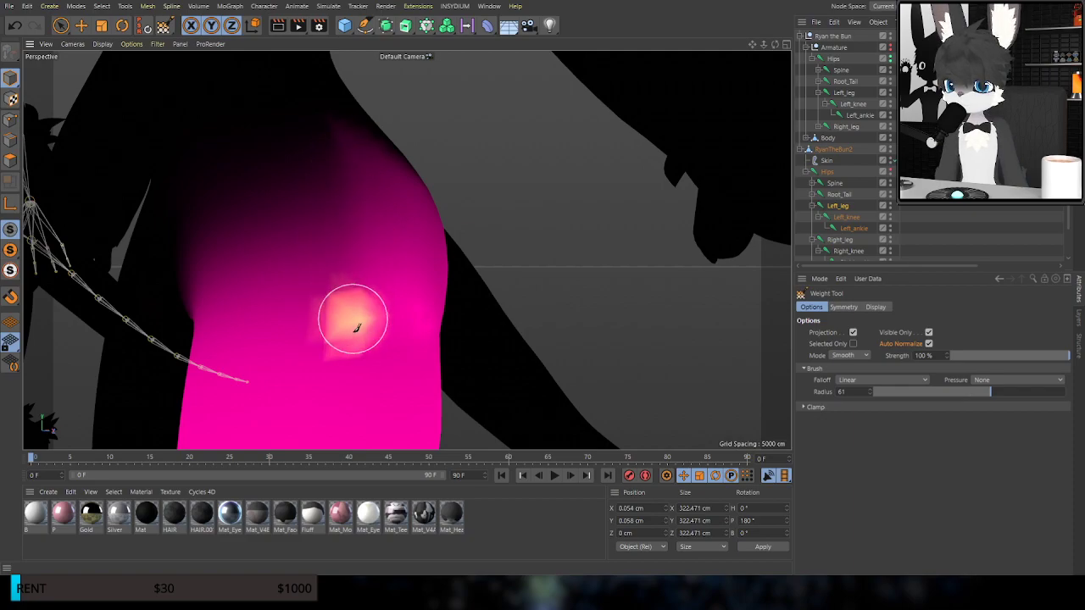
{"action": "mouse_move", "coordinate": [424, 271]}
{"action": "left_mouse_down", "text": "alt"}
{"action": "mouse_move", "coordinate": [432, 264]}
{"action": "mouse_move", "coordinate": [364, 258]}
{"action": "left_mouse_up", "text": "alt"}
{"action": "mouse_move", "coordinate": [459, 301]}
{"action": "left_mouse_down", "text": "alt"}
{"action": "mouse_move", "coordinate": [407, 297]}
{"action": "mouse_move", "coordinate": [524, 292]}
{"action": "left_mouse_up", "text": "alt"}
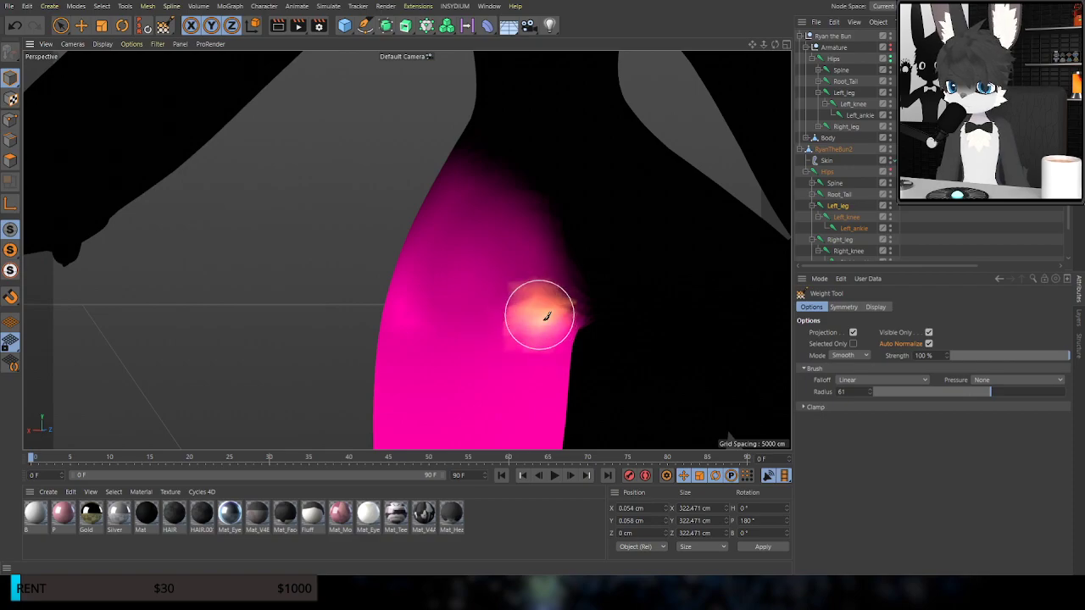
{"action": "left_click_drag", "start_coordinate": [430, 321], "coordinate": [429, 223], "text": "alt"}
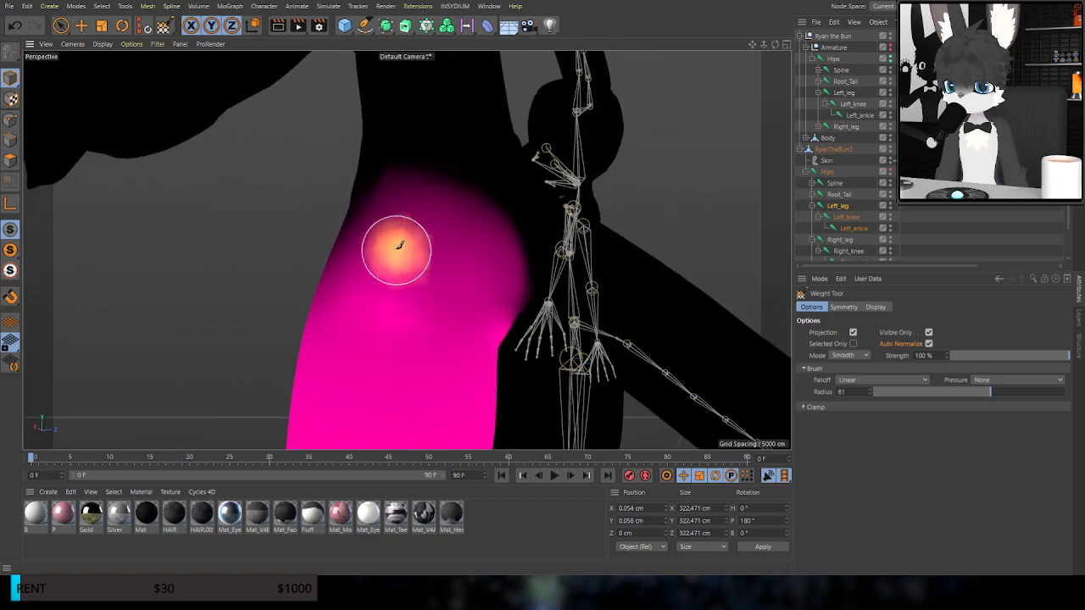
{"action": "left_click_drag", "start_coordinate": [460, 283], "coordinate": [443, 280], "text": "alt"}
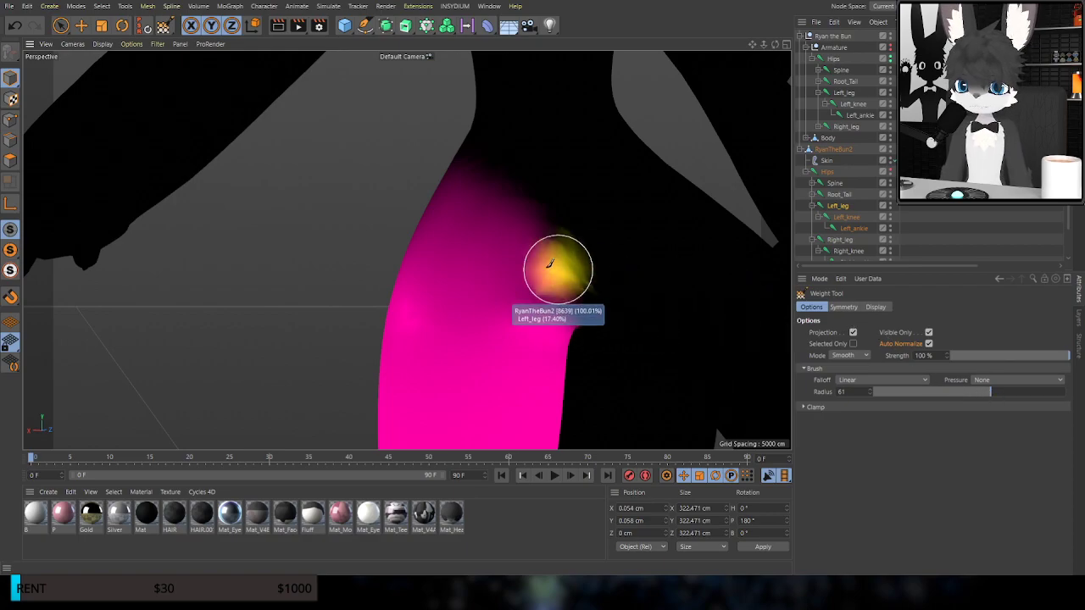
Smooth the upper edge of the Left_leg weights on the buttock, enlarging the brush radius to 121
{"action": "left_click_drag", "start_coordinate": [560, 264], "coordinate": [488, 194]}
{"action": "middle_click_drag", "start_coordinate": [496, 201], "coordinate": [499, 193]}
{"action": "mouse_move", "coordinate": [493, 196]}
{"action": "left_mouse_down"}
{"action": "mouse_move", "coordinate": [513, 236]}
{"action": "mouse_move", "coordinate": [539, 200]}
{"action": "left_mouse_up"}
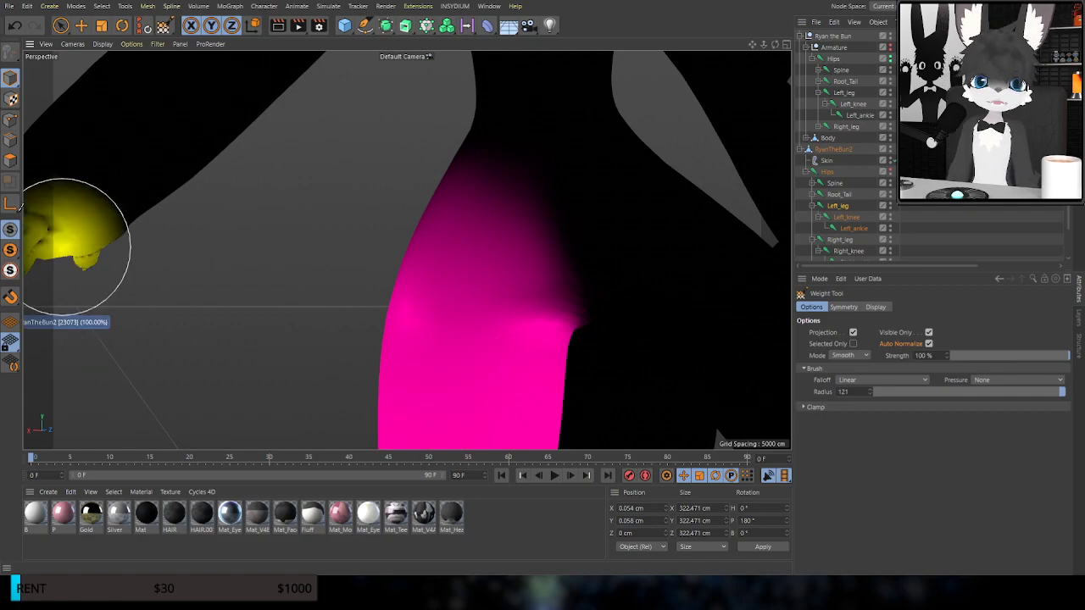
Test-rotate the Left_leg joint, inspect the buttock and groin deformation, and undo the rotation
{"action": "left_click", "coordinate": [122, 25]}
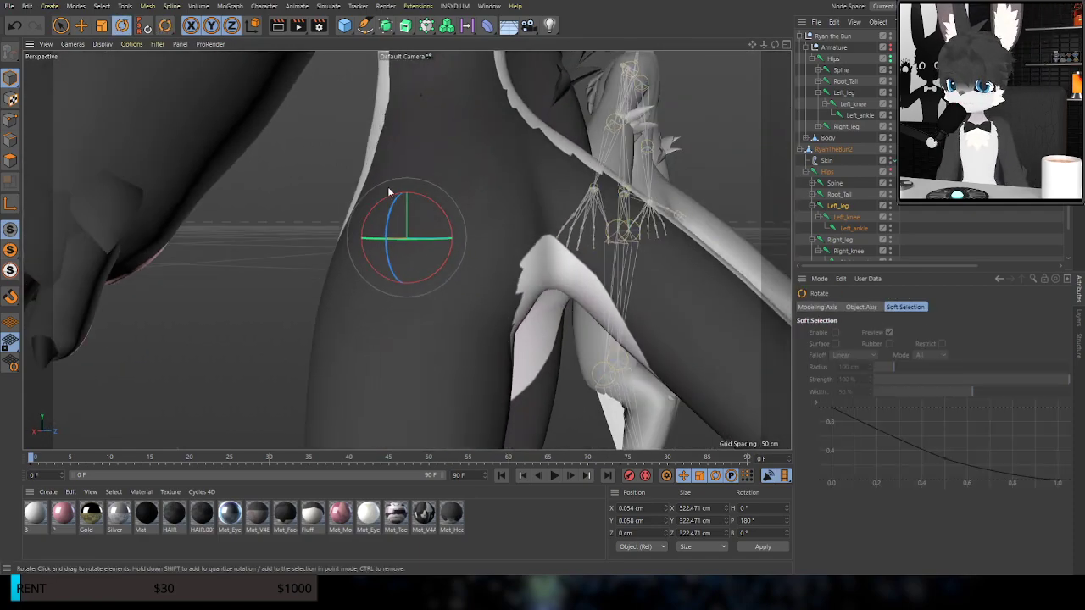
{"action": "left_click_drag", "start_coordinate": [444, 218], "coordinate": [457, 317]}
{"action": "mouse_move", "coordinate": [448, 254]}
{"action": "left_mouse_down", "text": "alt"}
{"action": "mouse_move", "coordinate": [540, 179]}
{"action": "mouse_move", "coordinate": [563, 208]}
{"action": "mouse_move", "coordinate": [446, 211]}
{"action": "mouse_move", "coordinate": [332, 185]}
{"action": "left_mouse_up", "text": "alt"}
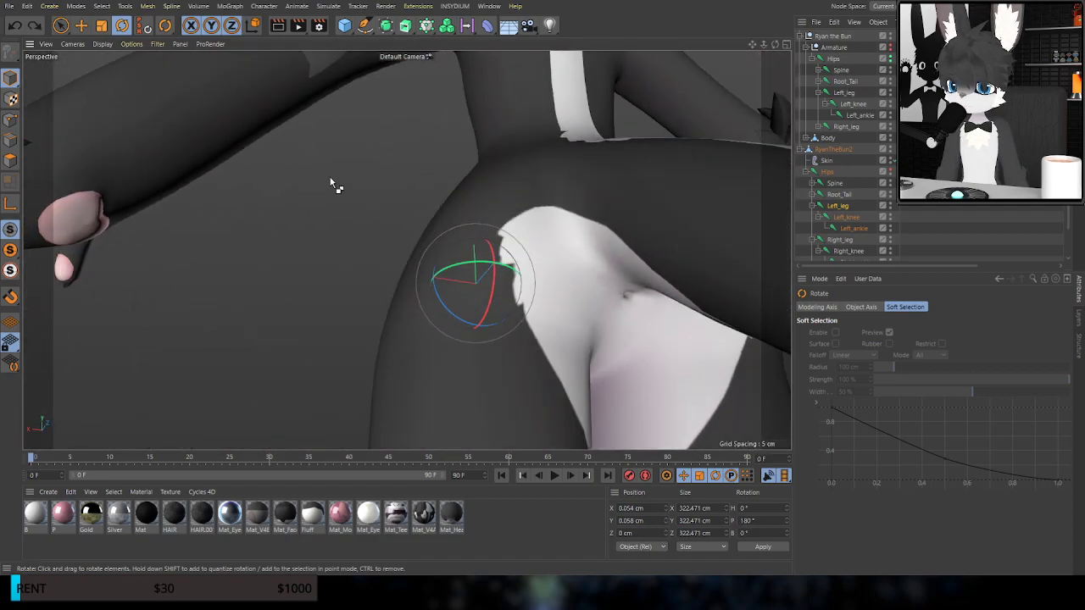
{"action": "left_click_drag", "start_coordinate": [398, 285], "coordinate": [437, 153], "text": "alt"}
{"action": "key", "text": "ctrl+z"}
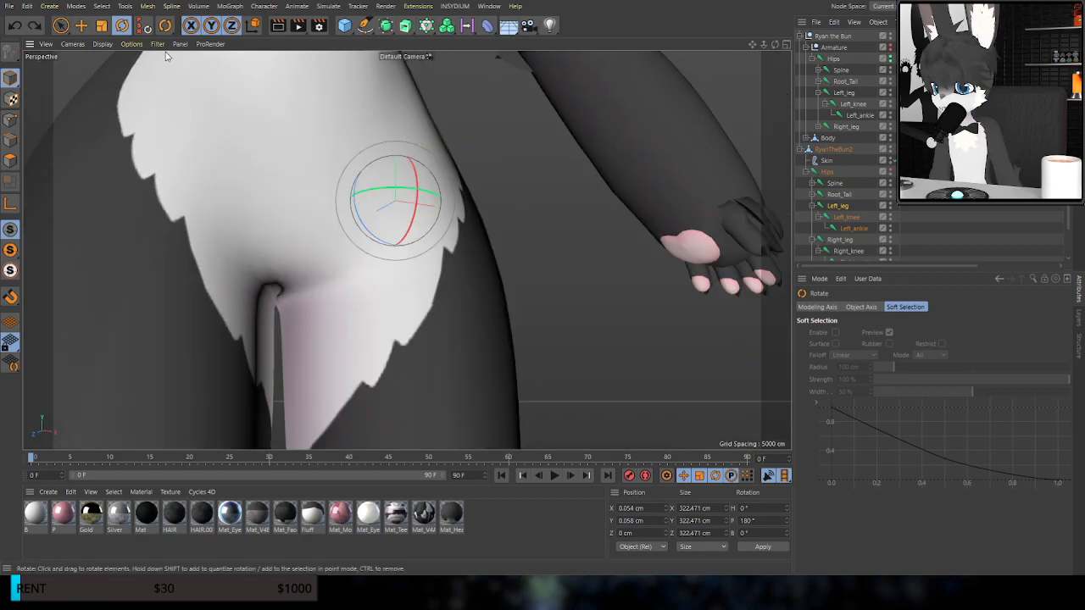
Smooth the Left_leg weights around the front of the groin and inner thigh with the radius 121 brush
{"action": "left_click", "coordinate": [209, 70]}
{"action": "mouse_move", "coordinate": [354, 279]}
{"action": "left_mouse_down", "text": "alt"}
{"action": "mouse_move", "coordinate": [385, 223]}
{"action": "mouse_move", "coordinate": [331, 248]}
{"action": "left_mouse_up", "text": "alt"}
{"action": "middle_click_drag", "start_coordinate": [330, 245], "coordinate": [376, 155], "text": "alt"}
{"action": "left_click_drag", "start_coordinate": [292, 206], "coordinate": [454, 248], "text": "alt"}
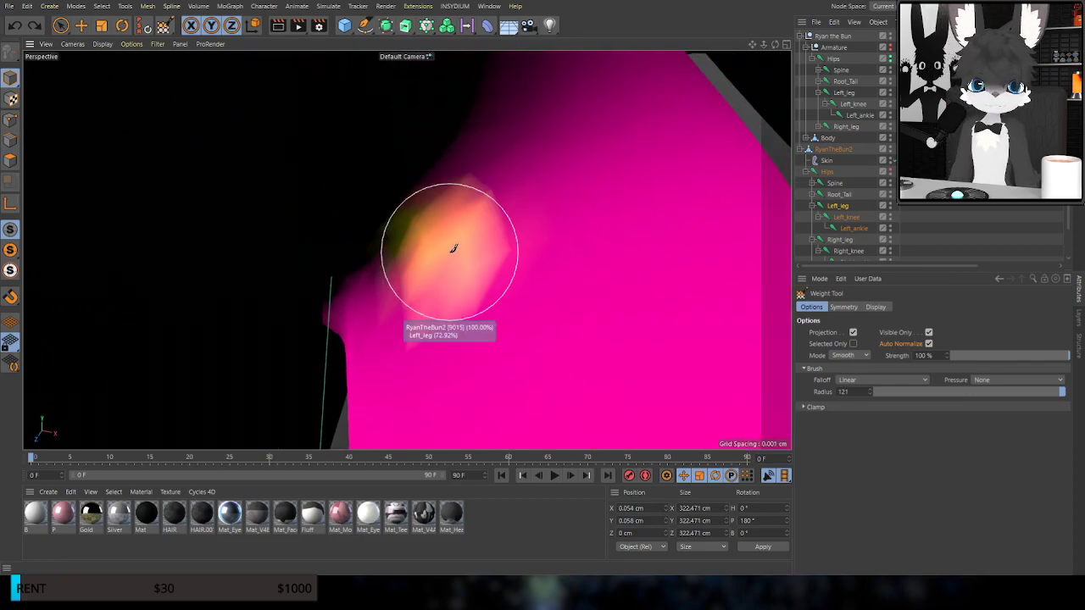
{"action": "mouse_move", "coordinate": [454, 249]}
{"action": "left_mouse_down"}
{"action": "mouse_move", "coordinate": [412, 223]}
{"action": "mouse_move", "coordinate": [380, 294]}
{"action": "mouse_move", "coordinate": [382, 242]}
{"action": "mouse_move", "coordinate": [513, 194]}
{"action": "mouse_move", "coordinate": [412, 192]}
{"action": "mouse_move", "coordinate": [347, 280]}
{"action": "mouse_move", "coordinate": [533, 234]}
{"action": "left_mouse_up"}
{"action": "mouse_move", "coordinate": [436, 230]}
{"action": "left_mouse_down"}
{"action": "mouse_move", "coordinate": [359, 268]}
{"action": "mouse_move", "coordinate": [405, 203]}
{"action": "mouse_move", "coordinate": [330, 323]}
{"action": "mouse_move", "coordinate": [362, 280]}
{"action": "mouse_move", "coordinate": [337, 345]}
{"action": "mouse_move", "coordinate": [340, 302]}
{"action": "mouse_move", "coordinate": [390, 229]}
{"action": "mouse_move", "coordinate": [373, 223]}
{"action": "mouse_move", "coordinate": [683, 308]}
{"action": "mouse_move", "coordinate": [343, 208]}
{"action": "mouse_move", "coordinate": [337, 313]}
{"action": "mouse_move", "coordinate": [368, 218]}
{"action": "mouse_move", "coordinate": [332, 271]}
{"action": "left_mouse_up"}
{"action": "left_click_drag", "start_coordinate": [453, 252], "coordinate": [454, 253]}
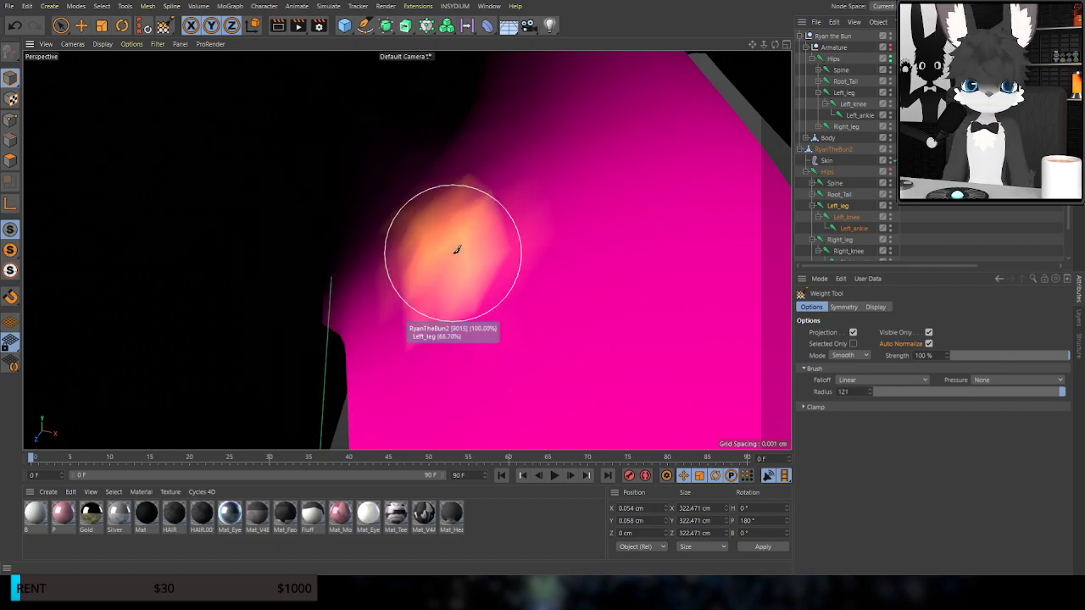
{"action": "scroll", "coordinate": [429, 248], "scroll_direction": "down", "scroll_amount": 4}
{"action": "scroll", "coordinate": [402, 306], "scroll_direction": "down", "scroll_amount": 4}
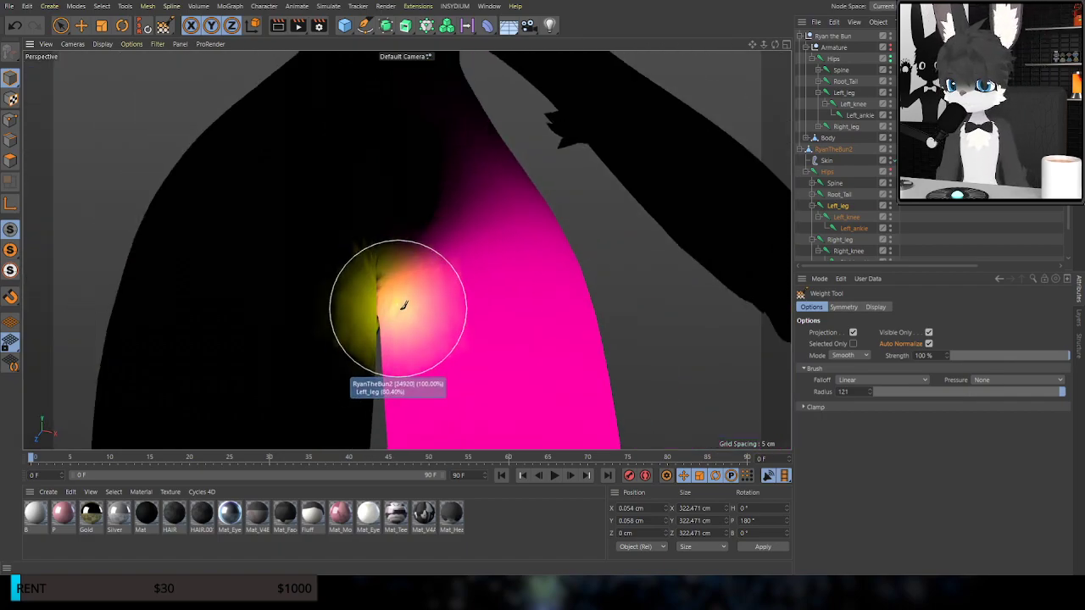
Test-rotate the Left_leg joint to check the smoothed groin, and undo the rotation
{"action": "left_click", "coordinate": [126, 27]}
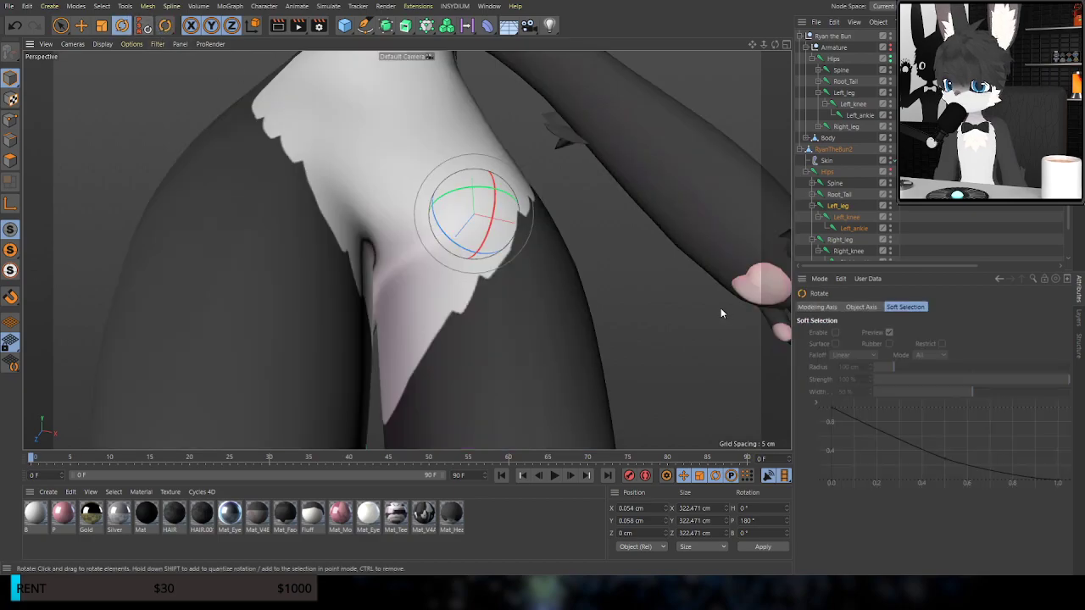
{"action": "left_click_drag", "start_coordinate": [486, 239], "coordinate": [317, 226]}
{"action": "scroll", "coordinate": [466, 153], "scroll_direction": "down", "scroll_amount": 3}
{"action": "key", "text": "ctrl+z"}
{"action": "middle_click_drag", "start_coordinate": [317, 226], "coordinate": [407, 250], "text": "alt"}
{"action": "left_click_drag", "start_coordinate": [407, 250], "coordinate": [319, 226], "text": "alt"}
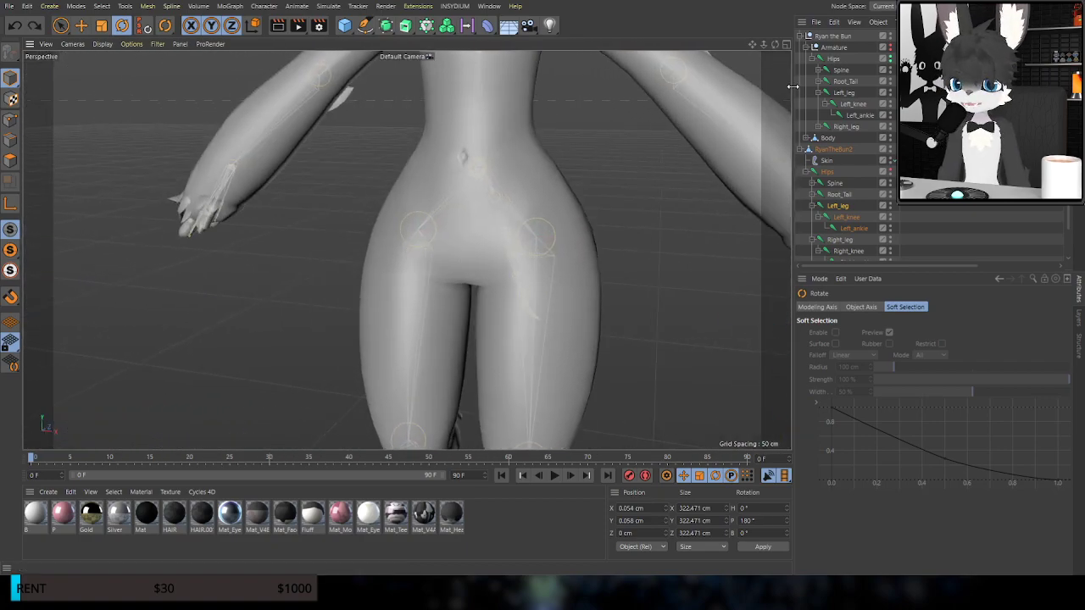
Check the original model's Left_leg weights for reference, and smooth RyanTheBun2's Left_leg weights across the front hip and groin
{"action": "left_click", "coordinate": [846, 93]}
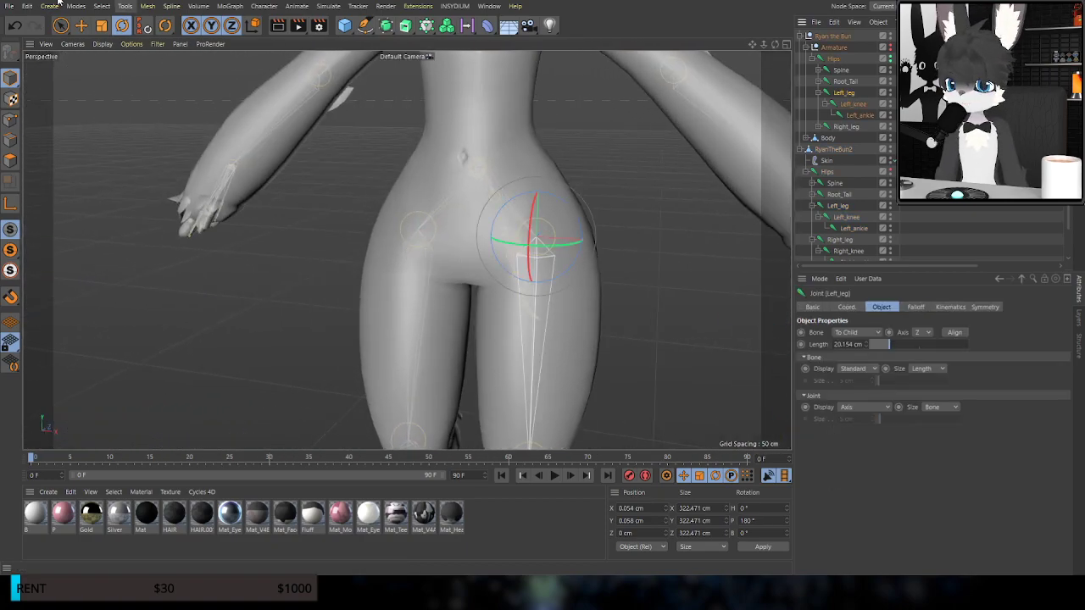
{"action": "left_click", "coordinate": [191, 68]}
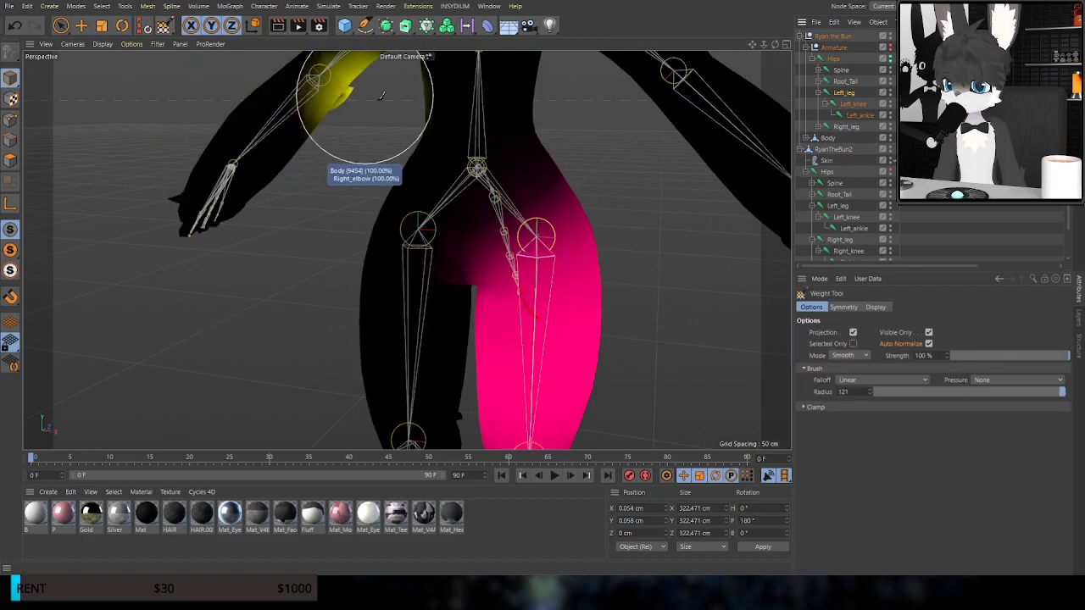
{"action": "left_click", "coordinate": [837, 206]}
{"action": "key", "text": "o"}
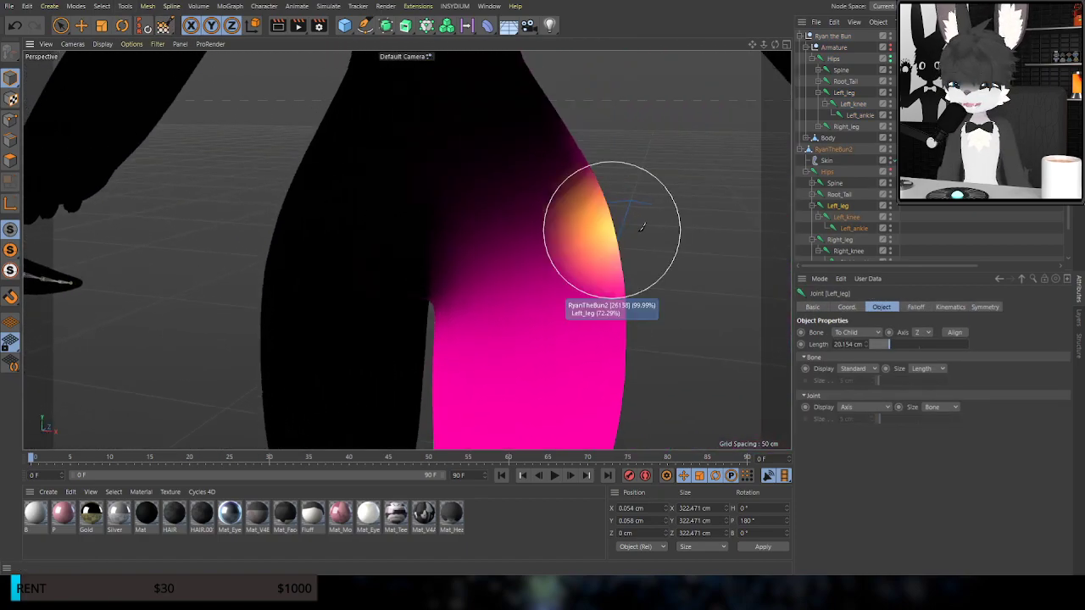
{"action": "left_click_drag", "start_coordinate": [560, 219], "coordinate": [585, 158], "text": "alt"}
{"action": "mouse_move", "coordinate": [502, 253]}
{"action": "left_mouse_down"}
{"action": "mouse_move", "coordinate": [497, 276]}
{"action": "mouse_move", "coordinate": [438, 242]}
{"action": "mouse_move", "coordinate": [452, 243]}
{"action": "mouse_move", "coordinate": [448, 293]}
{"action": "mouse_move", "coordinate": [459, 222]}
{"action": "mouse_move", "coordinate": [514, 267]}
{"action": "mouse_move", "coordinate": [508, 234]}
{"action": "mouse_move", "coordinate": [446, 305]}
{"action": "mouse_move", "coordinate": [565, 296]}
{"action": "mouse_move", "coordinate": [444, 249]}
{"action": "mouse_move", "coordinate": [431, 292]}
{"action": "mouse_move", "coordinate": [452, 213]}
{"action": "mouse_move", "coordinate": [476, 293]}
{"action": "mouse_move", "coordinate": [596, 213]}
{"action": "mouse_move", "coordinate": [468, 237]}
{"action": "left_mouse_up"}
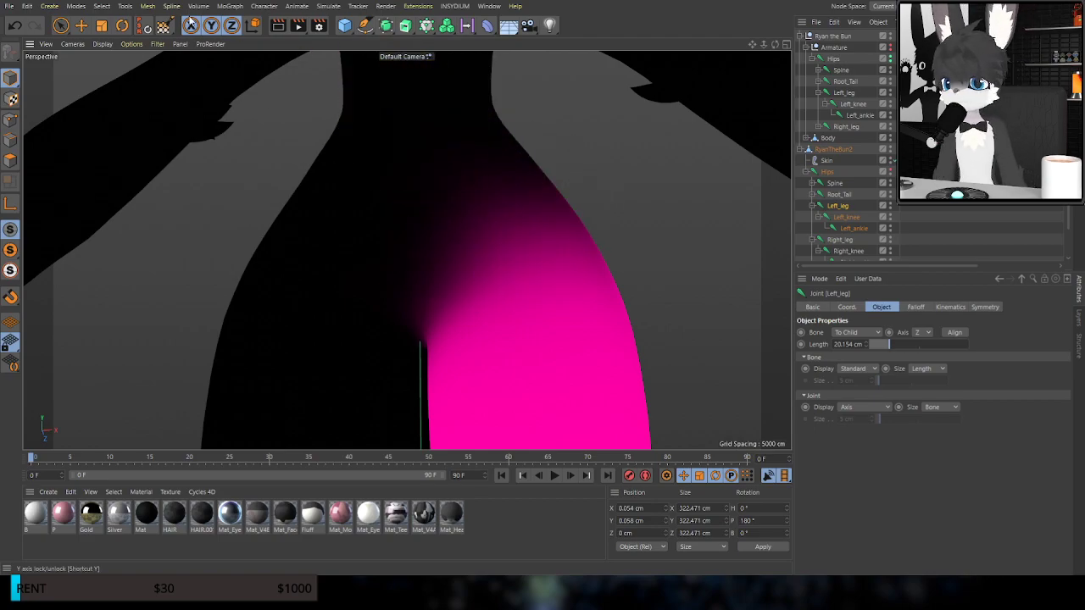
Test-rotate the leg joint, inspect the hip deformation from several angles, and undo the rotations
{"action": "left_click", "coordinate": [122, 25]}
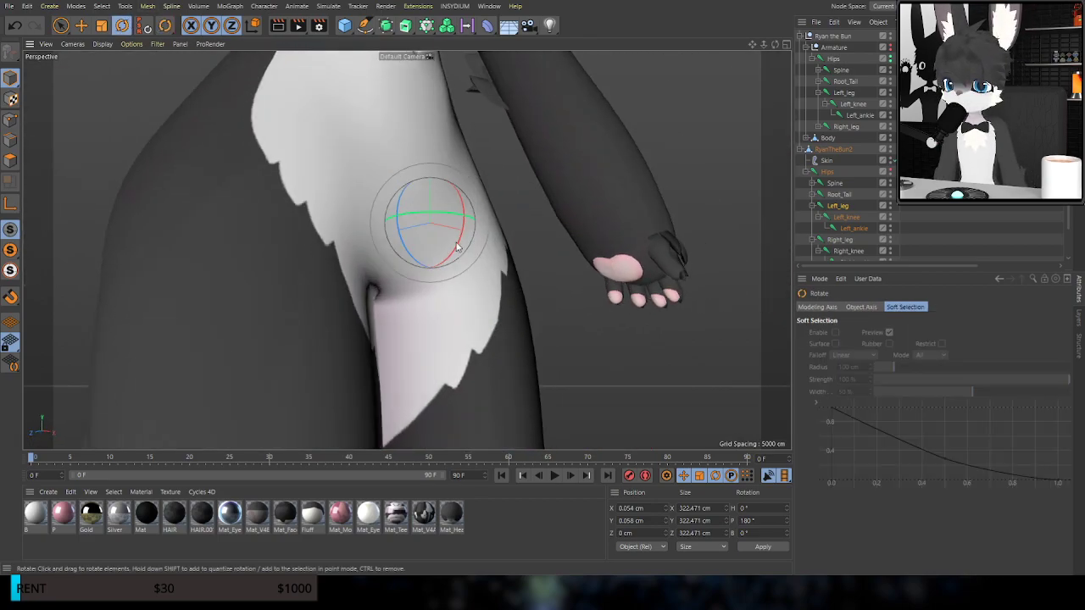
{"action": "left_click_drag", "start_coordinate": [456, 243], "coordinate": [470, 180]}
{"action": "left_click_drag", "start_coordinate": [523, 277], "coordinate": [425, 336], "text": "alt"}
{"action": "key", "text": "ctrl+z"}
{"action": "left_click_drag", "start_coordinate": [398, 300], "coordinate": [786, 242], "text": "alt"}
{"action": "left_click_drag", "start_coordinate": [737, 198], "coordinate": [740, 159]}
{"action": "key", "text": "ctrl+z"}
Test-rotate the original armature's Left_leg joint to compare its deformation, and undo the rotation
{"action": "left_click", "coordinate": [844, 94]}
{"action": "left_click_drag", "start_coordinate": [254, 234], "coordinate": [383, 230], "text": "alt"}
{"action": "left_click_drag", "start_coordinate": [452, 250], "coordinate": [392, 310]}
{"action": "key", "text": "ctrl+z"}
{"action": "middle_click_drag", "start_coordinate": [392, 311], "coordinate": [187, 273], "text": "alt"}
{"action": "left_click_drag", "start_coordinate": [186, 273], "coordinate": [670, 295], "text": "alt"}
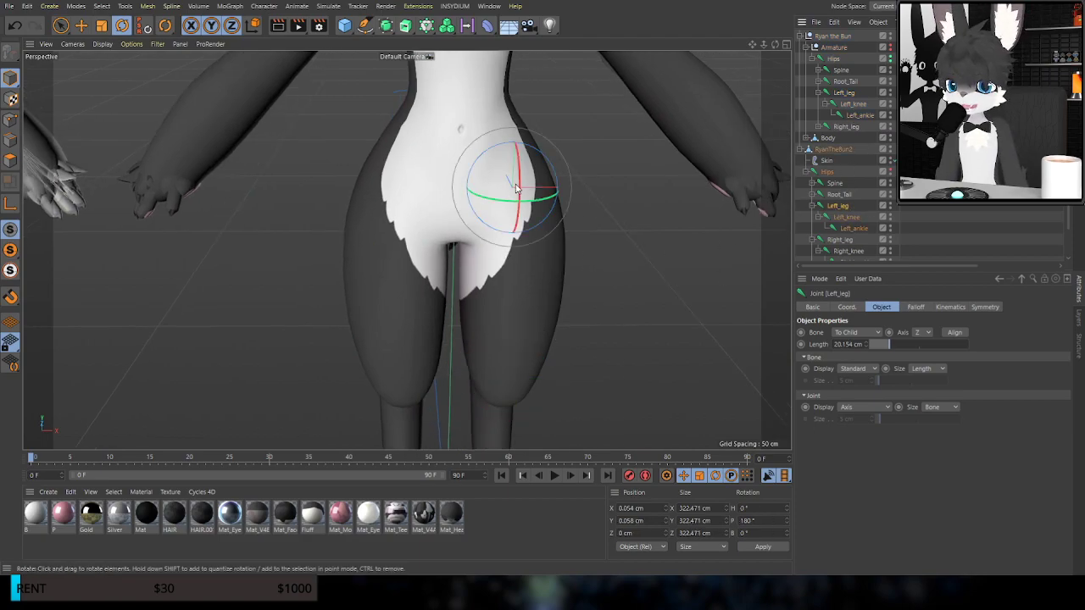
Test-rotate RyanTheBun2's Left_leg joint to a pitch of about 117°, inspect the raised thigh from the side, and undo it
{"action": "left_click_drag", "start_coordinate": [521, 175], "coordinate": [525, 106]}
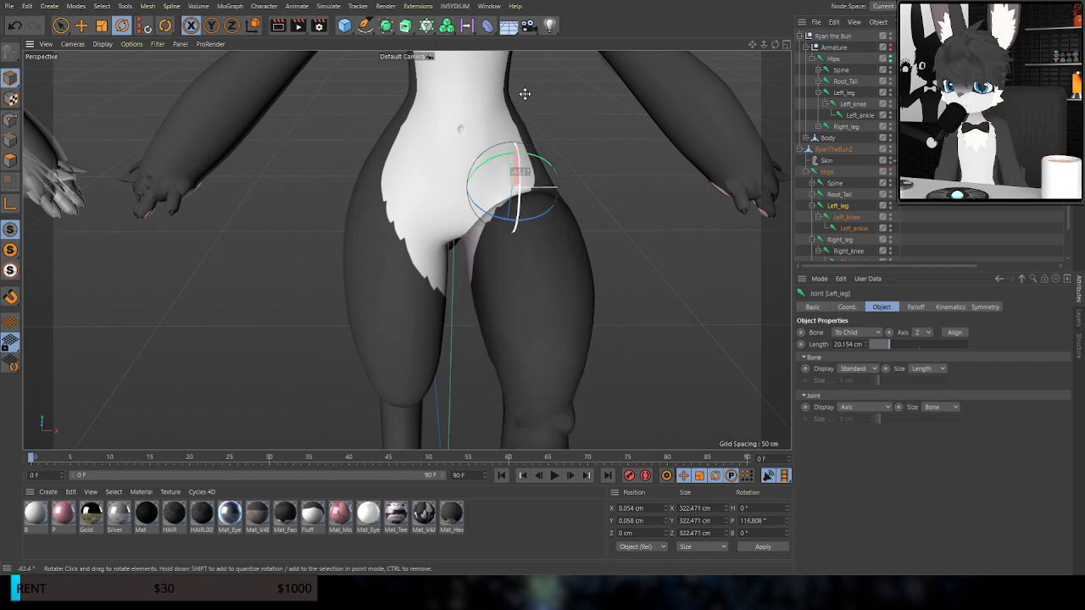
{"action": "left_click_drag", "start_coordinate": [494, 210], "coordinate": [620, 215], "text": "alt"}
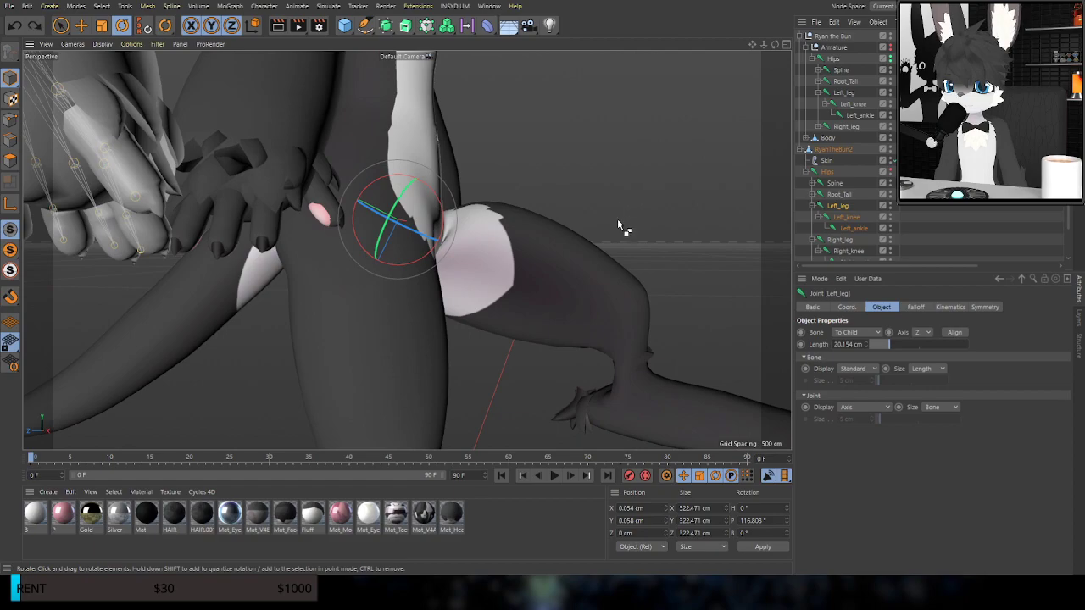
{"action": "key", "text": "ctrl+z"}
{"action": "left_click_drag", "start_coordinate": [520, 404], "coordinate": [378, 71], "text": "alt"}
{"action": "key", "text": "ctrl+z"}
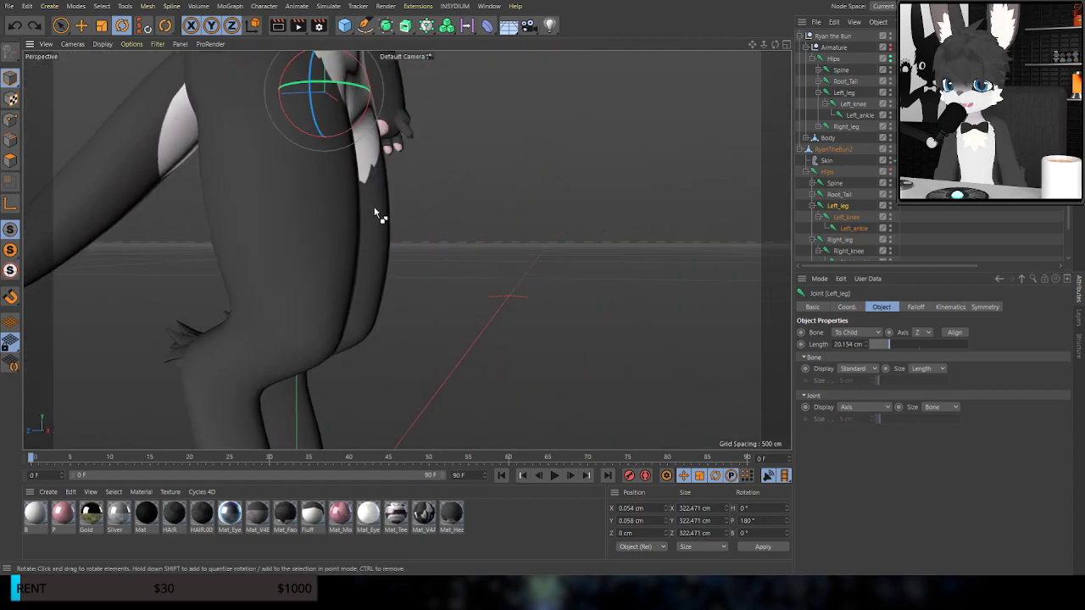
Display the Left_knee joint's weights and examine their spread around the knee and lower thigh
{"action": "left_click_drag", "start_coordinate": [344, 229], "coordinate": [514, 261], "text": "alt"}
{"action": "left_click_drag", "start_coordinate": [407, 250], "coordinate": [615, 227], "text": "alt"}
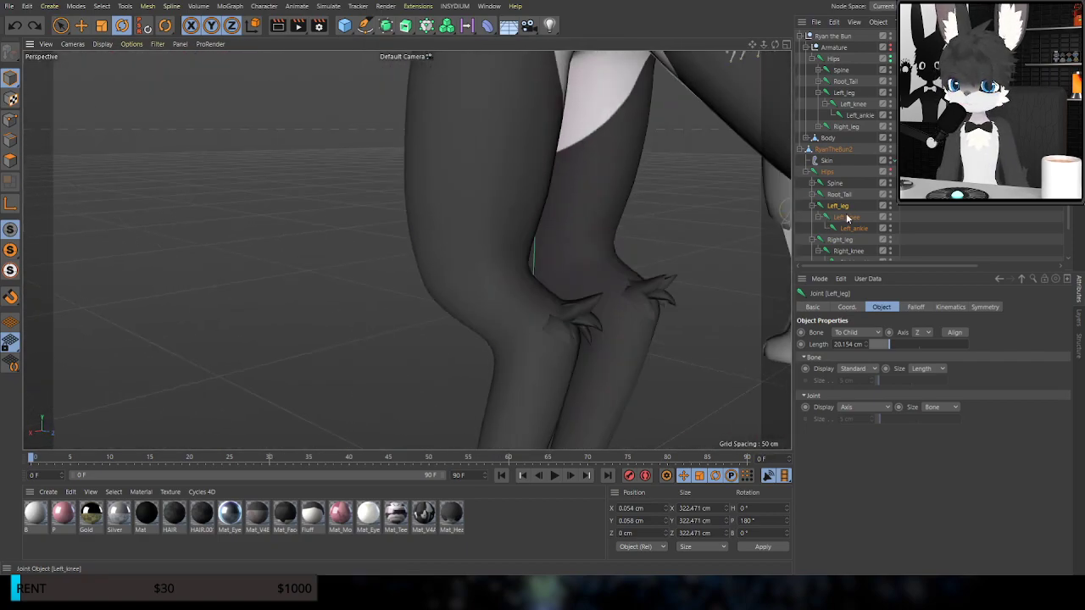
{"action": "left_click", "coordinate": [201, 73]}
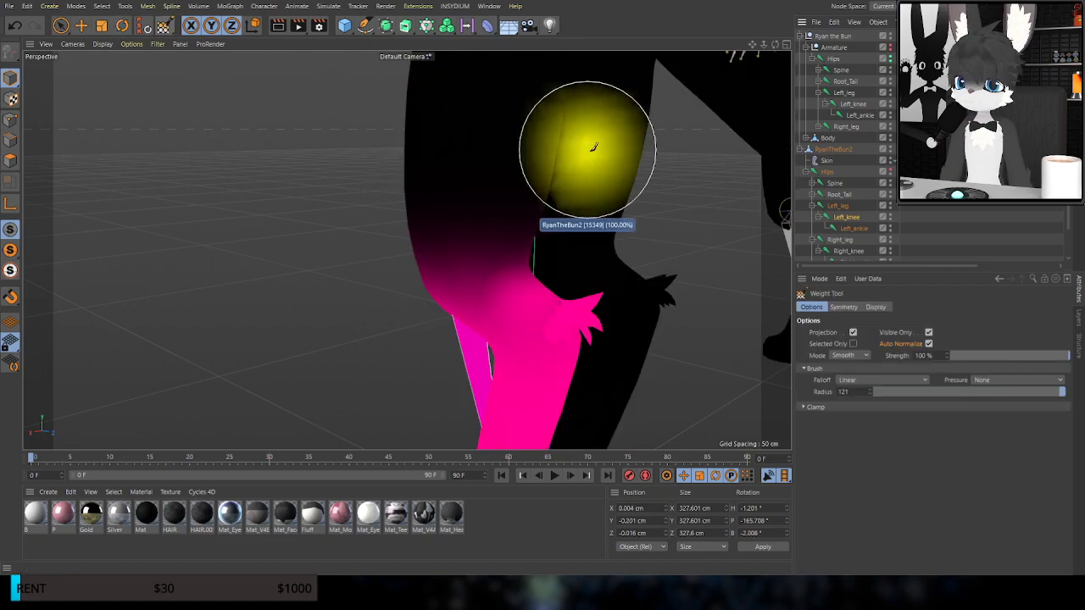
Display the Left_leg and Left_knee weights together and set the Smooth weight brush to no falloff with Visible Only off
{"action": "left_click", "coordinate": [836, 210]}
{"action": "left_click", "coordinate": [842, 222], "text": "shift"}
{"action": "left_click_drag", "start_coordinate": [533, 252], "coordinate": [412, 209], "text": "alt"}
{"action": "middle_click_drag", "start_coordinate": [407, 250], "coordinate": [489, 280], "text": "alt"}
{"action": "mouse_move", "coordinate": [488, 280]}
{"action": "left_mouse_down", "text": "alt"}
{"action": "mouse_move", "coordinate": [661, 287]}
{"action": "mouse_move", "coordinate": [497, 274]}
{"action": "mouse_move", "coordinate": [536, 297]}
{"action": "left_mouse_up", "text": "alt"}
{"action": "mouse_move", "coordinate": [538, 300]}
{"action": "middle_mouse_down", "text": "alt"}
{"action": "mouse_move", "coordinate": [486, 226]}
{"action": "mouse_move", "coordinate": [491, 260]}
{"action": "middle_mouse_up", "text": "alt"}
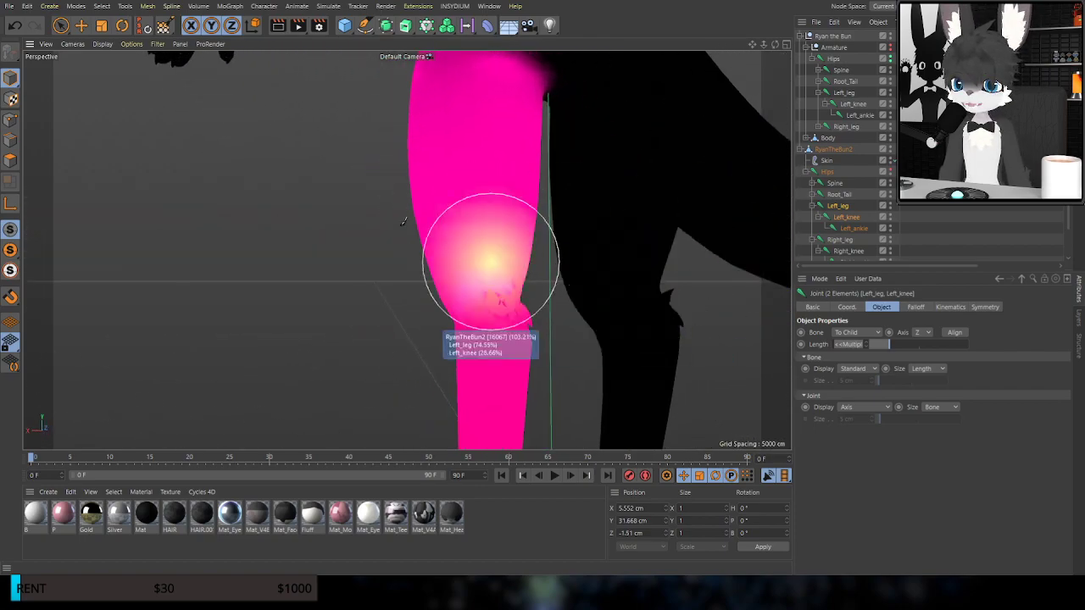
{"action": "left_click", "coordinate": [165, 26]}
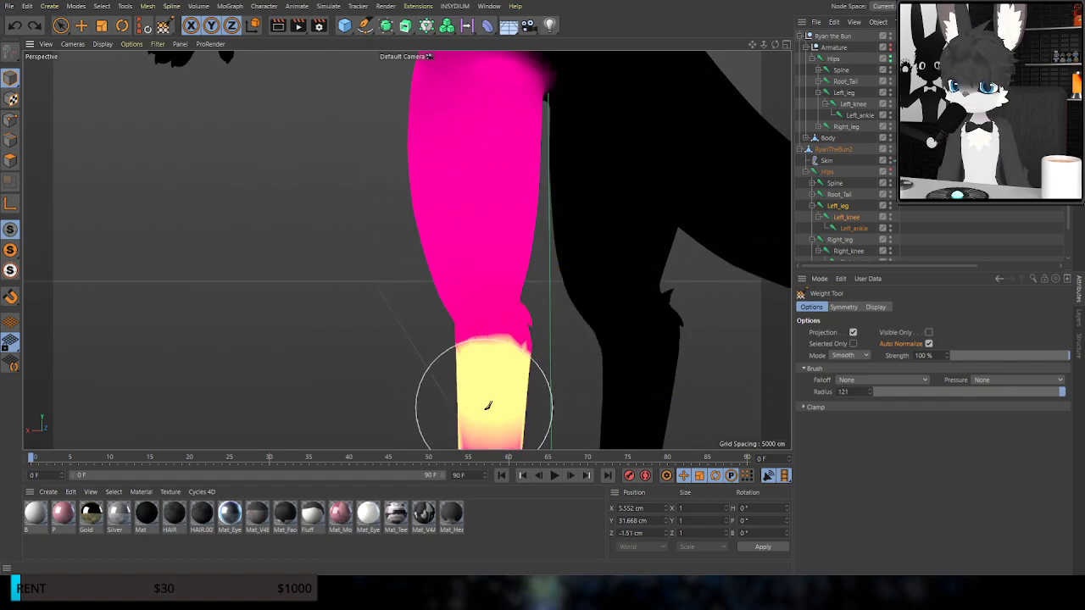
Test-rotate the Left_leg joint to a pitch of about 234°, check the hip and thigh from the side, and undo it
{"action": "left_click", "coordinate": [118, 32]}
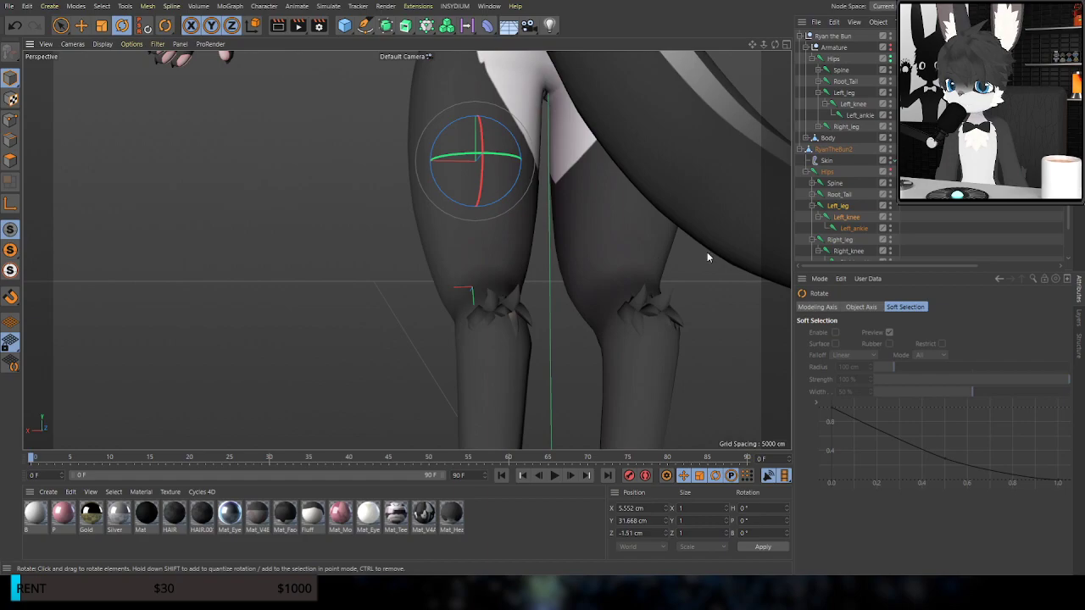
{"action": "left_click", "coordinate": [831, 207]}
{"action": "left_click_drag", "start_coordinate": [460, 214], "coordinate": [518, 231], "text": "alt"}
{"action": "scroll", "coordinate": [533, 208], "scroll_direction": "down", "scroll_amount": 4}
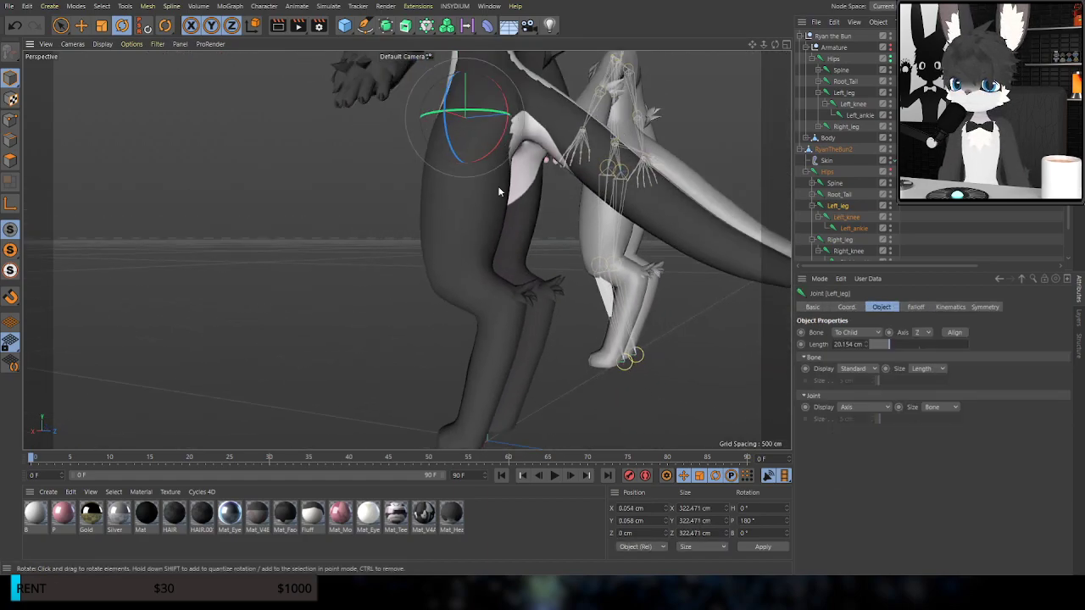
{"action": "left_click_drag", "start_coordinate": [497, 141], "coordinate": [653, 131]}
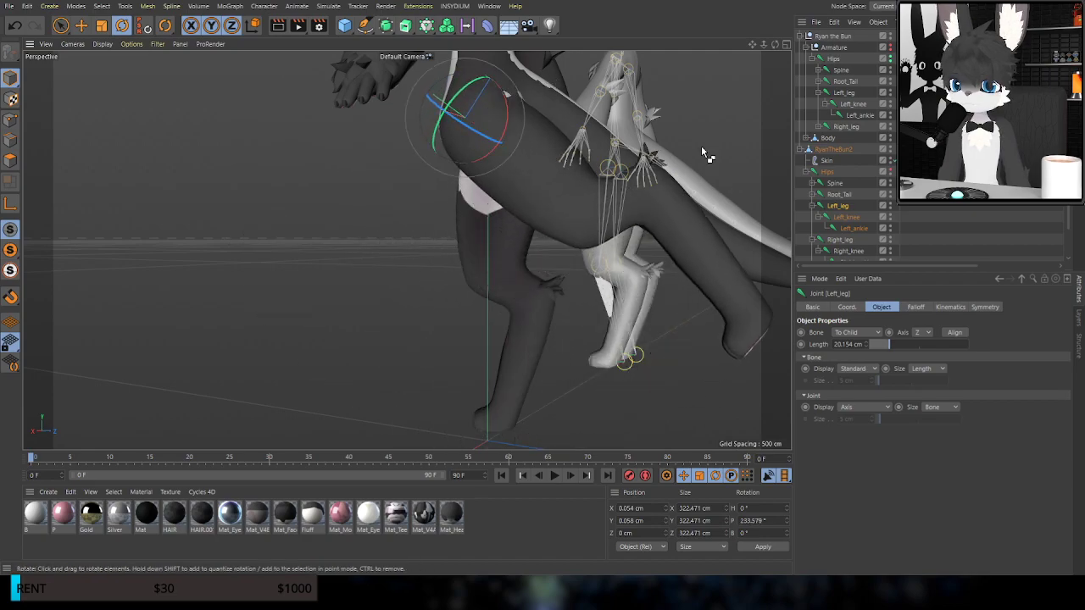
{"action": "key", "text": "ctrl+z"}
Test-rotate the Left_knee joint to check the knee bend, and undo the rotation
{"action": "left_click", "coordinate": [846, 217]}
{"action": "left_click_drag", "start_coordinate": [490, 258], "coordinate": [439, 208]}
{"action": "key", "text": "ctrl+z"}
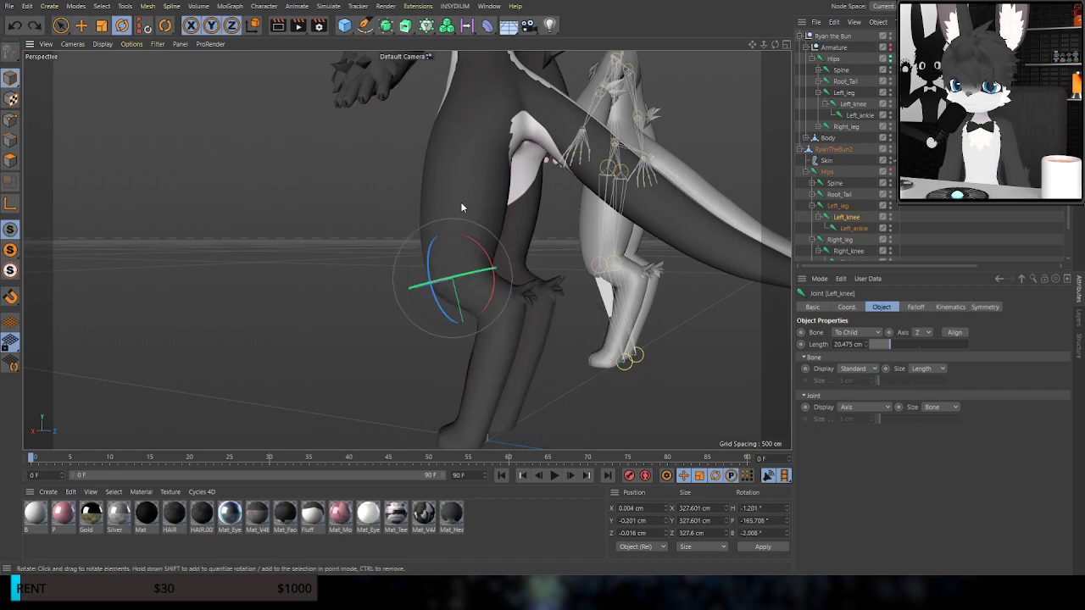
{"action": "scroll", "coordinate": [491, 144], "scroll_direction": "up", "scroll_amount": 8}
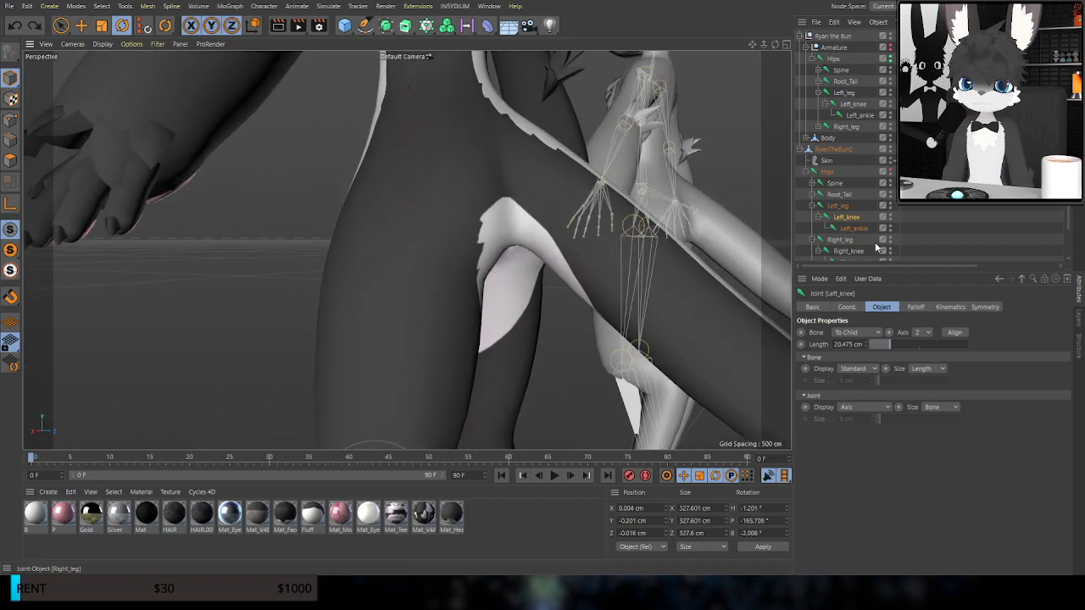
Test-rotate the Left_leg joint to a pitch of about 222°, inspect the groin crease close up, and undo it
{"action": "left_click", "coordinate": [835, 207]}
{"action": "left_click_drag", "start_coordinate": [434, 228], "coordinate": [444, 197]}
{"action": "left_click_drag", "start_coordinate": [475, 262], "coordinate": [473, 303], "text": "alt"}
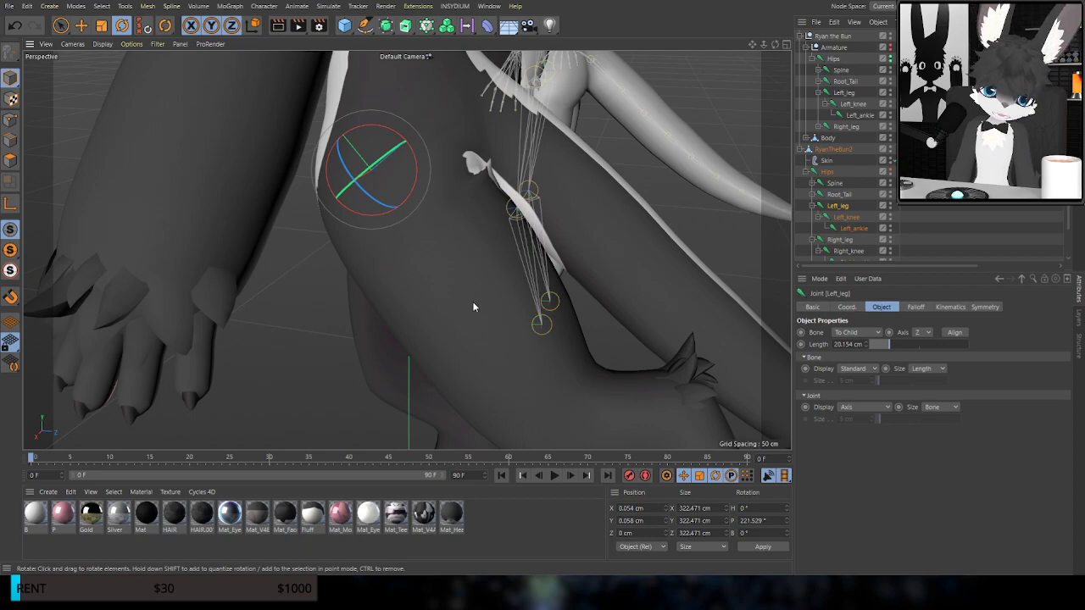
{"action": "key", "text": "ctrl+z"}
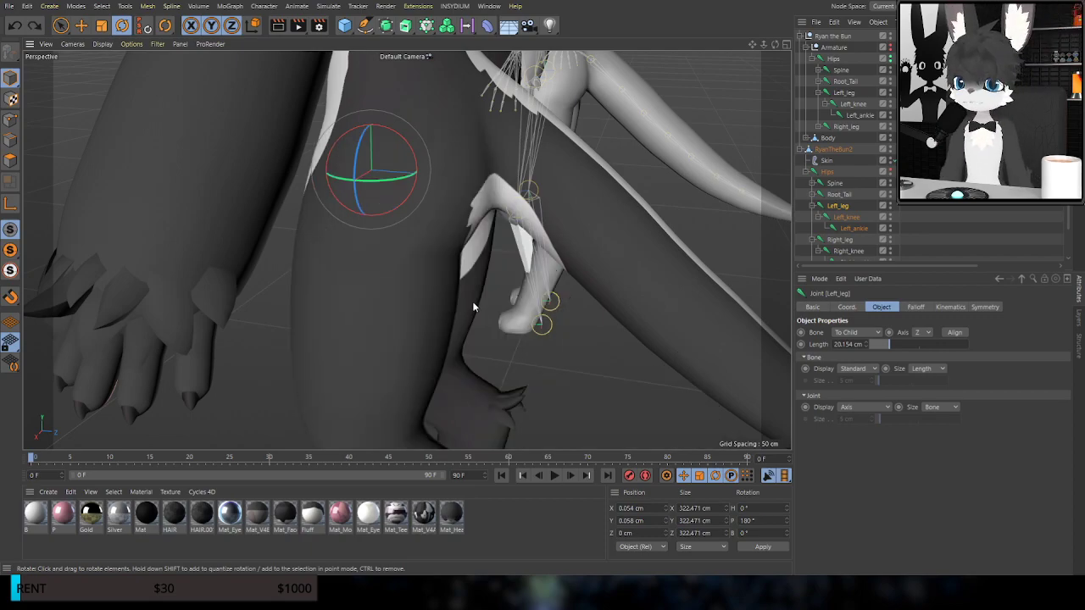
Pose the Left_leg joint at a pitch of about 222°, examine its weights on the rotated thigh, and undo the pose
{"action": "left_click", "coordinate": [187, 58]}
{"action": "mouse_move", "coordinate": [420, 241]}
{"action": "left_mouse_down", "text": "alt"}
{"action": "mouse_move", "coordinate": [396, 221]}
{"action": "mouse_move", "coordinate": [279, 198]}
{"action": "mouse_move", "coordinate": [342, 189]}
{"action": "mouse_move", "coordinate": [437, 201]}
{"action": "mouse_move", "coordinate": [417, 195]}
{"action": "mouse_move", "coordinate": [449, 173]}
{"action": "left_mouse_up", "text": "alt"}
{"action": "left_click", "coordinate": [122, 27]}
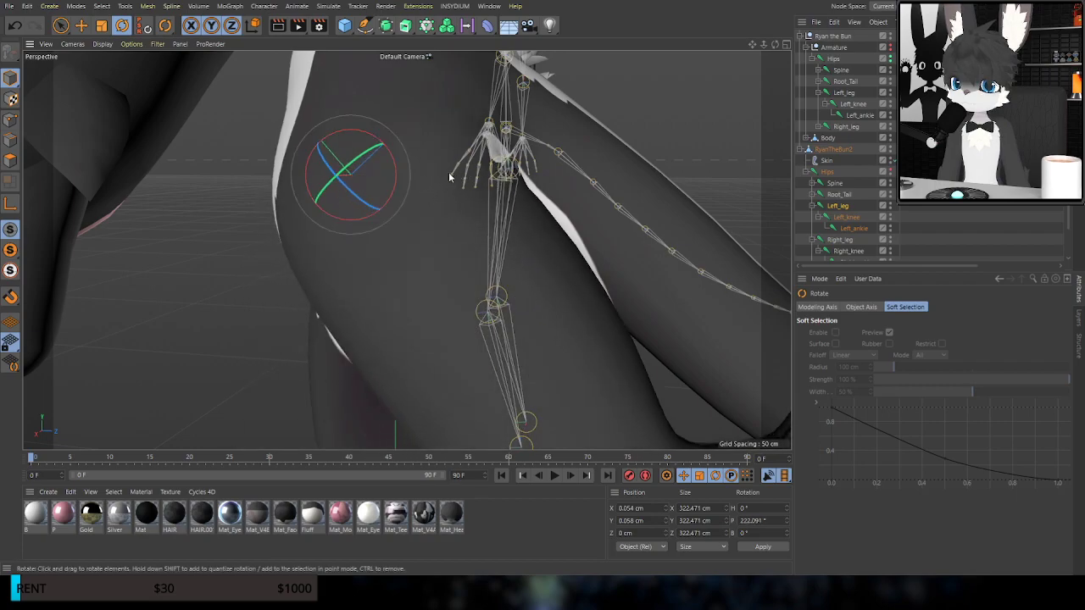
{"action": "left_click", "coordinate": [187, 61]}
{"action": "left_click_drag", "start_coordinate": [359, 115], "coordinate": [322, 157], "text": "alt"}
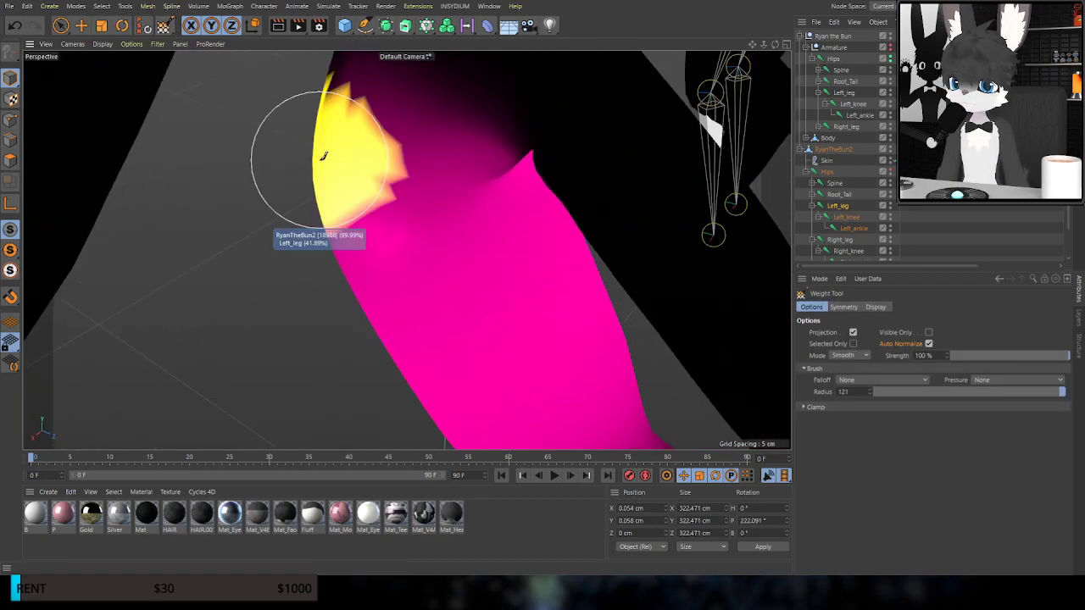
{"action": "key", "text": "ctrl+z"}
{"action": "key", "text": "ctrl+z"}
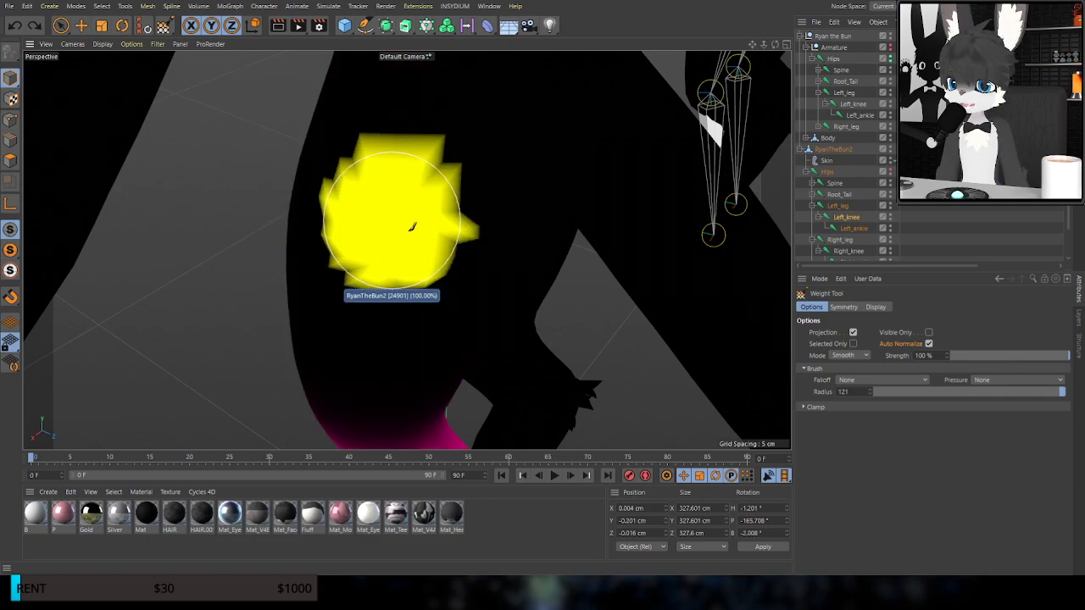
{"action": "left_click", "coordinate": [14, 25]}
{"action": "scroll", "coordinate": [381, 224], "scroll_direction": "up", "scroll_amount": 3}
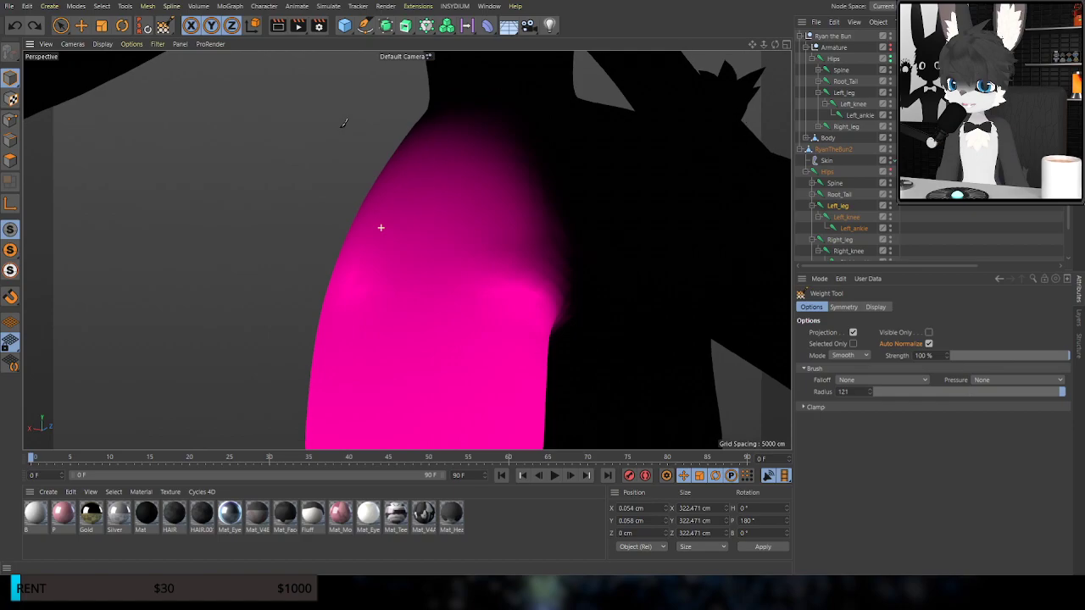
Smooth the Hips joint's weights around the left buttock and upper thigh with linear falloff at 100% strength
{"action": "left_click_drag", "start_coordinate": [343, 124], "coordinate": [320, 111], "text": "alt"}
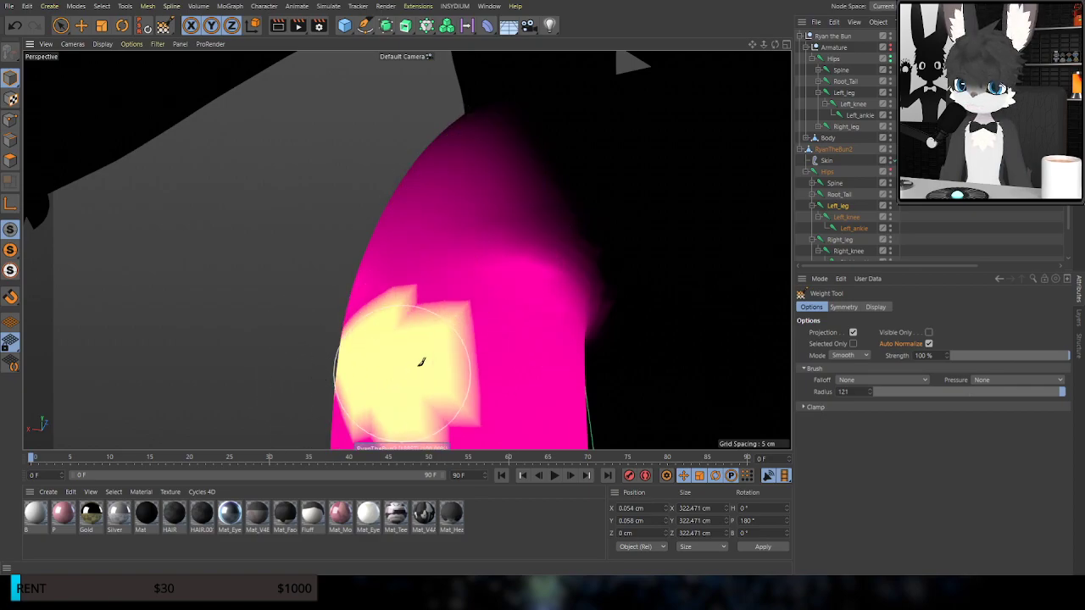
{"action": "left_click", "coordinate": [826, 173]}
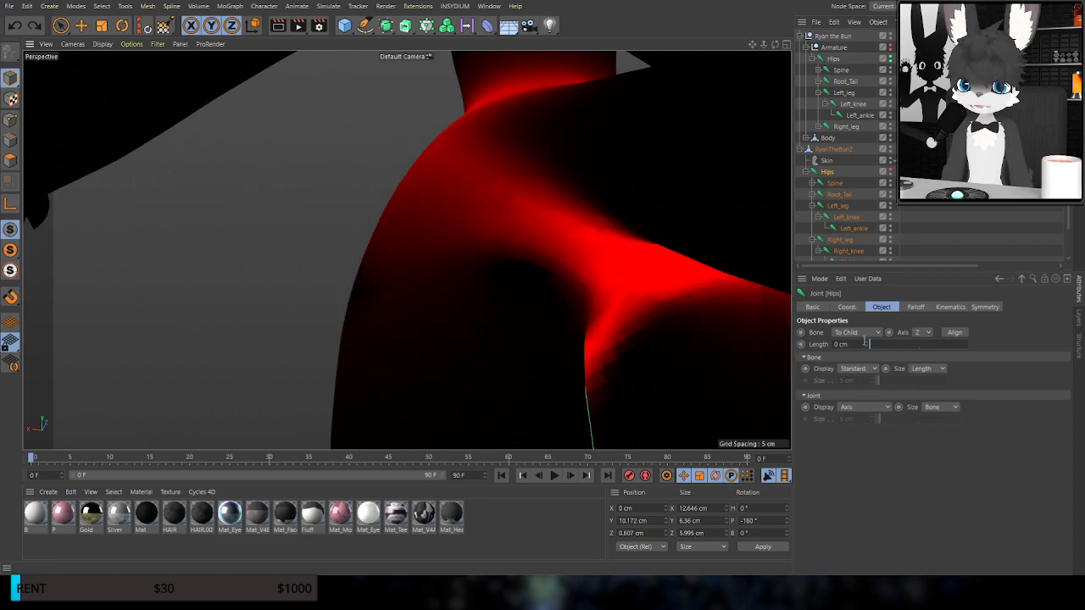
{"action": "left_click", "coordinate": [164, 26]}
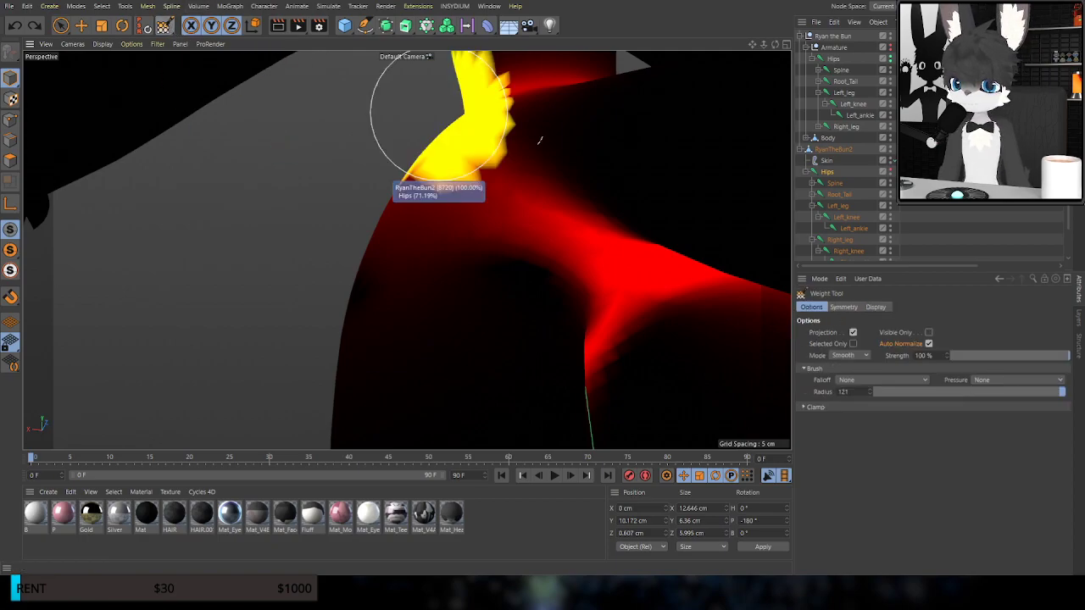
{"action": "left_click", "coordinate": [844, 307]}
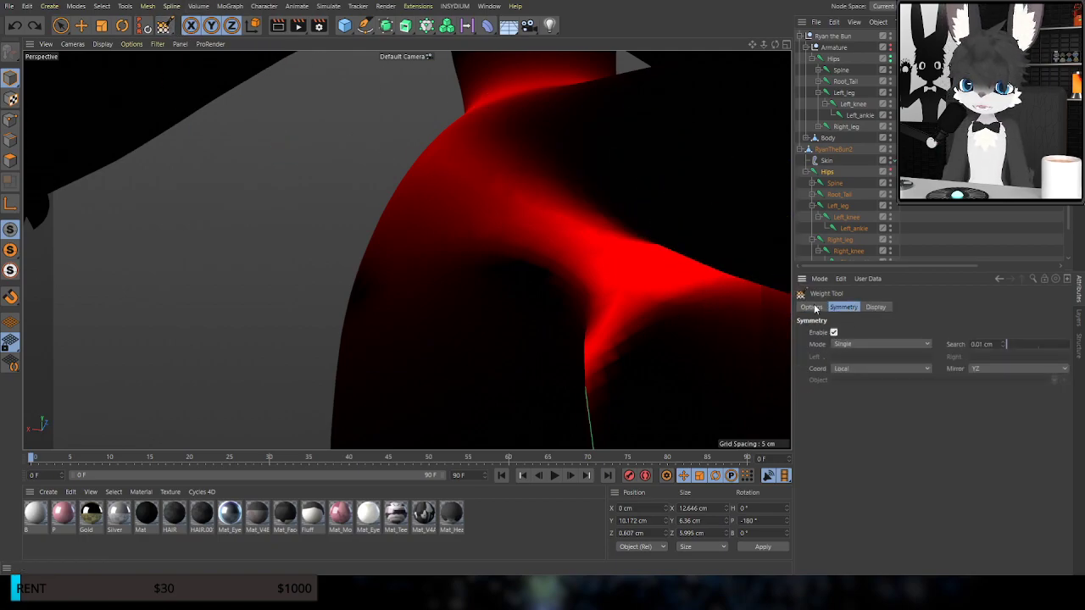
{"action": "left_click", "coordinate": [813, 306]}
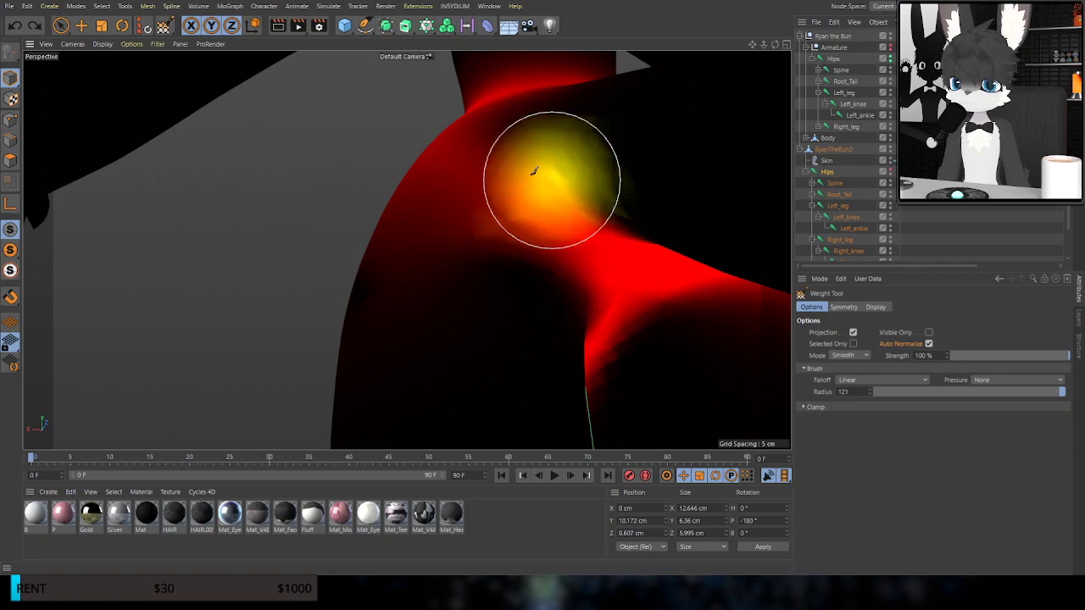
{"action": "mouse_move", "coordinate": [470, 199]}
{"action": "left_mouse_down"}
{"action": "mouse_move", "coordinate": [500, 237]}
{"action": "mouse_move", "coordinate": [551, 212]}
{"action": "mouse_move", "coordinate": [568, 229]}
{"action": "mouse_move", "coordinate": [555, 227]}
{"action": "mouse_move", "coordinate": [514, 302]}
{"action": "mouse_move", "coordinate": [530, 171]}
{"action": "mouse_move", "coordinate": [460, 238]}
{"action": "mouse_move", "coordinate": [508, 170]}
{"action": "mouse_move", "coordinate": [530, 269]}
{"action": "mouse_move", "coordinate": [565, 203]}
{"action": "mouse_move", "coordinate": [518, 327]}
{"action": "mouse_move", "coordinate": [535, 266]}
{"action": "mouse_move", "coordinate": [497, 248]}
{"action": "mouse_move", "coordinate": [455, 269]}
{"action": "mouse_move", "coordinate": [482, 208]}
{"action": "mouse_move", "coordinate": [446, 290]}
{"action": "left_mouse_up"}
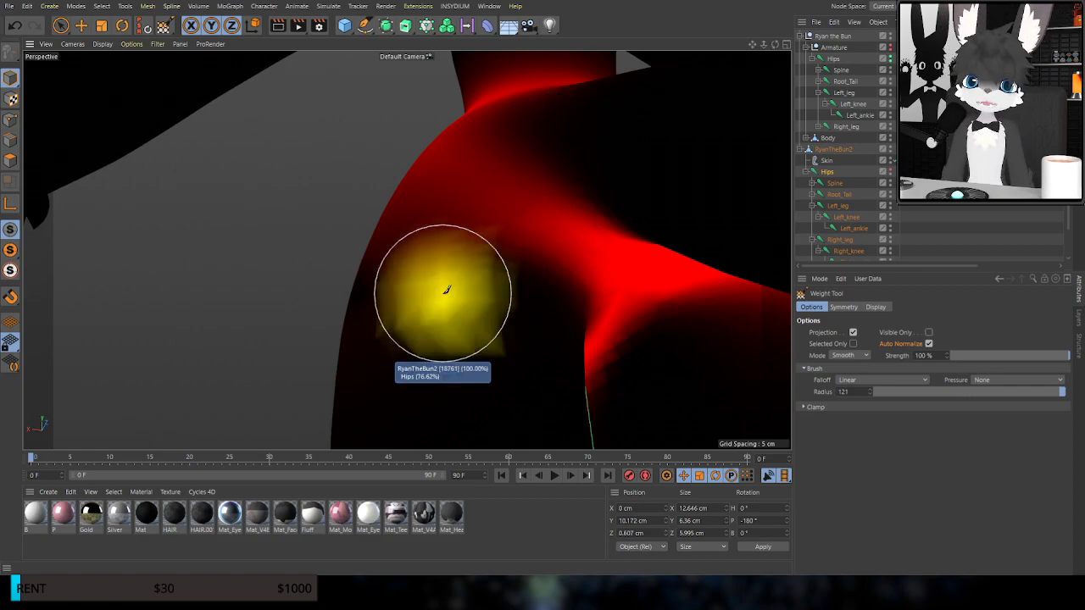
Test-rotate the Left_leg joint, inspect the smoothed hip area from behind and from the side, and undo the rotations
{"action": "left_click", "coordinate": [842, 209]}
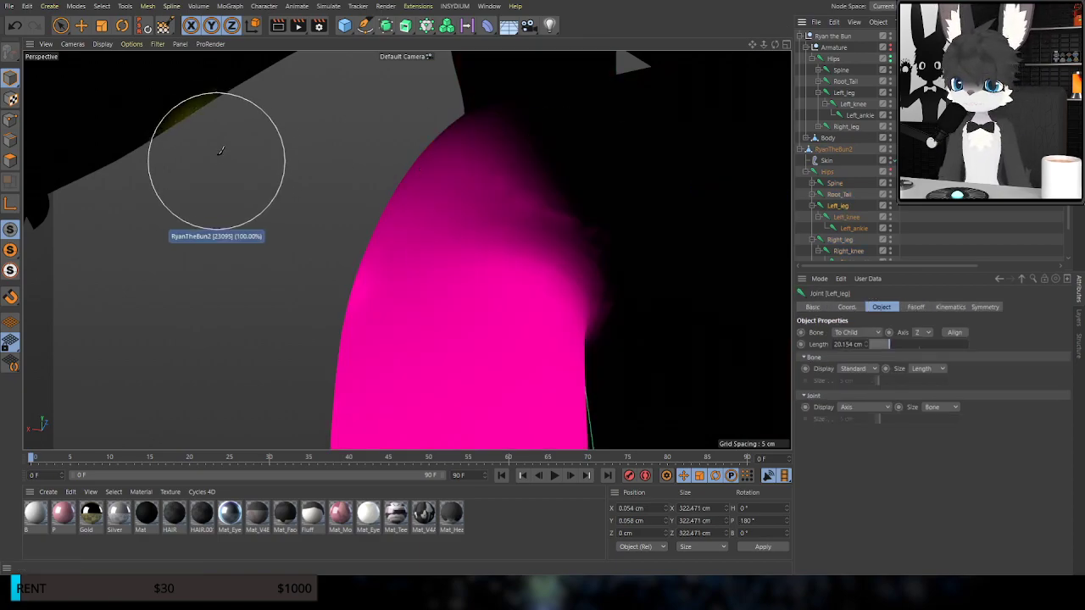
{"action": "left_click", "coordinate": [121, 32]}
{"action": "left_click_drag", "start_coordinate": [581, 151], "coordinate": [662, 351]}
{"action": "key", "text": "ctrl+z"}
{"action": "scroll", "coordinate": [578, 244], "scroll_direction": "down", "scroll_amount": 5}
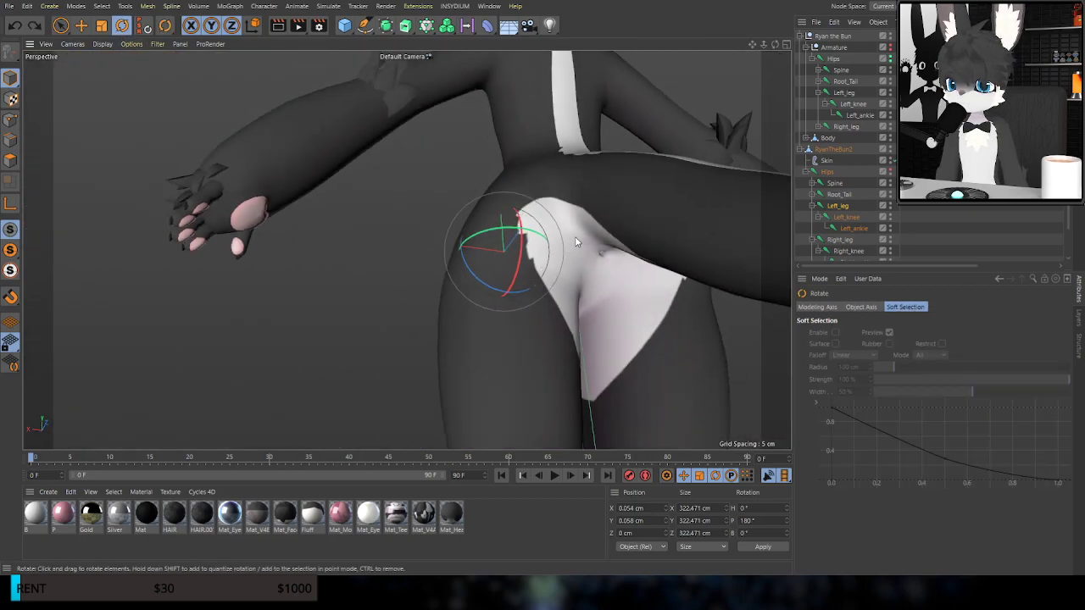
{"action": "left_click_drag", "start_coordinate": [527, 249], "coordinate": [600, 78]}
{"action": "left_click_drag", "start_coordinate": [521, 233], "coordinate": [620, 319], "text": "alt"}
{"action": "key", "text": "ctrl+z"}
Repeatedly test-rotate the Left_leg joint to a pitch of about 222° in side view, undoing each rotation
{"action": "left_click_drag", "start_coordinate": [449, 161], "coordinate": [424, 114]}
{"action": "key", "text": "ctrl+z"}
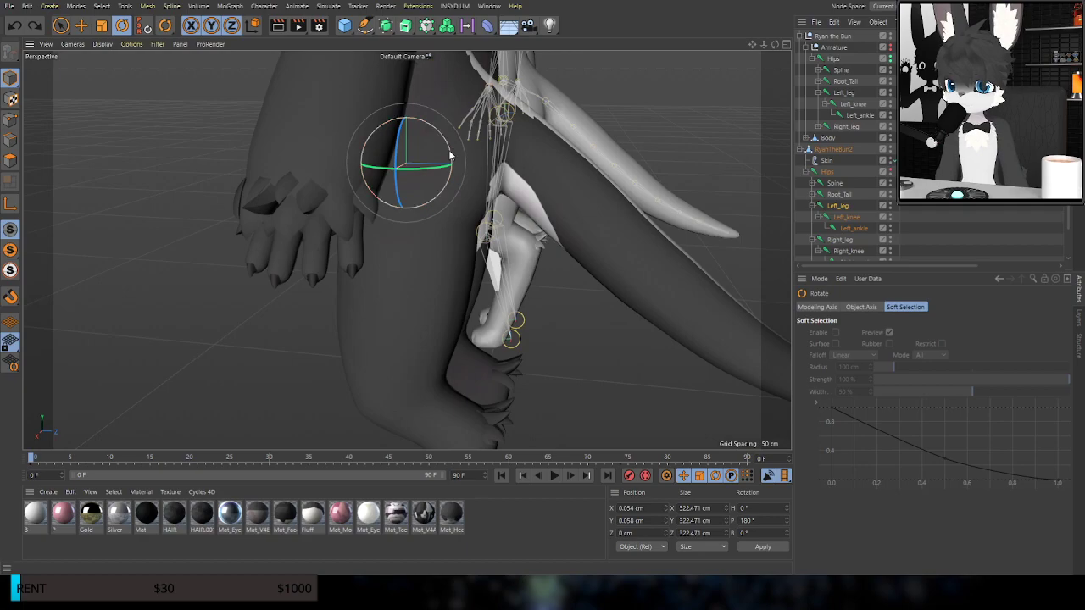
{"action": "left_click_drag", "start_coordinate": [450, 157], "coordinate": [430, 125]}
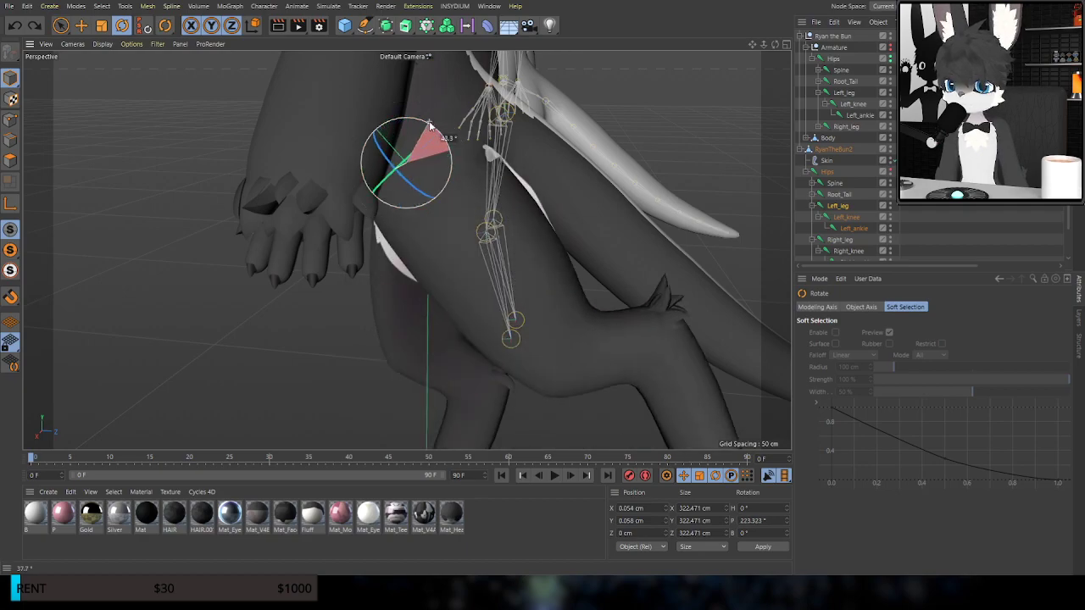
{"action": "key", "text": "ctrl+z"}
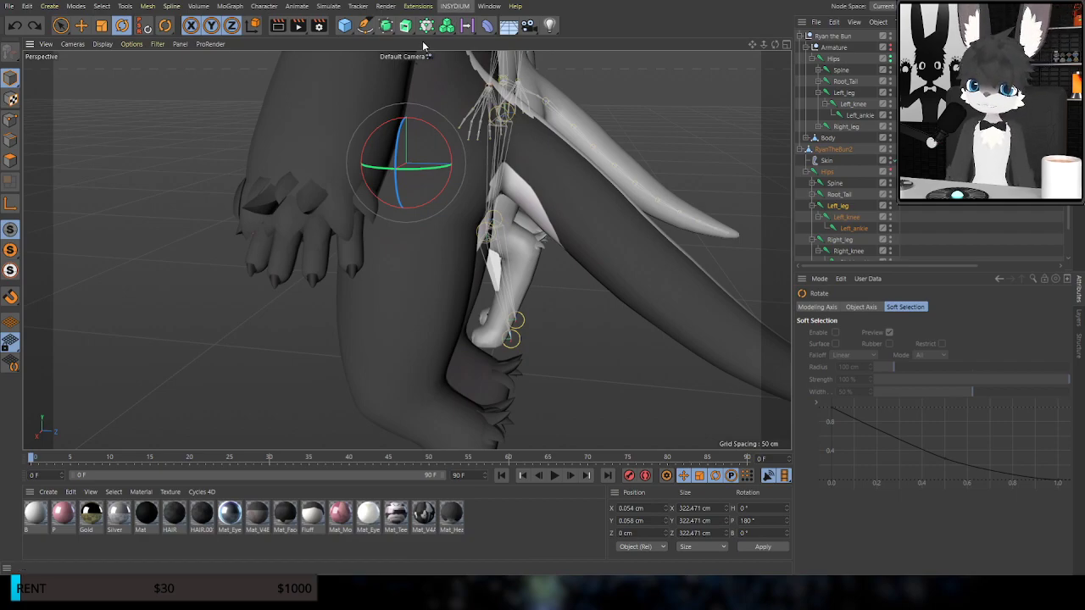
{"action": "left_click_drag", "start_coordinate": [450, 150], "coordinate": [429, 118]}
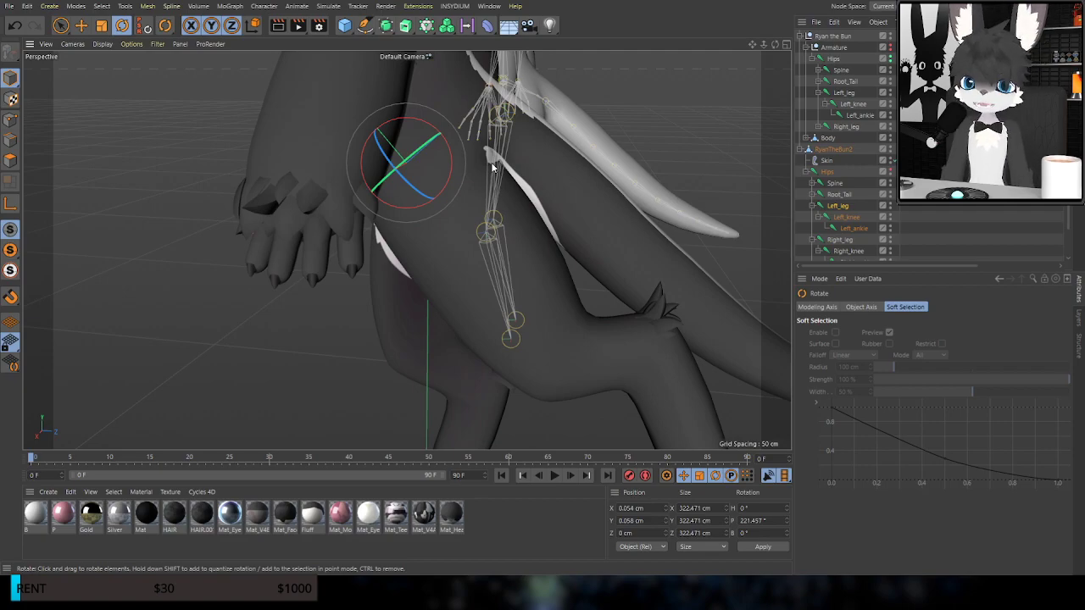
{"action": "key", "text": "ctrl+z"}
Test-rotate the Hips joint to check how the pelvis deforms, and undo the rotation
{"action": "left_click", "coordinate": [822, 173]}
{"action": "left_click_drag", "start_coordinate": [455, 107], "coordinate": [477, 103]}
{"action": "key", "text": "ctrl+z"}
{"action": "left_click_drag", "start_coordinate": [409, 250], "coordinate": [476, 237], "text": "alt"}
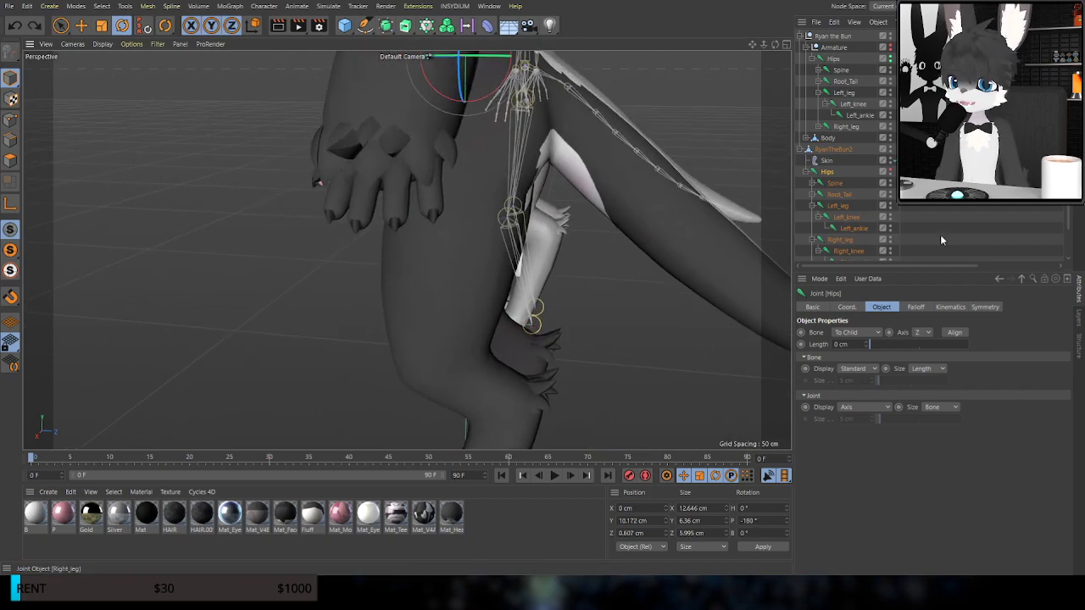
Test-rotate the Left_leg joint to a pitch of about 218°, inspect the white crotch patch up close, and undo it
{"action": "left_click", "coordinate": [836, 207]}
{"action": "left_click_drag", "start_coordinate": [494, 157], "coordinate": [556, 138]}
{"action": "middle_click_drag", "start_coordinate": [589, 139], "coordinate": [516, 277], "text": "alt"}
{"action": "scroll", "coordinate": [448, 301], "scroll_direction": "up", "scroll_amount": 8}
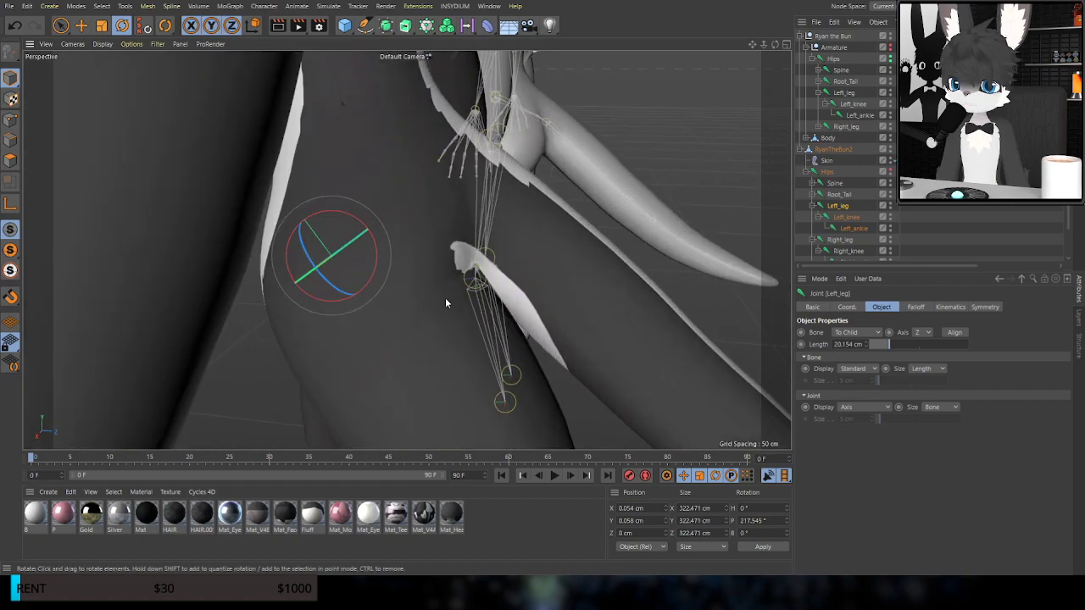
{"action": "mouse_move", "coordinate": [479, 265]}
{"action": "left_mouse_down", "text": "alt"}
{"action": "mouse_move", "coordinate": [494, 318]}
{"action": "mouse_move", "coordinate": [477, 254]}
{"action": "mouse_move", "coordinate": [463, 277]}
{"action": "left_mouse_up", "text": "alt"}
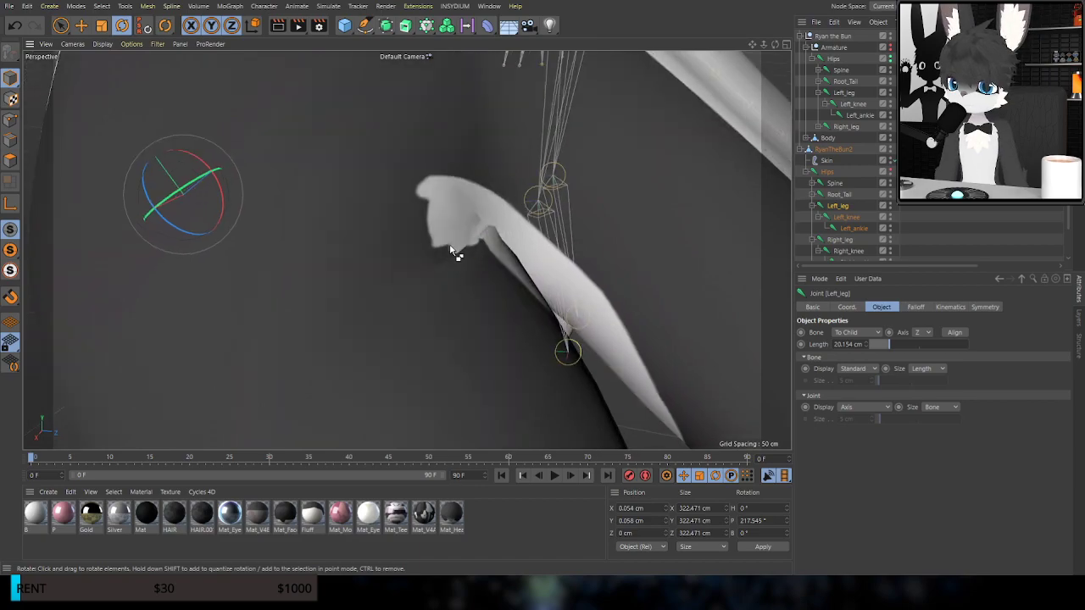
{"action": "key", "text": "ctrl+z"}
{"action": "middle_click_drag", "start_coordinate": [368, 321], "coordinate": [382, 258], "text": "alt"}
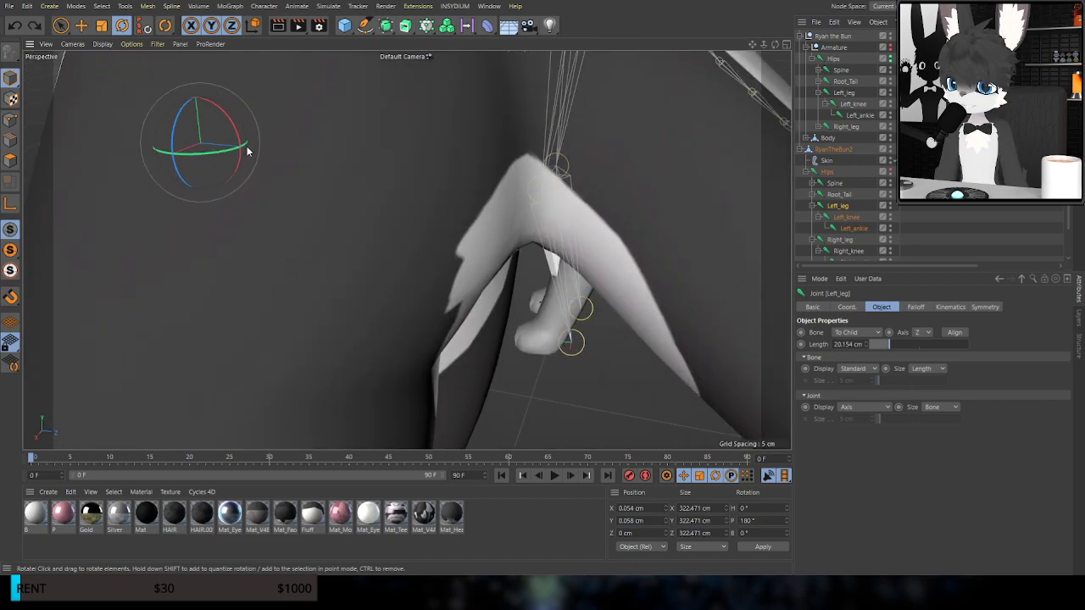
Subtract Left_leg weight on the rear upper thigh at 11% strength, and smooth the area at 100% with linear falloff
{"action": "left_click", "coordinate": [167, 78]}
{"action": "left_click_drag", "start_coordinate": [373, 192], "coordinate": [295, 140], "text": "alt"}
{"action": "middle_click_drag", "start_coordinate": [383, 257], "coordinate": [439, 213], "text": "alt"}
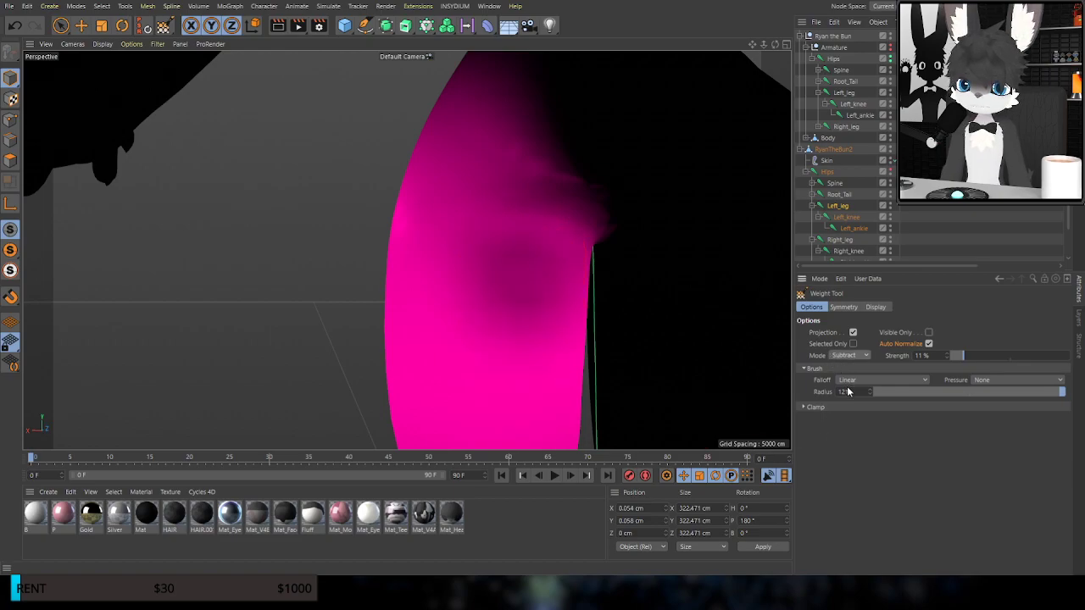
{"action": "left_click", "coordinate": [848, 424]}
{"action": "mouse_move", "coordinate": [531, 272]}
{"action": "left_mouse_down"}
{"action": "mouse_move", "coordinate": [543, 278]}
{"action": "mouse_move", "coordinate": [492, 261]}
{"action": "left_mouse_up"}
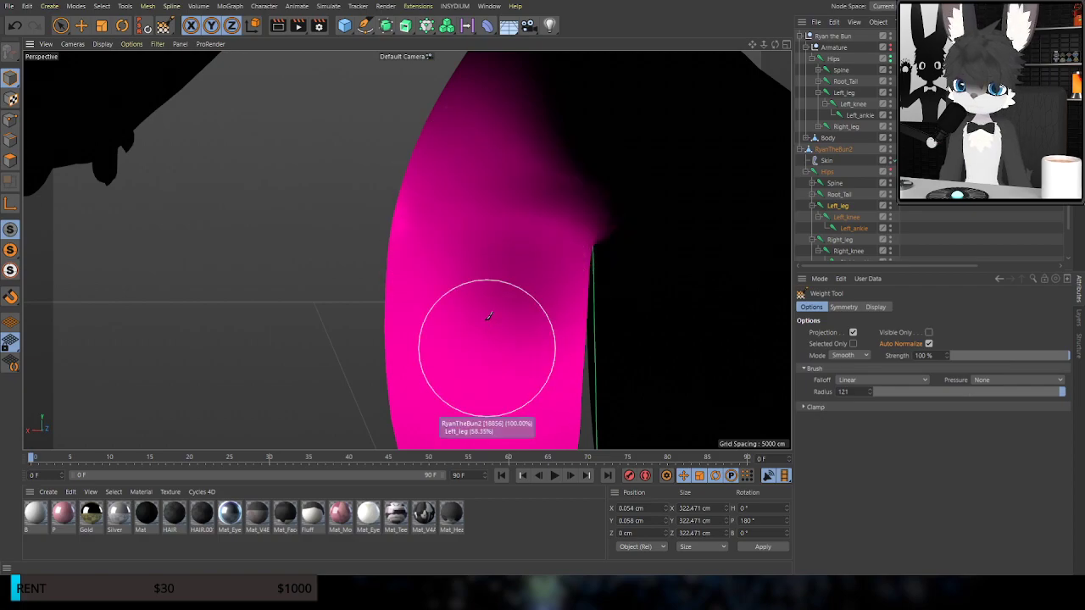
Test-rotate the Left_leg joint to check the reweighted upper thigh from behind and the side, and undo the rotation
{"action": "left_click", "coordinate": [116, 29]}
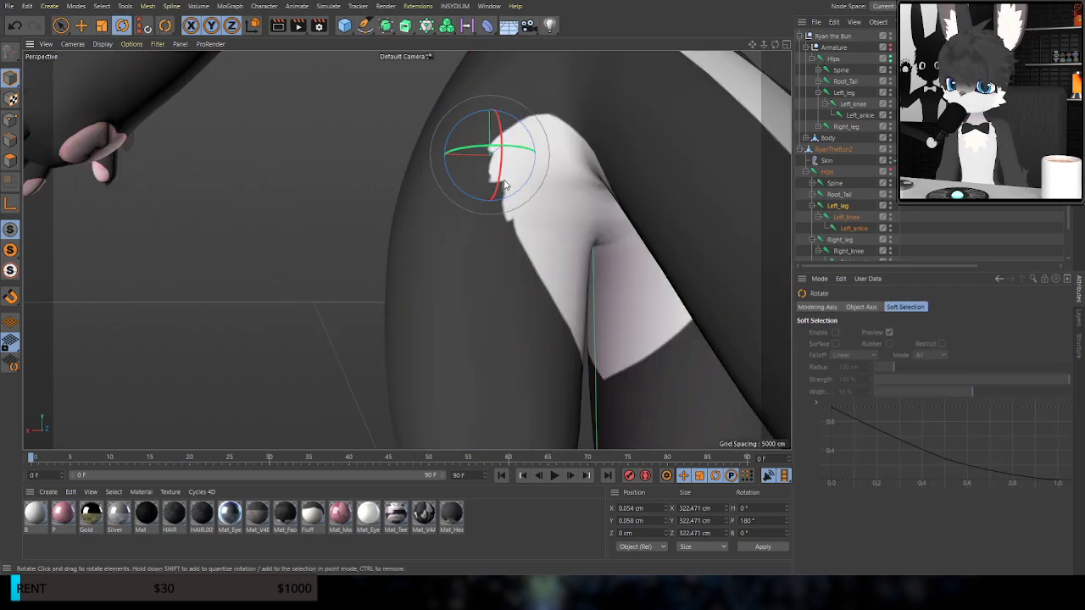
{"action": "left_click_drag", "start_coordinate": [502, 182], "coordinate": [548, 150]}
{"action": "left_click_drag", "start_coordinate": [524, 313], "coordinate": [627, 335], "text": "alt"}
{"action": "key", "text": "ctrl+z"}
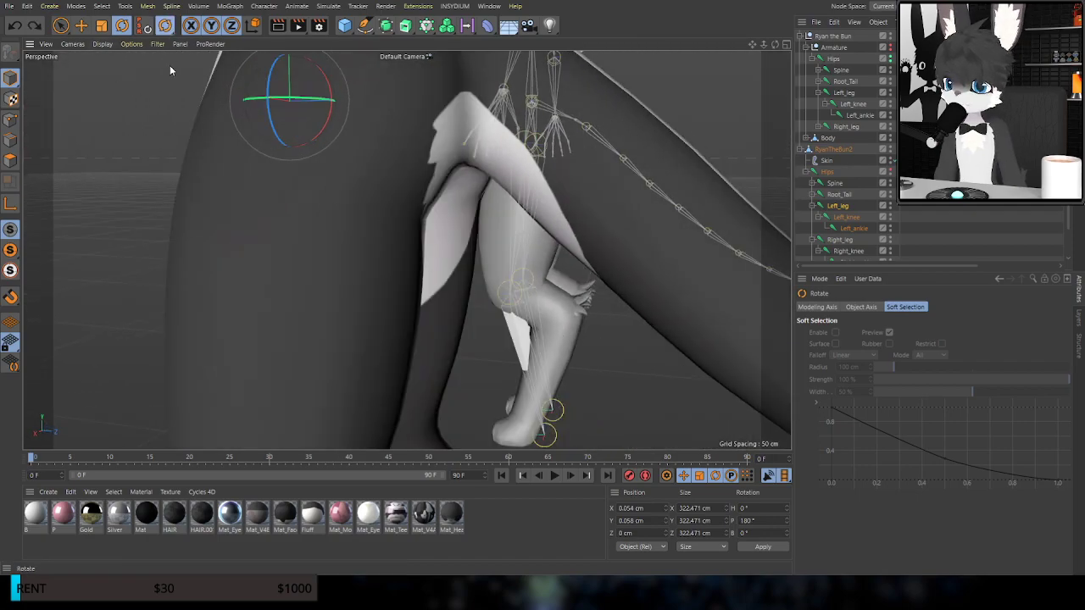
Inspect the Left_leg weight distribution over the hip, groin and thigh from the front, side and back
{"action": "left_click", "coordinate": [164, 25]}
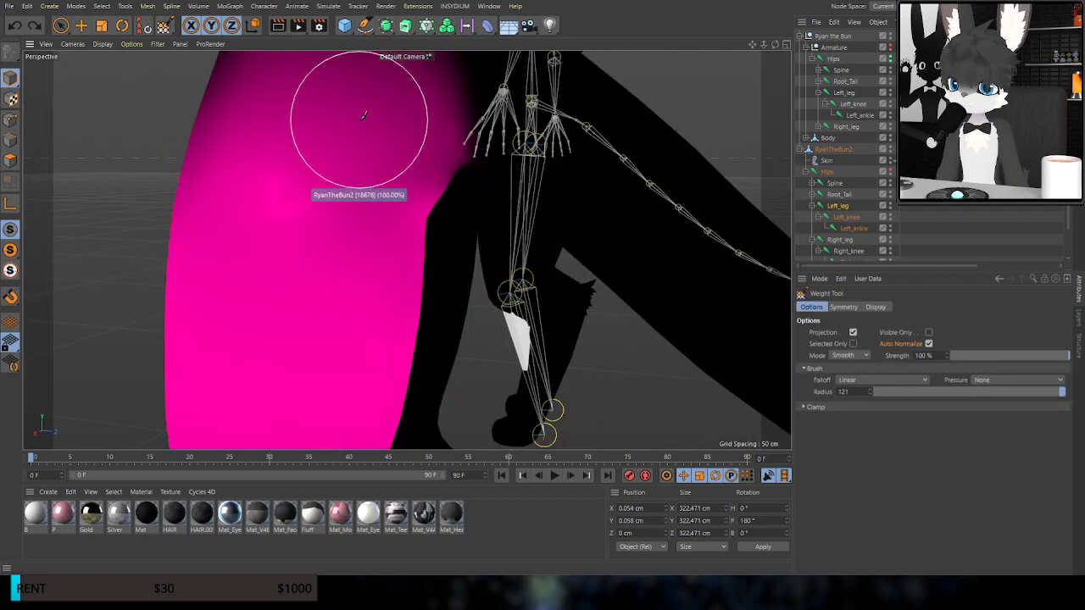
{"action": "left_click_drag", "start_coordinate": [384, 183], "coordinate": [287, 170], "text": "alt"}
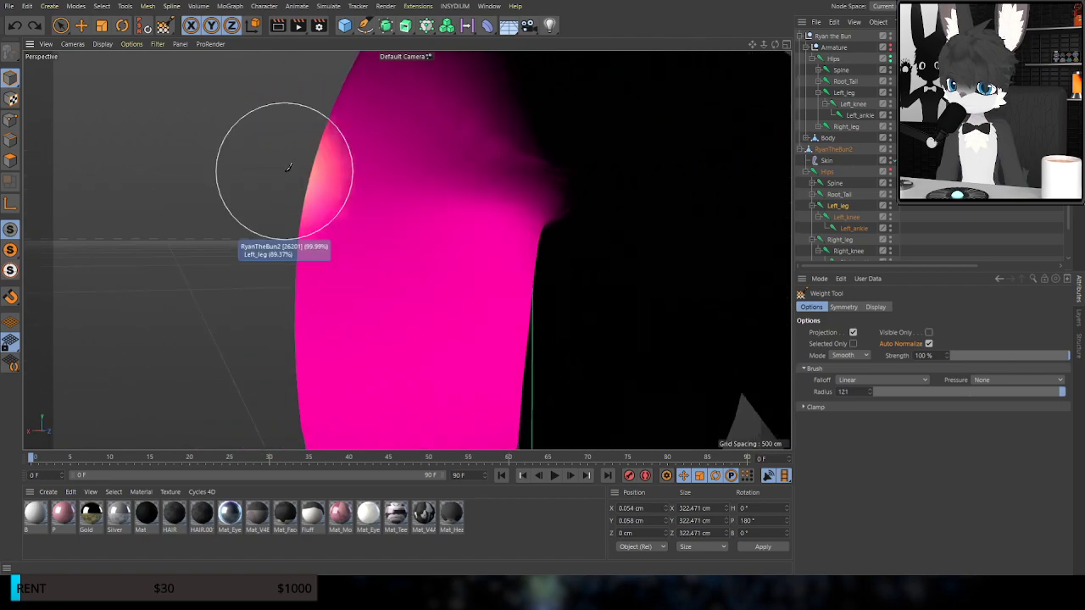
{"action": "key", "text": "ctrl+z"}
{"action": "left_click", "coordinate": [28, 26]}
{"action": "left_click_drag", "start_coordinate": [366, 221], "coordinate": [500, 235], "text": "alt"}
{"action": "left_click_drag", "start_coordinate": [407, 251], "coordinate": [458, 277], "text": "alt"}
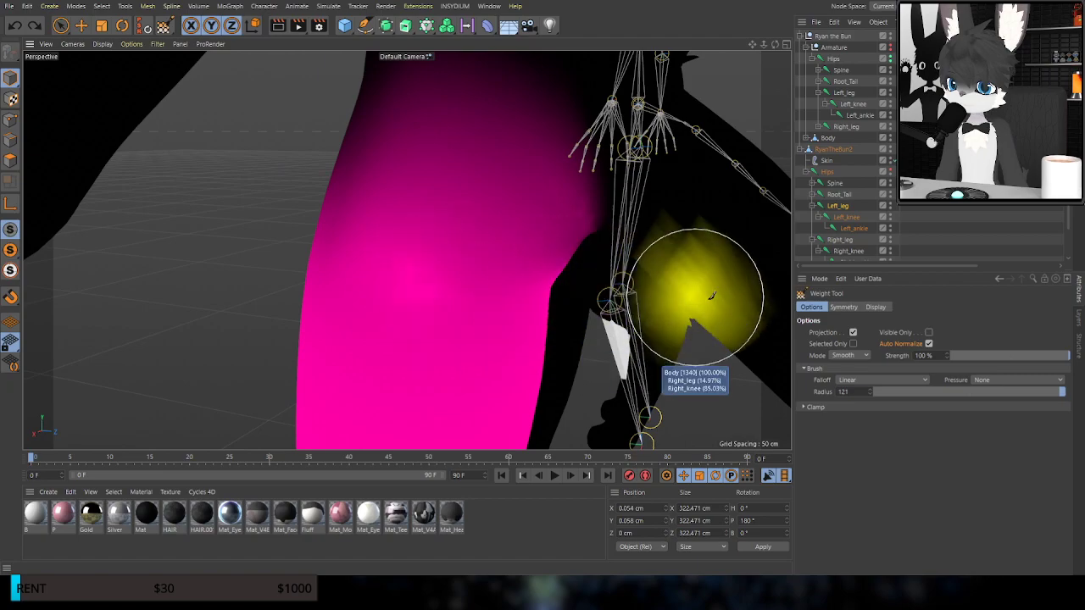
{"action": "scroll", "coordinate": [381, 284], "scroll_direction": "down", "scroll_amount": 10}
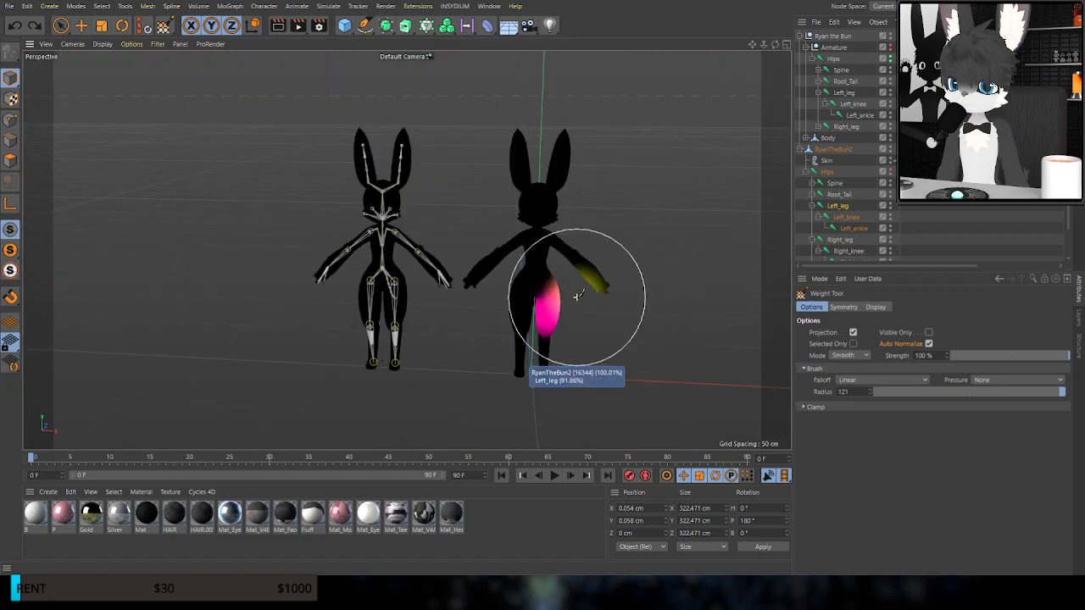
{"action": "scroll", "coordinate": [573, 331], "scroll_direction": "up", "scroll_amount": 6}
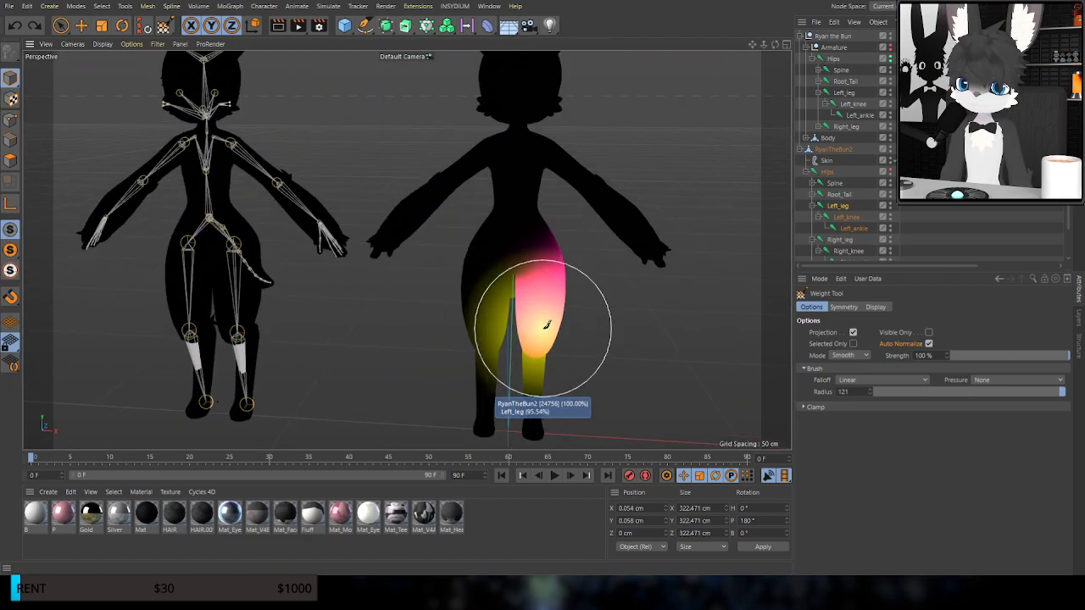
{"action": "scroll", "coordinate": [546, 325], "scroll_direction": "up", "scroll_amount": 3}
{"action": "left_click", "coordinate": [557, 275]}
{"action": "left_click_drag", "start_coordinate": [568, 272], "coordinate": [407, 265], "text": "alt"}
{"action": "middle_click_drag", "start_coordinate": [501, 264], "coordinate": [405, 251], "text": "alt"}
{"action": "left_click_drag", "start_coordinate": [405, 249], "coordinate": [96, 205], "text": "alt"}
{"action": "middle_click_drag", "start_coordinate": [95, 205], "coordinate": [294, 236], "text": "alt"}
{"action": "scroll", "coordinate": [301, 237], "scroll_direction": "up", "scroll_amount": 5}
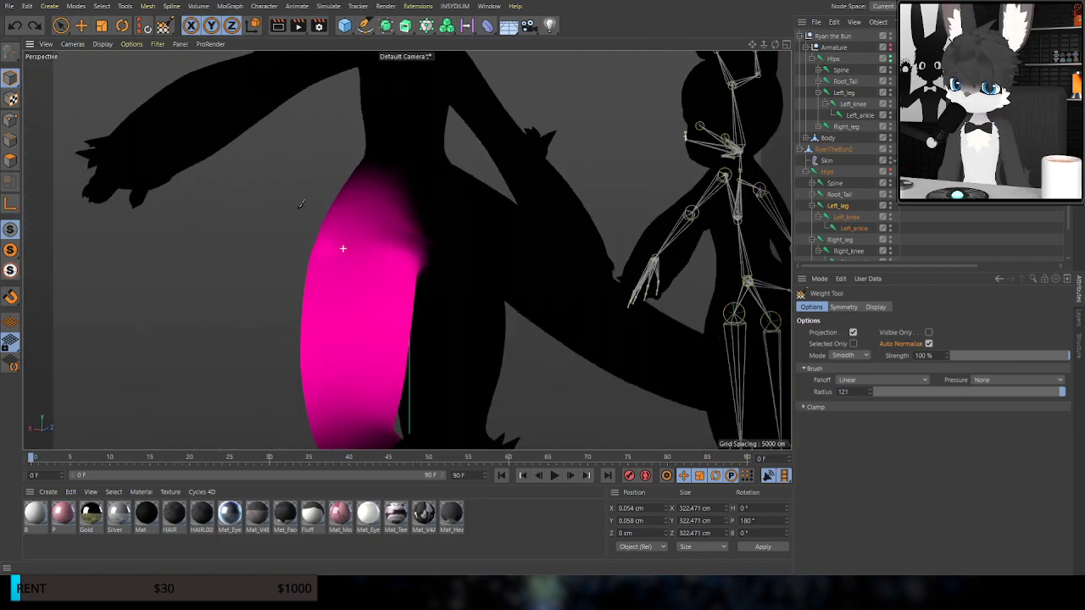
{"action": "scroll", "coordinate": [343, 248], "scroll_direction": "down", "scroll_amount": 3}
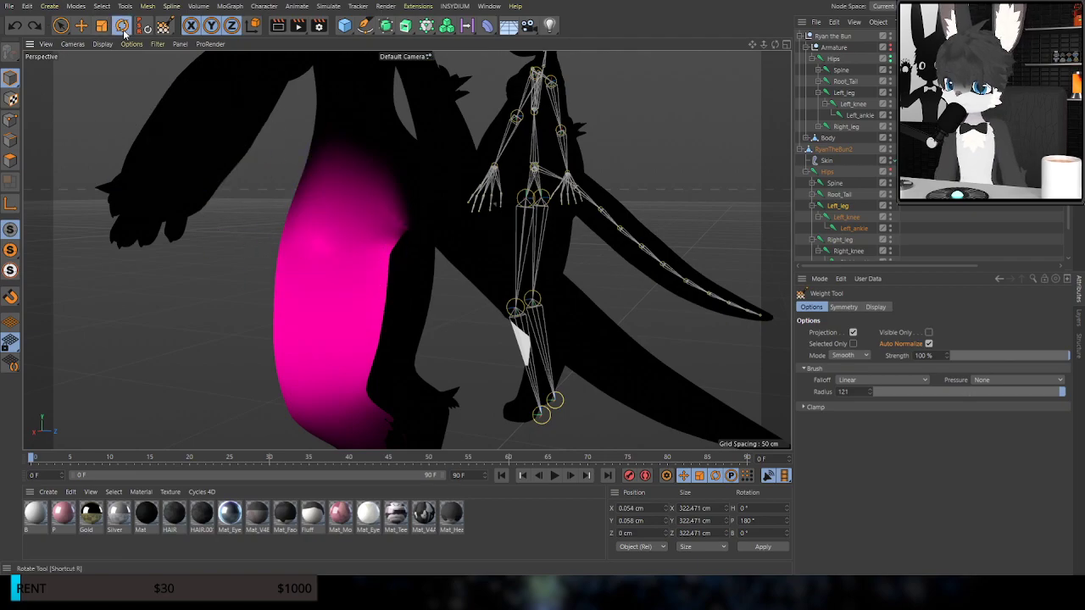
Test-rotate the Left_leg joint to check how the hip and groin deform, and undo the rotation
{"action": "left_click", "coordinate": [121, 25]}
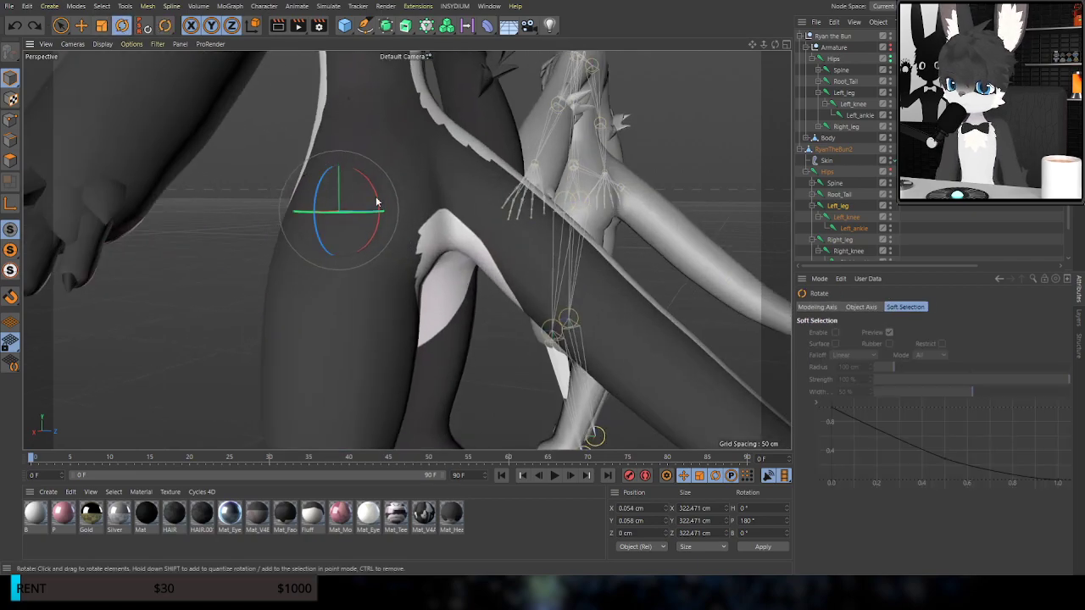
{"action": "left_click_drag", "start_coordinate": [378, 203], "coordinate": [380, 164]}
{"action": "left_click_drag", "start_coordinate": [410, 249], "coordinate": [485, 236], "text": "alt"}
{"action": "left_click_drag", "start_coordinate": [420, 225], "coordinate": [366, 247]}
{"action": "key", "text": "ctrl+z"}
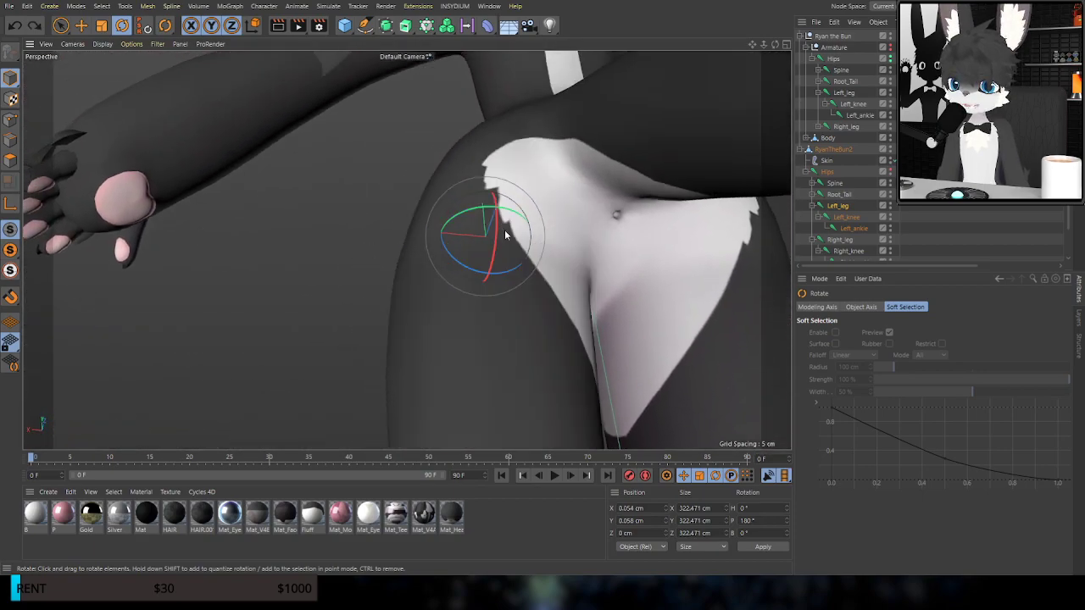
Bring the whole character into view and save the scene as RyanTheBun2RIGGED.c4d
{"action": "left_click_drag", "start_coordinate": [502, 226], "coordinate": [587, 298], "text": "alt"}
{"action": "left_click_drag", "start_coordinate": [407, 250], "coordinate": [520, 386], "text": "alt"}
{"action": "left_click_drag", "start_coordinate": [477, 250], "coordinate": [501, 272], "text": "alt"}
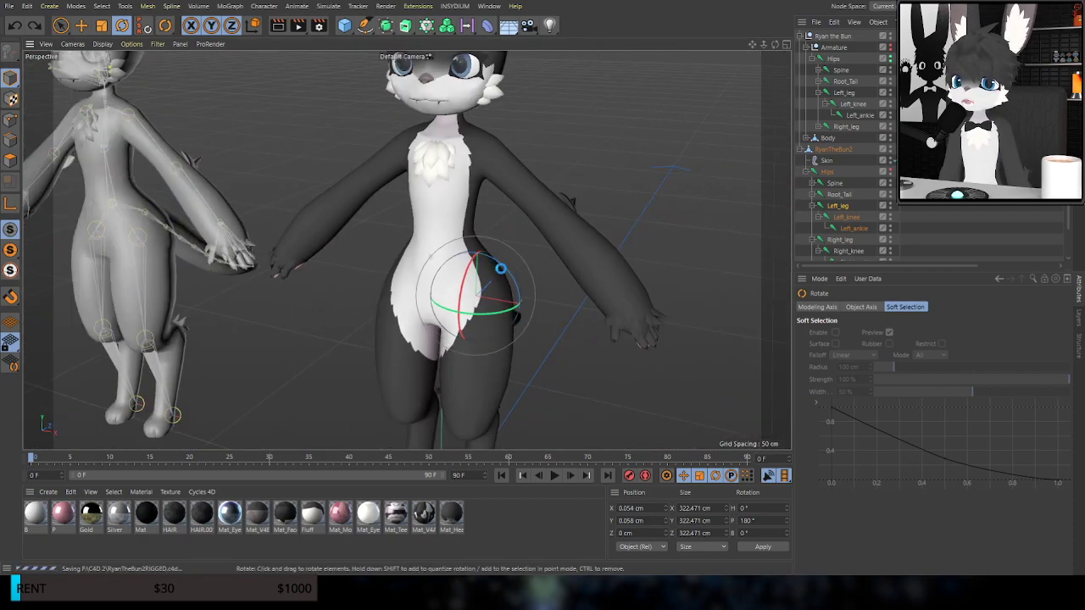
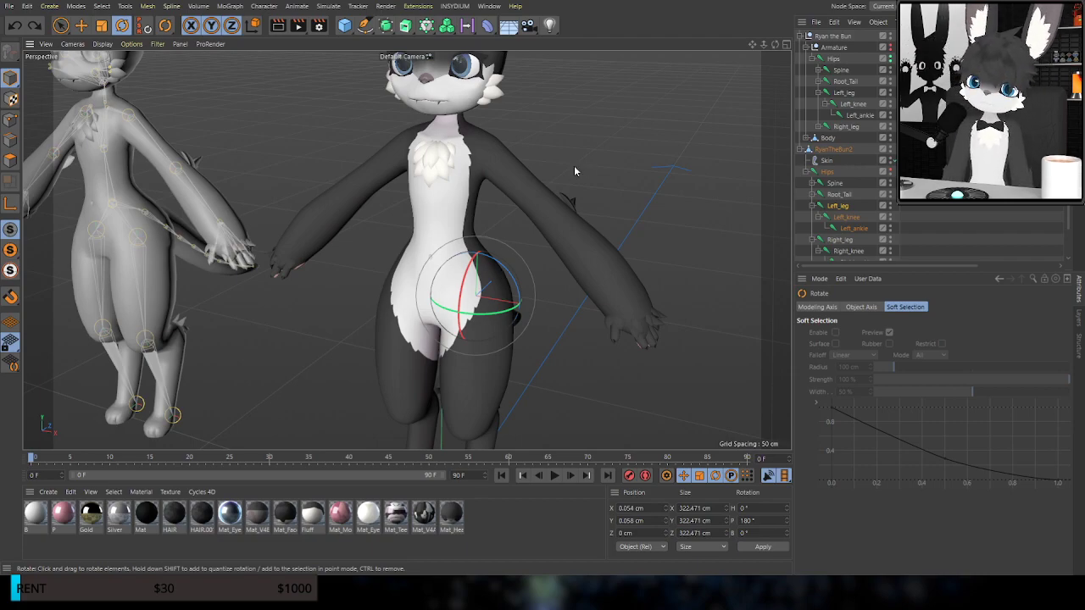
Review the AssLeft and Hips joints and the Weight tag's joint list, and select the RyanTheBun2 mesh
{"action": "left_click_drag", "start_coordinate": [637, 225], "coordinate": [455, 239], "text": "alt"}
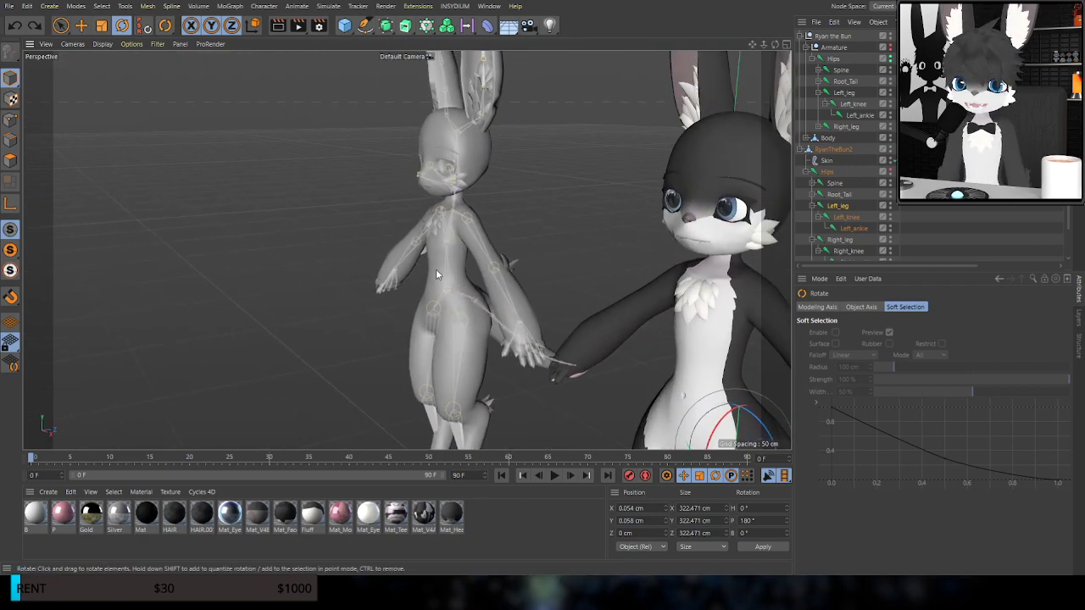
{"action": "left_click_drag", "start_coordinate": [469, 298], "coordinate": [369, 259], "text": "alt"}
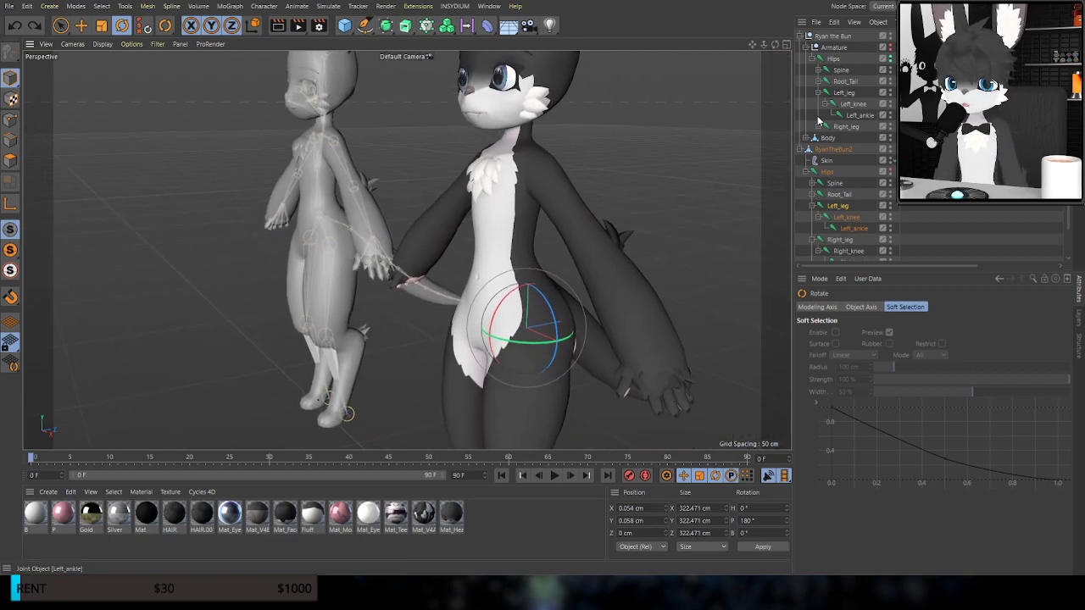
{"action": "scroll", "coordinate": [825, 196], "scroll_direction": "down", "scroll_amount": 2}
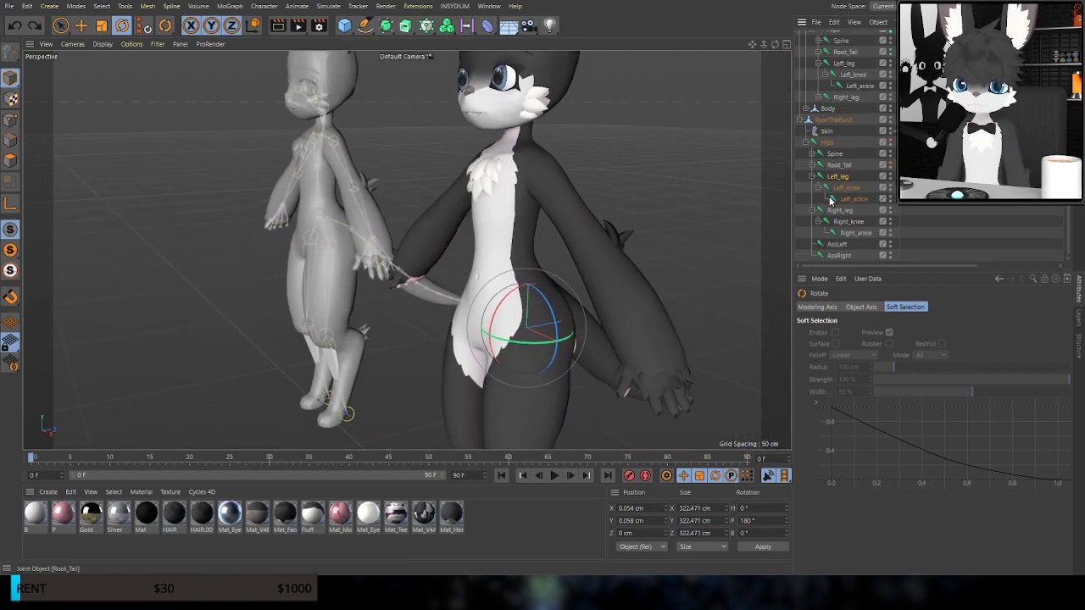
{"action": "left_click", "coordinate": [838, 244]}
{"action": "left_click_drag", "start_coordinate": [644, 318], "coordinate": [572, 302], "text": "alt"}
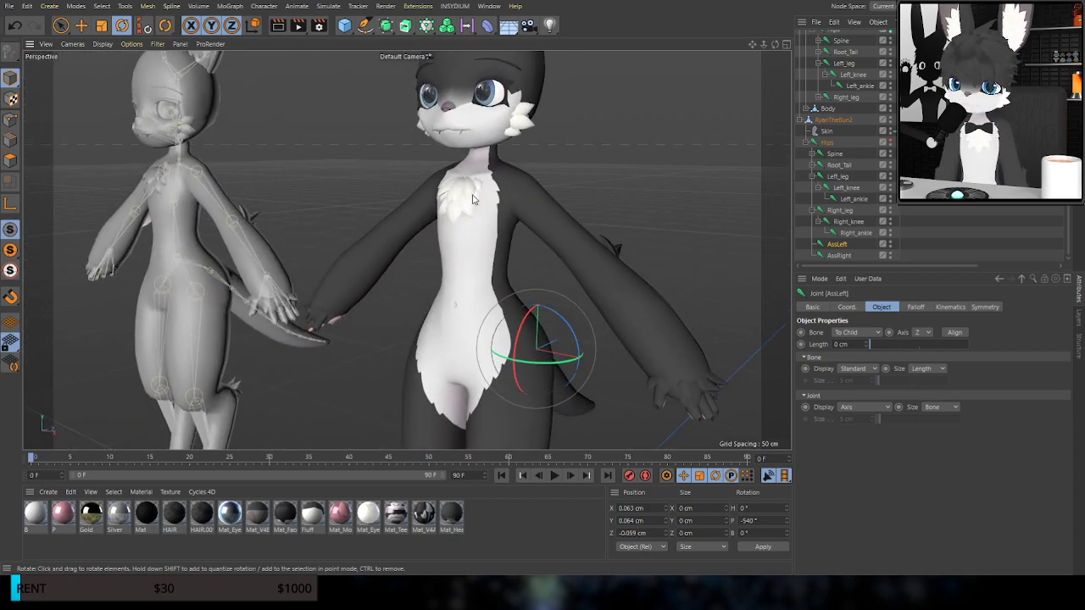
{"action": "left_click", "coordinate": [827, 143]}
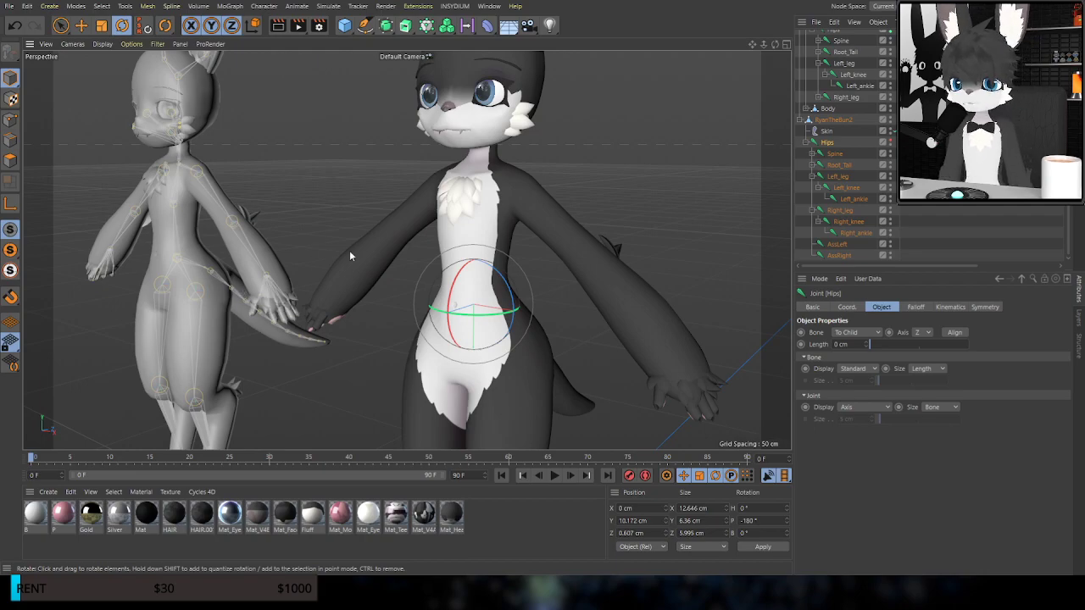
{"action": "mouse_move", "coordinate": [497, 268]}
{"action": "left_mouse_down", "text": "alt"}
{"action": "mouse_move", "coordinate": [480, 277]}
{"action": "mouse_move", "coordinate": [423, 262]}
{"action": "mouse_move", "coordinate": [291, 265]}
{"action": "mouse_move", "coordinate": [485, 266]}
{"action": "left_mouse_up", "text": "alt"}
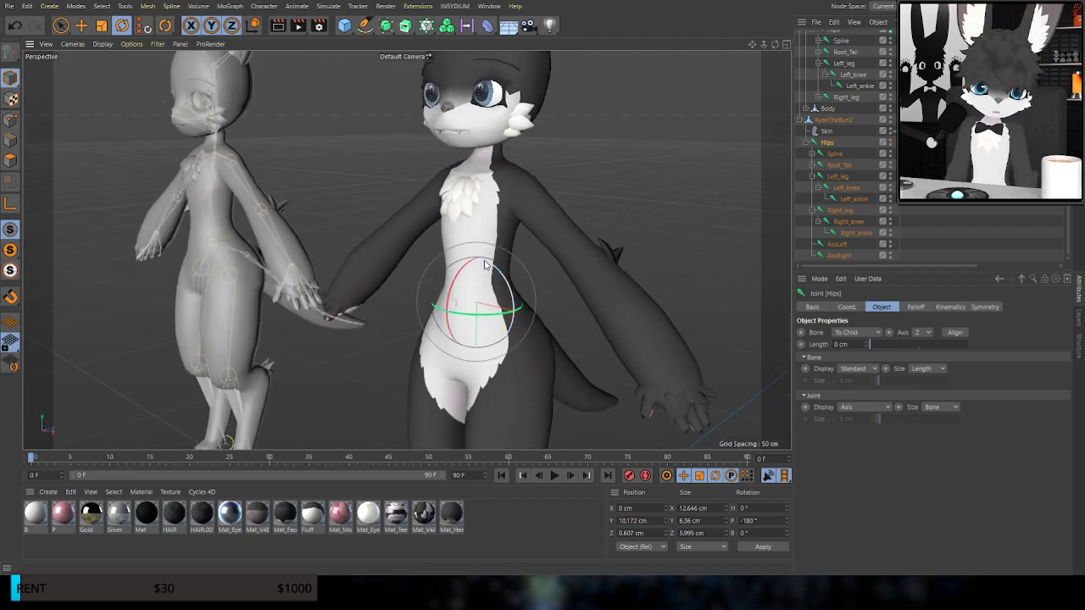
{"action": "left_click", "coordinate": [928, 119]}
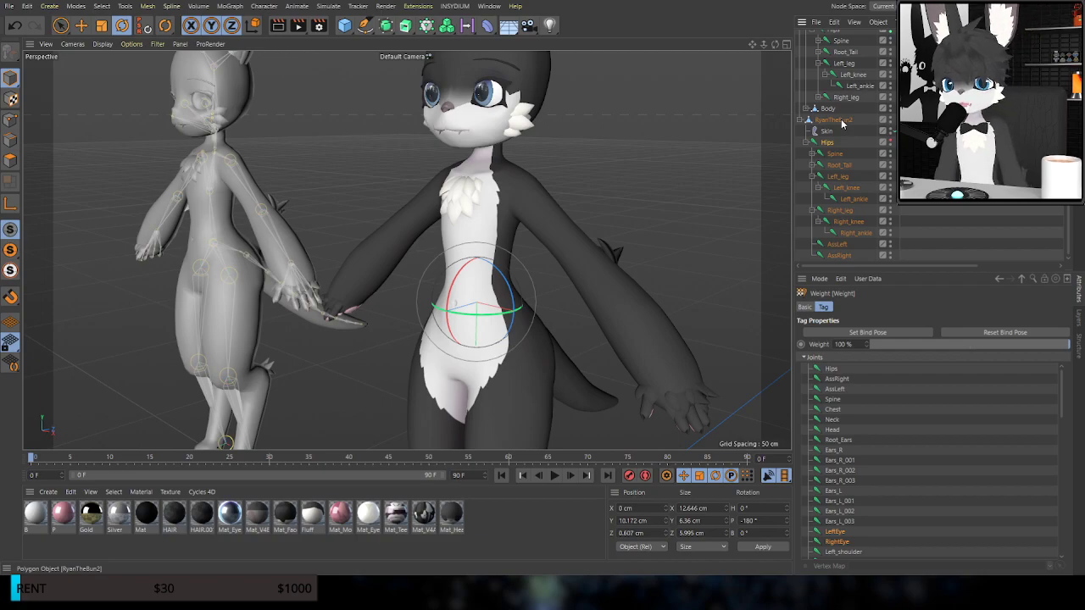
{"action": "left_click", "coordinate": [842, 122]}
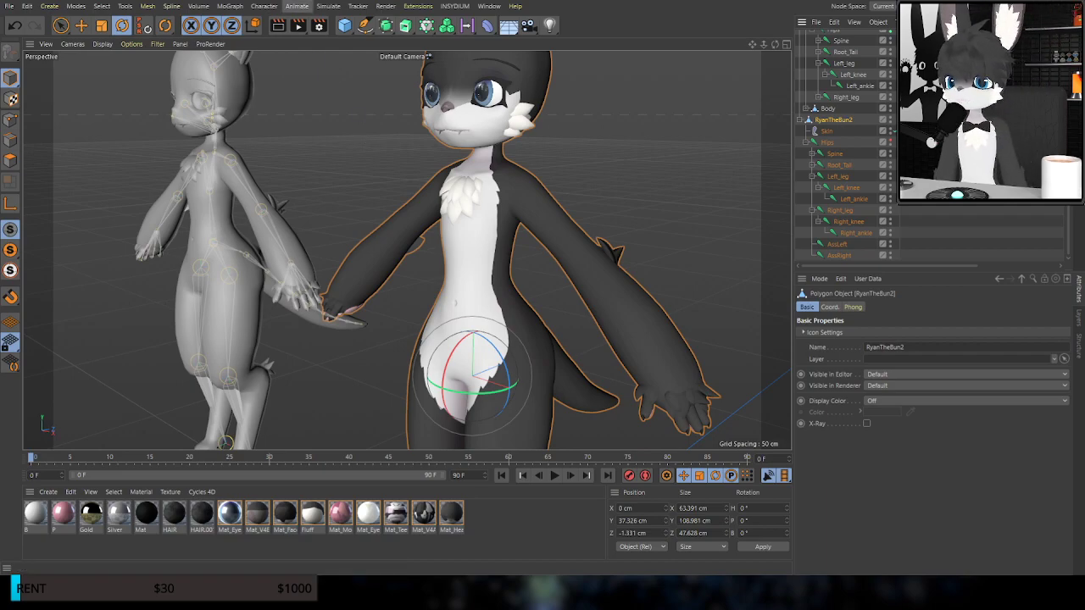
Examine the RyanTheBun2 mesh around the torso, waist and hips, from a distance and up close
{"action": "left_click_drag", "start_coordinate": [468, 128], "coordinate": [524, 127], "text": "alt"}
{"action": "middle_click_drag", "start_coordinate": [407, 206], "coordinate": [411, 318], "text": "alt"}
{"action": "left_click_drag", "start_coordinate": [497, 242], "coordinate": [434, 208], "text": "alt"}
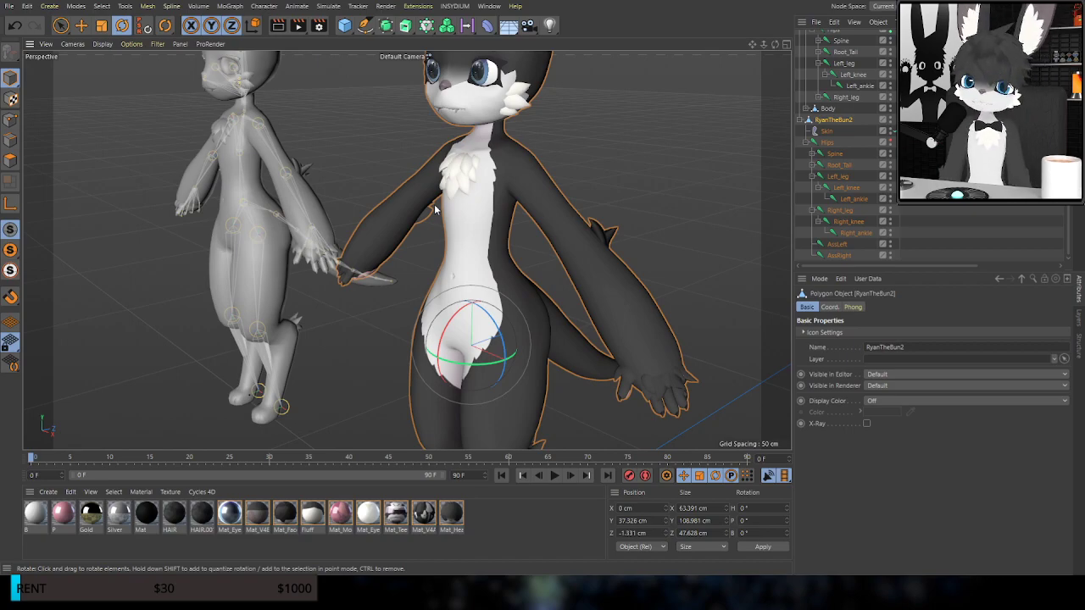
{"action": "left_click_drag", "start_coordinate": [489, 209], "coordinate": [513, 300], "text": "alt"}
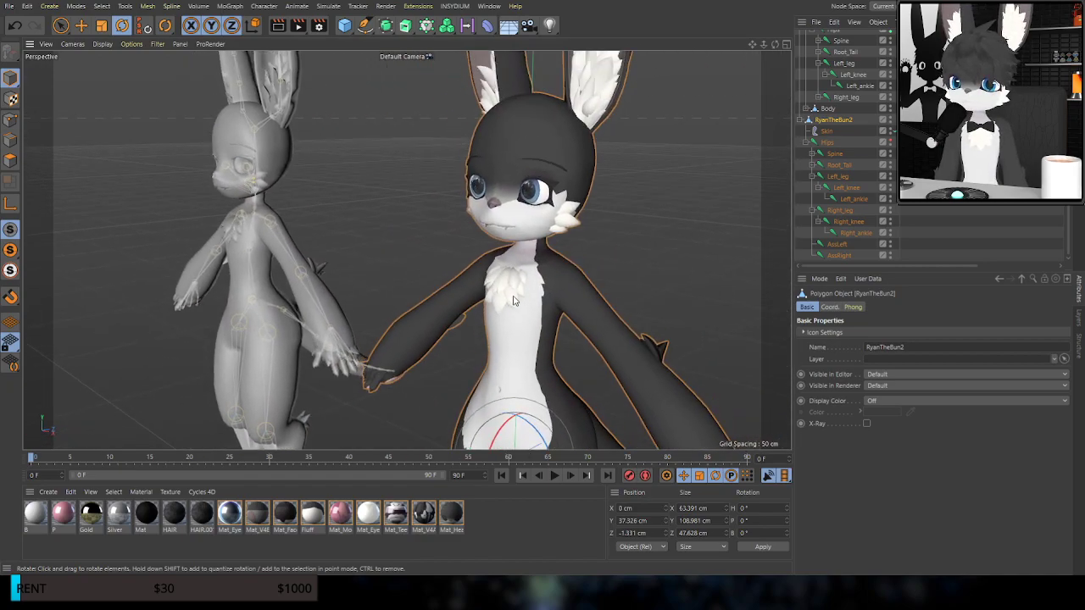
{"action": "left_click_drag", "start_coordinate": [526, 377], "coordinate": [427, 323], "text": "alt"}
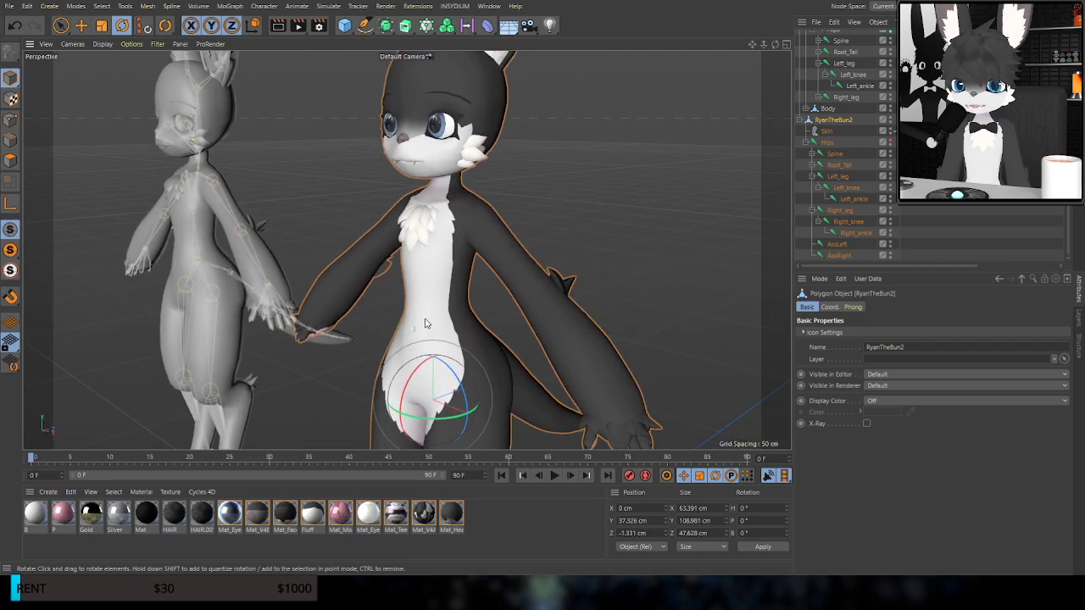
{"action": "scroll", "coordinate": [477, 402], "scroll_direction": "up", "scroll_amount": 15}
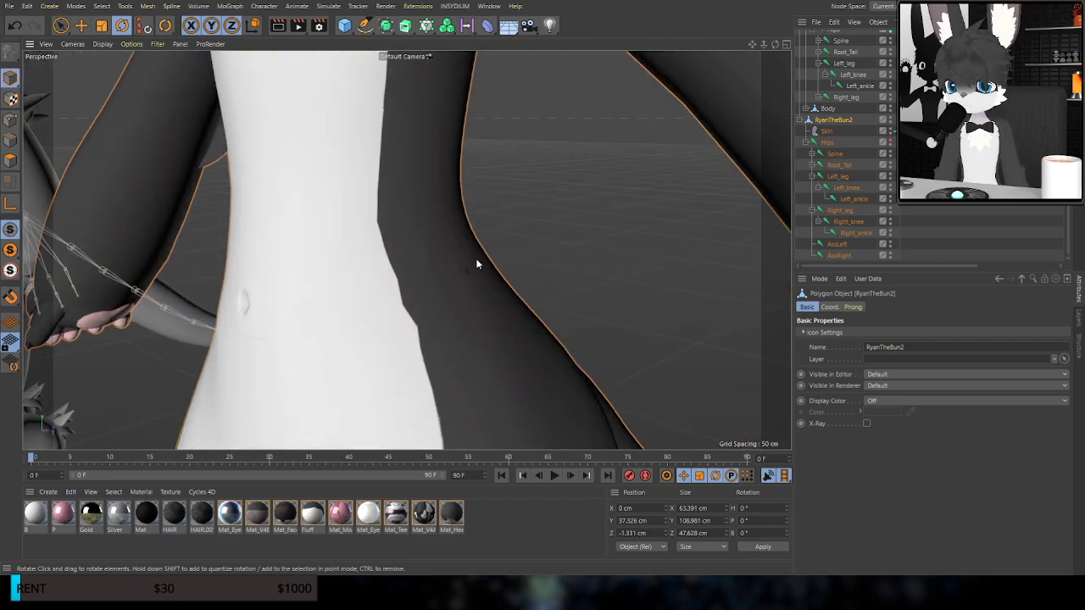
{"action": "scroll", "coordinate": [476, 280], "scroll_direction": "up", "scroll_amount": 3}
{"action": "left_click_drag", "start_coordinate": [460, 274], "coordinate": [596, 407], "text": "alt"}
{"action": "scroll", "coordinate": [596, 407], "scroll_direction": "down", "scroll_amount": 3}
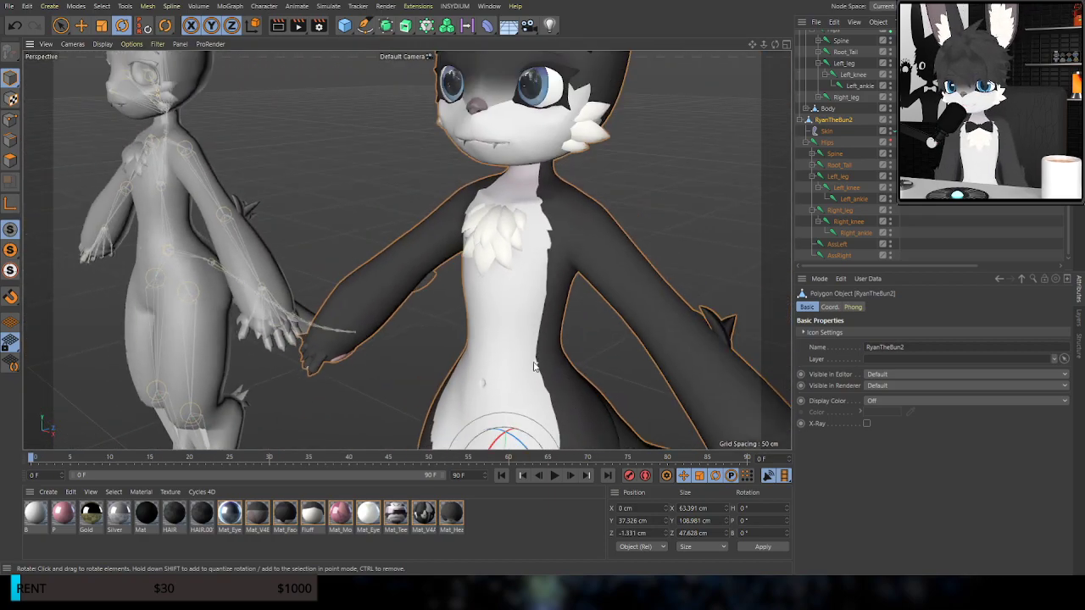
Examine the character's mouth line, fangs, cheek fur and side of the head up close
{"action": "middle_click_drag", "start_coordinate": [483, 236], "coordinate": [443, 361], "text": "alt"}
{"action": "scroll", "coordinate": [461, 268], "scroll_direction": "up", "scroll_amount": 6}
{"action": "scroll", "coordinate": [424, 280], "scroll_direction": "up", "scroll_amount": 10}
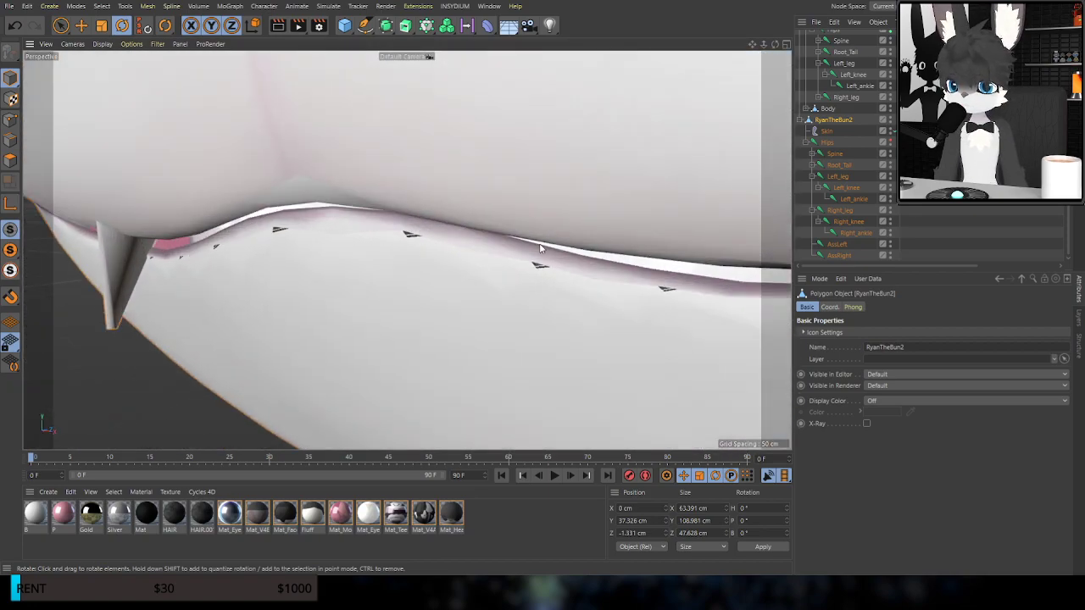
{"action": "scroll", "coordinate": [510, 270], "scroll_direction": "down", "scroll_amount": 8}
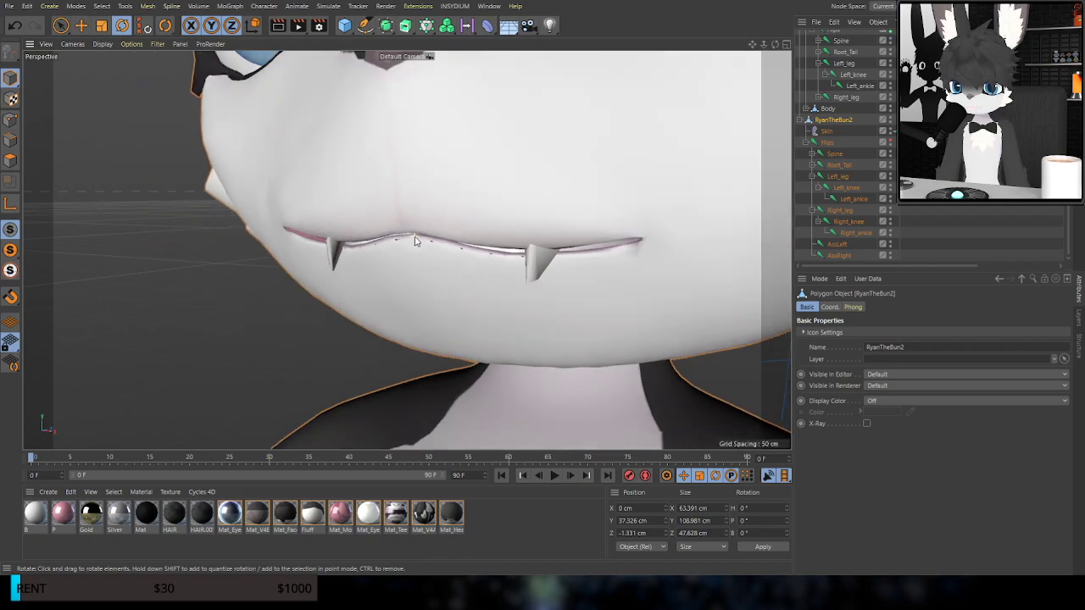
{"action": "scroll", "coordinate": [368, 254], "scroll_direction": "down", "scroll_amount": 5}
{"action": "left_click_drag", "start_coordinate": [436, 242], "coordinate": [210, 241], "text": "alt"}
{"action": "scroll", "coordinate": [485, 233], "scroll_direction": "up", "scroll_amount": 10}
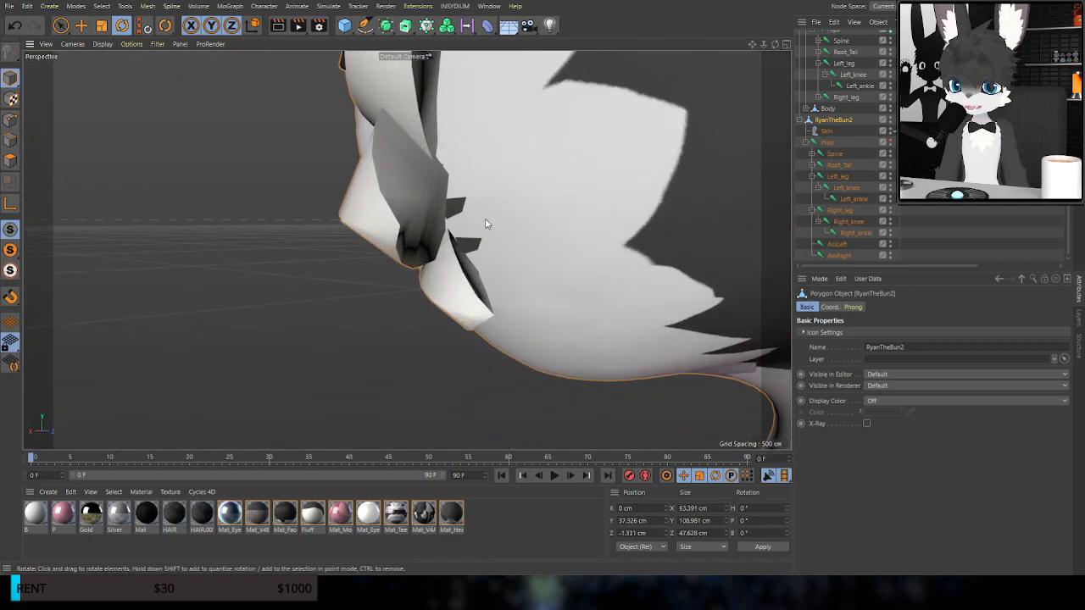
{"action": "left_click_drag", "start_coordinate": [498, 249], "coordinate": [484, 277], "text": "alt"}
{"action": "scroll", "coordinate": [520, 268], "scroll_direction": "down", "scroll_amount": 10}
{"action": "scroll", "coordinate": [651, 279], "scroll_direction": "down", "scroll_amount": 6}
{"action": "scroll", "coordinate": [632, 269], "scroll_direction": "up", "scroll_amount": 10}
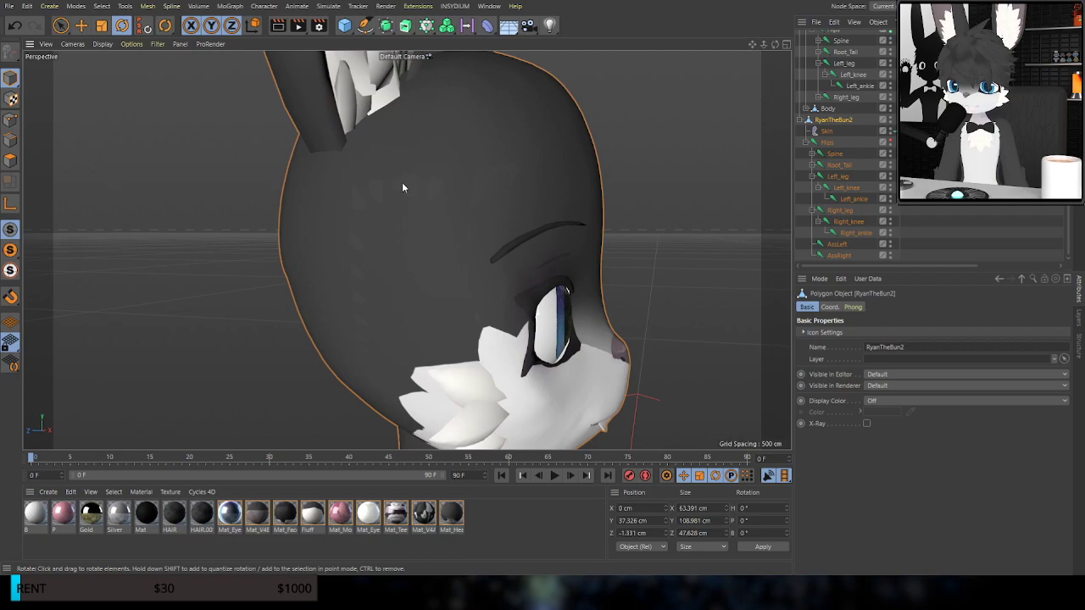
Check the character's face and upper body from the front and compare them with the grey rigged model beside it
{"action": "left_click_drag", "start_coordinate": [413, 299], "coordinate": [203, 256], "text": "alt"}
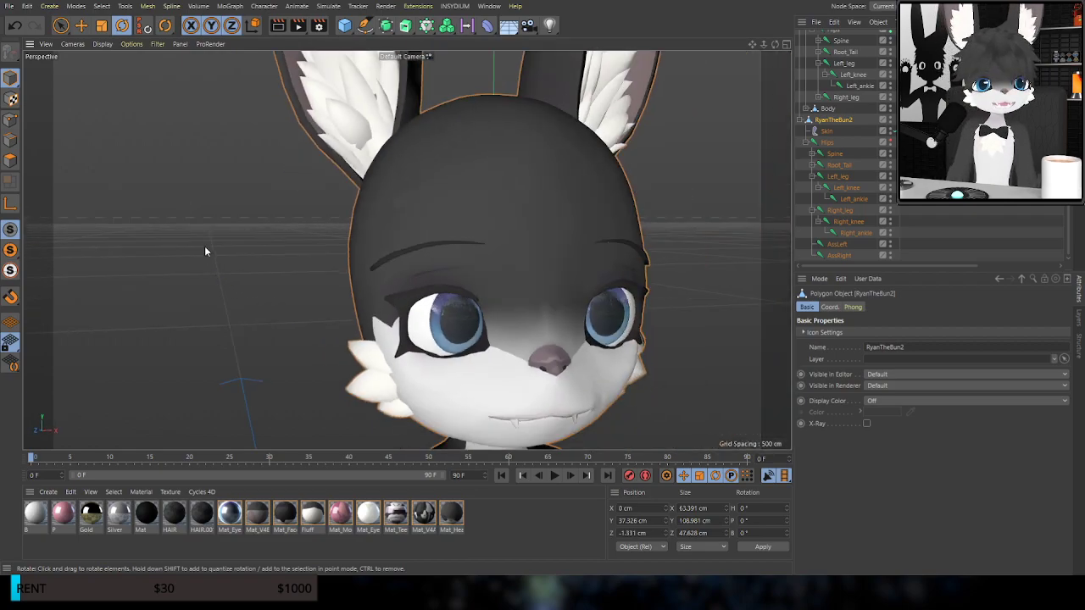
{"action": "scroll", "coordinate": [190, 161], "scroll_direction": "down", "scroll_amount": 10}
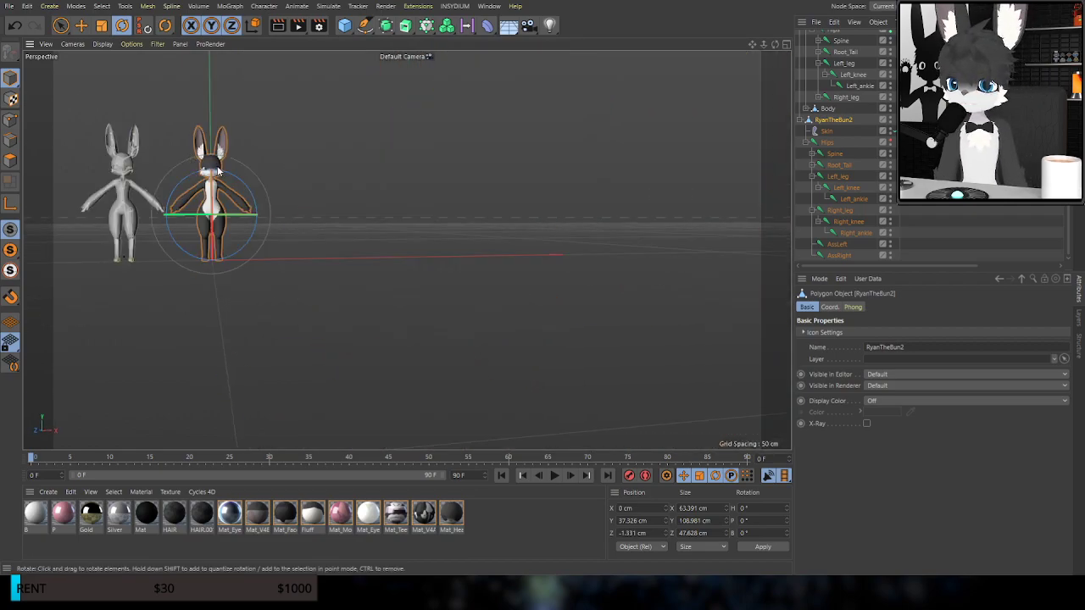
{"action": "scroll", "coordinate": [219, 168], "scroll_direction": "up", "scroll_amount": 10}
{"action": "scroll", "coordinate": [216, 167], "scroll_direction": "up", "scroll_amount": 4}
{"action": "middle_click_drag", "start_coordinate": [199, 166], "coordinate": [428, 181], "text": "alt"}
{"action": "scroll", "coordinate": [426, 177], "scroll_direction": "up", "scroll_amount": 4}
{"action": "scroll", "coordinate": [424, 177], "scroll_direction": "up", "scroll_amount": 6}
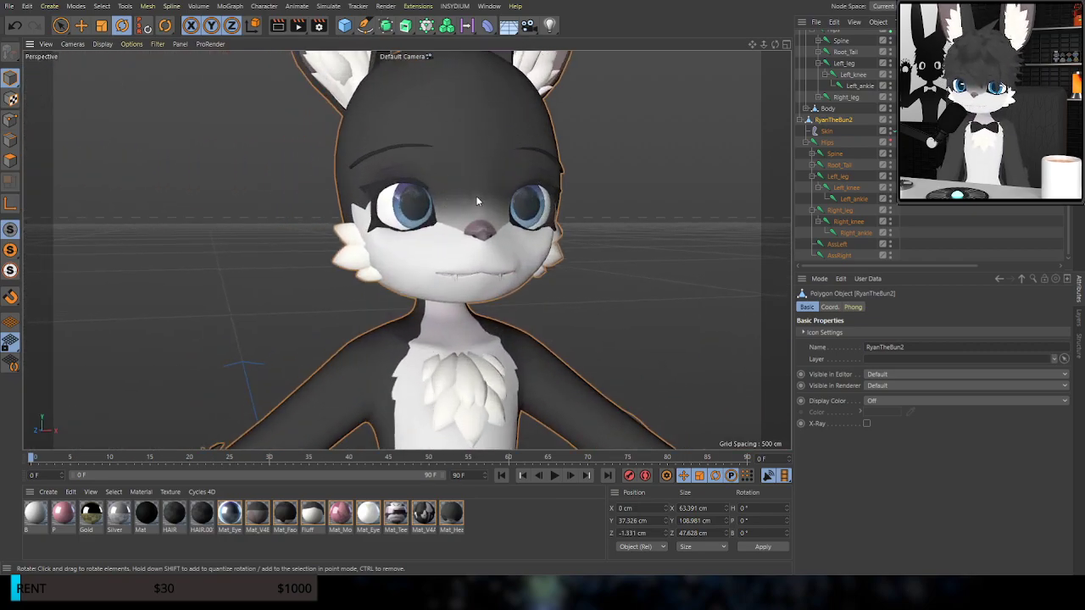
{"action": "left_click_drag", "start_coordinate": [441, 191], "coordinate": [392, 206], "text": "alt"}
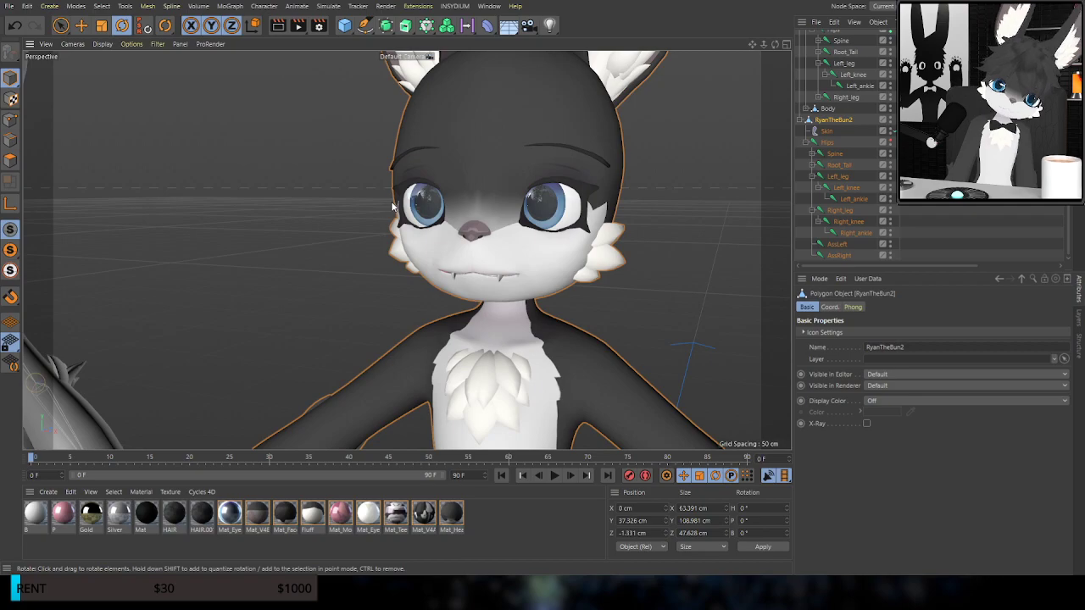
{"action": "scroll", "coordinate": [393, 206], "scroll_direction": "down", "scroll_amount": 6}
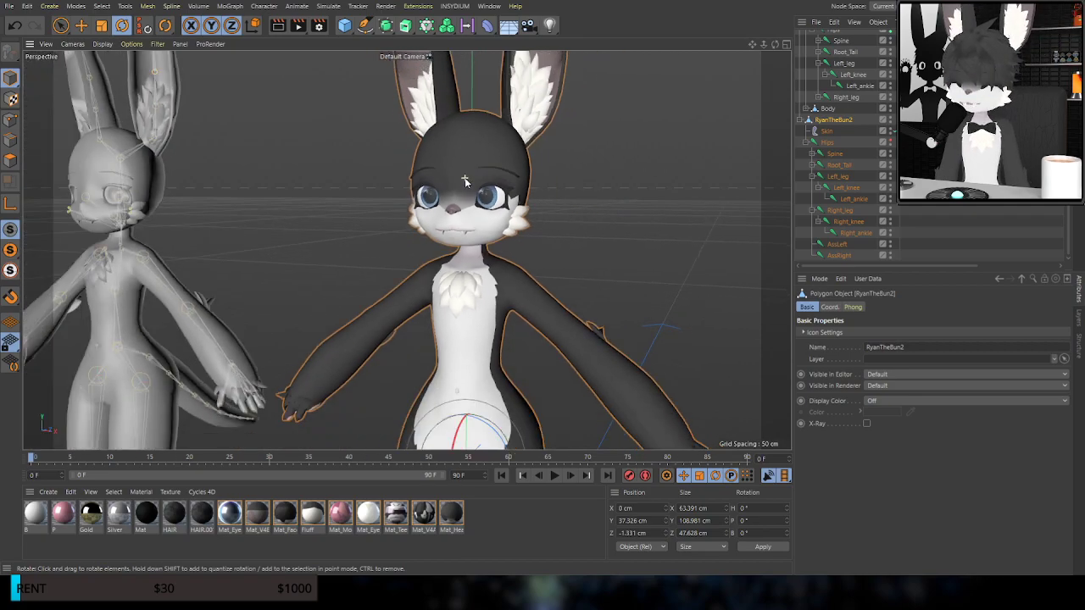
{"action": "left_click_drag", "start_coordinate": [515, 177], "coordinate": [441, 171], "text": "alt"}
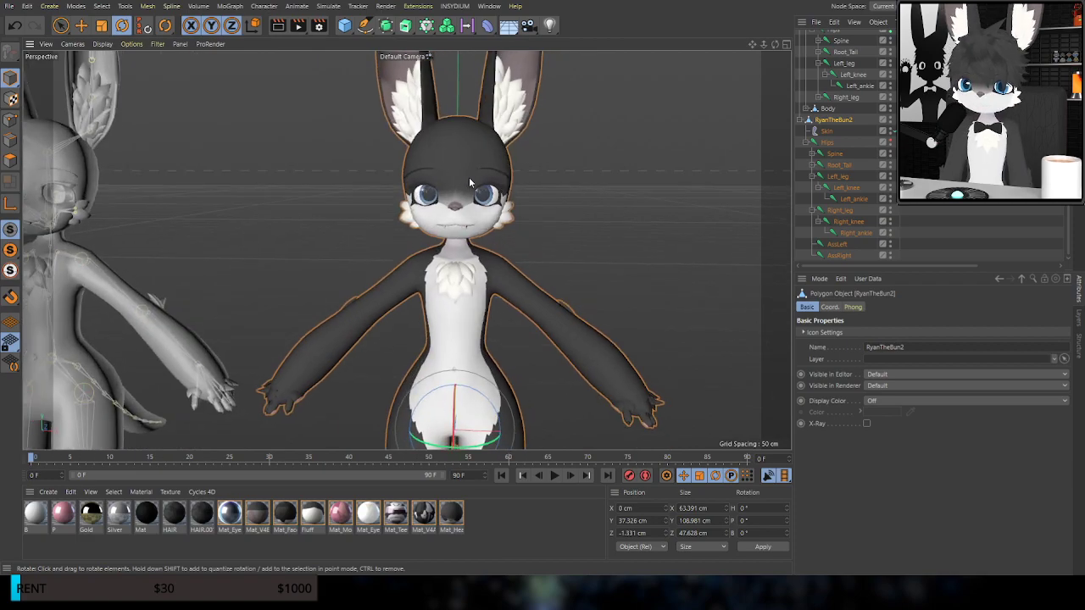
{"action": "middle_click_drag", "start_coordinate": [111, 240], "coordinate": [506, 264], "text": "alt"}
{"action": "scroll", "coordinate": [416, 266], "scroll_direction": "up", "scroll_amount": 4}
{"action": "left_click_drag", "start_coordinate": [417, 268], "coordinate": [581, 268], "text": "alt"}
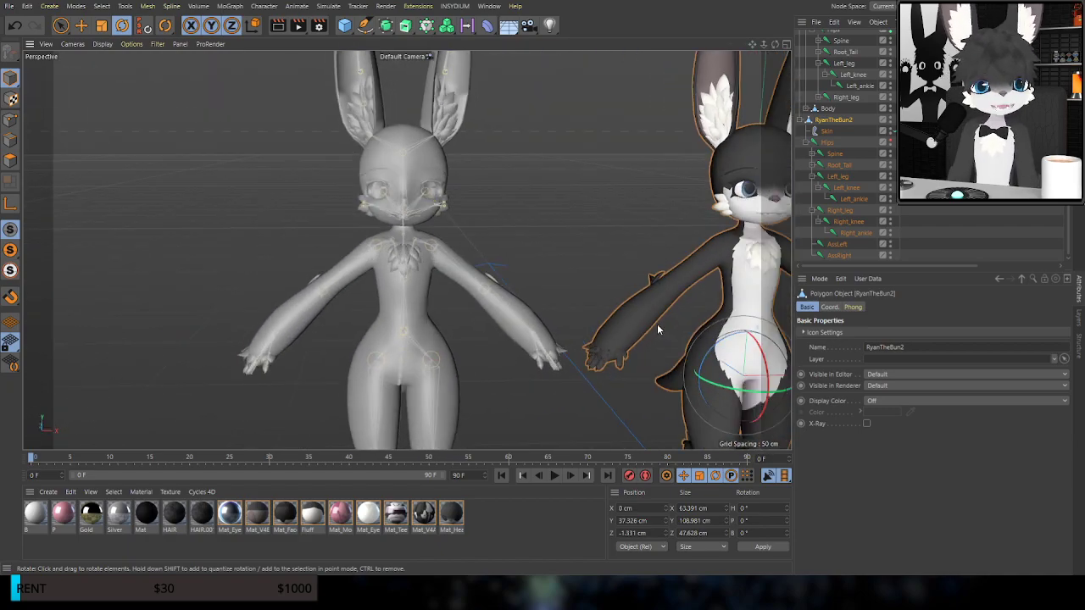
Examine the RyanTheBun2 character's ears, back and torso from the side, from behind and from the front
{"action": "left_click_drag", "start_coordinate": [727, 322], "coordinate": [357, 256], "text": "alt"}
{"action": "left_click_drag", "start_coordinate": [410, 210], "coordinate": [671, 313], "text": "alt"}
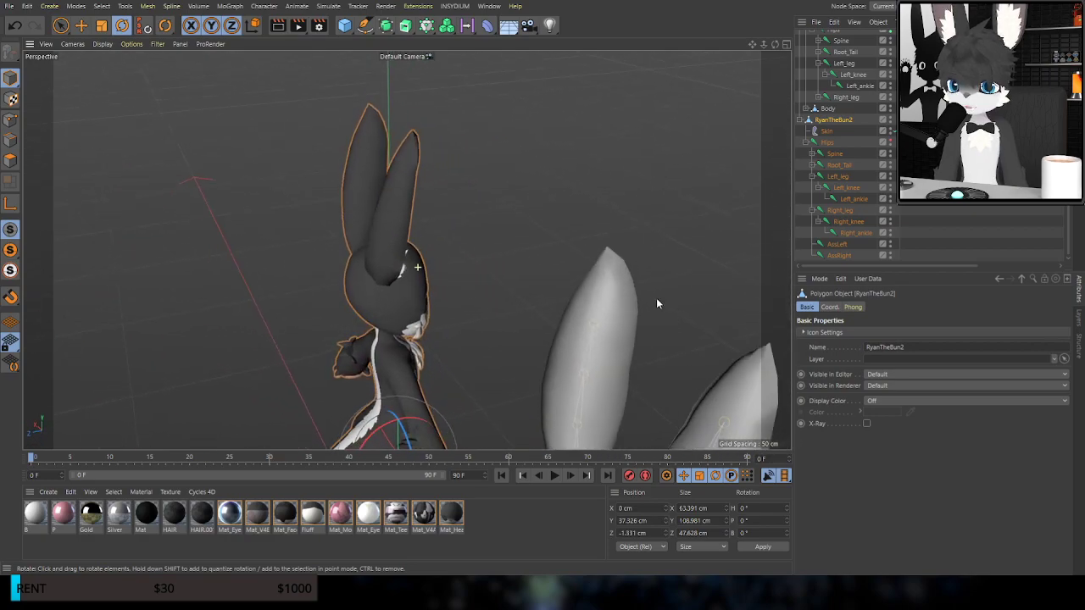
{"action": "scroll", "coordinate": [393, 133], "scroll_direction": "up", "scroll_amount": 6}
{"action": "left_click_drag", "start_coordinate": [421, 171], "coordinate": [210, 203], "text": "alt"}
{"action": "left_click_drag", "start_coordinate": [343, 233], "coordinate": [426, 301], "text": "alt"}
{"action": "scroll", "coordinate": [426, 302], "scroll_direction": "down", "scroll_amount": 4}
{"action": "left_click_drag", "start_coordinate": [497, 442], "coordinate": [456, 107], "text": "alt"}
{"action": "scroll", "coordinate": [373, 305], "scroll_direction": "up", "scroll_amount": 5}
{"action": "left_click_drag", "start_coordinate": [479, 275], "coordinate": [648, 173], "text": "alt"}
Expand RyanTheBun2's Spine joint chain, try a small rotation of the Right_shoulder joint and undo it
{"action": "left_click", "coordinate": [815, 181]}
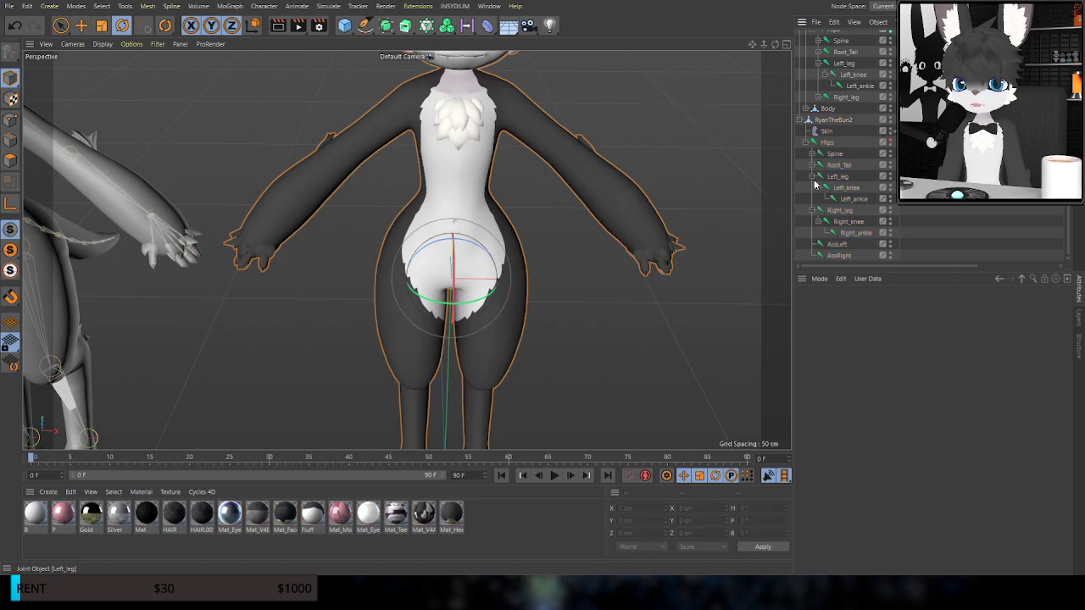
{"action": "left_click", "coordinate": [812, 177]}
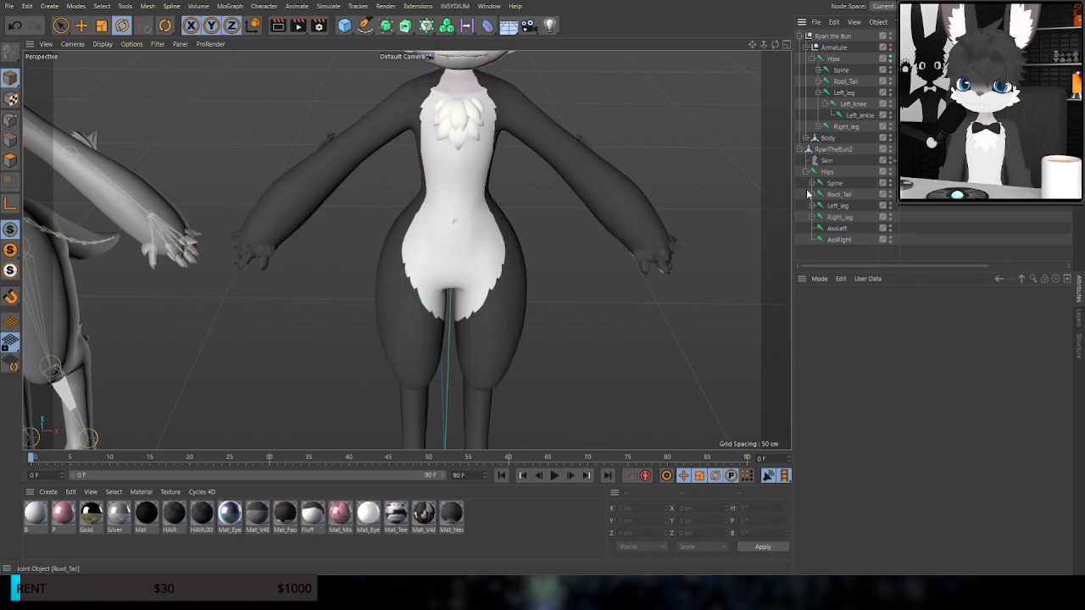
{"action": "left_click", "coordinate": [812, 183]}
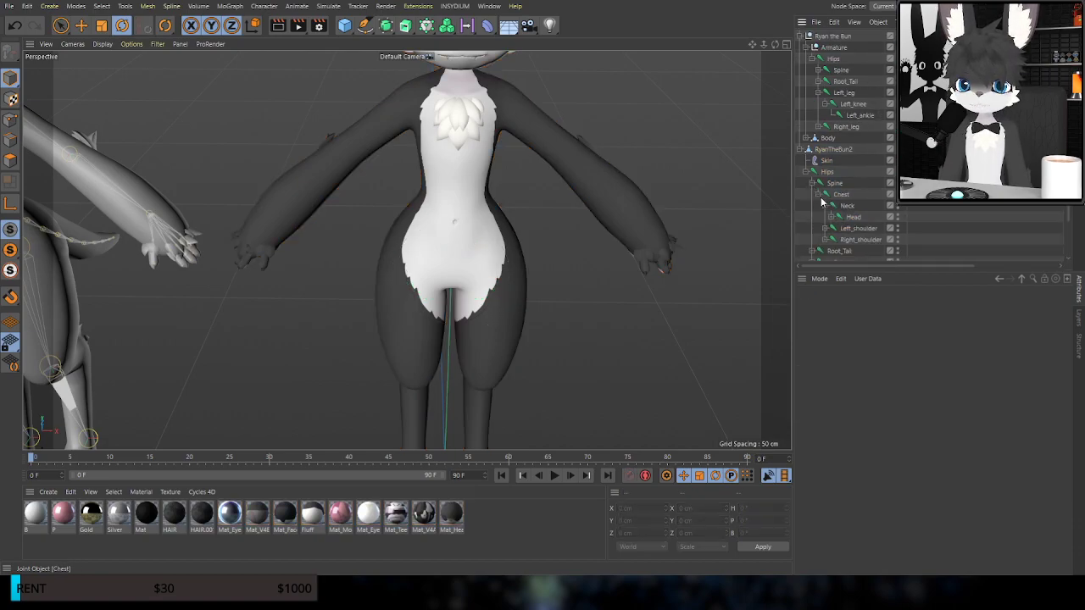
{"action": "left_click", "coordinate": [848, 240]}
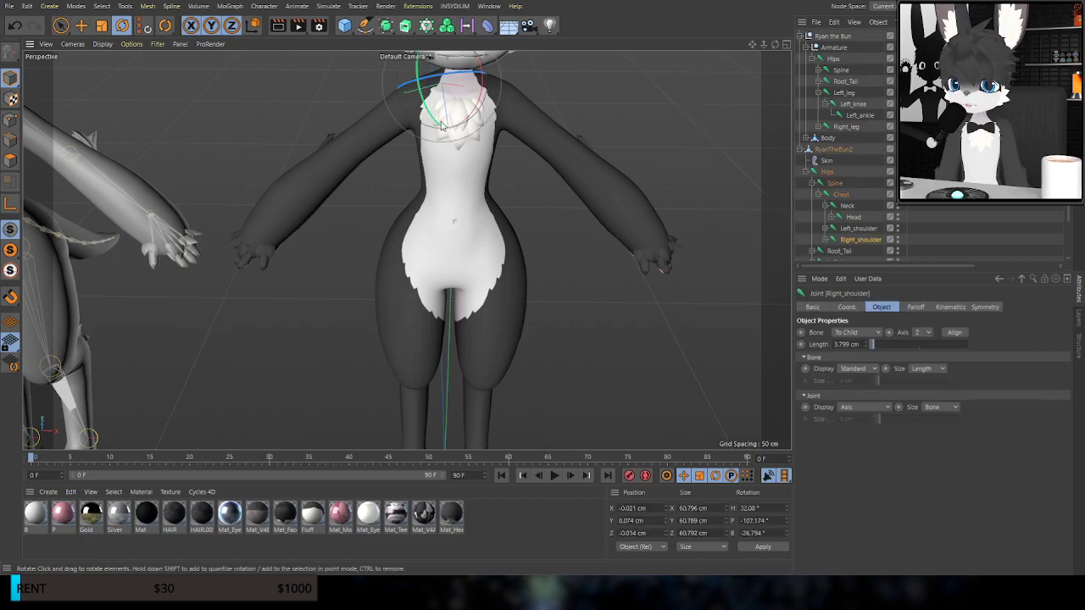
{"action": "scroll", "coordinate": [457, 159], "scroll_direction": "up", "scroll_amount": 6}
{"action": "mouse_move", "coordinate": [487, 159]}
{"action": "left_mouse_down"}
{"action": "mouse_move", "coordinate": [464, 142]}
{"action": "mouse_move", "coordinate": [468, 155]}
{"action": "mouse_move", "coordinate": [495, 161]}
{"action": "left_mouse_up"}
{"action": "key", "text": "ctrl+z"}
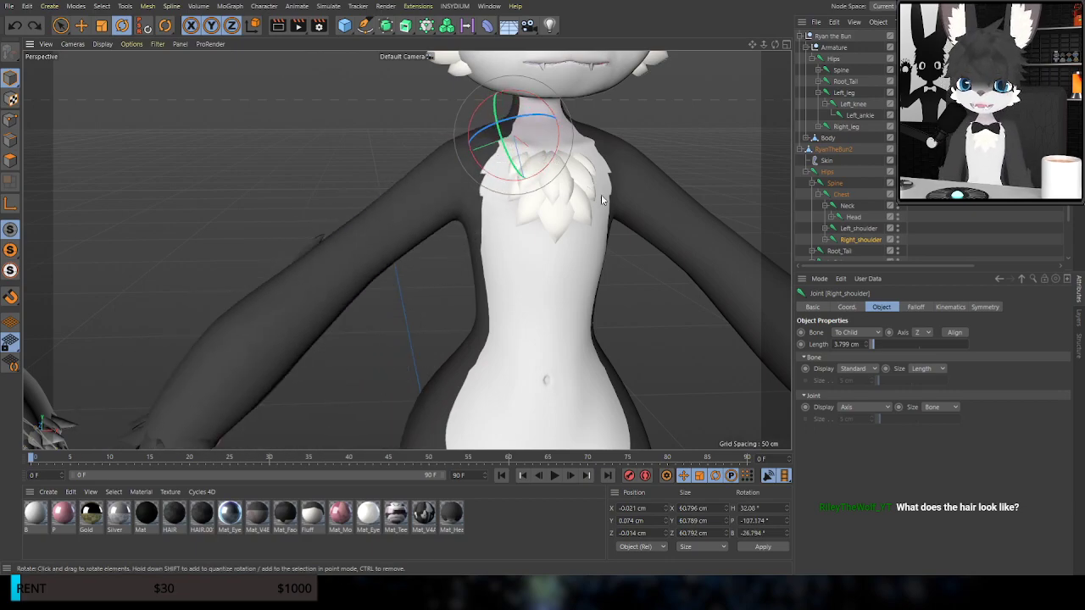
Check the character's chest fluff, shoulders and face from the front and compare them with the grey rigged model
{"action": "middle_click_drag", "start_coordinate": [601, 194], "coordinate": [515, 194], "text": "alt"}
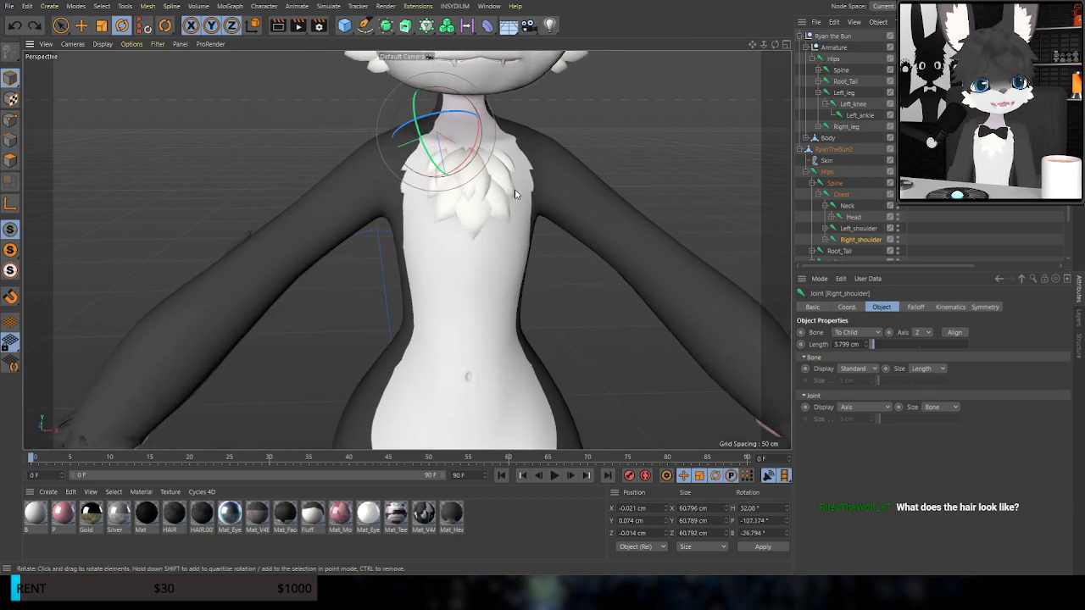
{"action": "left_click_drag", "start_coordinate": [513, 194], "coordinate": [473, 212], "text": "alt"}
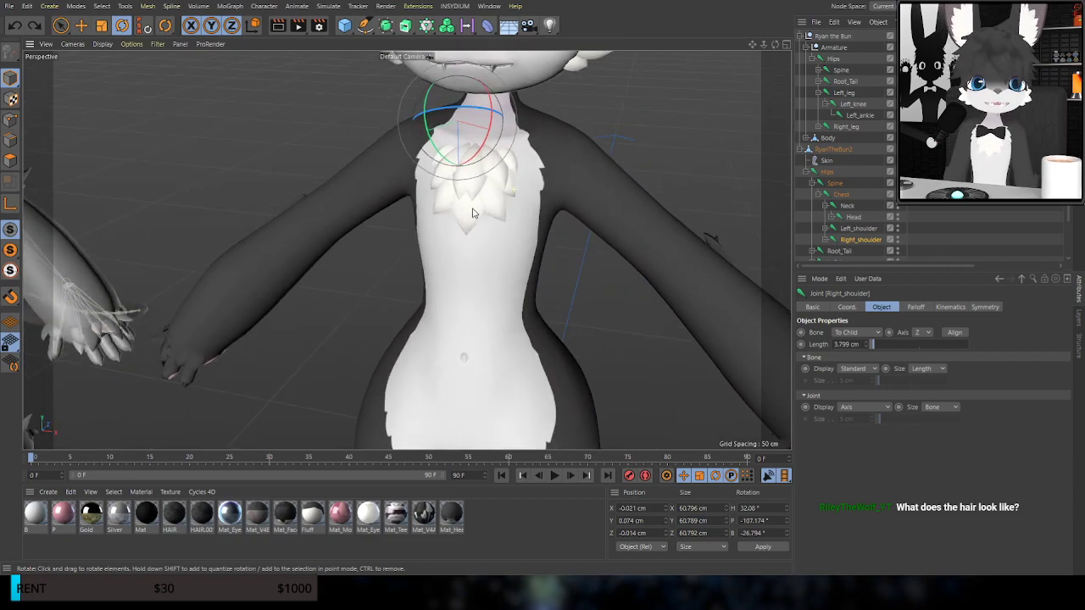
{"action": "left_click_drag", "start_coordinate": [473, 213], "coordinate": [464, 207], "text": "alt"}
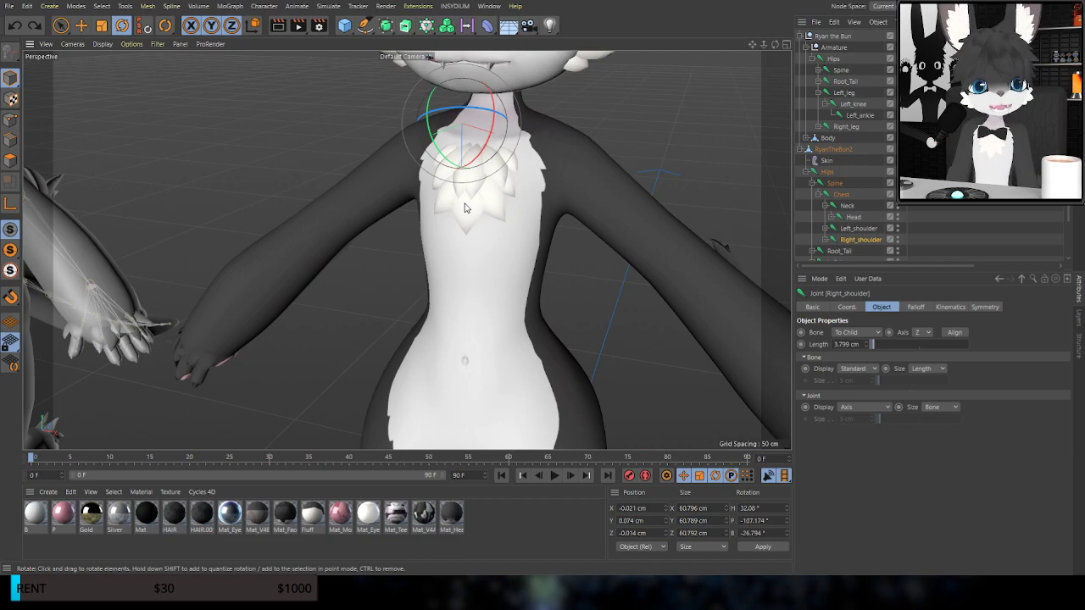
{"action": "mouse_move", "coordinate": [503, 195]}
{"action": "left_mouse_down", "text": "alt"}
{"action": "mouse_move", "coordinate": [476, 195]}
{"action": "mouse_move", "coordinate": [521, 190]}
{"action": "left_mouse_up", "text": "alt"}
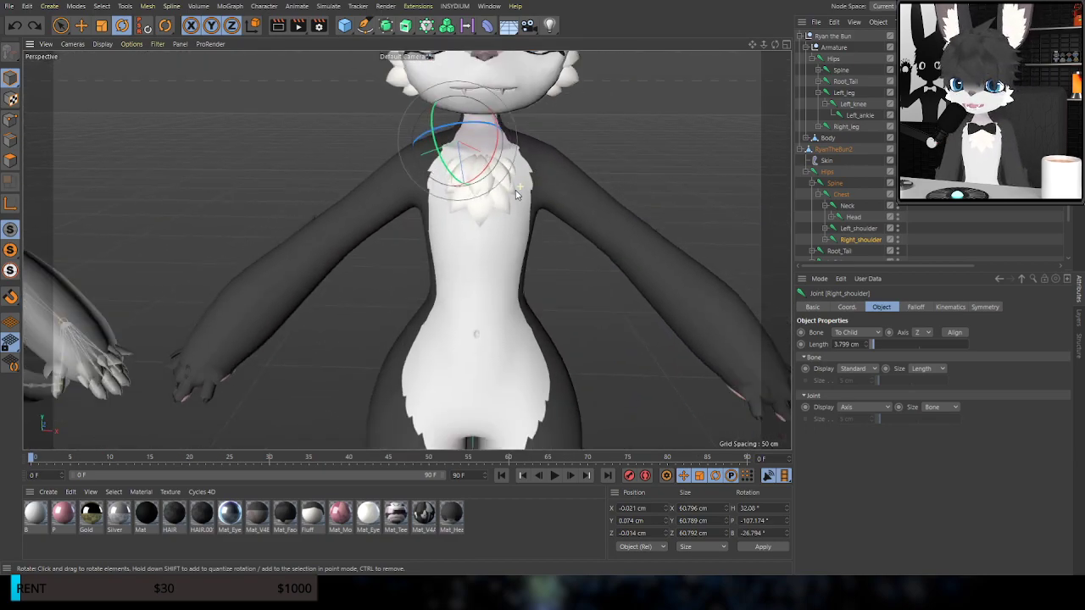
{"action": "scroll", "coordinate": [519, 190], "scroll_direction": "down", "scroll_amount": 5}
{"action": "middle_click_drag", "start_coordinate": [513, 191], "coordinate": [527, 293], "text": "alt"}
{"action": "left_click_drag", "start_coordinate": [506, 226], "coordinate": [482, 222], "text": "alt"}
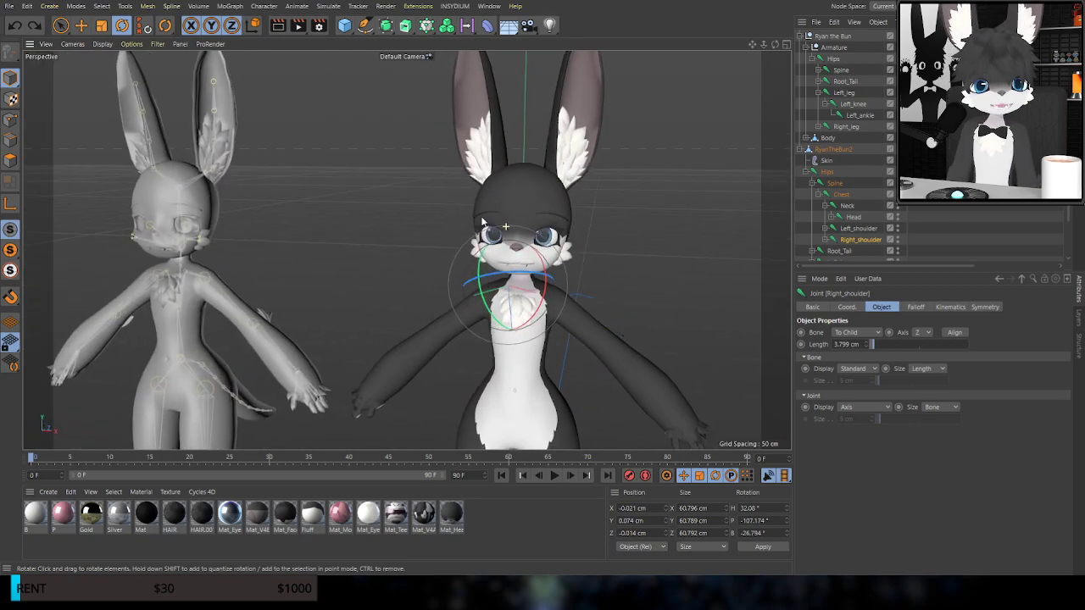
{"action": "mouse_move", "coordinate": [519, 273]}
{"action": "left_mouse_down", "text": "alt"}
{"action": "mouse_move", "coordinate": [443, 280]}
{"action": "mouse_move", "coordinate": [517, 286]}
{"action": "left_mouse_up", "text": "alt"}
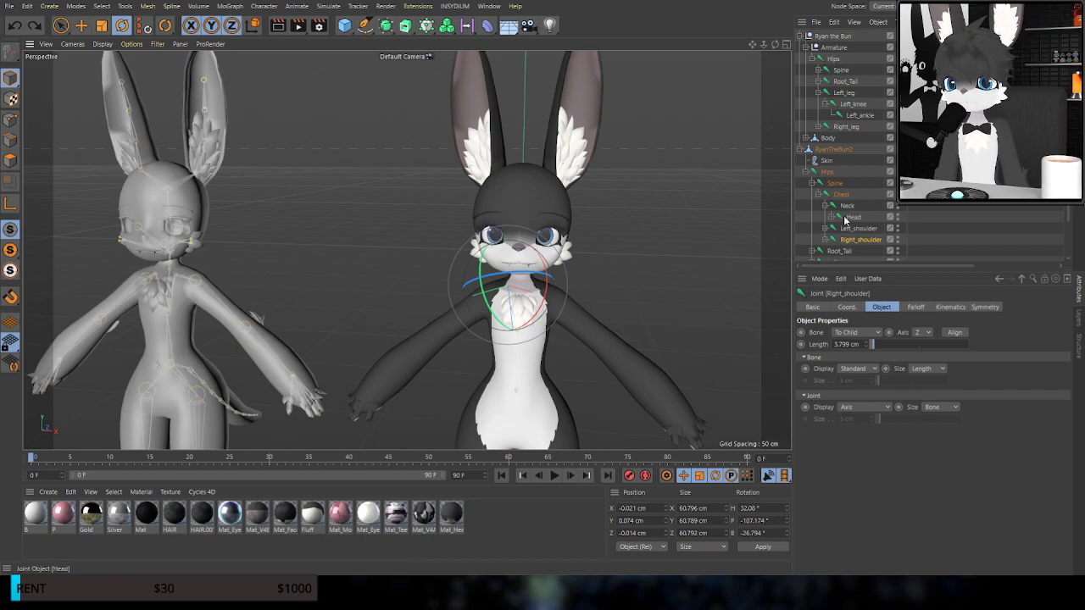
Try rotating the Right_arm joint, including raising the arm sideways, to test the shoulder deformation, and undo each rotation
{"action": "left_click", "coordinate": [831, 240]}
{"action": "left_click", "coordinate": [856, 251]}
{"action": "left_click_drag", "start_coordinate": [458, 292], "coordinate": [573, 314], "text": "alt"}
{"action": "left_click_drag", "start_coordinate": [492, 325], "coordinate": [463, 333]}
{"action": "key", "text": "ctrl+z"}
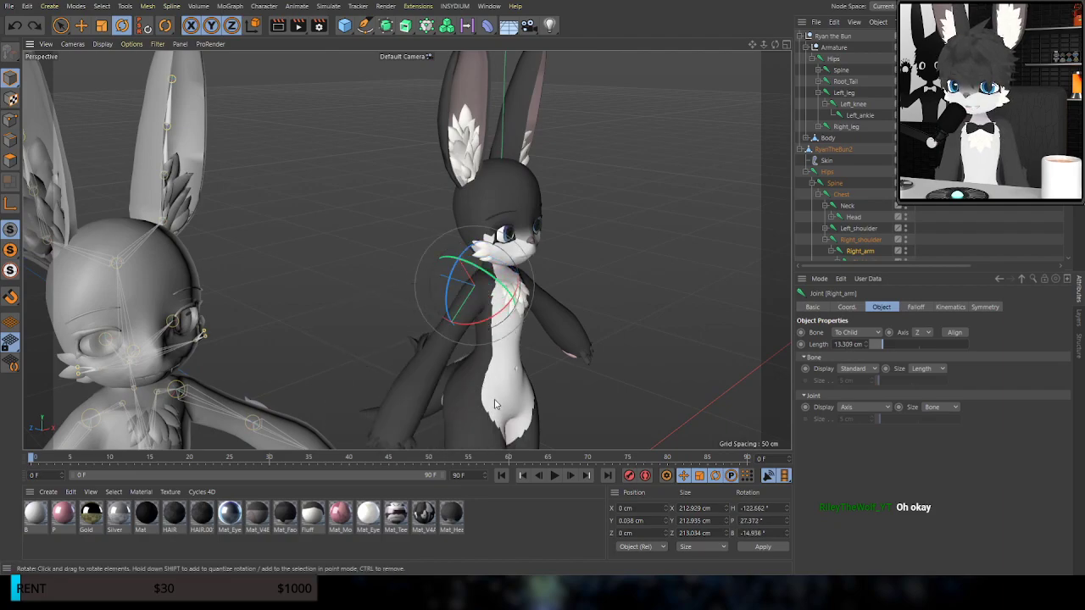
{"action": "scroll", "coordinate": [496, 404], "scroll_direction": "up", "scroll_amount": 4}
{"action": "left_click_drag", "start_coordinate": [497, 402], "coordinate": [449, 361], "text": "alt"}
{"action": "left_click_drag", "start_coordinate": [482, 245], "coordinate": [424, 227]}
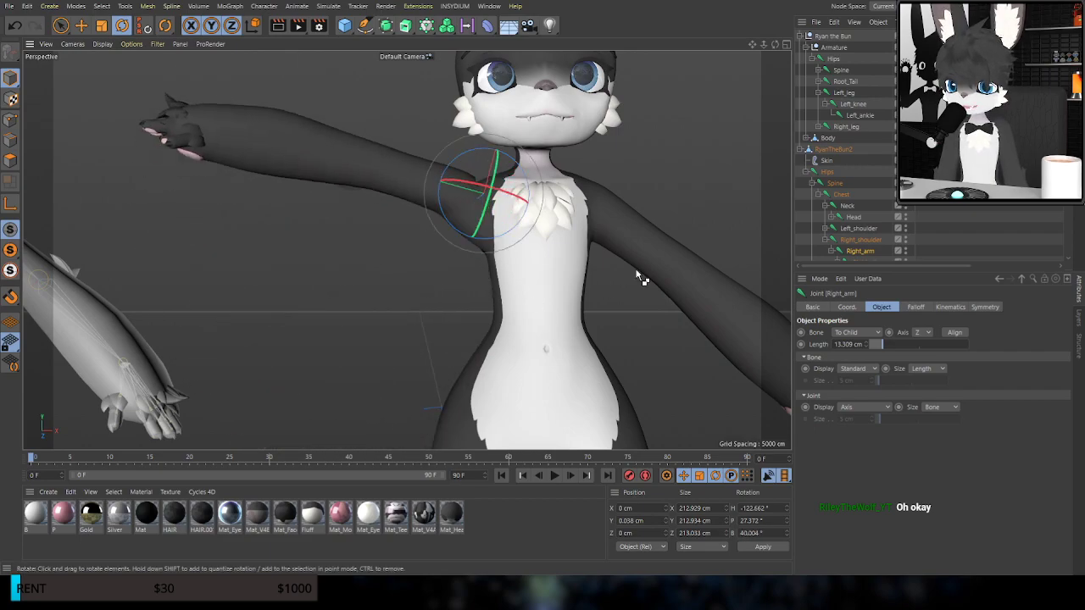
{"action": "key", "text": "ctrl+z"}
Try bending the Right_elbow joint in several directions to test the forearm deformation, and undo the rotations
{"action": "scroll", "coordinate": [835, 229], "scroll_direction": "down", "scroll_amount": 3}
{"action": "left_click", "coordinate": [862, 194]}
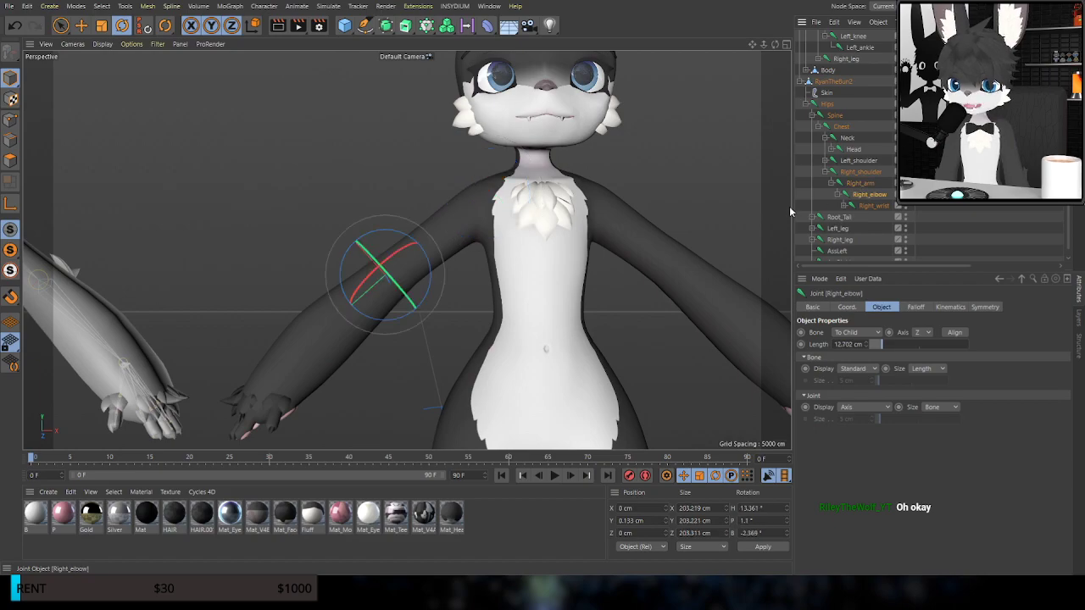
{"action": "left_click_drag", "start_coordinate": [400, 263], "coordinate": [585, 292]}
{"action": "middle_click_drag", "start_coordinate": [433, 284], "coordinate": [766, 328], "text": "alt"}
{"action": "left_click_drag", "start_coordinate": [766, 329], "coordinate": [367, 327], "text": "alt"}
{"action": "key", "text": "ctrl+z"}
{"action": "left_click_drag", "start_coordinate": [407, 366], "coordinate": [433, 323], "text": "alt"}
{"action": "key", "text": "ctrl+z"}
{"action": "left_click_drag", "start_coordinate": [533, 314], "coordinate": [423, 391], "text": "alt"}
Try rotating the Right_wrist joint to test how the hand deforms, and undo the rotation
{"action": "left_click", "coordinate": [857, 206]}
{"action": "left_click_drag", "start_coordinate": [541, 203], "coordinate": [513, 163], "text": "alt"}
{"action": "key", "text": "ctrl+z"}
Try rotating the Thumb0_R and Thumb1_R joints to test the right thumb's deformation, and undo the rotations
{"action": "left_click", "coordinate": [847, 206]}
{"action": "left_click", "coordinate": [880, 217]}
{"action": "left_click_drag", "start_coordinate": [542, 254], "coordinate": [549, 174], "text": "alt"}
{"action": "key", "text": "ctrl+z"}
{"action": "left_click_drag", "start_coordinate": [573, 274], "coordinate": [472, 230], "text": "alt"}
{"action": "left_click_drag", "start_coordinate": [489, 295], "coordinate": [325, 209], "text": "alt"}
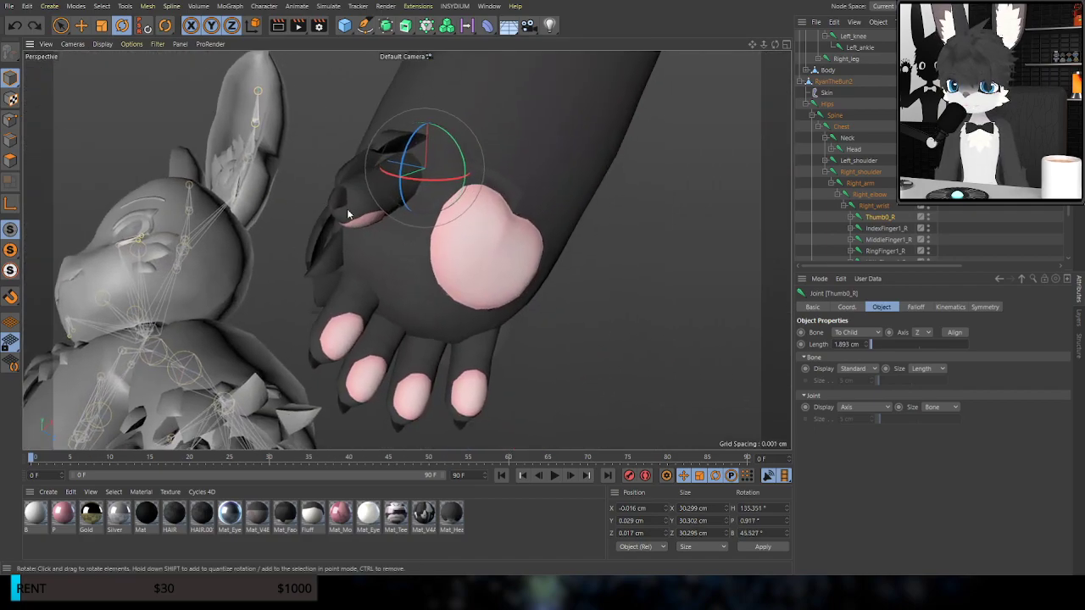
{"action": "left_click_drag", "start_coordinate": [406, 178], "coordinate": [428, 191]}
{"action": "left_click", "coordinate": [852, 217]}
{"action": "left_click", "coordinate": [886, 228]}
{"action": "mouse_move", "coordinate": [433, 188]}
{"action": "left_mouse_down"}
{"action": "mouse_move", "coordinate": [365, 171]}
{"action": "mouse_move", "coordinate": [445, 188]}
{"action": "mouse_move", "coordinate": [432, 188]}
{"action": "left_mouse_up"}
{"action": "key", "text": "ctrl+z"}
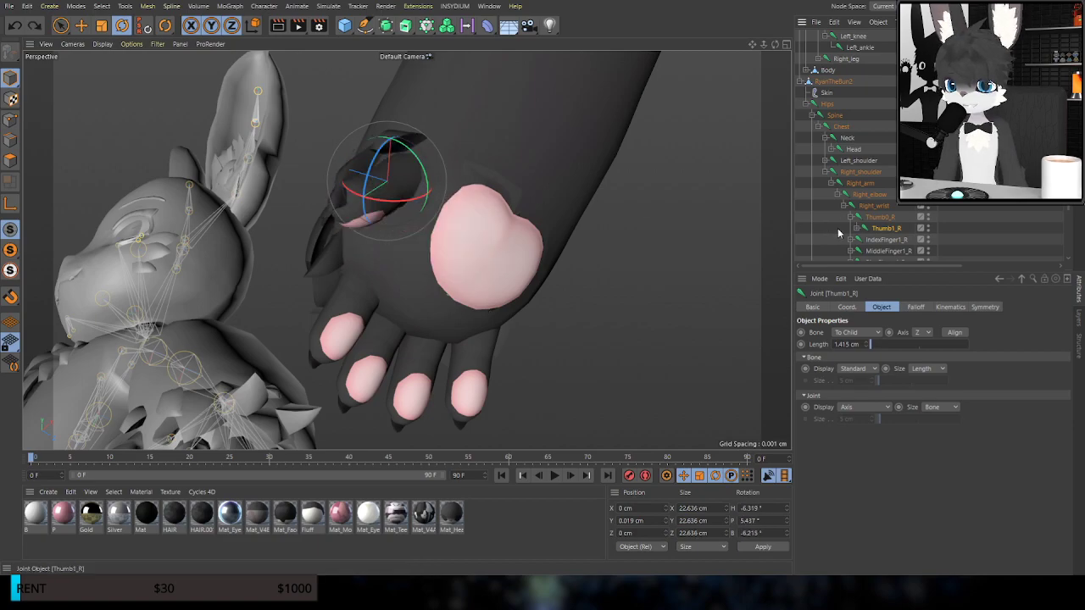
Collapse the thumb joint chain and try rotating the IndexFinger1_R joint to test the finger's deformation
{"action": "left_click", "coordinate": [852, 218]}
{"action": "left_click", "coordinate": [886, 228]}
{"action": "left_click_drag", "start_coordinate": [424, 227], "coordinate": [431, 276]}
Bring the whole character back into view and save the project
{"action": "middle_click_drag", "start_coordinate": [464, 161], "coordinate": [535, 328], "text": "alt"}
{"action": "scroll", "coordinate": [535, 327], "scroll_direction": "down", "scroll_amount": 10}
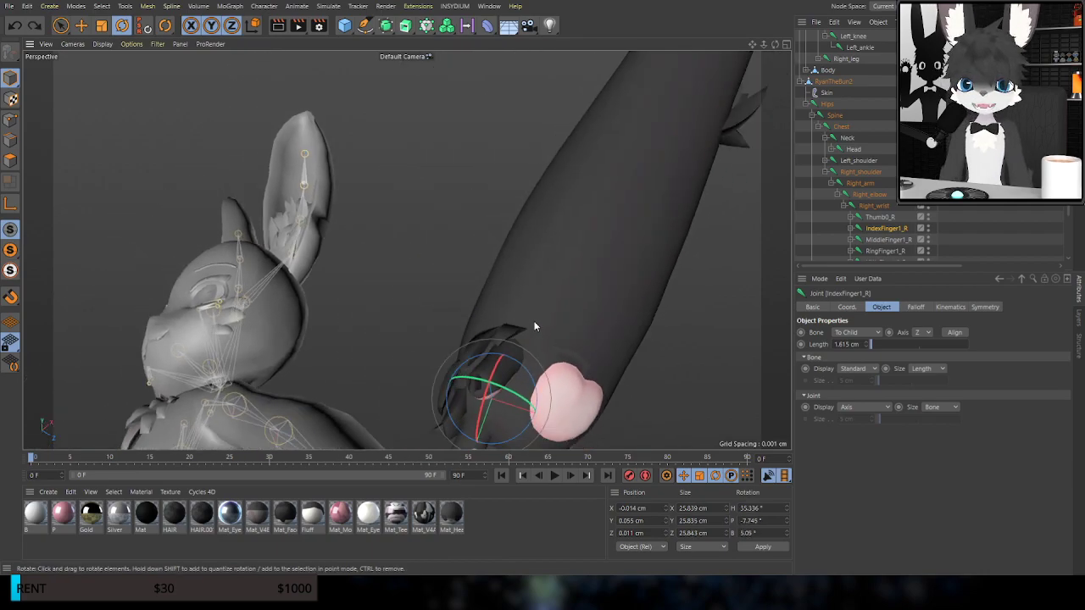
{"action": "left_click_drag", "start_coordinate": [539, 257], "coordinate": [670, 235], "text": "alt"}
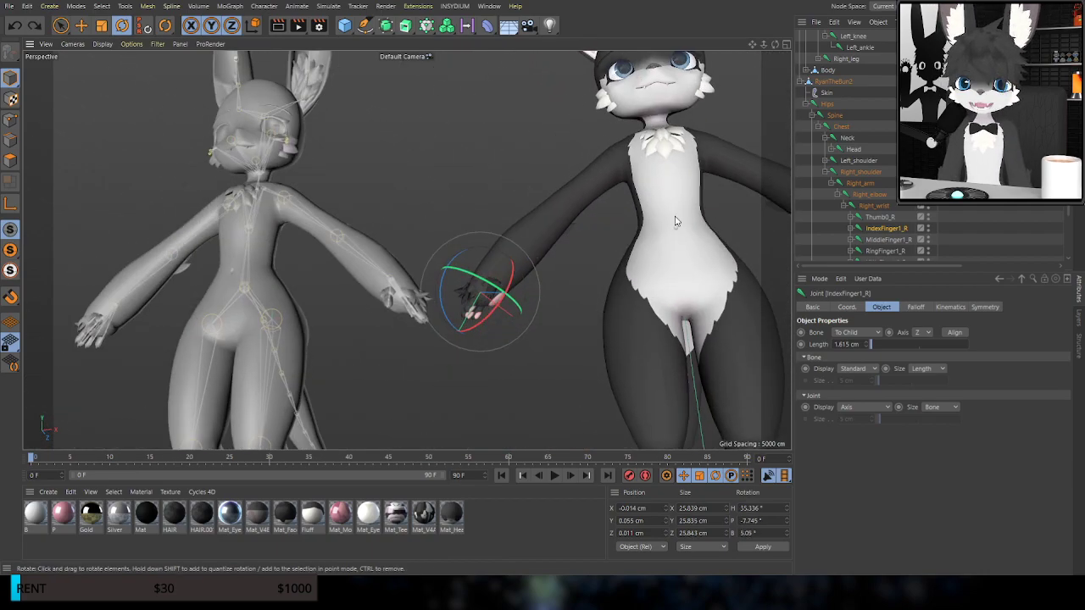
{"action": "middle_click_drag", "start_coordinate": [671, 235], "coordinate": [446, 295], "text": "alt"}
{"action": "key", "text": "ctrl+s"}
Examine the character's upper body, arms and back from several angles, beside the grey rigged model
{"action": "left_click_drag", "start_coordinate": [444, 284], "coordinate": [415, 332], "text": "alt"}
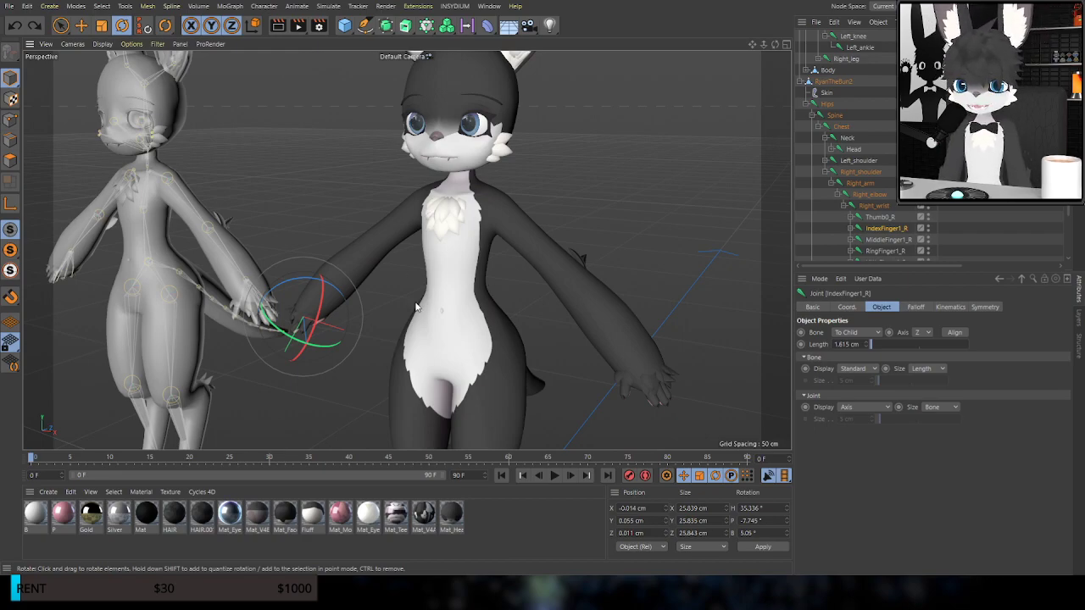
{"action": "left_click_drag", "start_coordinate": [418, 309], "coordinate": [424, 248], "text": "alt"}
{"action": "left_click_drag", "start_coordinate": [605, 322], "coordinate": [354, 339], "text": "alt"}
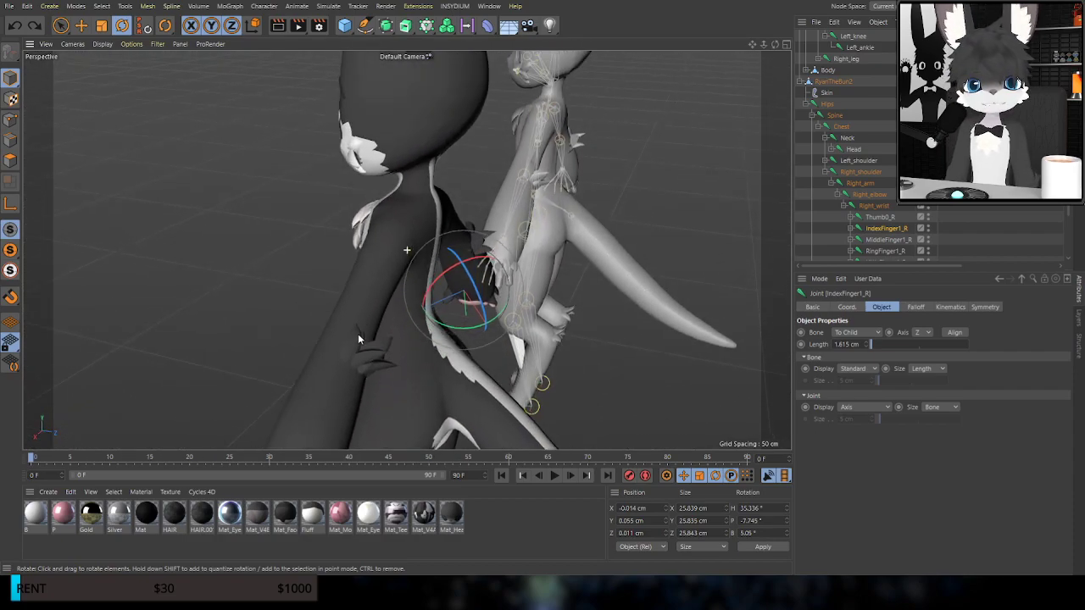
{"action": "left_click_drag", "start_coordinate": [404, 234], "coordinate": [368, 258], "text": "alt"}
{"action": "scroll", "coordinate": [428, 275], "scroll_direction": "down", "scroll_amount": 6}
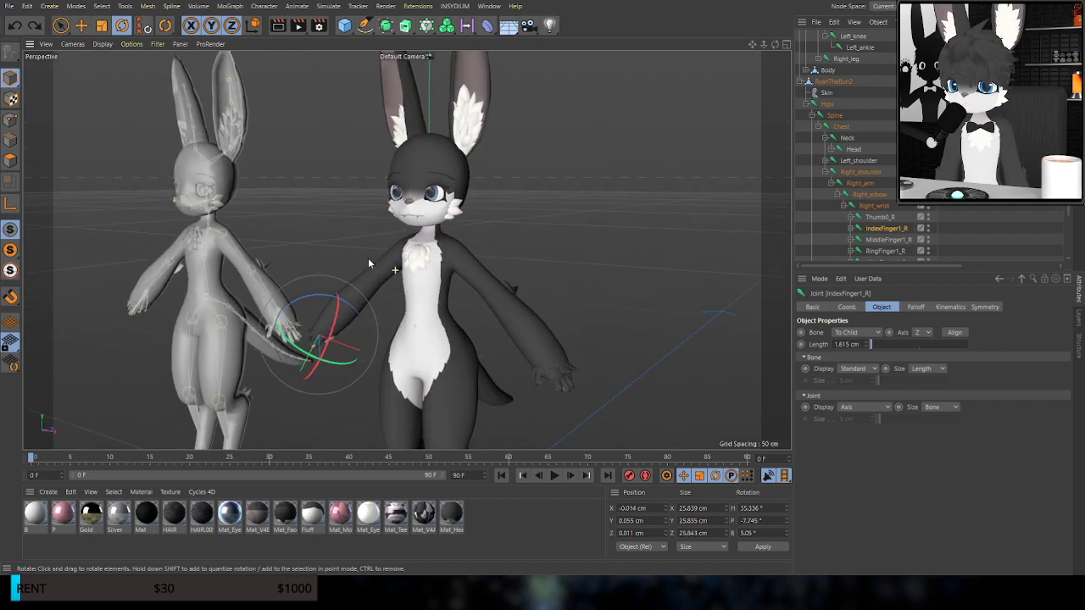